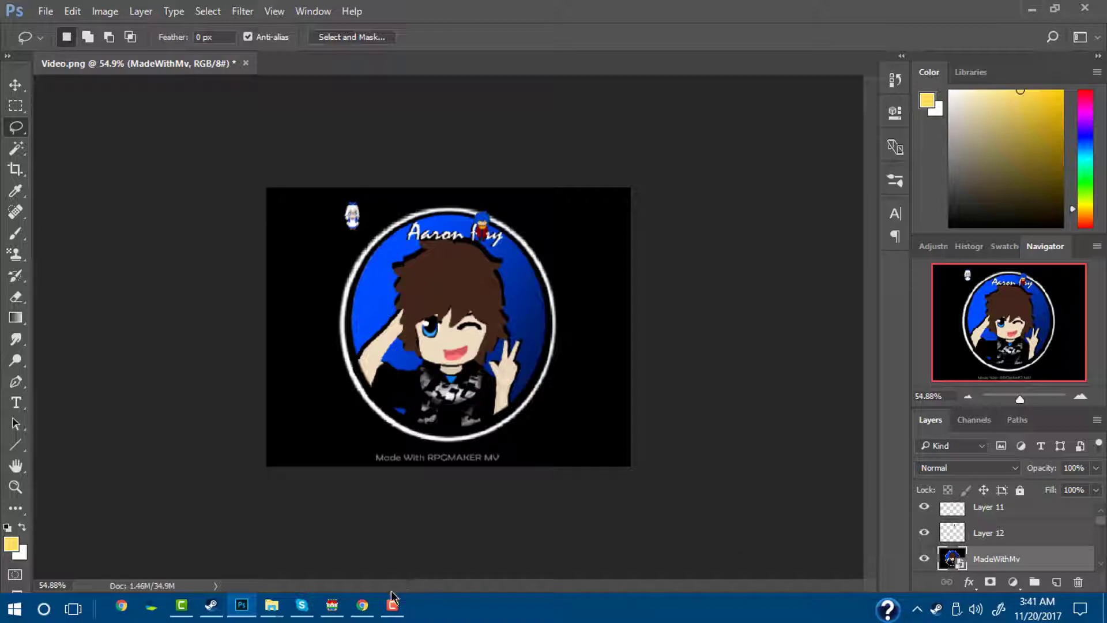
Switch to RPG Maker MV and start a new map named Video 2 under the Video map
click(323, 605)
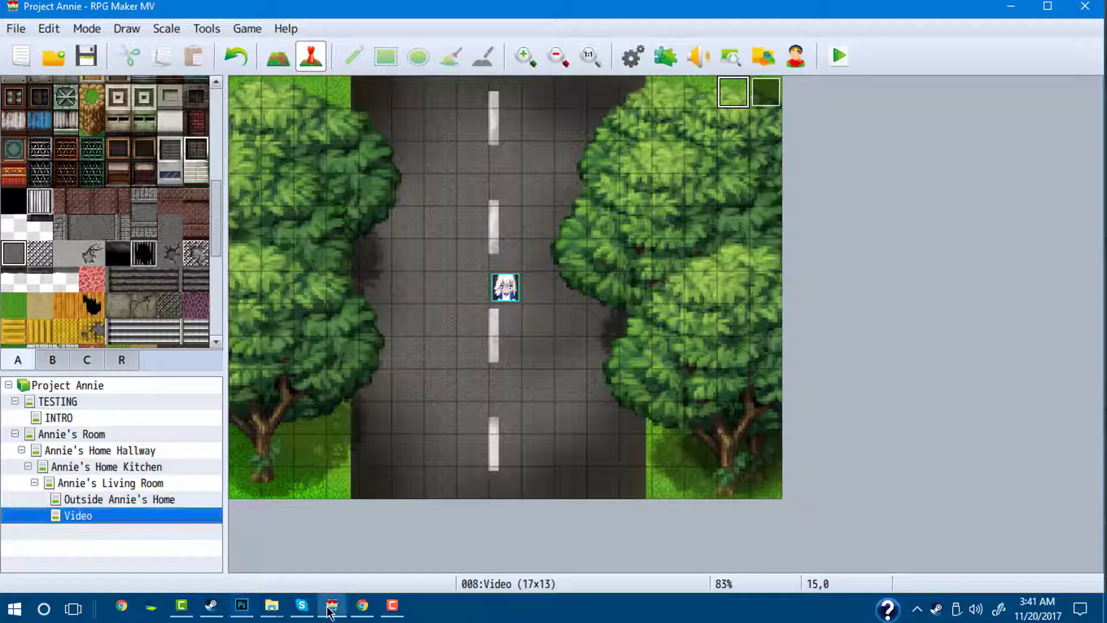
right_click(101, 526)
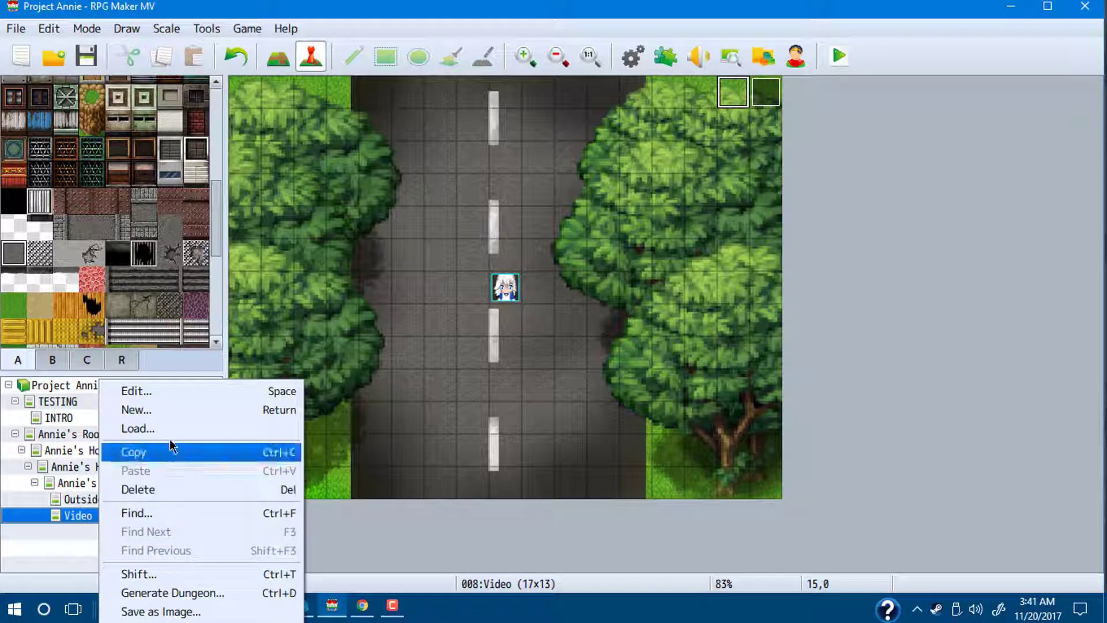
click(165, 410)
click(333, 116)
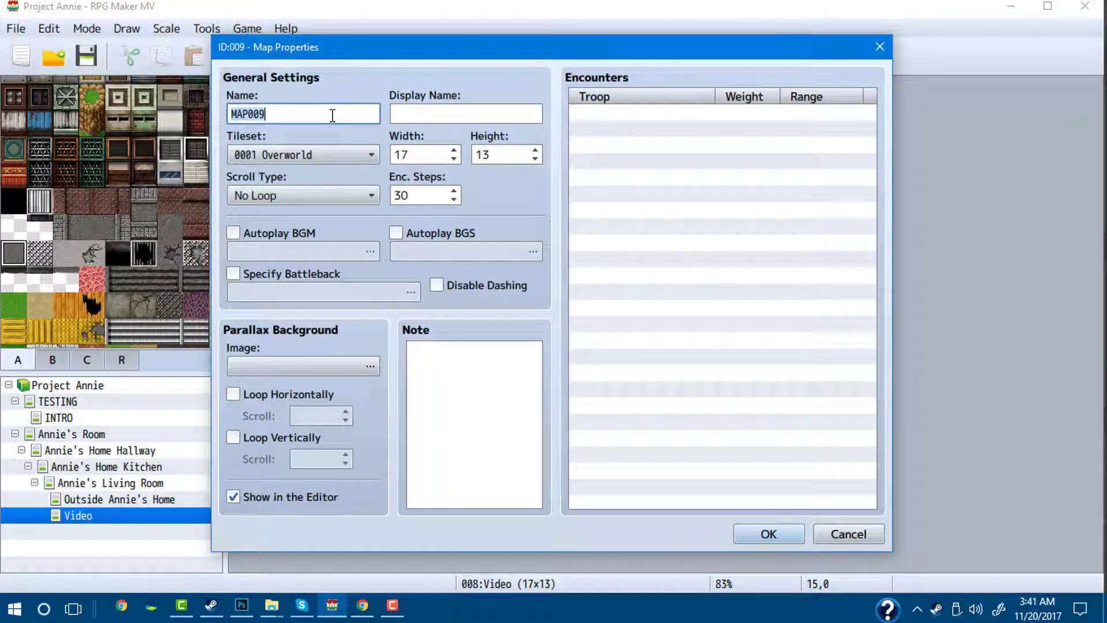
key(BackSpace)
key(BackSpace)
key(BackSpace)
key(BackSpace)
key(BackSpace)
key(BackSpace)
Set the new map's parallax background image to SeaofClouds
click(265, 366)
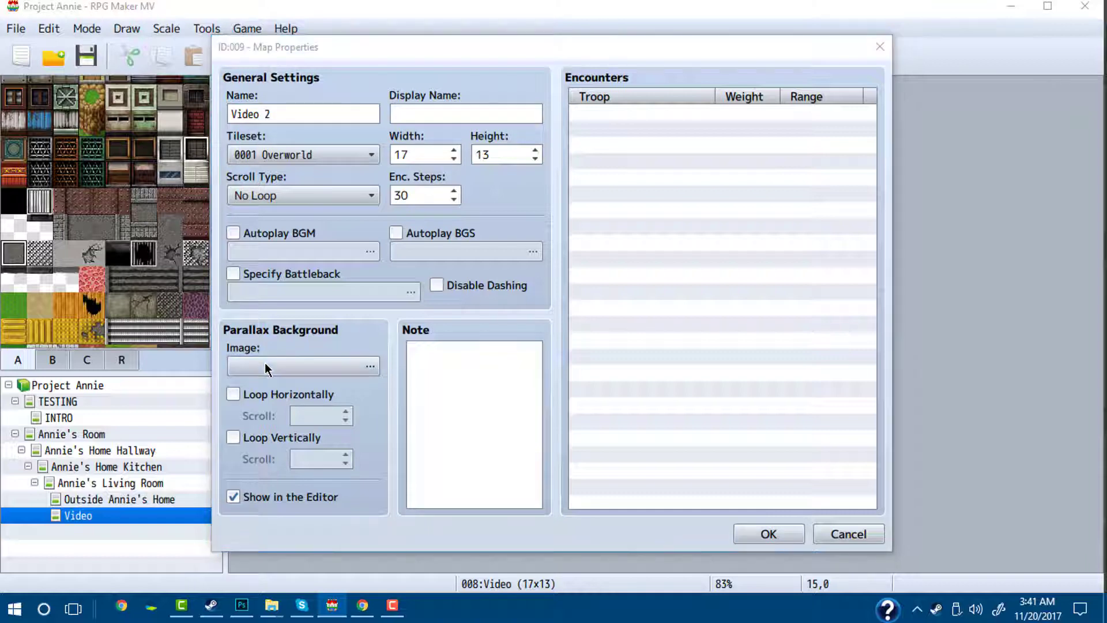
scroll(420, 316, down, 1)
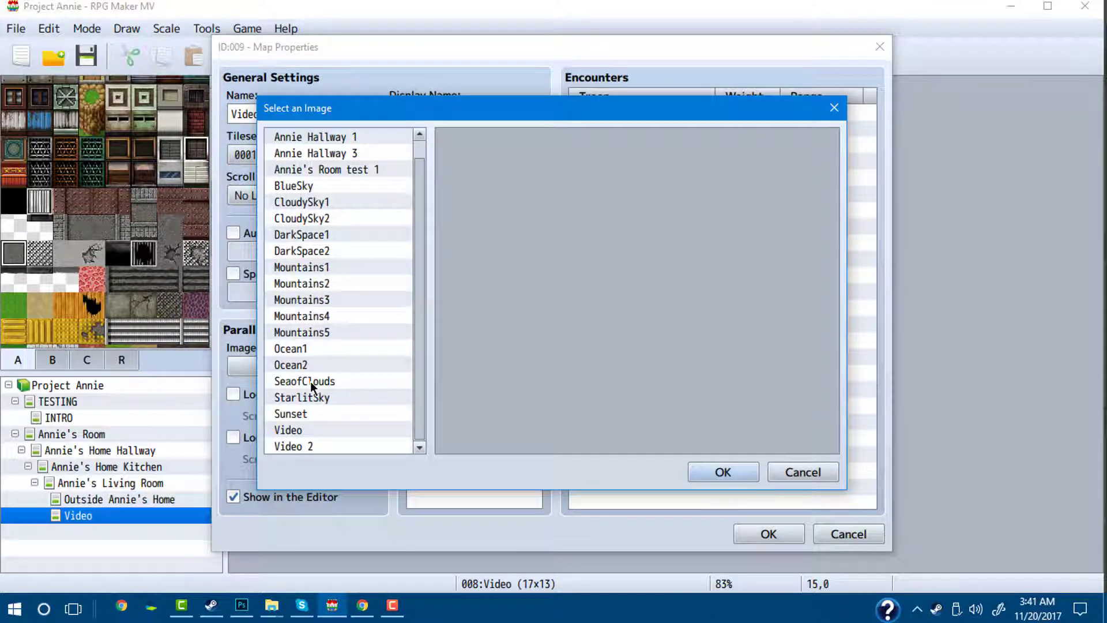
click(309, 381)
click(722, 479)
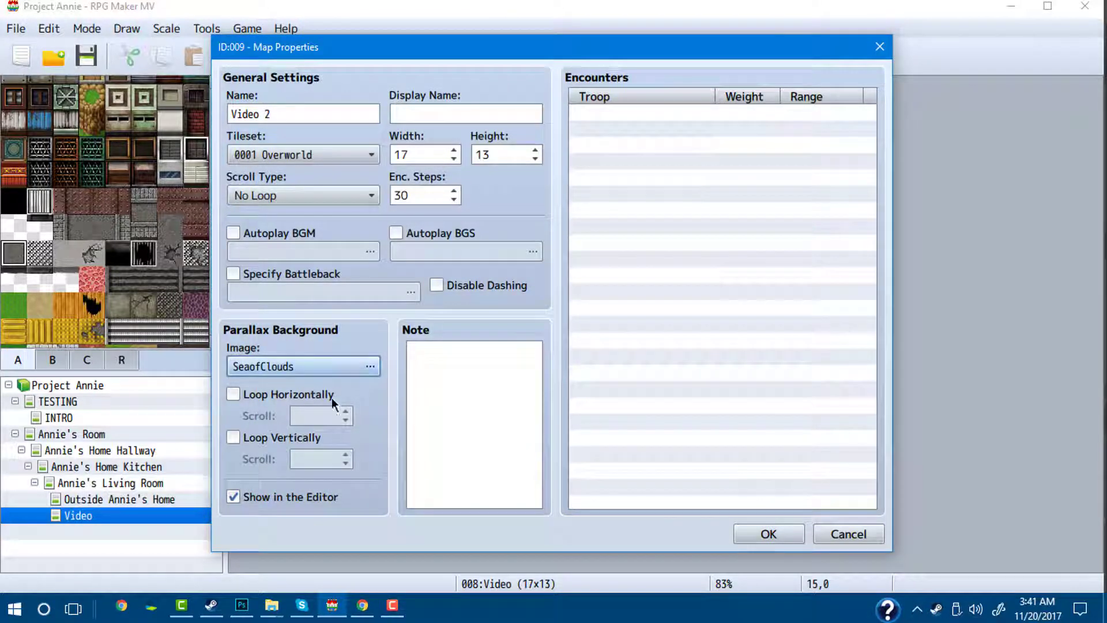
Enable vertical looping for the parallax background and confirm the new map's properties
click(233, 438)
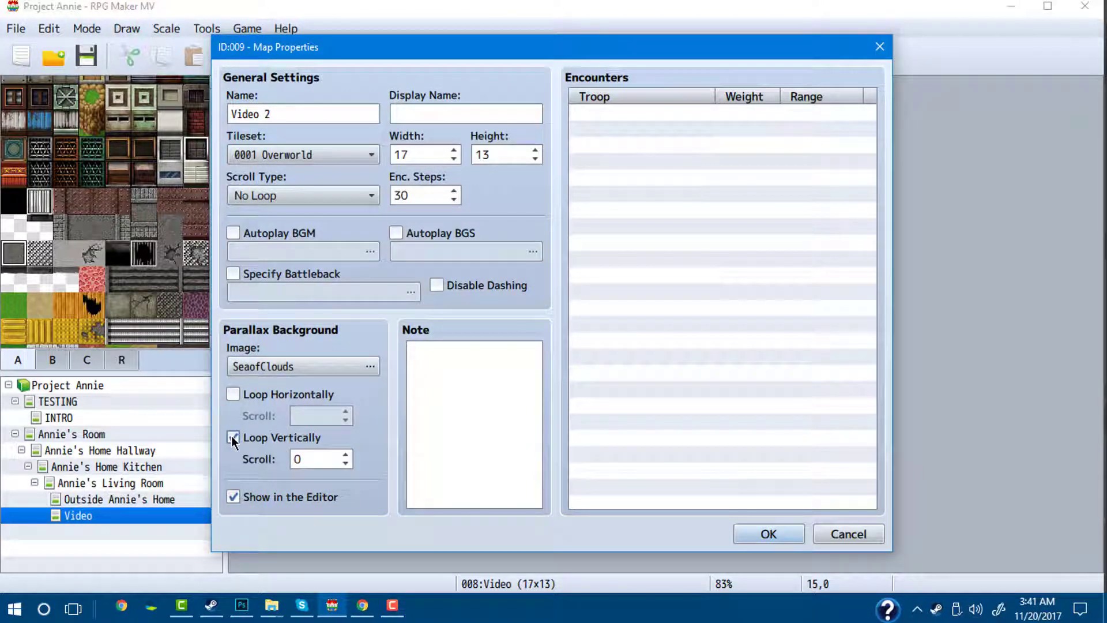
double_click(324, 458)
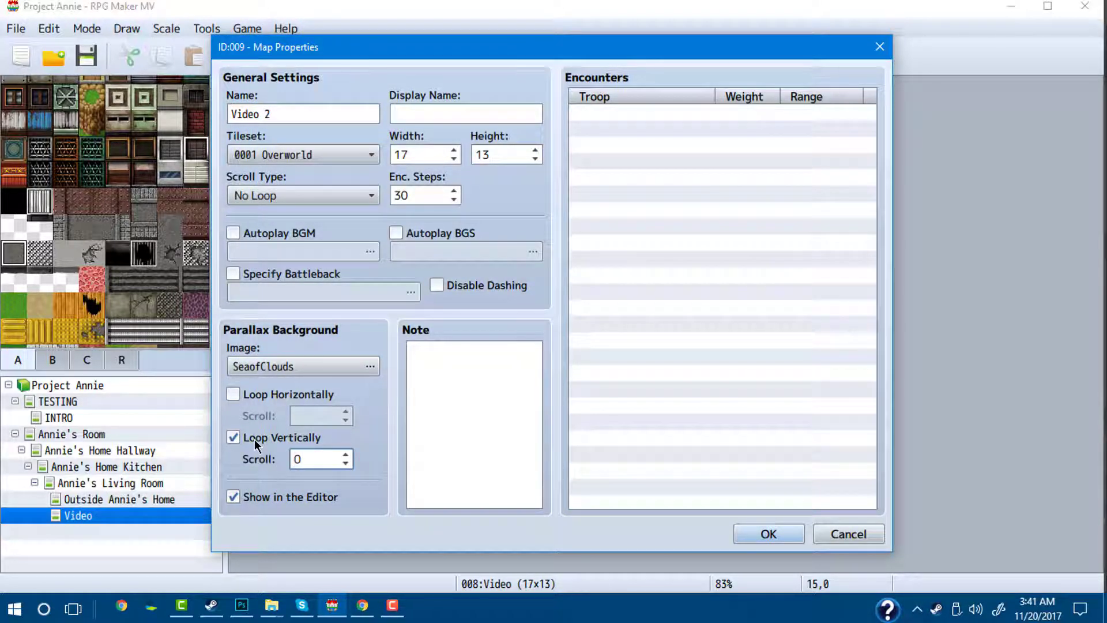
key(BackSpace)
click(756, 540)
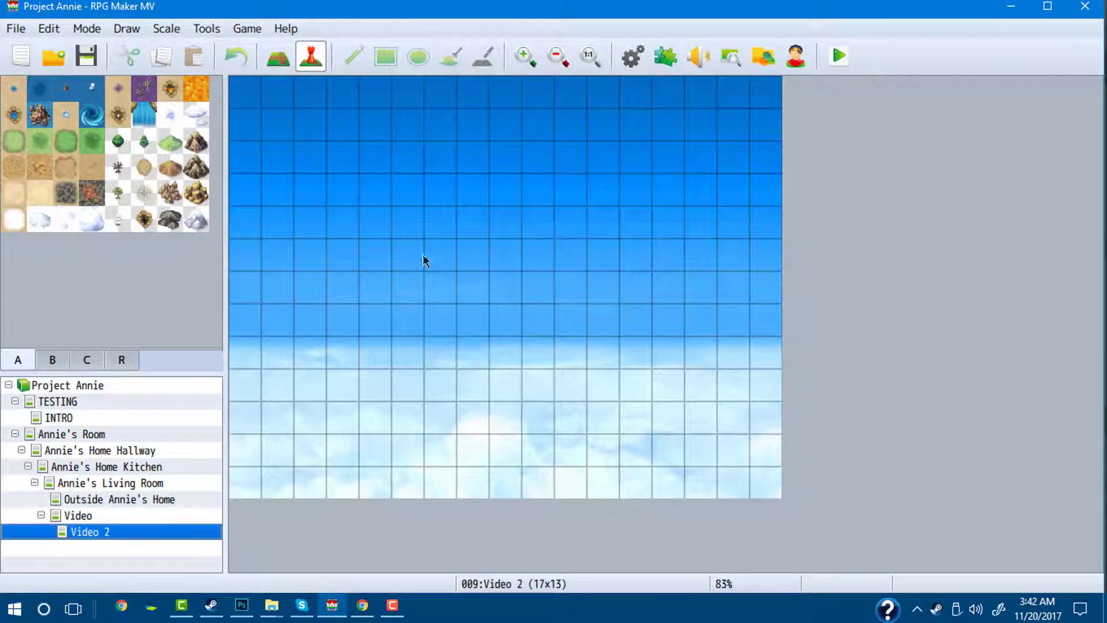
Set the player's starting position on the Video 2 map and place it at tile 8,6
right_click(467, 315)
mouse_move(600, 533)
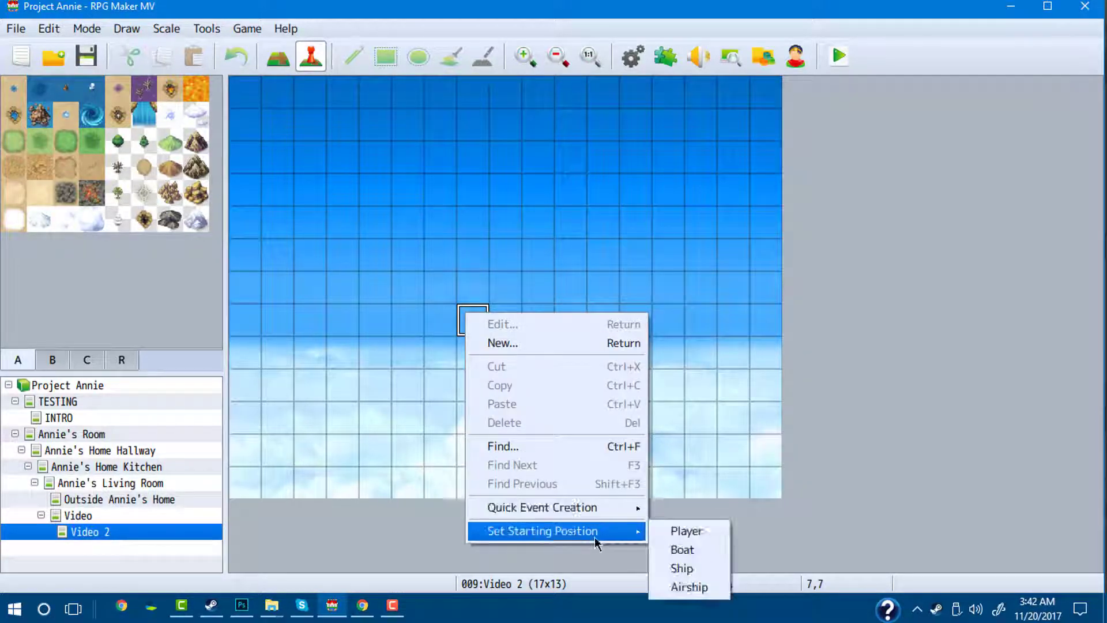
click(688, 533)
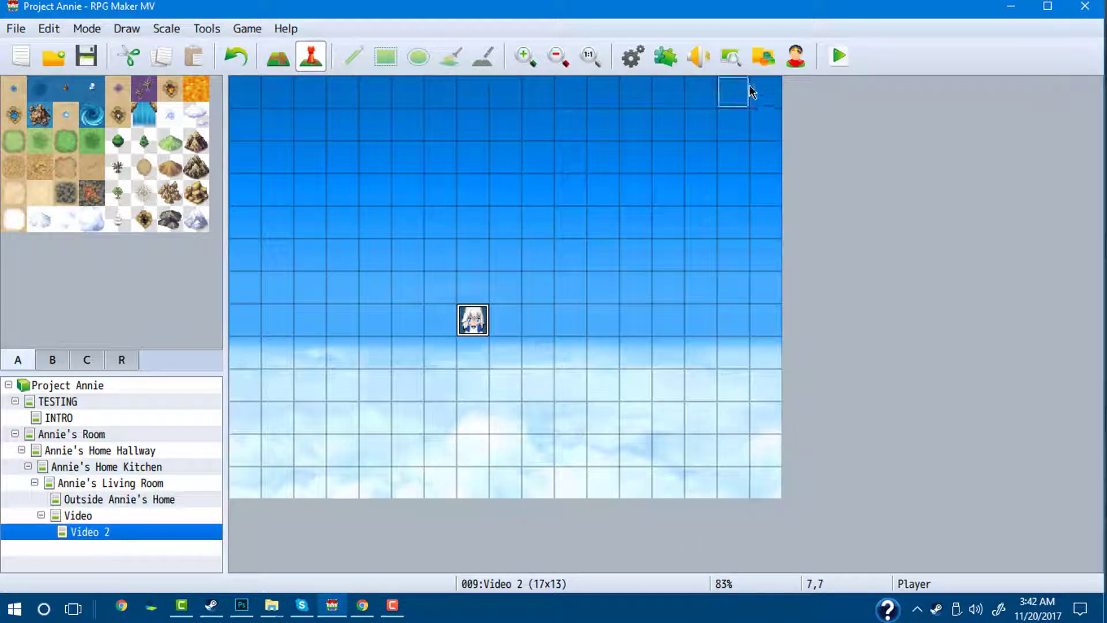
drag(473, 320, 247, 90)
click(523, 216)
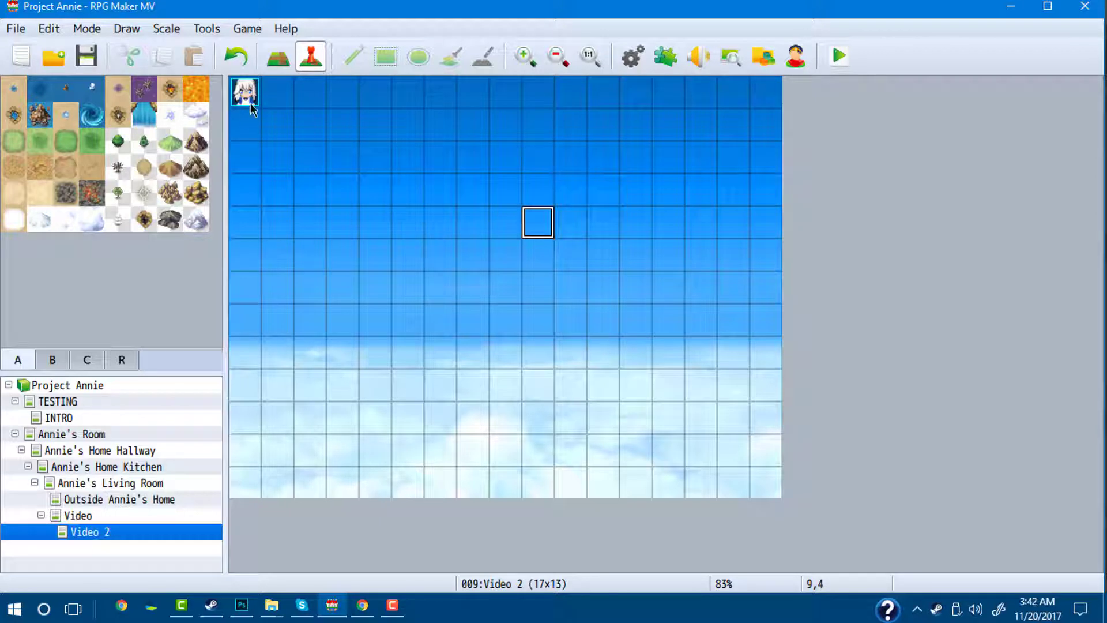
drag(246, 93, 513, 300)
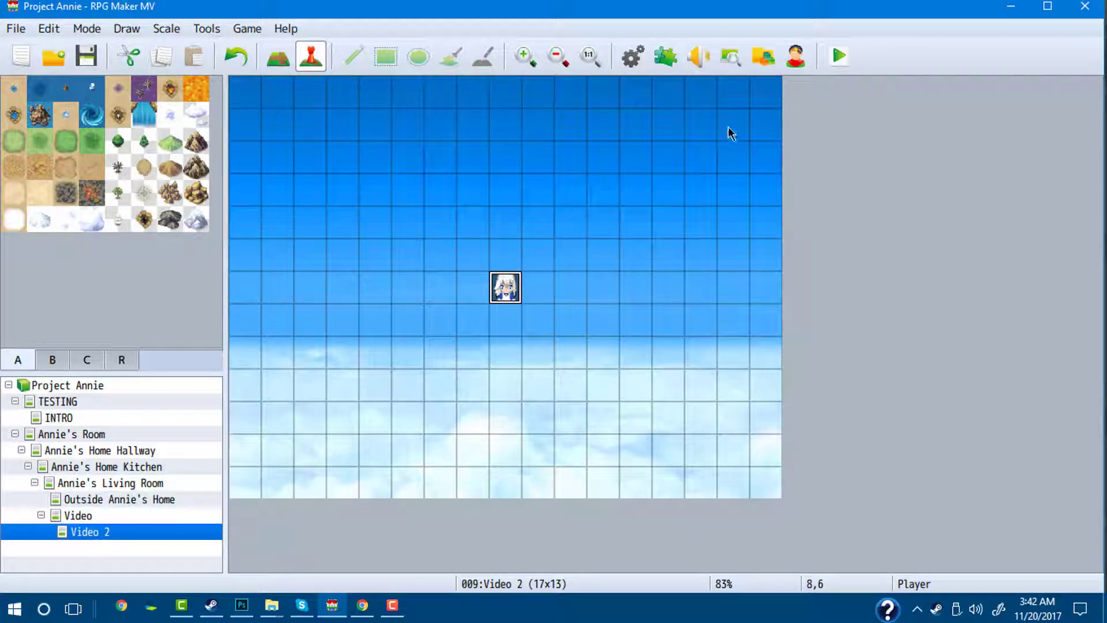
Playtest the Video 2 map to check how its cloud background scrolls, and close the game
click(841, 55)
click(487, 337)
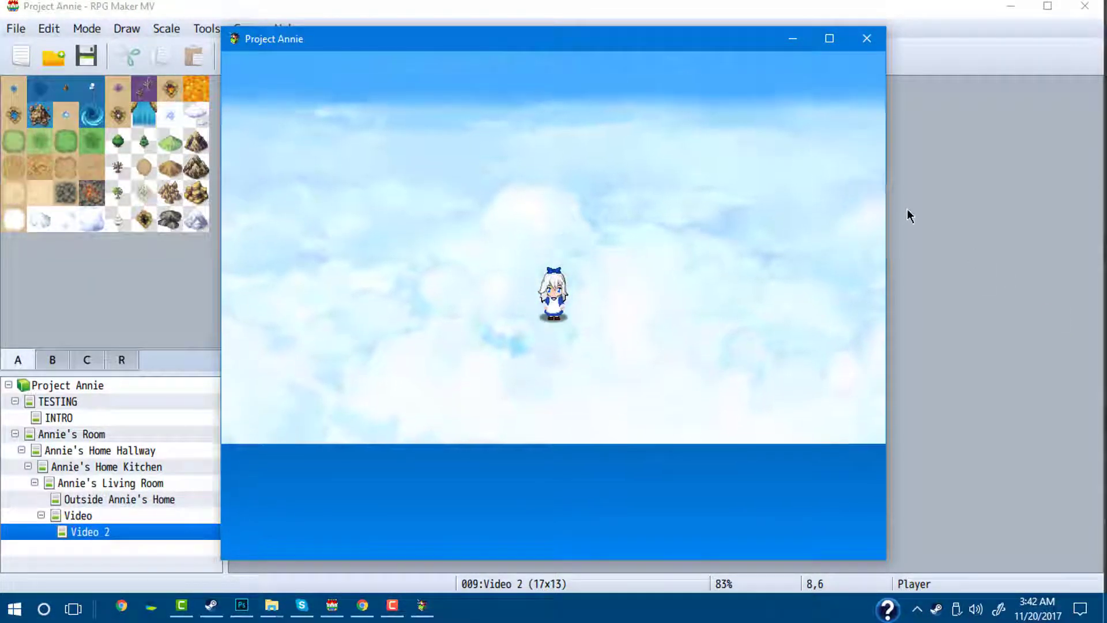
click(867, 38)
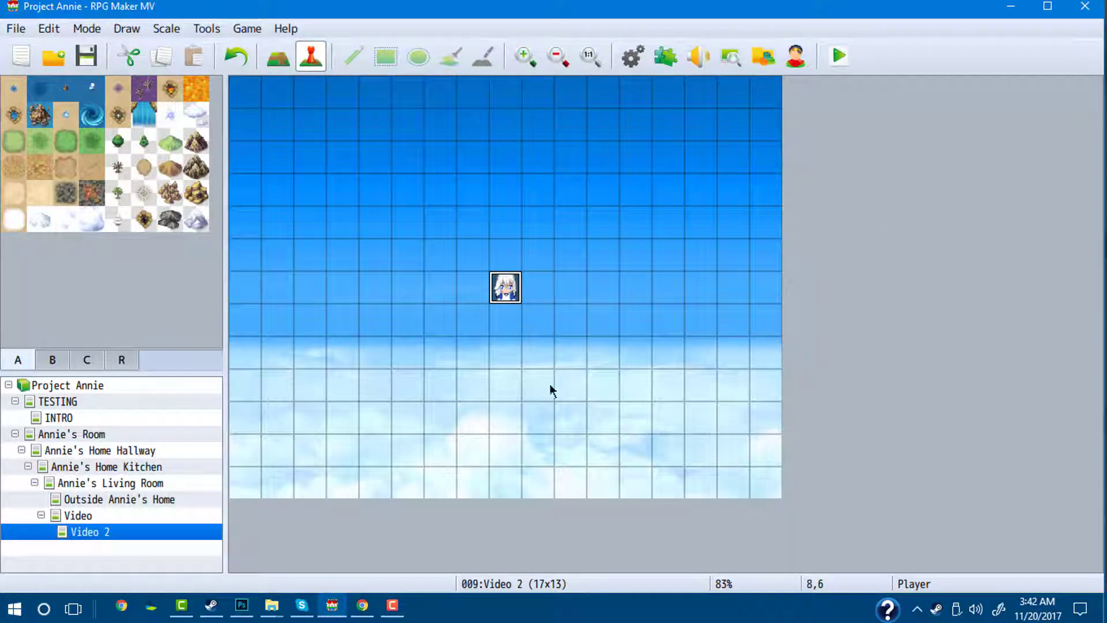
Switch to Photoshop and open the blank Video 2.png canvas
click(249, 611)
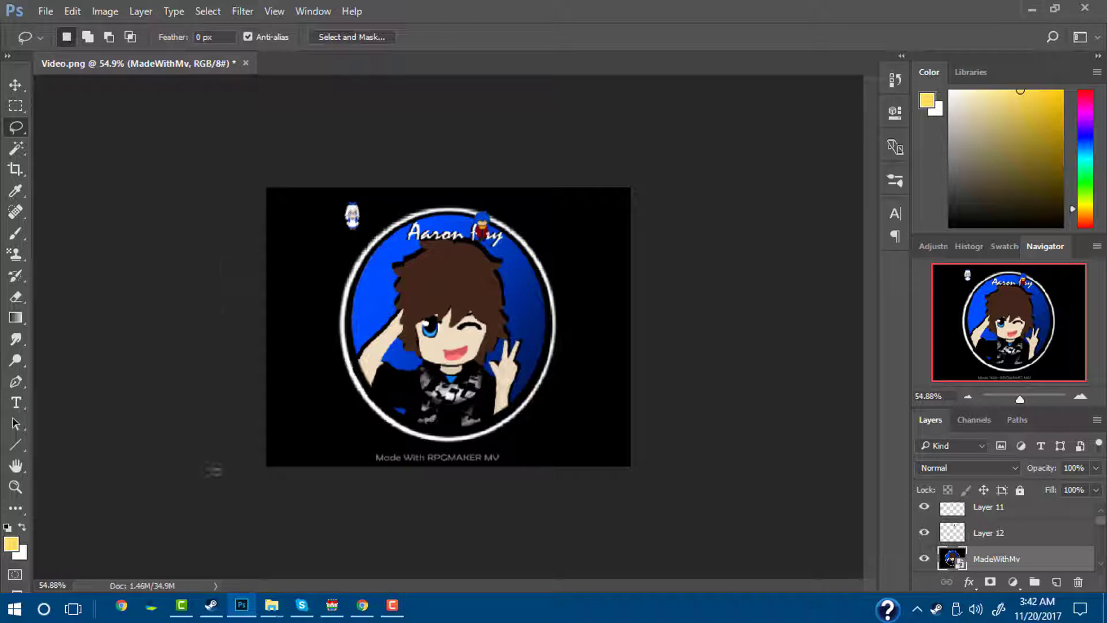
middle_click(271, 607)
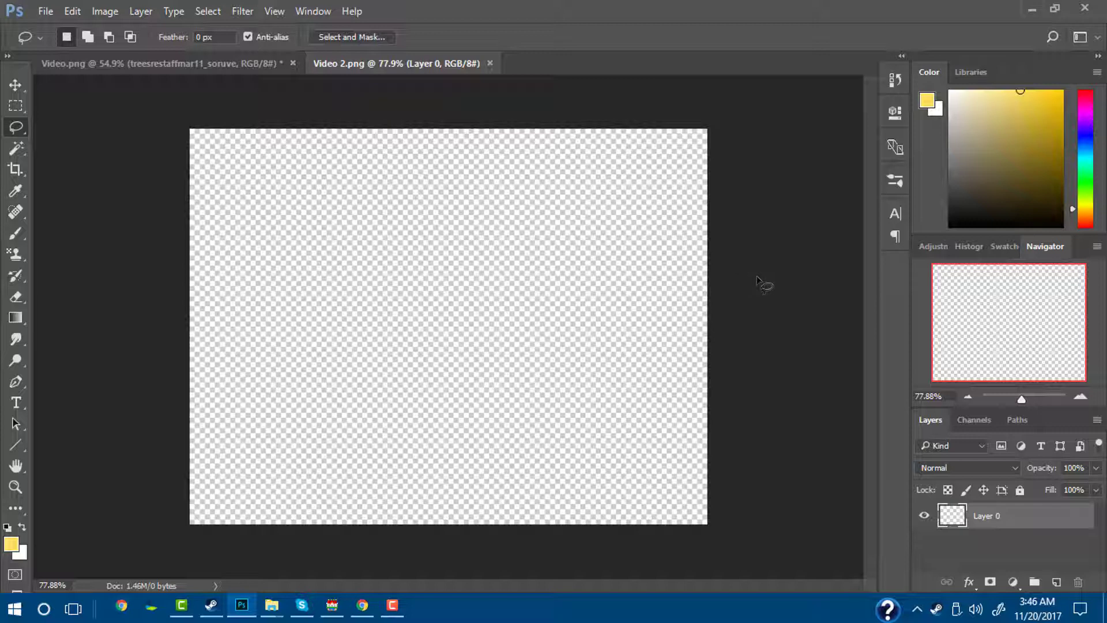
drag(1022, 401, 1021, 400)
mouse_move(743, 158)
mouse_down()
mouse_move(429, 287)
mouse_move(588, 129)
mouse_move(736, 323)
mouse_up()
click(737, 324)
mouse_move(662, 436)
mouse_down()
mouse_move(346, 161)
mouse_move(556, 230)
mouse_up()
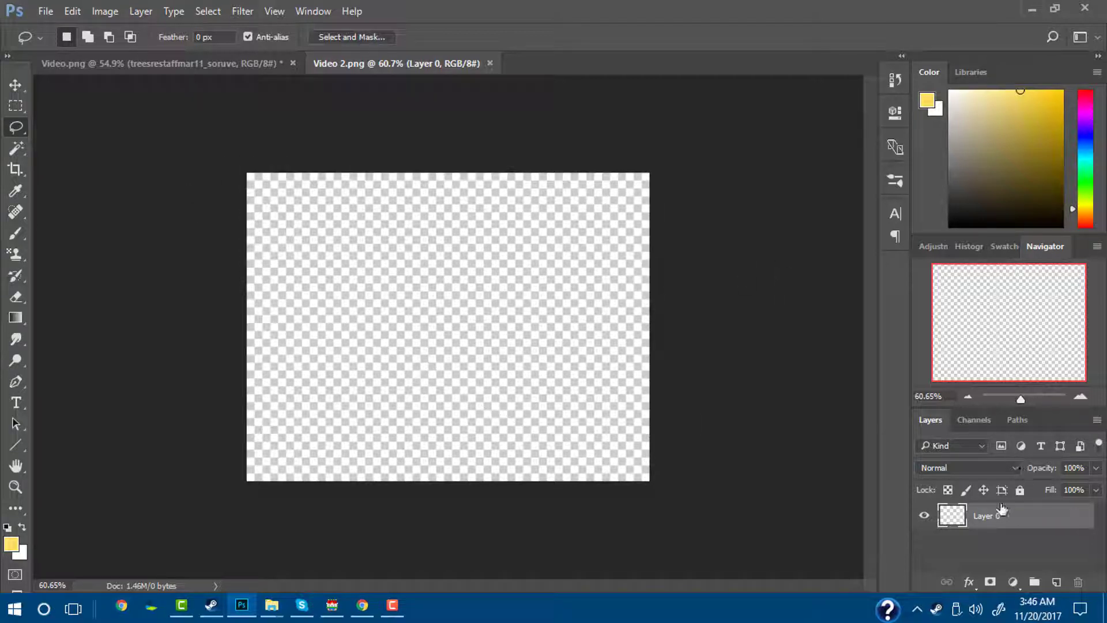
drag(1022, 403, 1021, 398)
mouse_move(686, 113)
mouse_down()
mouse_move(165, 301)
mouse_move(277, 544)
mouse_move(708, 301)
mouse_move(714, 250)
mouse_up()
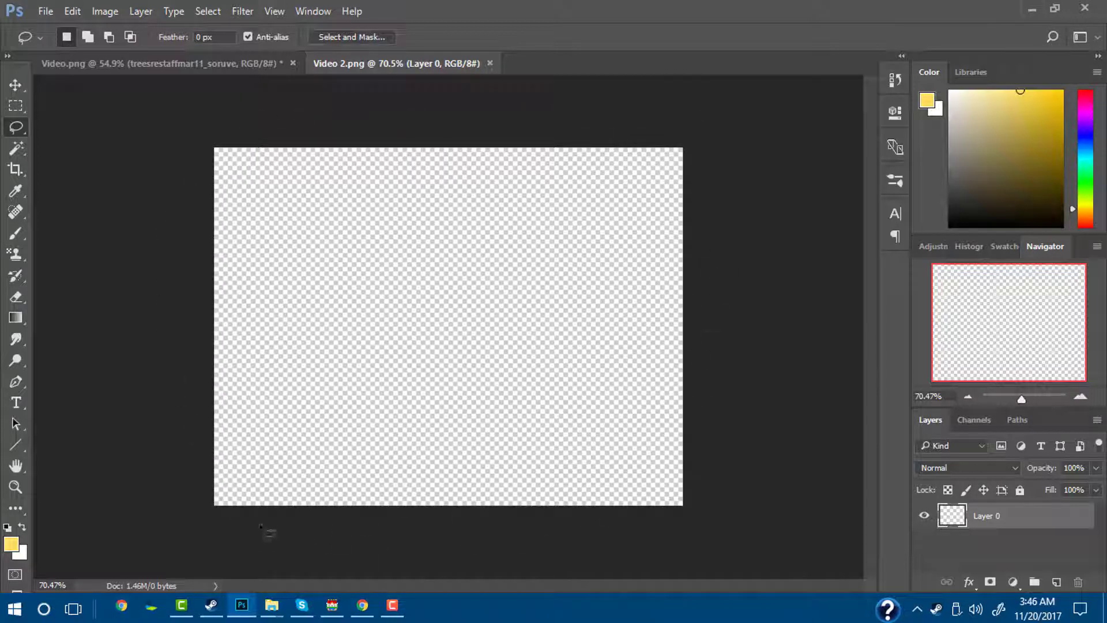
mouse_move(629, 480)
mouse_down()
mouse_move(763, 427)
mouse_move(697, 167)
mouse_up()
click(740, 195)
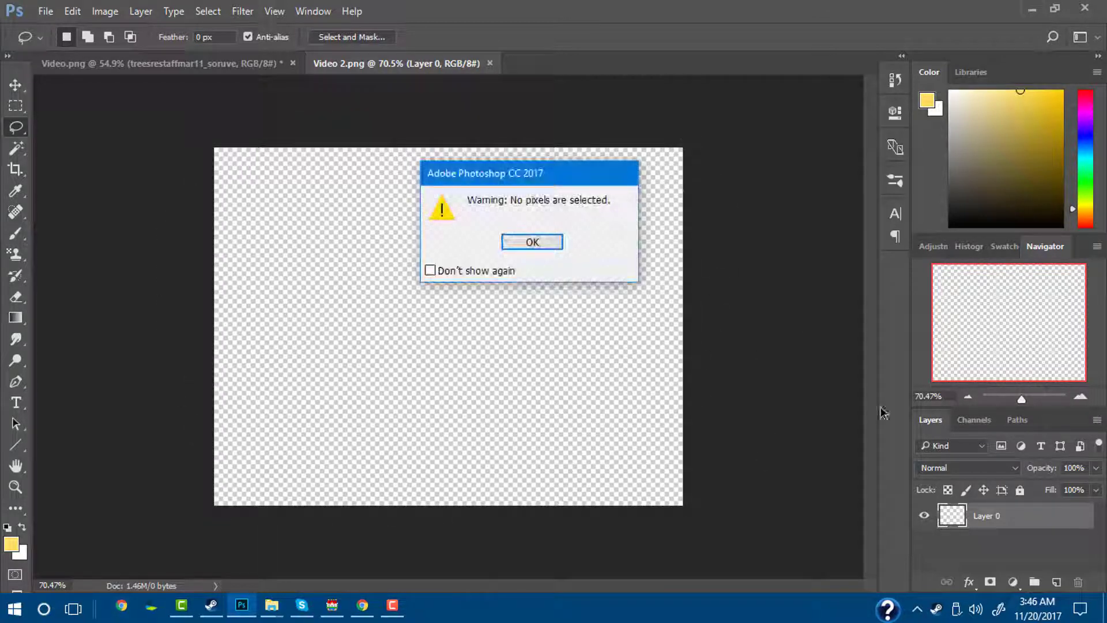
click(518, 243)
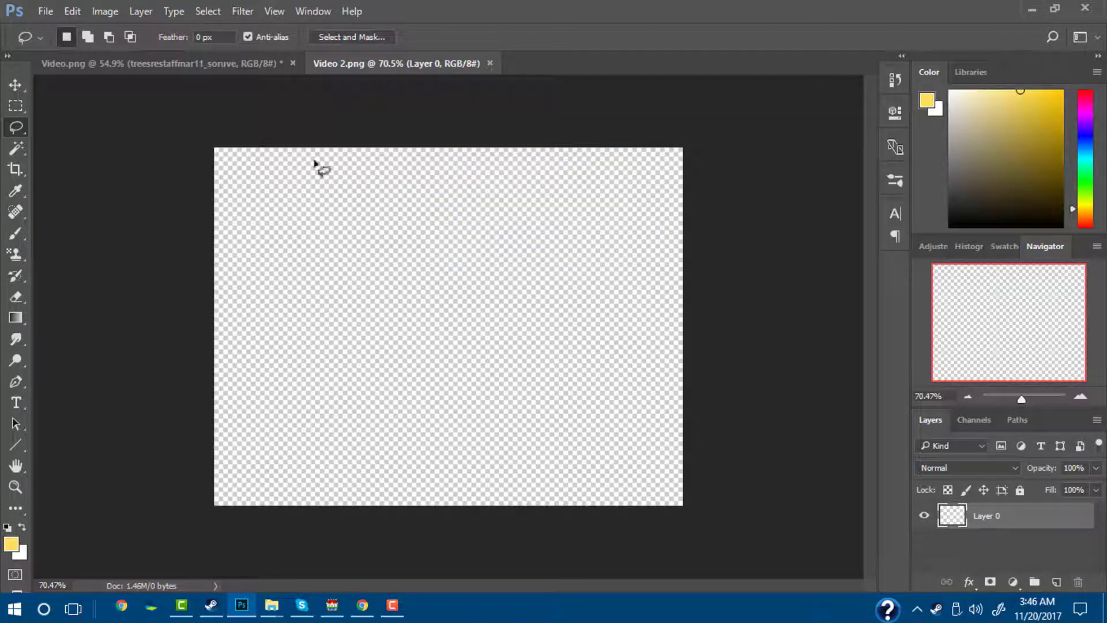
In the Video.png document, move the IwBUSYo tileset layer to the top of the layer stack
click(161, 64)
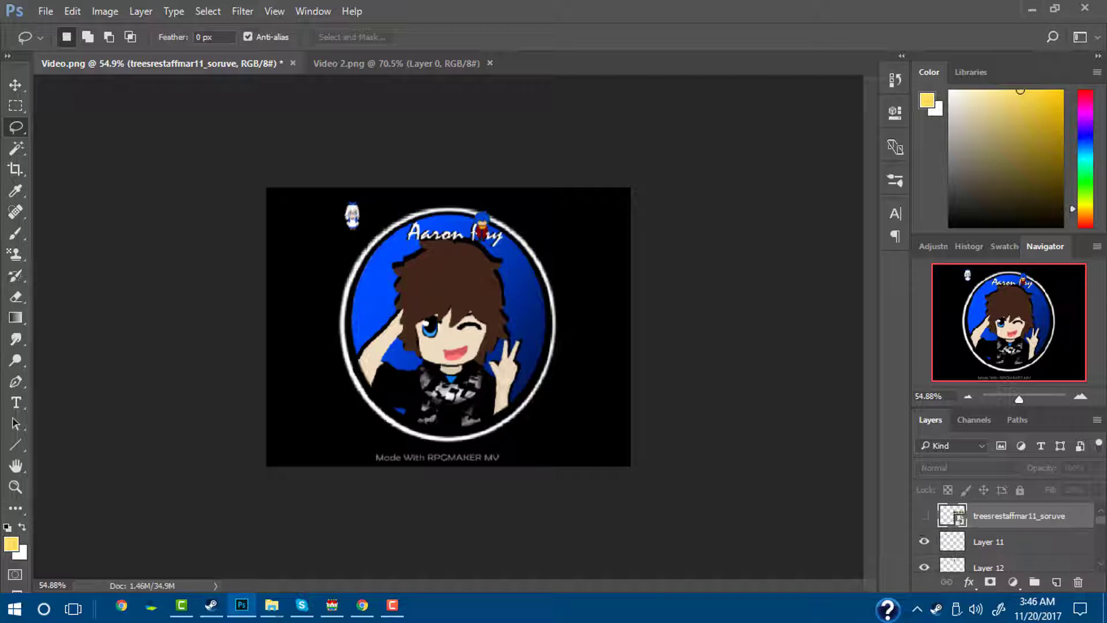
scroll(1084, 533, down, 5)
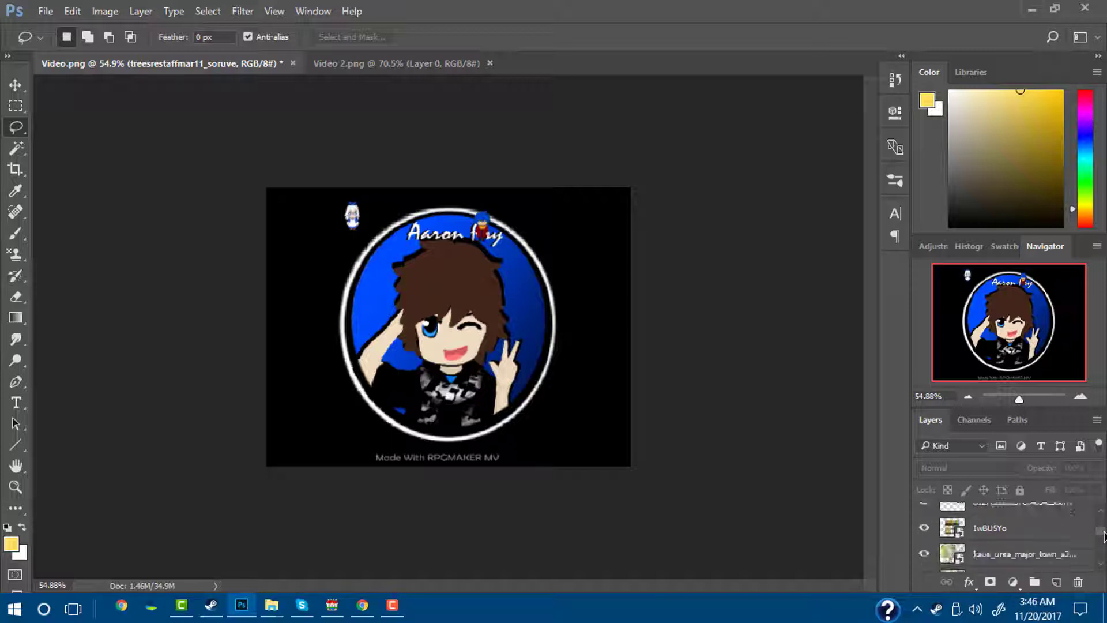
click(925, 528)
drag(1000, 534, 998, 504)
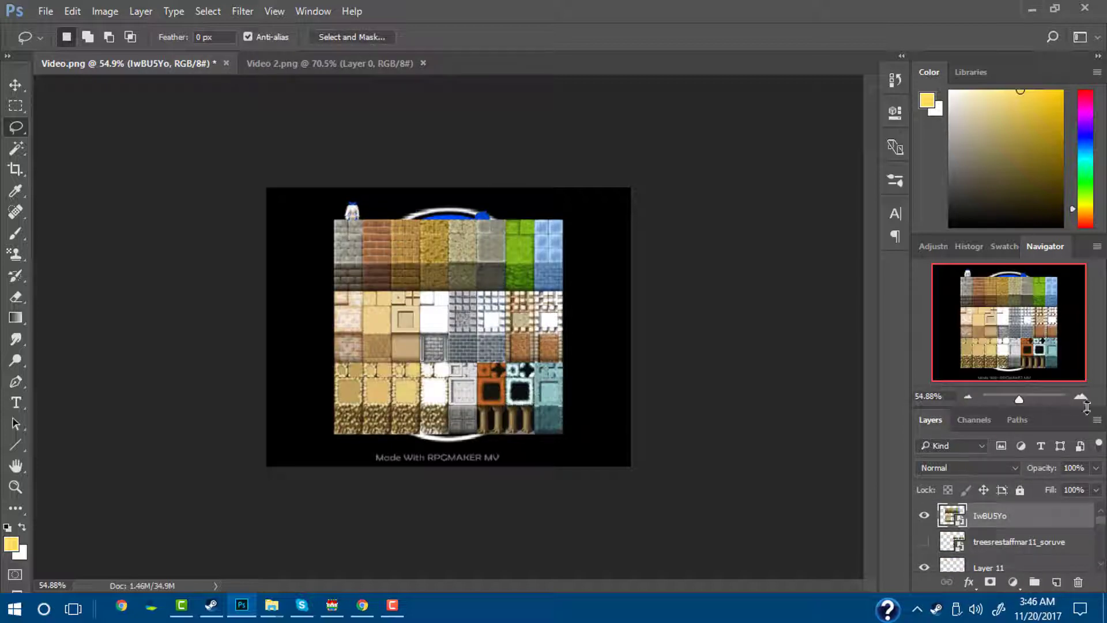
Bring the kaus_ursa_major_town_a2 tileset layer to the top of the stack, above the IwBUSYo layer
scroll(971, 533, down, 5)
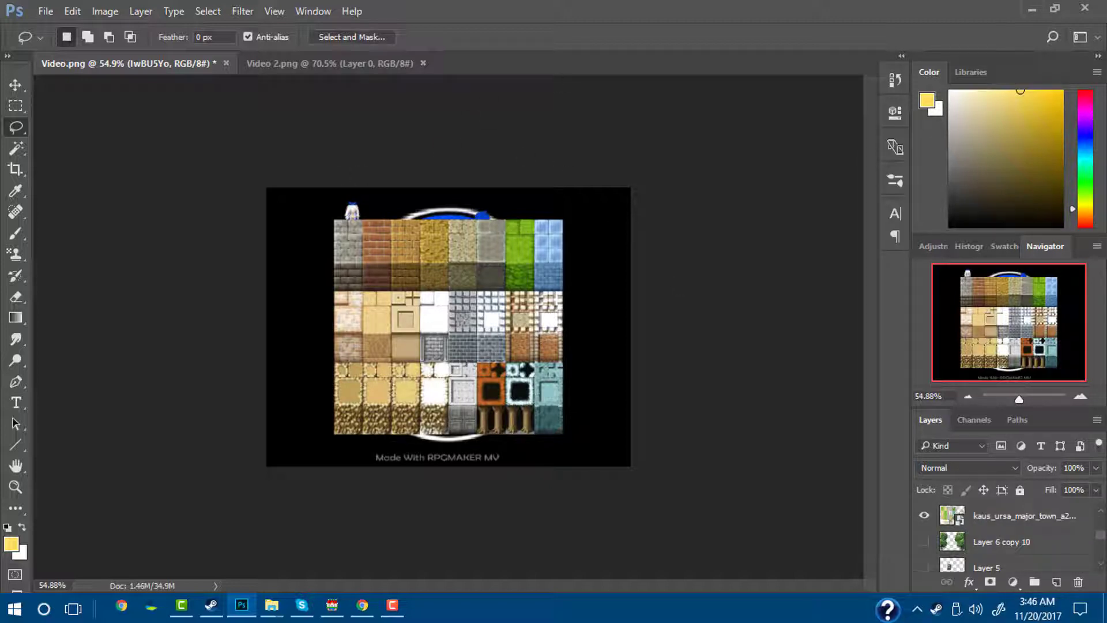
scroll(926, 548, down, 5)
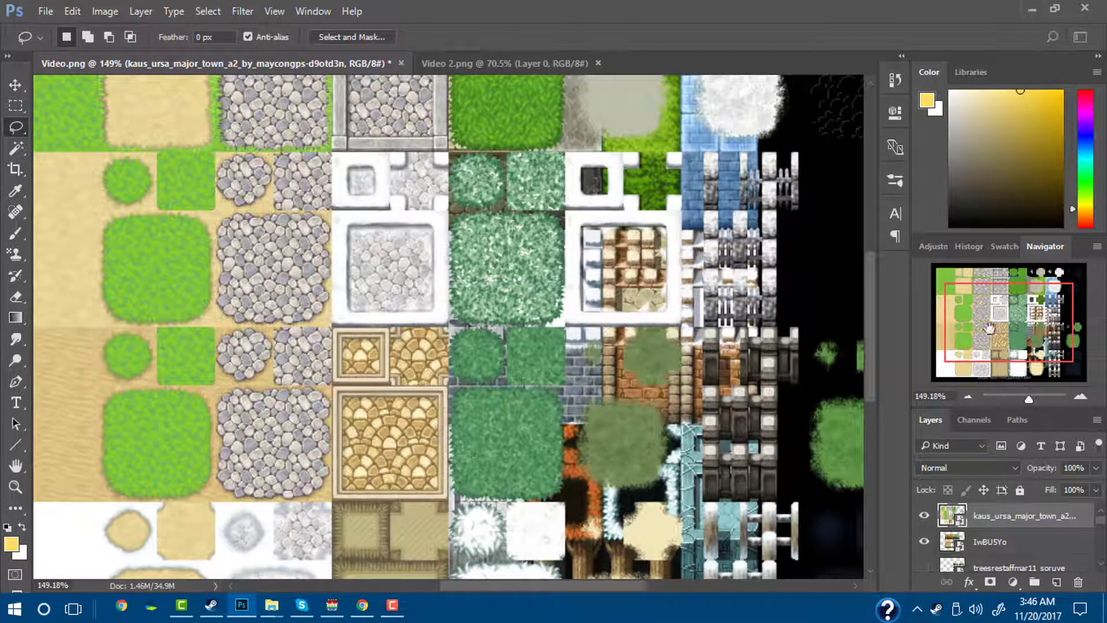
drag(973, 306, 972, 301)
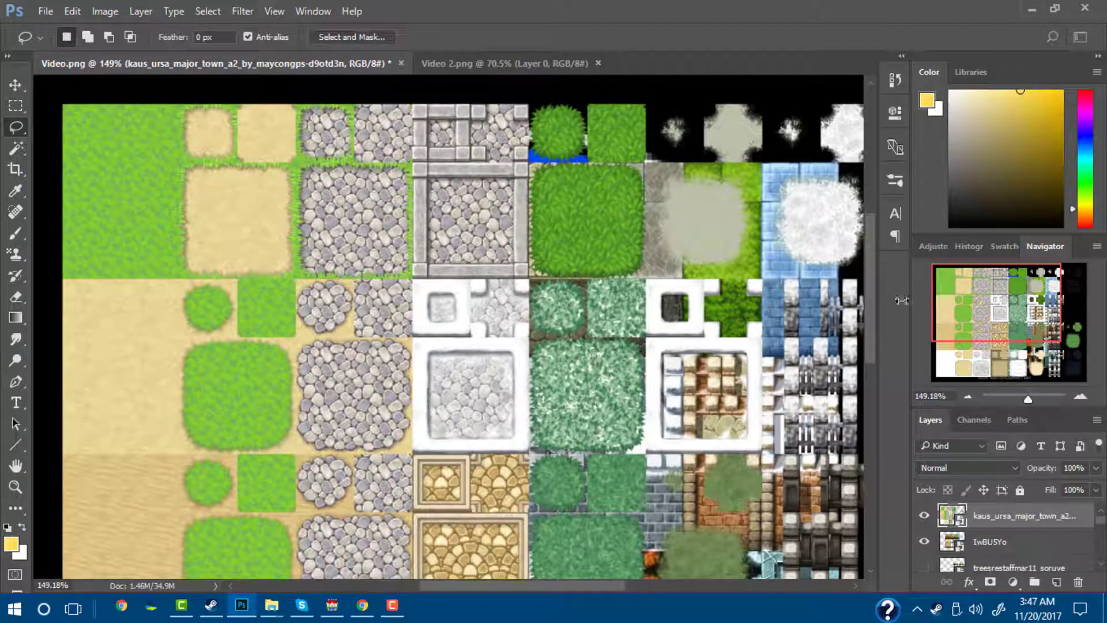
Select a rectangular area inside the large leafy green grass tile in the upper row of the tileset
click(16, 108)
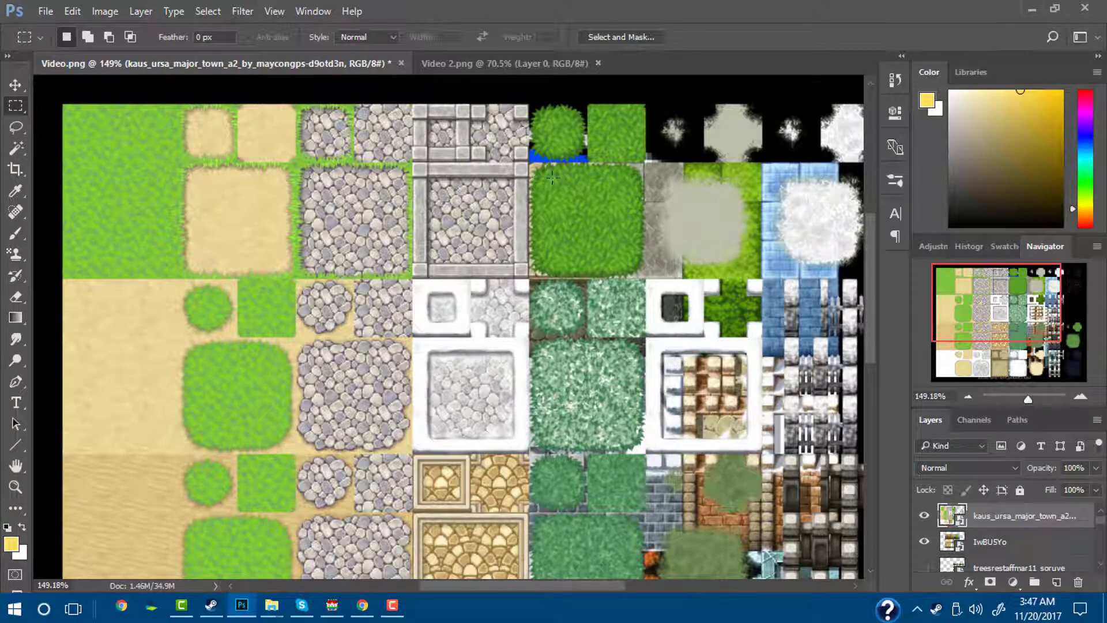
drag(548, 181, 629, 259)
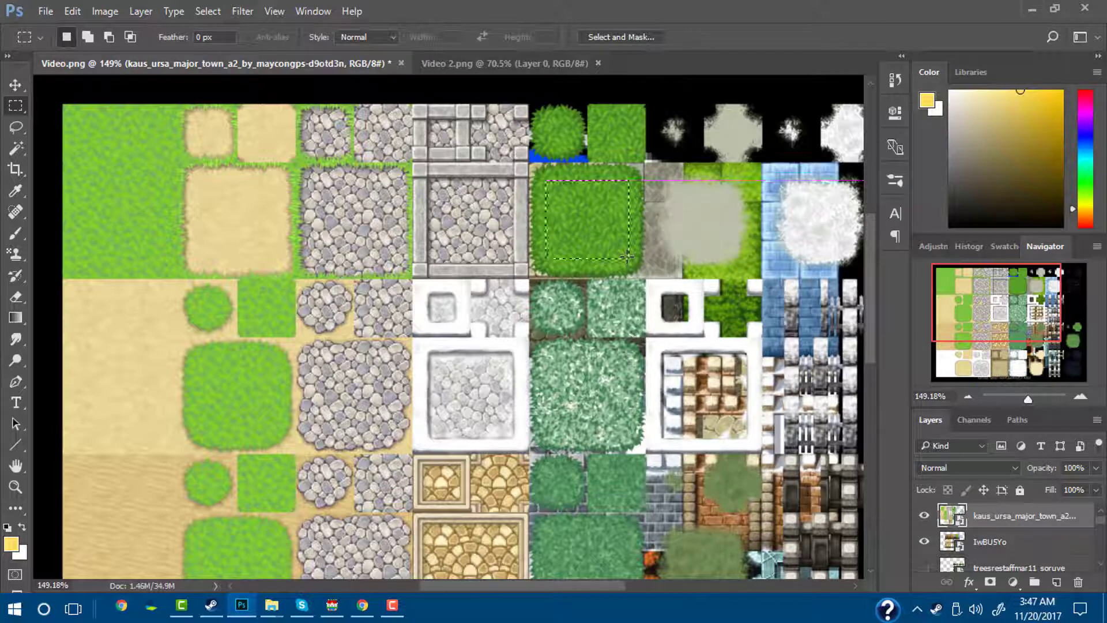
right_click(593, 216)
click(578, 226)
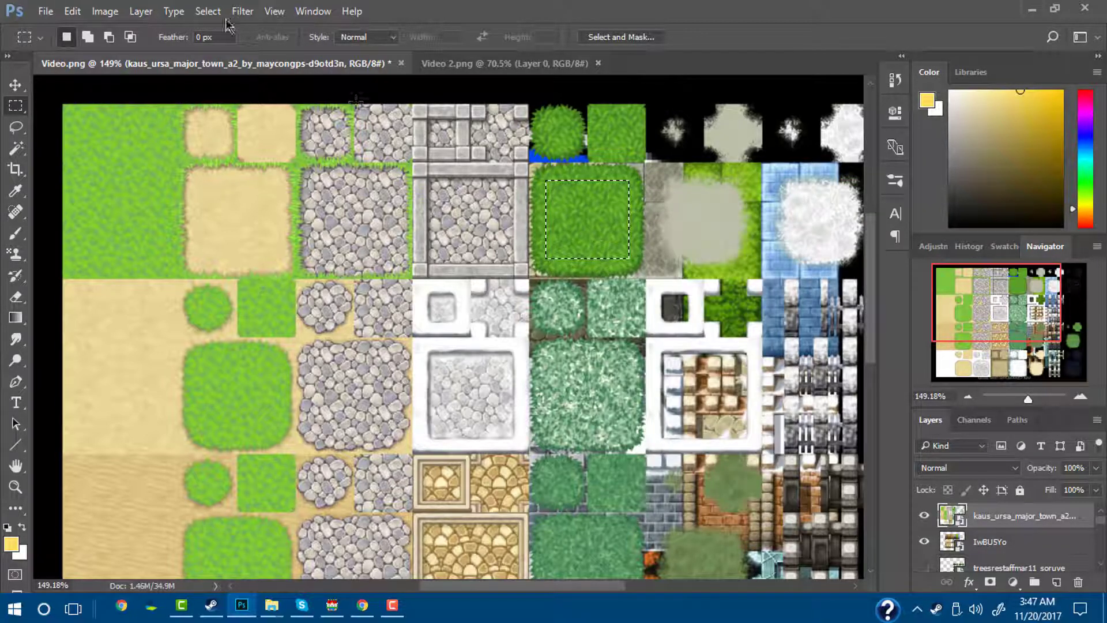
Define the selected grass area as a pattern named "Video grass 1" and clear the selection
click(72, 11)
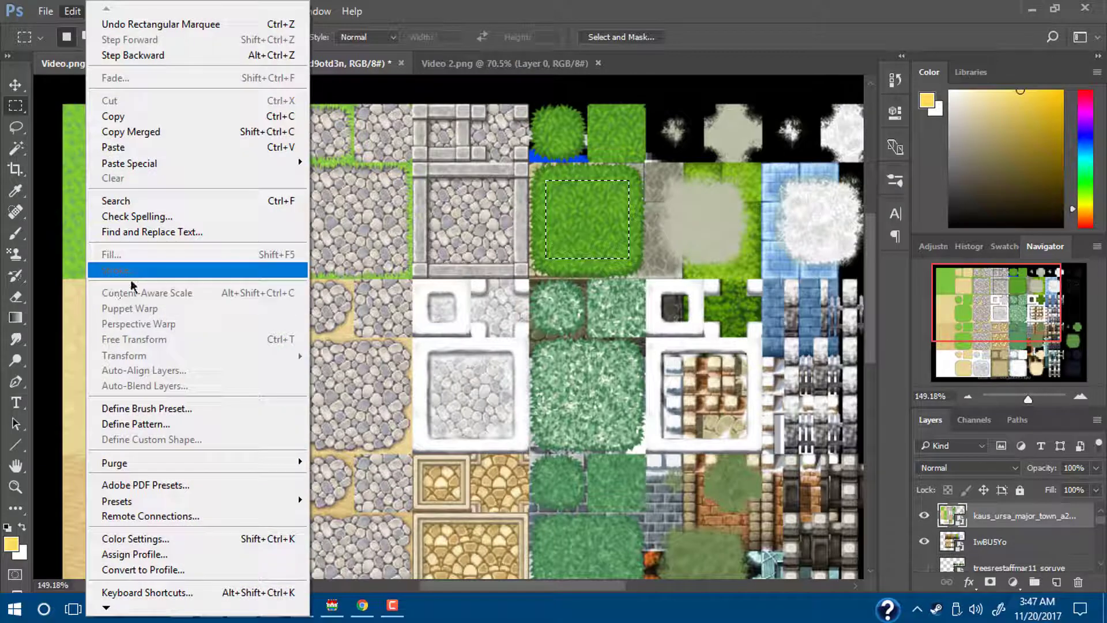
click(154, 424)
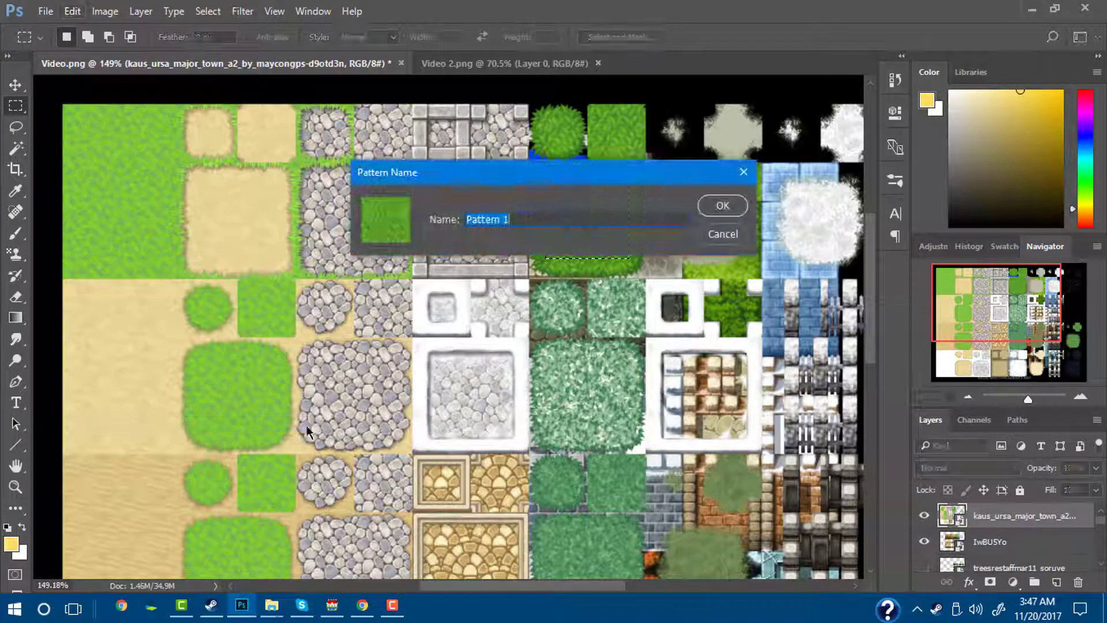
text(V)
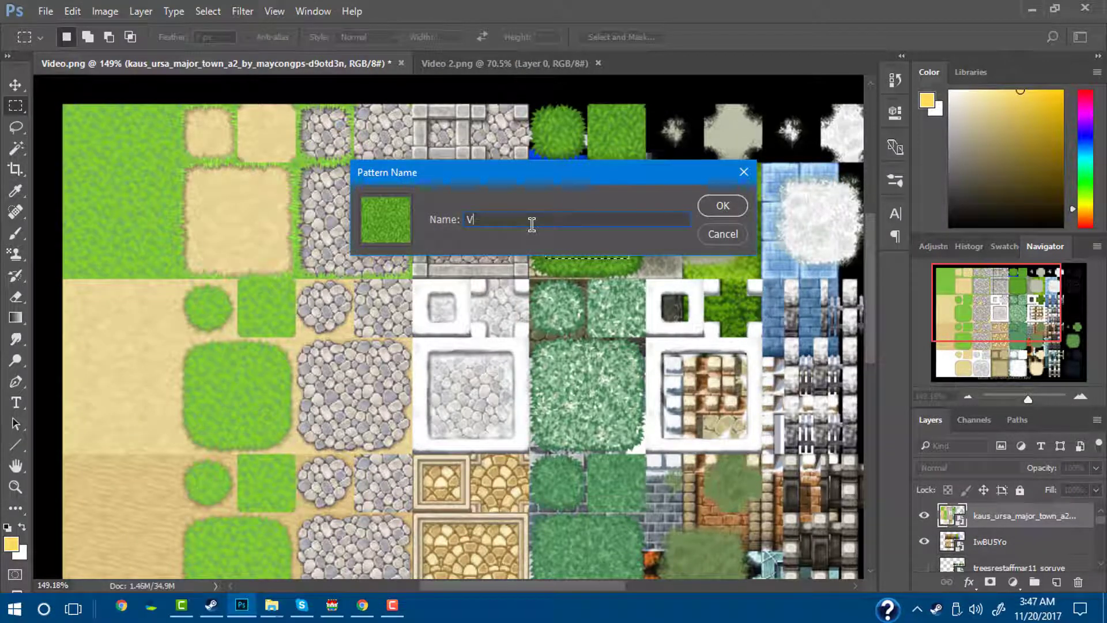
text(ideo grass 1)
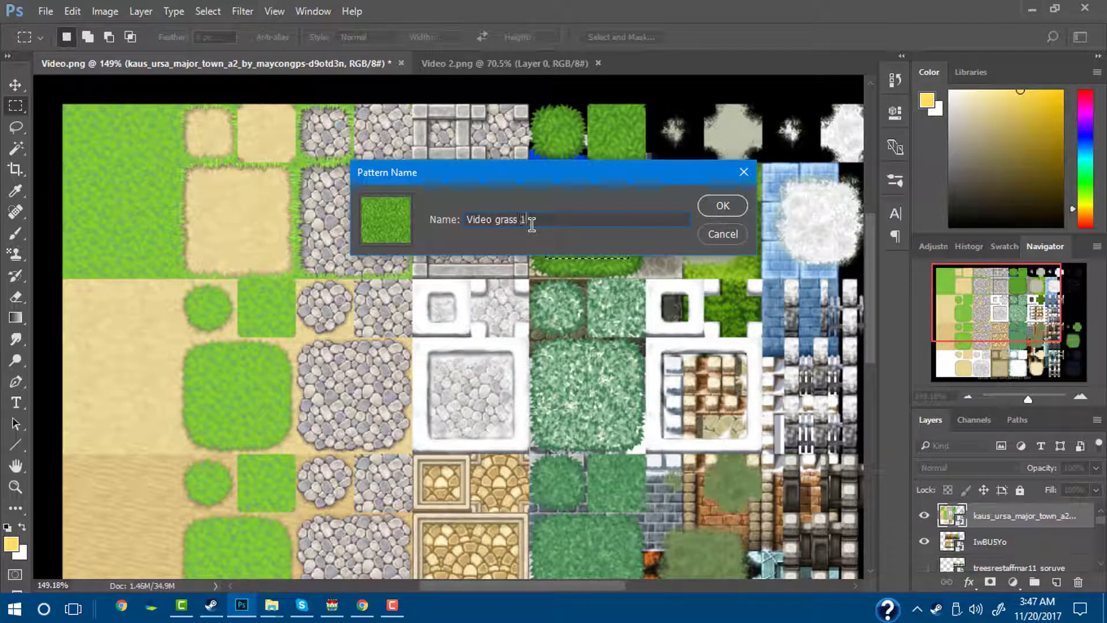
click(723, 207)
click(523, 189)
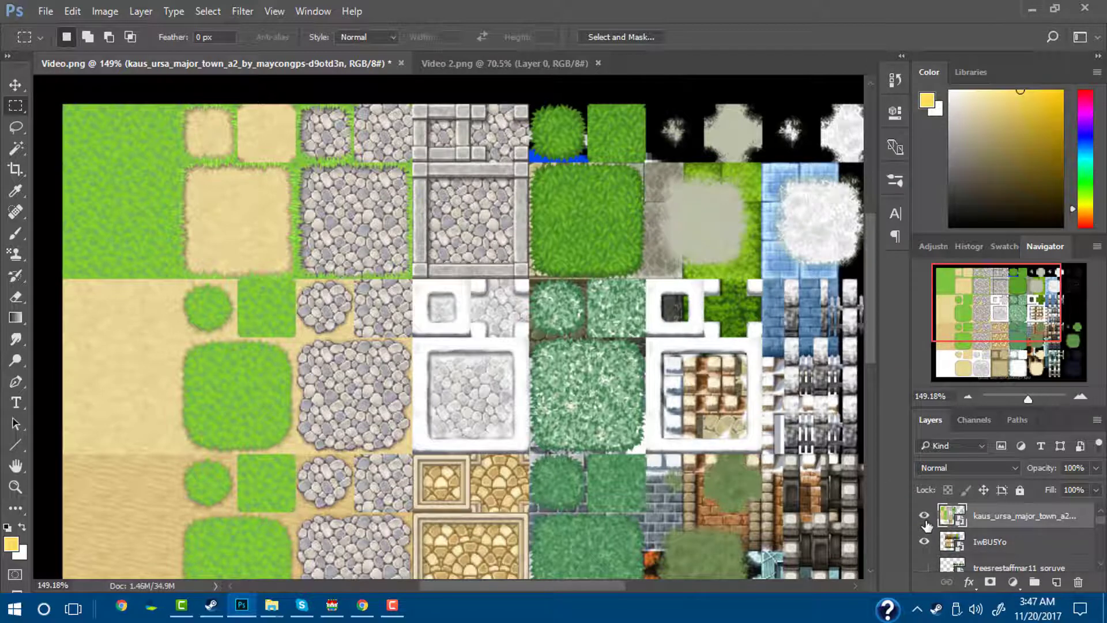
Hide the kaus_ursa_major_town_a2 and IwBUSYo tileset layers in the Video.png document
click(925, 516)
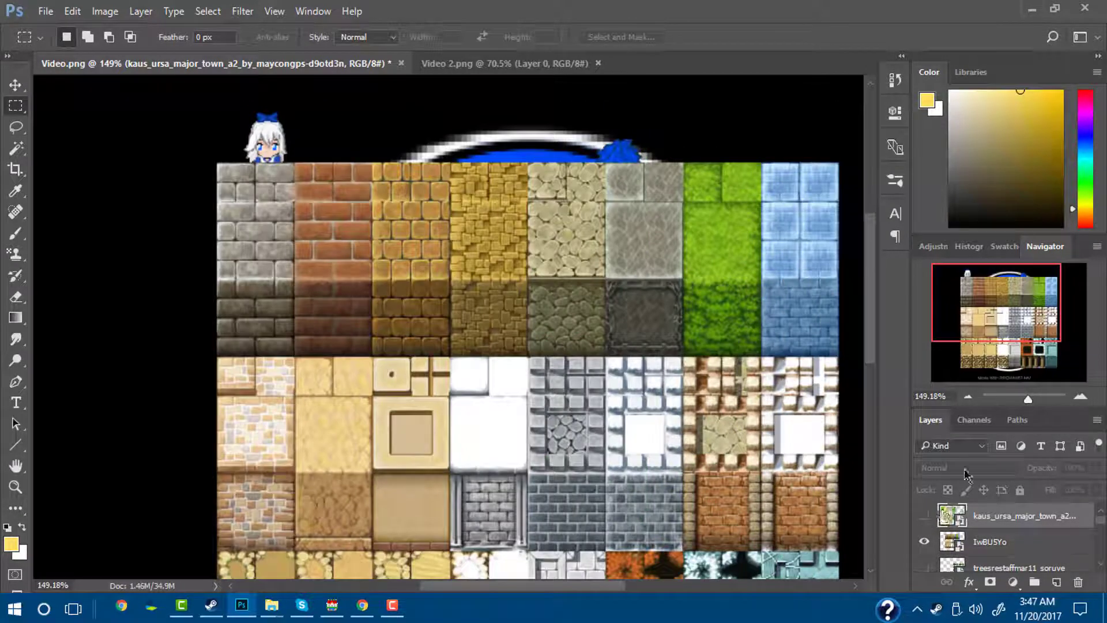
click(925, 543)
drag(1028, 398, 1023, 397)
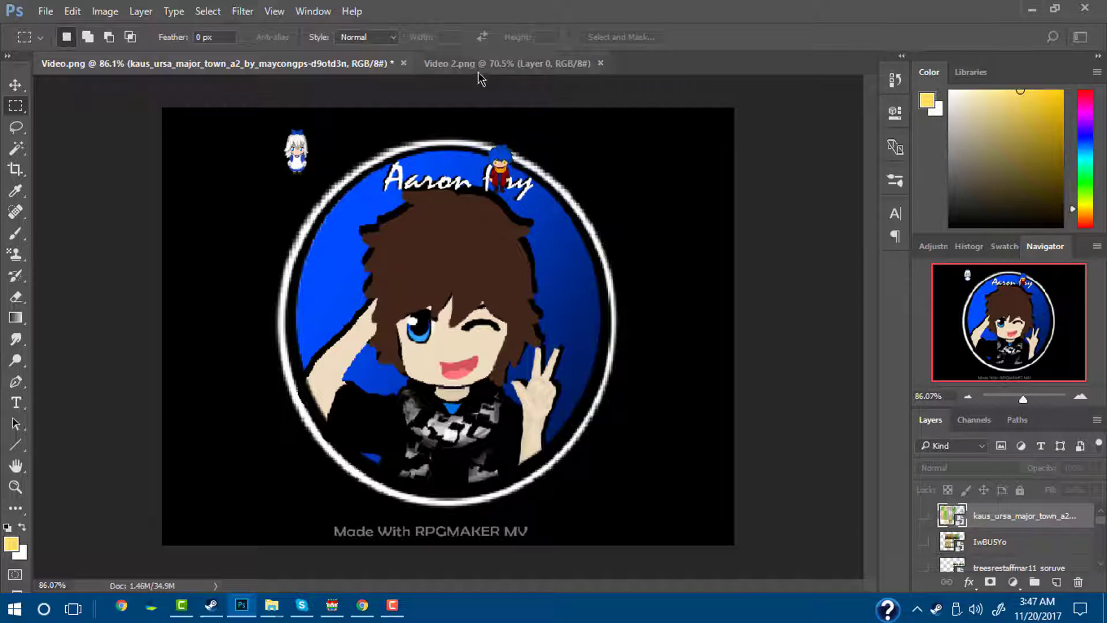
drag(479, 72, 475, 72)
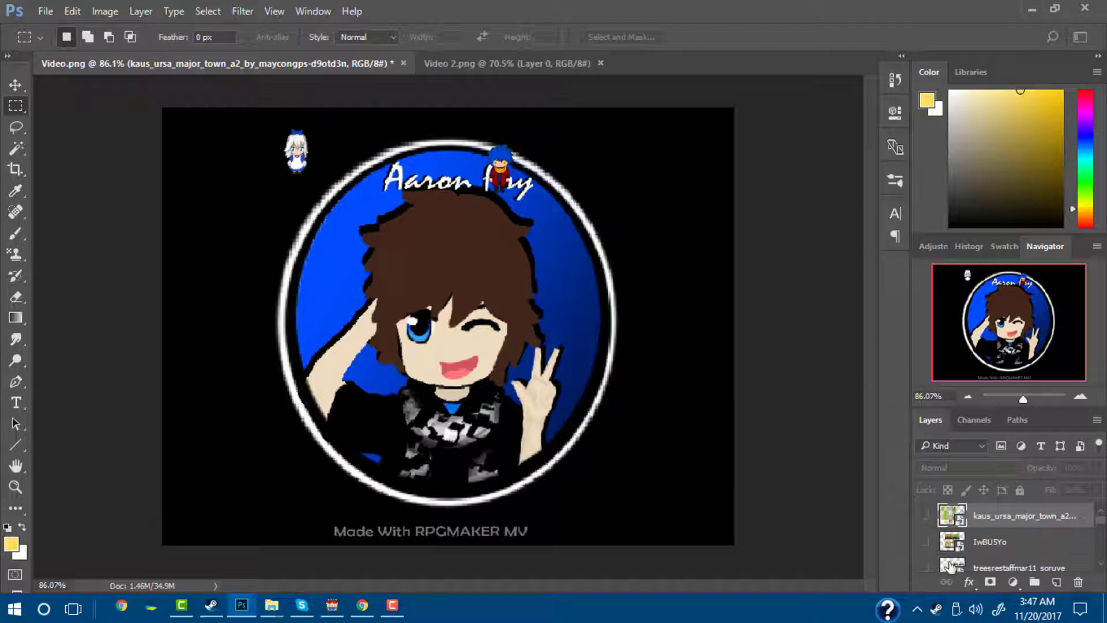
click(924, 543)
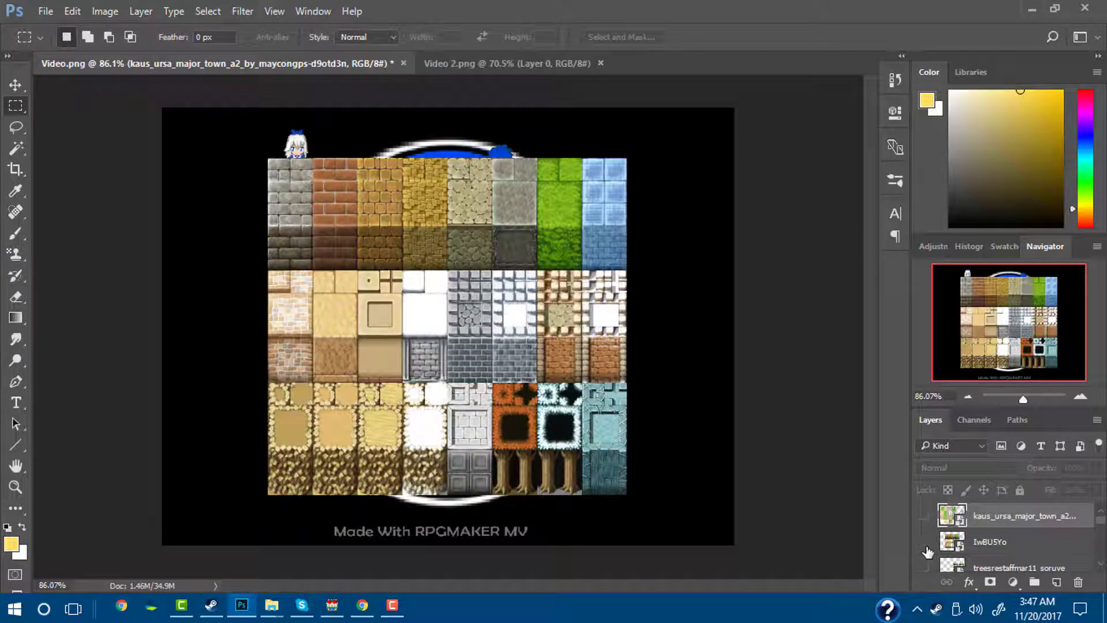
click(927, 549)
Place the SF_Outside_A5 tileset in Video.png, shifted right to about X 561 px
scroll(930, 554, down, 3)
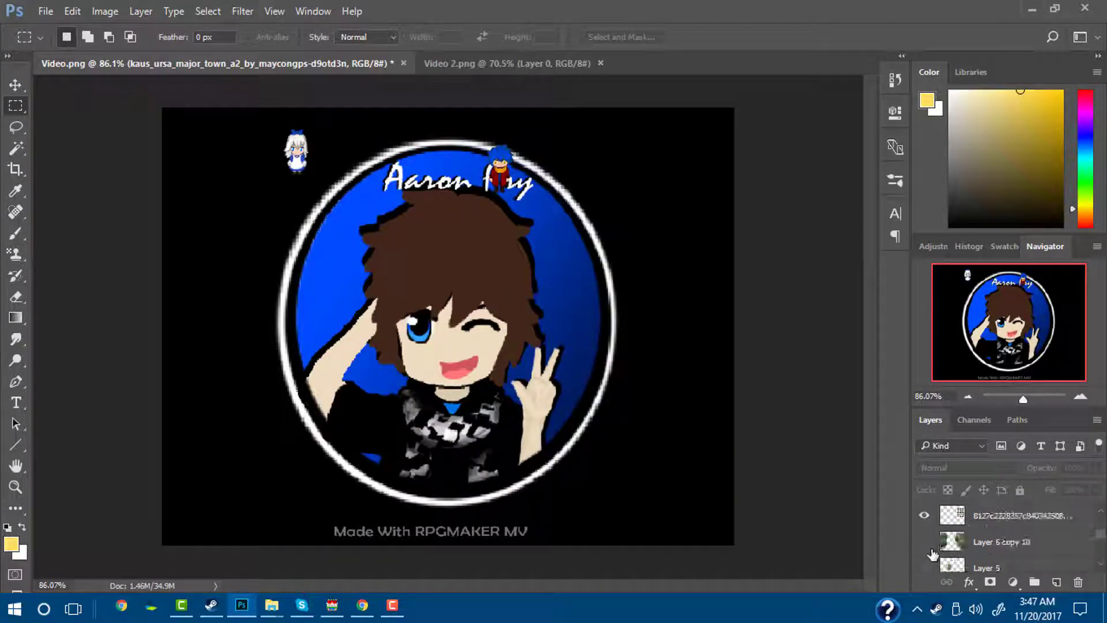
scroll(932, 544, down, 2)
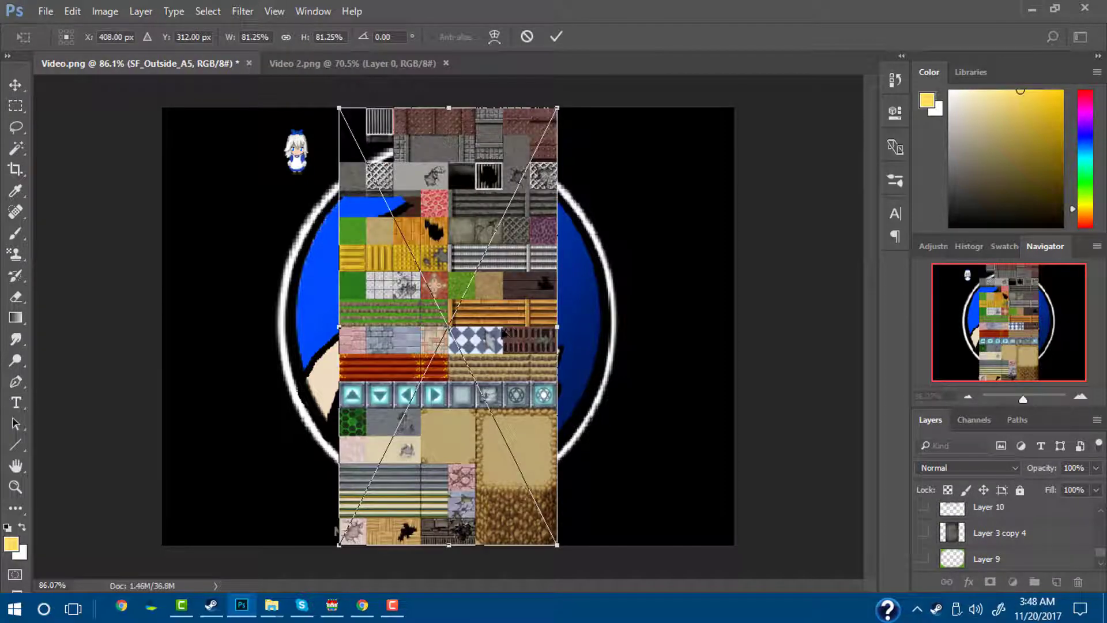
drag(506, 332, 612, 332)
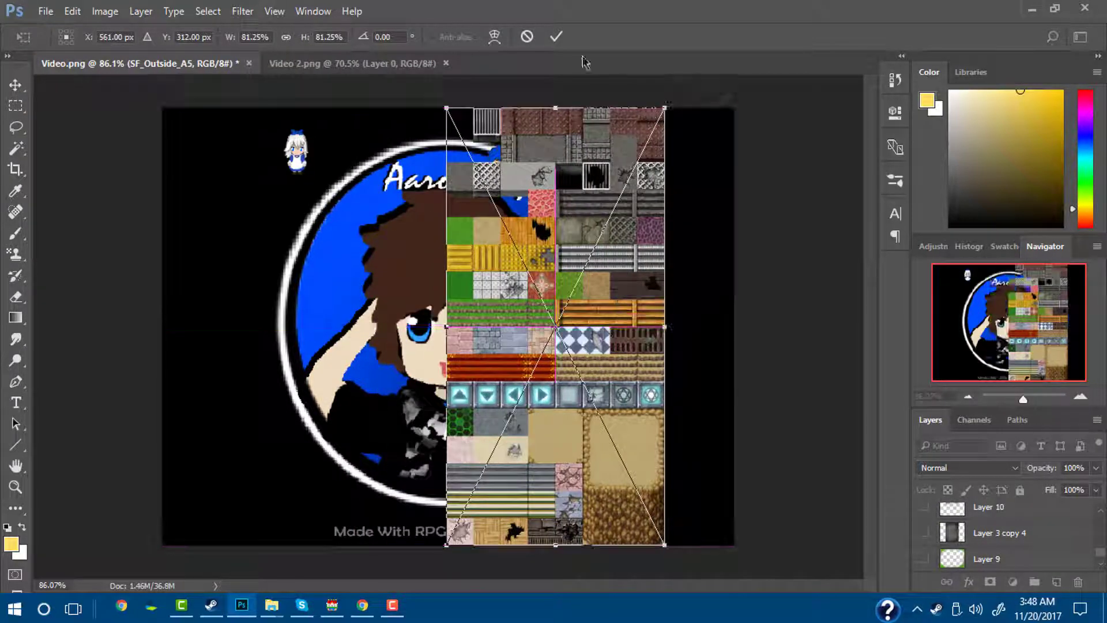
click(558, 37)
Select the plain dark grey stone tile beside the white lattice tile at the left edge of the SF_Outside_A5 tileset
drag(1024, 399, 1032, 399)
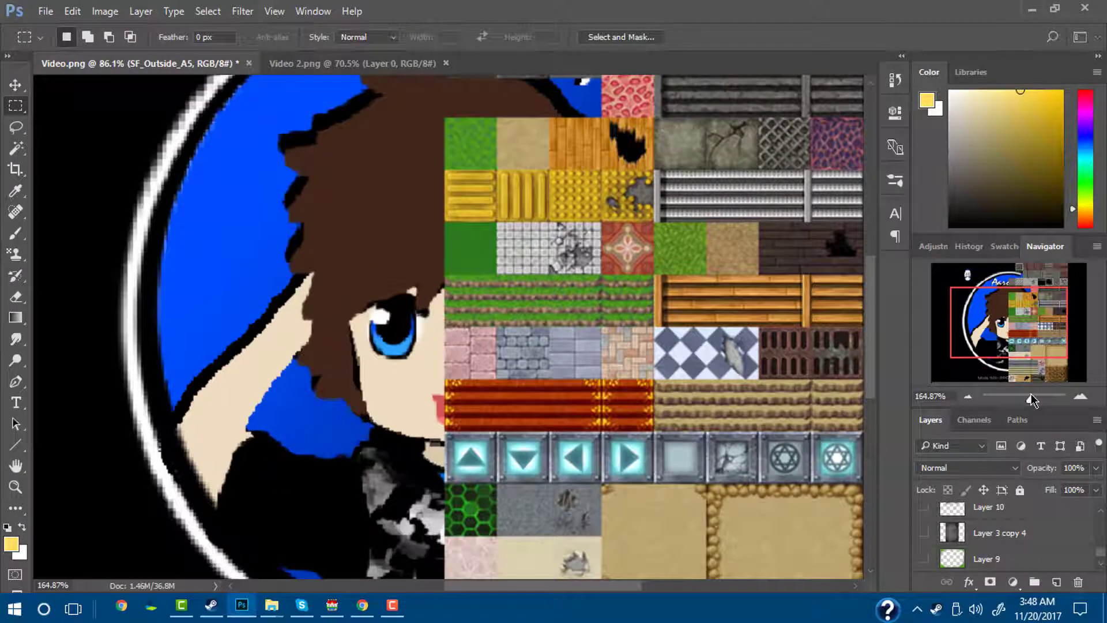
drag(1013, 324, 1008, 300)
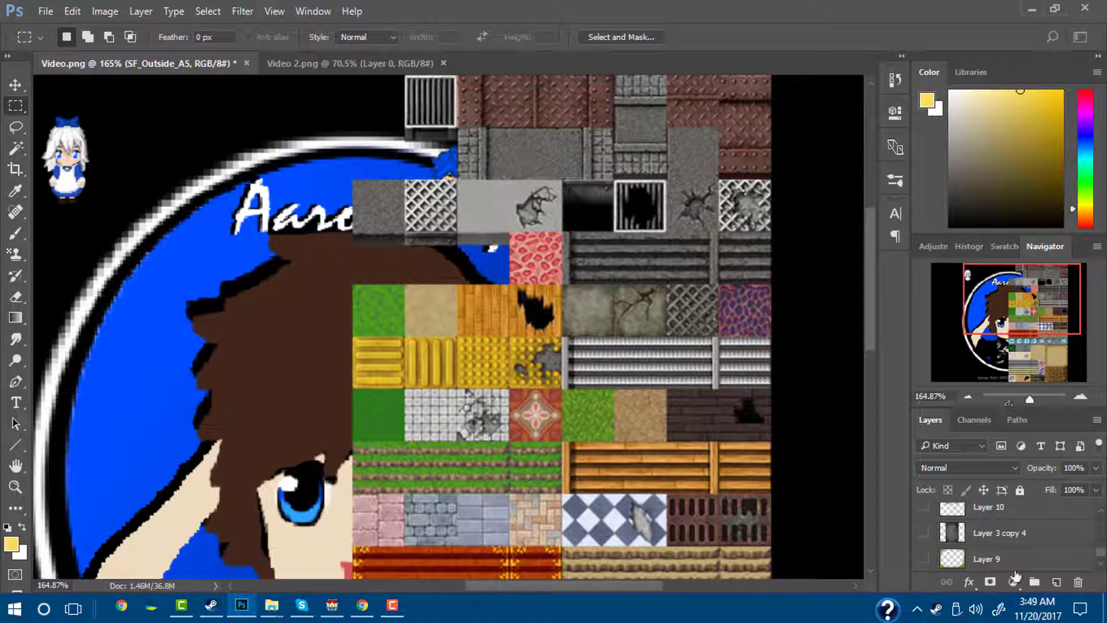
drag(1102, 553, 1100, 514)
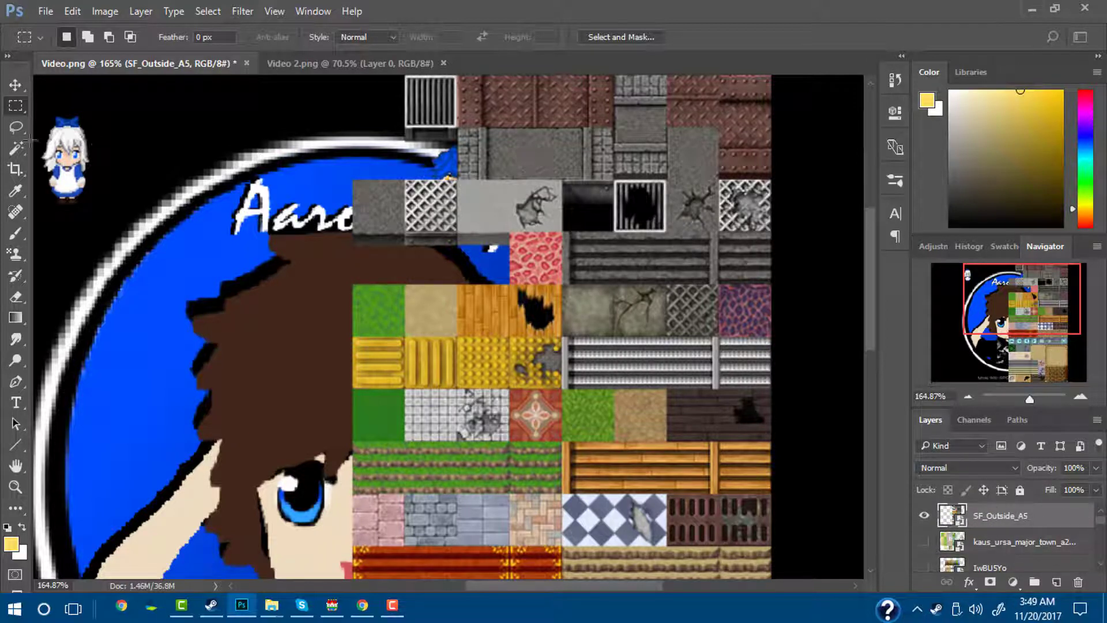
scroll(607, 146, up, 1)
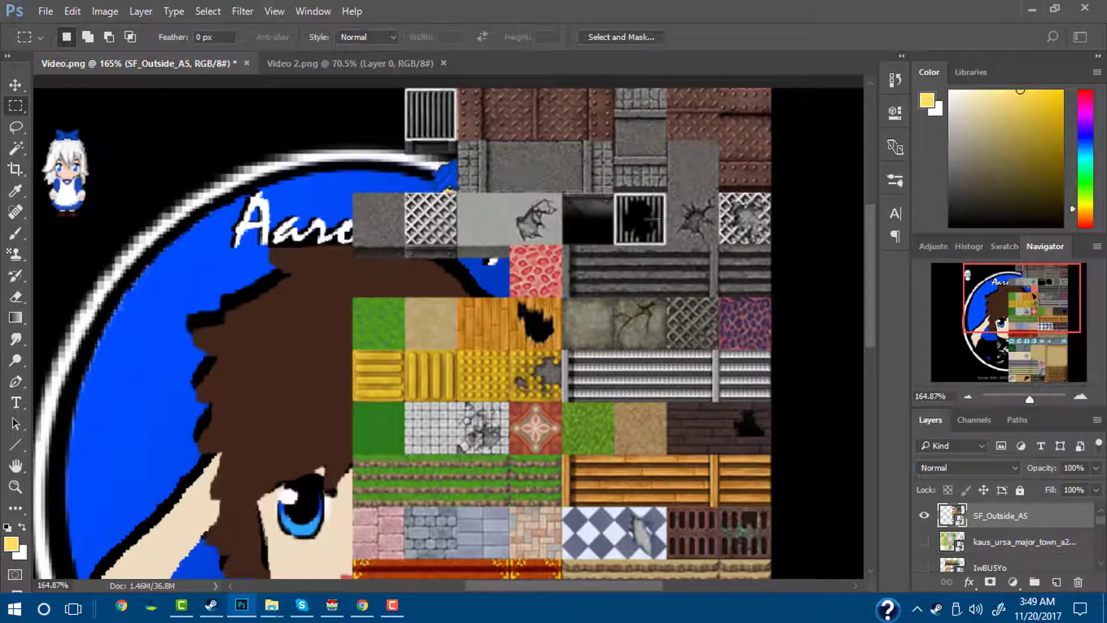
scroll(645, 203, up, 3)
scroll(550, 355, down, 5)
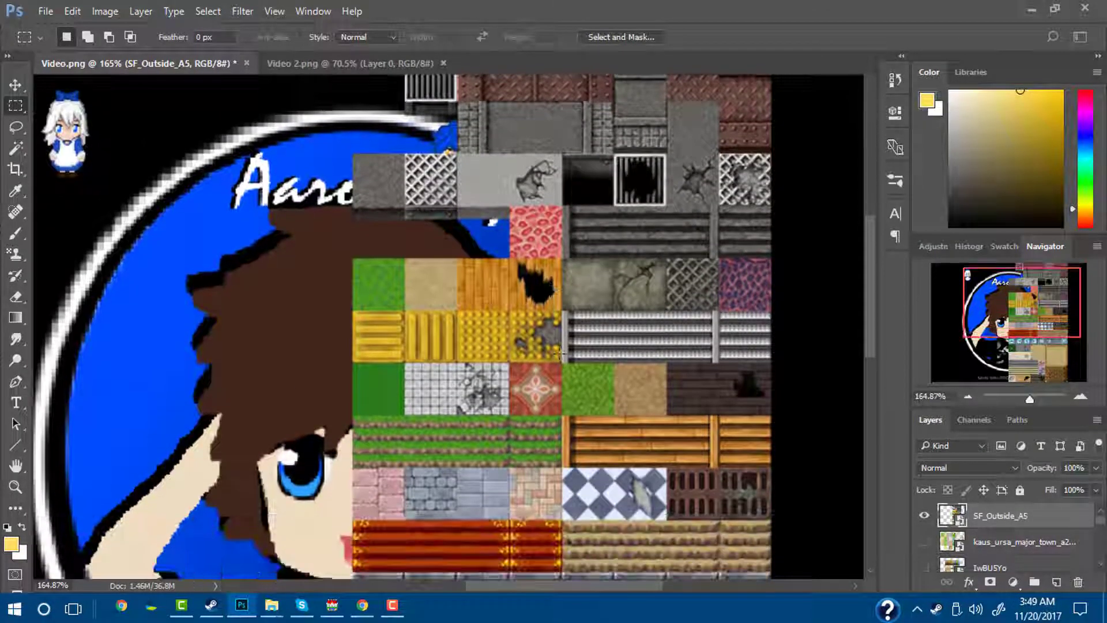
drag(1043, 306, 1047, 274)
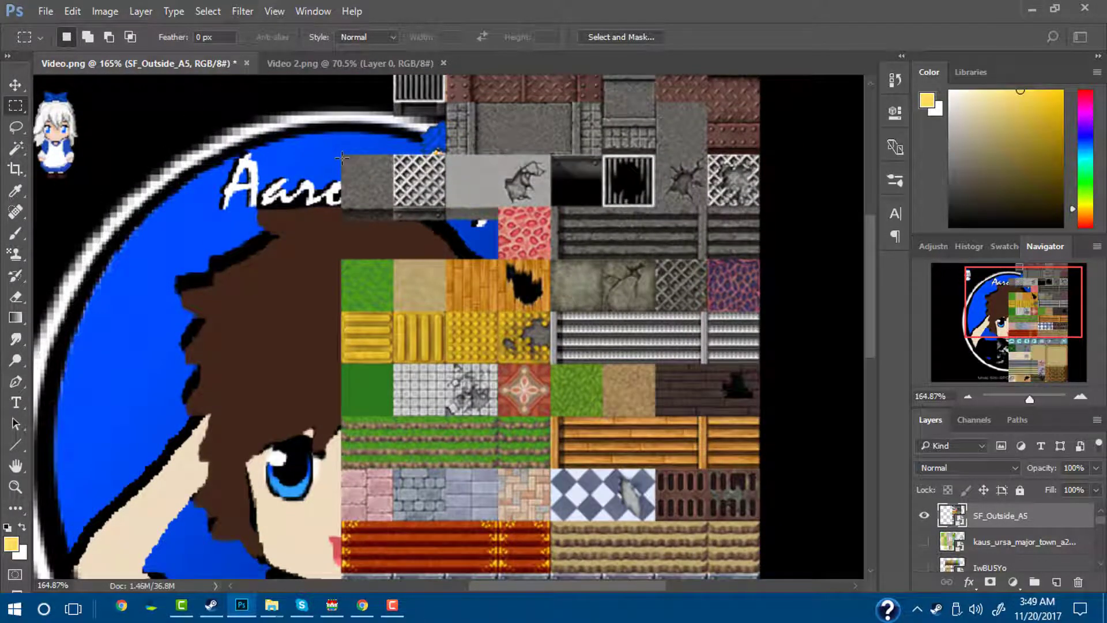
drag(368, 195, 344, 167)
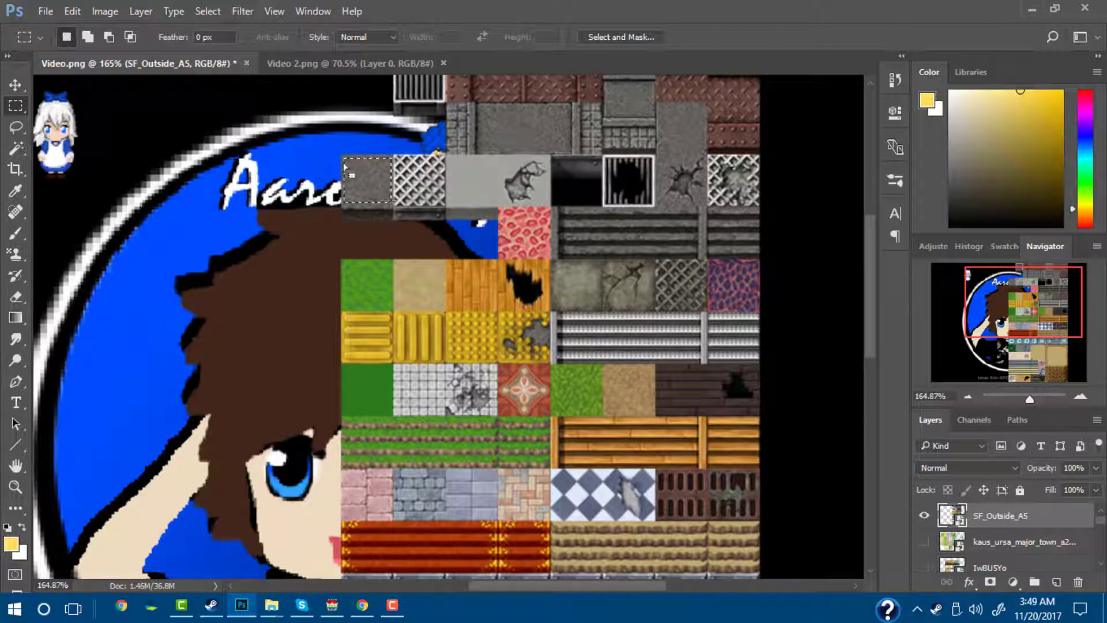
Define the selected stone tile as a pattern named "Video street 2" and clear the selection
click(72, 10)
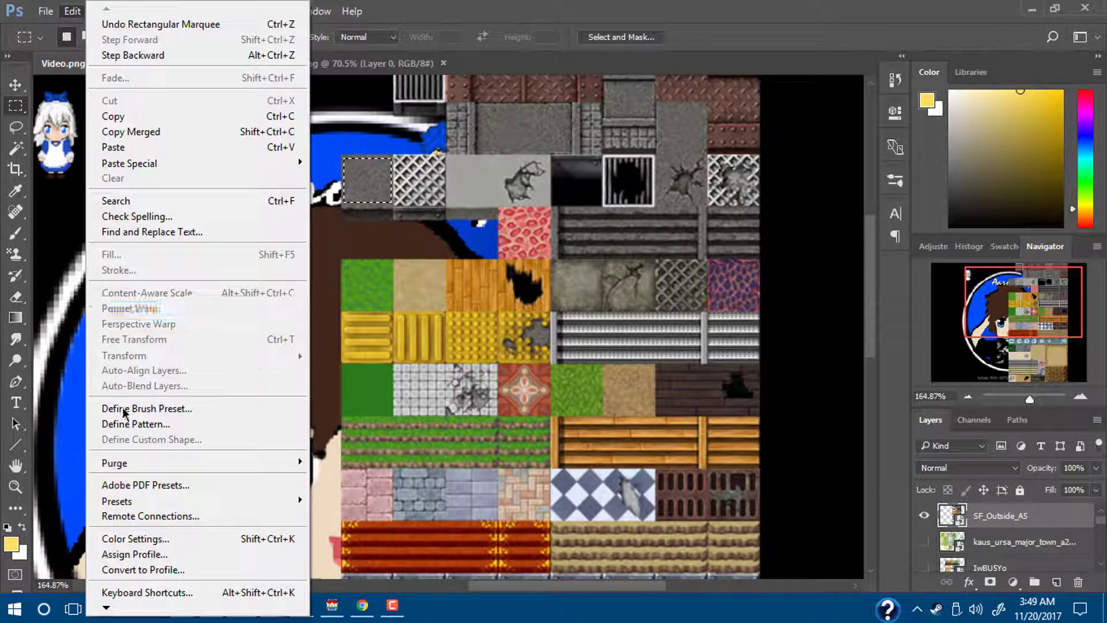
click(136, 424)
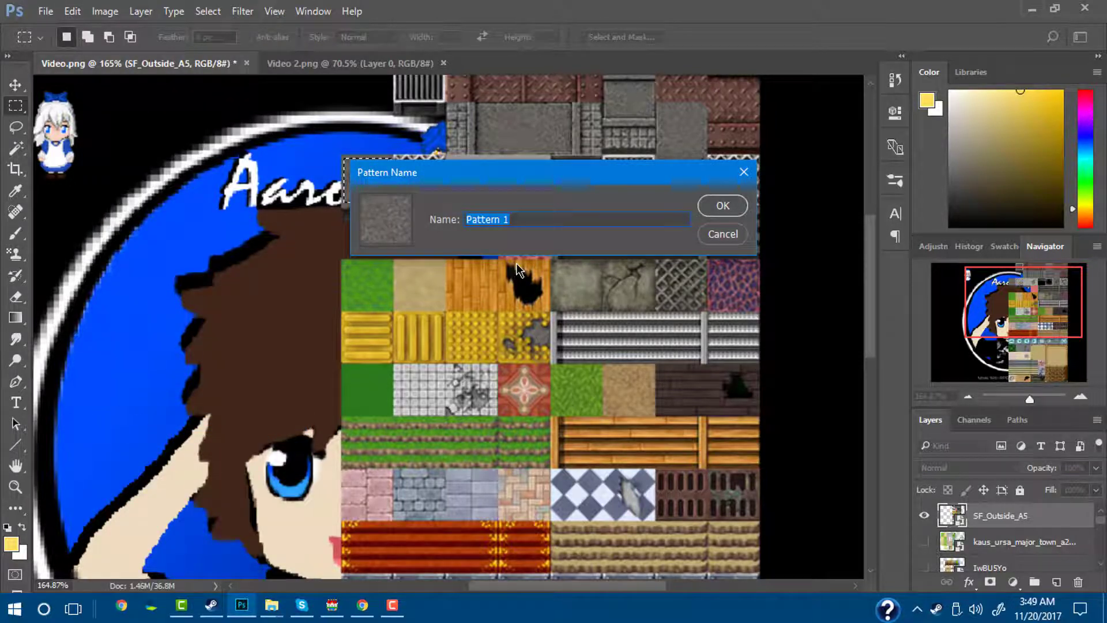
text(Video street)
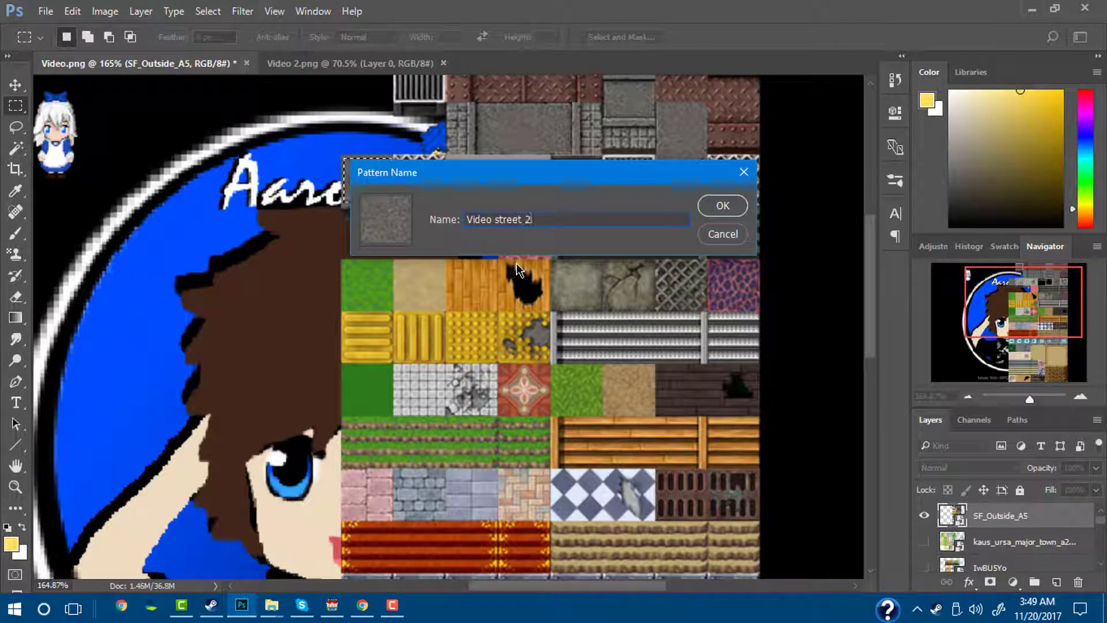
key(Return)
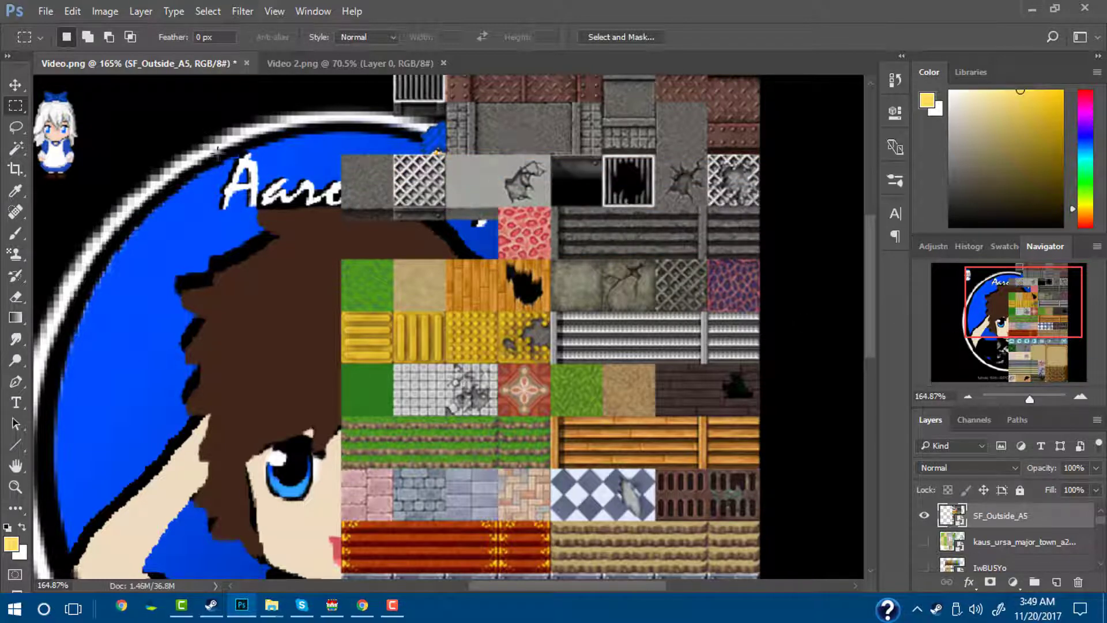
Hide the SF_Outside_A5 layer and add a new blank layer to the Video 2.png document
click(924, 515)
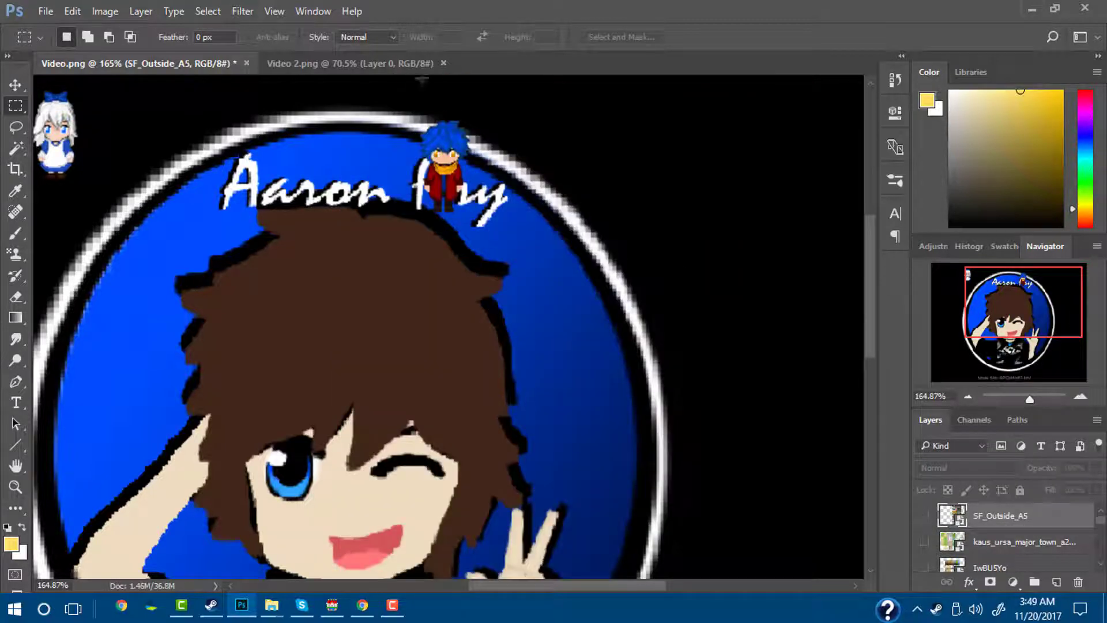
click(404, 64)
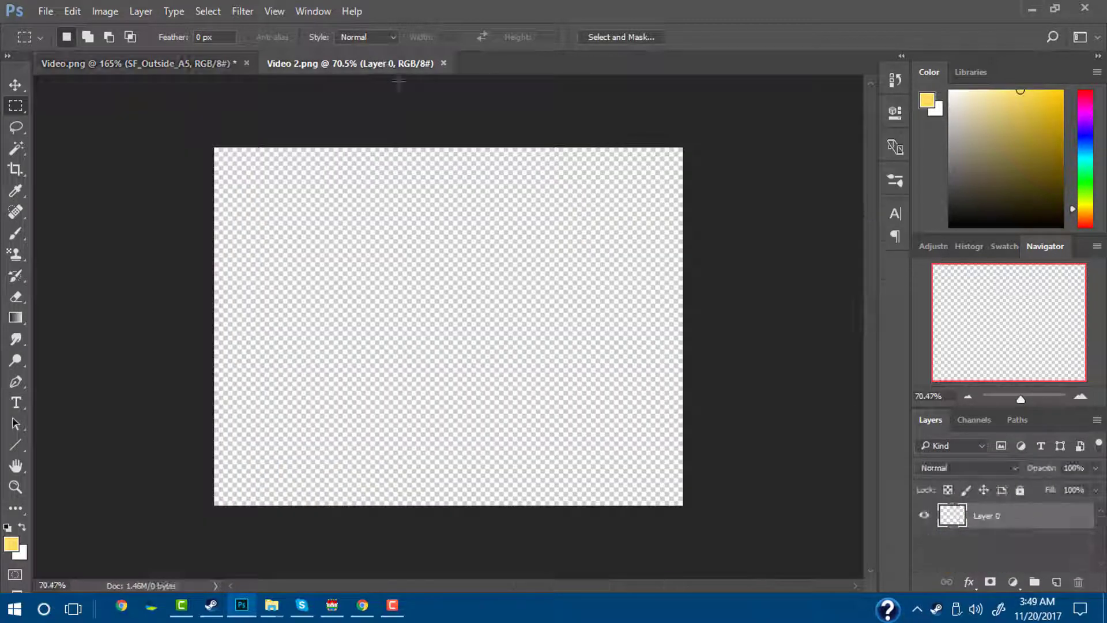
click(1058, 582)
Activate the Pattern Stamp Tool with the green Video grass 1 pattern
click(16, 211)
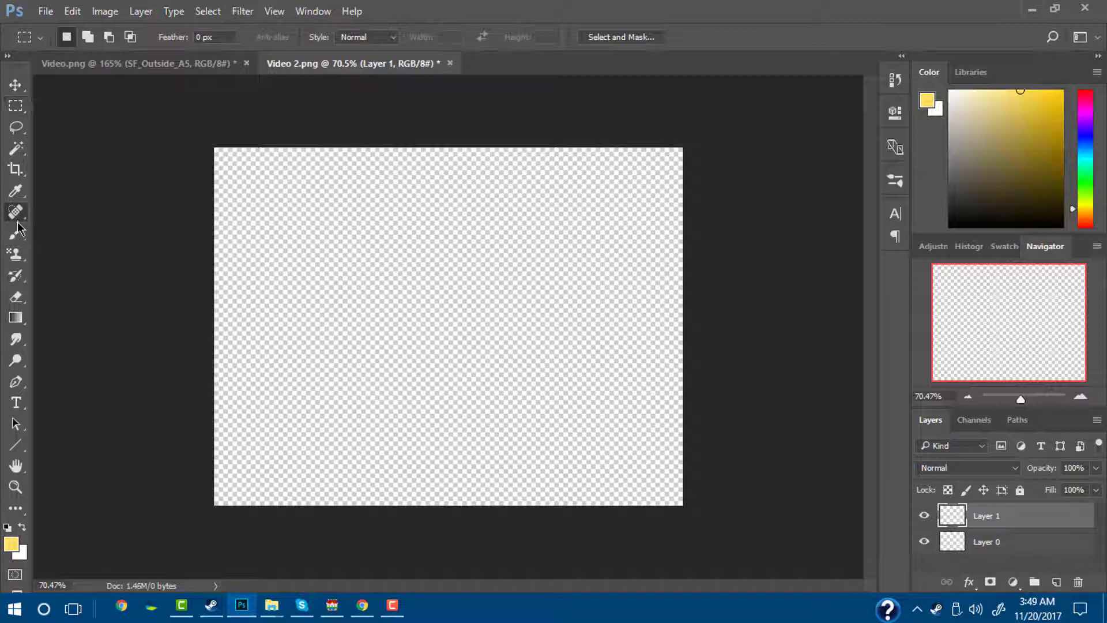
click(14, 257)
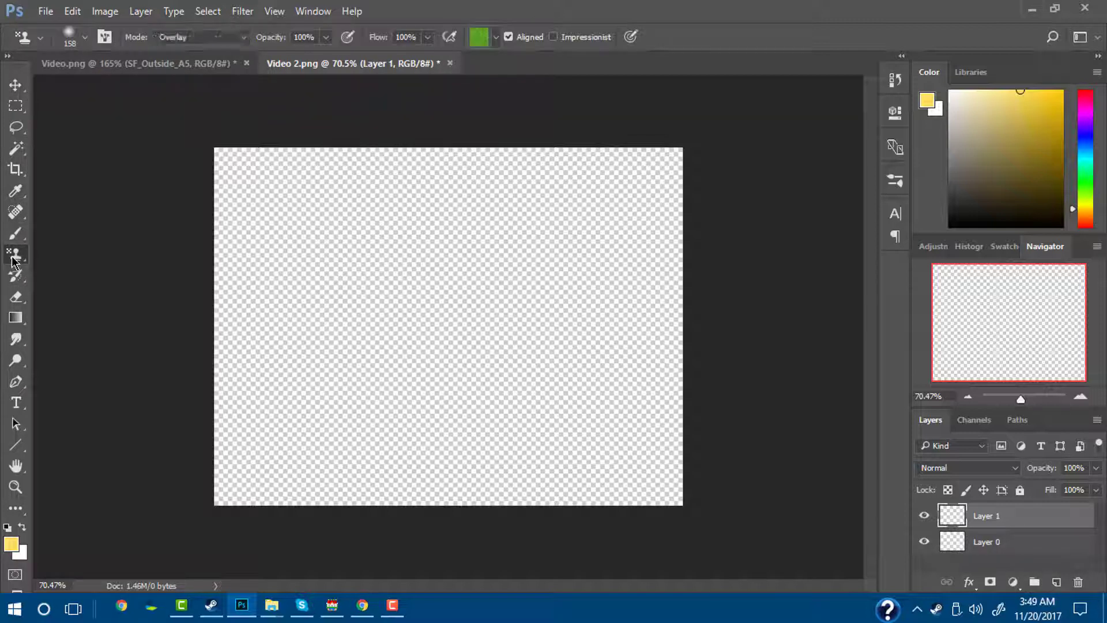
right_click(15, 257)
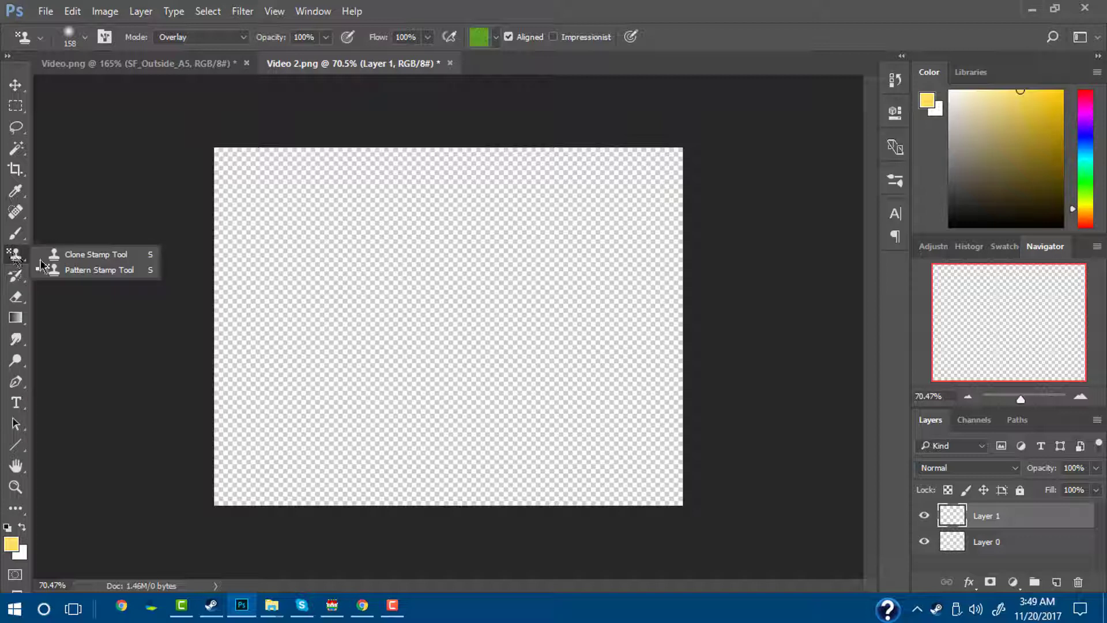
click(79, 271)
click(496, 37)
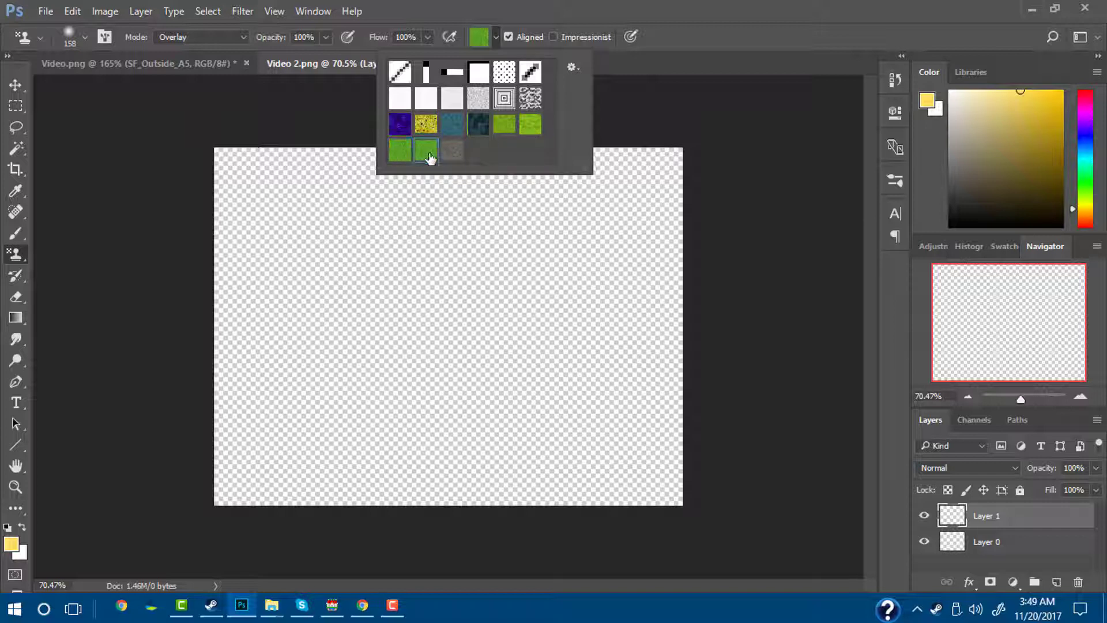
Test one dab of the grass pattern, undo it, and enlarge the brush to 291 px
click(517, 228)
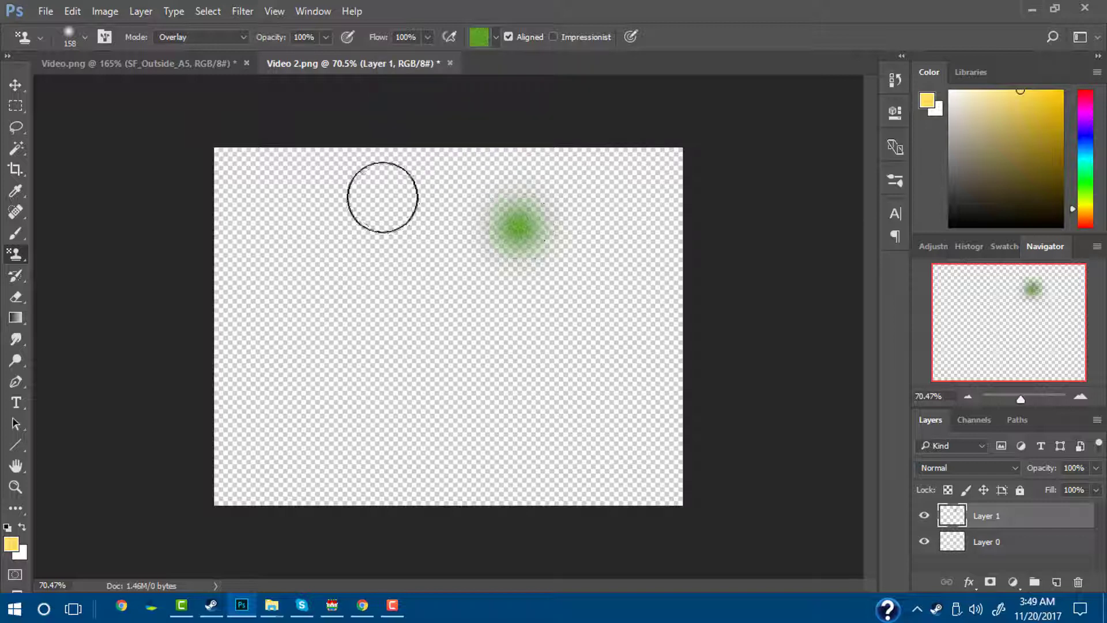
key(ctrl+z)
right_click(462, 264)
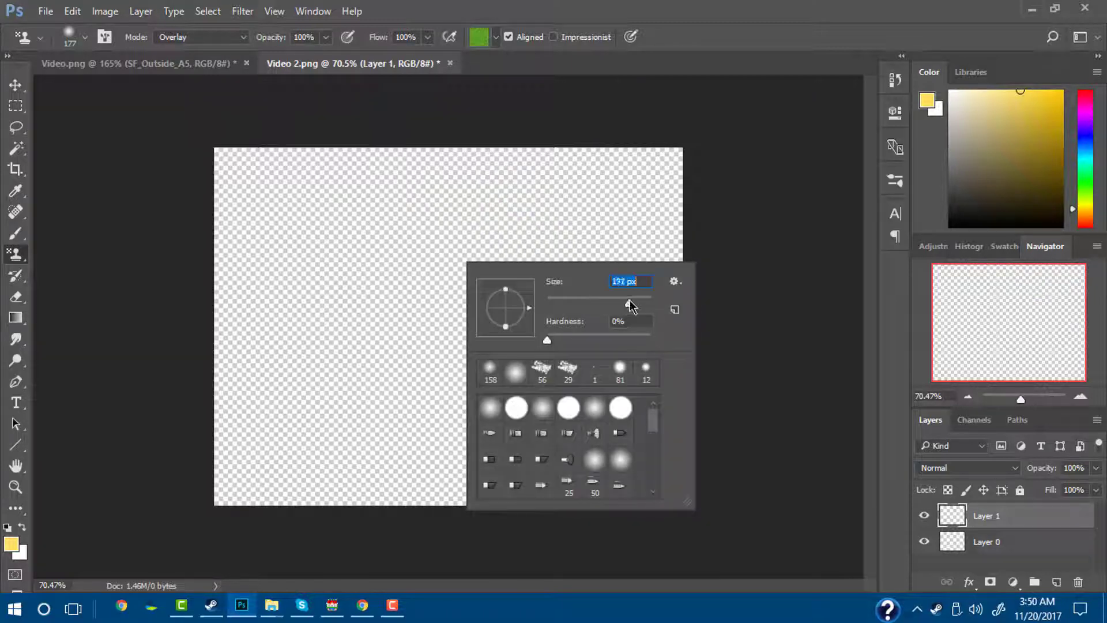
drag(630, 301, 635, 302)
Try painting the grass pattern over Layer 1 in Overlay mode with overlapping strokes, and undo them
mouse_move(341, 181)
mouse_down()
mouse_move(242, 243)
mouse_move(265, 173)
mouse_move(665, 152)
mouse_move(340, 192)
mouse_move(648, 341)
mouse_move(648, 462)
mouse_move(6, 452)
mouse_up()
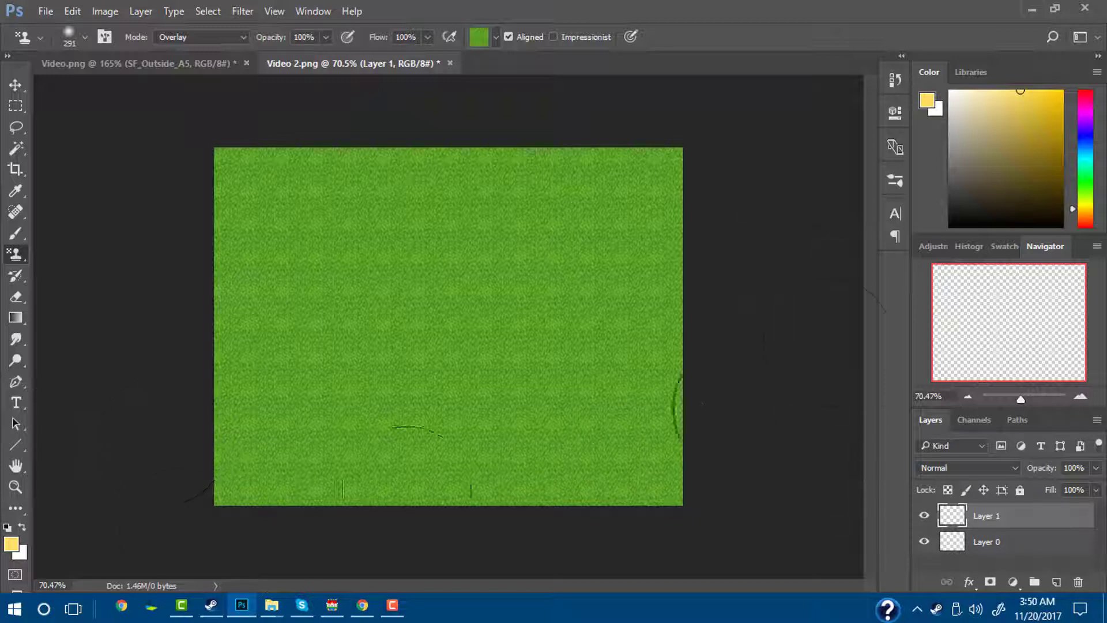
click(394, 314)
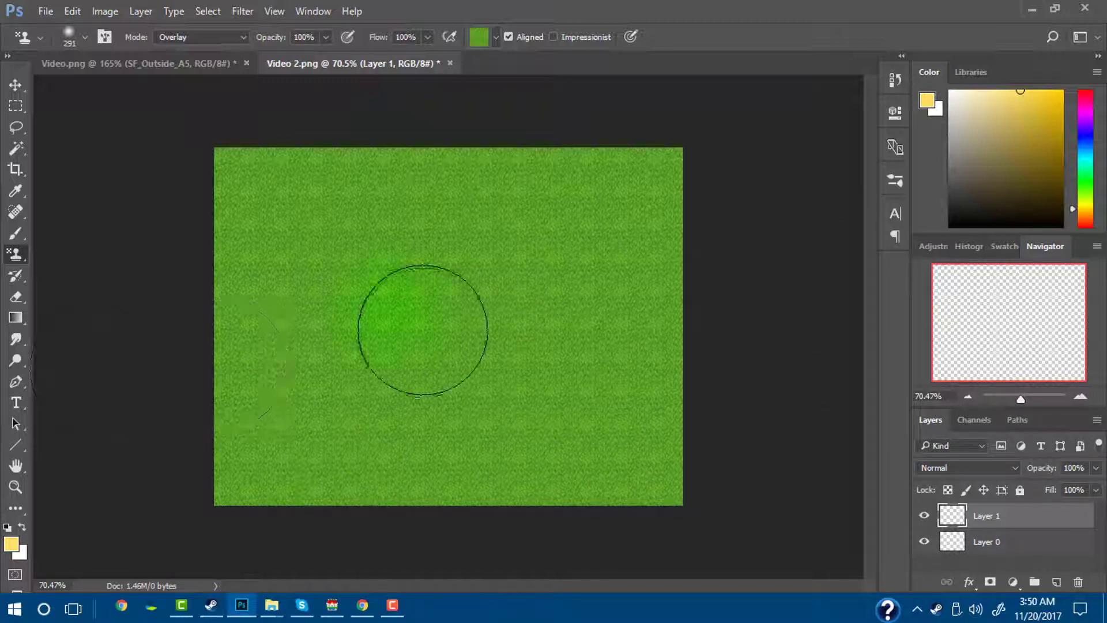
mouse_move(423, 330)
mouse_down()
mouse_move(339, 263)
mouse_move(471, 254)
mouse_move(365, 223)
mouse_move(316, 123)
mouse_up()
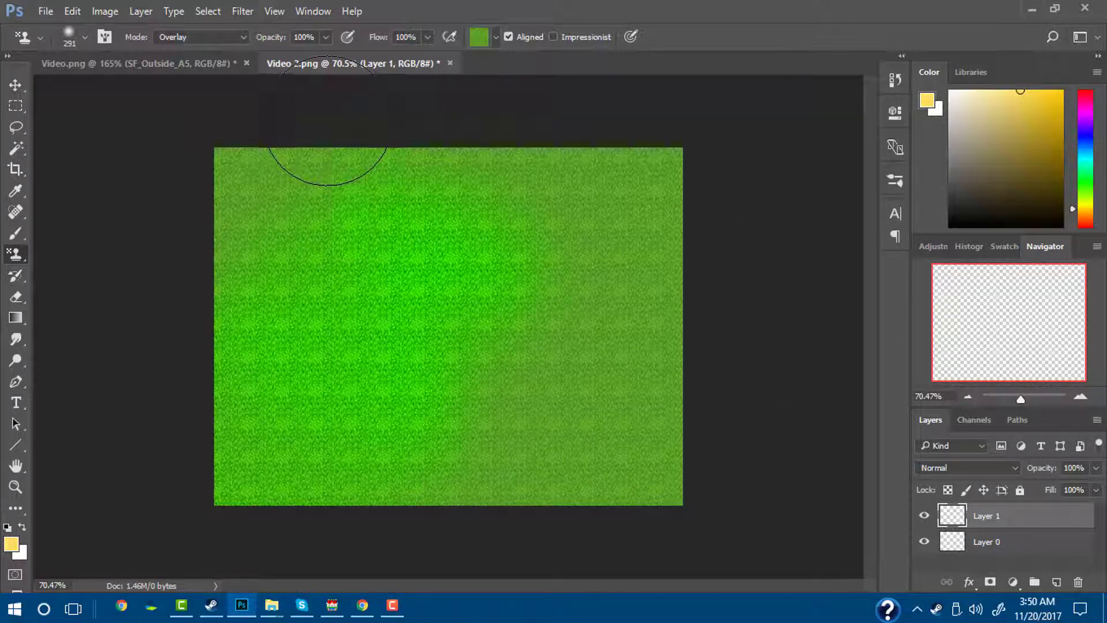
key(ctrl+alt+z)
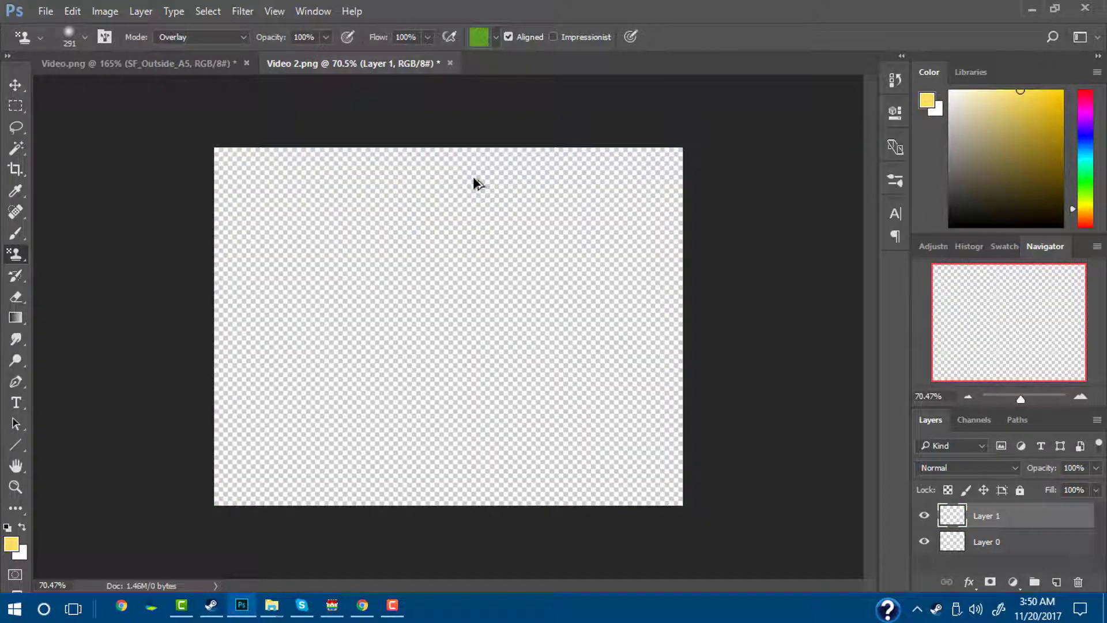
key(ctrl+alt+z)
key(ctrl+shift+z)
Set the stamp's blending mode to Normal and cover the whole canvas of Layer 1 with the grass pattern
click(212, 44)
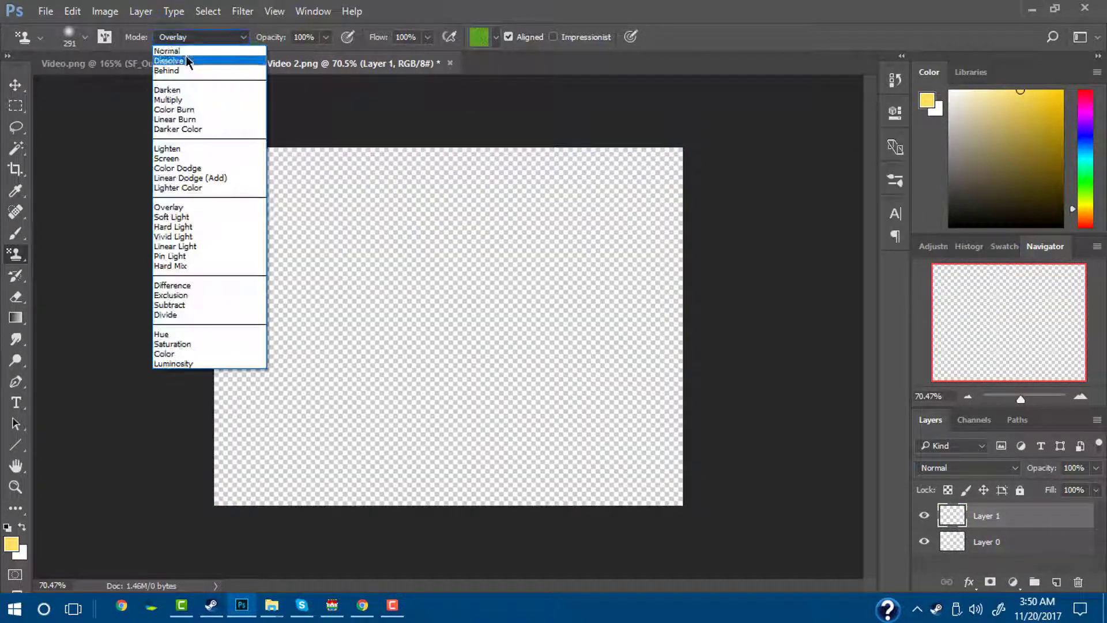
click(199, 51)
click(192, 38)
click(191, 50)
mouse_move(195, 153)
mouse_down()
mouse_move(265, 154)
mouse_move(232, 226)
mouse_move(823, 155)
mouse_move(795, 223)
mouse_move(74, 432)
mouse_move(475, 495)
mouse_move(766, 407)
mouse_move(92, 491)
mouse_up()
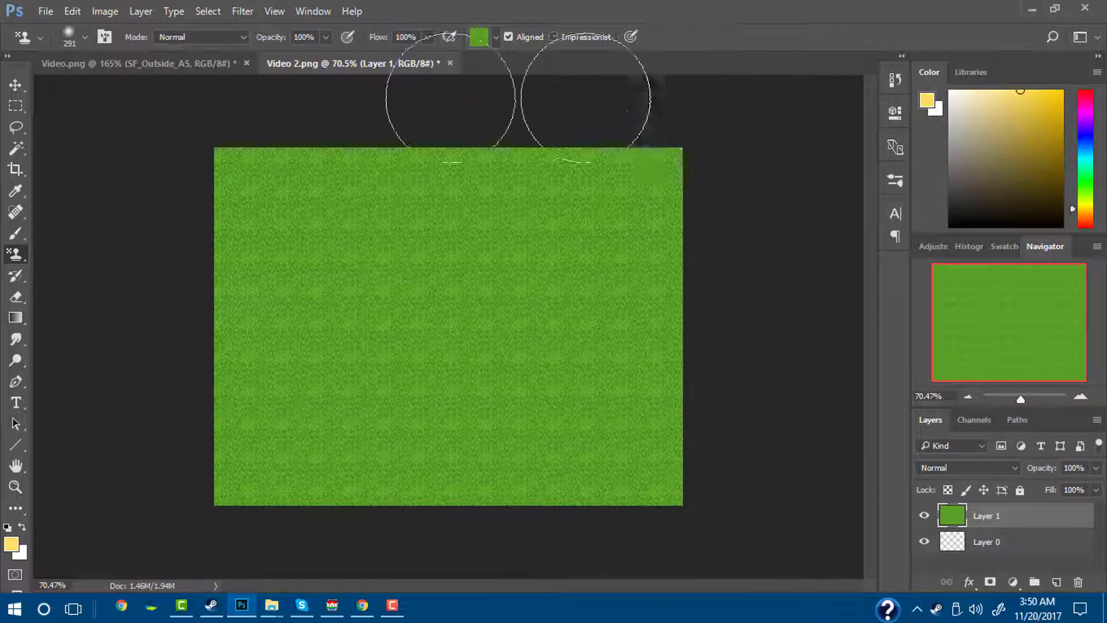
drag(457, 223, 450, 462)
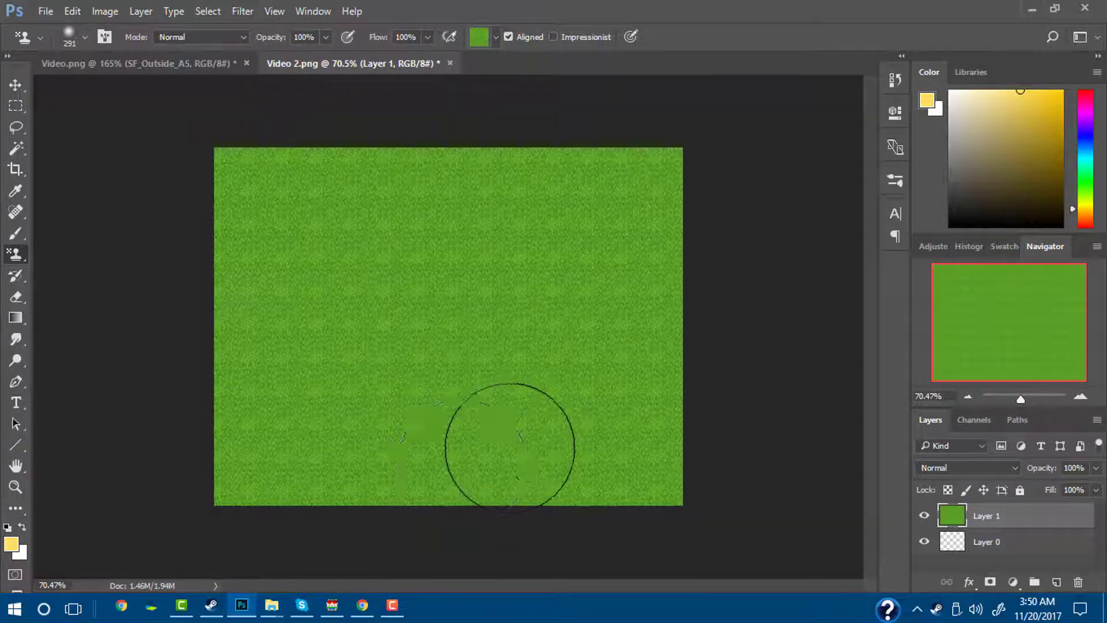
mouse_move(439, 415)
mouse_down()
mouse_move(413, 395)
mouse_move(478, 428)
mouse_up()
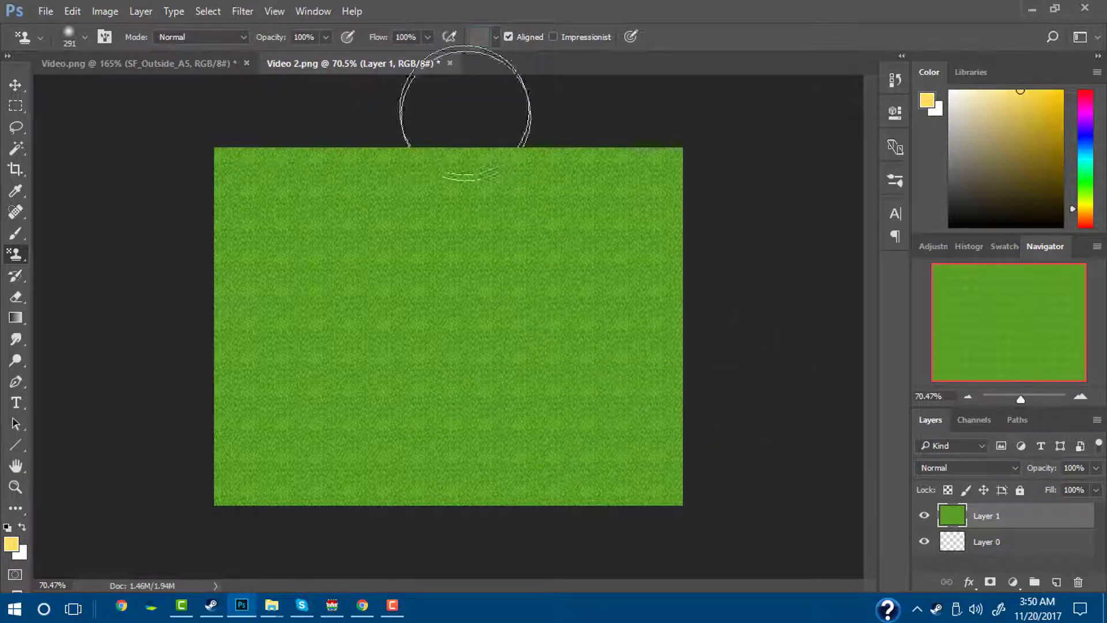
Paint a wide vertical street down the middle of the grass on Layer 1 using the grey Video street 2 pattern
mouse_move(448, 144)
mouse_down()
mouse_move(427, 511)
mouse_move(450, 129)
mouse_move(469, 325)
mouse_move(459, 465)
mouse_move(439, 233)
mouse_move(462, 502)
mouse_up()
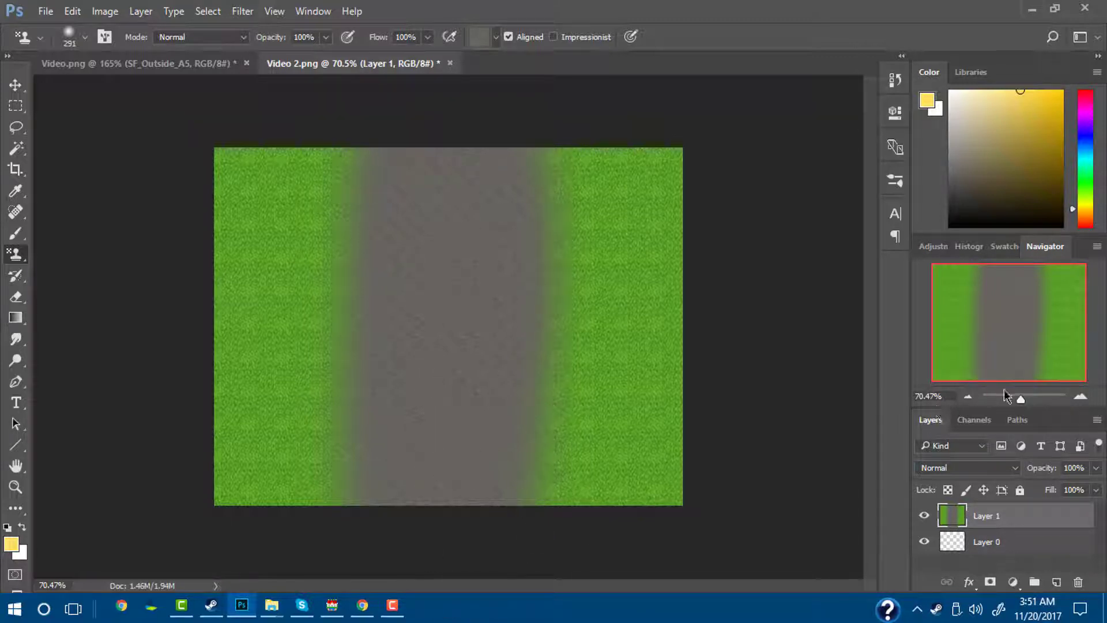
Widen the grey street on Layer 1 with further vertical strokes of the street pattern along both sides
drag(1021, 399, 1022, 399)
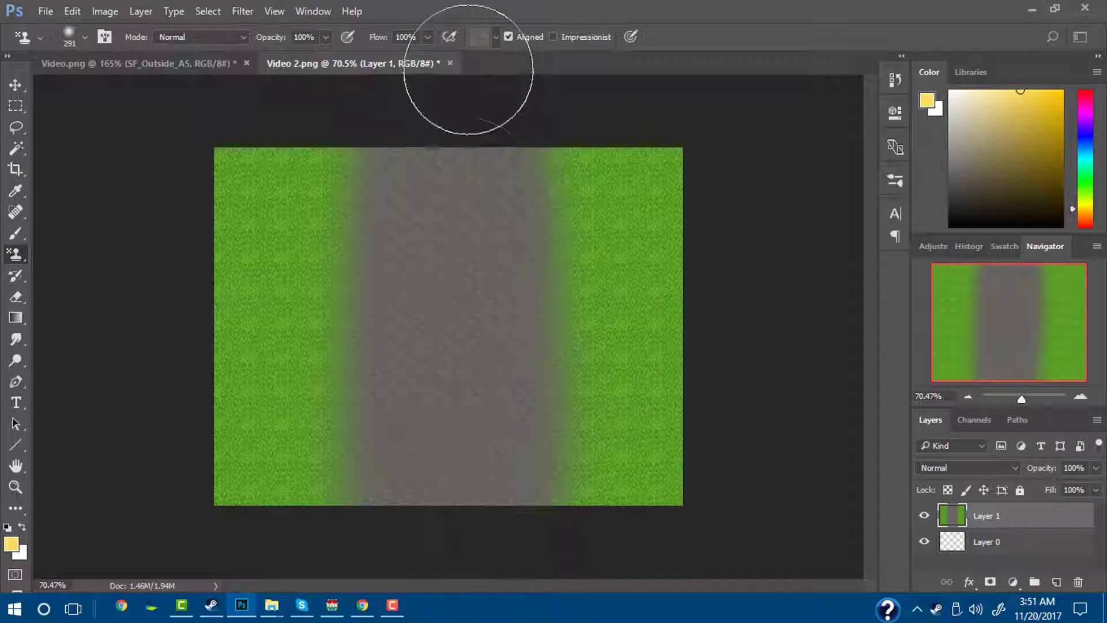
mouse_move(469, 70)
mouse_down()
mouse_move(416, 285)
mouse_move(369, 561)
mouse_move(376, 96)
mouse_move(480, 167)
mouse_move(507, 477)
mouse_move(514, 116)
mouse_move(540, 534)
mouse_up()
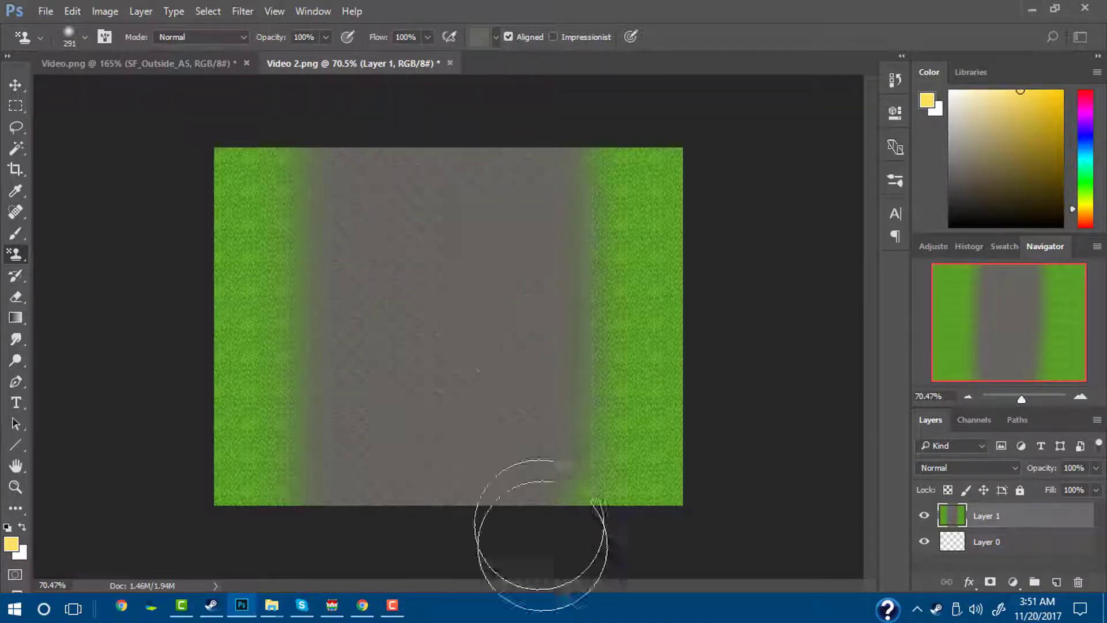
drag(1026, 401, 1026, 399)
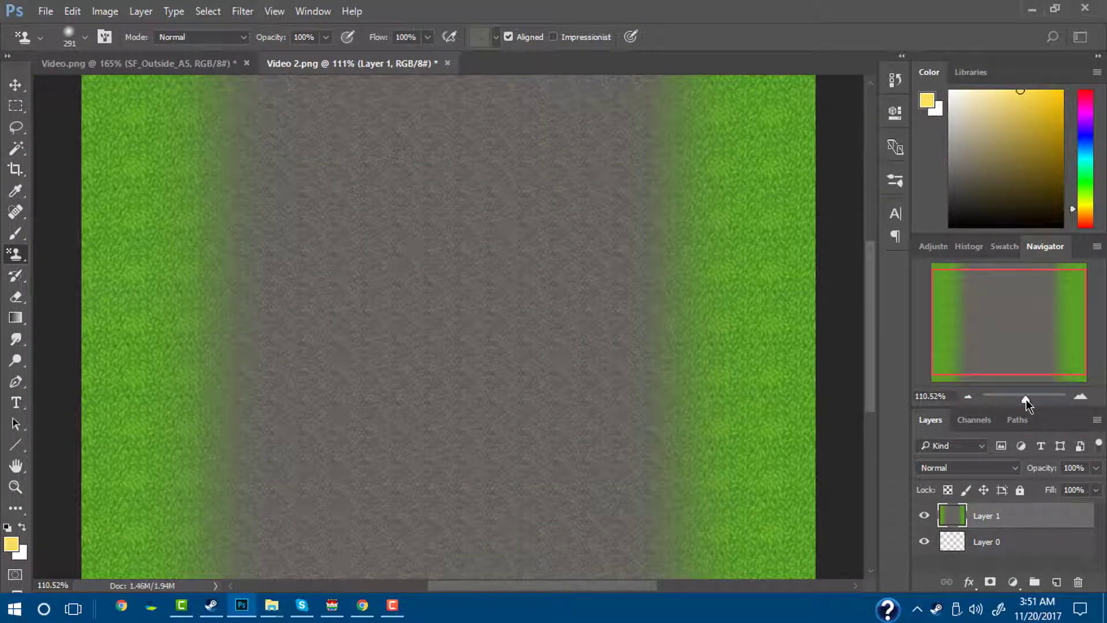
Undo all the street strokes on Layer 1, back to the plain grass
key(ctrl+z)
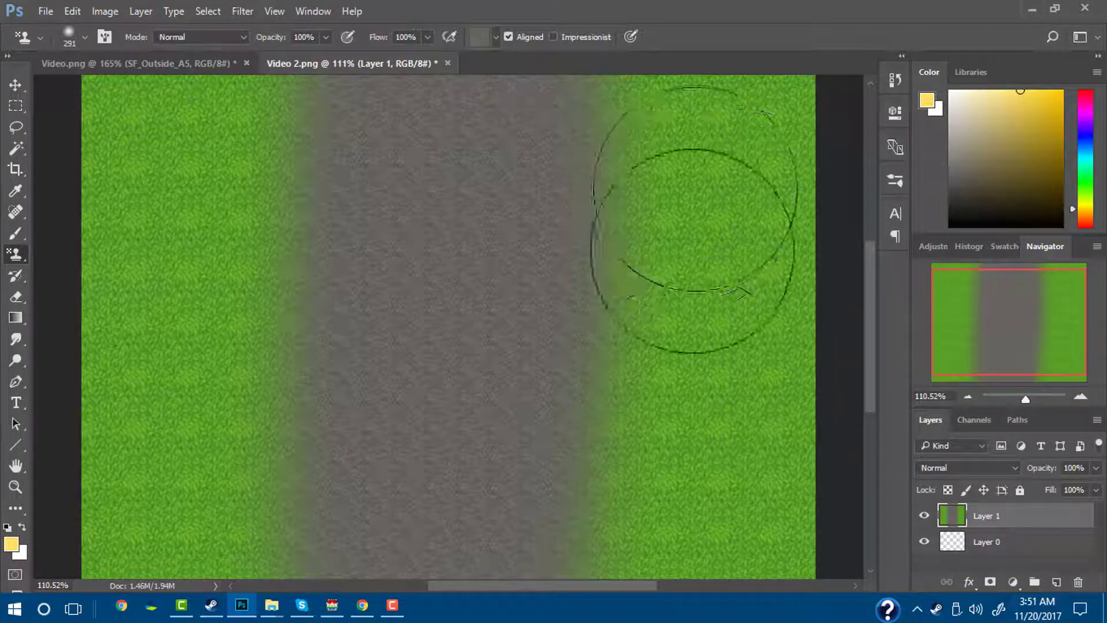
key(ctrl+z)
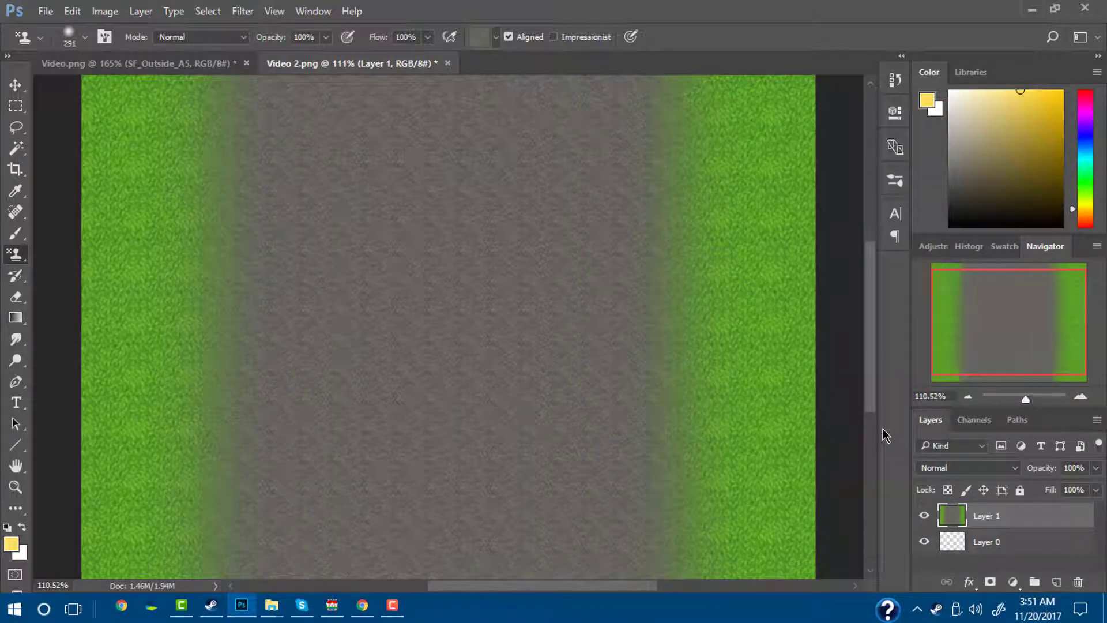
key(ctrl+z)
key(ctrl+alt+z)
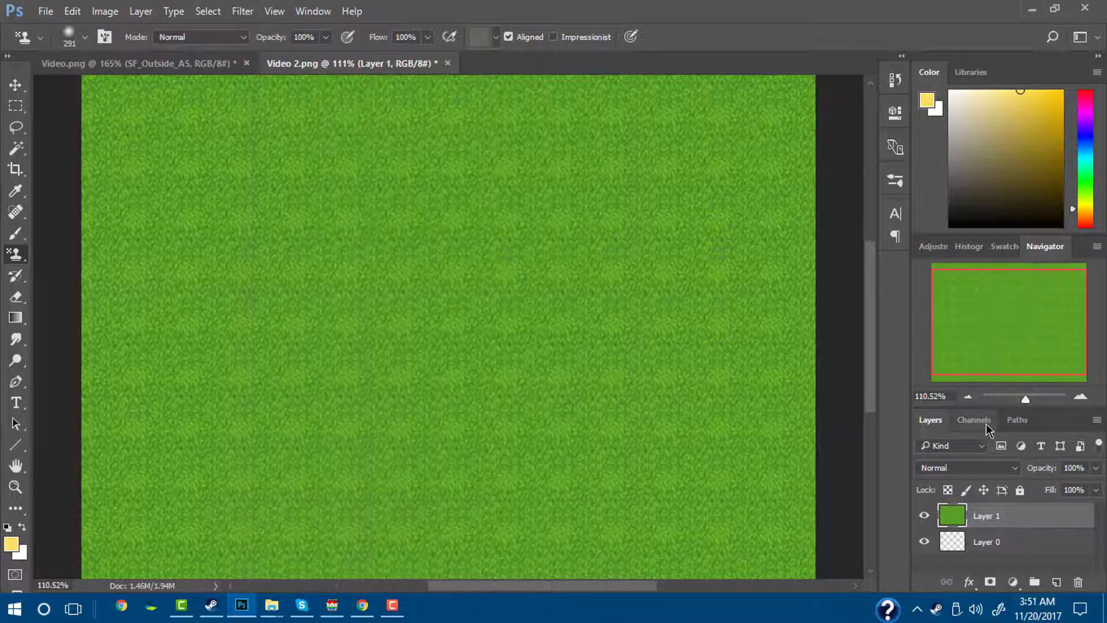
Switch to the Video.png document and show its SF_Outside_A5 tileset layer
click(189, 61)
drag(1038, 304, 1028, 329)
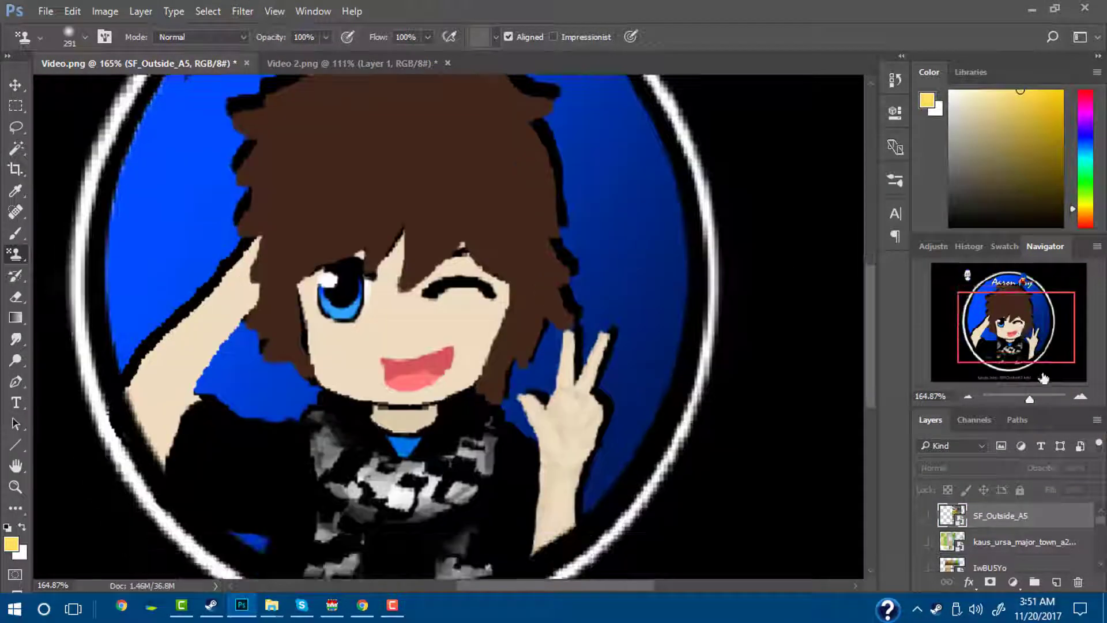
drag(1030, 400, 1027, 399)
click(923, 518)
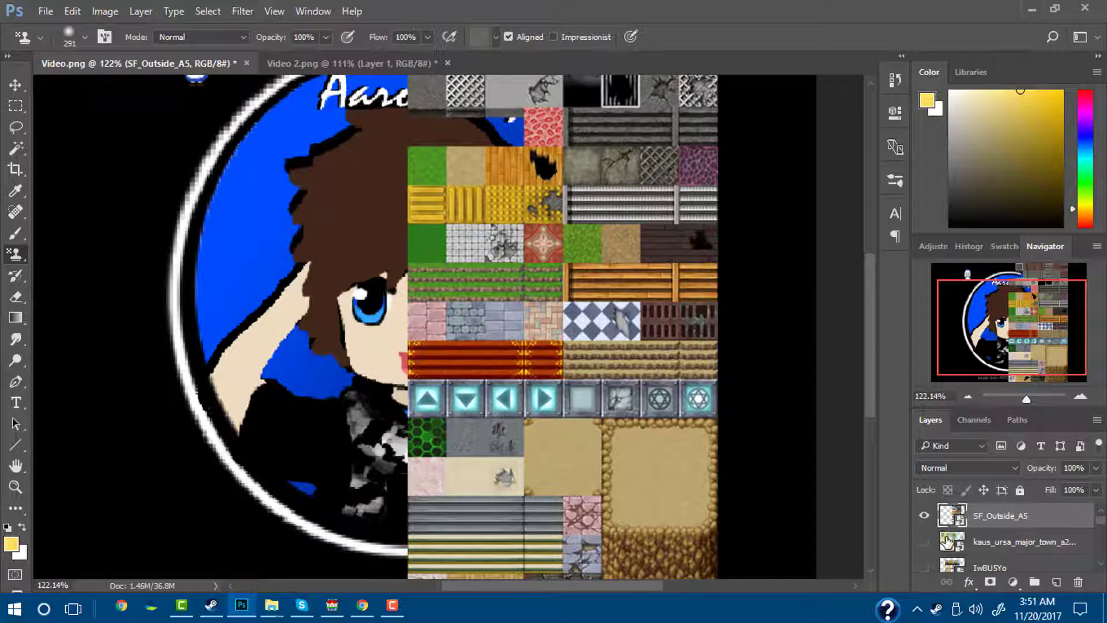
scroll(732, 255, up, 3)
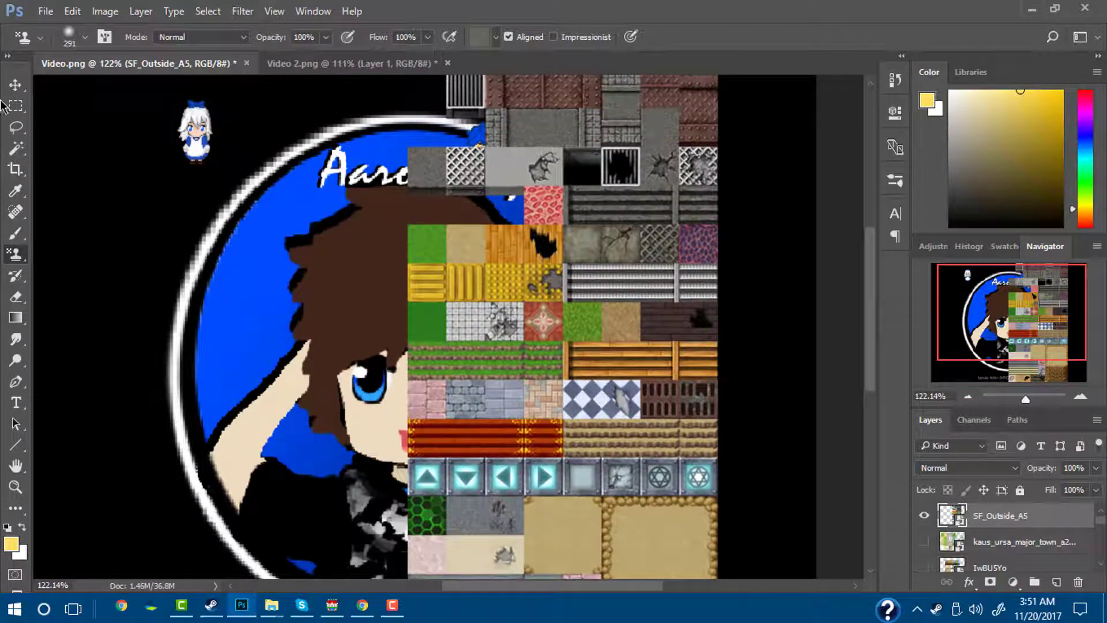
Select the plain dark grey street tile at the tileset's left edge and copy it to a new layer
click(22, 106)
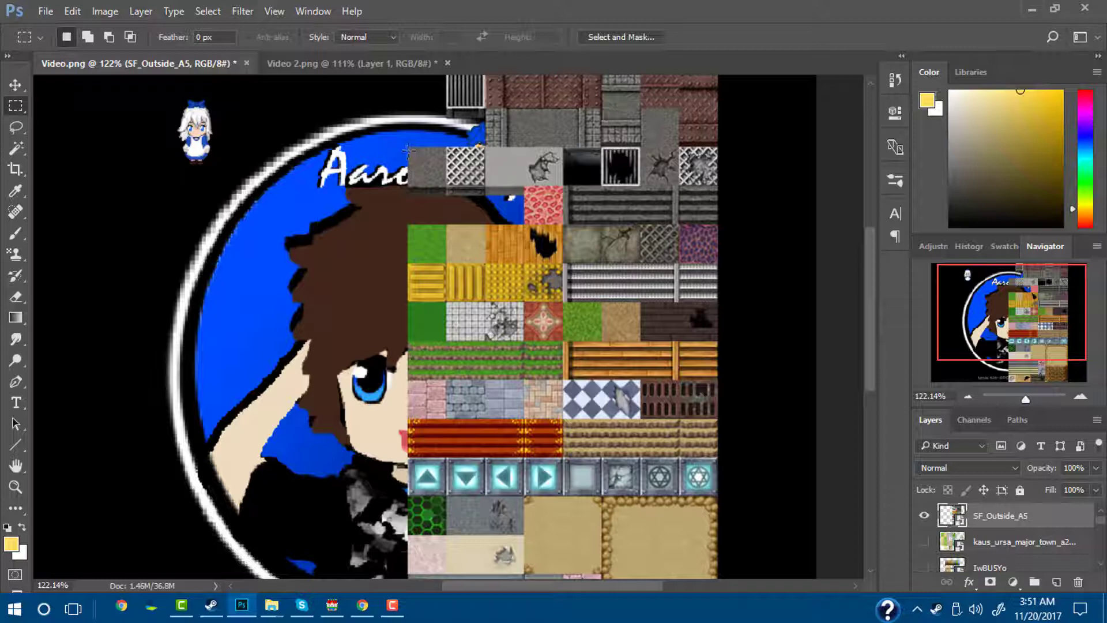
drag(410, 149, 446, 183)
right_click(438, 166)
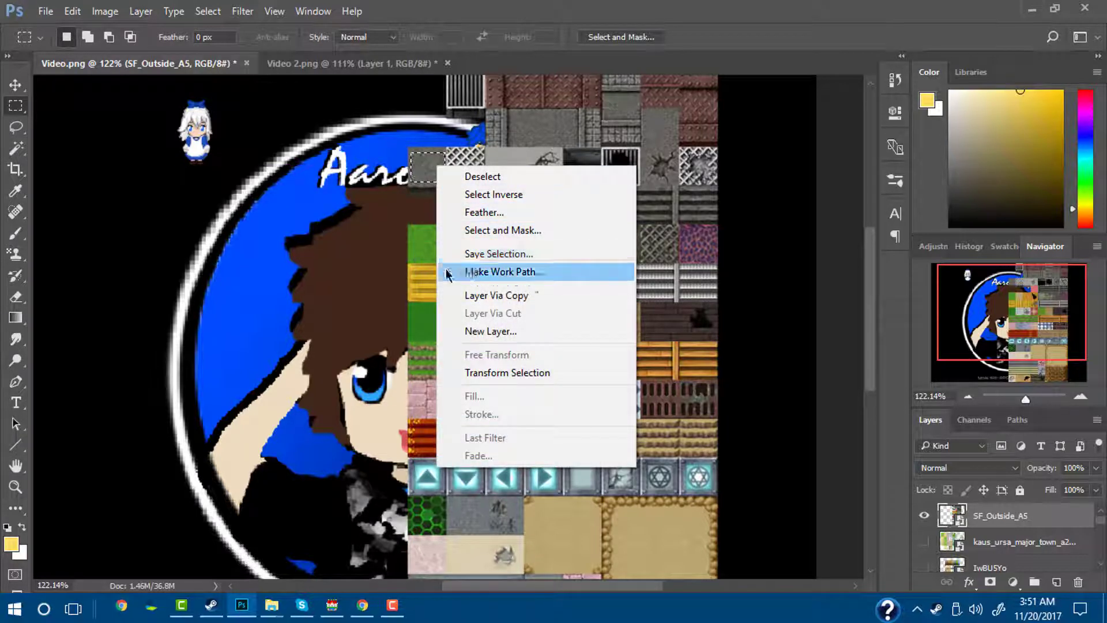
click(489, 297)
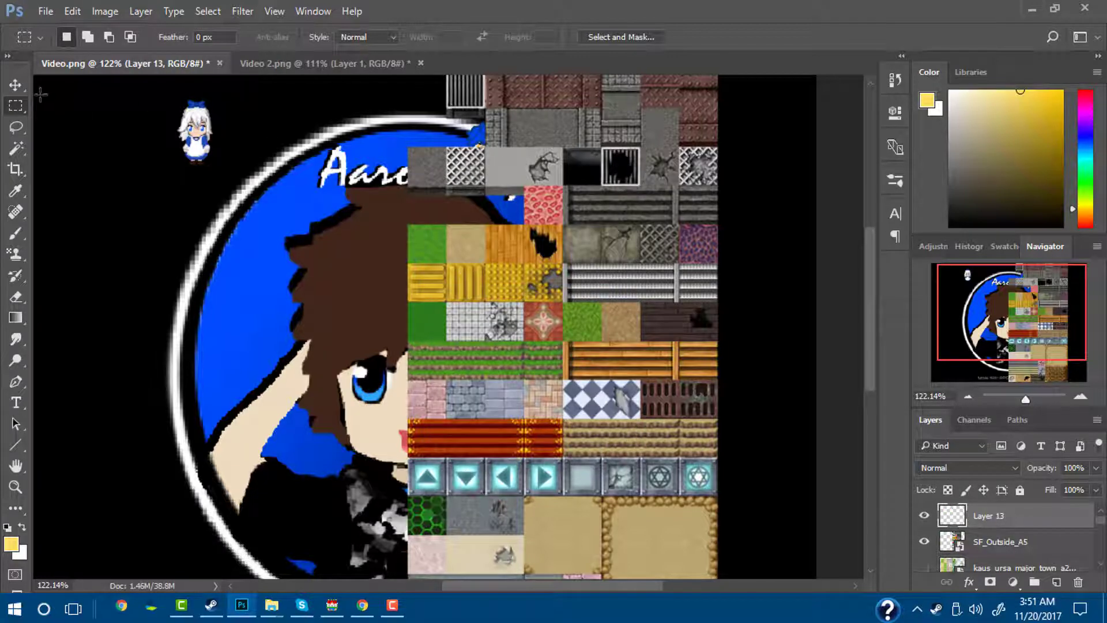
Move the copied street tile into Video 2.png and place it against the grass's top edge, slightly left of centre
click(15, 85)
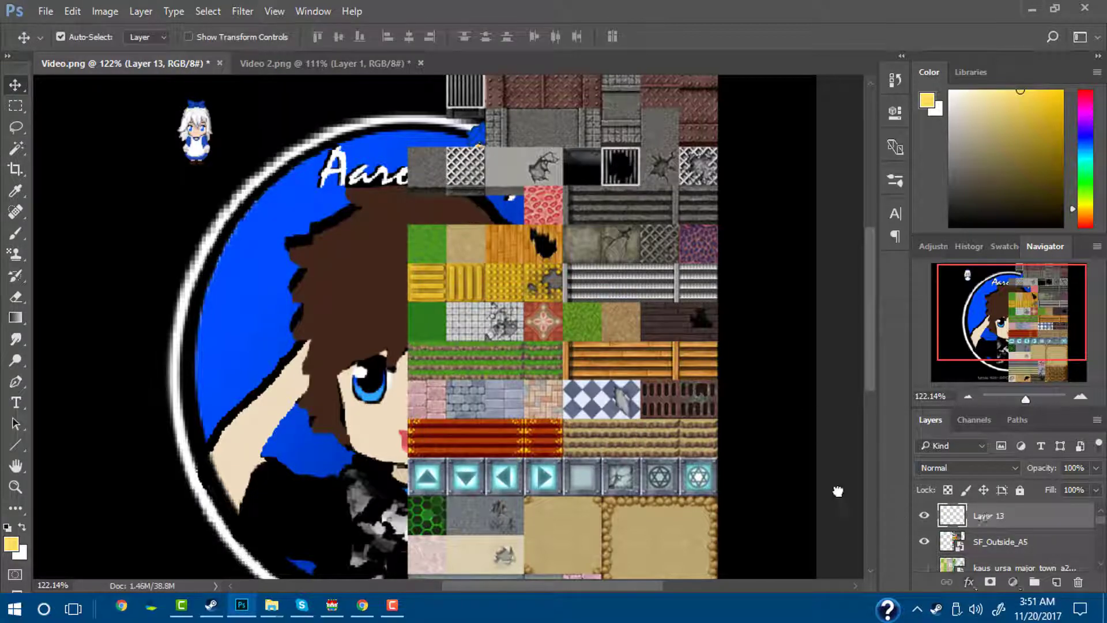
drag(838, 491, 453, 136)
scroll(465, 167, up, 2)
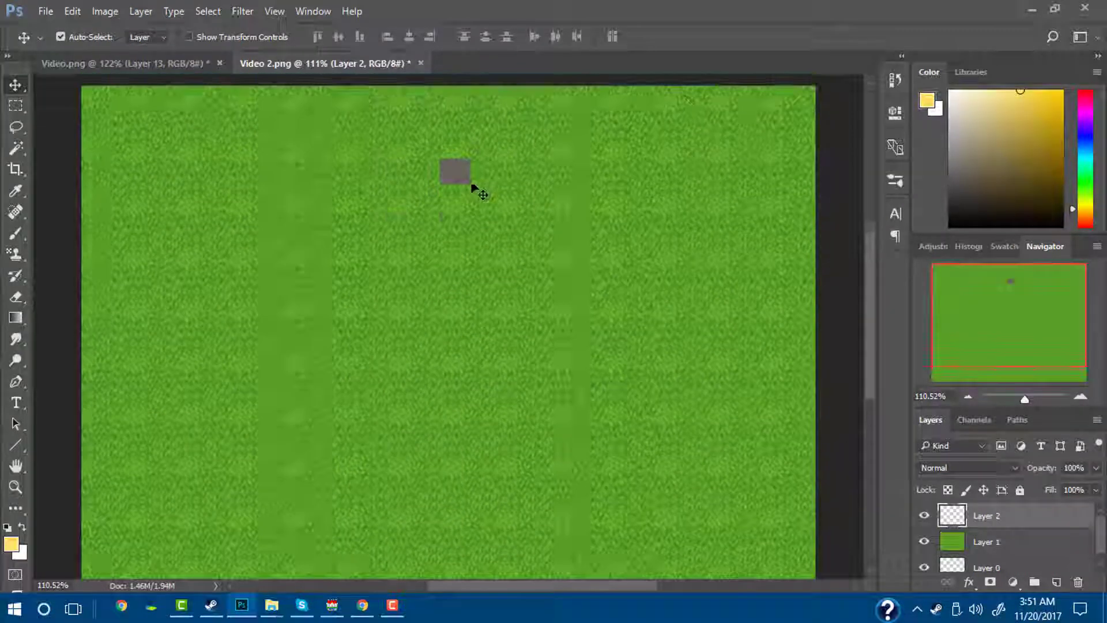
scroll(473, 187, up, 3)
drag(448, 275, 423, 197)
Duplicate the street tile twice along the top edge, extending the row rightward with the second copy at X 400 px
key(ctrl)
key(ctrl+j)
key(ctrl+t)
click(721, 38)
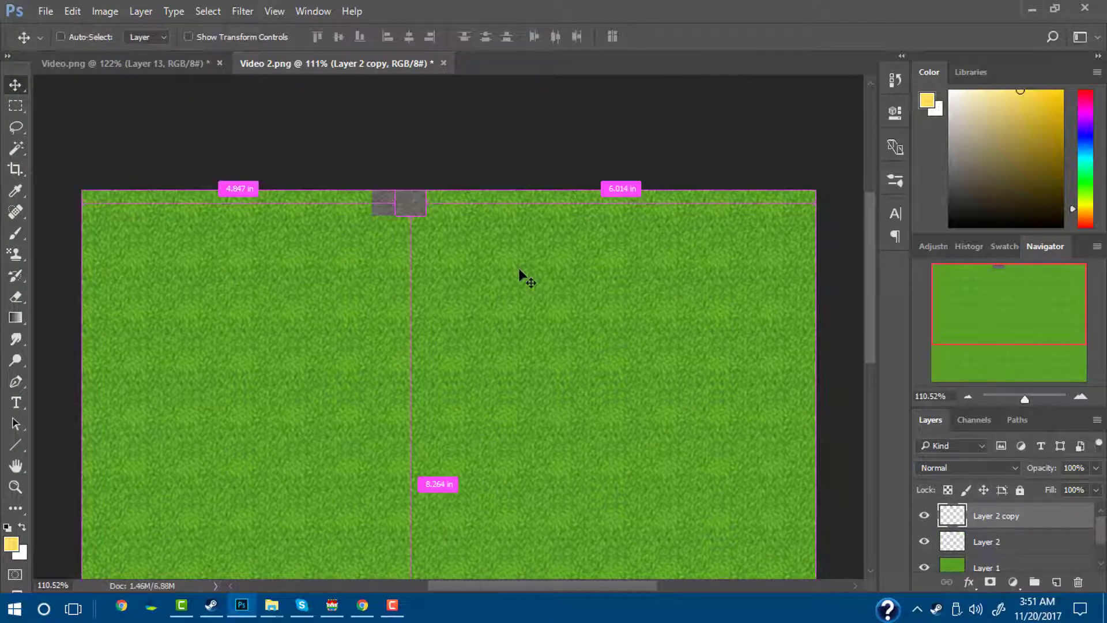
key(ctrl+j)
key(ctrl+t)
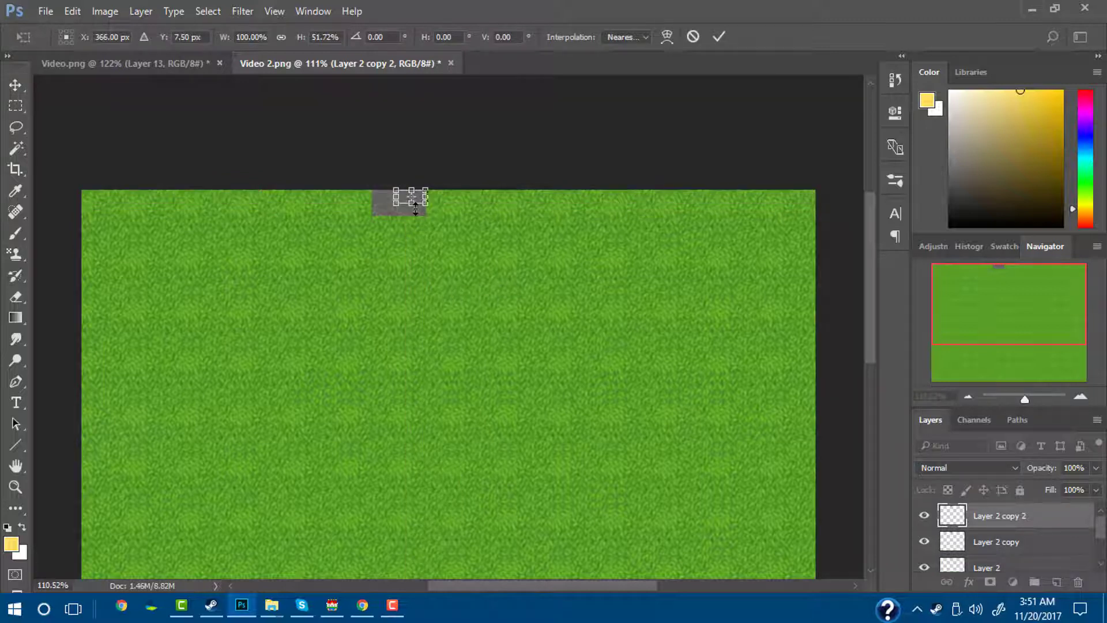
drag(420, 197, 448, 196)
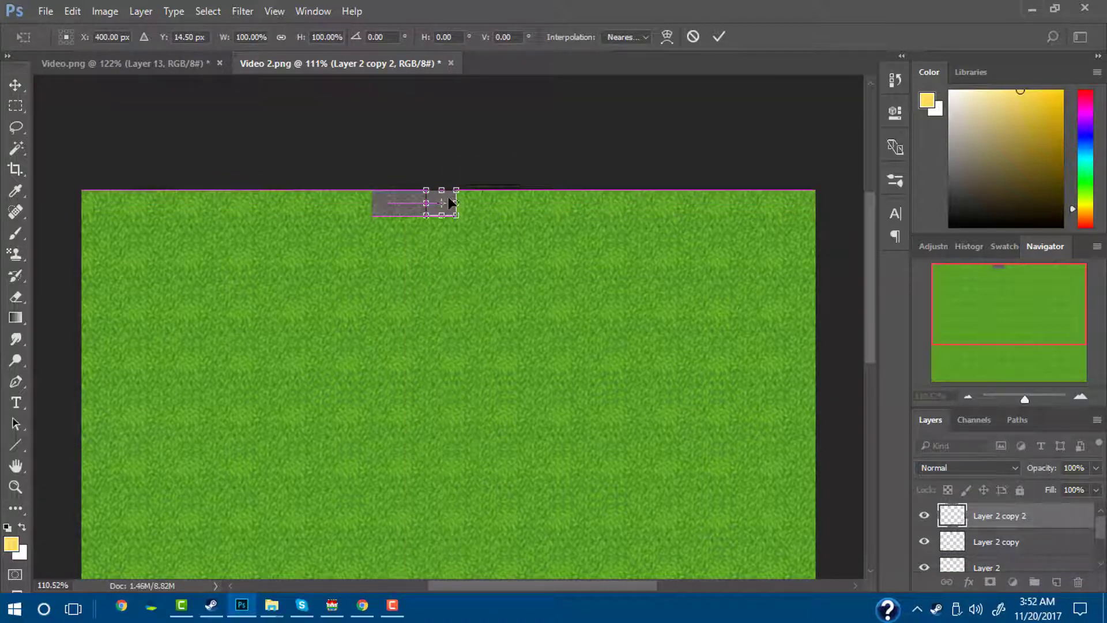
click(720, 39)
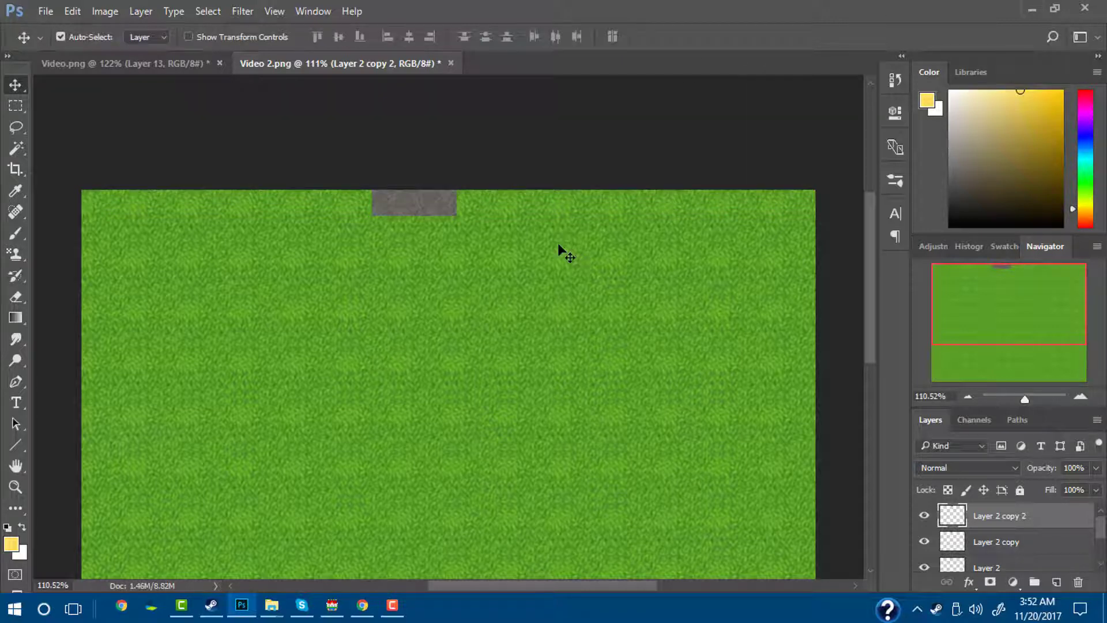
Add two more tile copies to the right end of the row, at X 425 px and X 450 px
key(ctrl)
key(ctrl+alt+t)
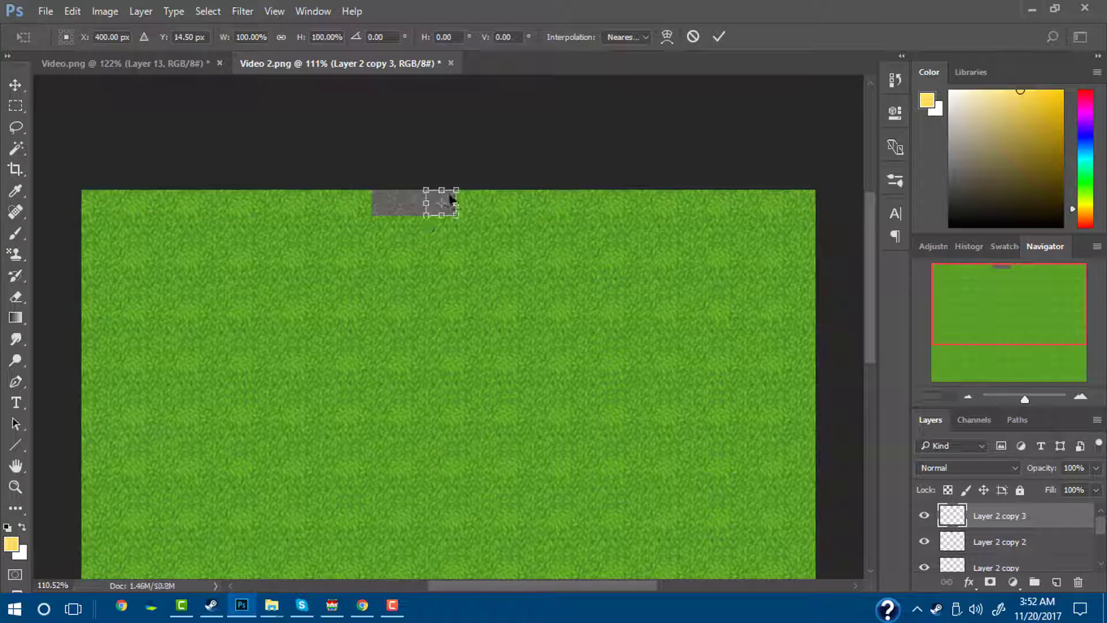
drag(453, 198, 480, 198)
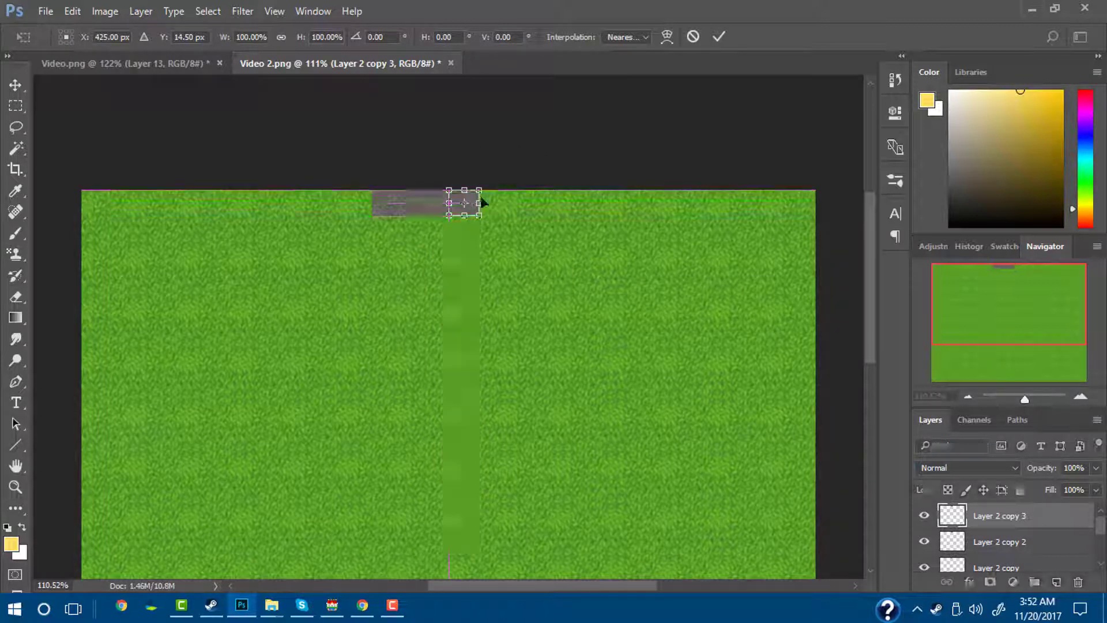
click(719, 37)
key(ctrl)
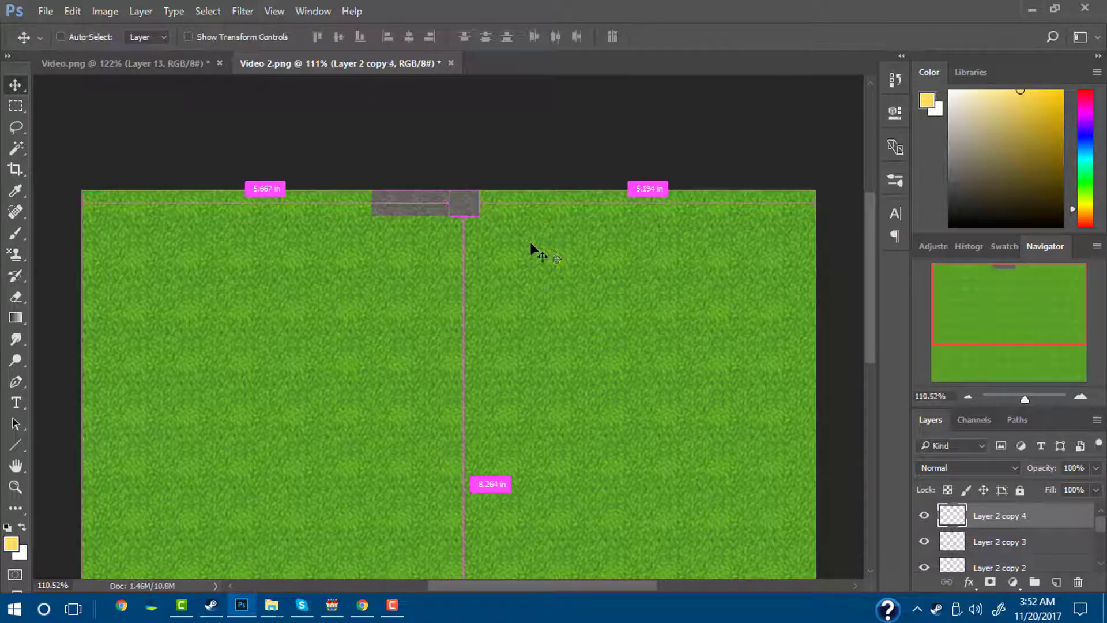
key(ctrl+alt+t)
drag(456, 202, 478, 202)
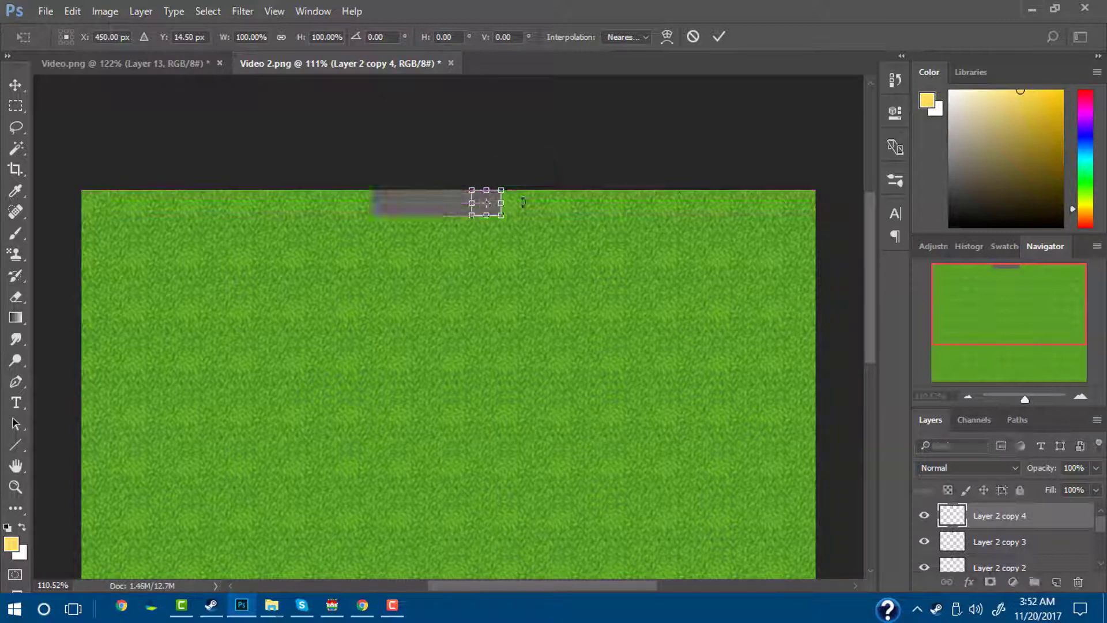
click(719, 37)
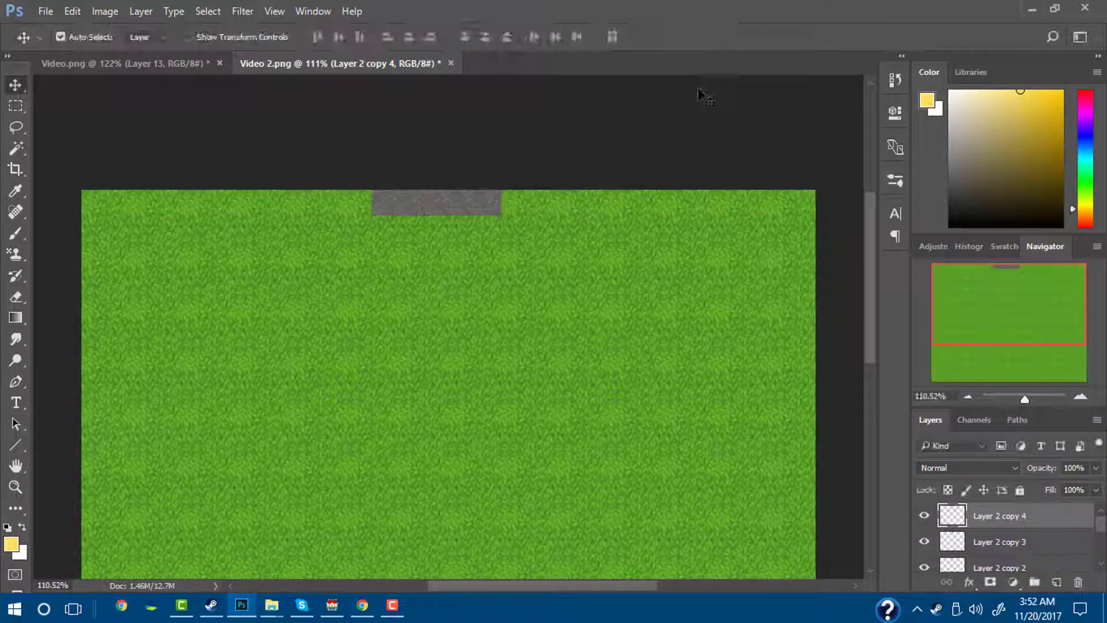
Select all the street tile layers from Layer 2 to Layer 2 copy 4 and merge them into one strip
click(386, 208)
mouse_move(1101, 538)
mouse_down()
mouse_move(1102, 552)
mouse_move(1104, 526)
mouse_up()
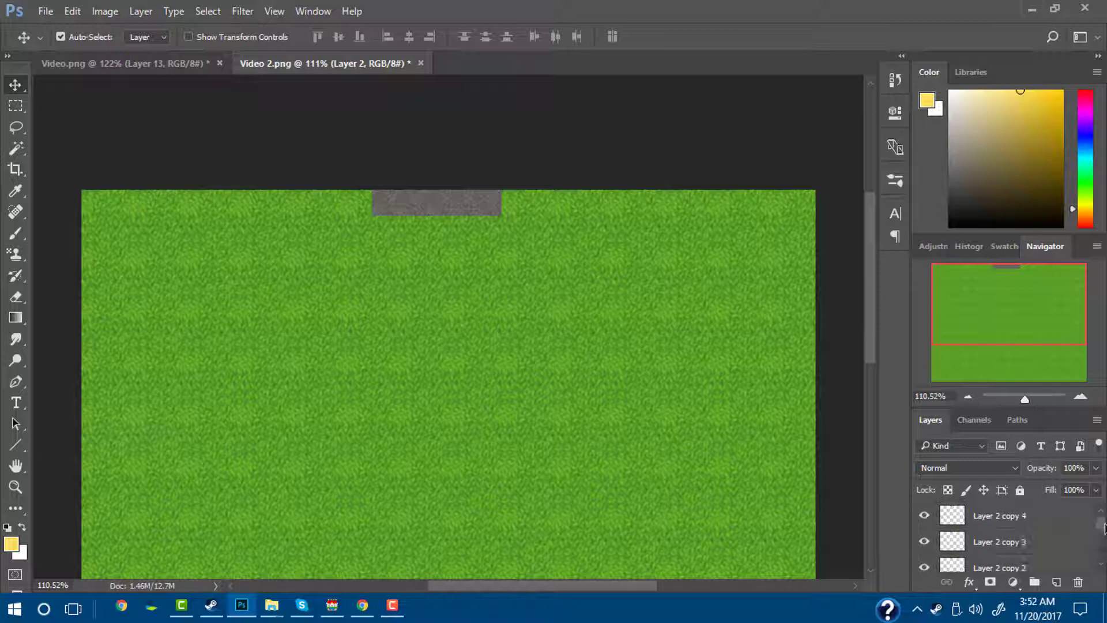
shift+click(1008, 522)
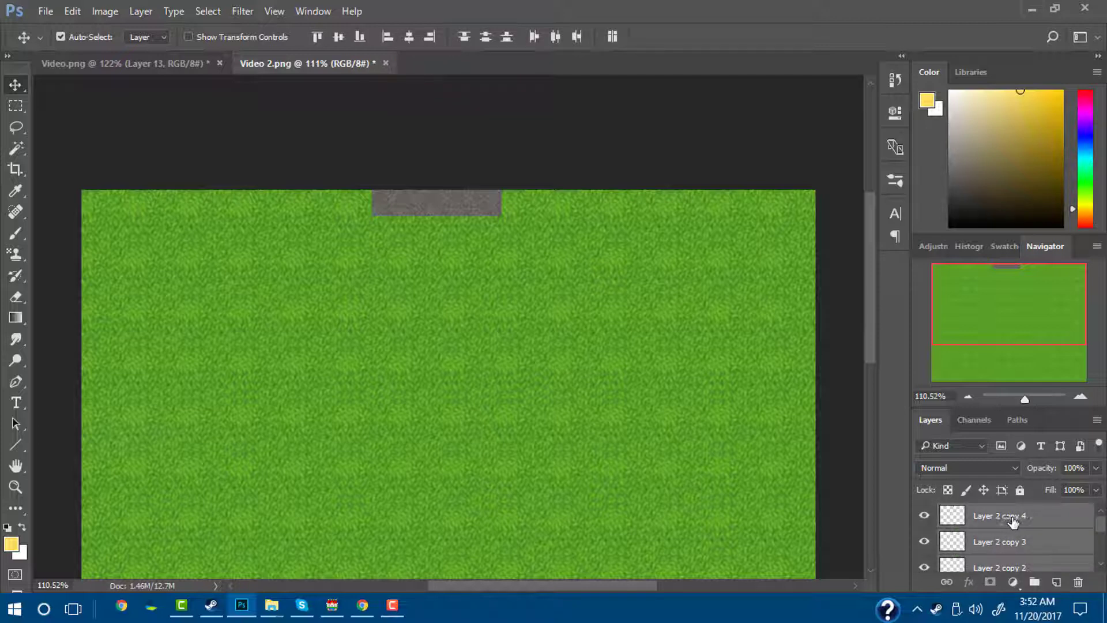
right_click(1017, 520)
click(923, 467)
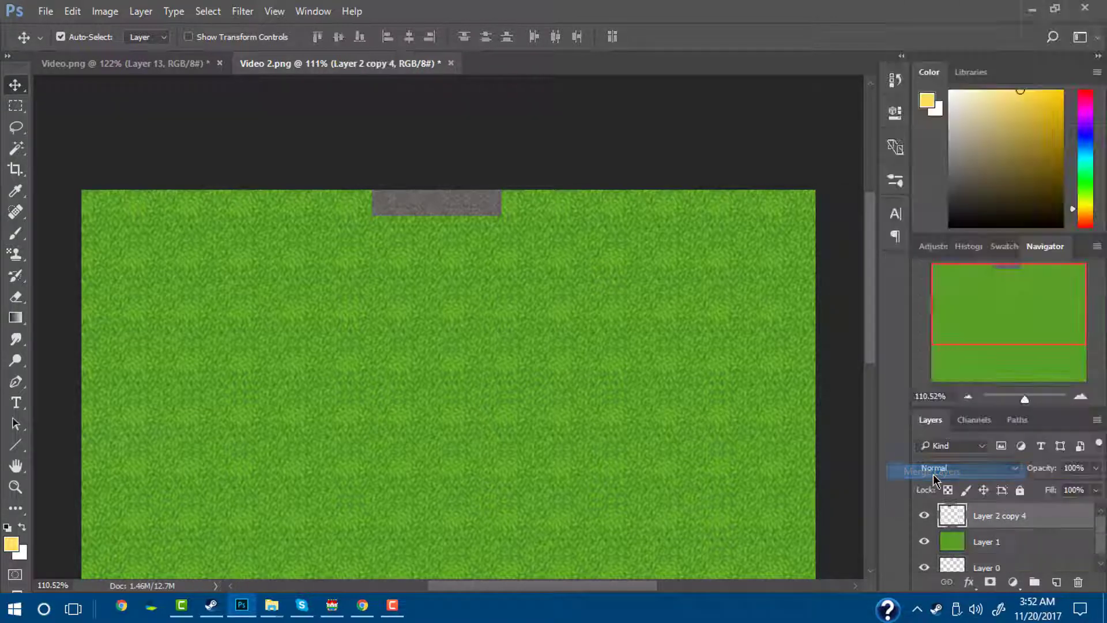
Duplicate the merged street strip and place the copy just below it, overlapping, at Y 29.50 px
mouse_move(431, 206)
mouse_down()
mouse_move(429, 226)
mouse_move(432, 207)
mouse_up()
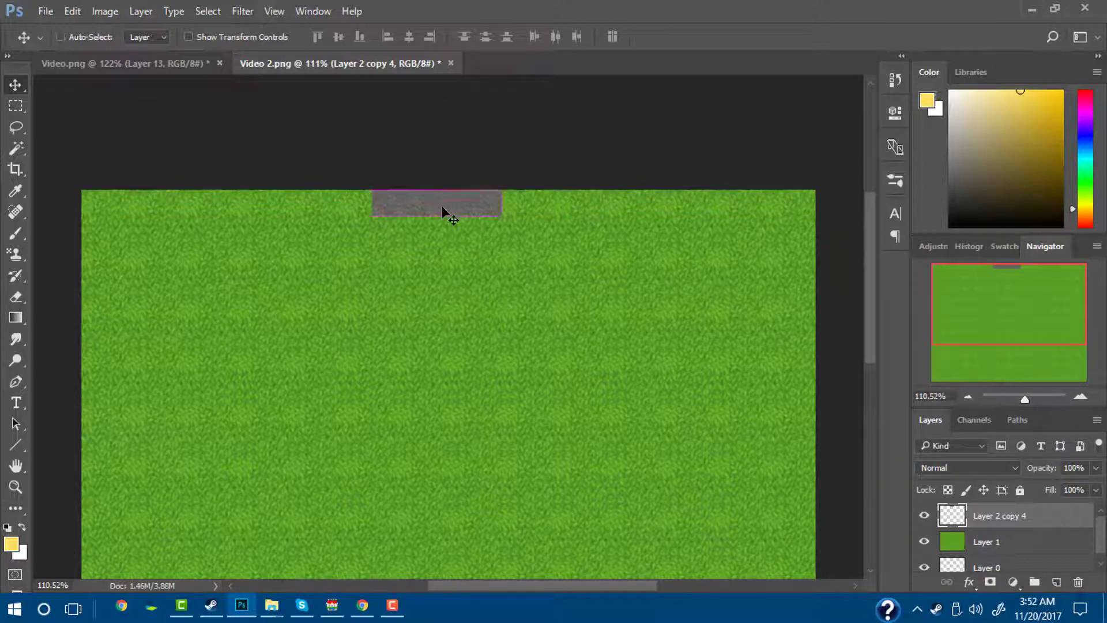
key(ctrl+j)
key(ctrl+t)
mouse_move(482, 202)
mouse_down()
mouse_move(483, 230)
mouse_move(485, 218)
mouse_up()
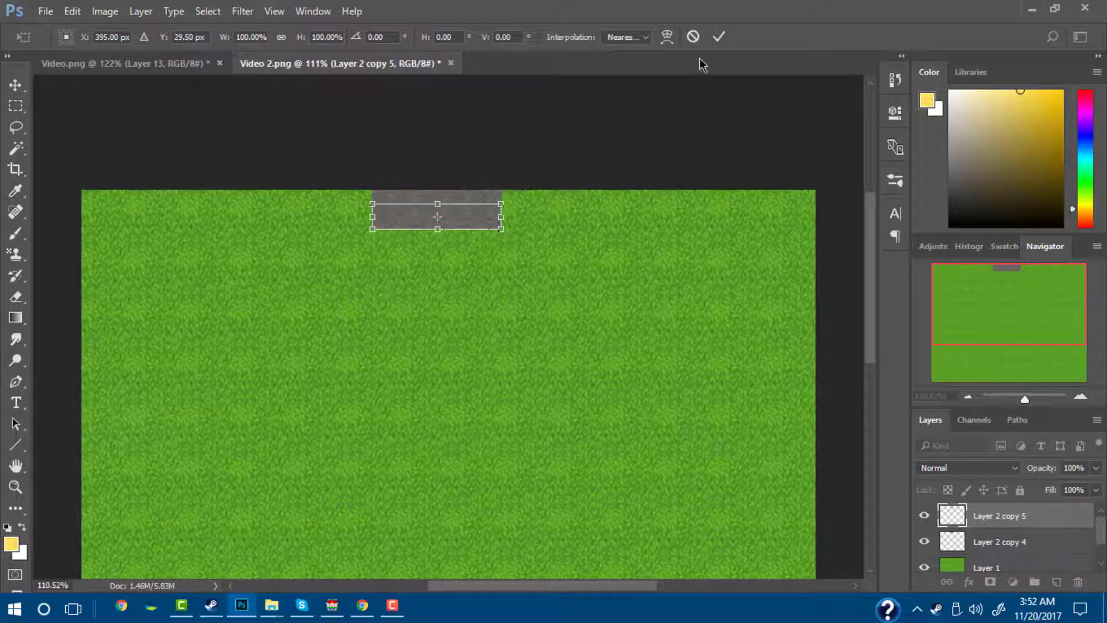
click(717, 38)
Stack two more copies of the strip directly below, the first at Y 43.50 px, to lengthen the street block
key(ctrl+j)
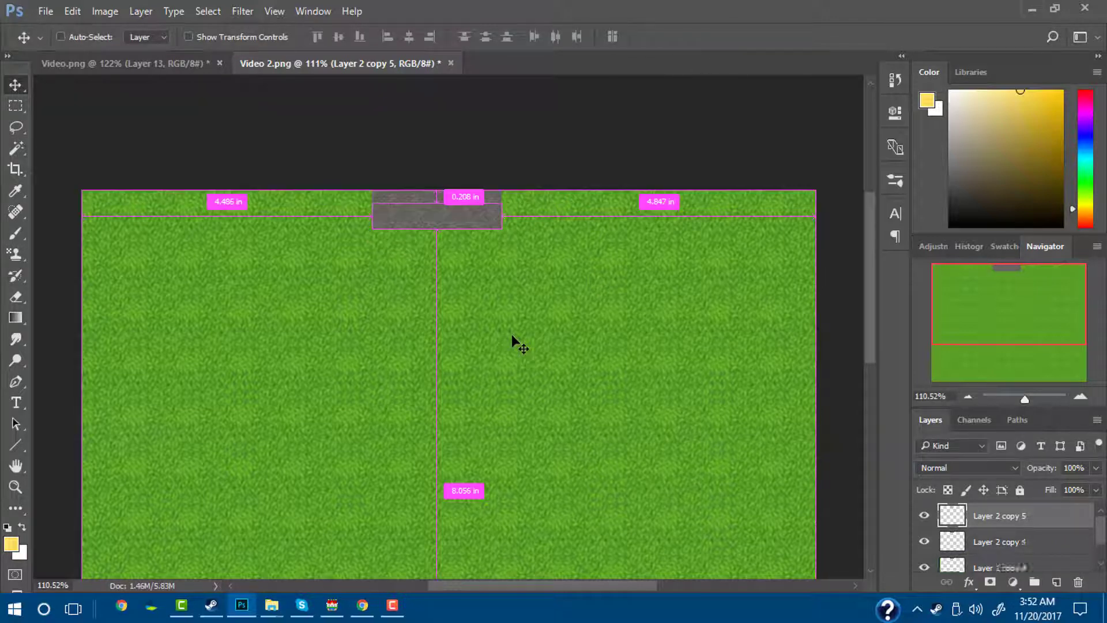
key(ctrl+t)
drag(476, 227, 473, 222)
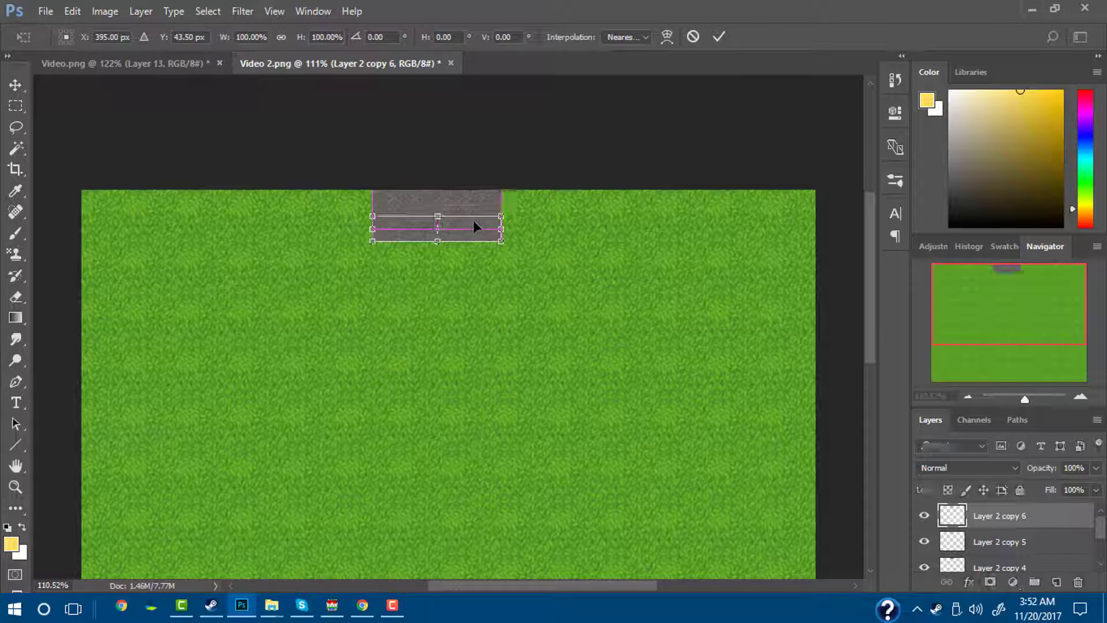
click(718, 39)
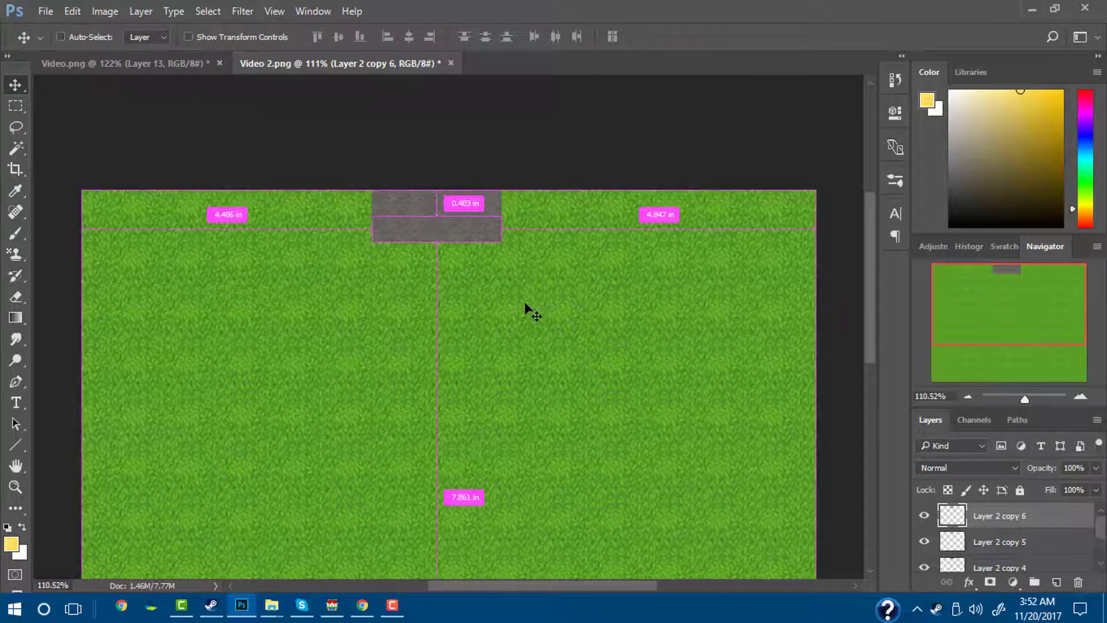
key(ctrl+alt+t)
drag(483, 230, 479, 241)
click(718, 40)
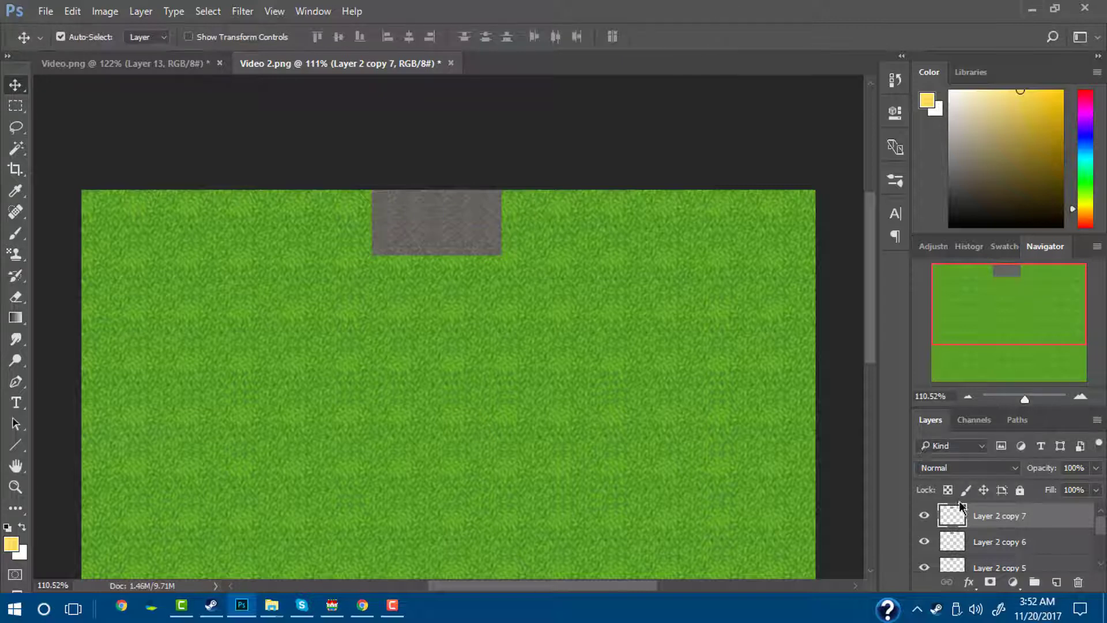
Select the strip layers from Layer 2 copy 4 to Layer 2 copy 7 and merge them into one layer
scroll(1007, 556, down, 3)
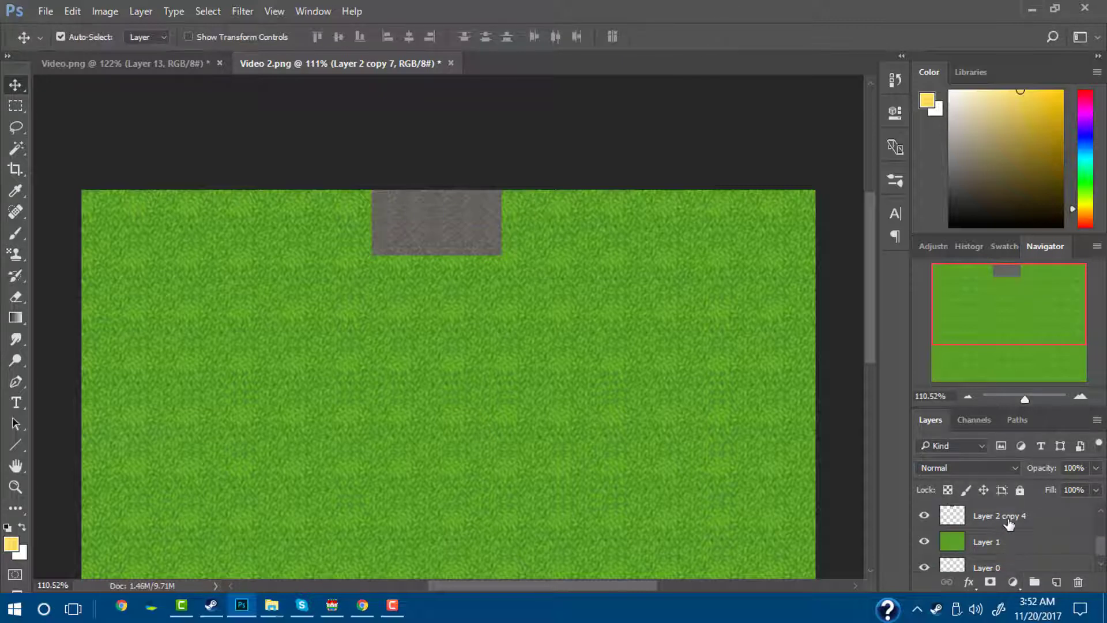
click(1008, 522)
scroll(1008, 525, up, 3)
shift+click(1009, 522)
right_click(1009, 524)
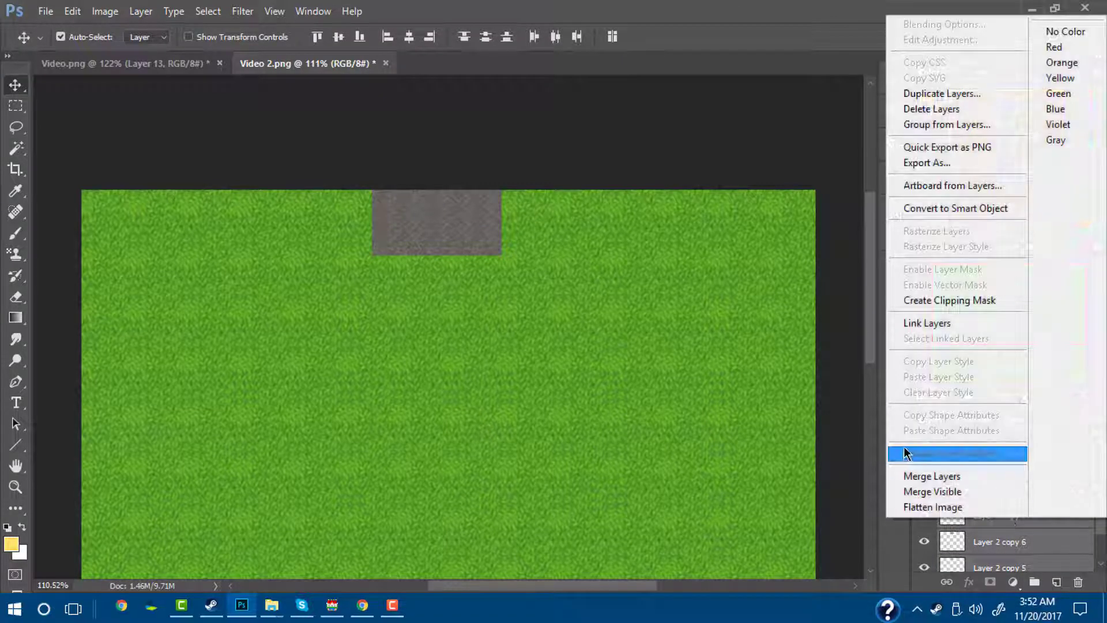
click(925, 477)
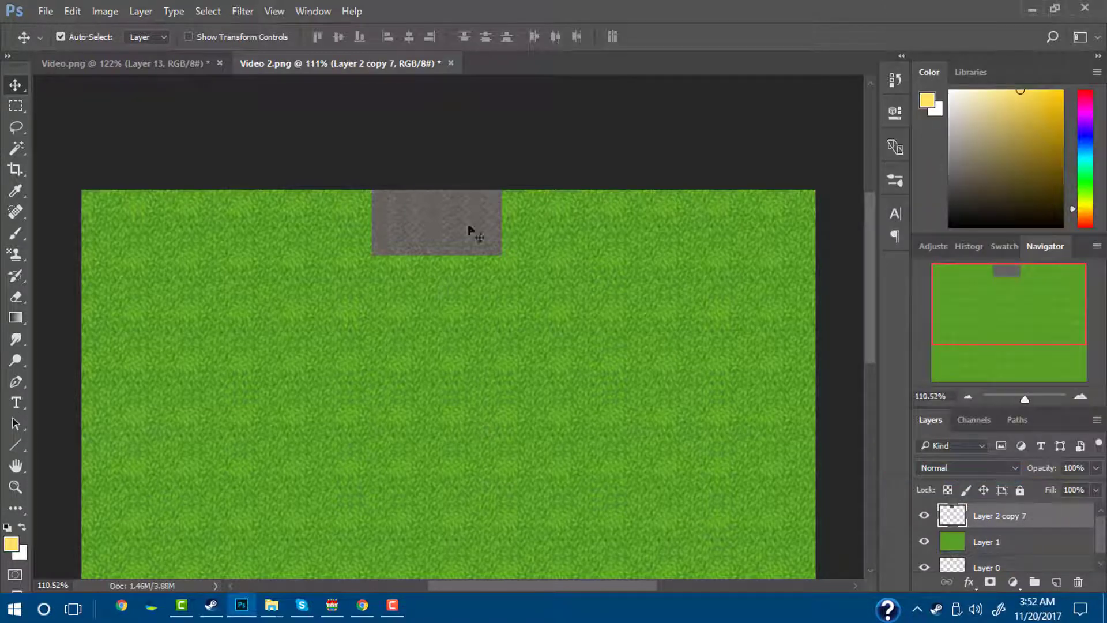
Duplicate the merged street block, place the copy overlapping its lower part at Y 97.50 px, and merge it down
key(ctrl+j)
key(ctrl+t)
drag(469, 225, 472, 279)
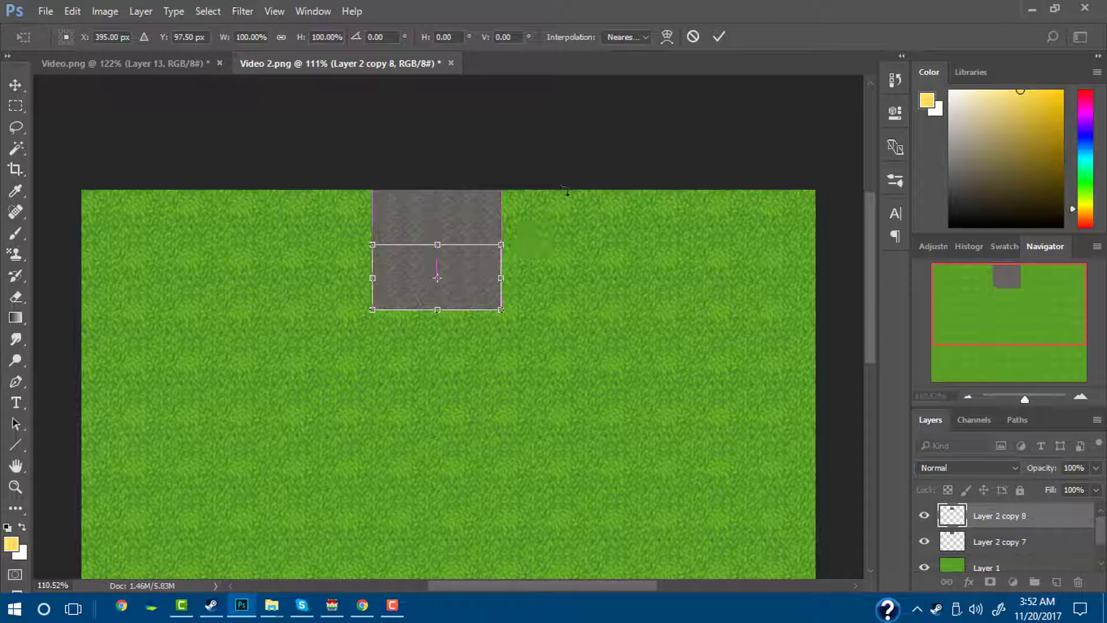
click(719, 37)
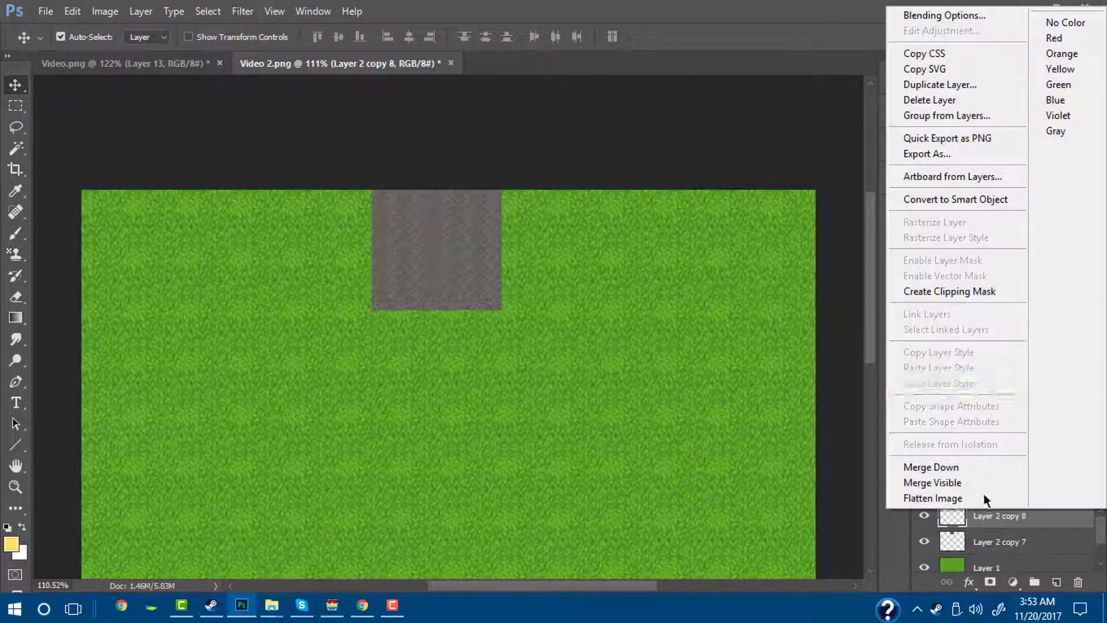
right_click(990, 517)
click(939, 466)
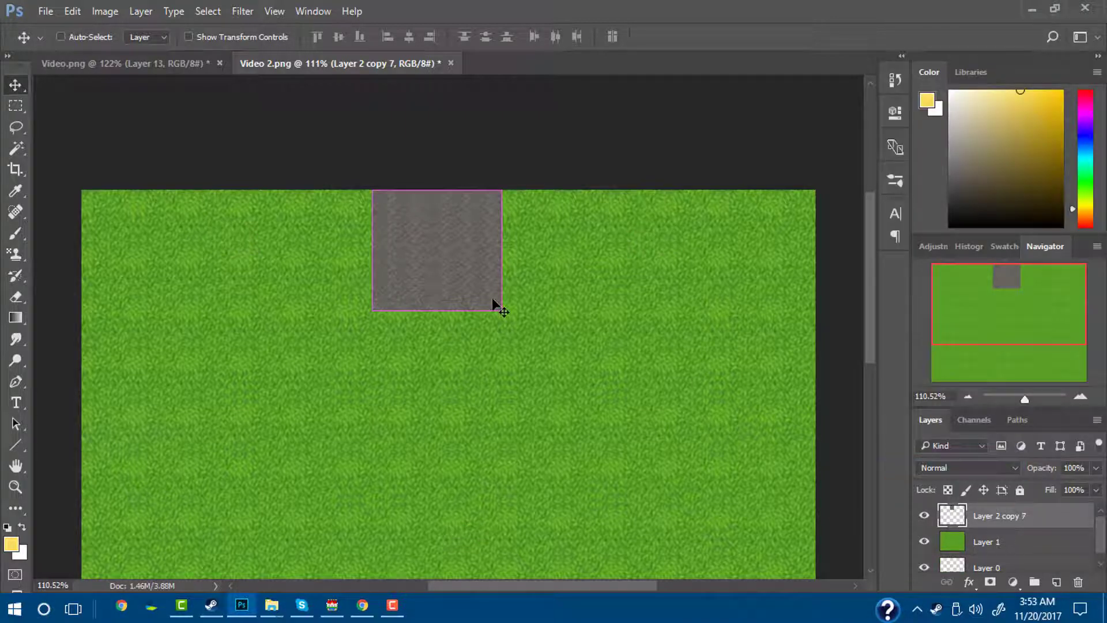
Duplicate the enlarged street block, place the copy directly beneath it with matching edges, and merge the two into one layer
key(ctrl+z)
key(ctrl+t)
drag(466, 243, 465, 354)
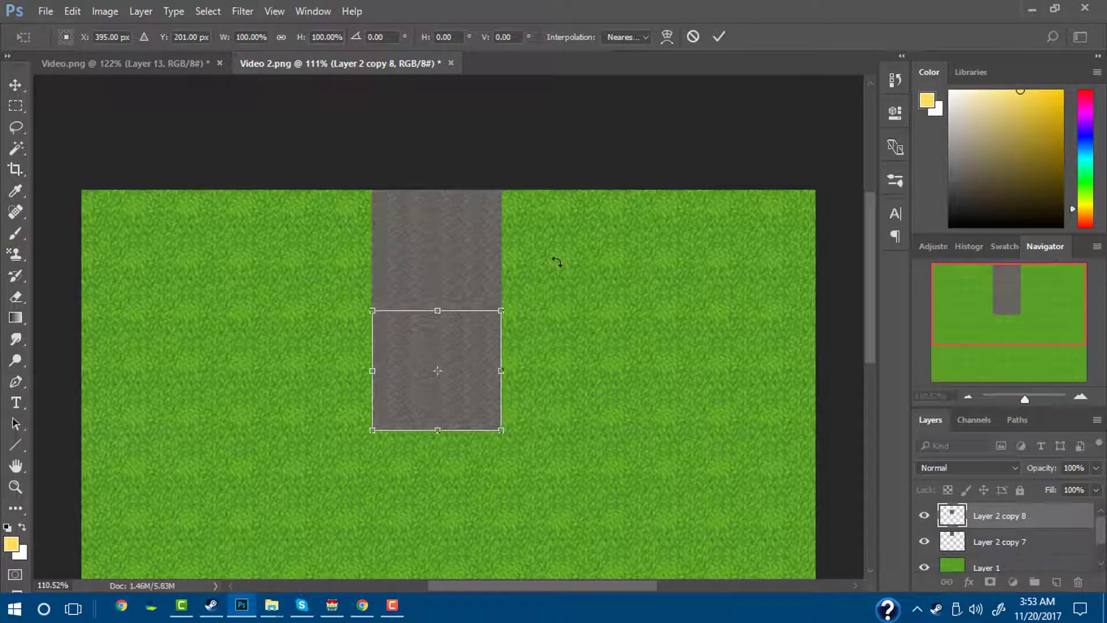
click(719, 37)
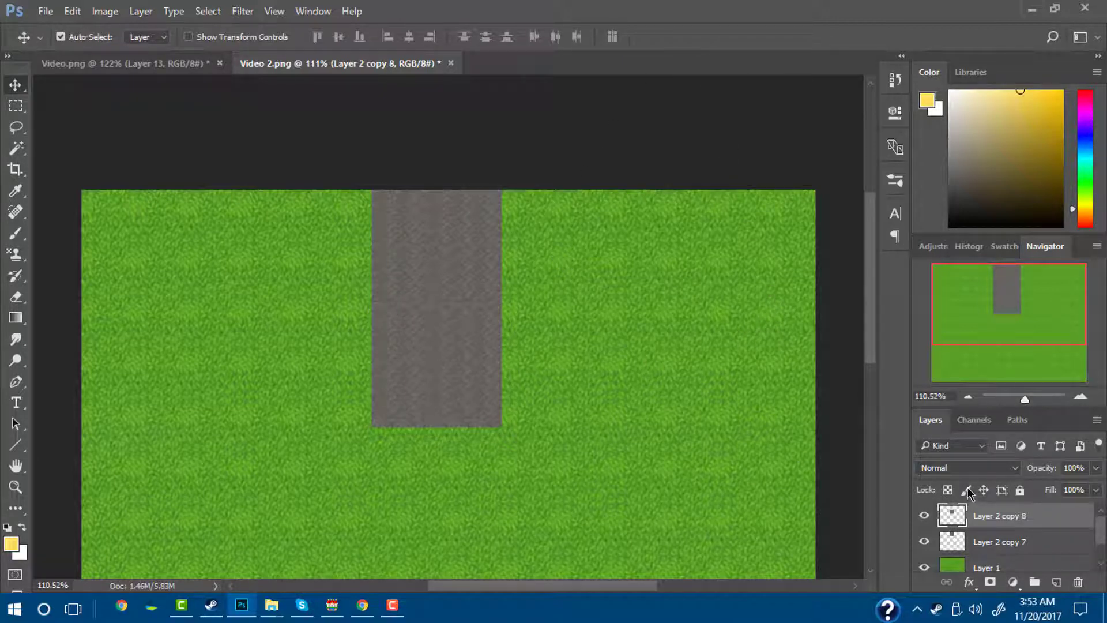
right_click(1000, 521)
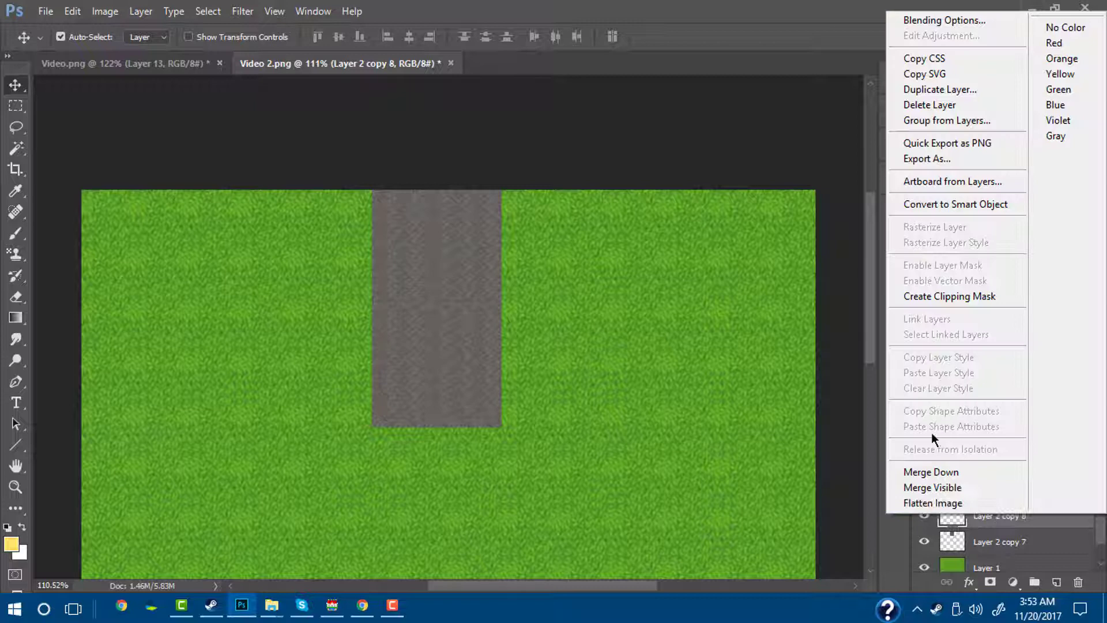
click(937, 467)
Duplicate the lengthened street strip, position the copy directly beneath it at Y 352.00 px, and merge it down
key(ctrl+j)
key(ctrl+t)
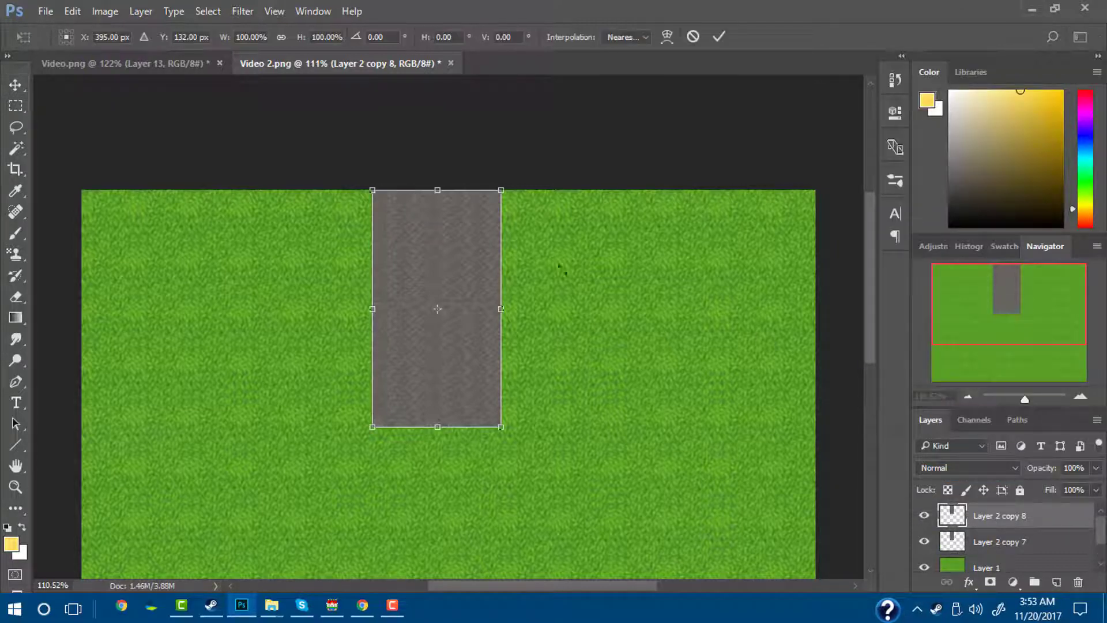
drag(481, 274, 481, 472)
scroll(579, 434, down, 5)
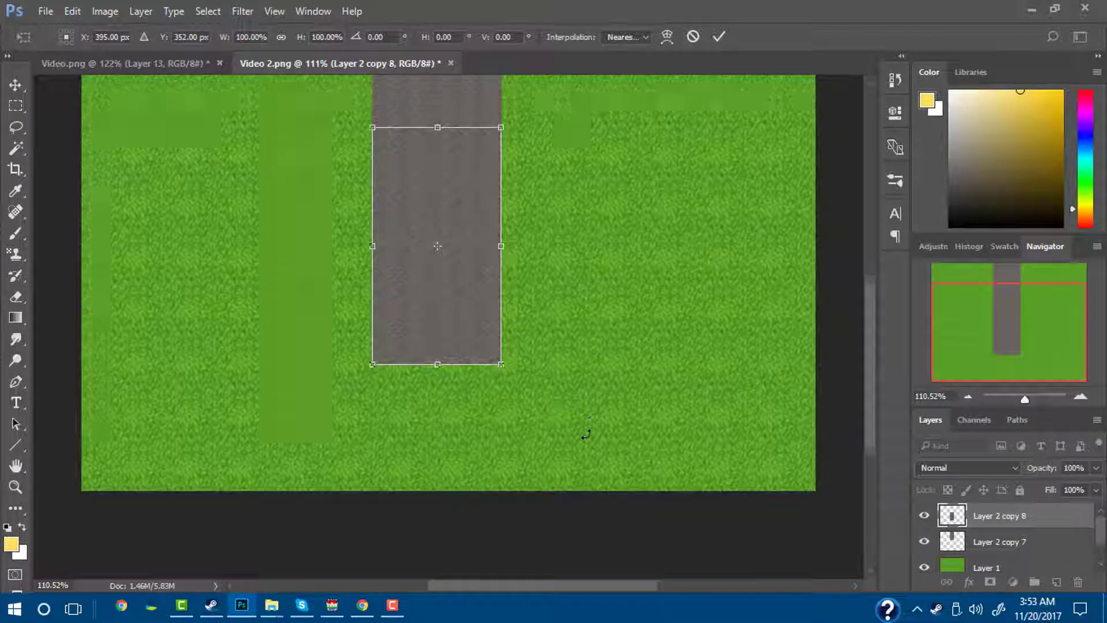
click(718, 36)
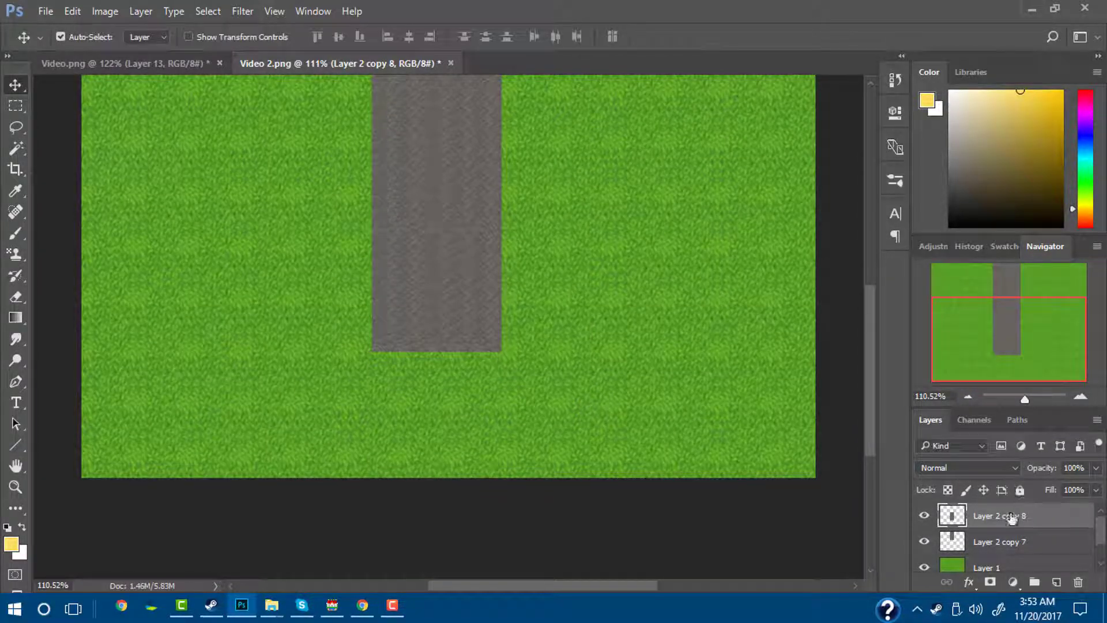
right_click(1013, 515)
click(932, 470)
Duplicate the street again, lower the copy so the road reaches the canvas's bottom edge, and merge it down
key(ctrl+j)
key(ctrl+t)
drag(508, 184, 497, 338)
click(723, 33)
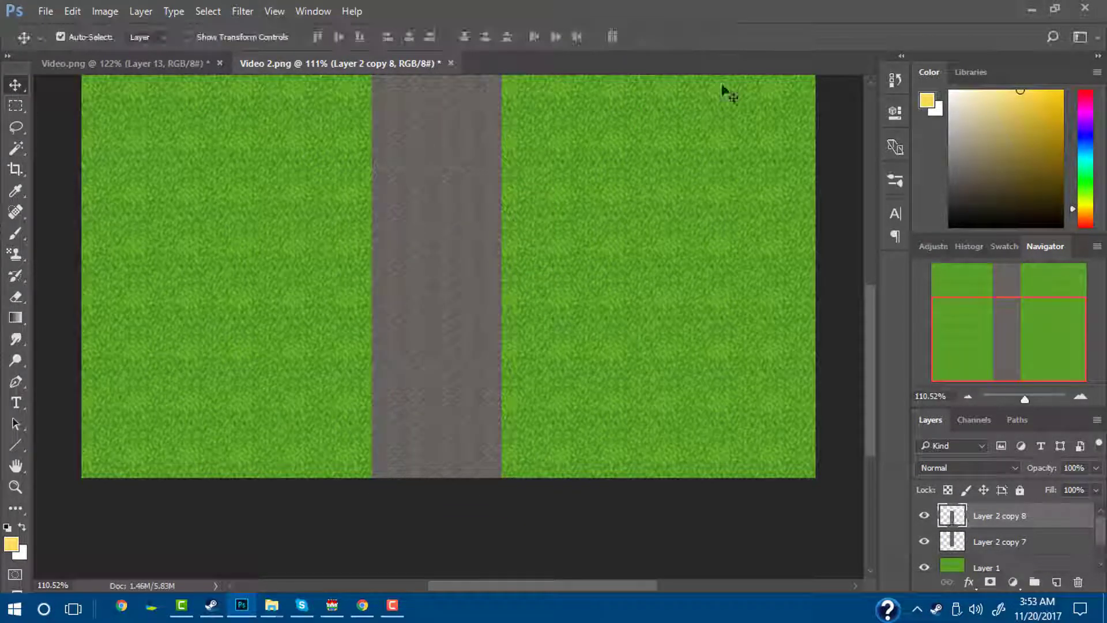
scroll(727, 241, up, 6)
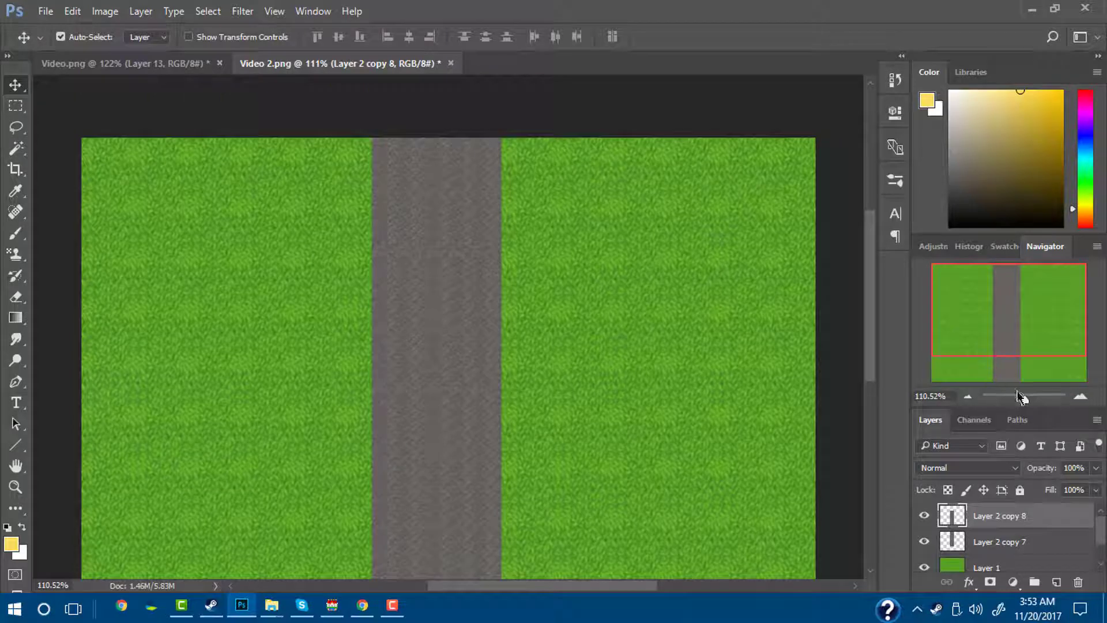
drag(1018, 391, 1023, 391)
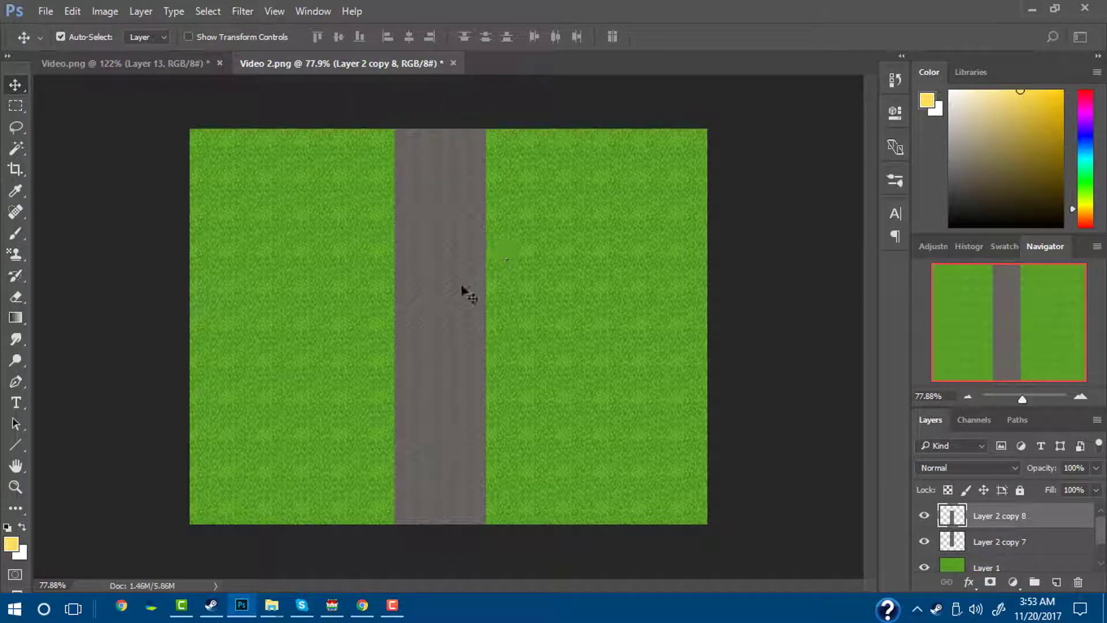
right_click(981, 516)
click(929, 471)
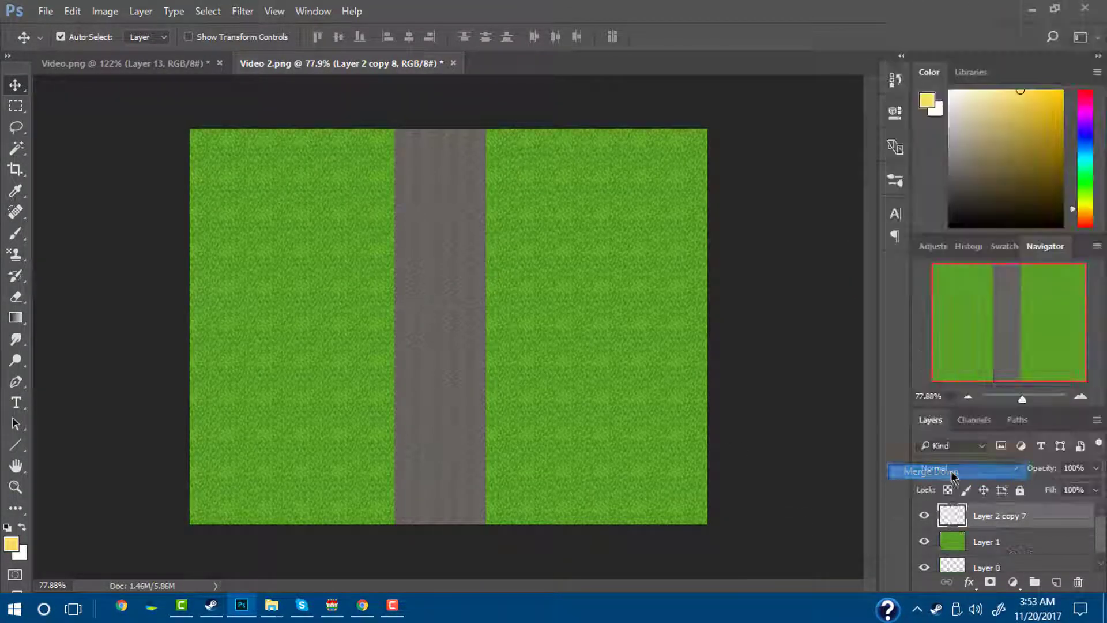
Shift the full-height street left to X 312 px and place a duplicate beside its right edge to widen the road
drag(424, 339, 378, 330)
key(ctrl+j)
key(ctrl+t)
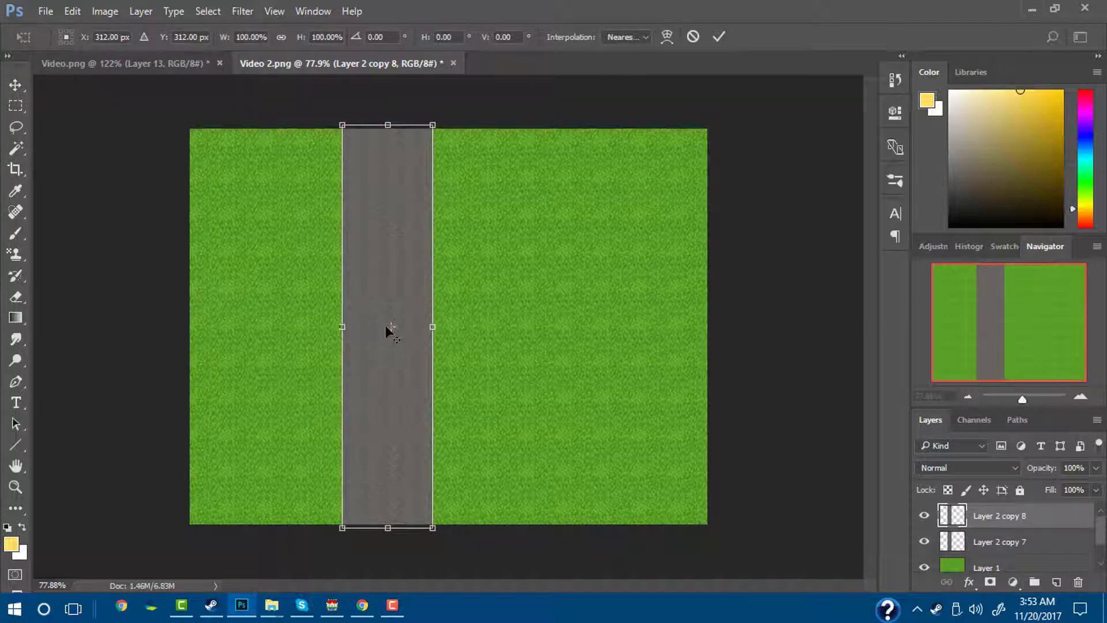
drag(438, 282, 476, 281)
click(720, 37)
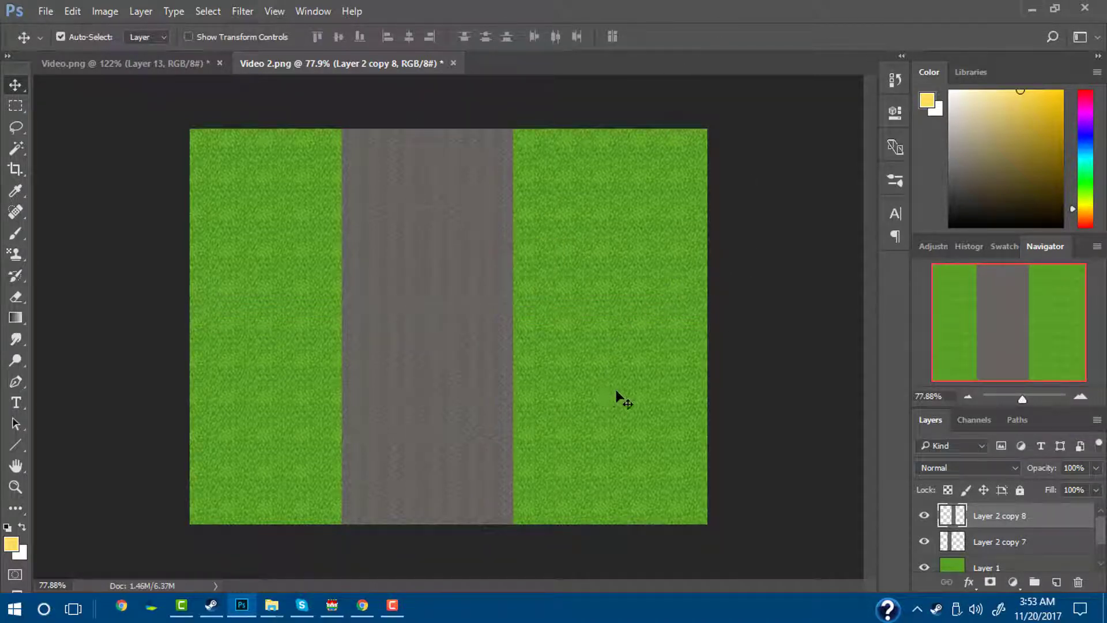
Merge the two side-by-side street layers and move the widened street slightly right toward the canvas centre
right_click(992, 522)
click(958, 475)
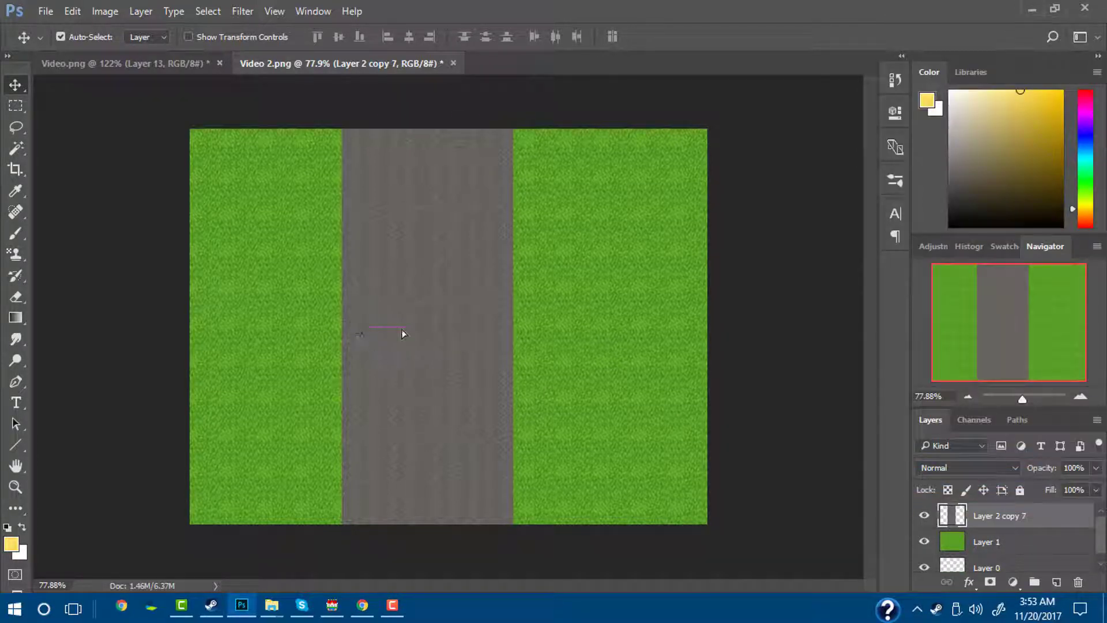
drag(402, 331, 423, 338)
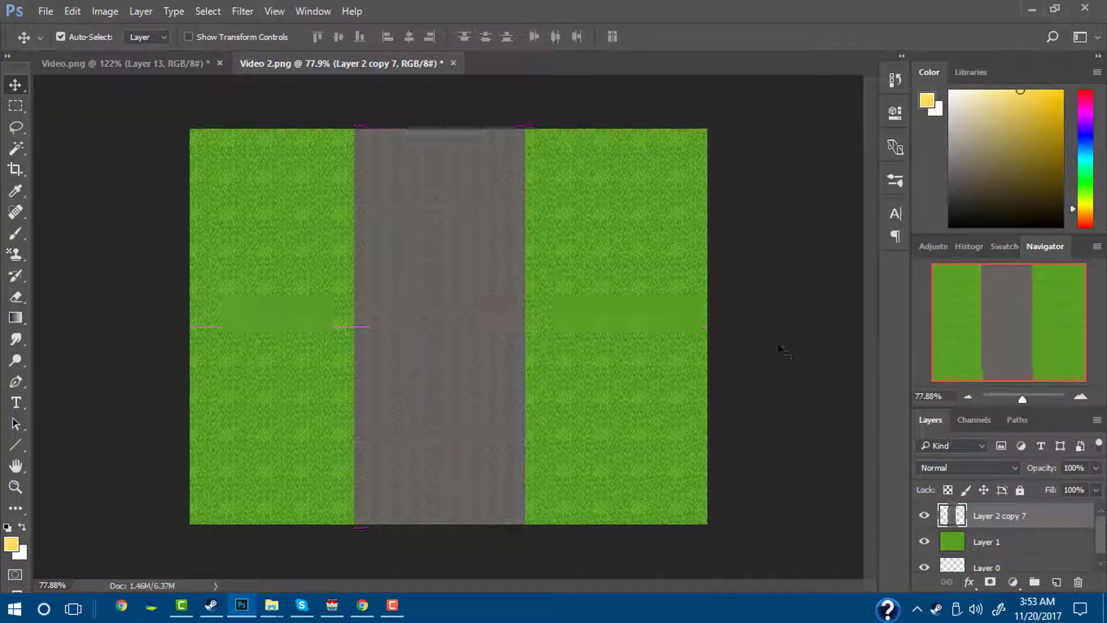
Switch to the Video.png document and hide the SF_Outside_A5 tileset layer and Layer 13
click(171, 64)
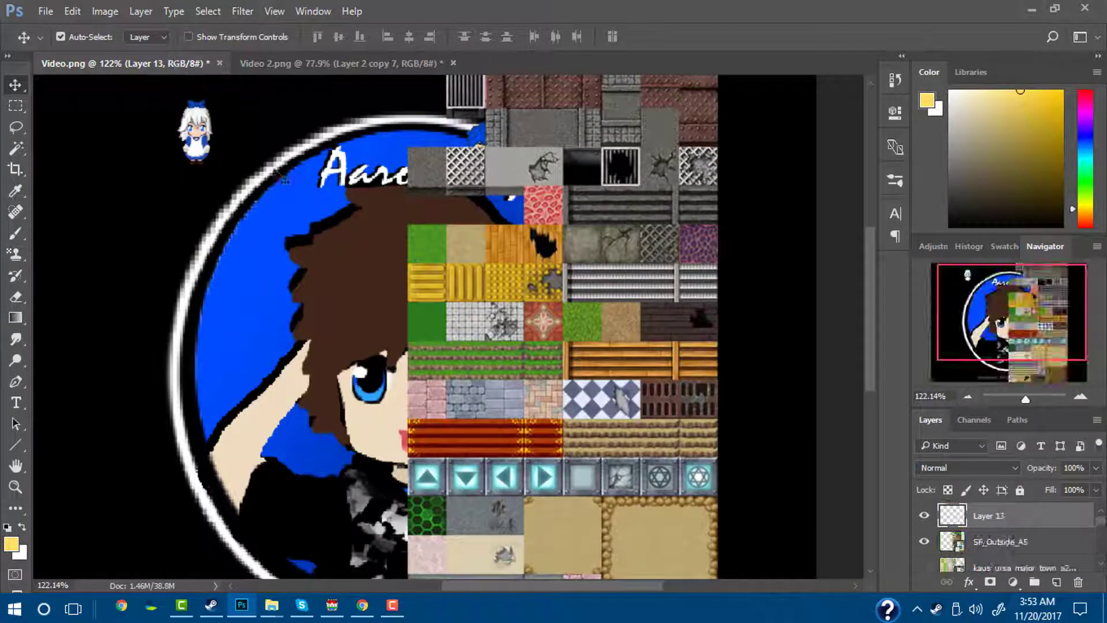
click(925, 545)
click(925, 515)
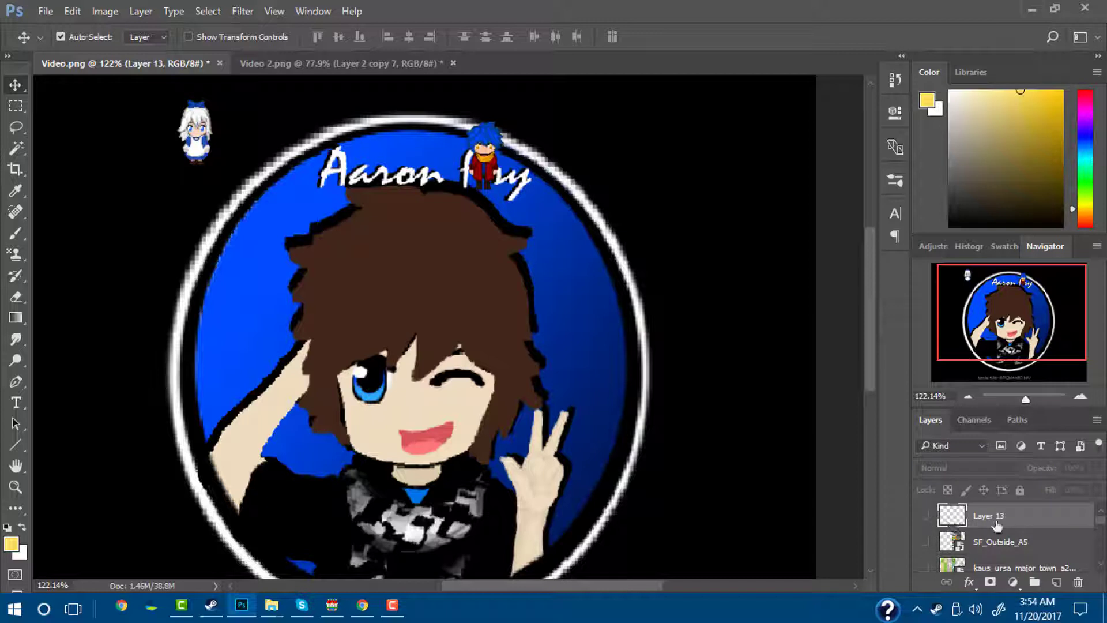
Find the le-baron-game-art car sprite layer, move it to the top of the layer stack, show it, and reposition it slightly
scroll(997, 526, down, 1)
scroll(961, 531, down, 3)
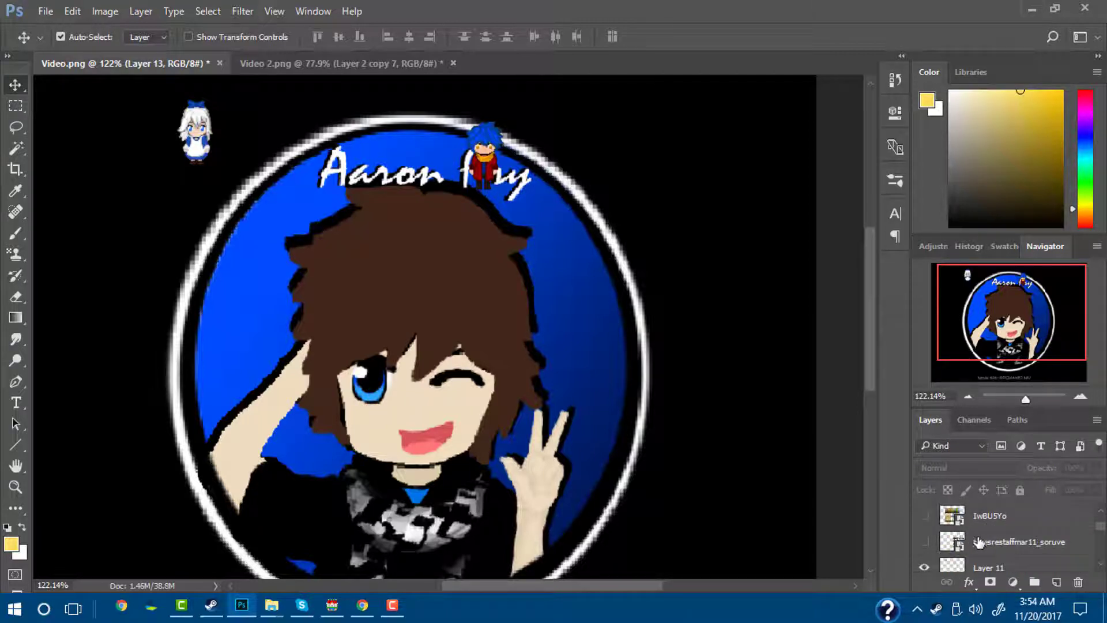
click(925, 567)
click(925, 567)
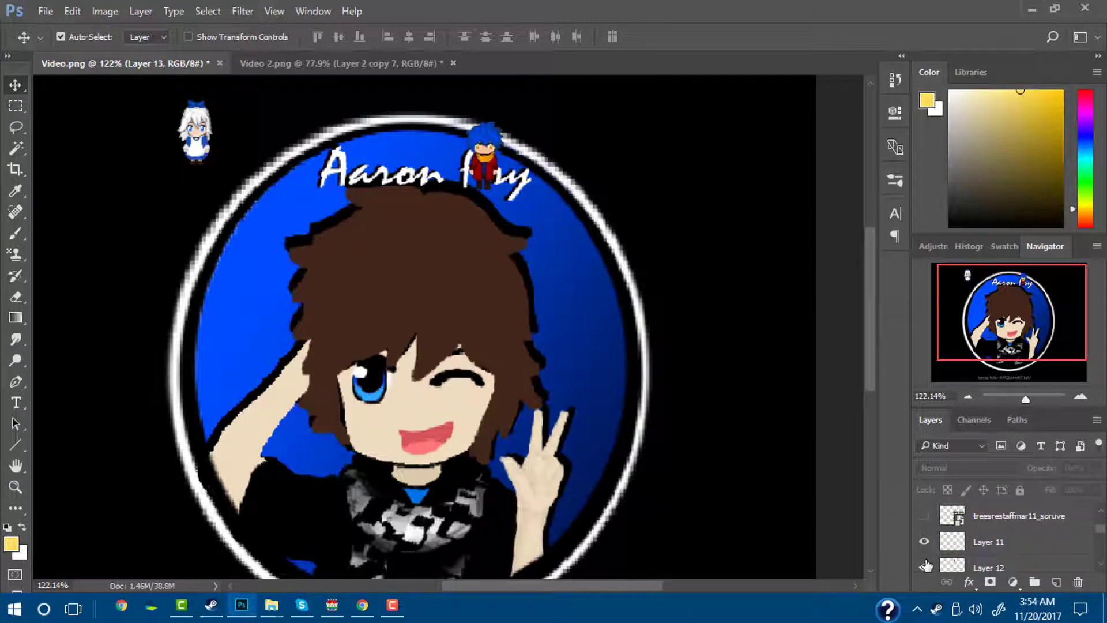
scroll(981, 555, down, 2)
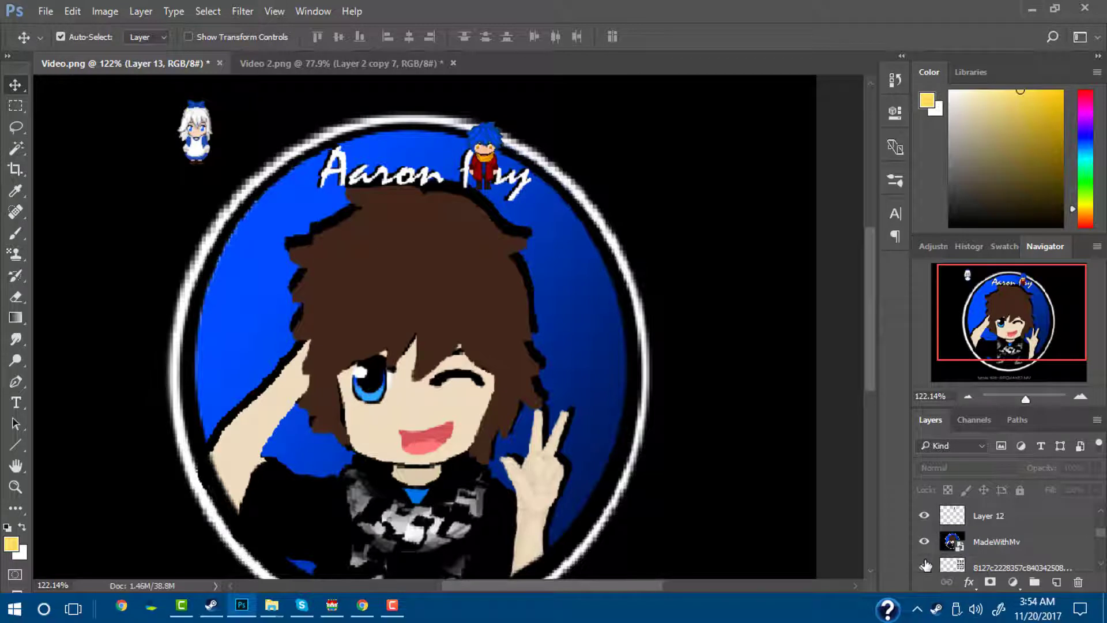
scroll(984, 554, up, 7)
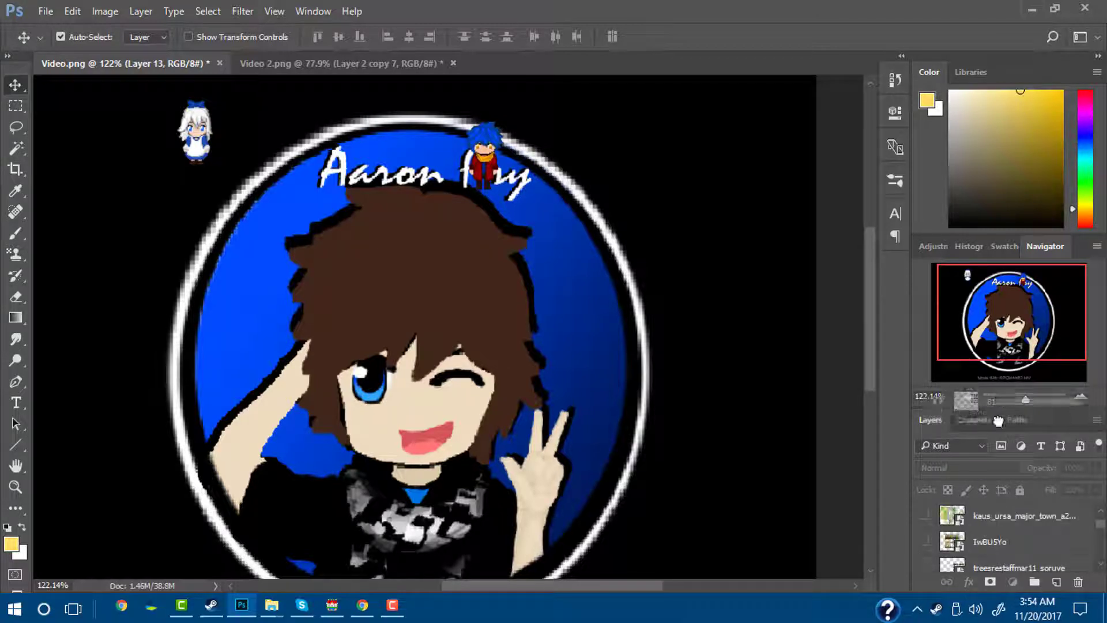
drag(1003, 489, 1004, 514)
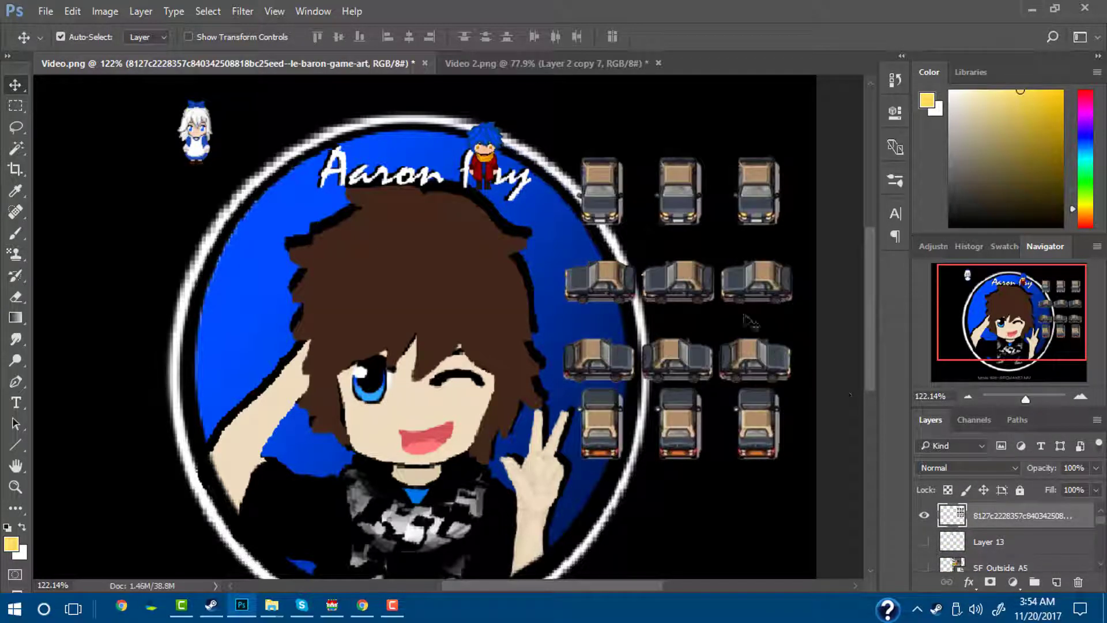
drag(686, 292, 664, 346)
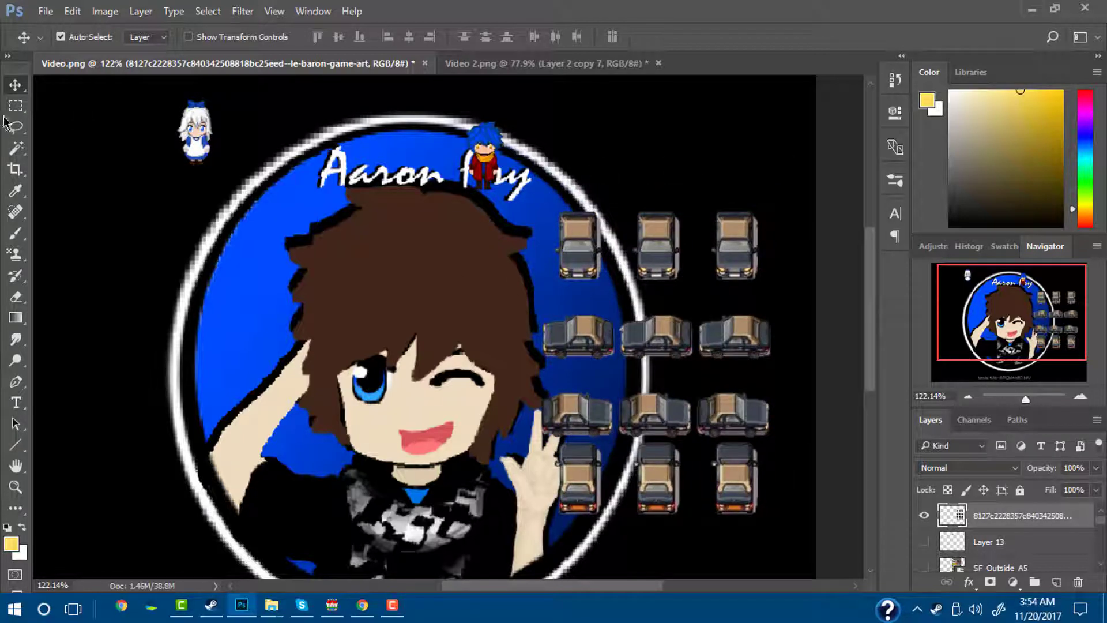
Lasso the middle car in the sprite sheet's top row and copy it to its own layer
click(15, 126)
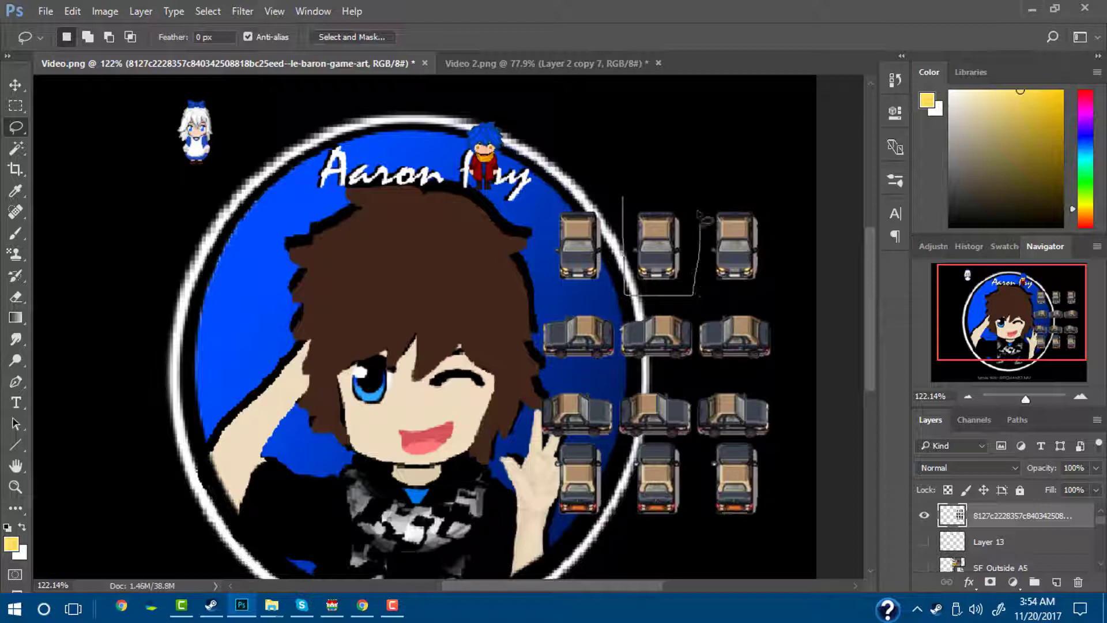
drag(641, 189, 627, 193)
right_click(652, 238)
click(15, 125)
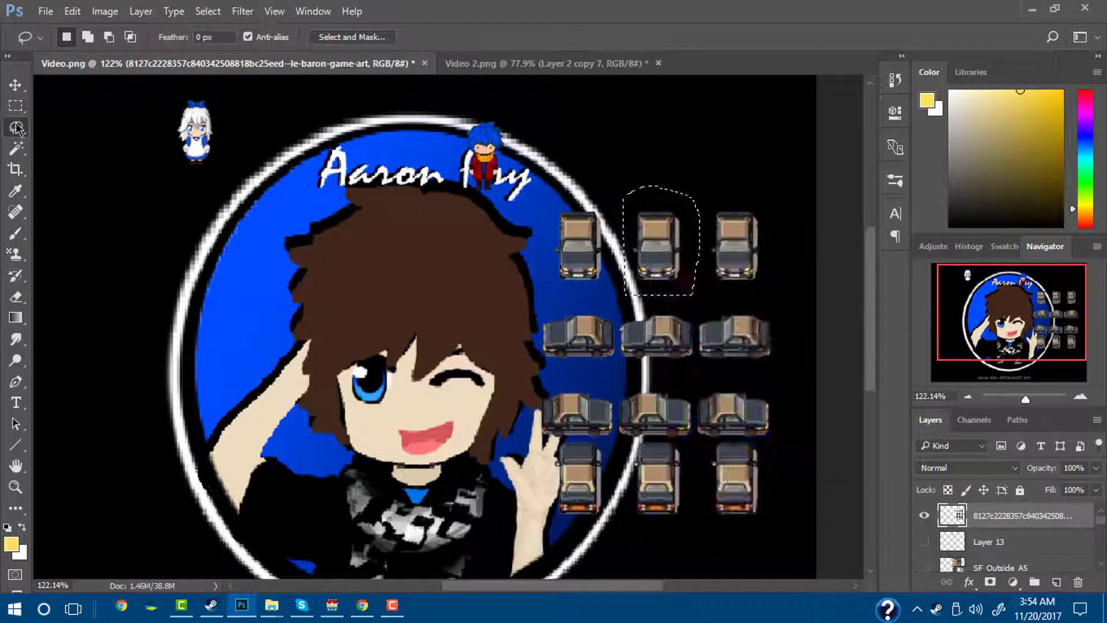
right_click(654, 233)
click(704, 365)
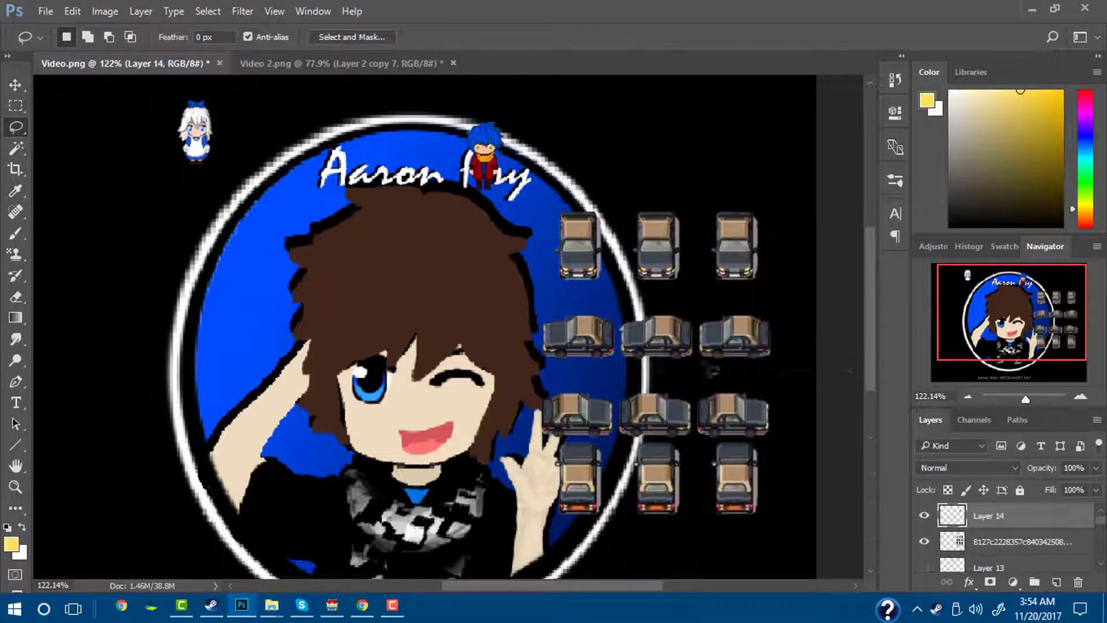
Transfer the extracted car layer into the Video 2 document and scale the car up to about 548%
drag(963, 515, 531, 269)
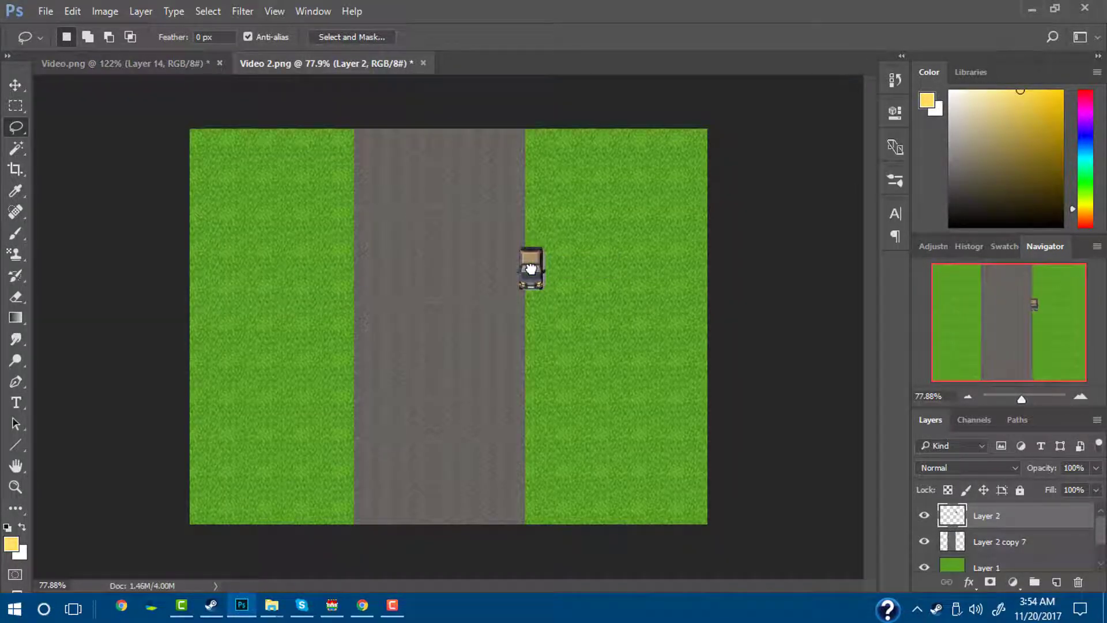
key(v)
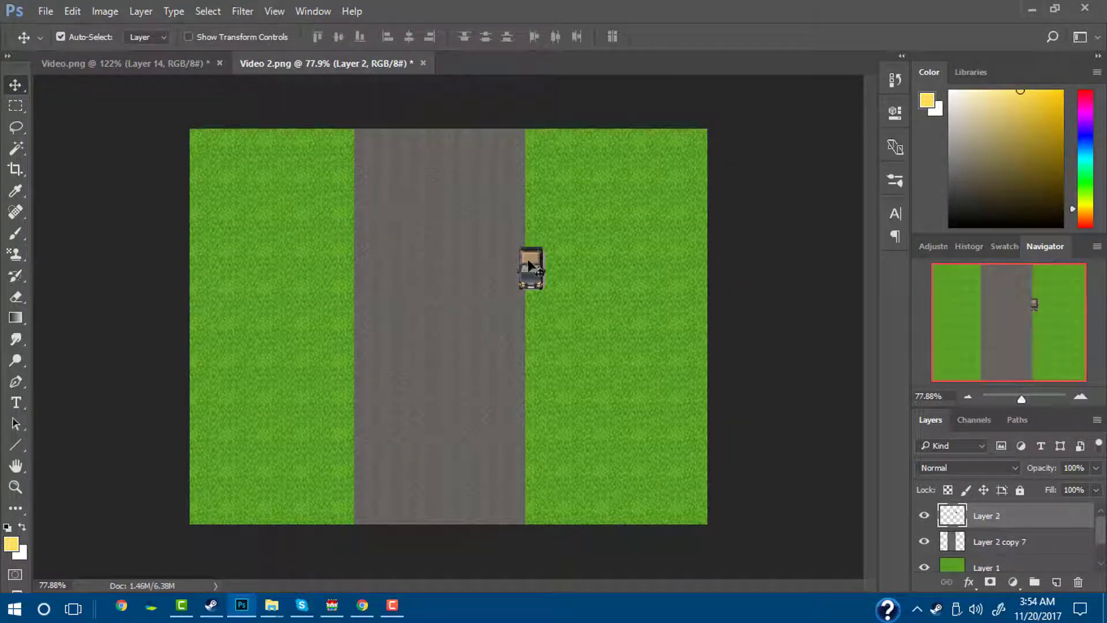
drag(531, 269, 616, 103)
key(ctrl+t)
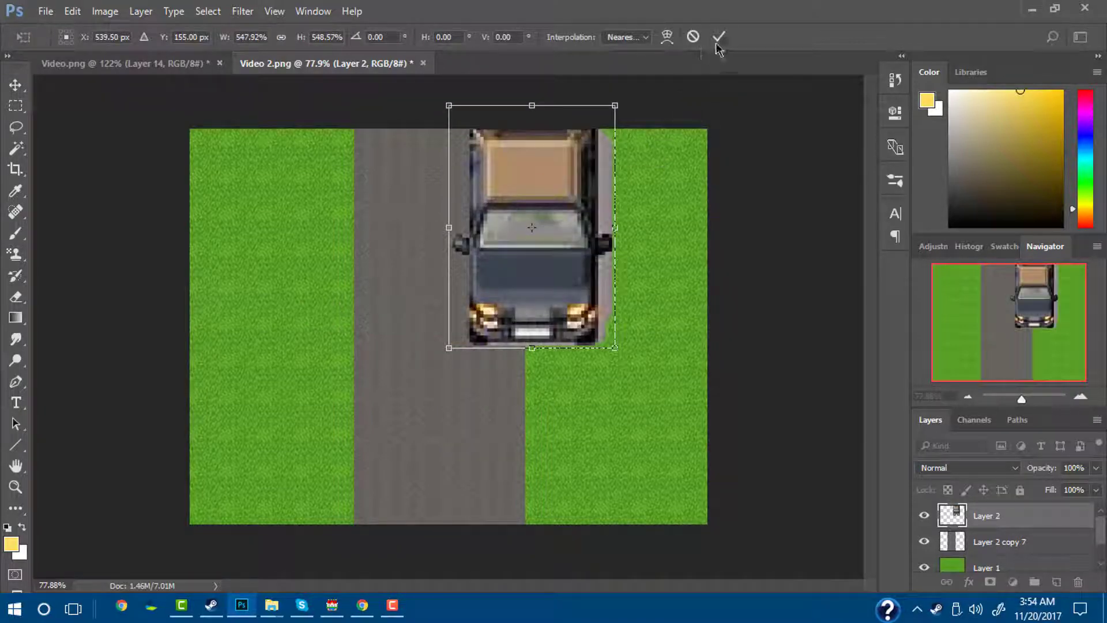
click(718, 36)
Move the car onto the street and shrink it to fit within the road, centred at about X 411.50, Y 380 px
drag(525, 234, 480, 300)
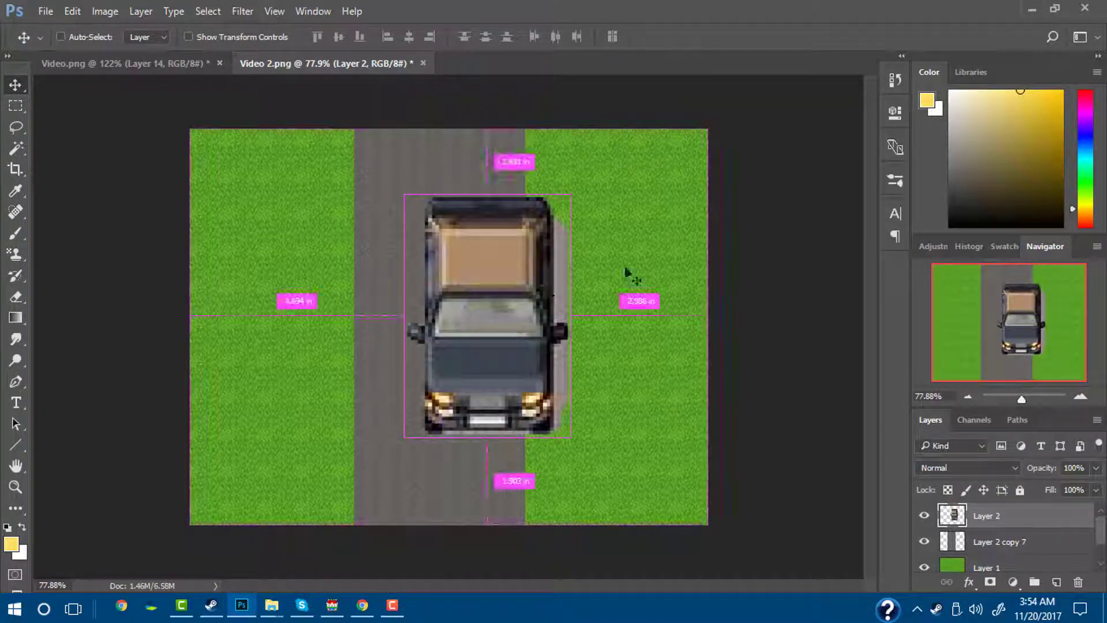
key(ctrl+t)
drag(577, 191, 504, 301)
click(720, 38)
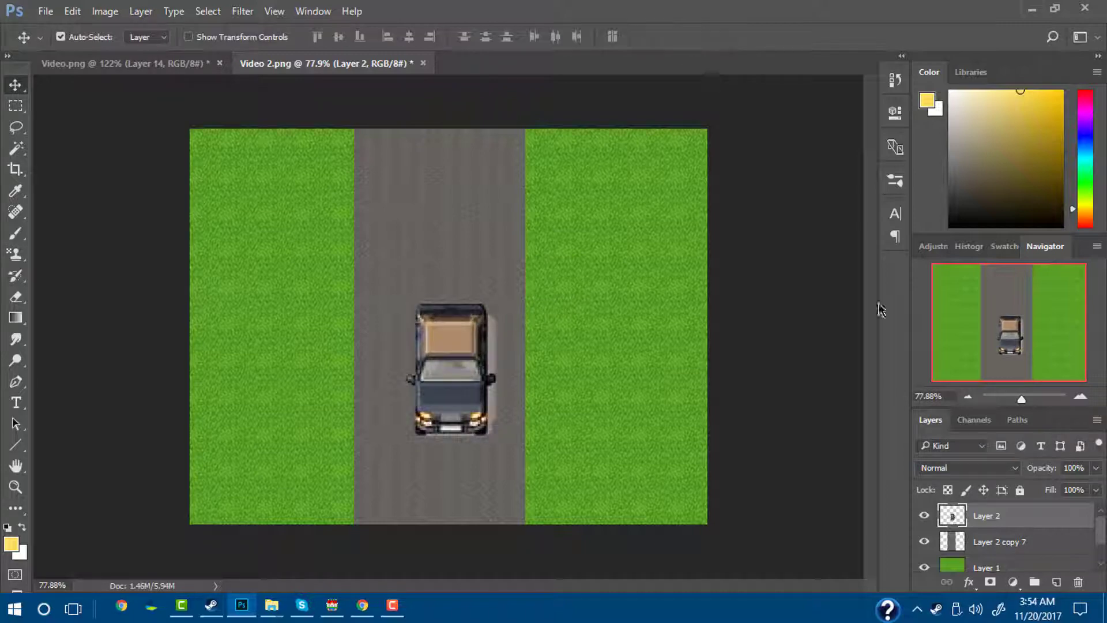
Scale the car to about 81% of its size and move it up toward the street's left edge
drag(1002, 392, 1027, 395)
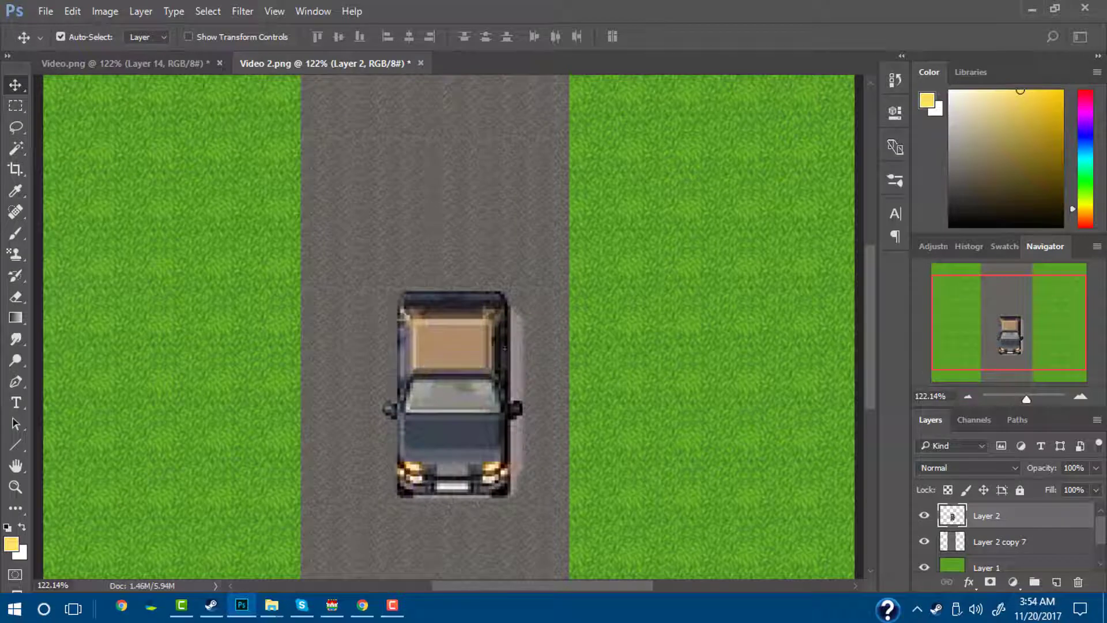
key(ctrl+t)
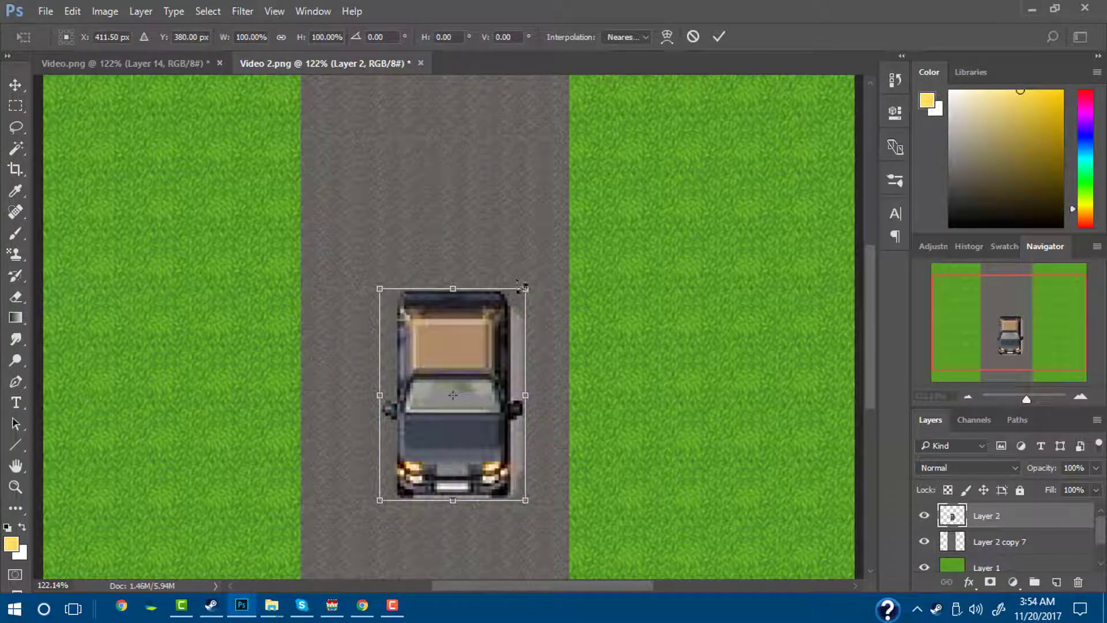
drag(522, 286, 497, 327)
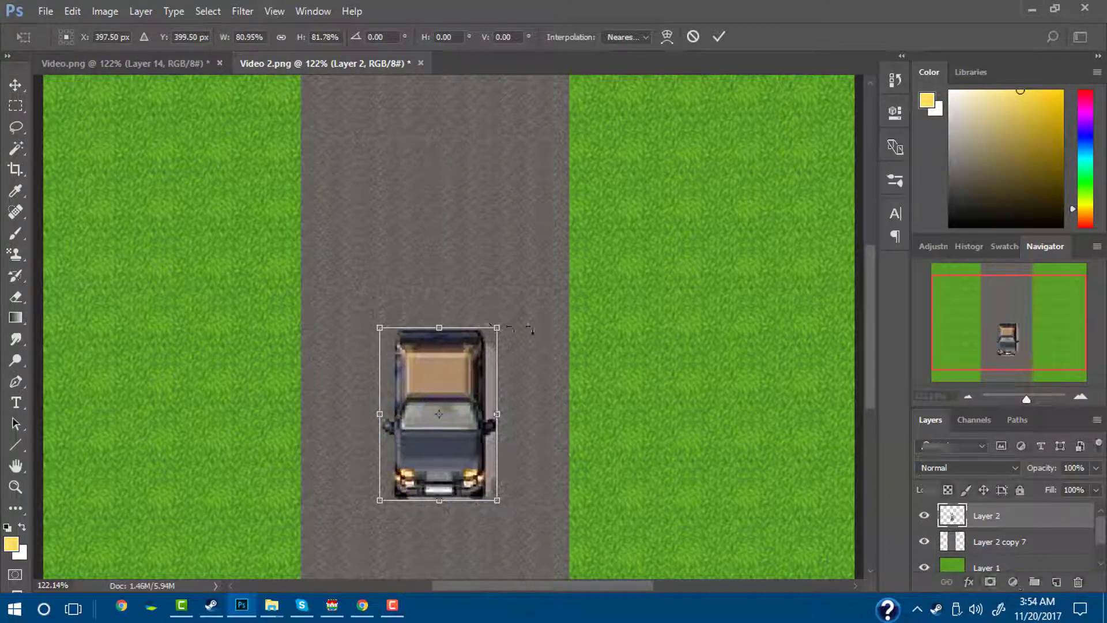
click(720, 36)
drag(408, 371, 369, 334)
Duplicate the street layer and shift the copy right to X 474 px, Y 312 px to widen the road
drag(1027, 399, 1025, 398)
click(528, 344)
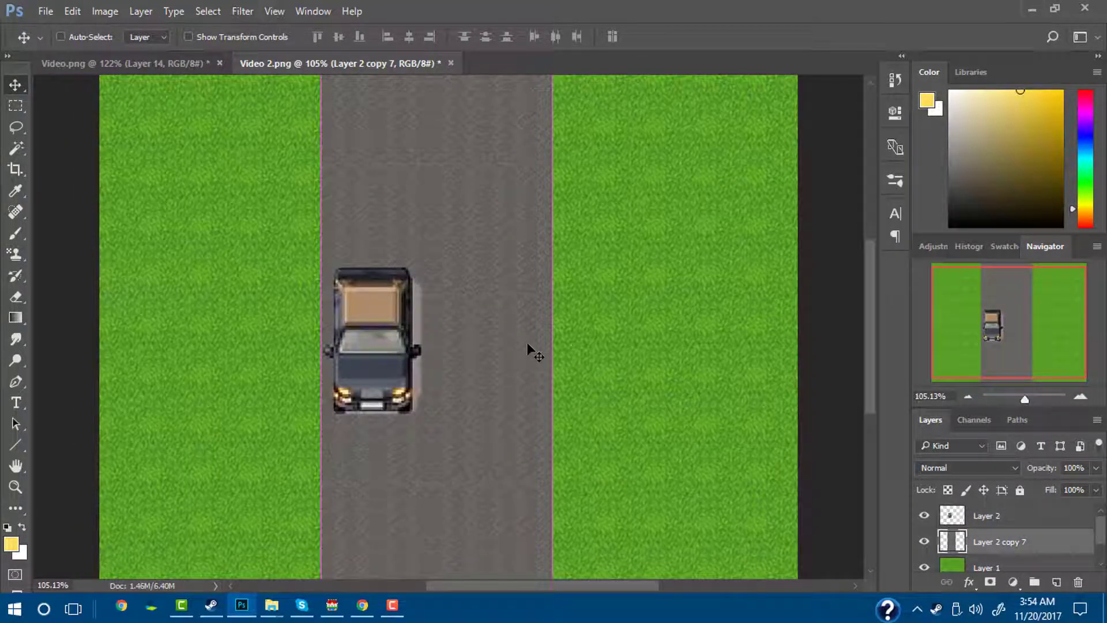
key(ctrl+j)
key(ctrl+t)
drag(527, 341, 572, 352)
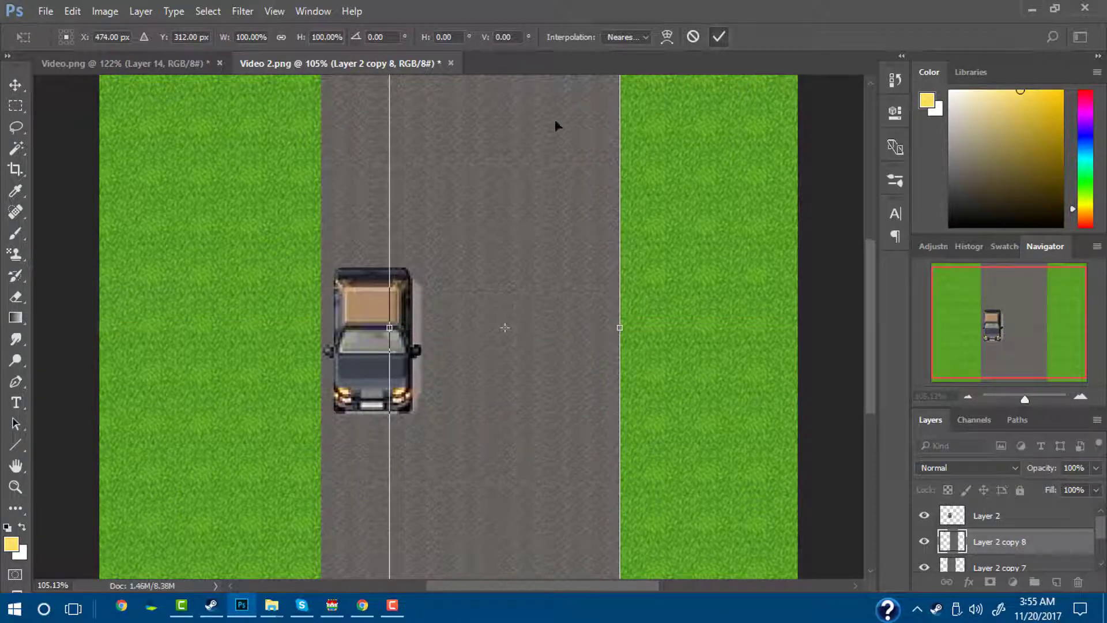
click(720, 37)
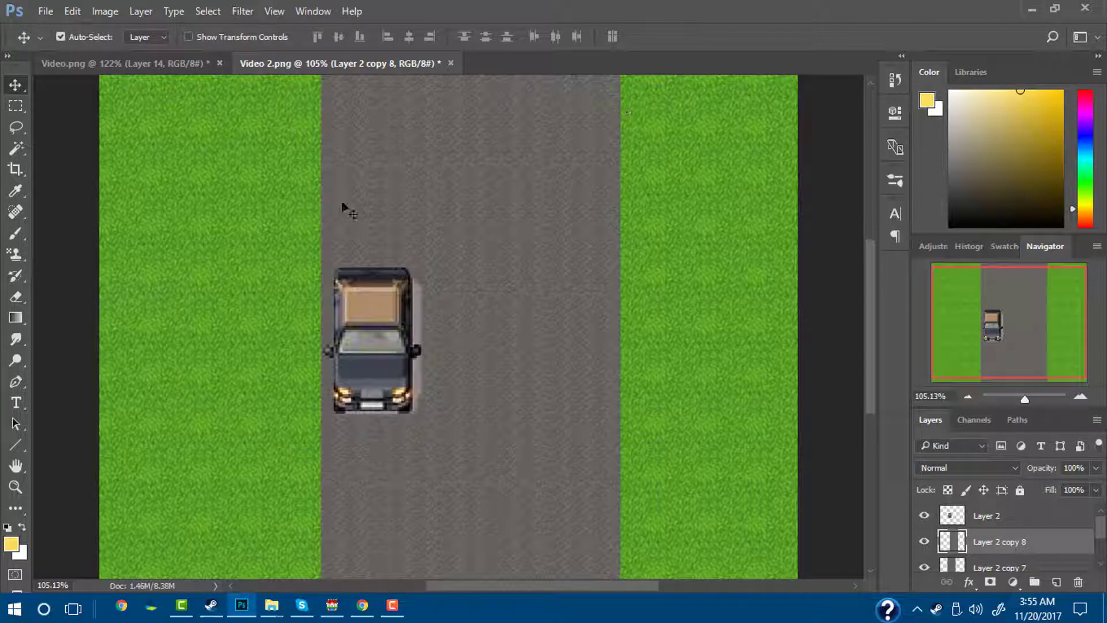
Move the original street layer left and adjust both street pieces so they form one wide, seamless road
drag(346, 208, 292, 216)
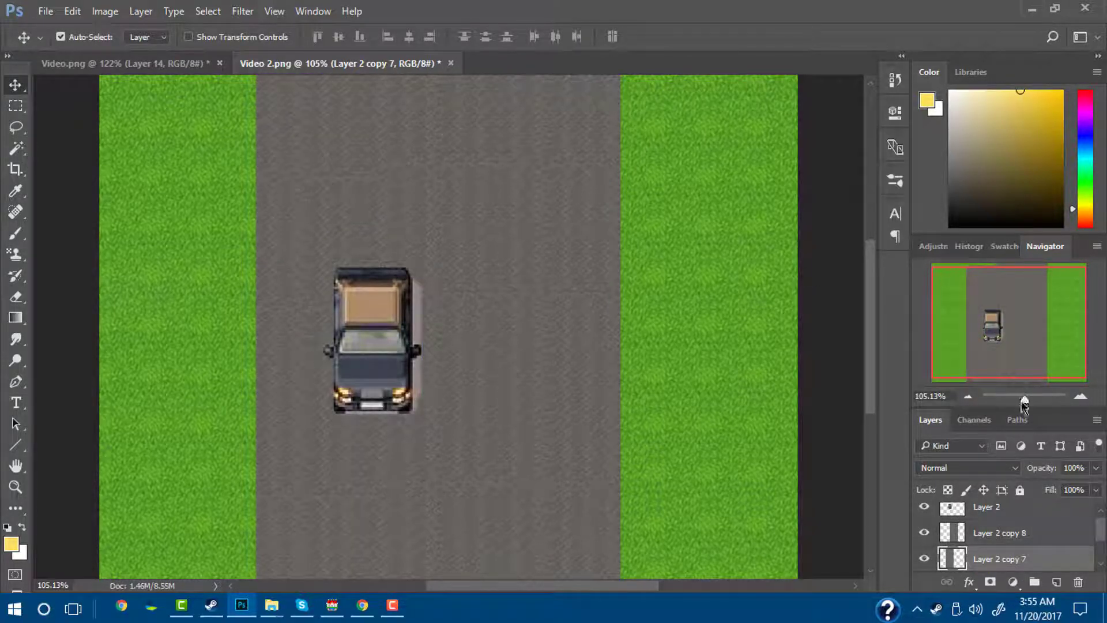
drag(1022, 399, 1019, 398)
drag(361, 265, 362, 262)
drag(479, 298, 480, 297)
drag(366, 257, 400, 247)
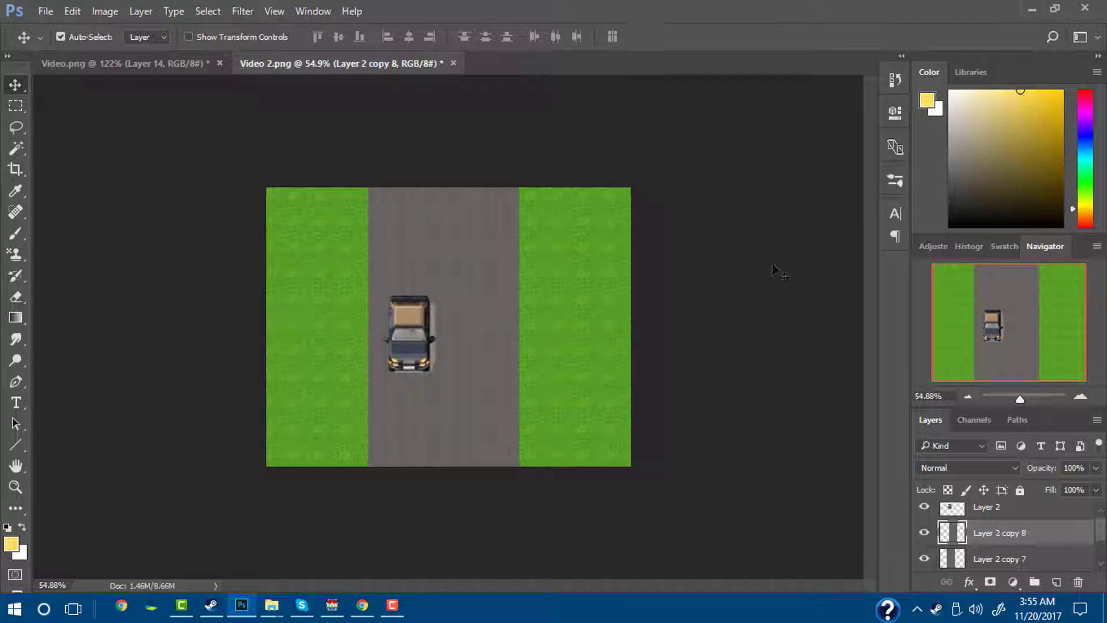
Merge the street copy down into the original street layer and nudge the car slightly up and left
drag(1022, 398, 1027, 398)
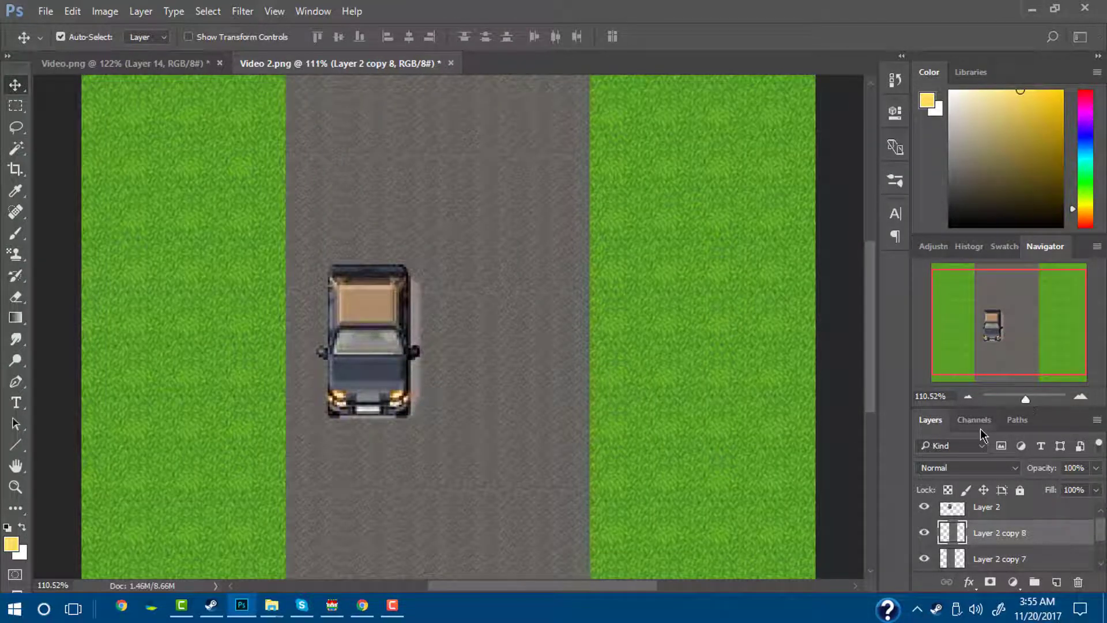
right_click(1004, 536)
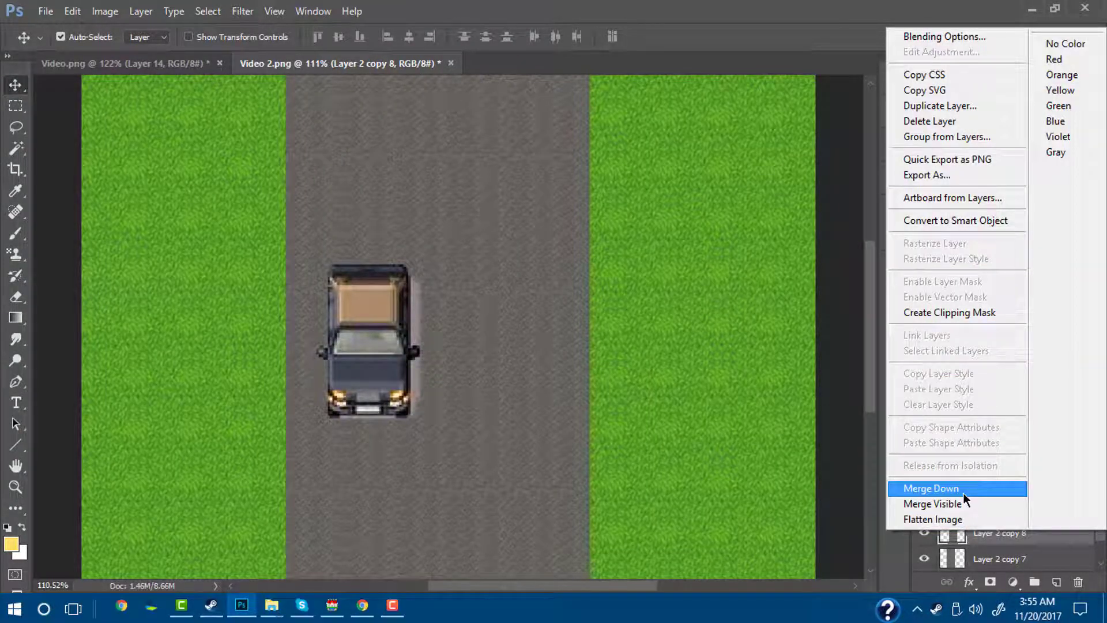
click(964, 493)
drag(375, 338, 373, 310)
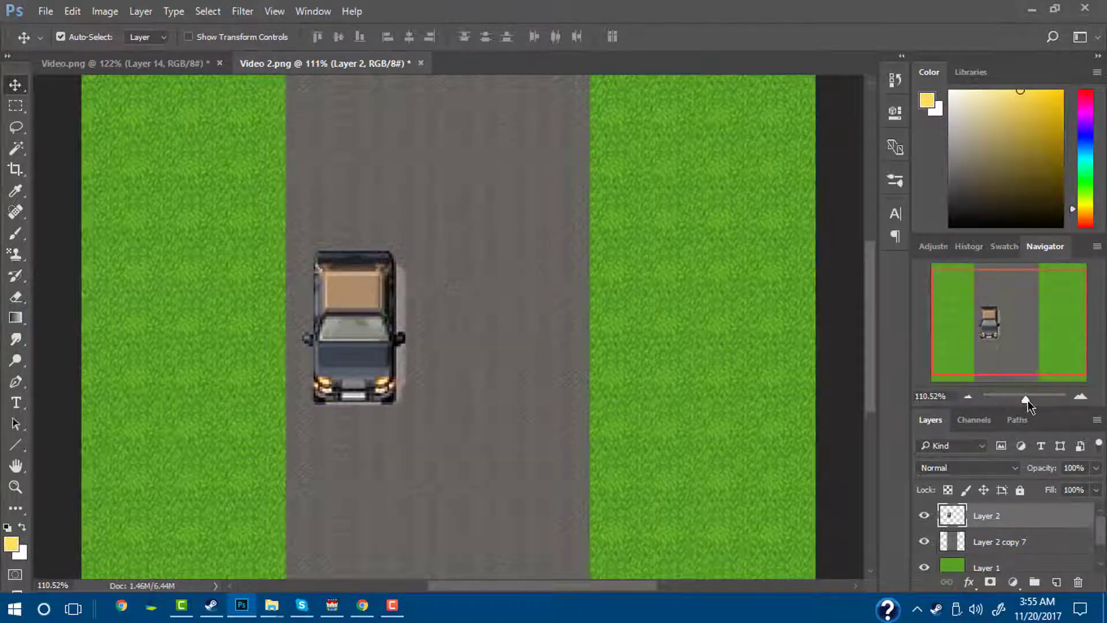
Select the car's shadow above and below the right mirror with the Magic Wand, delete both areas, and clear the selection
mouse_move(1028, 400)
mouse_down()
mouse_move(1018, 397)
mouse_move(1033, 395)
mouse_up()
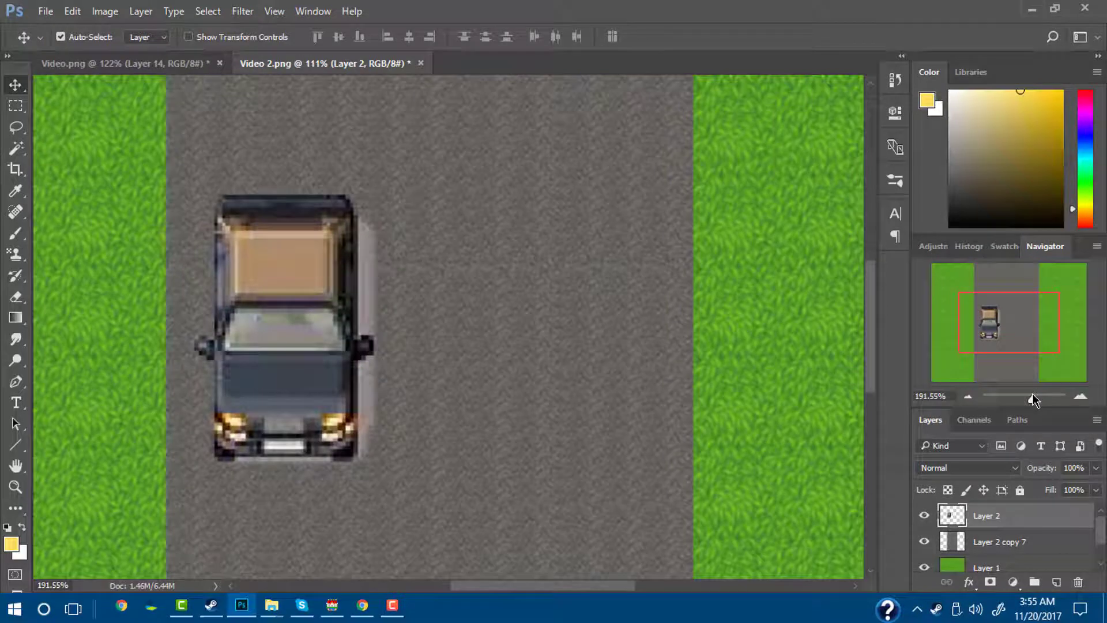
drag(1006, 317, 985, 326)
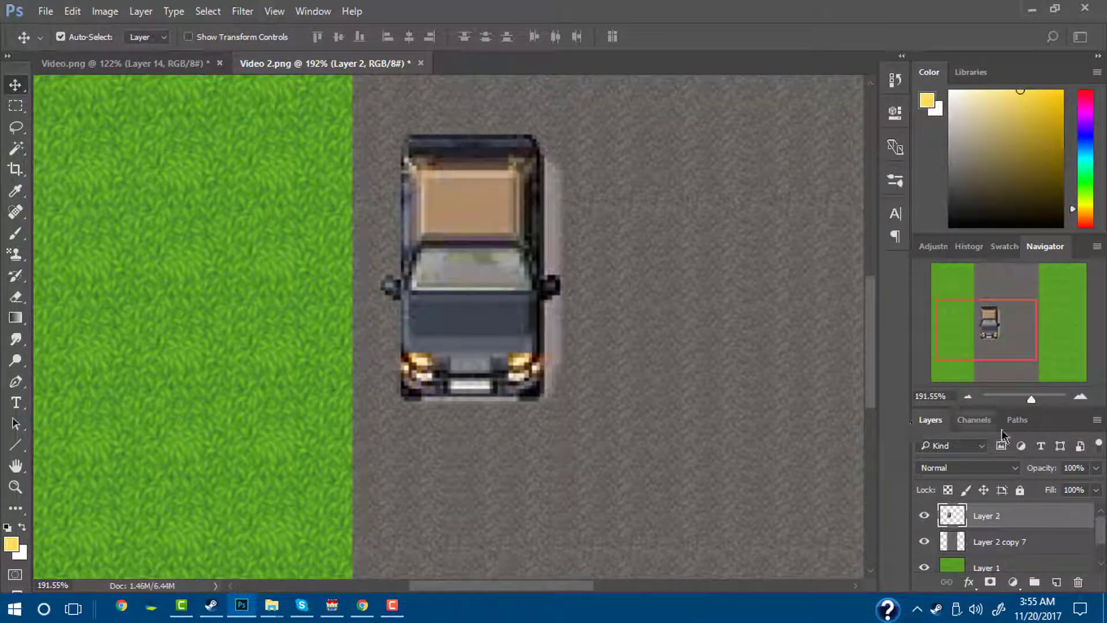
click(1037, 398)
drag(1006, 323, 1008, 325)
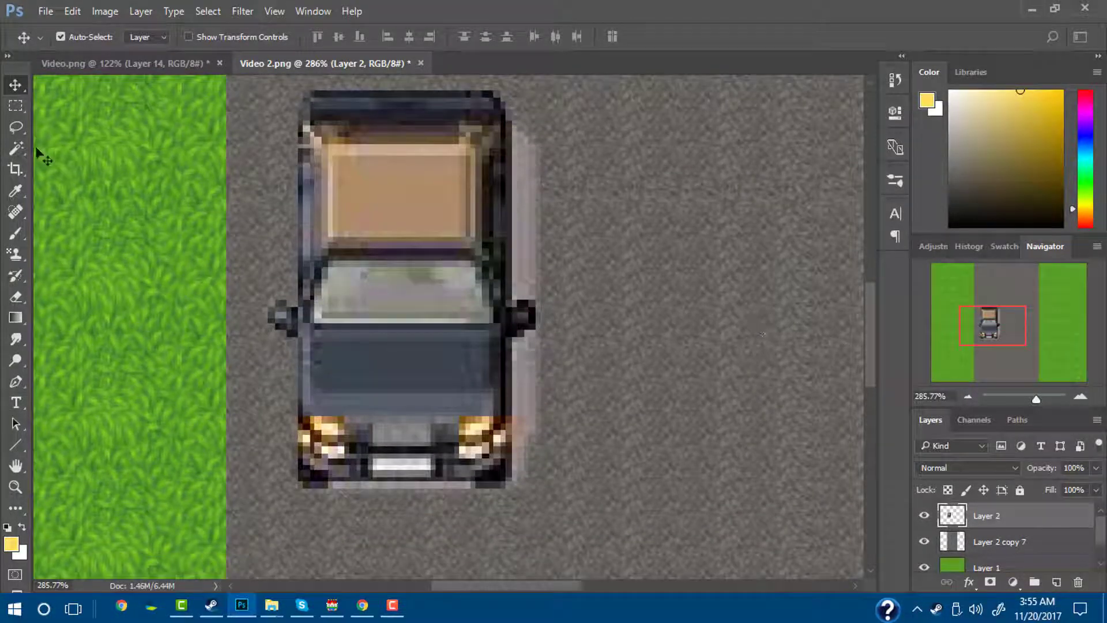
click(15, 149)
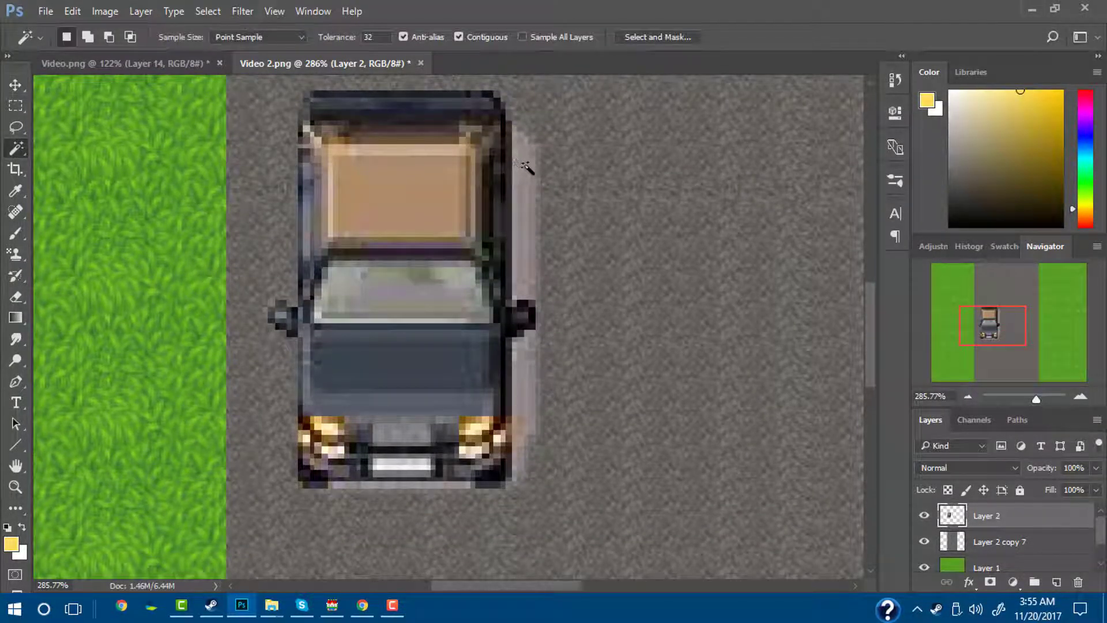
click(526, 167)
key(Delete)
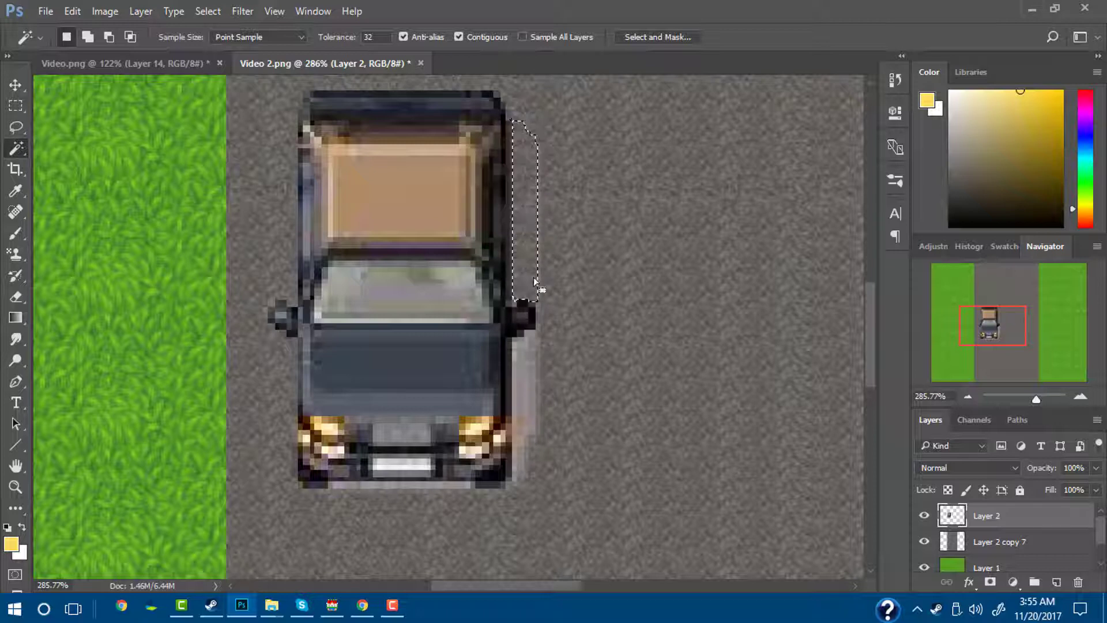
click(526, 367)
key(Delete)
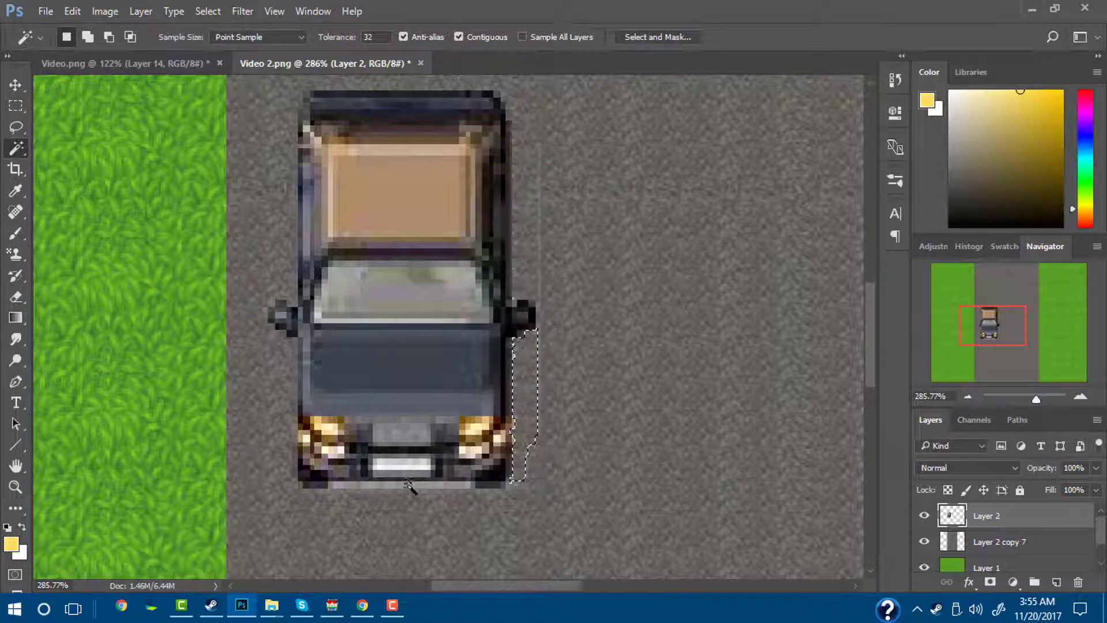
click(559, 331)
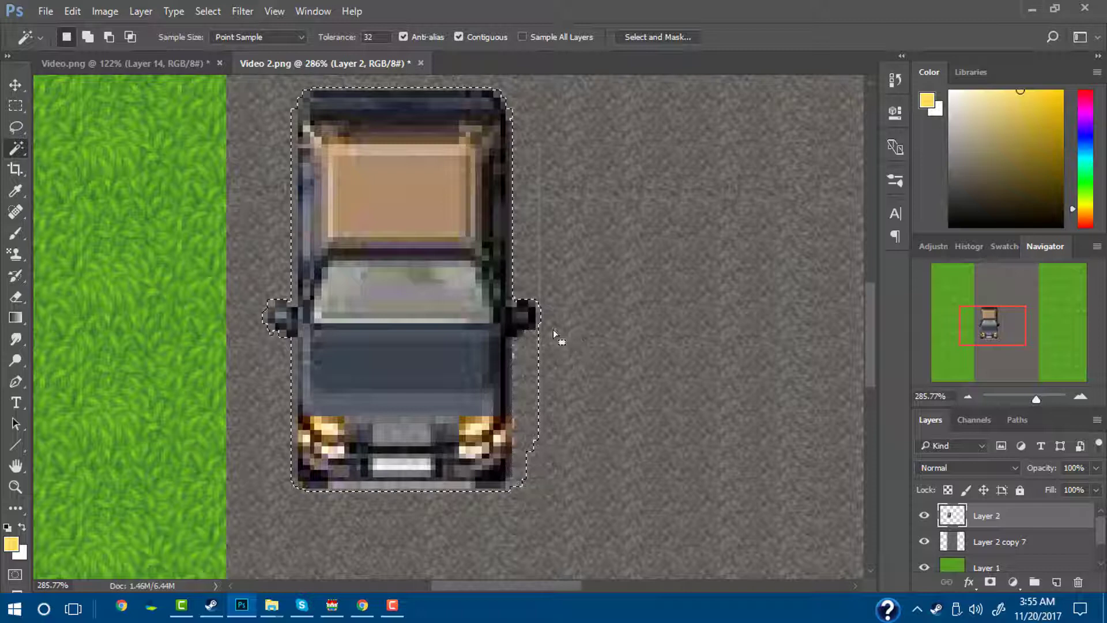
click(16, 127)
click(38, 139)
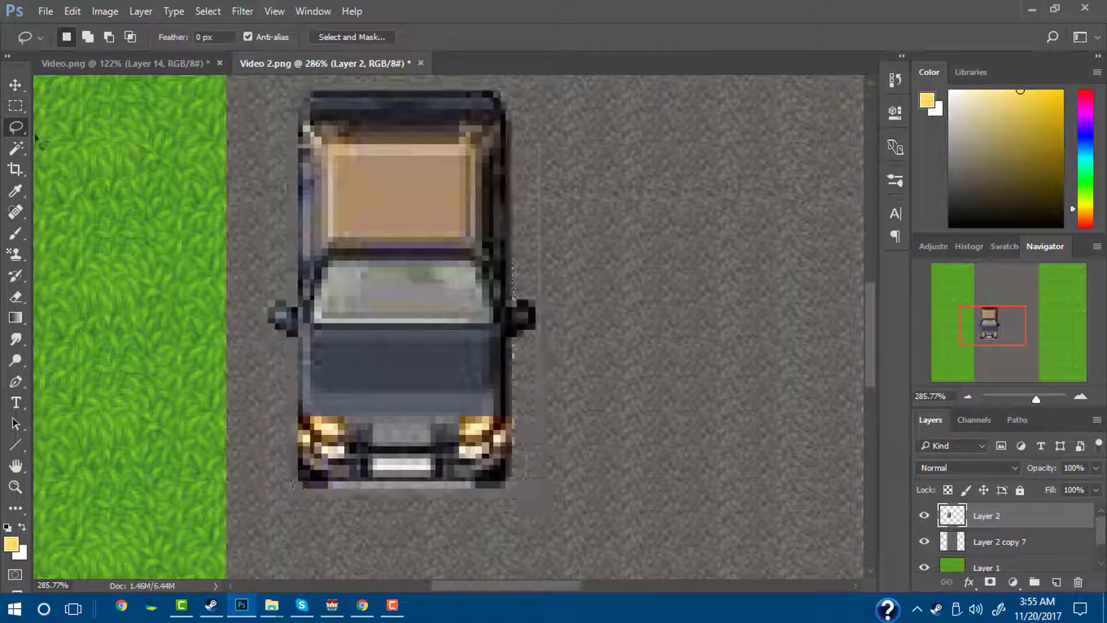
Erase the leftover shadow edges around the car's right side, bottom and left side with an 18 px soft eraser
click(17, 297)
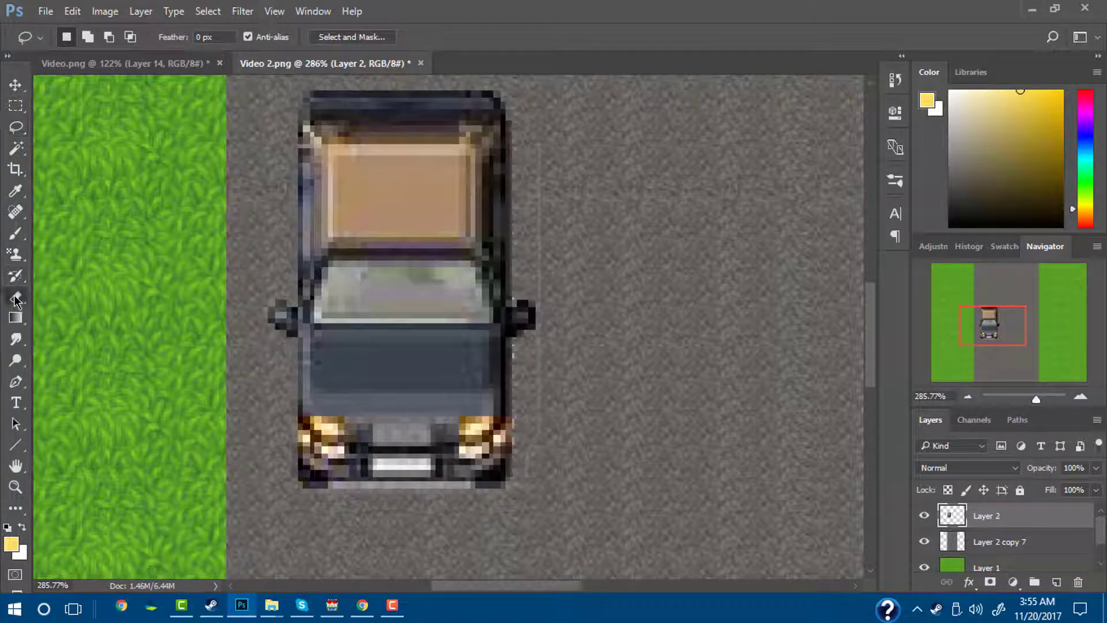
right_click(710, 257)
click(747, 240)
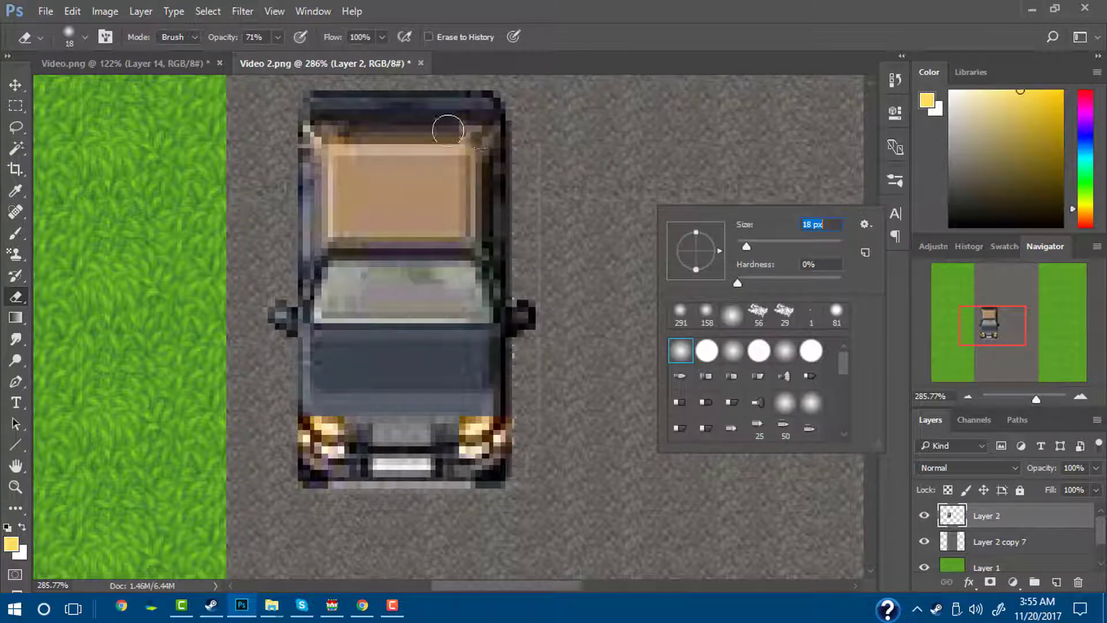
drag(538, 123, 538, 232)
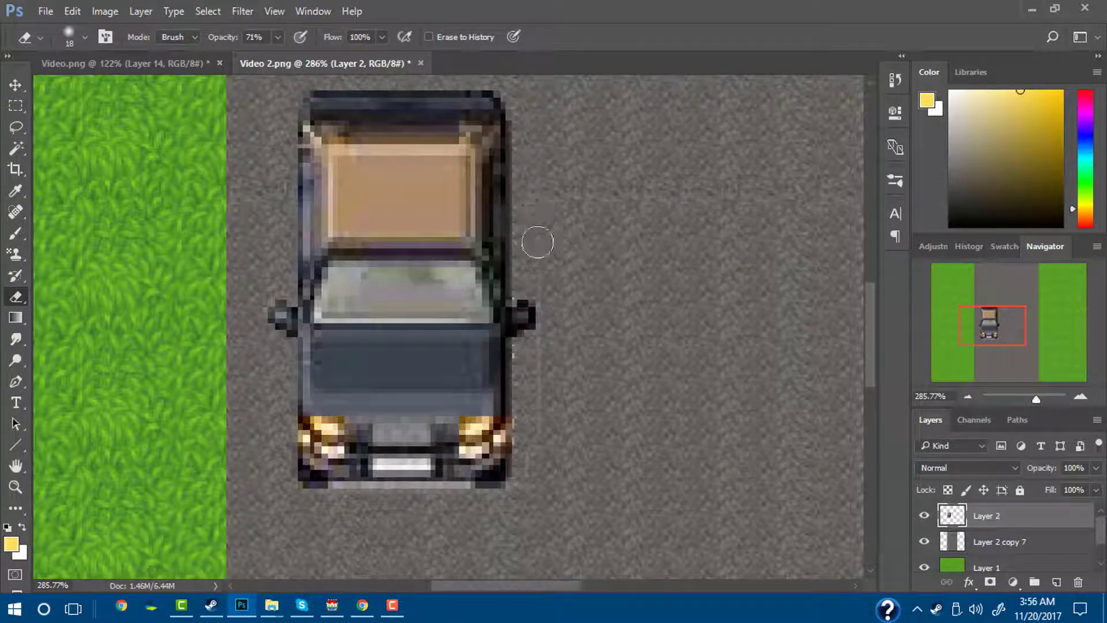
drag(545, 250, 537, 241)
mouse_move(542, 351)
mouse_down()
mouse_move(524, 390)
mouse_move(529, 415)
mouse_up()
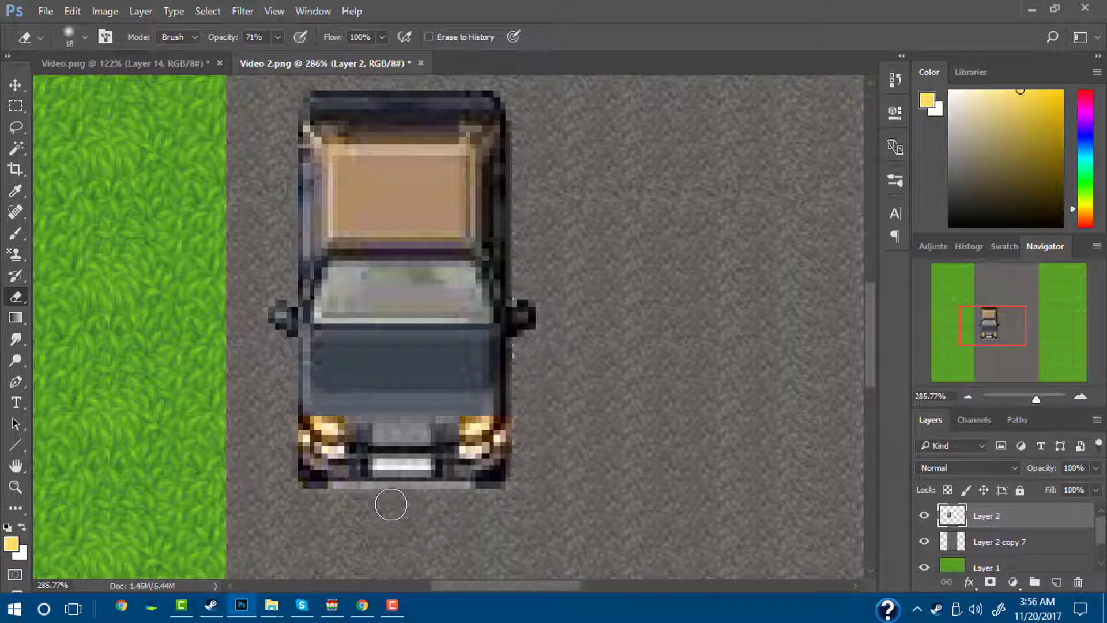
drag(353, 496, 338, 499)
drag(278, 255, 272, 146)
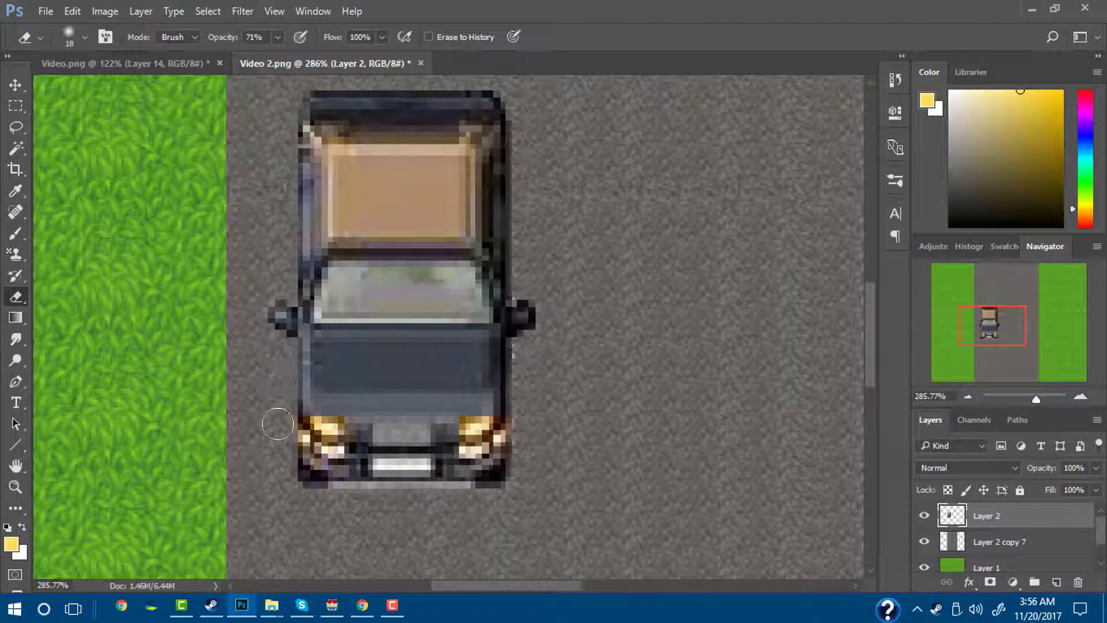
Delete the light strip beneath the car's front bumper using a rectangular selection, and deselect
scroll(268, 396, down, 3)
scroll(268, 395, down, 2)
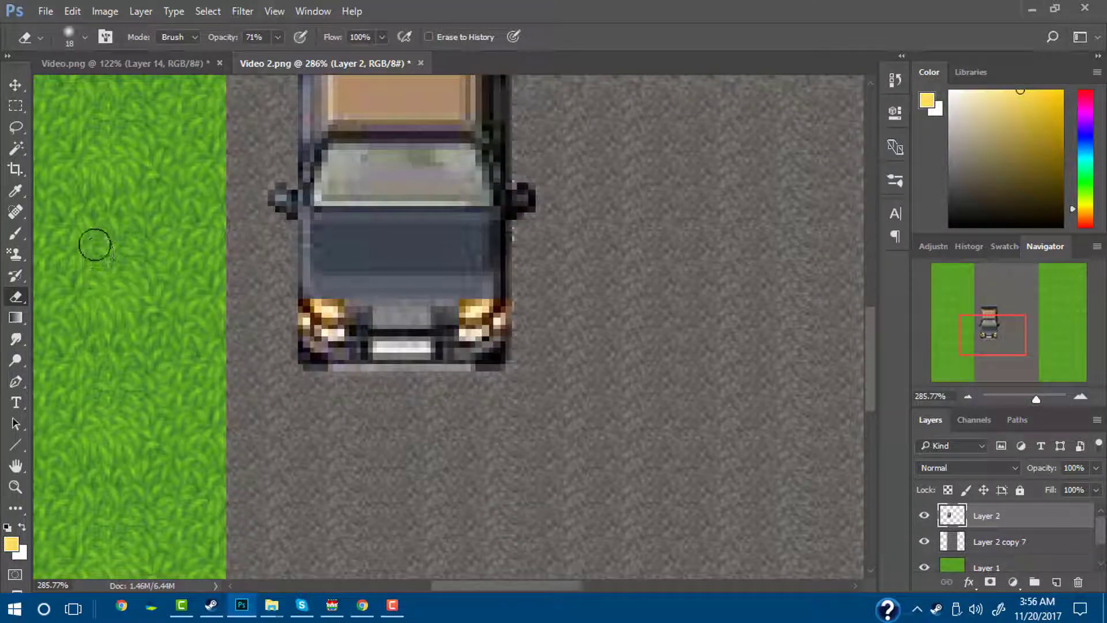
click(15, 106)
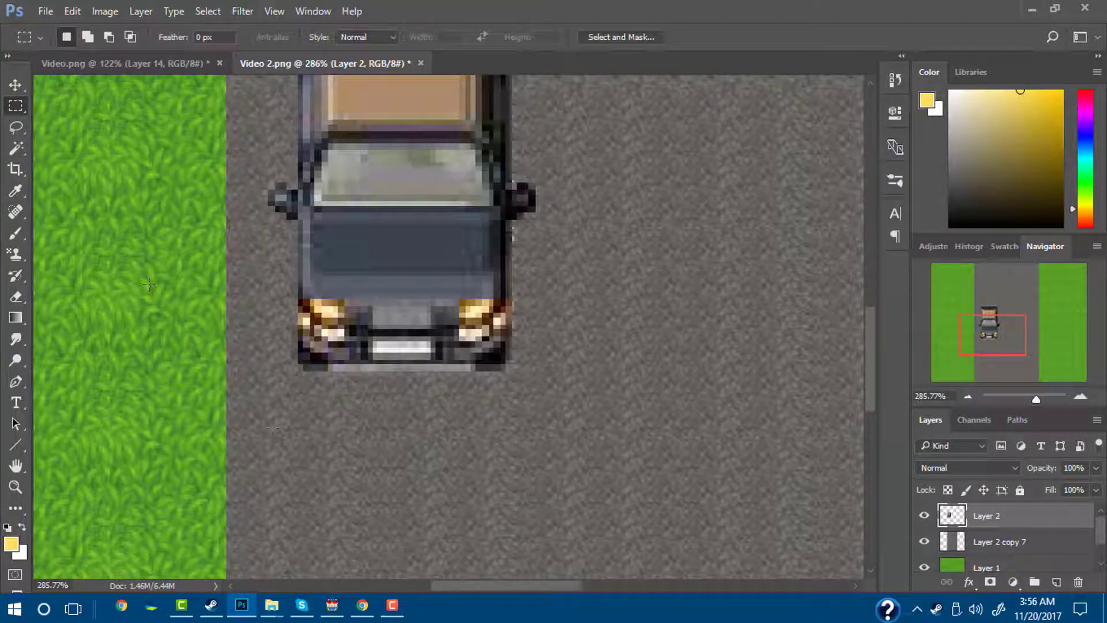
mouse_move(271, 428)
mouse_down()
mouse_move(511, 367)
mouse_move(569, 367)
mouse_up()
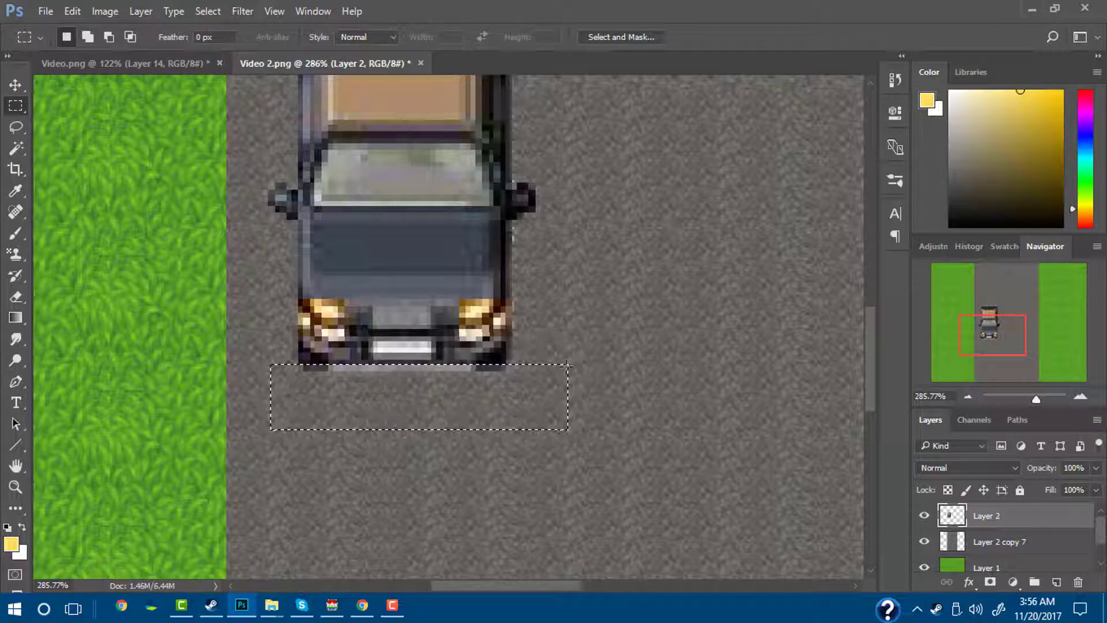
key(Delete)
key(ctrl+d)
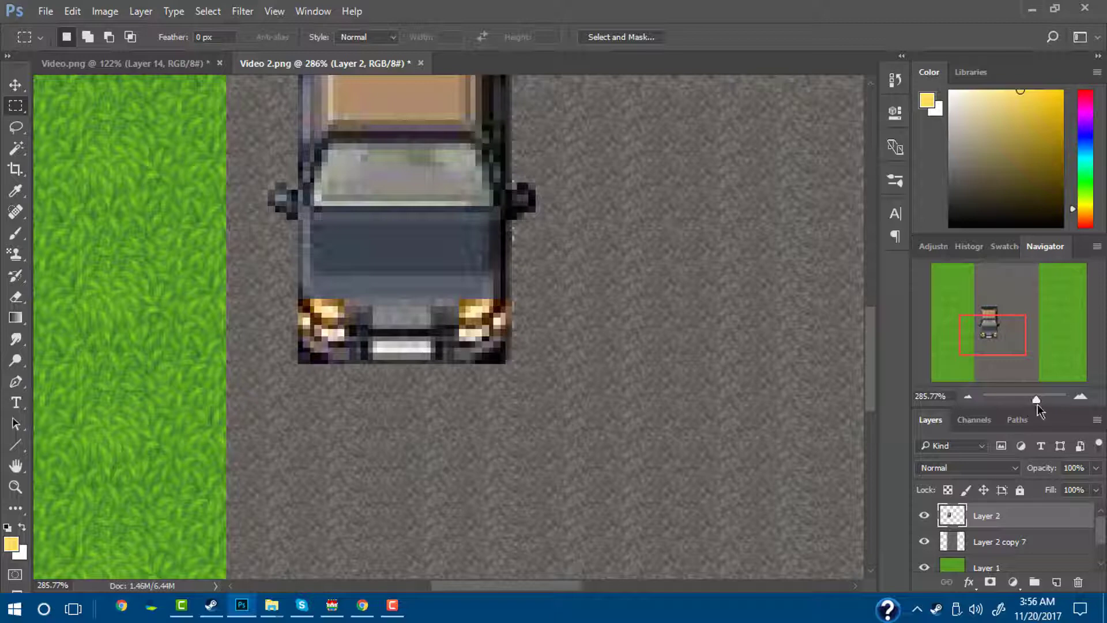
Duplicate the car layer, hide the original, and make the copy the active visible layer
mouse_move(1042, 402)
mouse_down()
mouse_move(1022, 403)
mouse_move(1044, 407)
mouse_up()
drag(1020, 346, 986, 324)
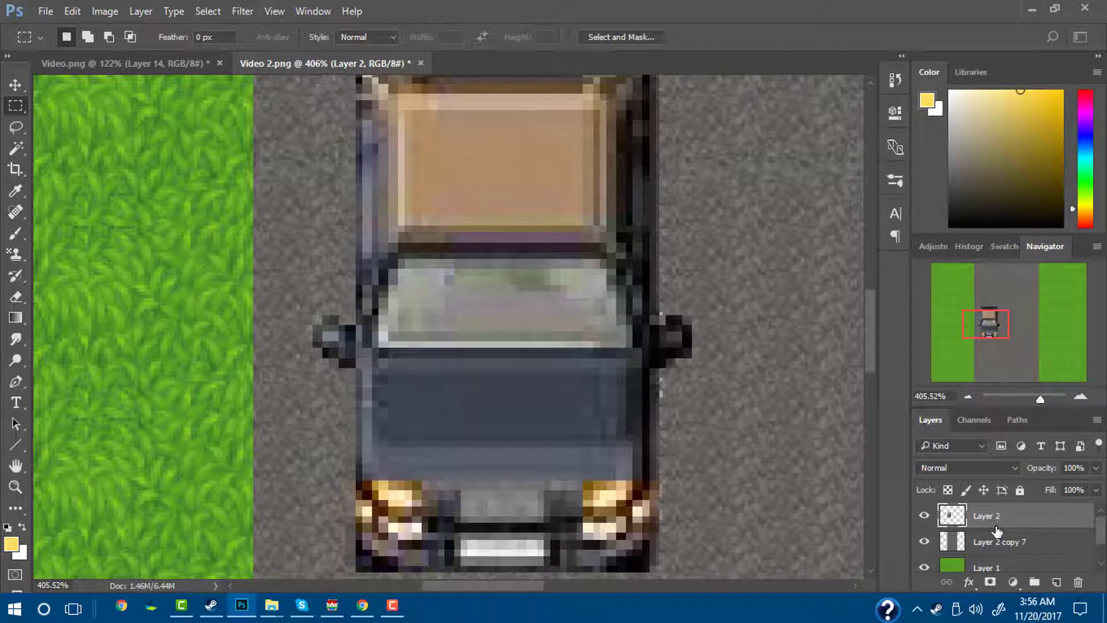
key(ctrl+j)
click(926, 544)
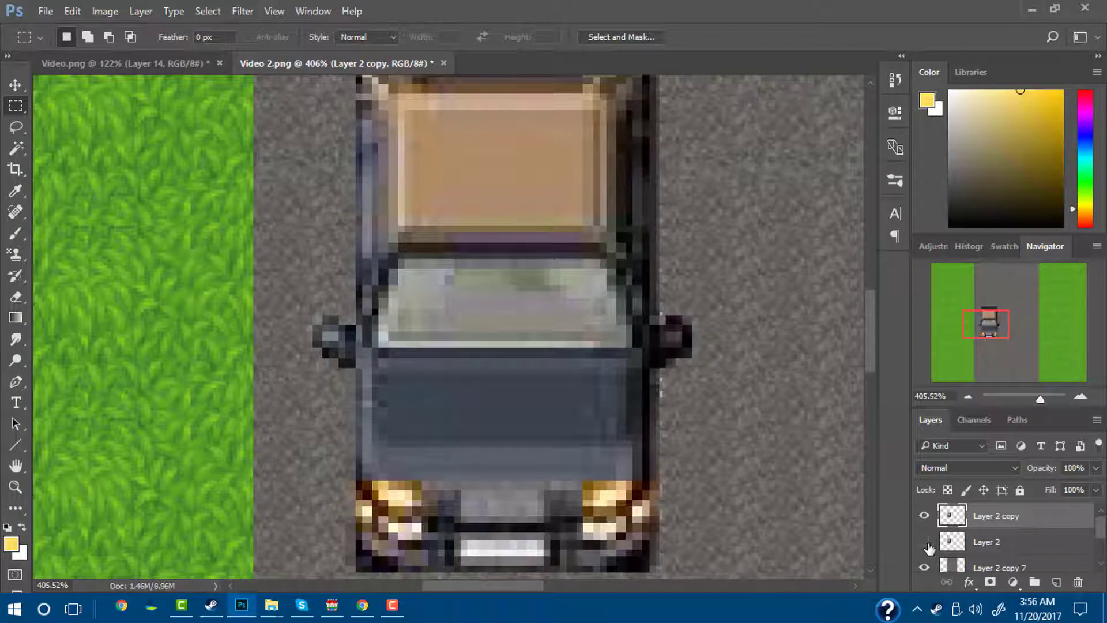
click(992, 547)
click(981, 521)
click(1029, 395)
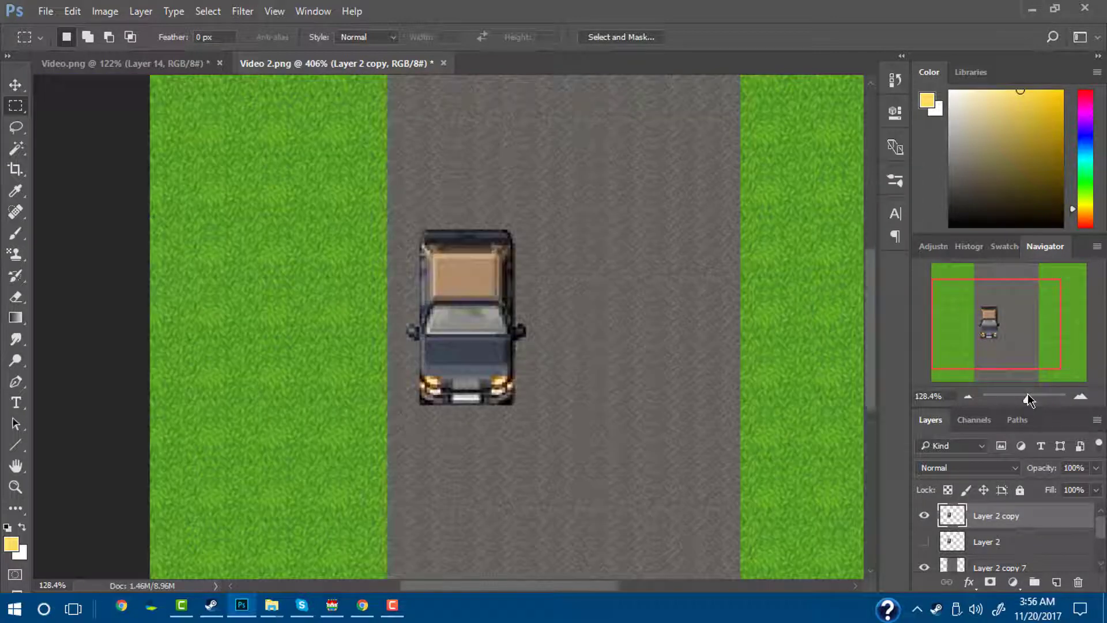
click(924, 515)
click(923, 518)
Select the windshield on the car copy with the Magic Wand, adding the unselected dark patch inside the glass
drag(1030, 395, 1027, 394)
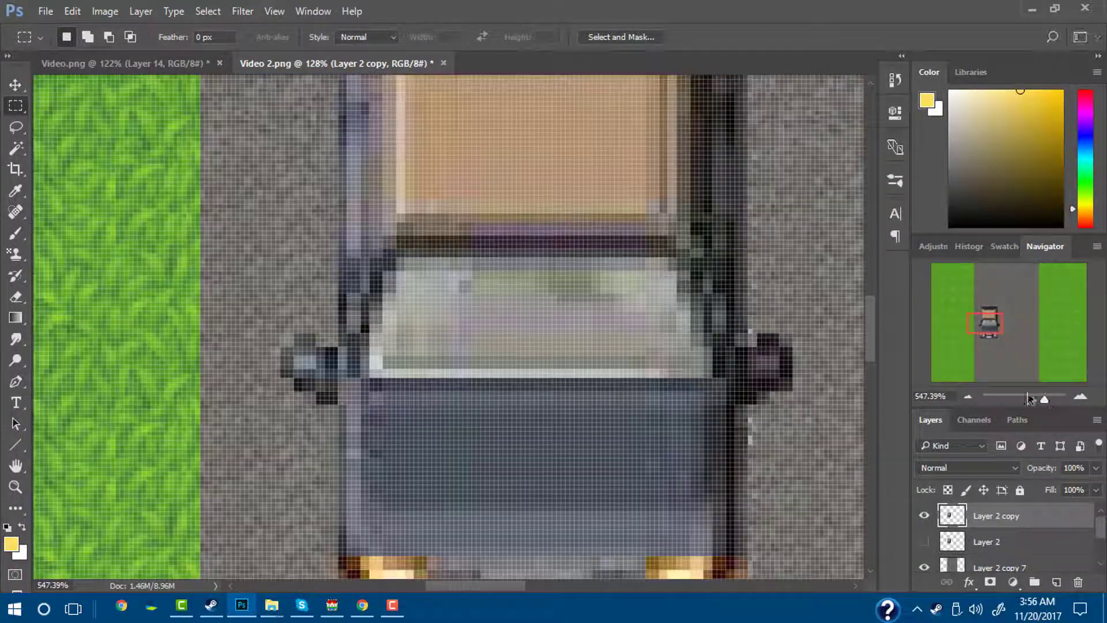
click(16, 151)
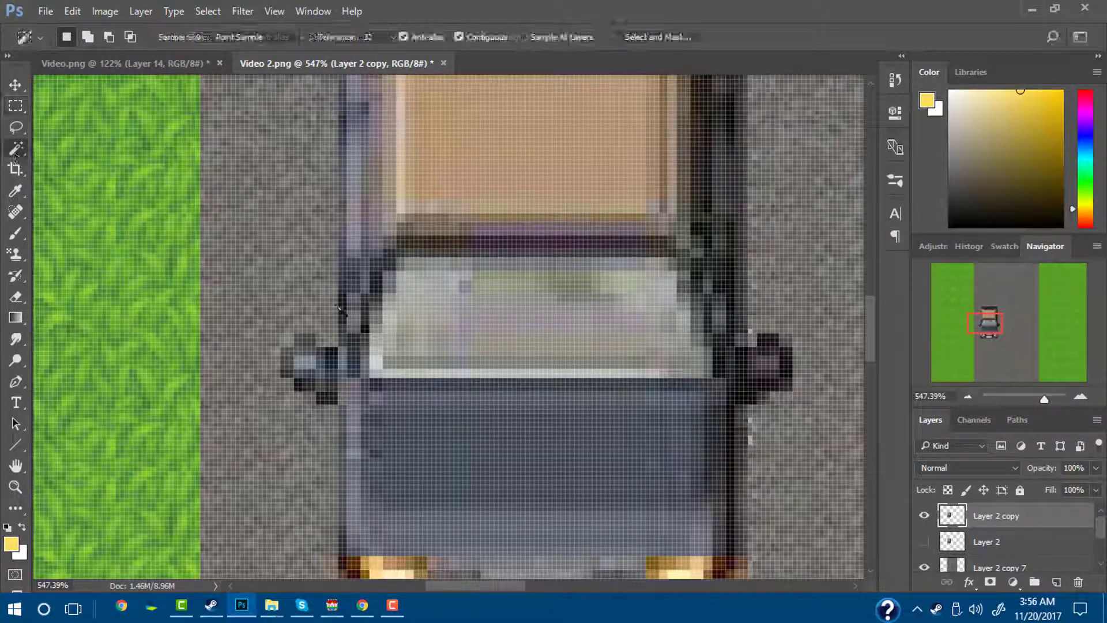
click(506, 302)
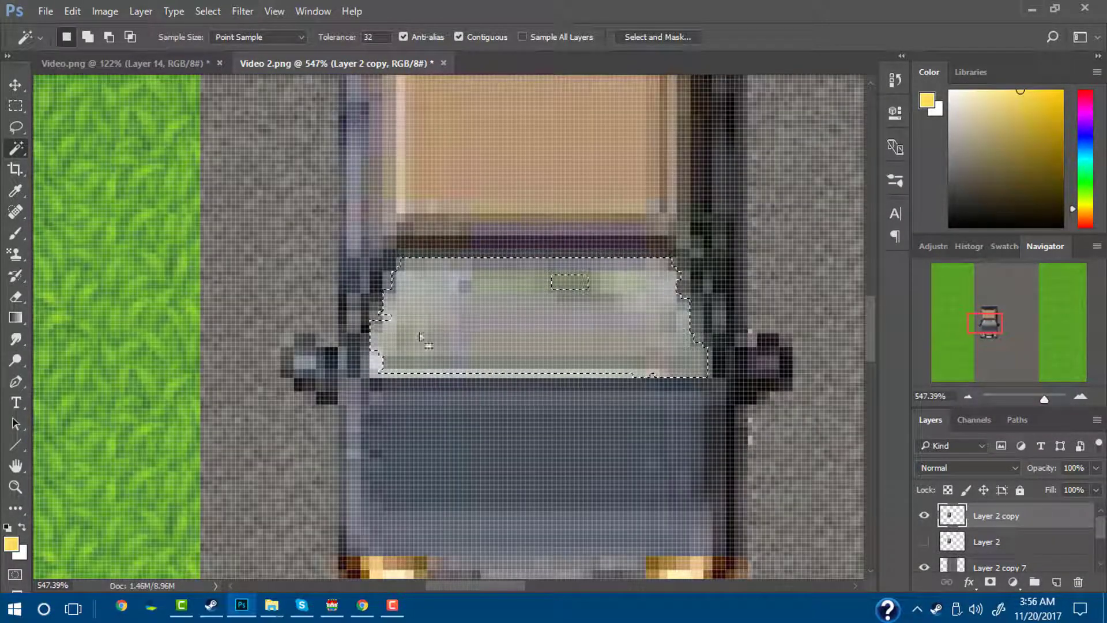
shift+click(564, 284)
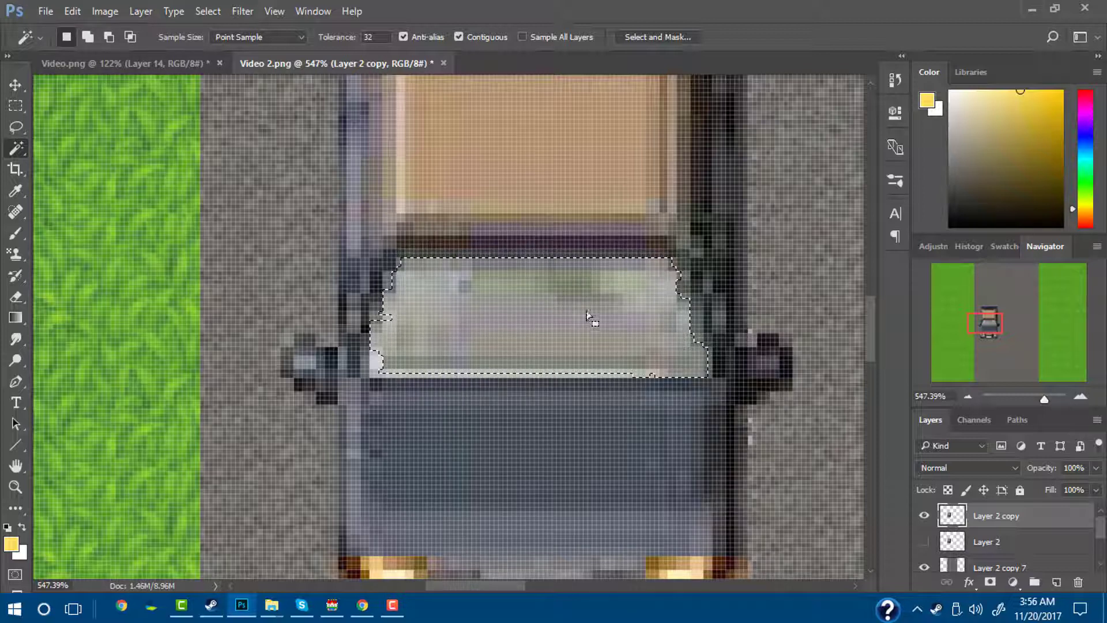
Delete the selected windshield glass from the car copy and clear the selection with the Lasso tool active
key(Delete)
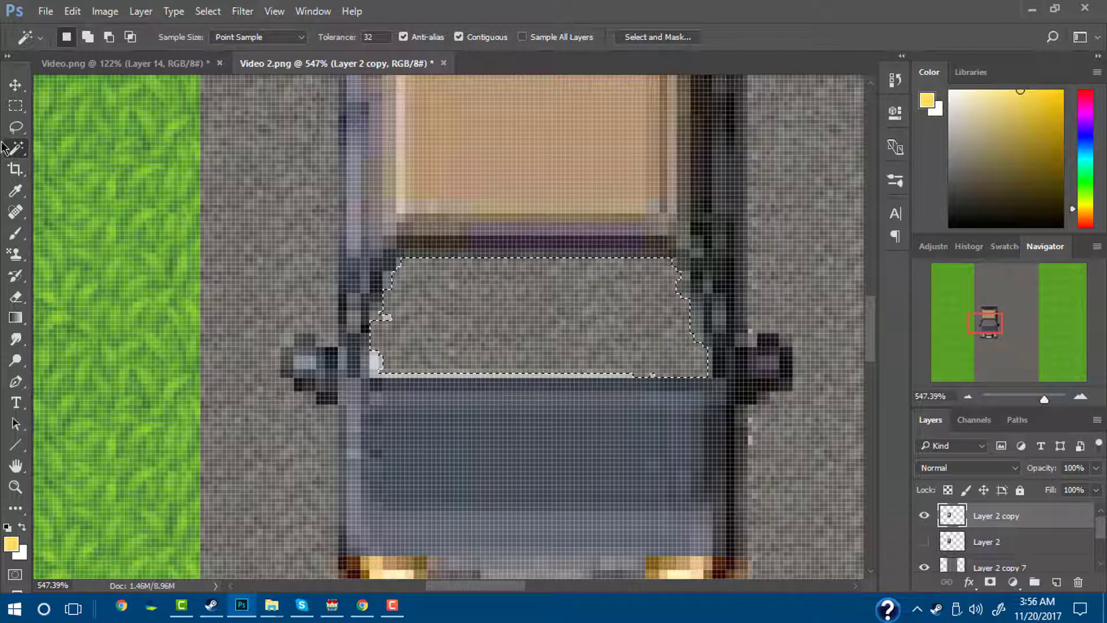
click(16, 127)
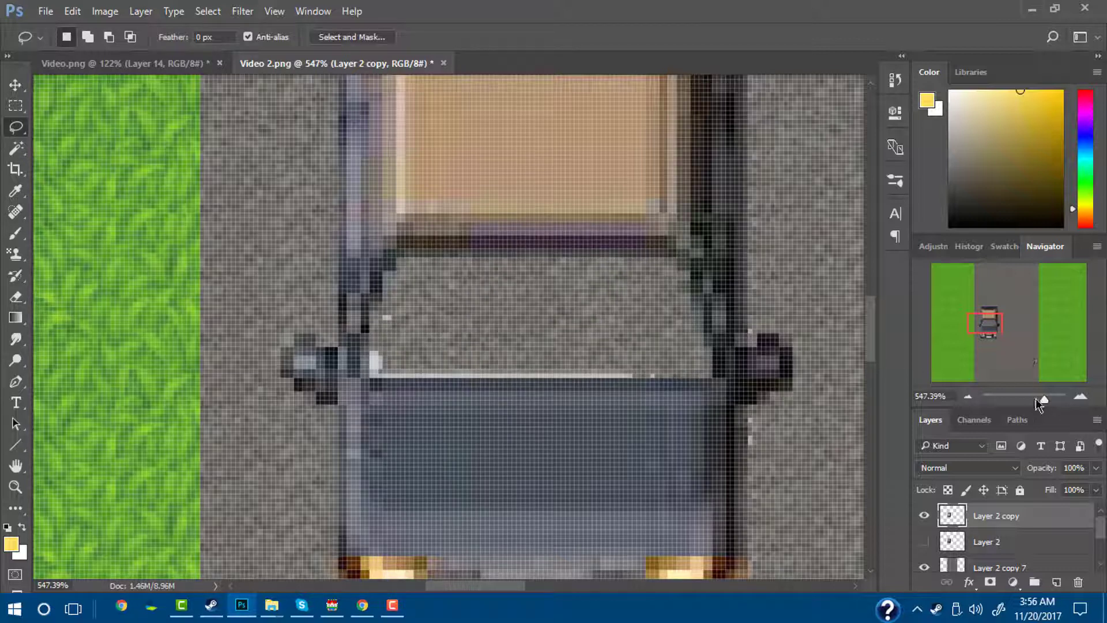
drag(1037, 398, 1044, 397)
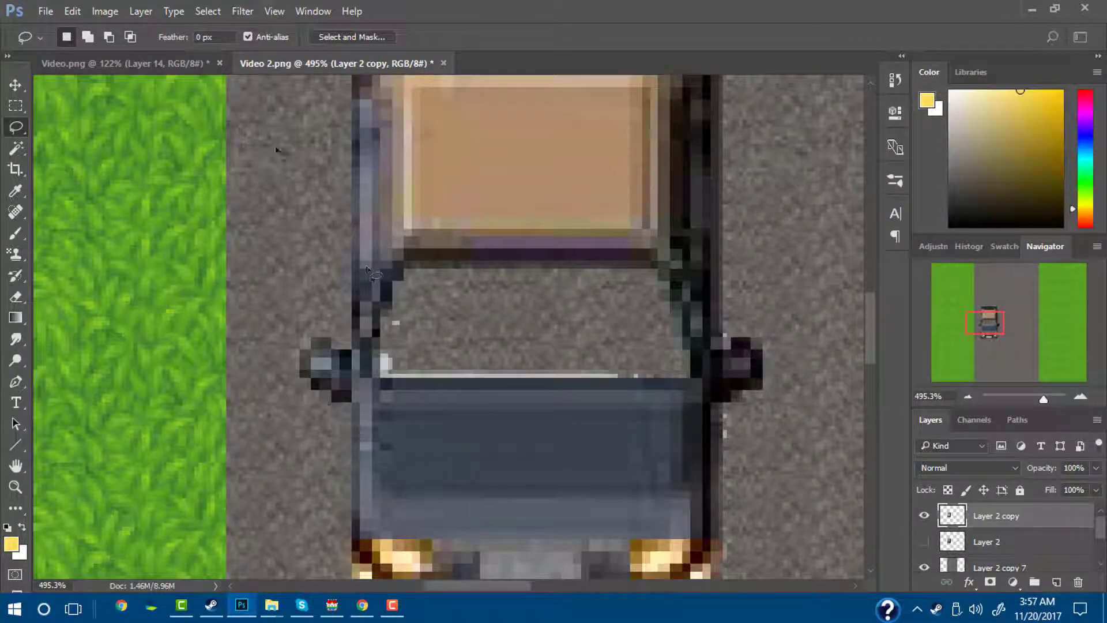
Copy the white-haired character from Video.png into Video 2.png, beneath the car copy layer, inside the left half of the windshield opening
click(179, 58)
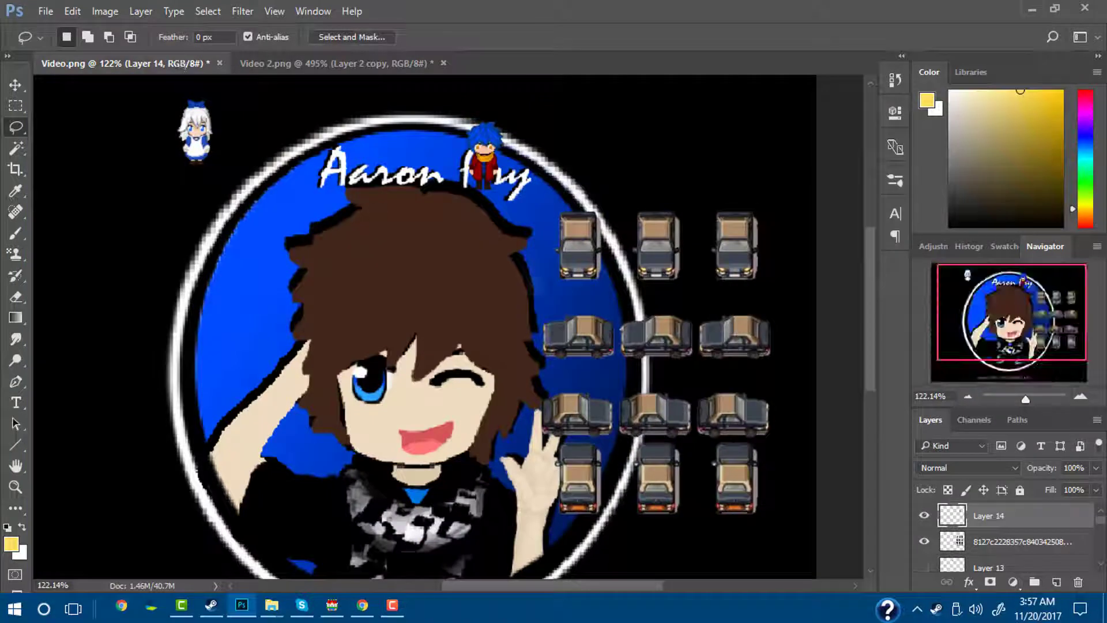
click(14, 86)
drag(197, 143, 431, 331)
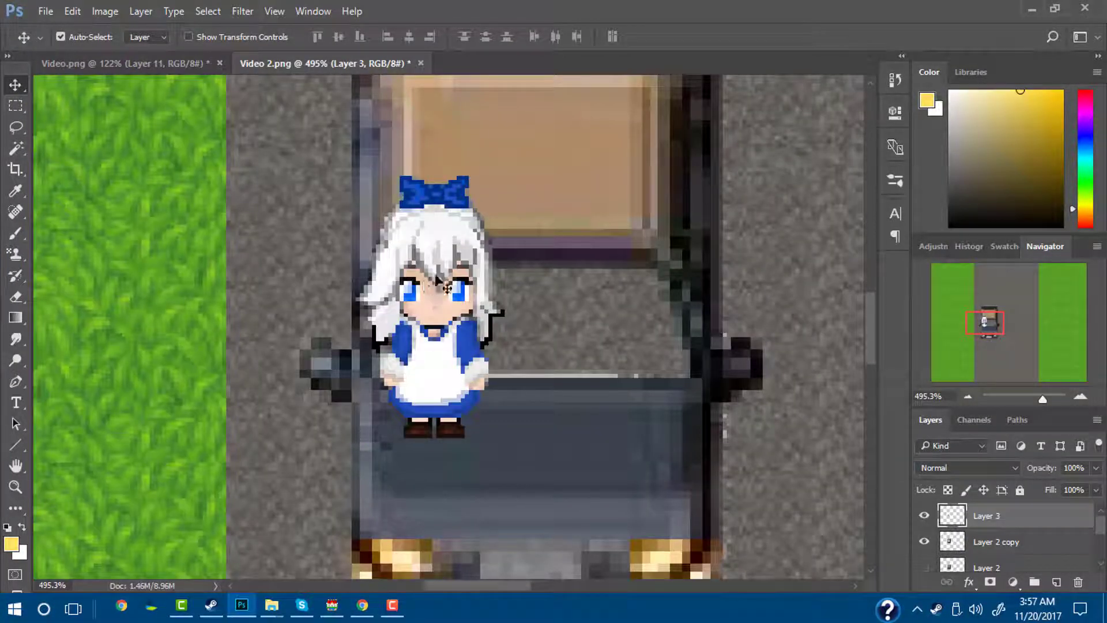
drag(434, 275, 444, 288)
drag(990, 532, 984, 549)
drag(456, 311, 455, 333)
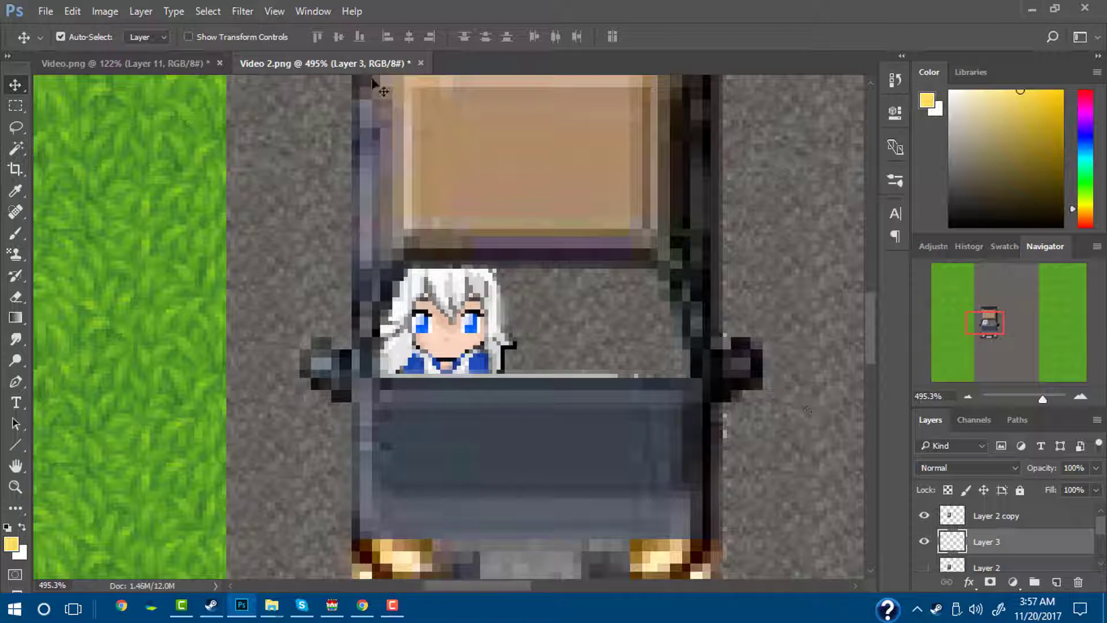
Copy the blue-haired character from Video.png into Video 2.png, beneath the car copy layer, inside the right half of the windshield opening
click(187, 65)
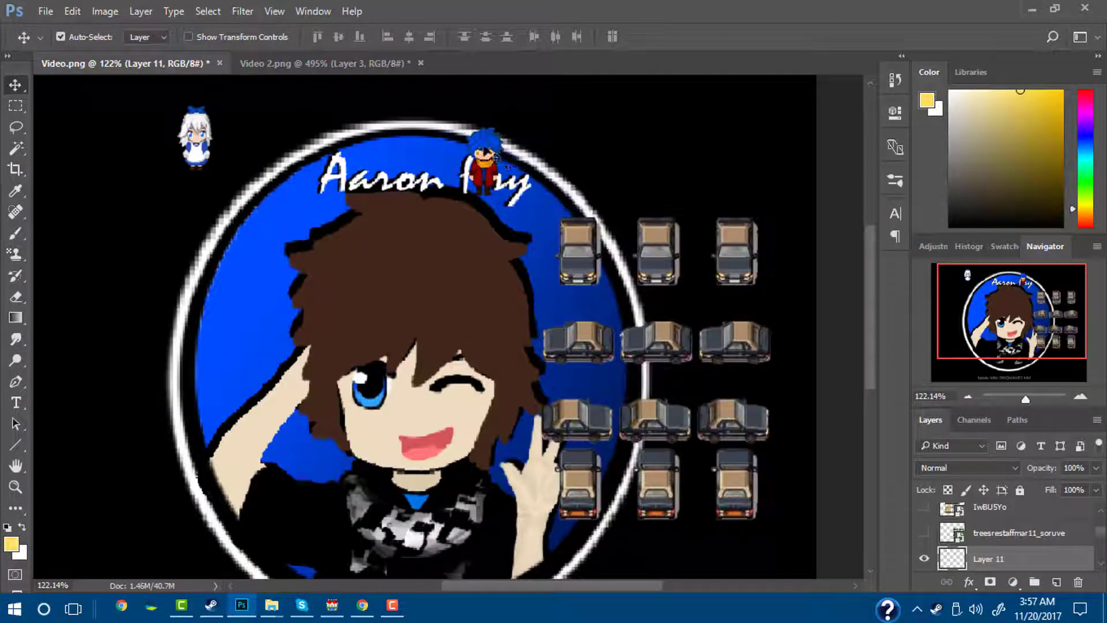
drag(496, 157, 595, 272)
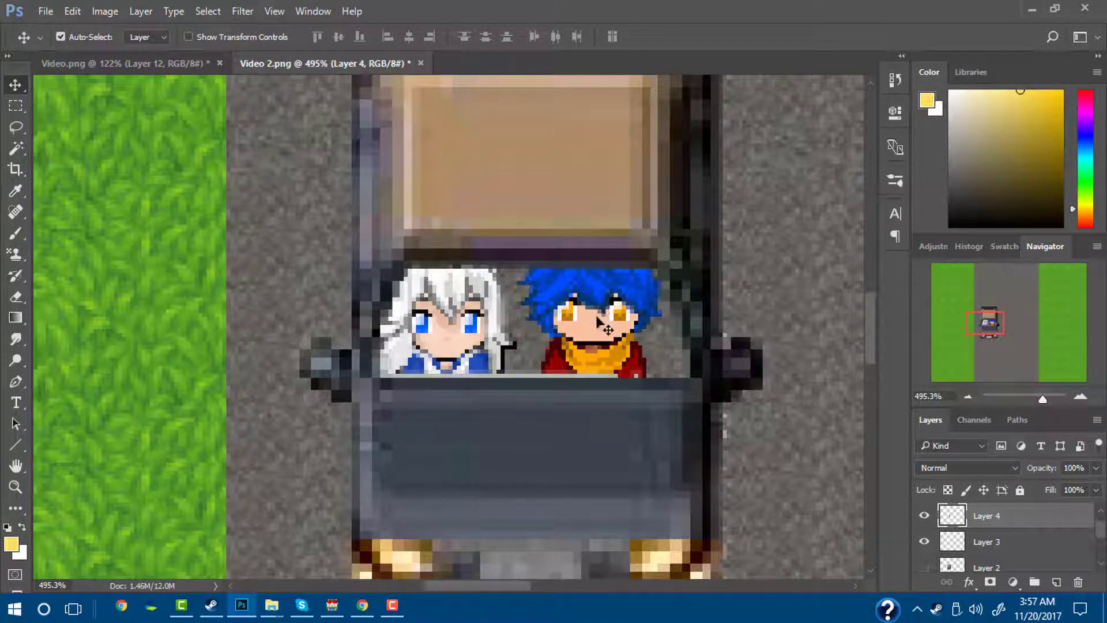
drag(1043, 399, 1043, 396)
drag(991, 311, 995, 314)
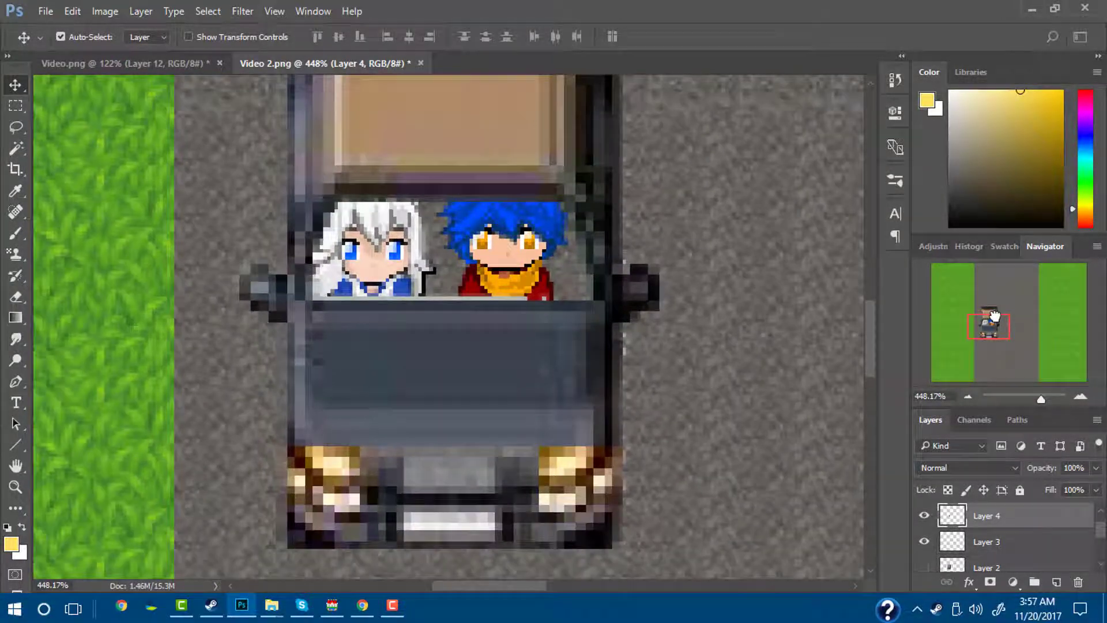
mouse_move(509, 252)
mouse_down()
mouse_move(526, 253)
mouse_move(510, 252)
mouse_up()
Move the white-haired character slightly up in the windshield opening and check its placement by toggling its layer's visibility
drag(1044, 395, 1048, 398)
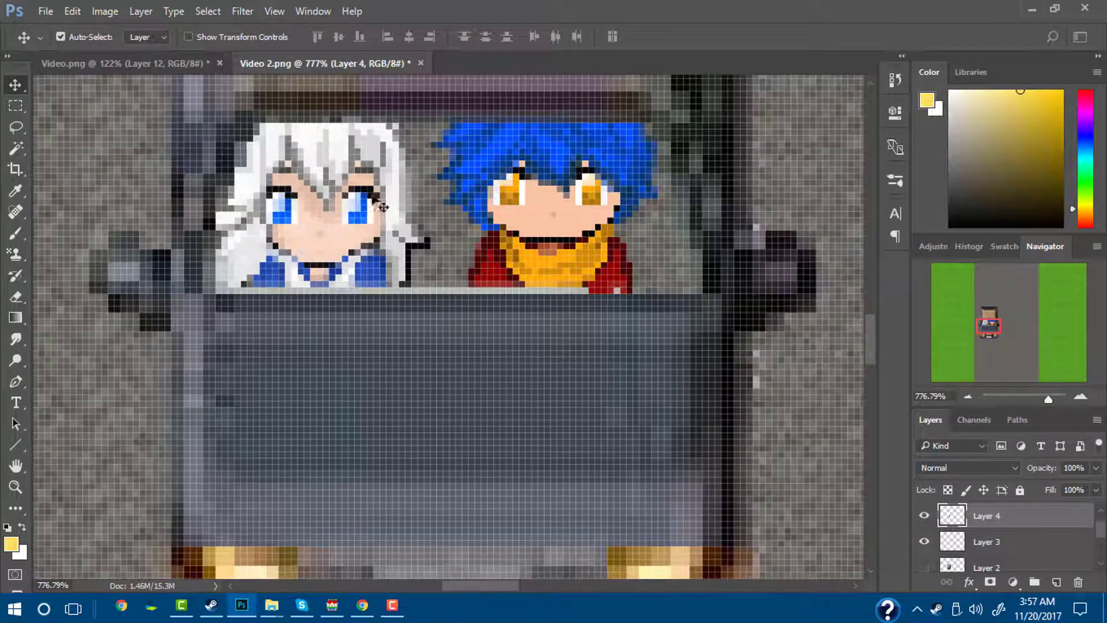
click(312, 221)
mouse_move(312, 221)
mouse_down()
mouse_move(337, 208)
mouse_move(312, 203)
mouse_up()
drag(1039, 396, 321, 267)
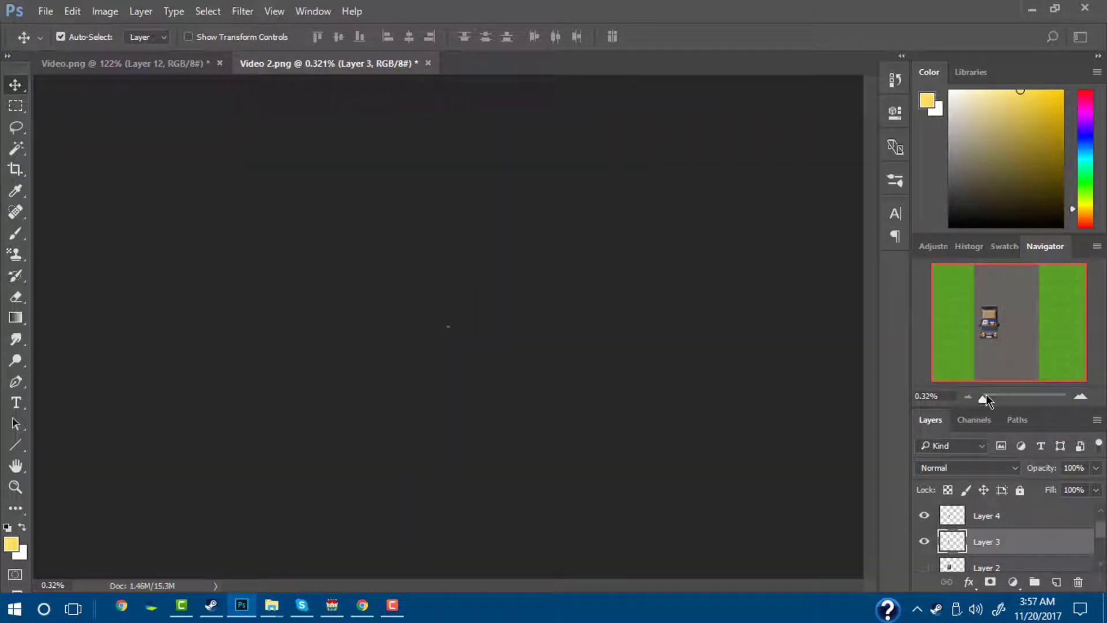
drag(987, 399, 1031, 398)
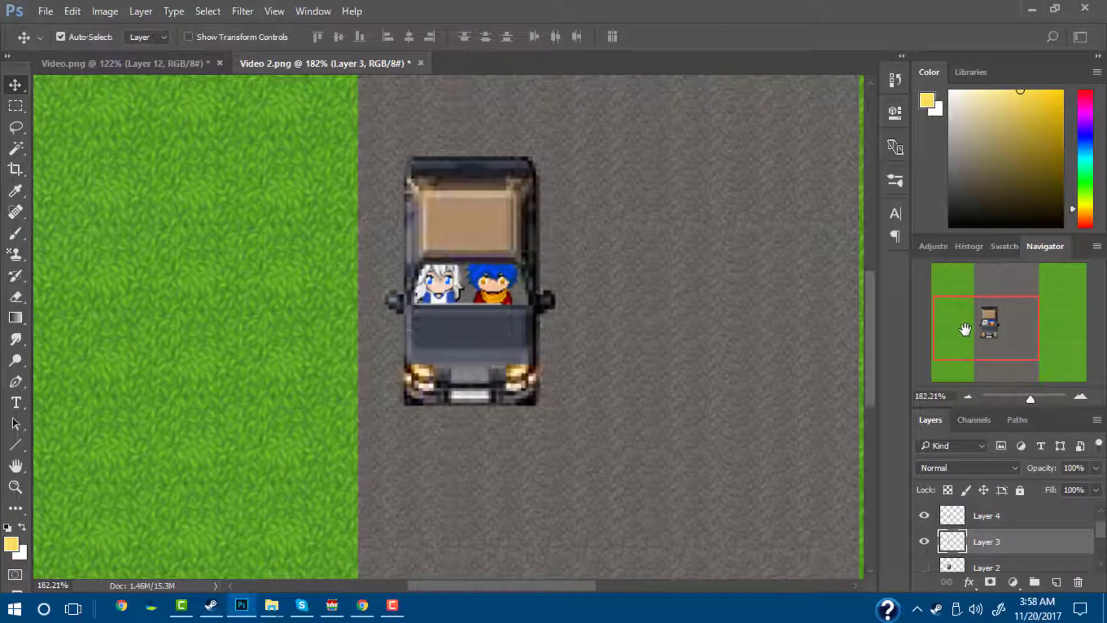
mouse_move(975, 330)
mouse_down()
mouse_move(986, 329)
mouse_move(974, 330)
mouse_up()
drag(1032, 399, 1041, 397)
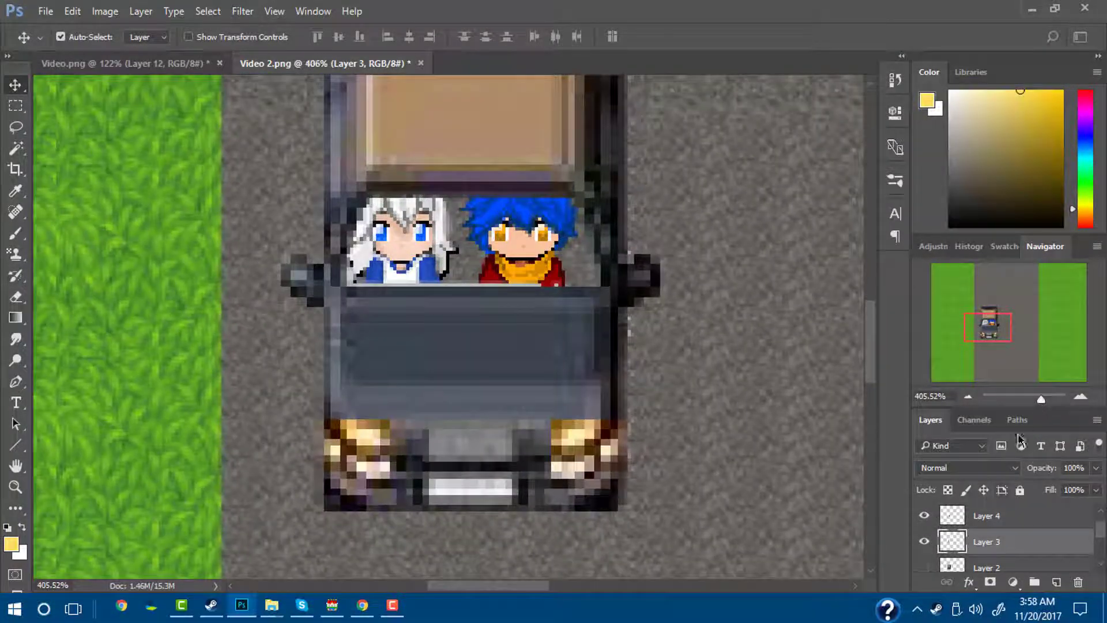
click(926, 543)
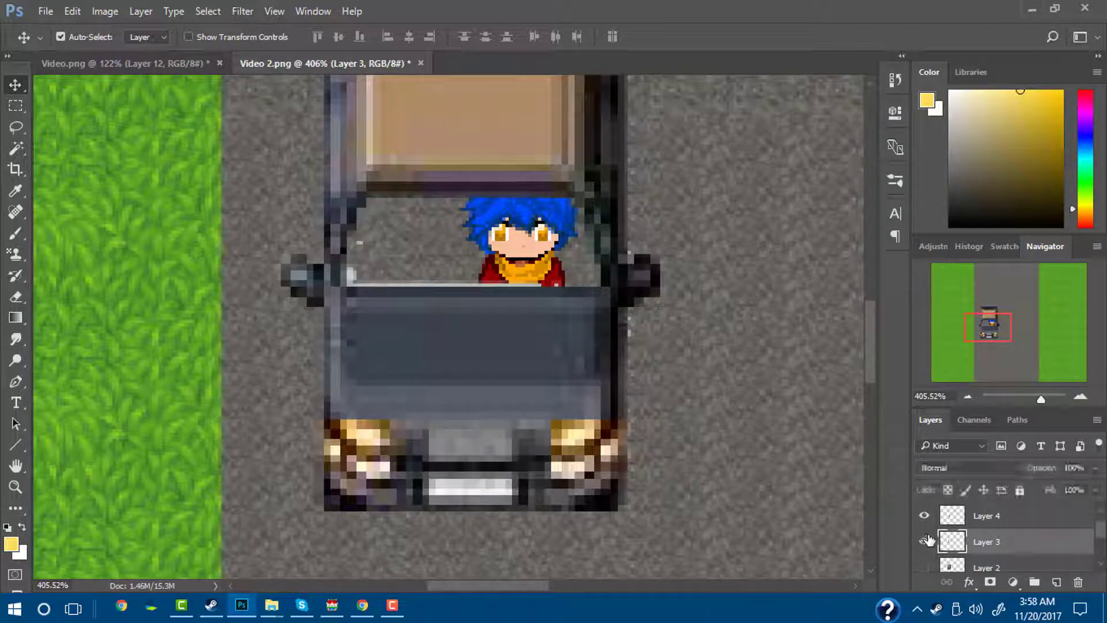
click(927, 542)
Add a new layer directly beneath the car copy, above both characters, and rename it window
scroll(977, 545, up, 1)
click(982, 517)
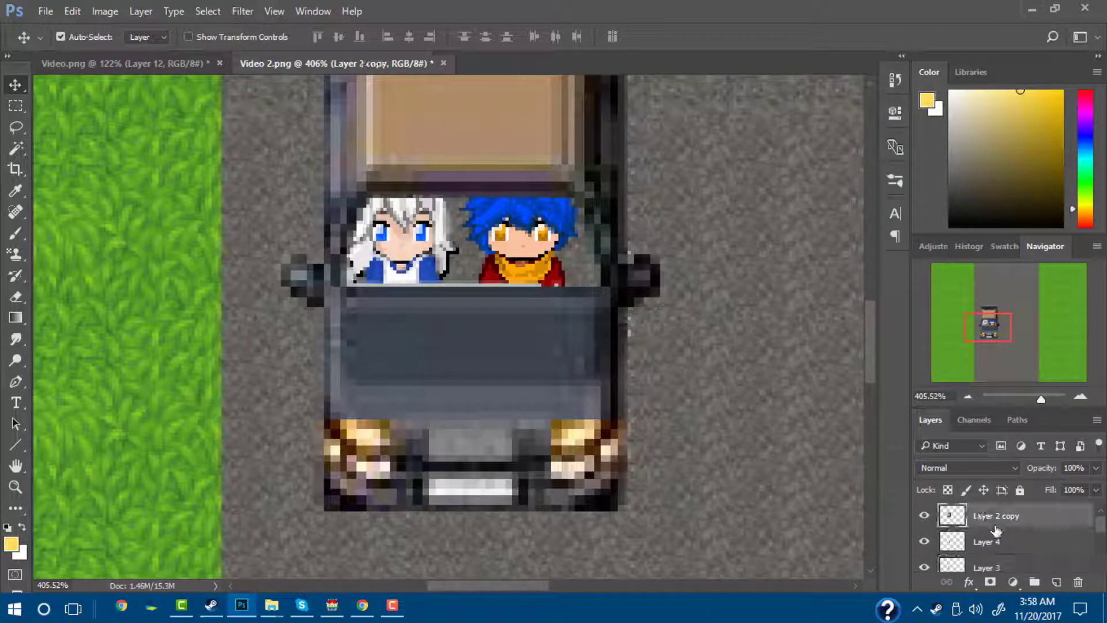
click(1057, 584)
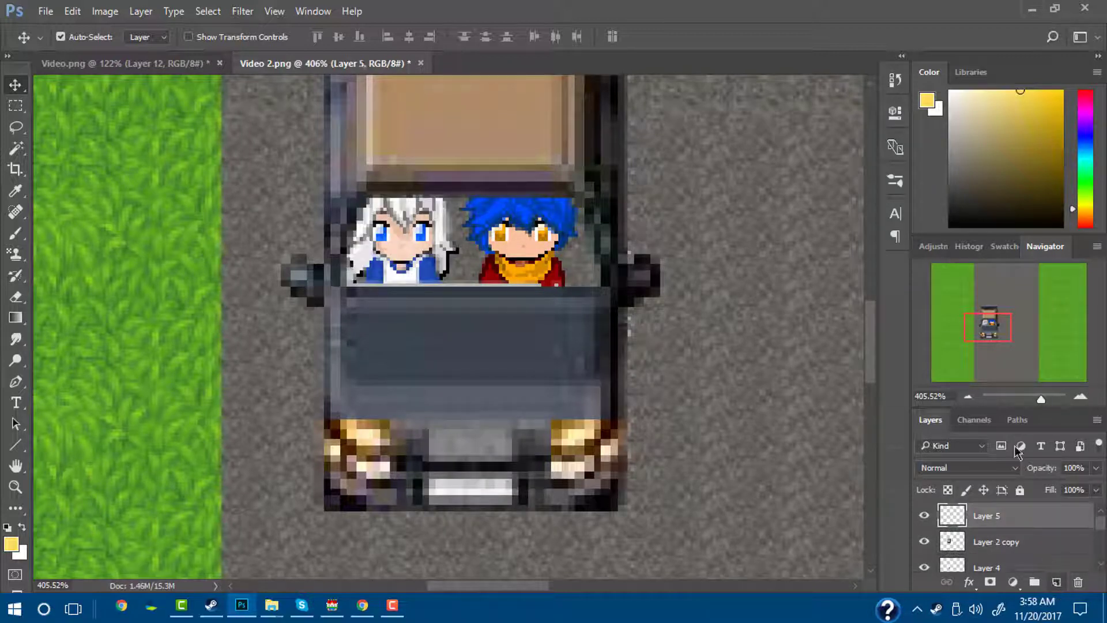
drag(983, 523, 989, 547)
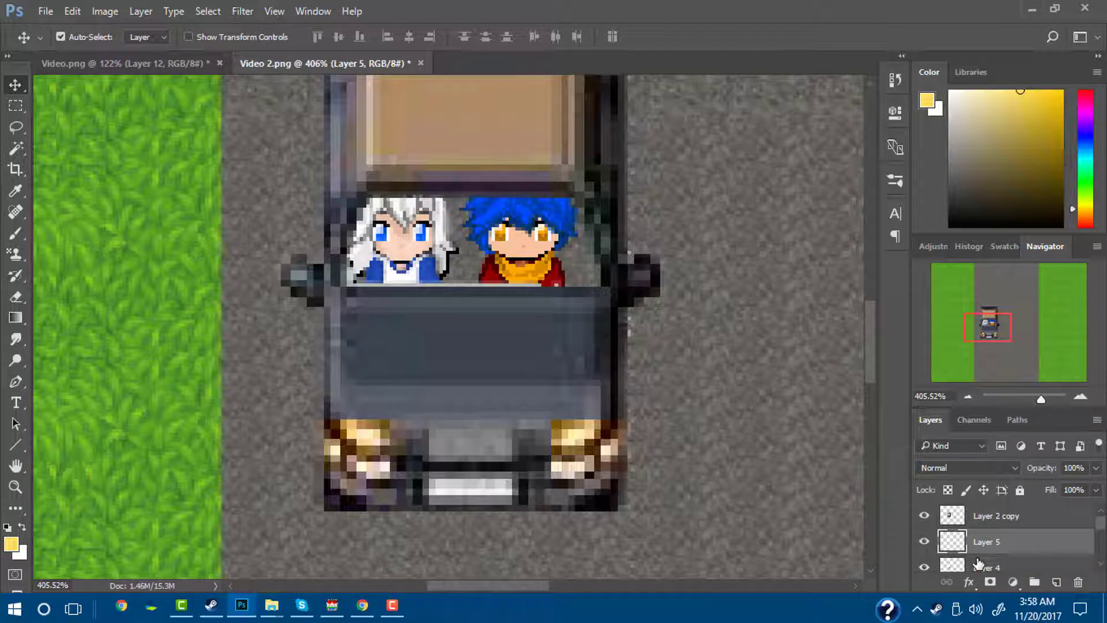
click(976, 568)
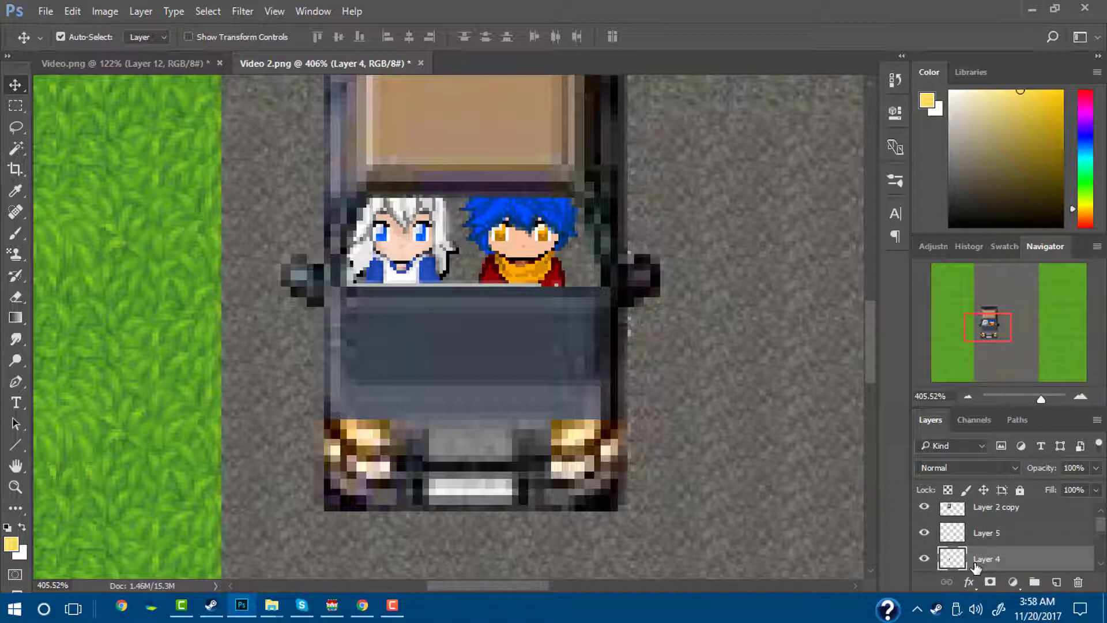
click(984, 537)
double_click(984, 535)
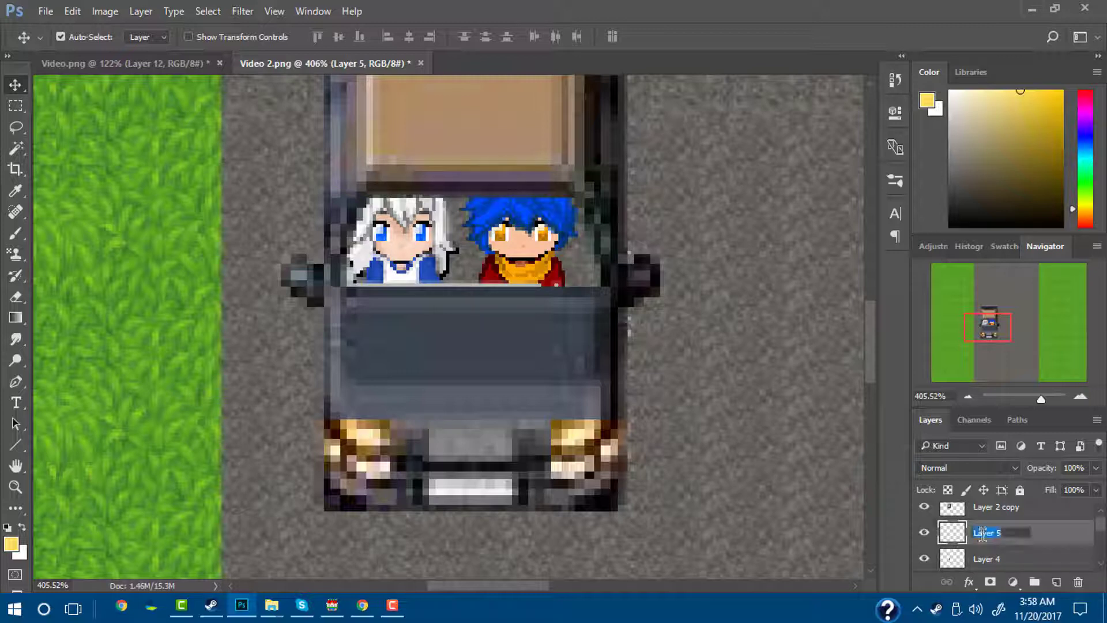
text(window)
key(Return)
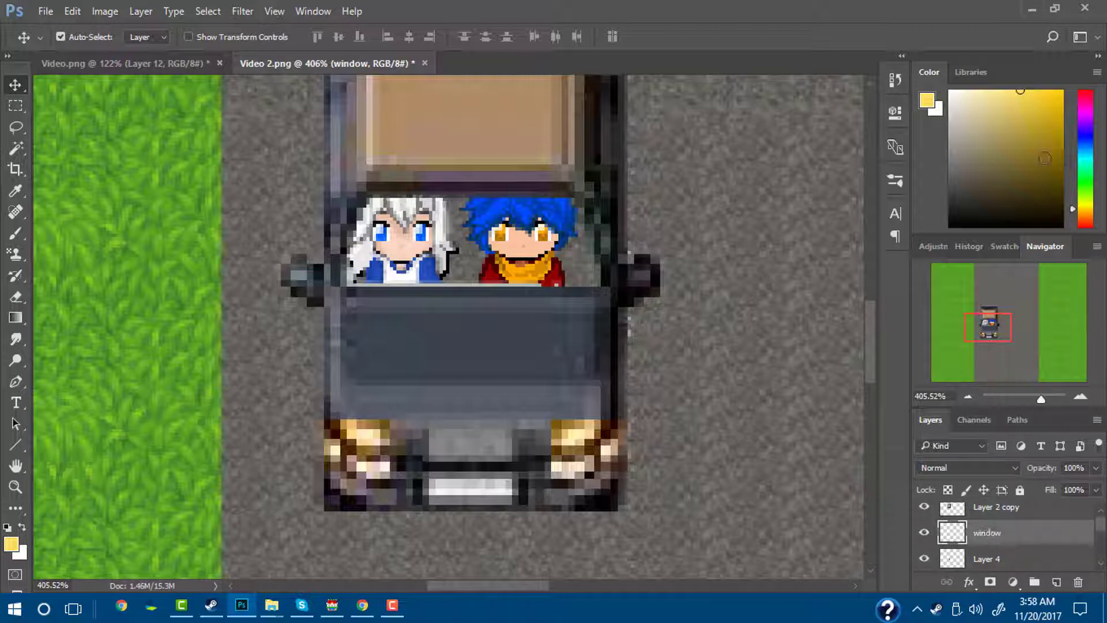
Choose a light cyan foreground color and set up a soft 31 px brush
drag(1075, 134, 1081, 158)
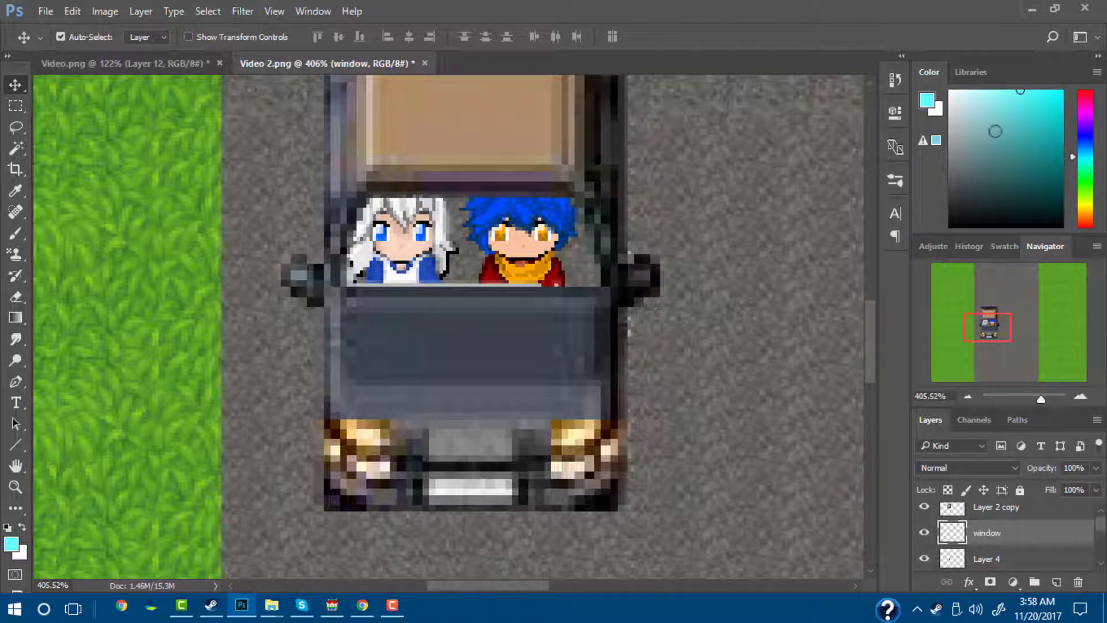
drag(1021, 91, 987, 87)
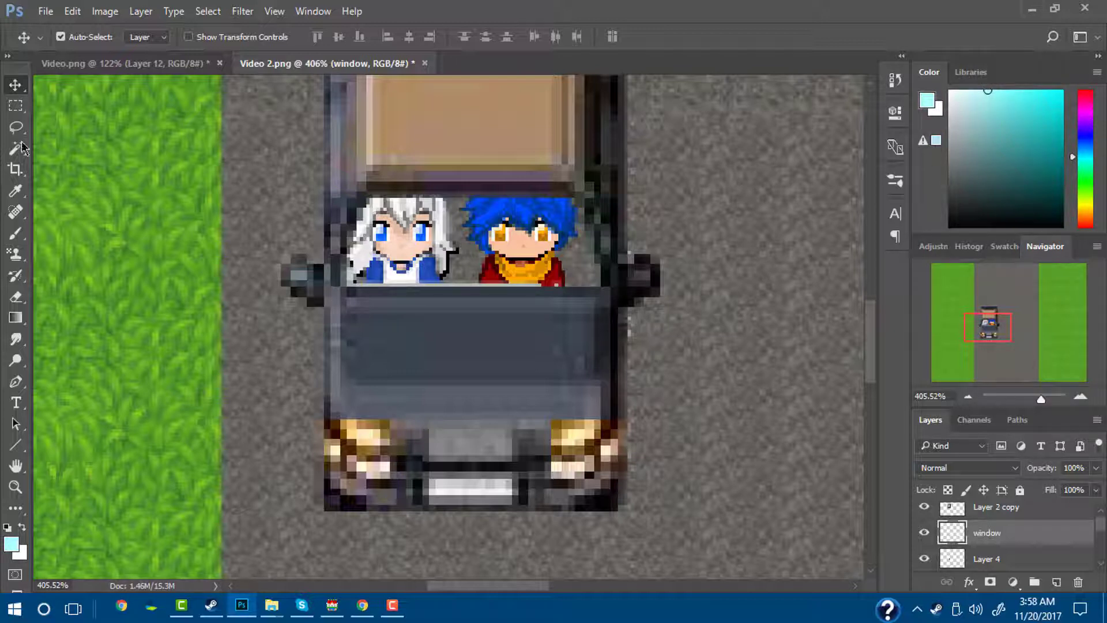
click(16, 233)
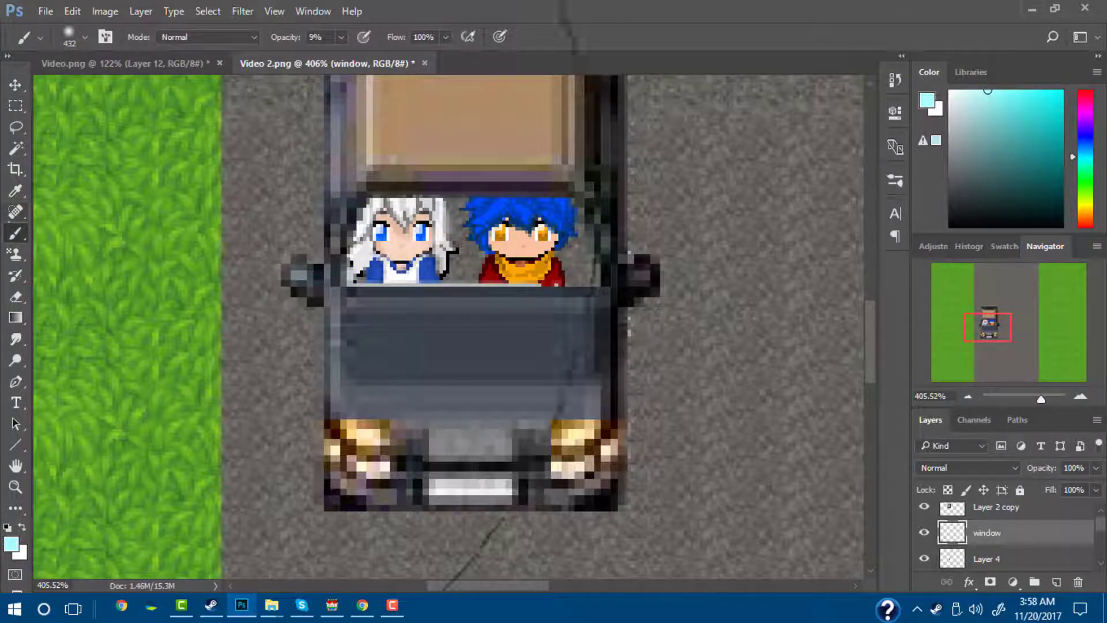
right_click(545, 281)
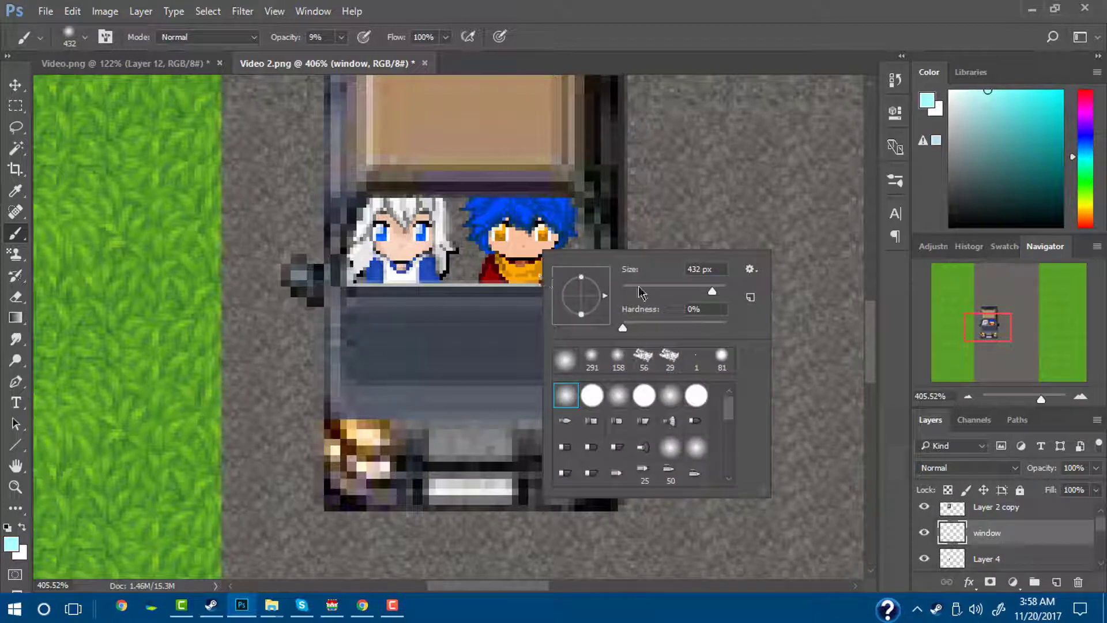
Try tinting the windshield over the characters with the brush at 9% and 21% opacity, and undo the strokes
mouse_move(548, 202)
mouse_down()
mouse_move(564, 272)
mouse_move(558, 264)
mouse_up()
key(ctrl+z)
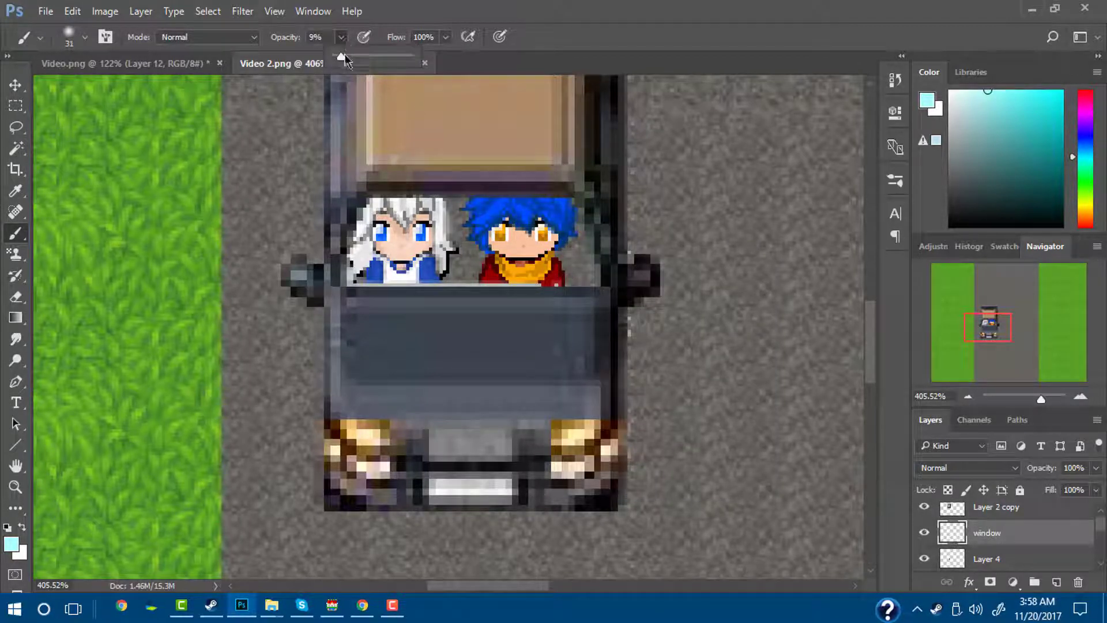
drag(389, 59, 351, 60)
mouse_move(485, 202)
mouse_down()
mouse_move(455, 289)
mouse_move(557, 217)
mouse_move(560, 255)
mouse_up()
key(ctrl+z)
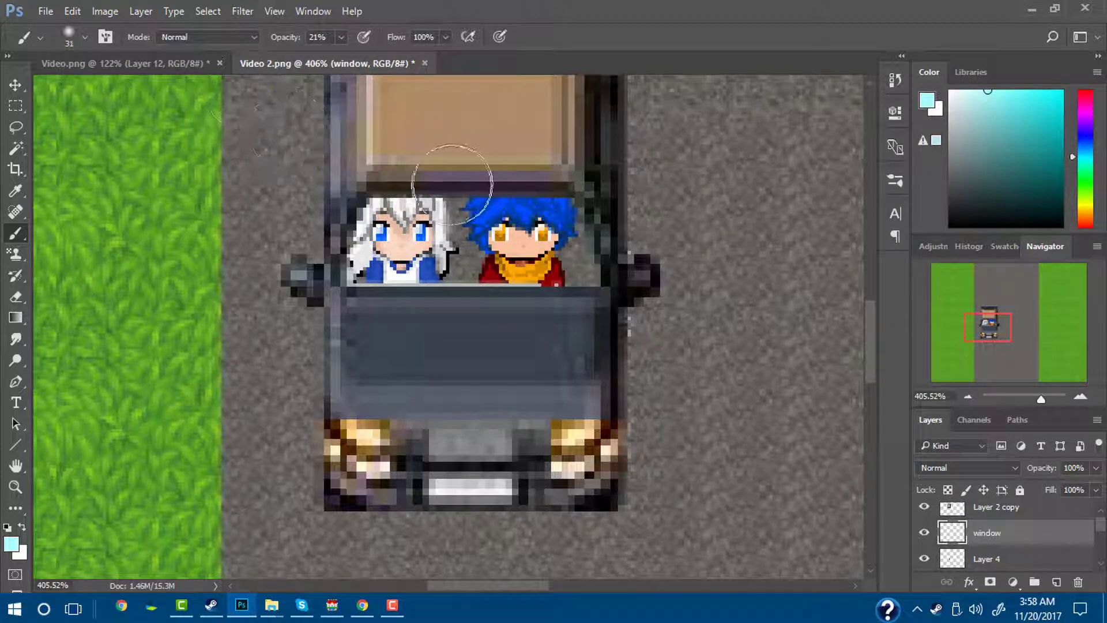
mouse_move(383, 204)
mouse_down()
mouse_move(383, 277)
mouse_move(385, 214)
mouse_move(408, 268)
mouse_move(441, 245)
mouse_up()
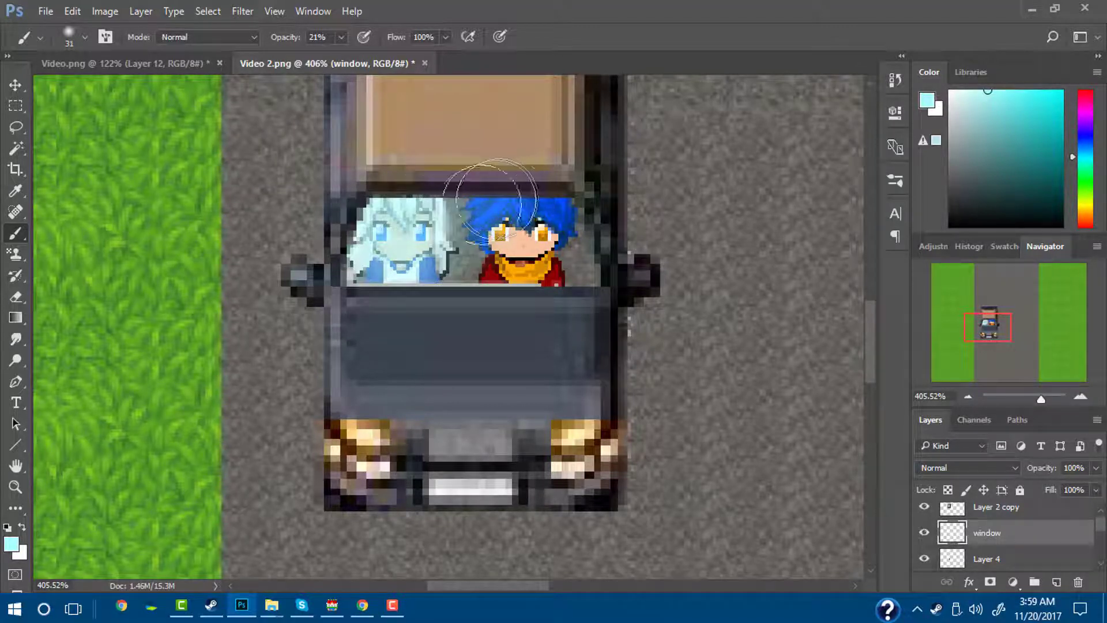
key(ctrl+alt+z)
key(ctrl+alt+z)
key(ctrl+alt+z)
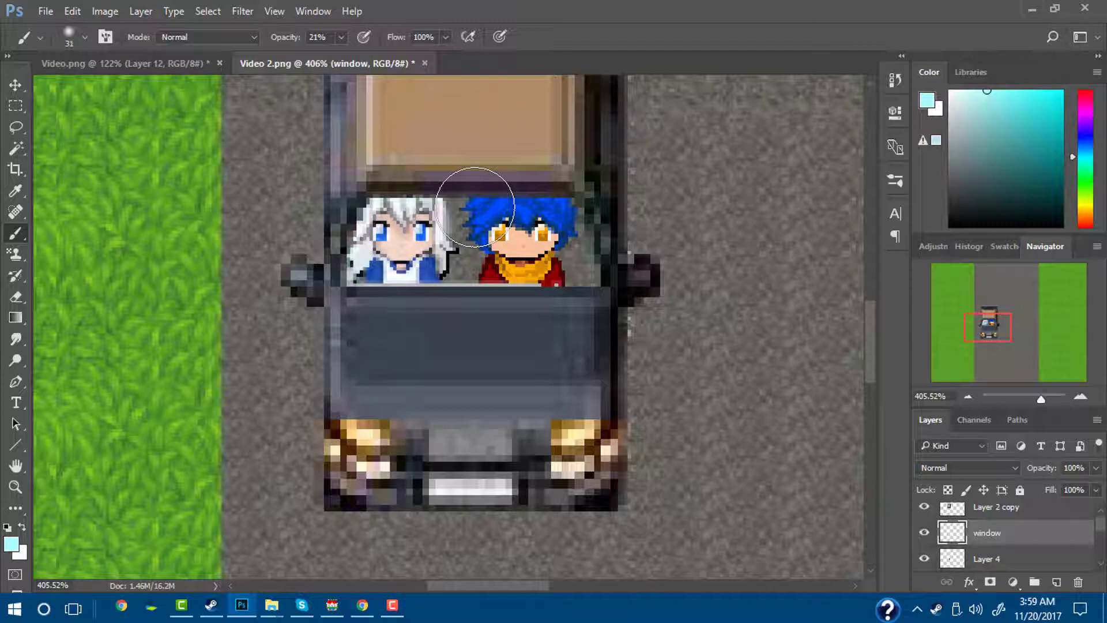
Set the brush's blending mode to Overlay, after trying Soft Light, with the window layer active
scroll(936, 531, up, 1)
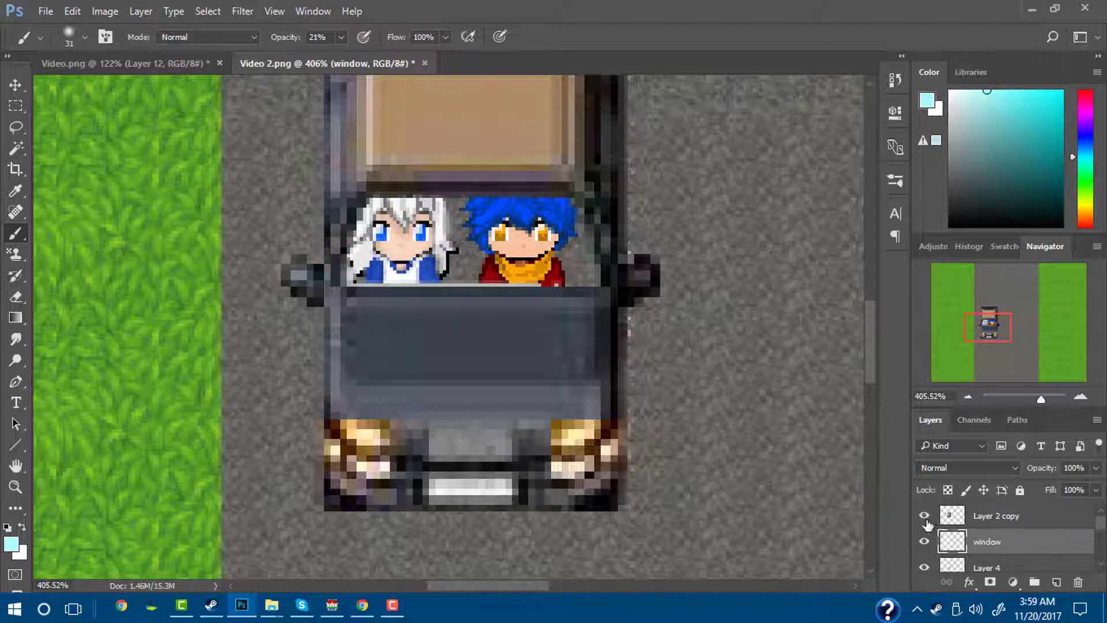
click(927, 523)
click(184, 37)
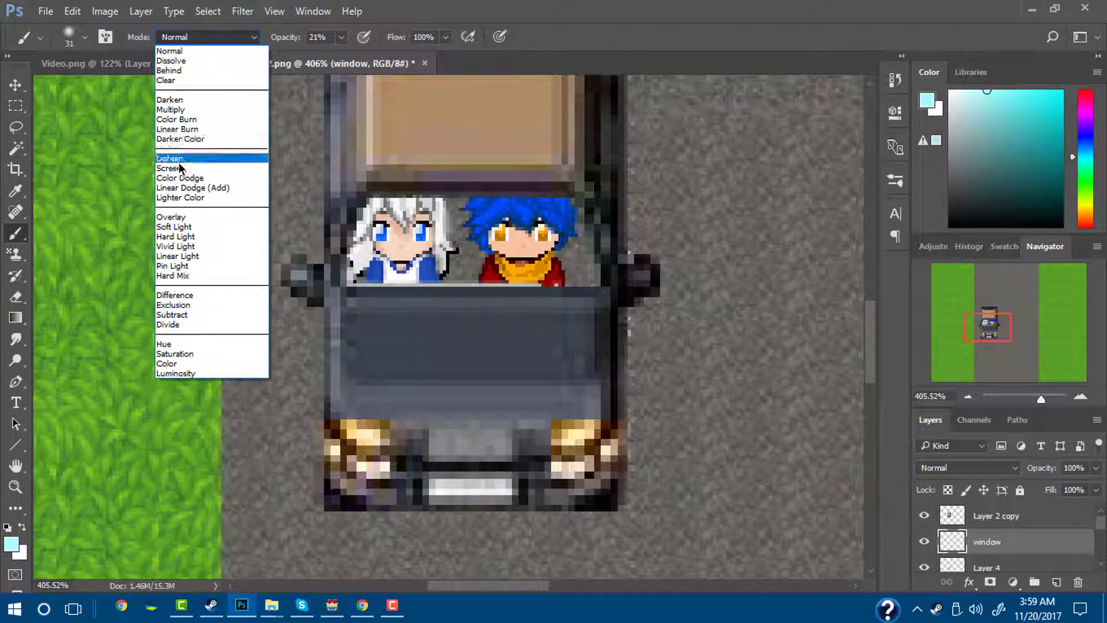
click(199, 227)
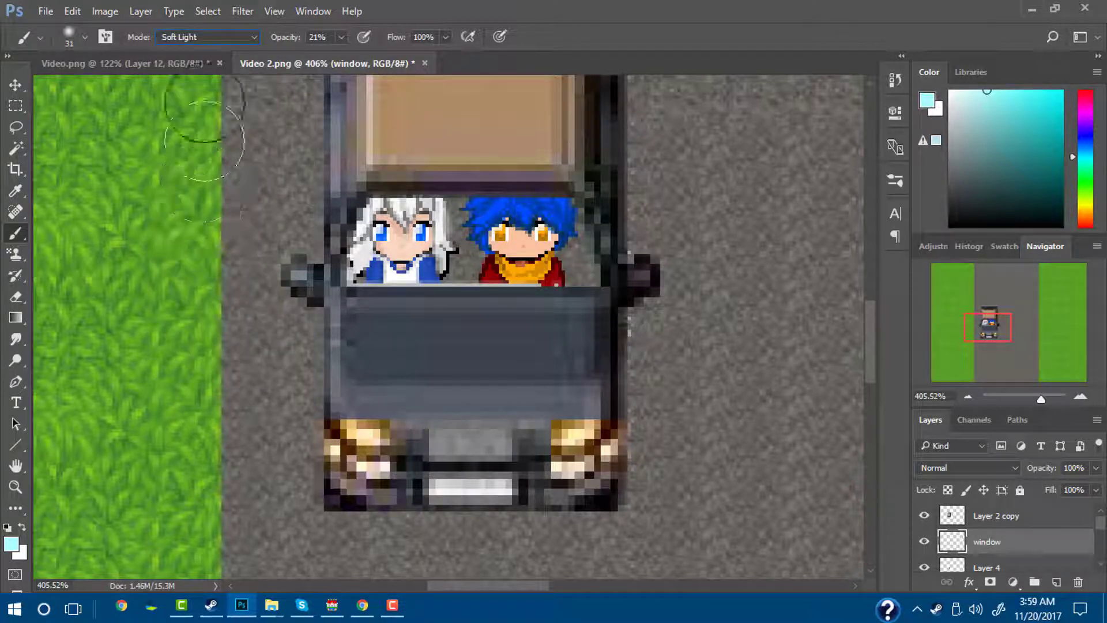
click(224, 32)
click(179, 209)
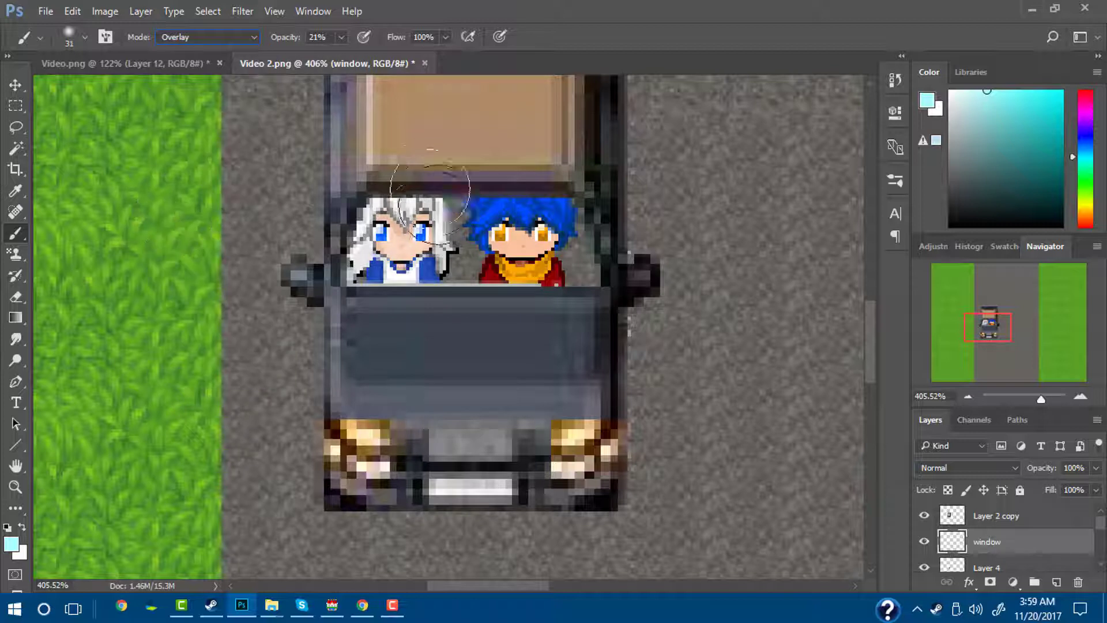
Undo a test stroke, raise the brush opacity to 71%, and paint the light cyan tint over the whole windshield
mouse_move(420, 199)
mouse_down()
mouse_move(375, 291)
mouse_move(390, 284)
mouse_move(428, 200)
mouse_up()
key(ctrl+z)
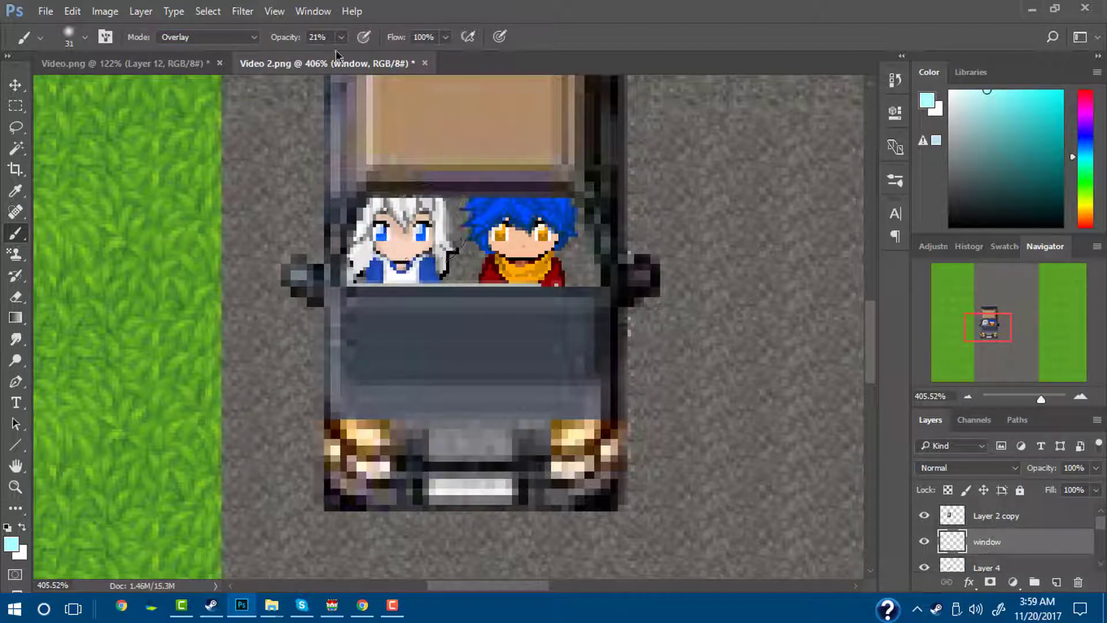
click(341, 38)
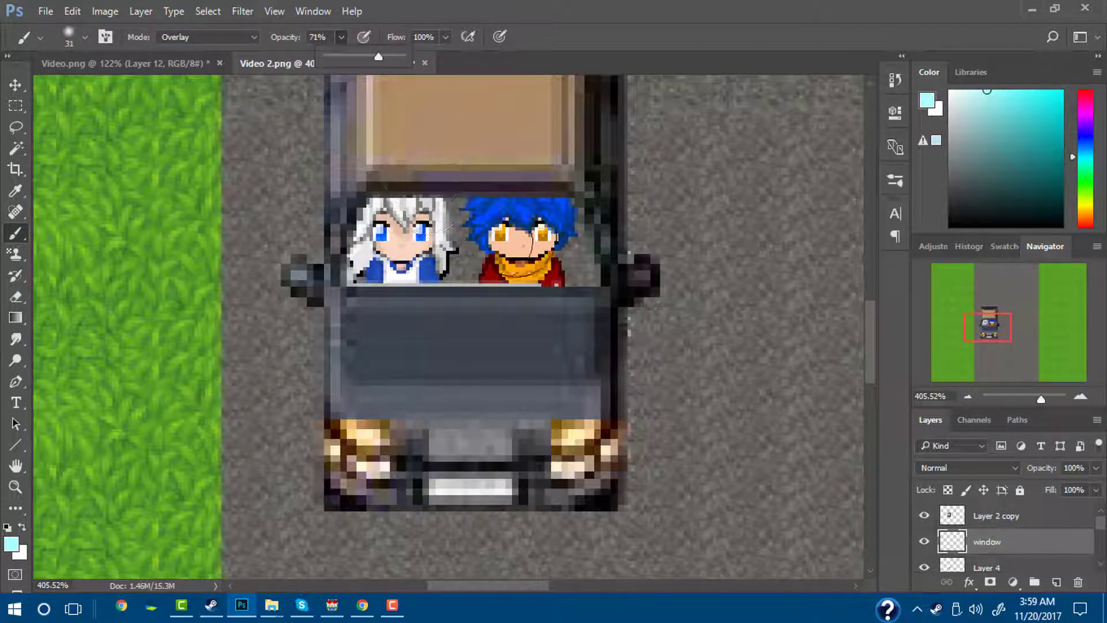
mouse_move(557, 210)
mouse_down()
mouse_move(557, 310)
mouse_move(468, 298)
mouse_move(363, 243)
mouse_up()
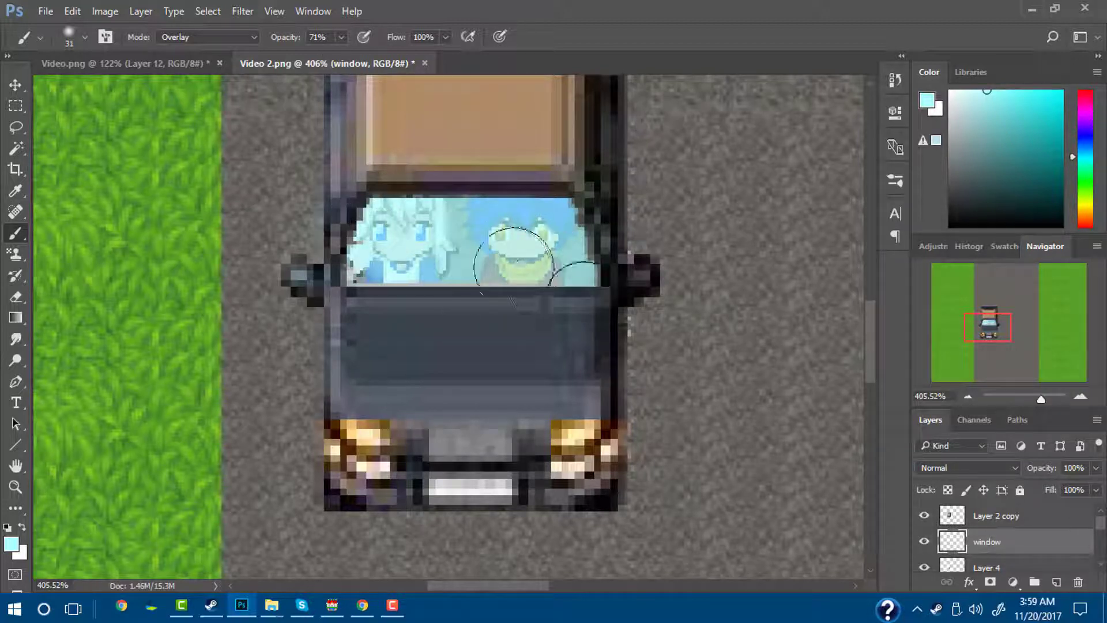
Reduce the window layer's opacity to 63% so the characters show through the glass
click(1095, 469)
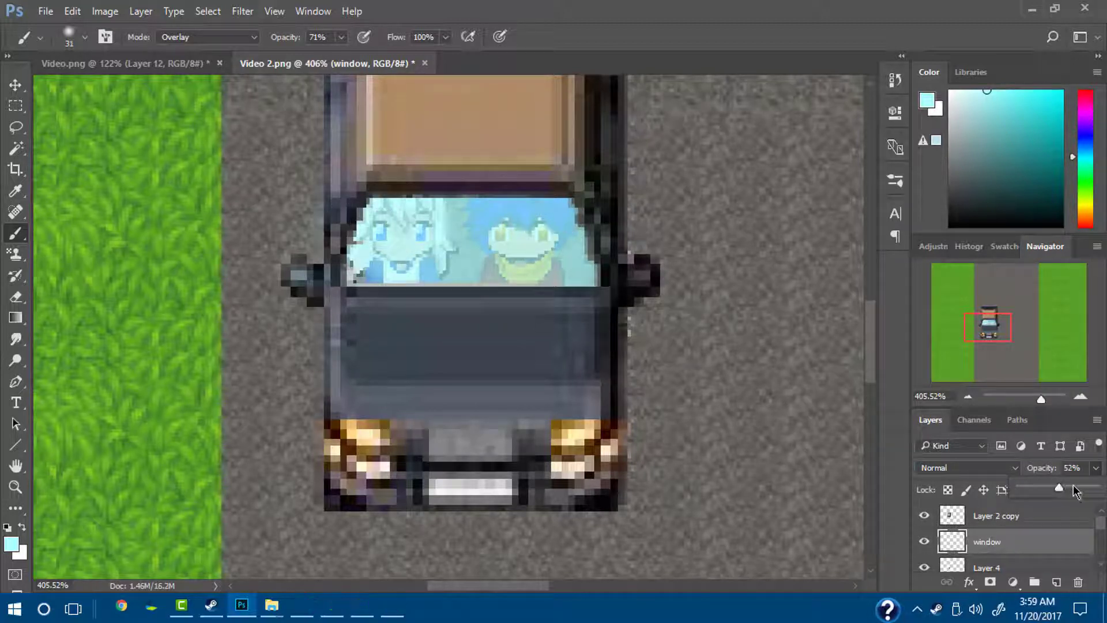
drag(1074, 486, 1068, 485)
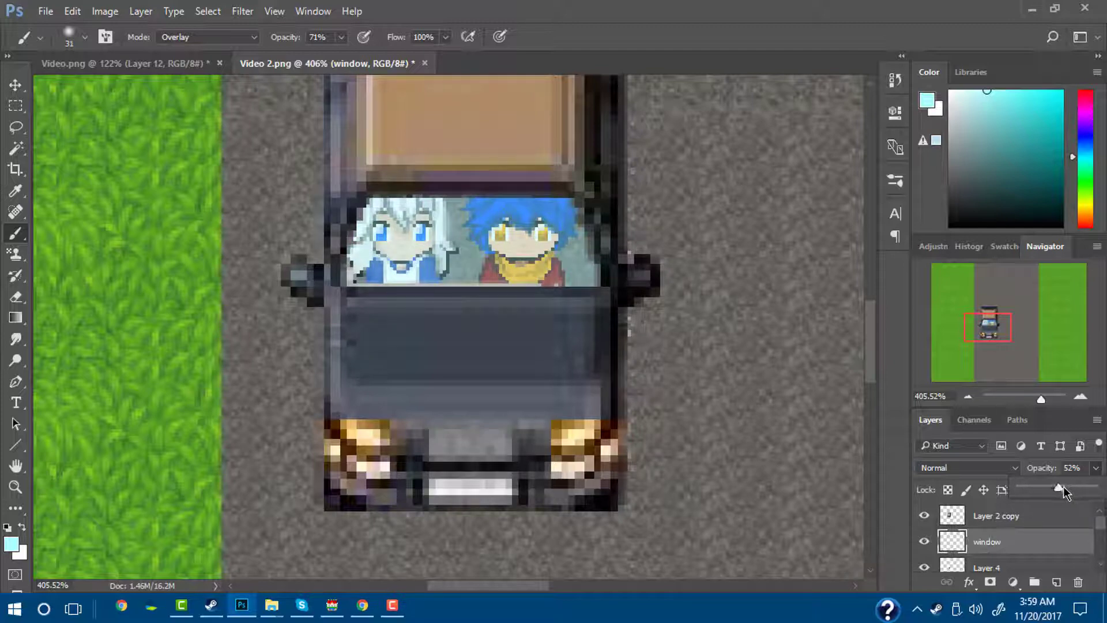
click(1069, 487)
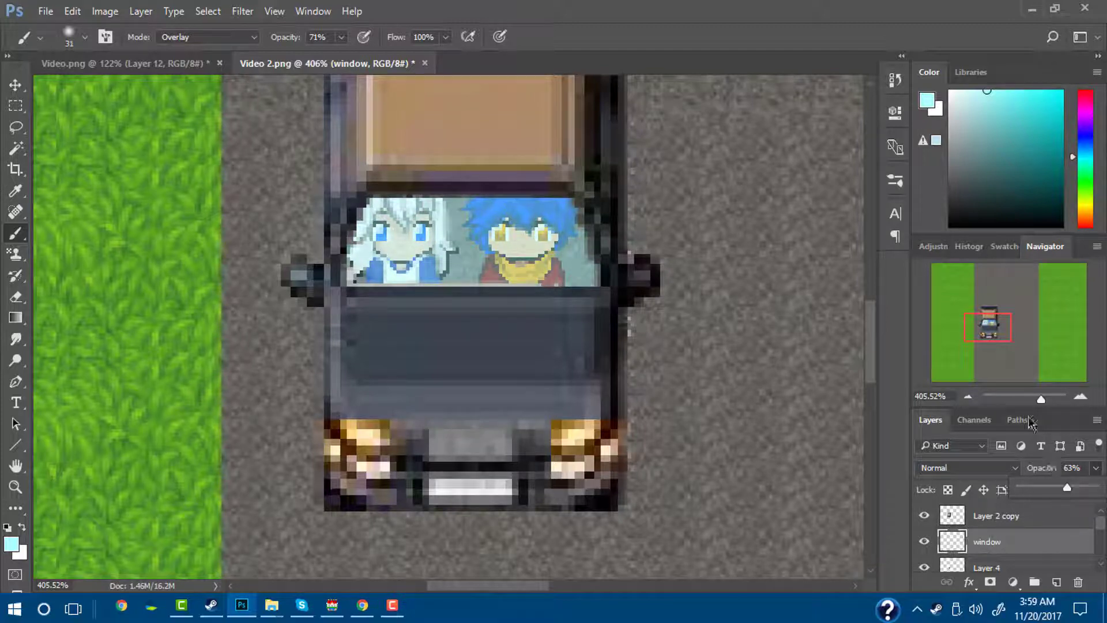
Add a new layer beneath the two character layers and darken the windshield background behind the characters with a black brush
mouse_move(1040, 400)
mouse_down()
mouse_move(1024, 400)
mouse_move(1041, 398)
mouse_up()
mouse_move(990, 314)
mouse_down()
mouse_move(963, 323)
mouse_move(973, 323)
mouse_up()
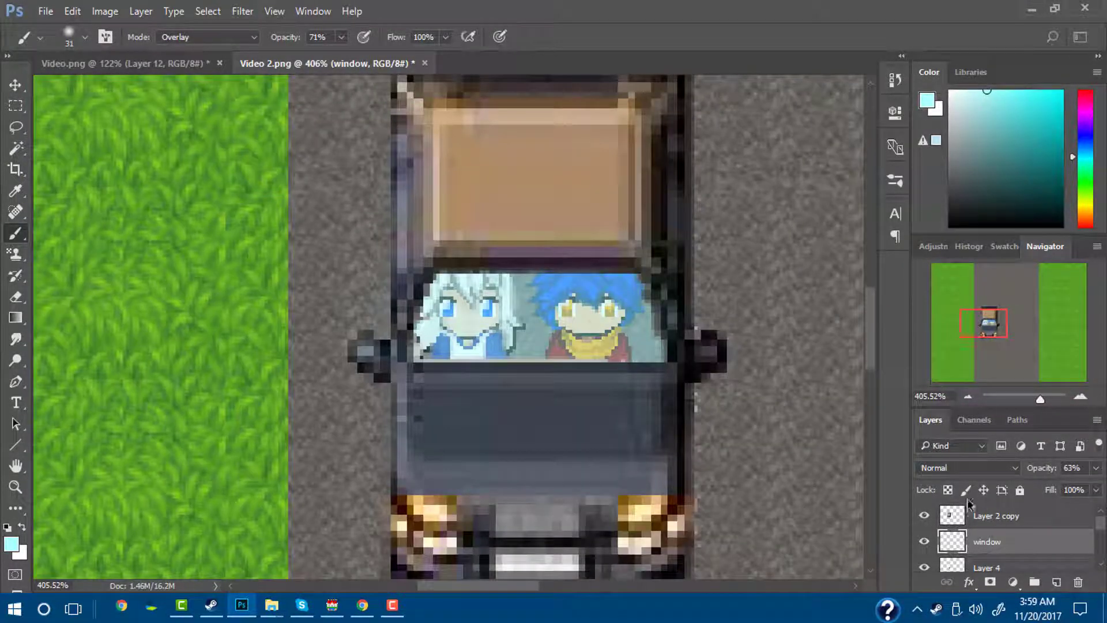
scroll(974, 519, down, 2)
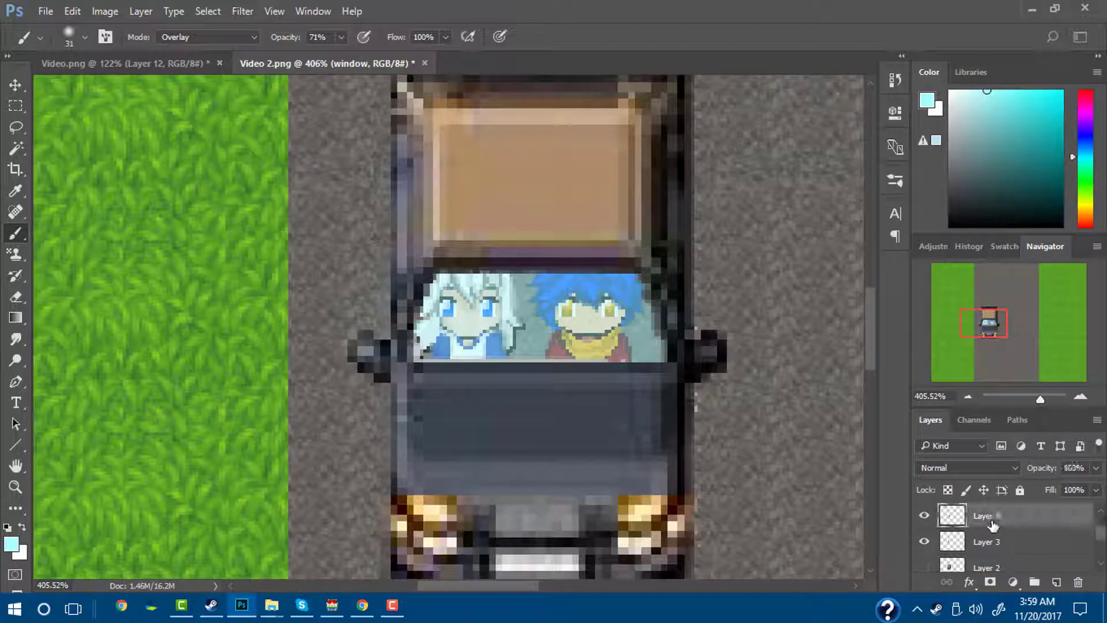
click(986, 541)
click(926, 542)
click(925, 542)
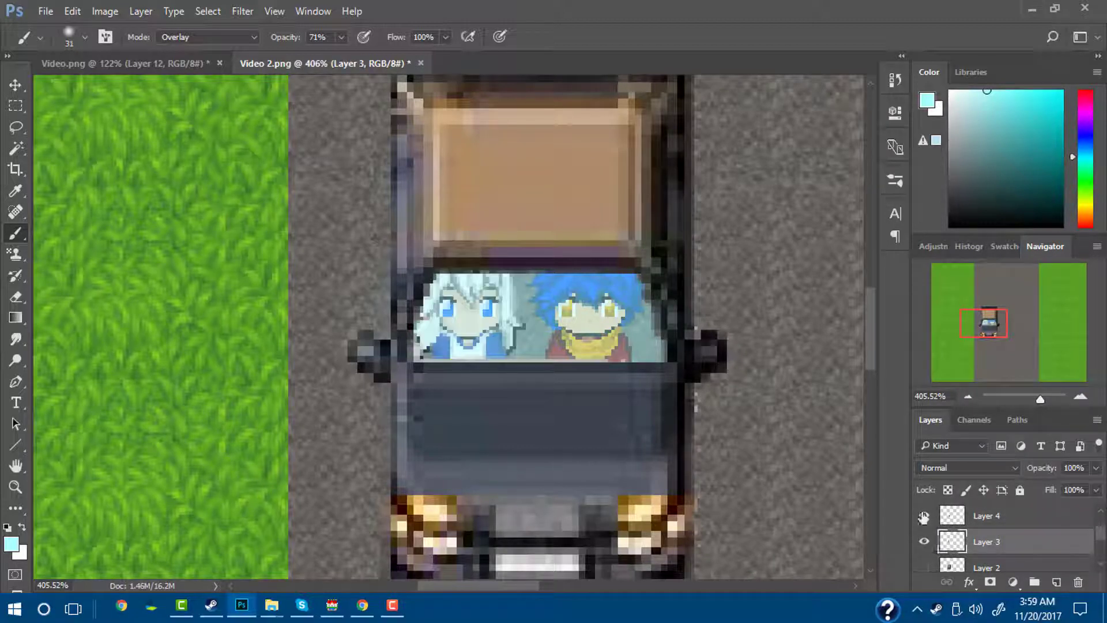
click(923, 516)
click(923, 516)
click(988, 569)
click(1057, 584)
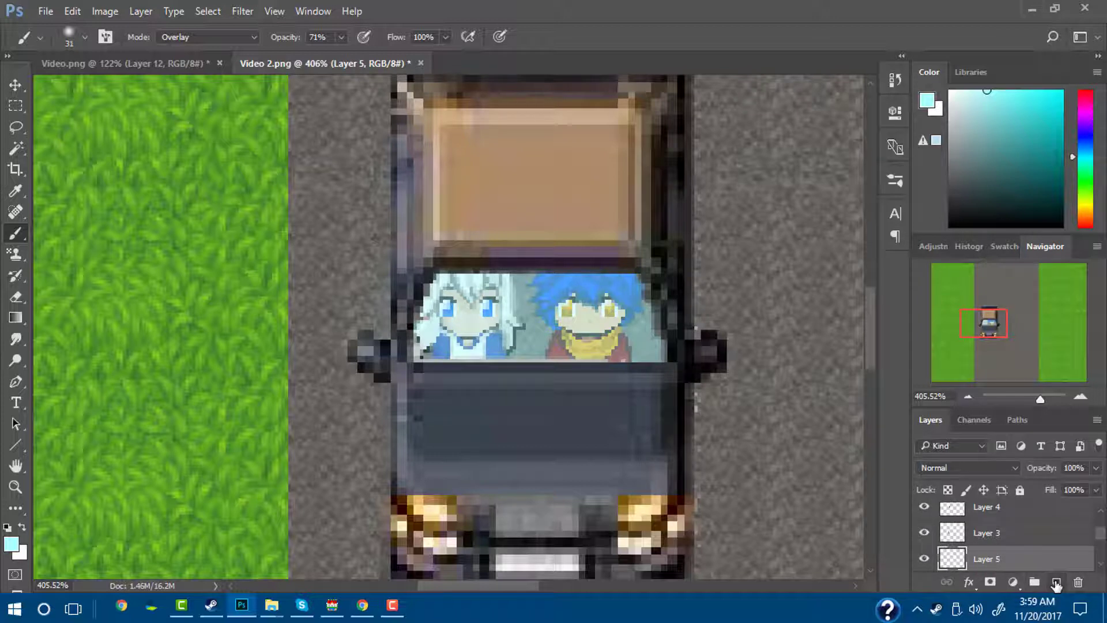
key(d)
mouse_move(583, 285)
mouse_down()
mouse_move(548, 314)
mouse_move(527, 361)
mouse_move(511, 350)
mouse_up()
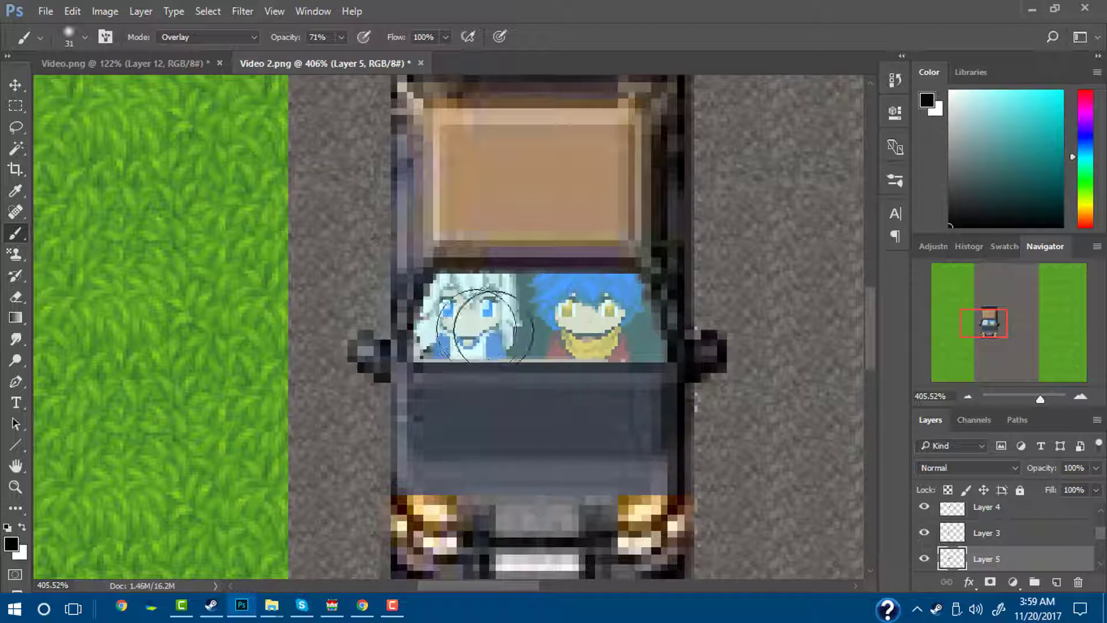
Move the white-haired character on Layer 3 down behind the hood to Y 319.50 px
mouse_move(1040, 400)
mouse_down()
mouse_move(1020, 403)
mouse_move(1034, 398)
mouse_up()
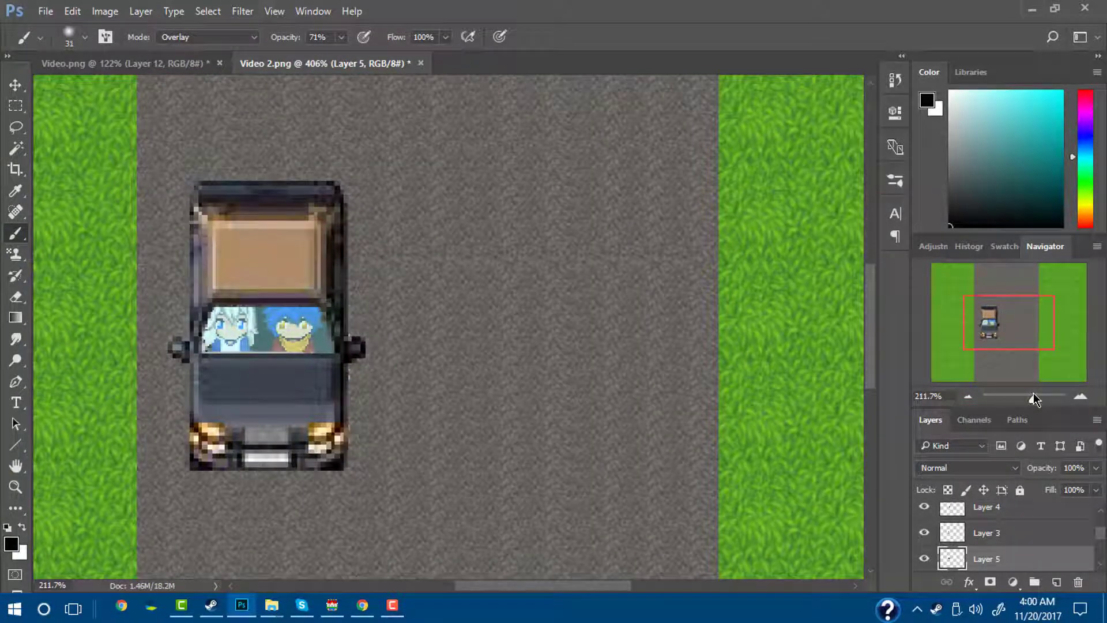
drag(1017, 343, 991, 345)
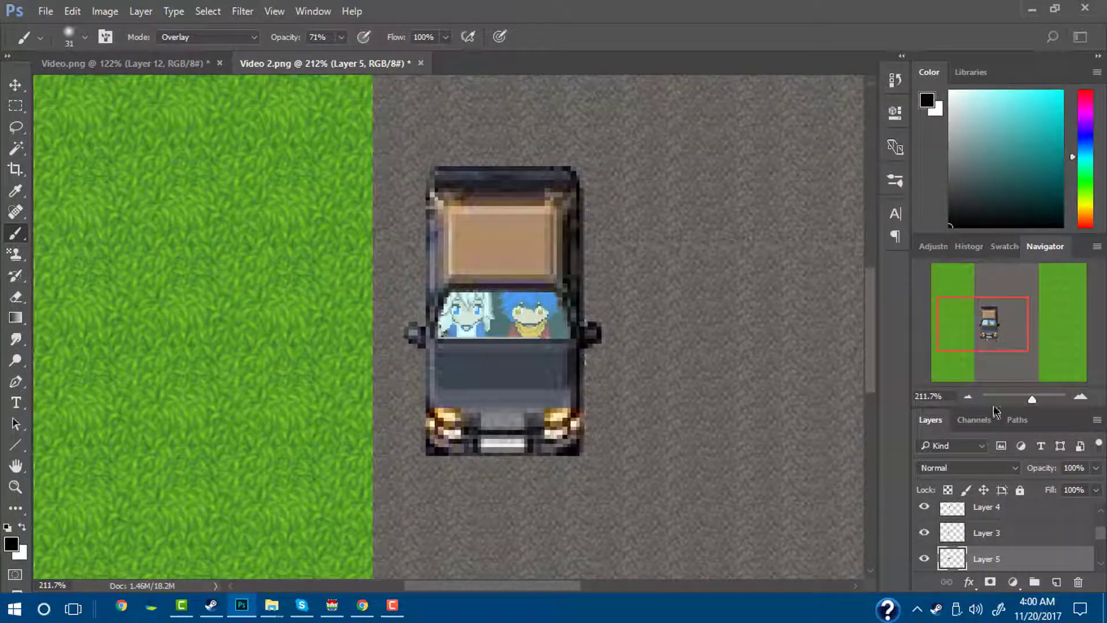
click(985, 531)
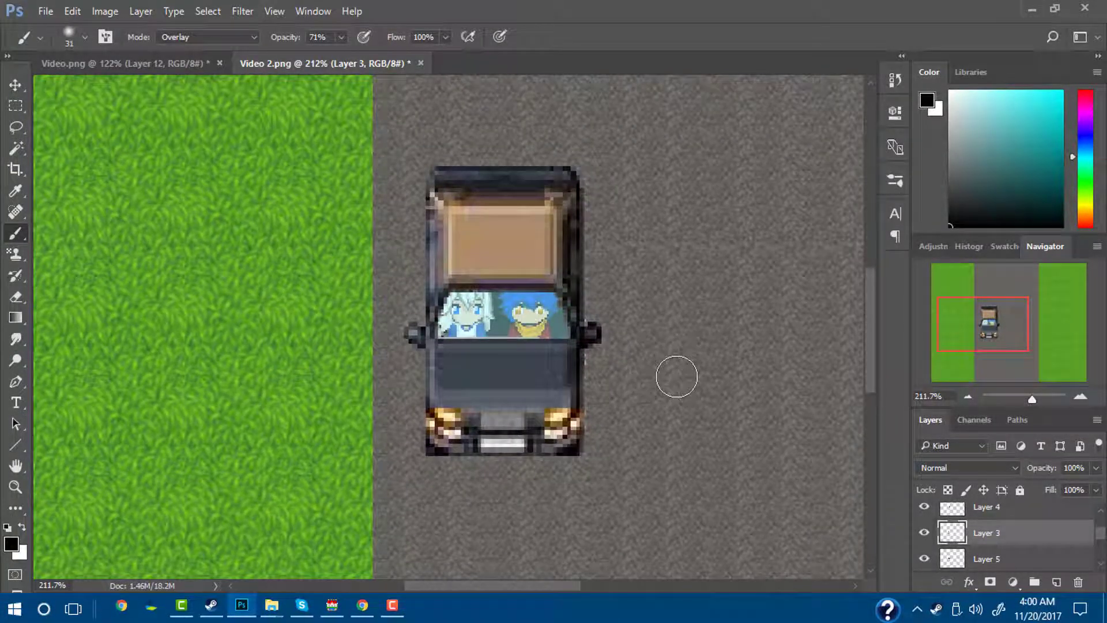
key(ctrl+t)
key(Down)
key(Down)
key(Down)
key(Down)
key(Down)
key(Down)
key(Down)
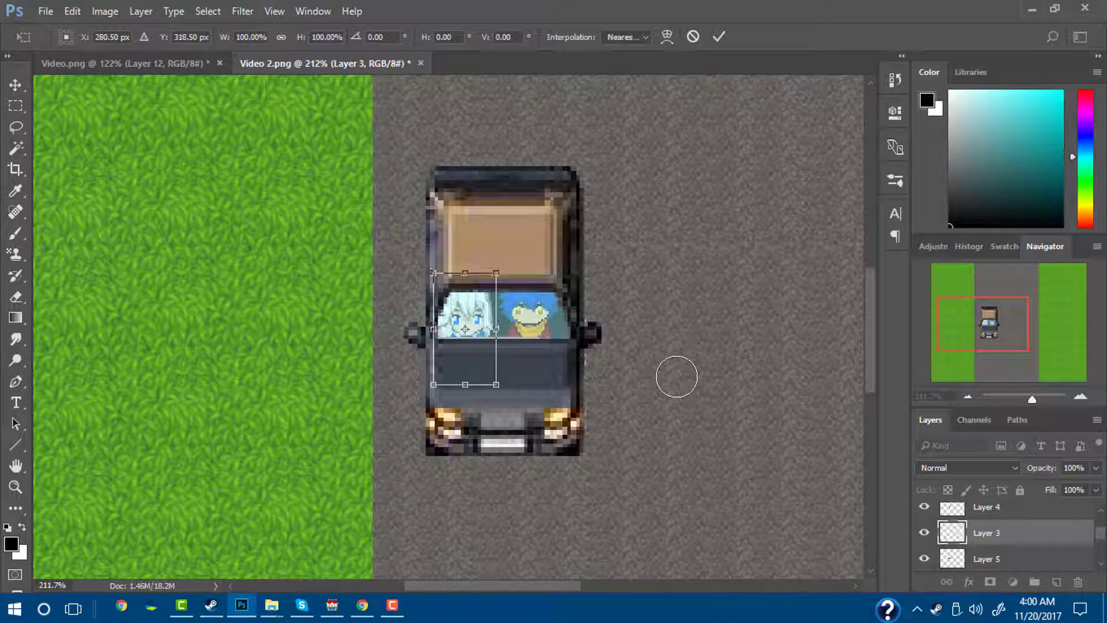
key(Up)
key(Up)
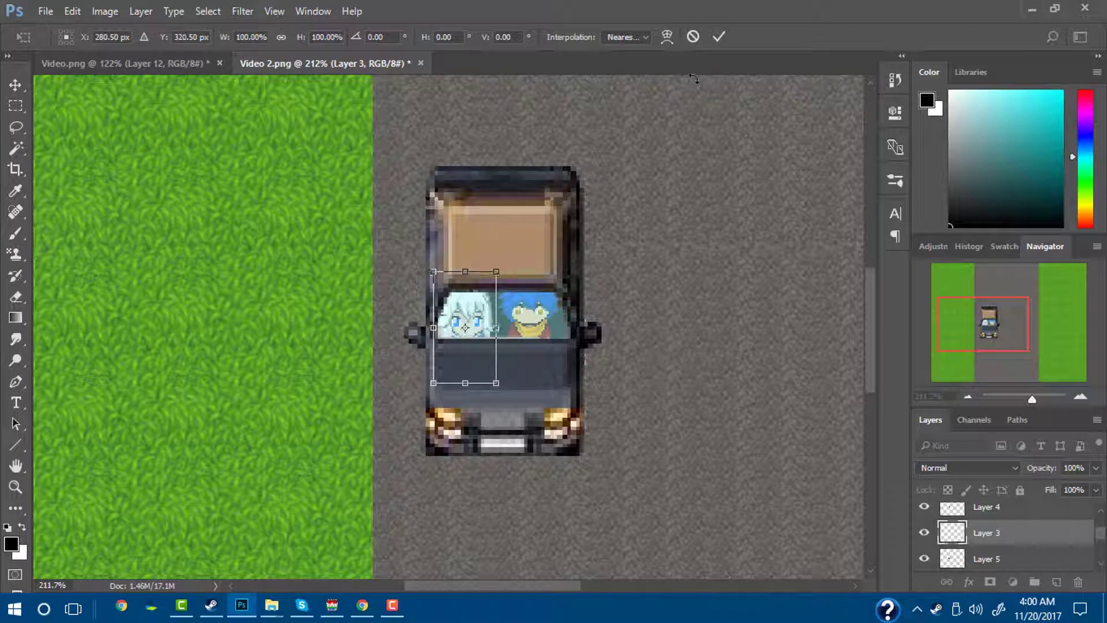
key(Up)
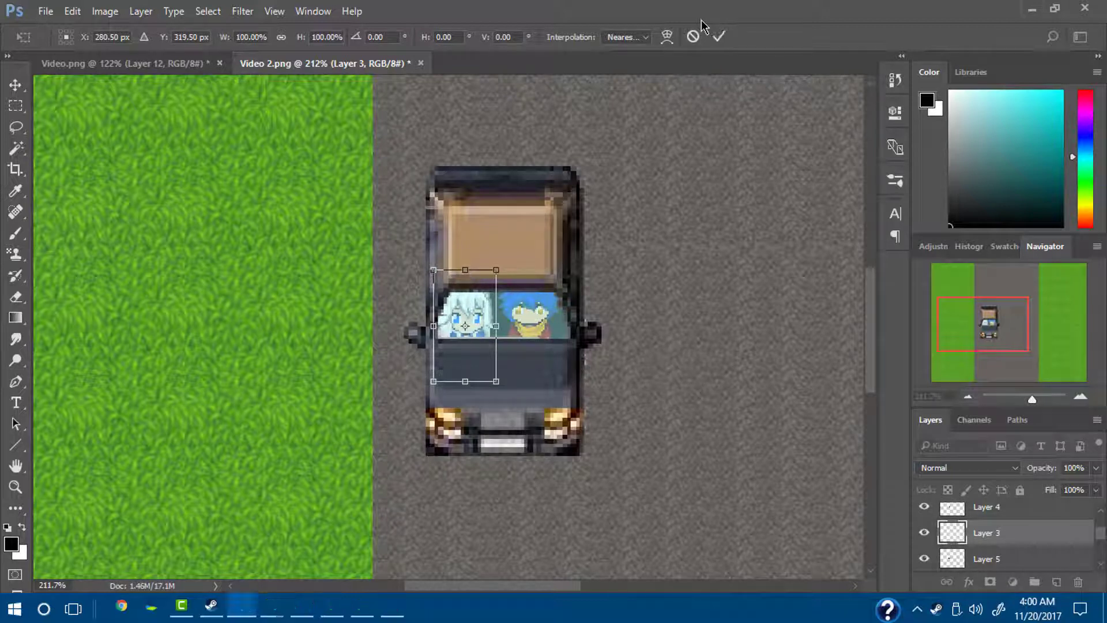
click(719, 36)
key(b)
Move the blue-haired character on Layer 4 down slightly behind the hood to match the other passenger
click(986, 515)
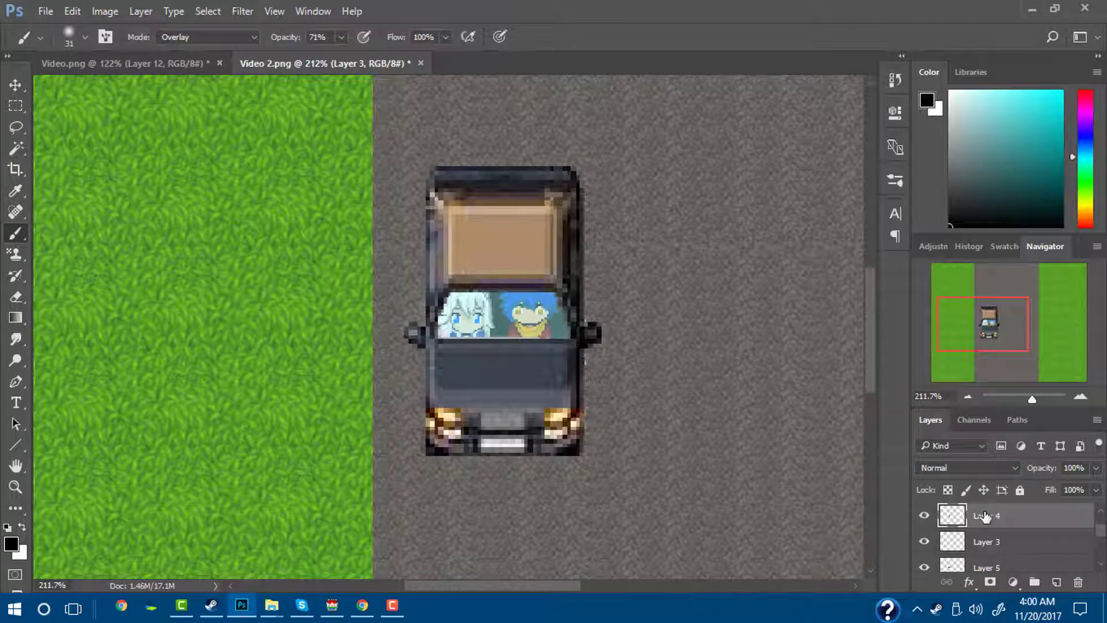
key(ctrl+t)
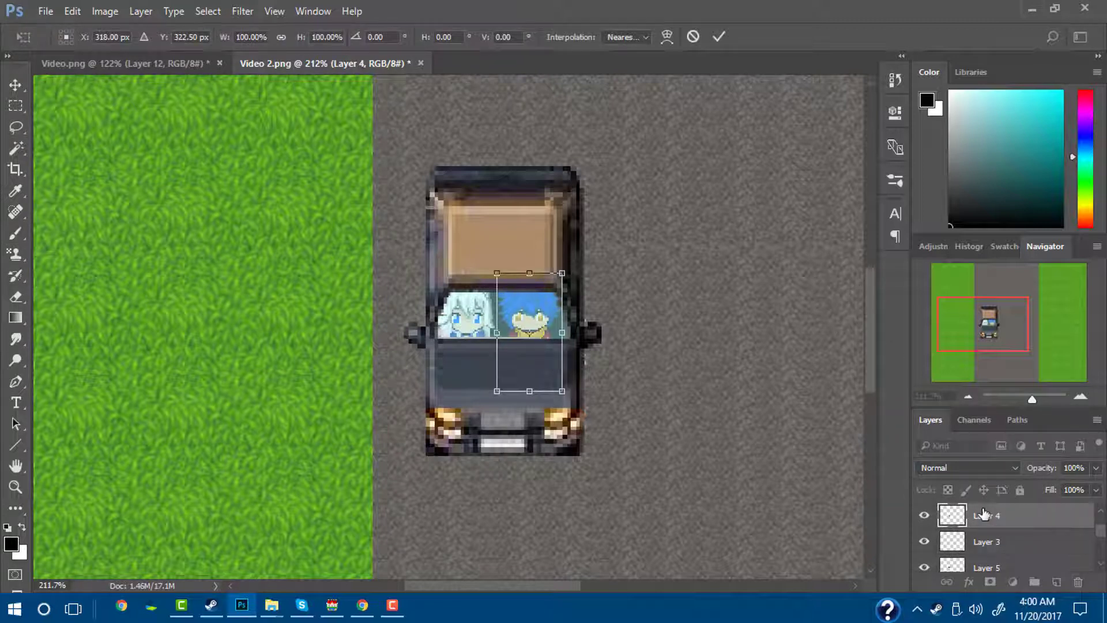
click(719, 36)
key(b)
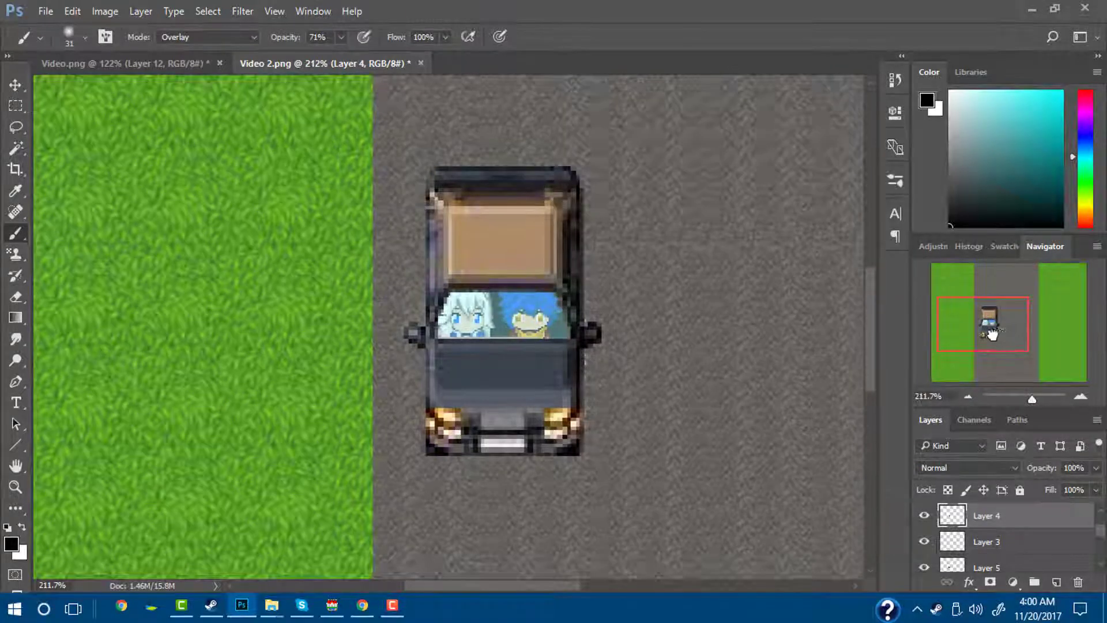
Merge the window layer with Layer 2 copy, the car body, and check the merged layer by toggling its visibility
drag(993, 334, 999, 338)
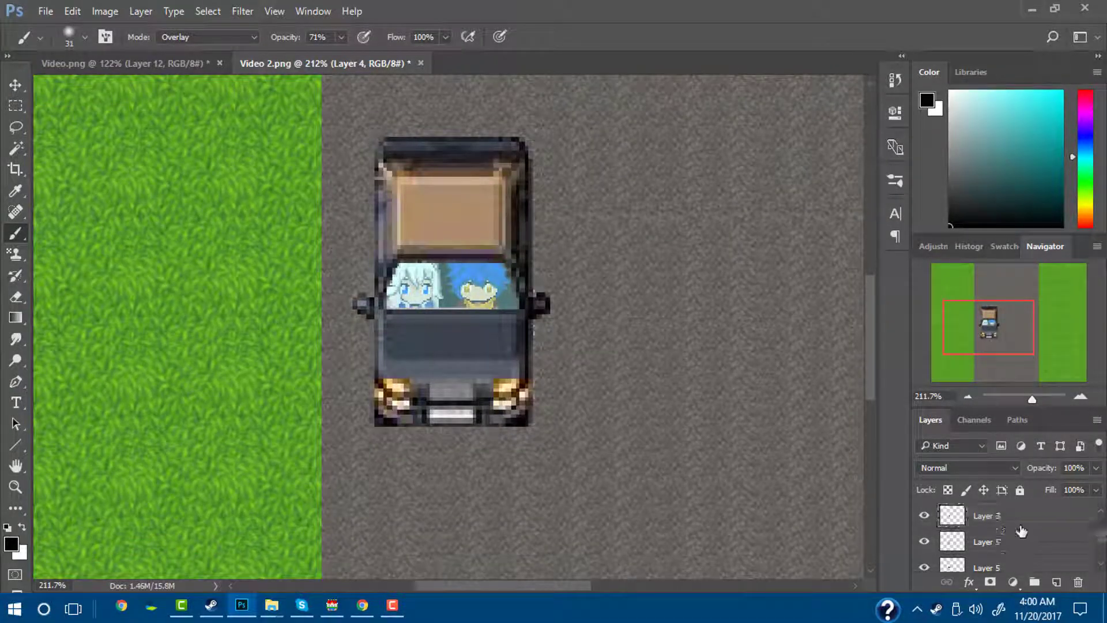
drag(1102, 531, 1103, 544)
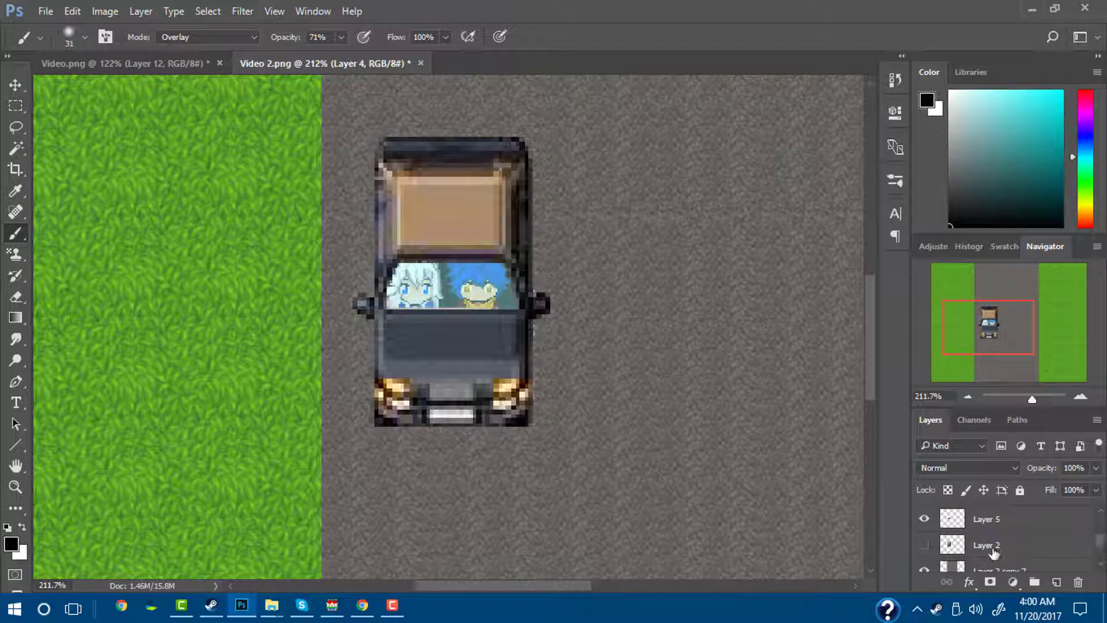
scroll(974, 540, up, 3)
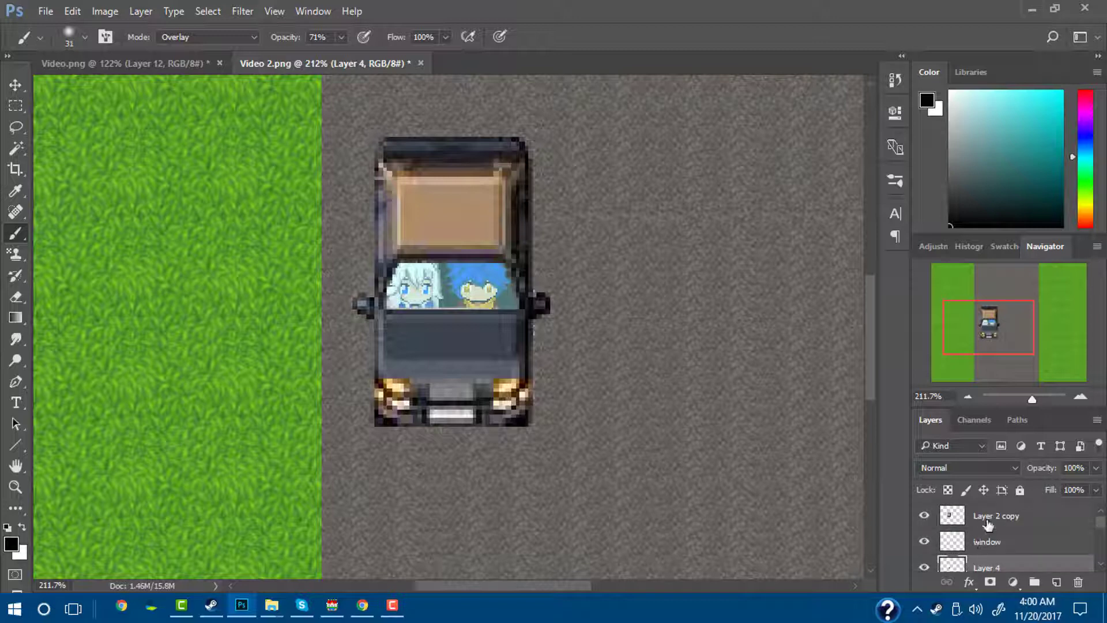
click(981, 515)
alt+click(925, 518)
alt+click(925, 518)
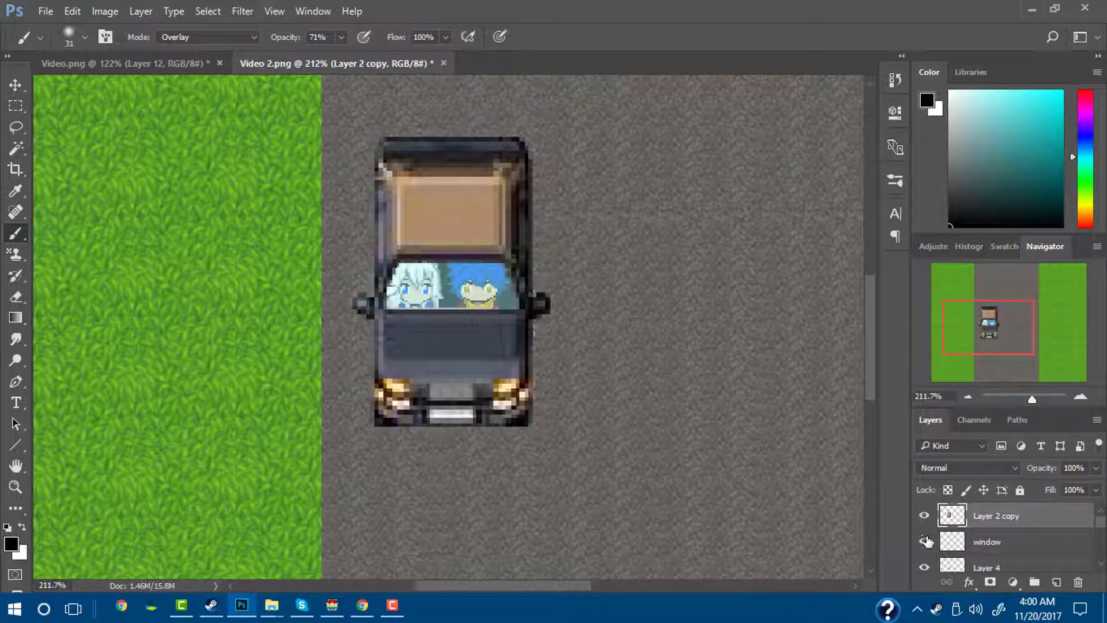
click(928, 541)
scroll(931, 546, down, 1)
scroll(975, 542, up, 1)
shift+click(988, 545)
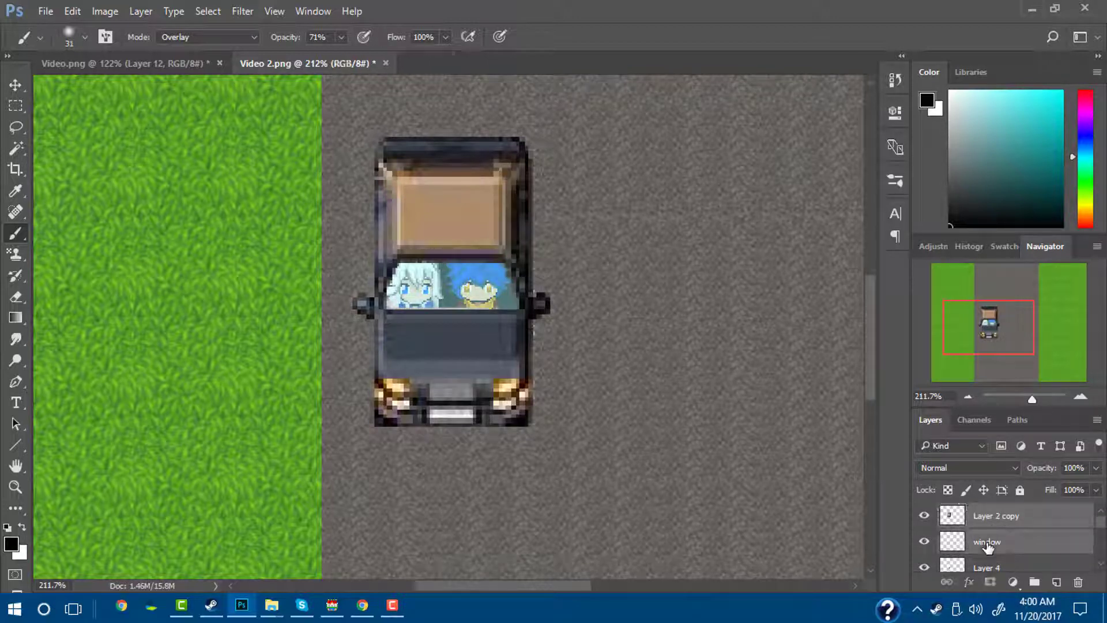
right_click(988, 545)
click(939, 499)
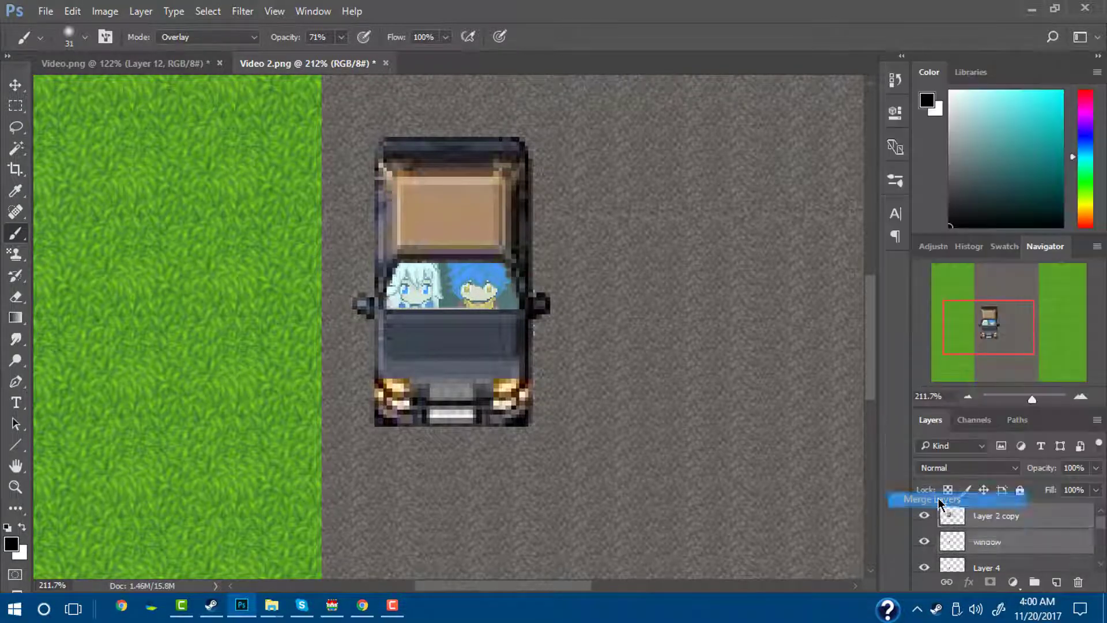
click(925, 516)
click(924, 517)
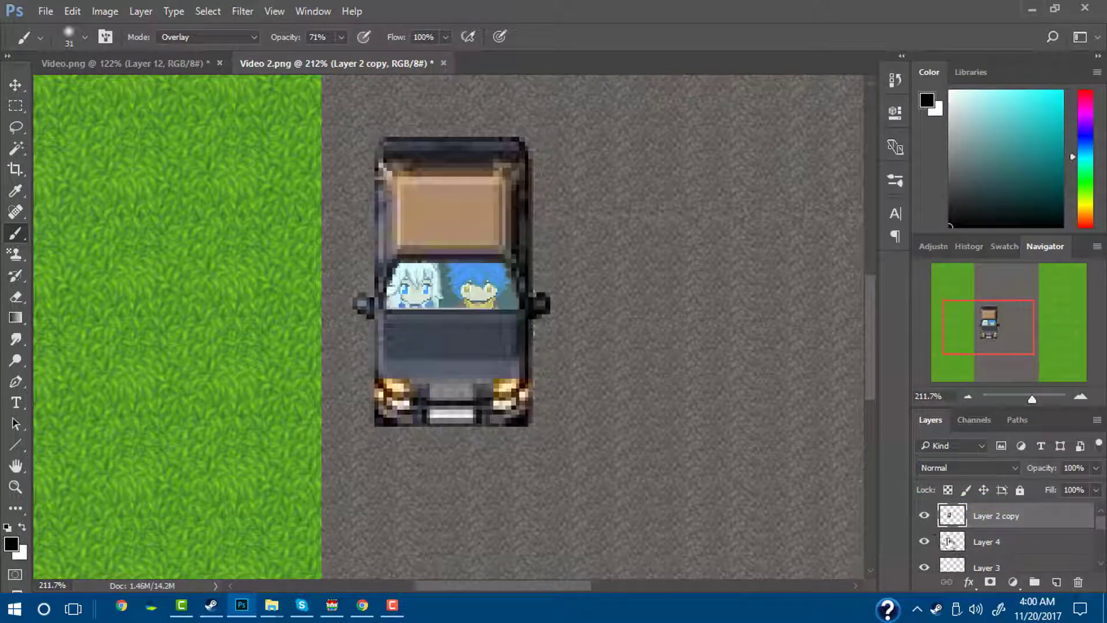
Add a new layer beneath the car body and paint a soft black Overlay shadow around the car at 26% brush opacity
scroll(983, 557, down, 1)
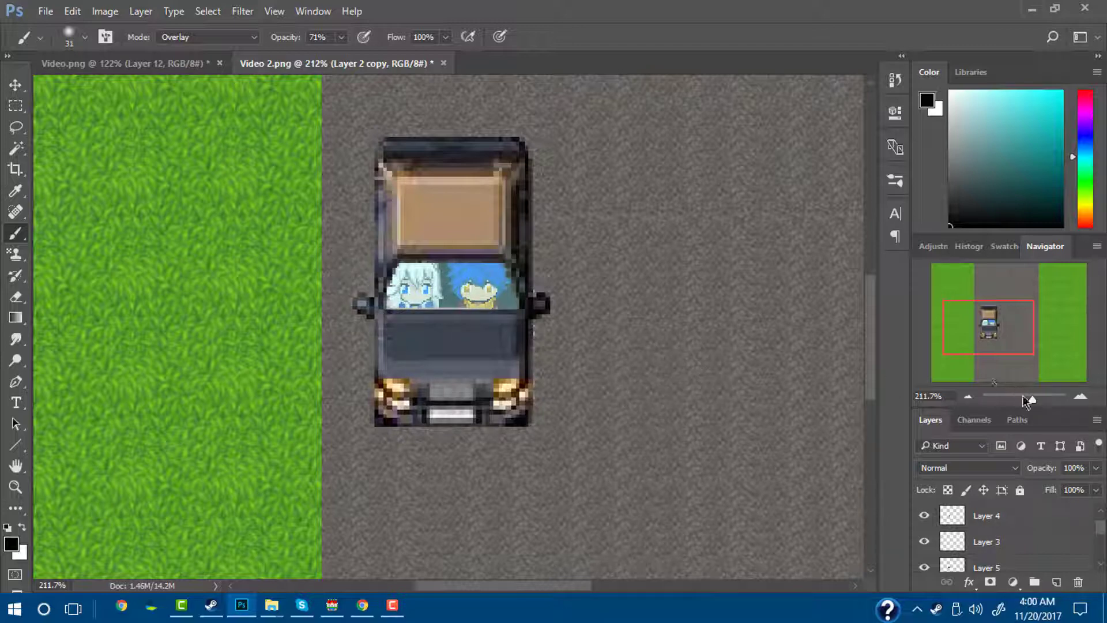
drag(1032, 399, 1036, 398)
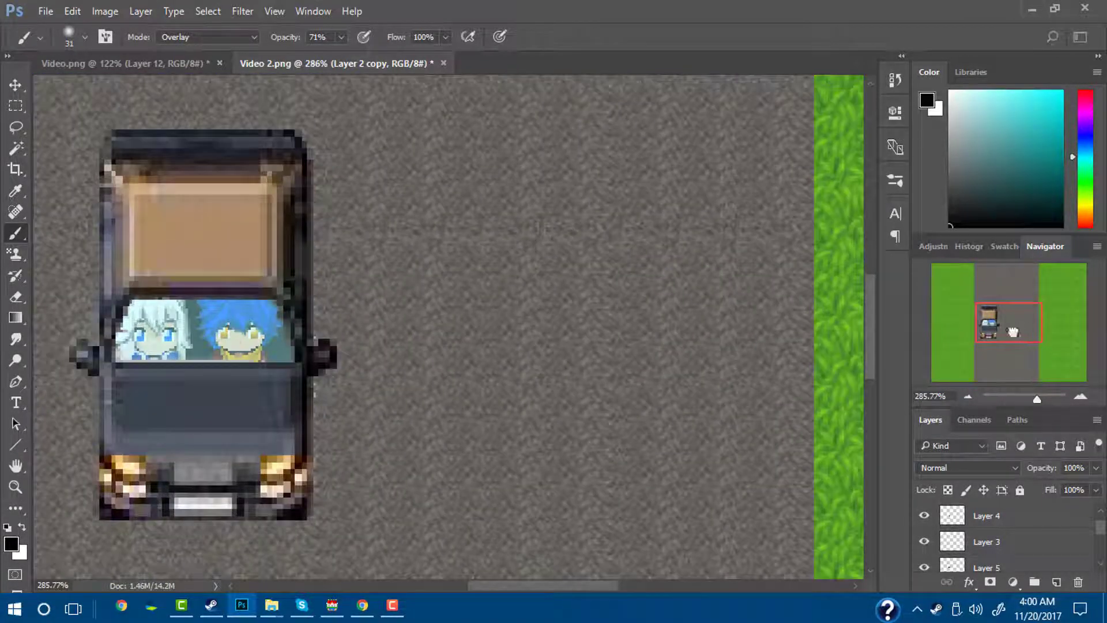
mouse_move(1013, 333)
mouse_down()
mouse_move(988, 331)
mouse_move(1003, 333)
mouse_up()
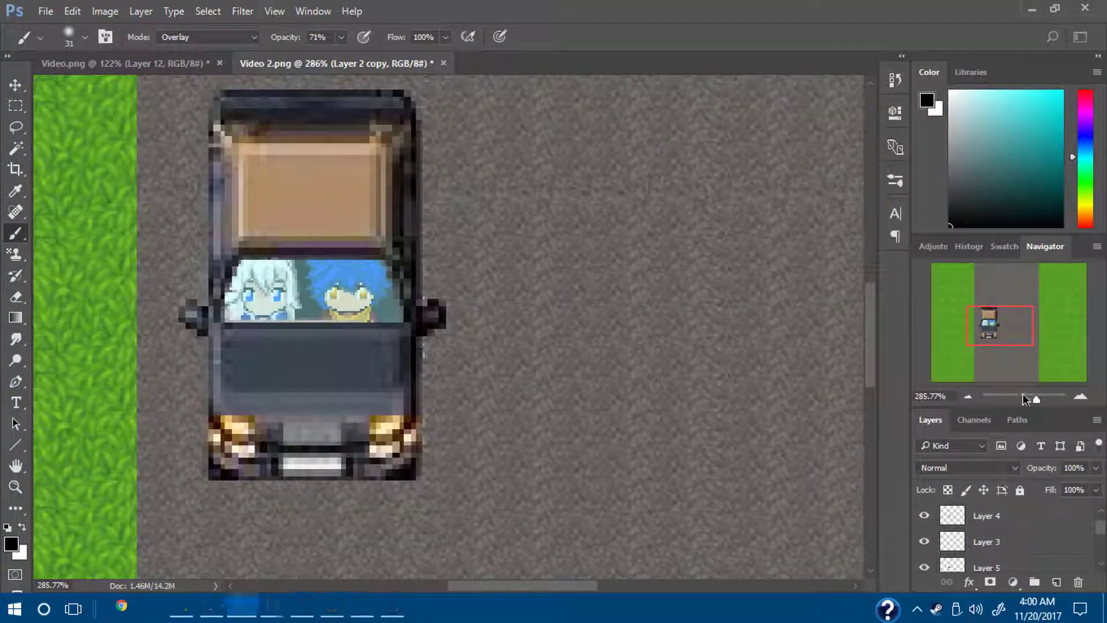
drag(1036, 398, 1032, 396)
drag(1023, 345, 1004, 339)
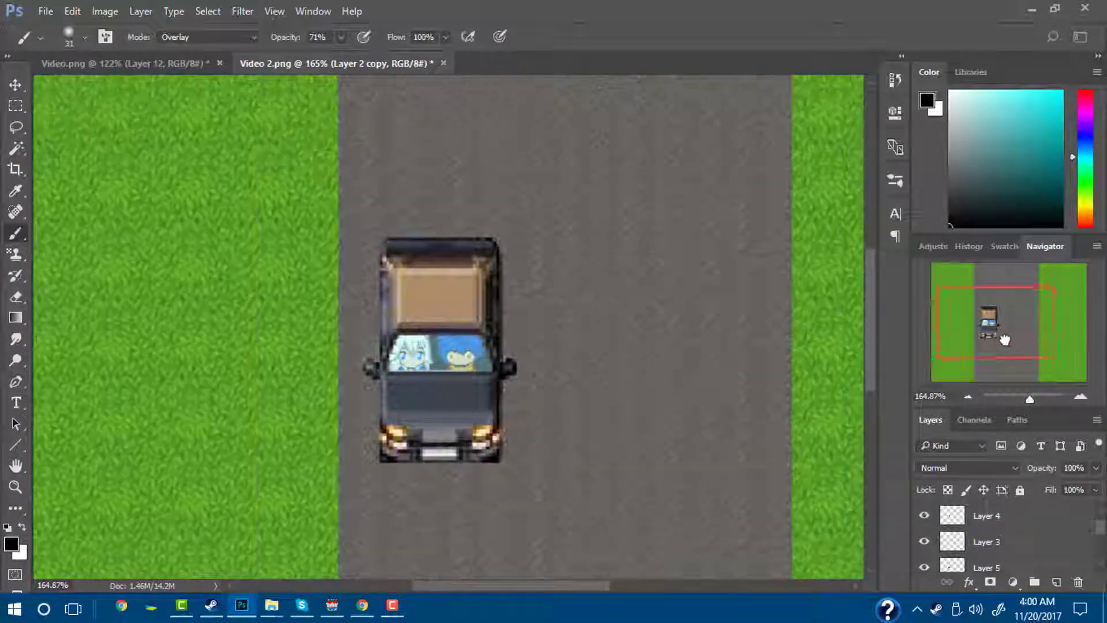
scroll(958, 540, up, 1)
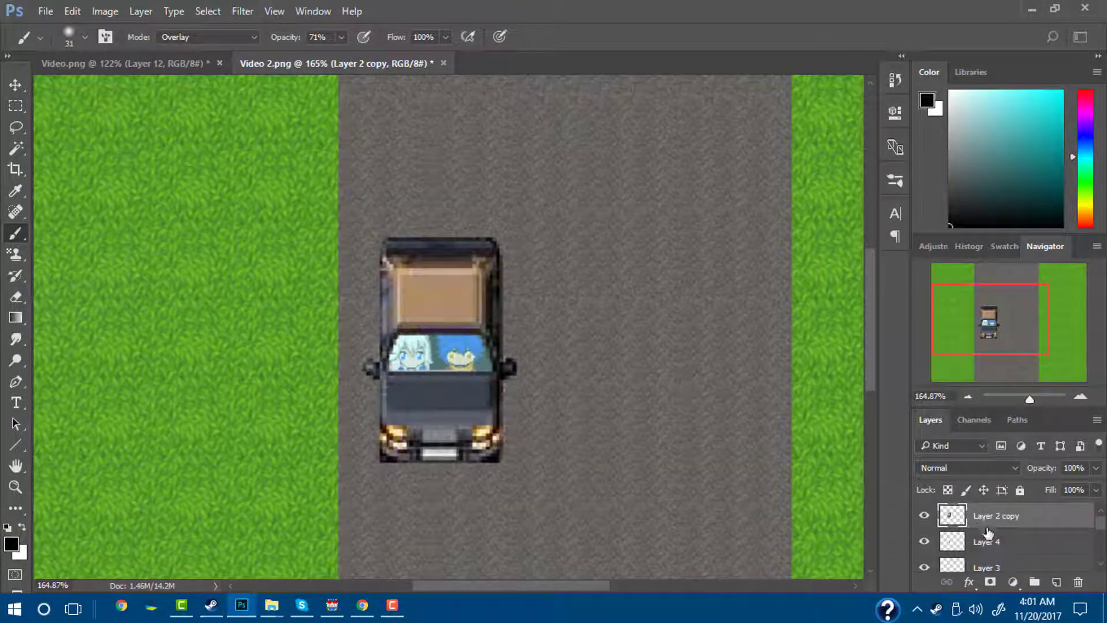
click(989, 539)
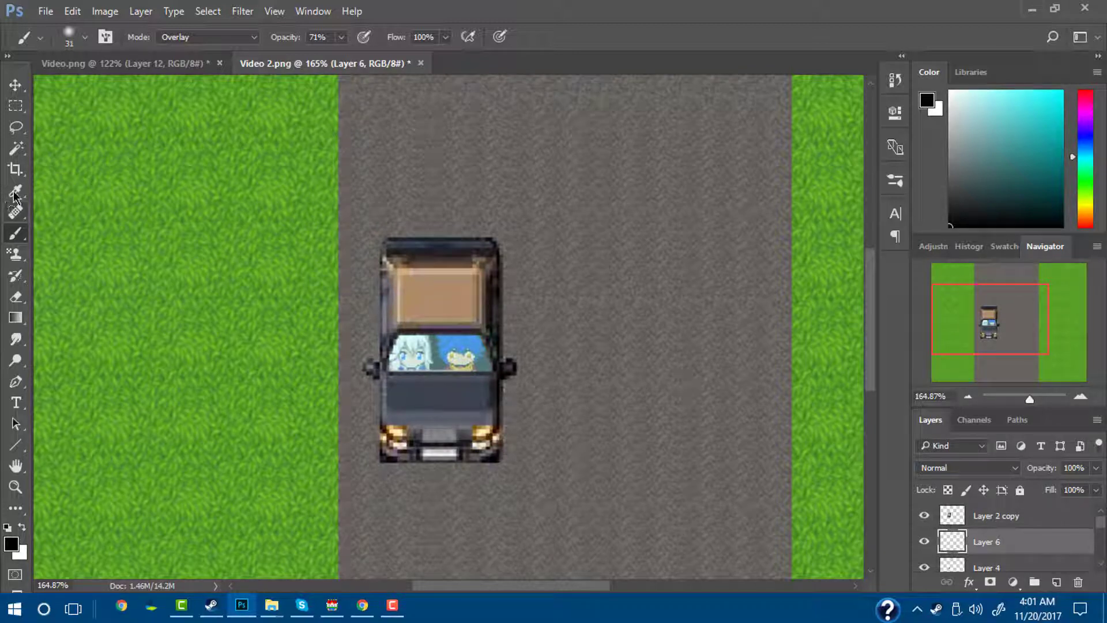
click(342, 38)
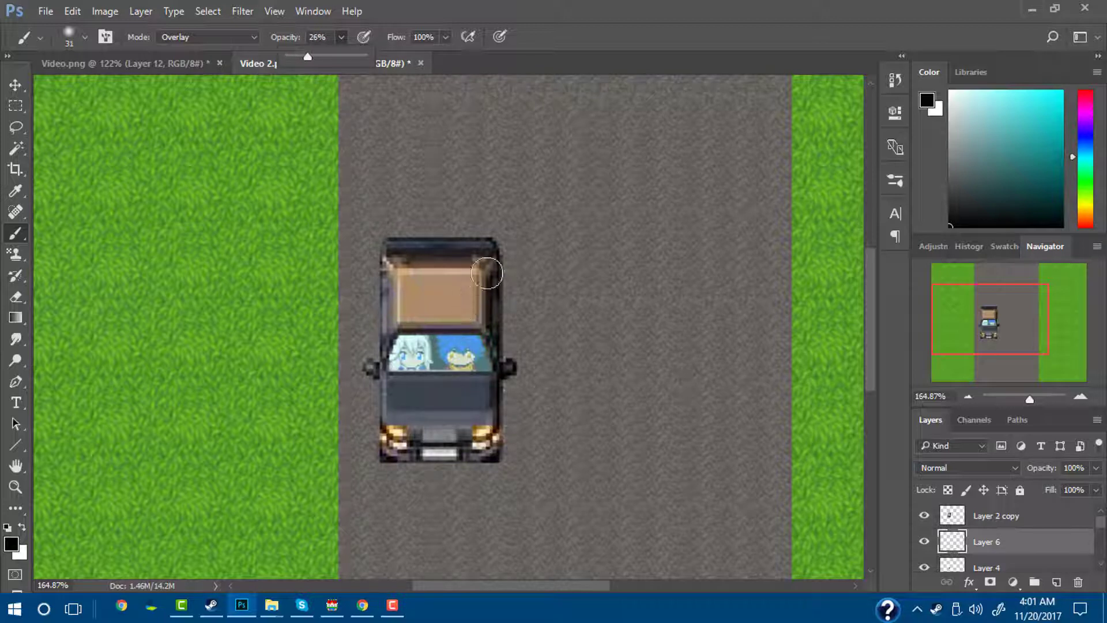
mouse_move(489, 270)
mouse_down()
mouse_move(487, 362)
mouse_move(500, 267)
mouse_move(488, 416)
mouse_move(499, 336)
mouse_move(509, 442)
mouse_move(508, 396)
mouse_move(506, 452)
mouse_move(407, 459)
mouse_move(442, 463)
mouse_up()
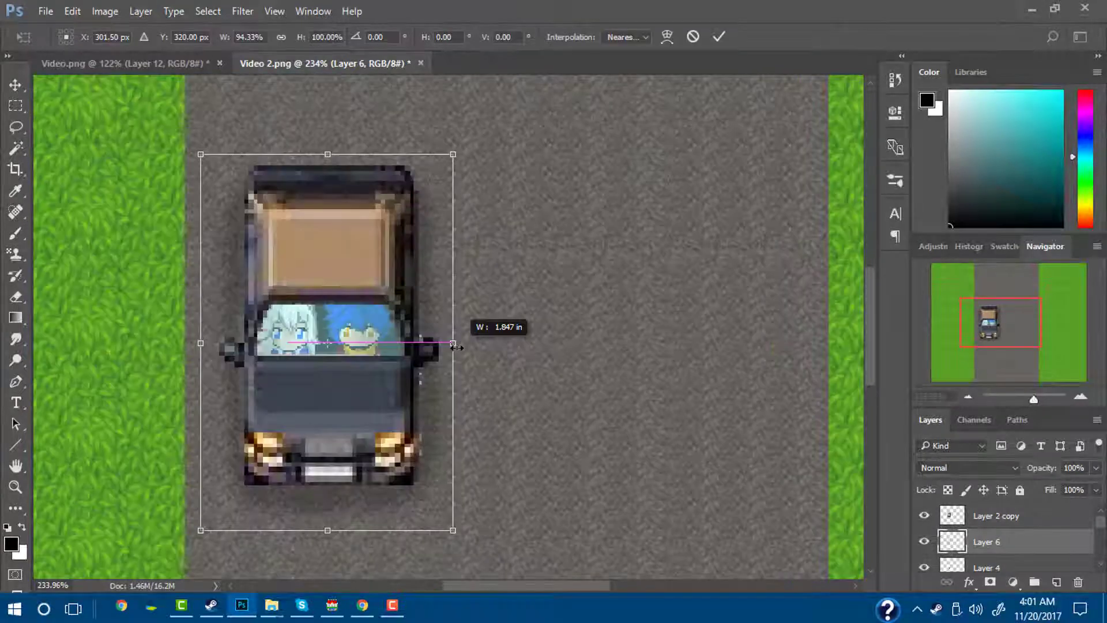
Narrow the car's shadow on Layer 6 with Free Transform, pulling in its right edge, then its left edge to 94.03% width
drag(453, 344, 455, 343)
click(718, 39)
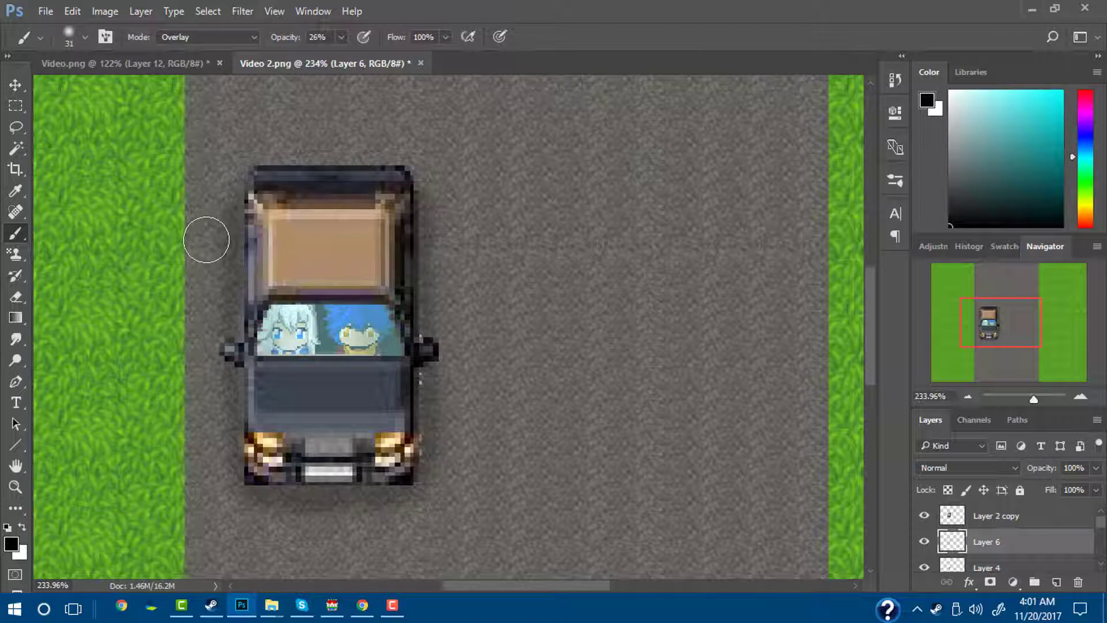
key(ctrl+t)
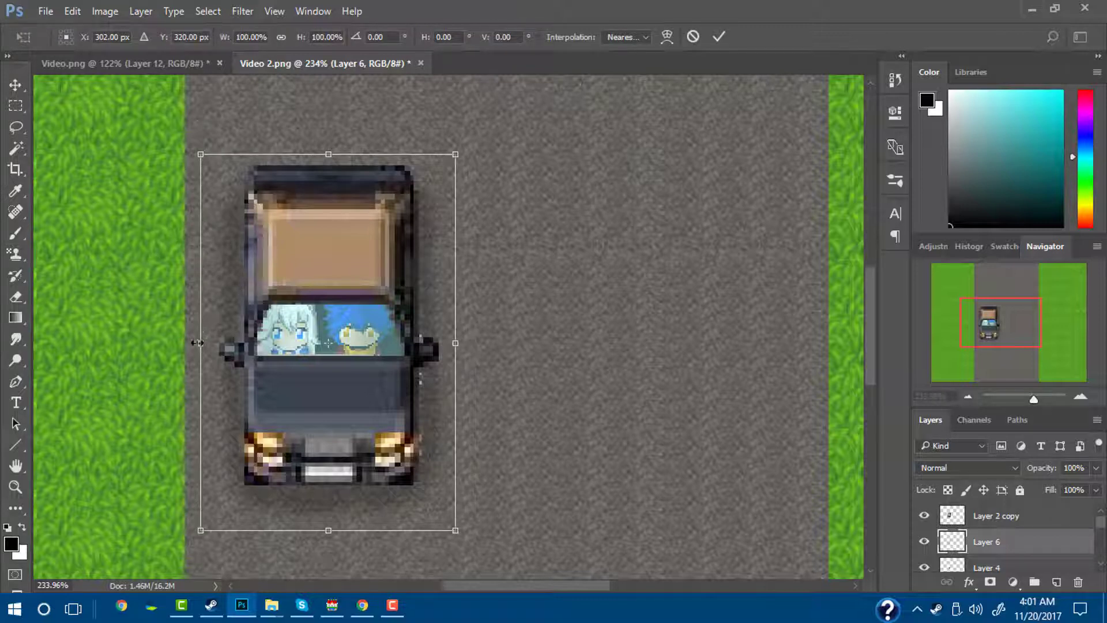
drag(197, 343, 216, 343)
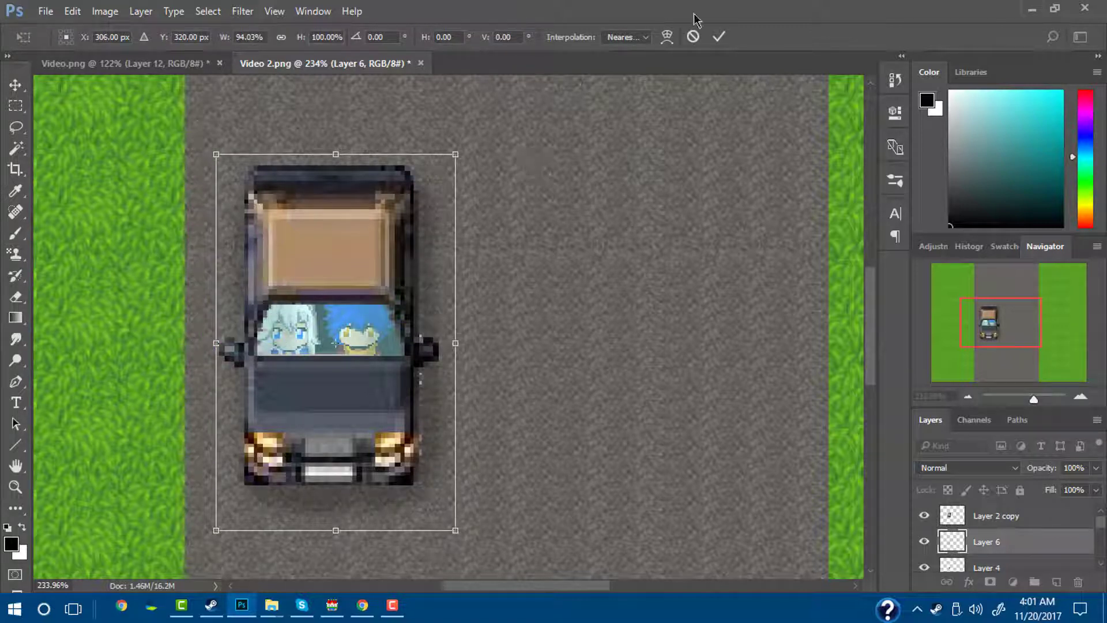
click(718, 37)
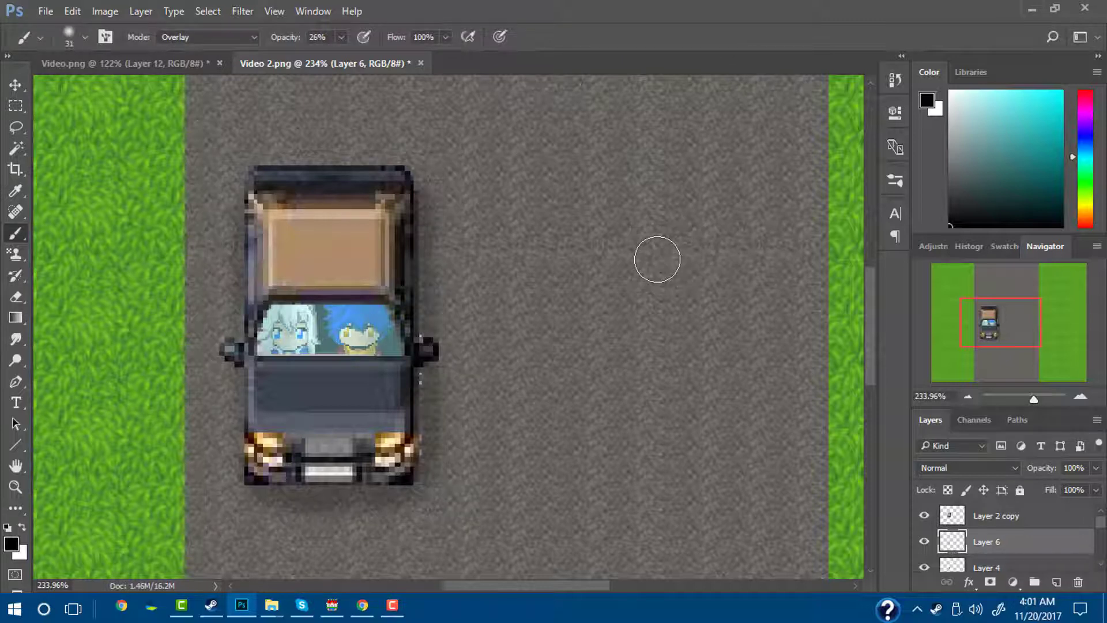
Duplicate the car's shadow layer and set the copy's opacity to 68%
key(ctrl+j)
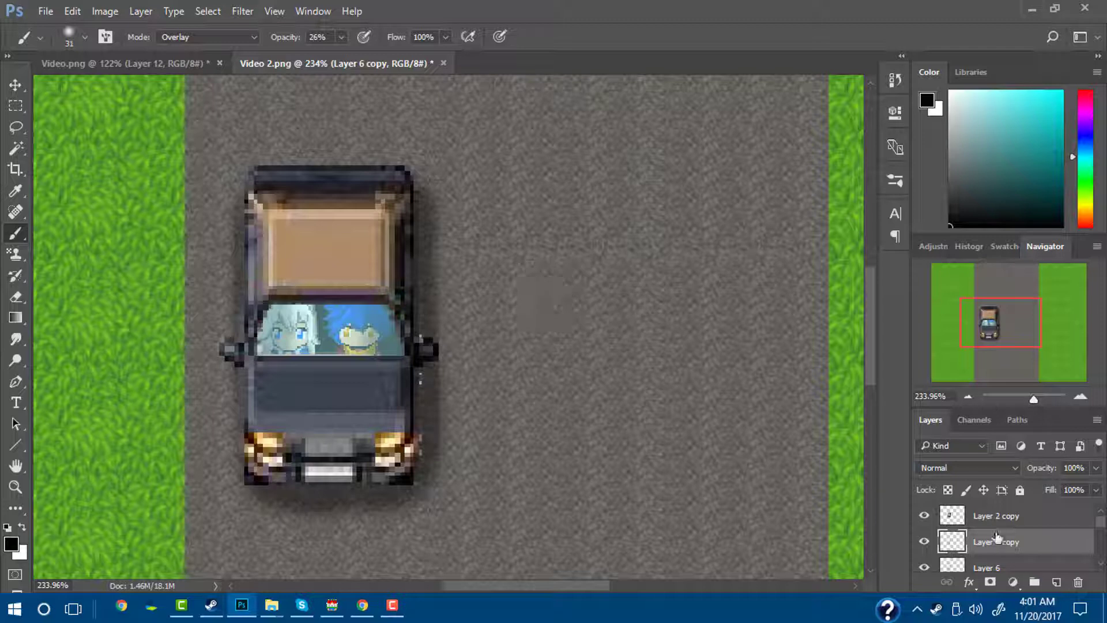
click(1097, 468)
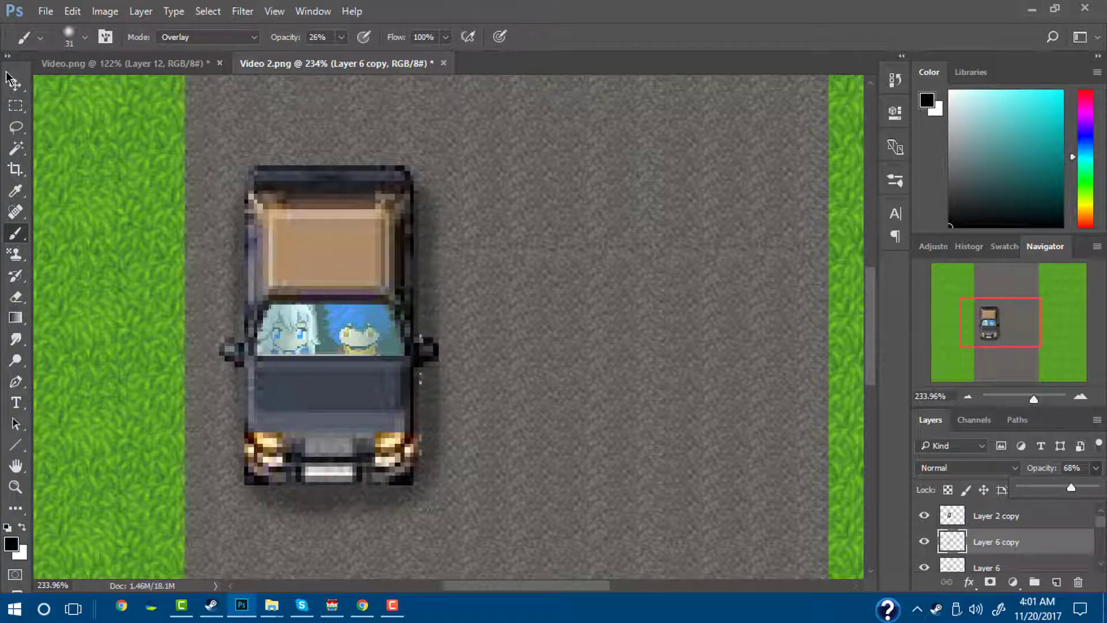
drag(7, 72, 12, 79)
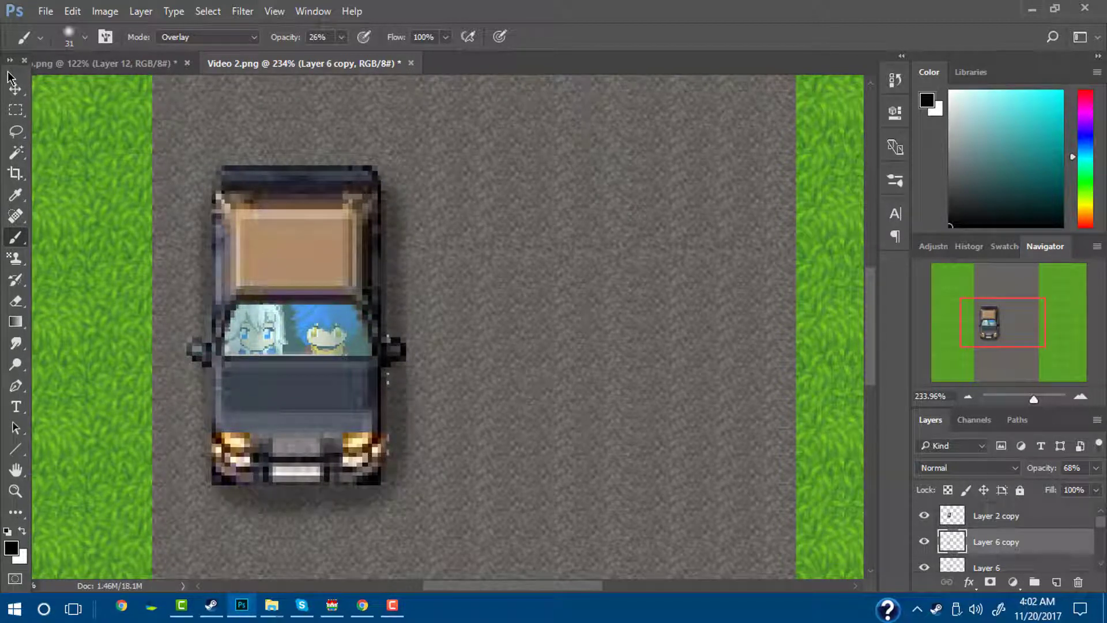
drag(15, 73, 5, 75)
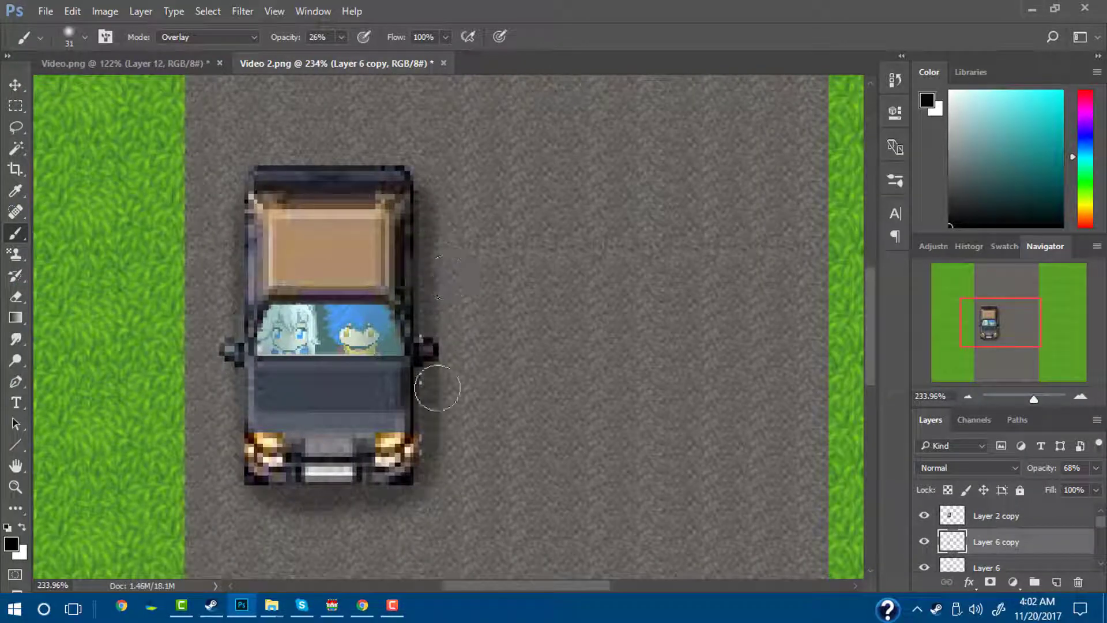
Erase the stray light pixels beside the car's right mirror and headlight on Layer 2 copy with a 1 px eraser
click(7, 90)
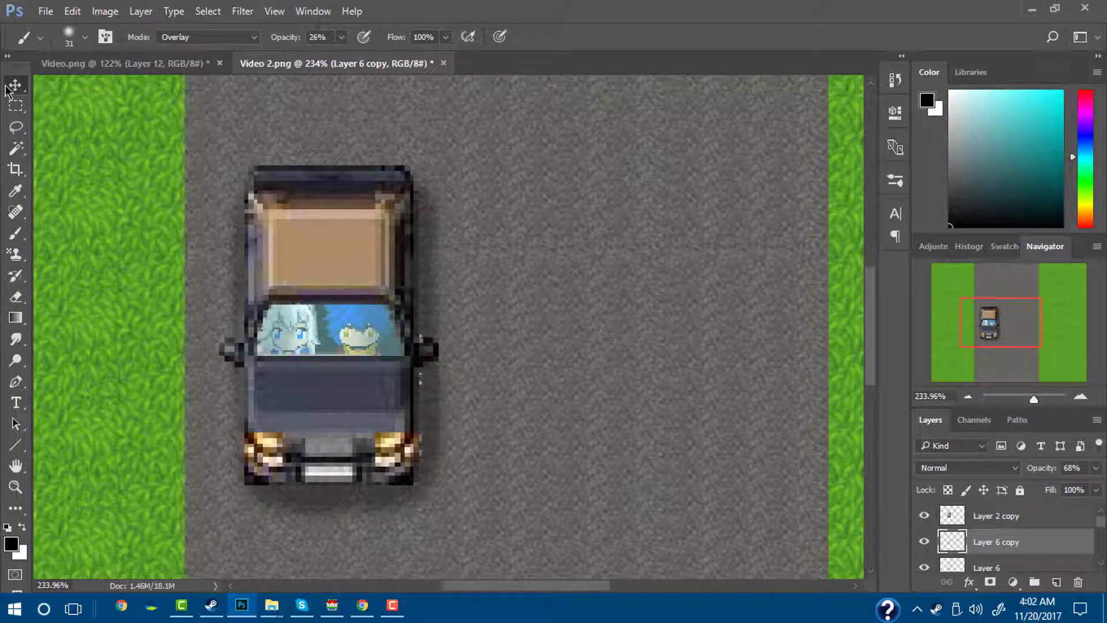
click(389, 363)
drag(1034, 399, 1046, 399)
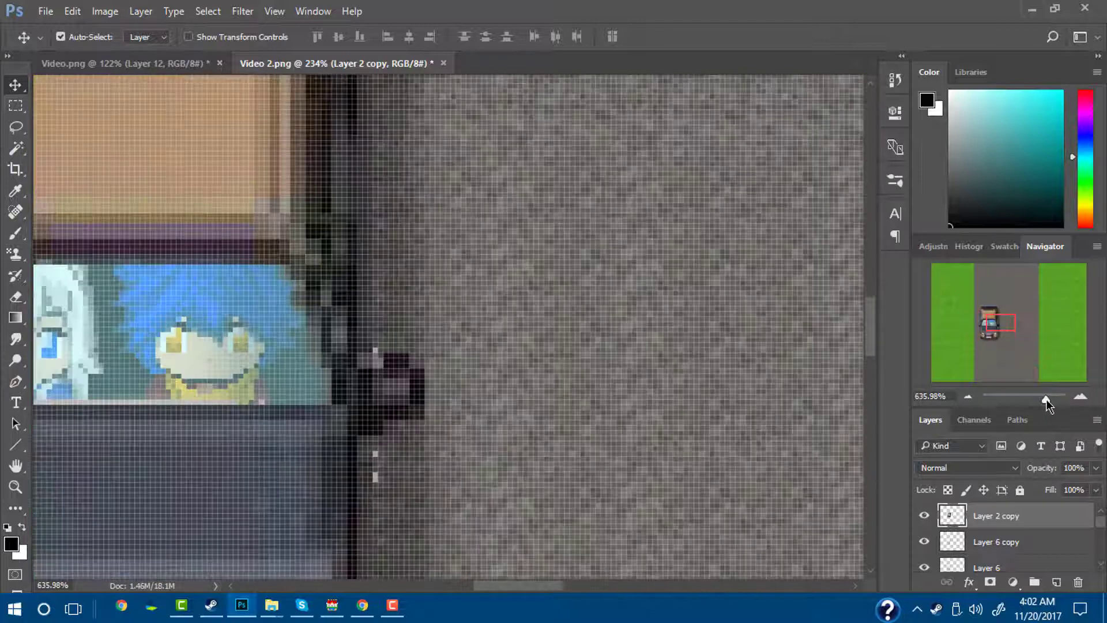
drag(1006, 322, 1007, 329)
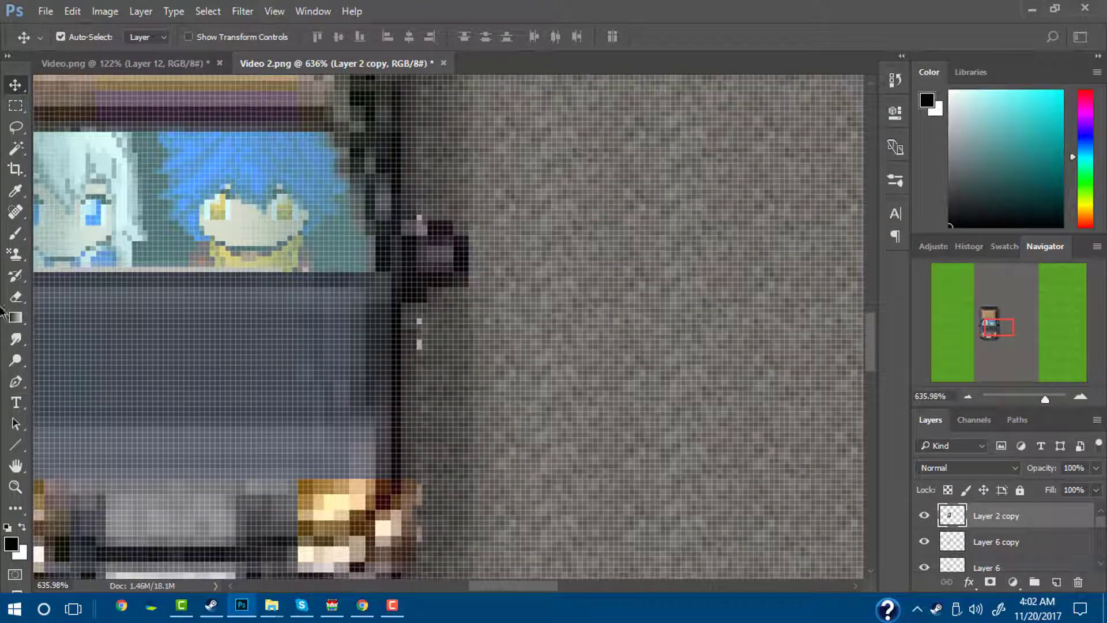
click(16, 296)
right_click(507, 343)
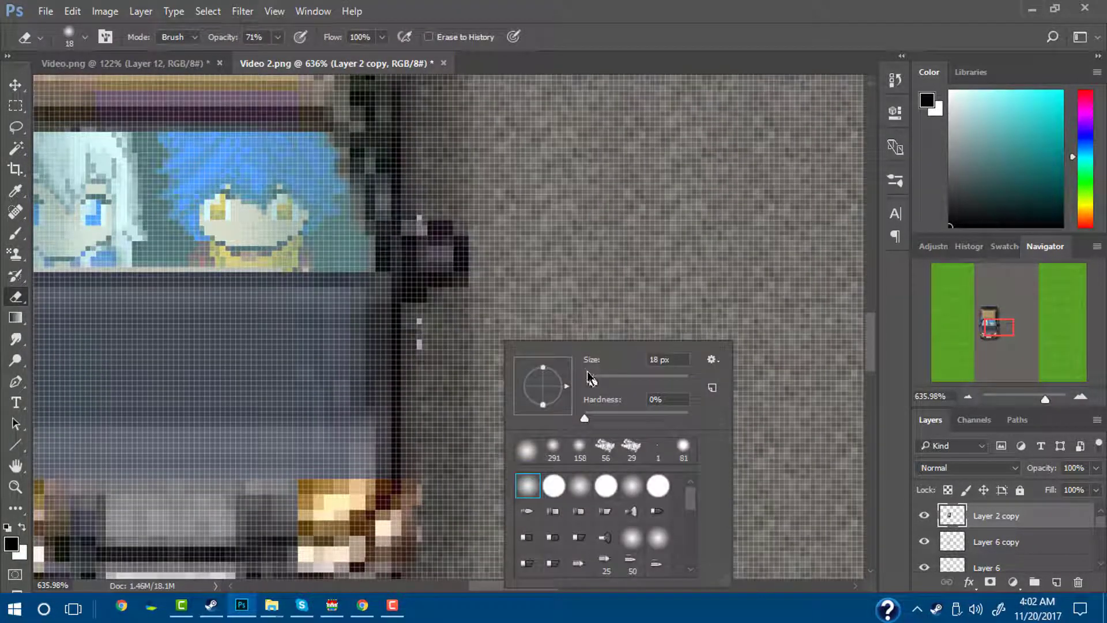
drag(589, 376, 559, 380)
click(421, 325)
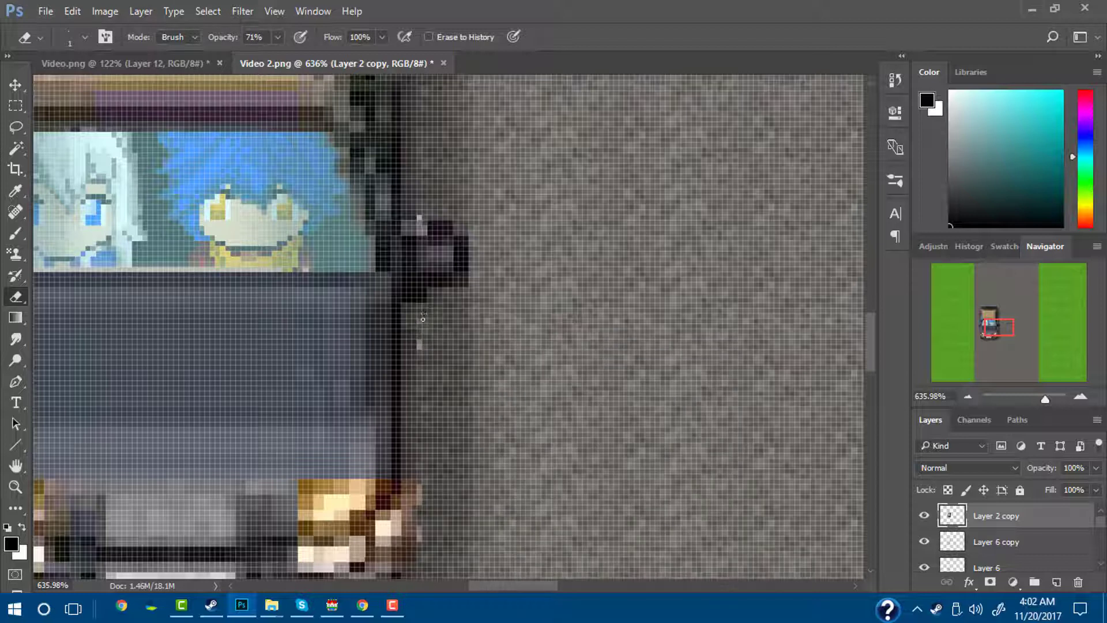
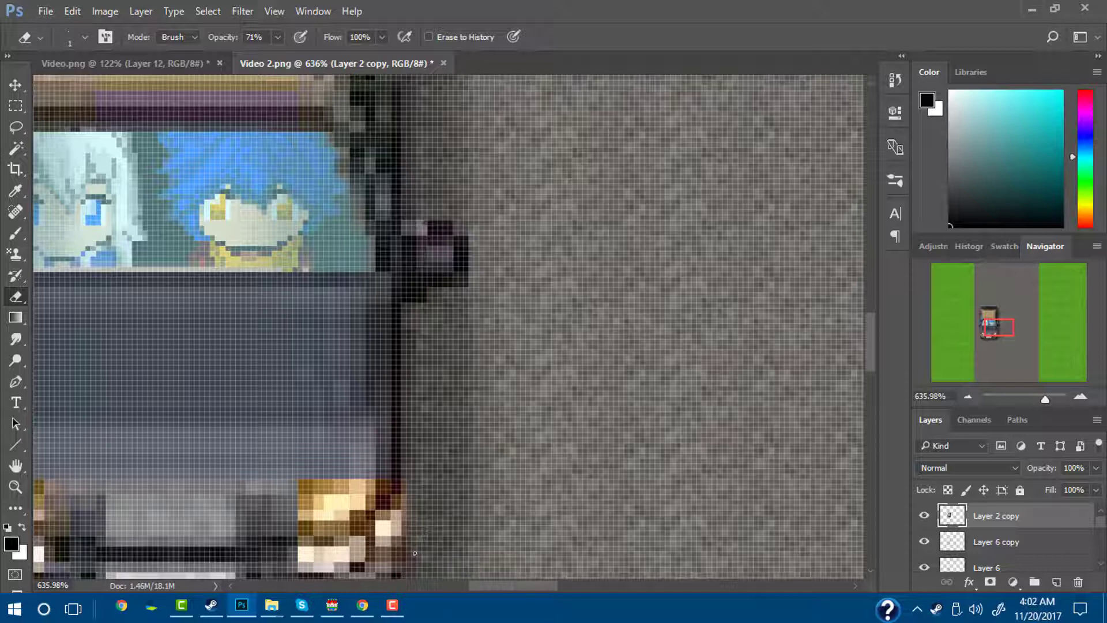
Examine the cleaned-up car and its shadow against the whole street and grass layout
drag(1048, 400, 1037, 400)
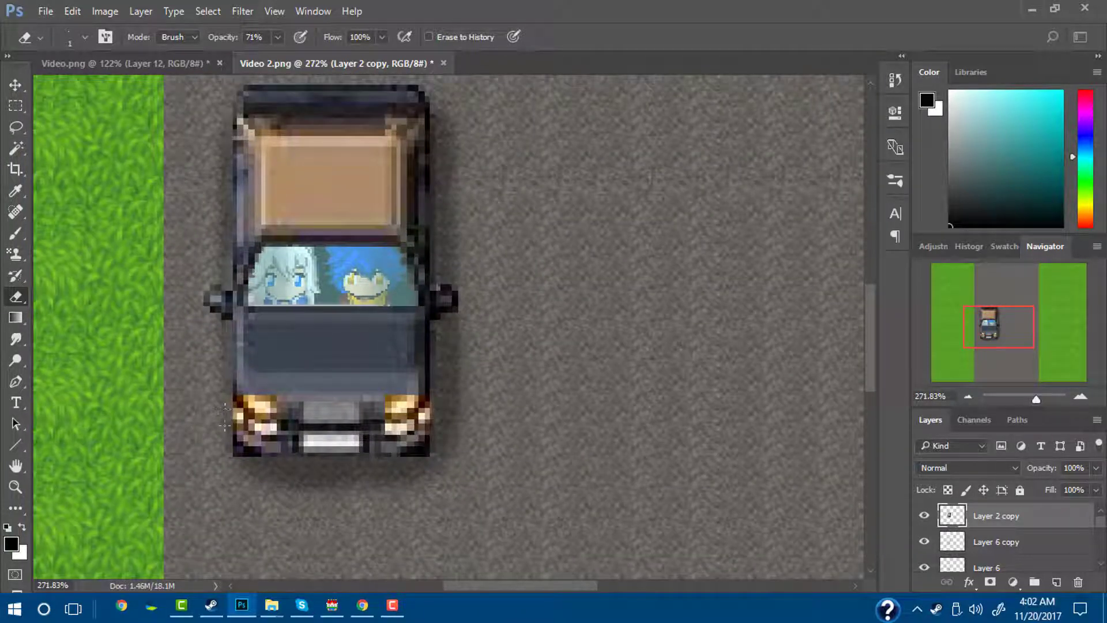
scroll(593, 287, up, 3)
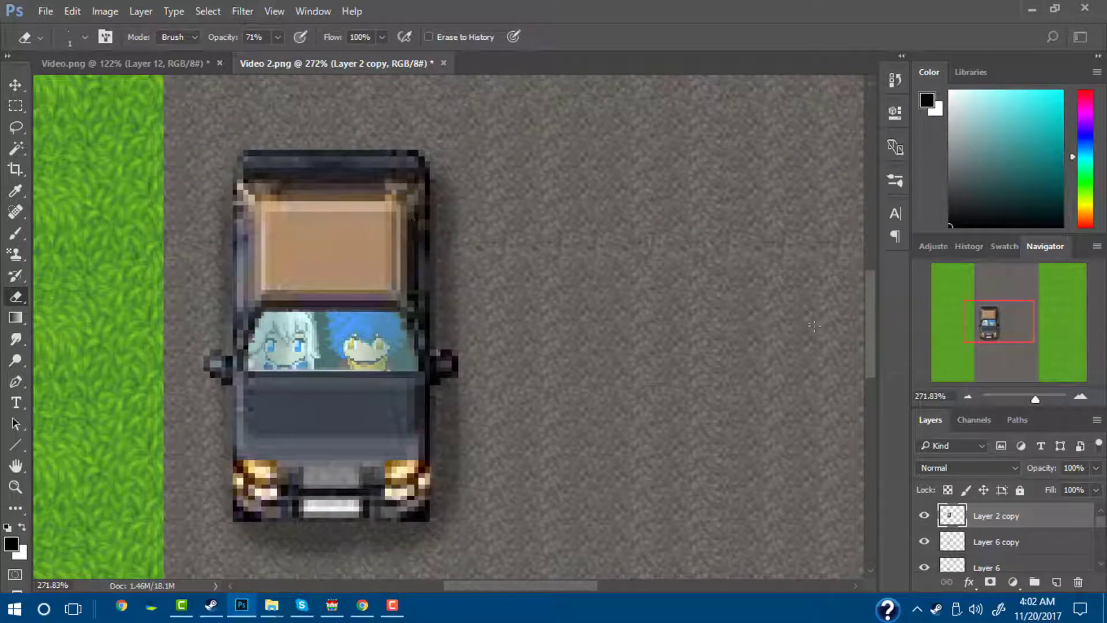
drag(1026, 394, 1032, 396)
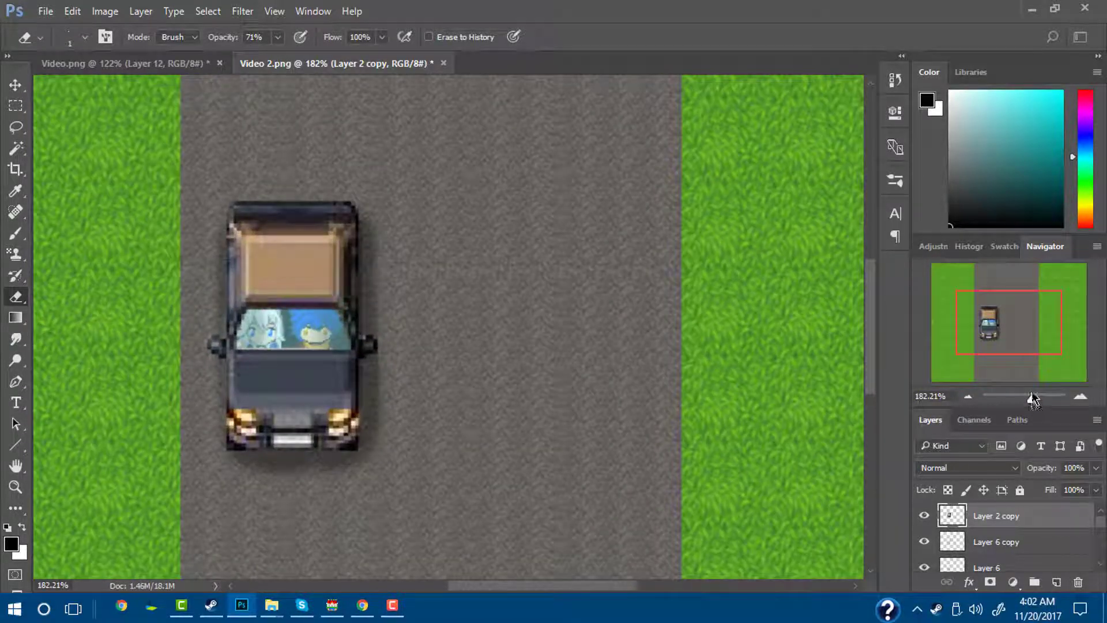
drag(1002, 330, 973, 328)
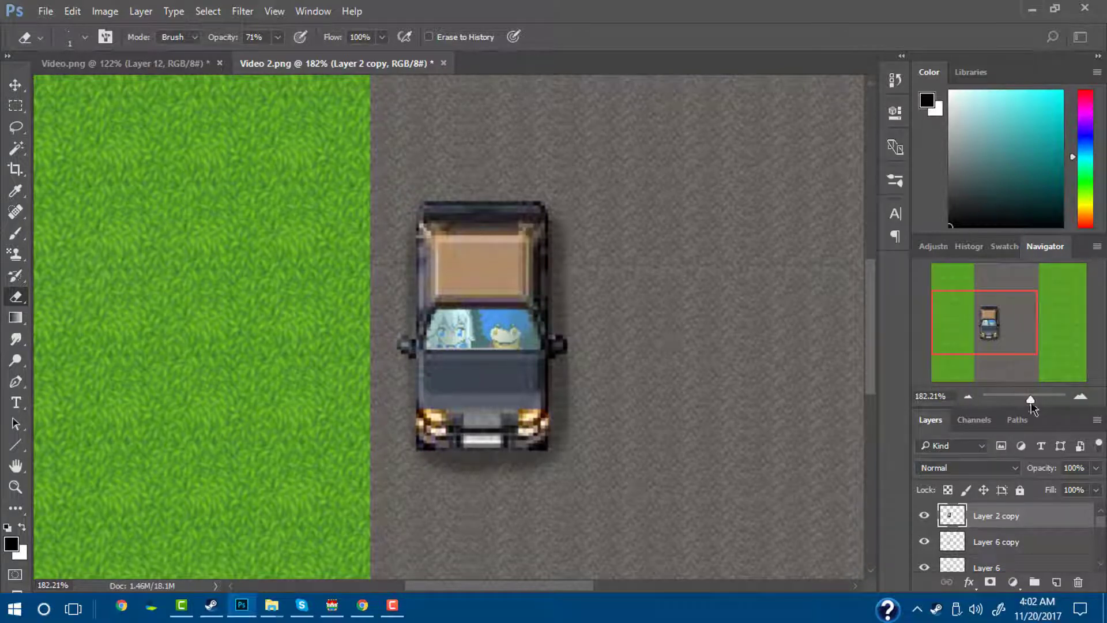
mouse_move(1033, 398)
mouse_down()
mouse_move(1041, 402)
mouse_move(1016, 402)
mouse_move(1036, 403)
mouse_move(1027, 400)
mouse_up()
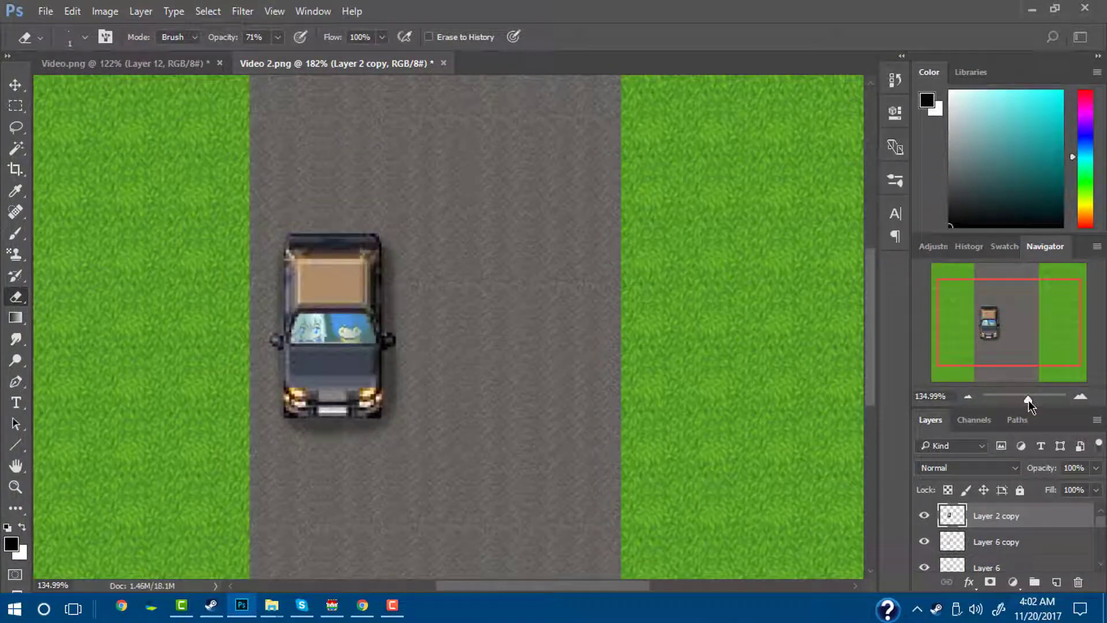
drag(996, 351, 998, 350)
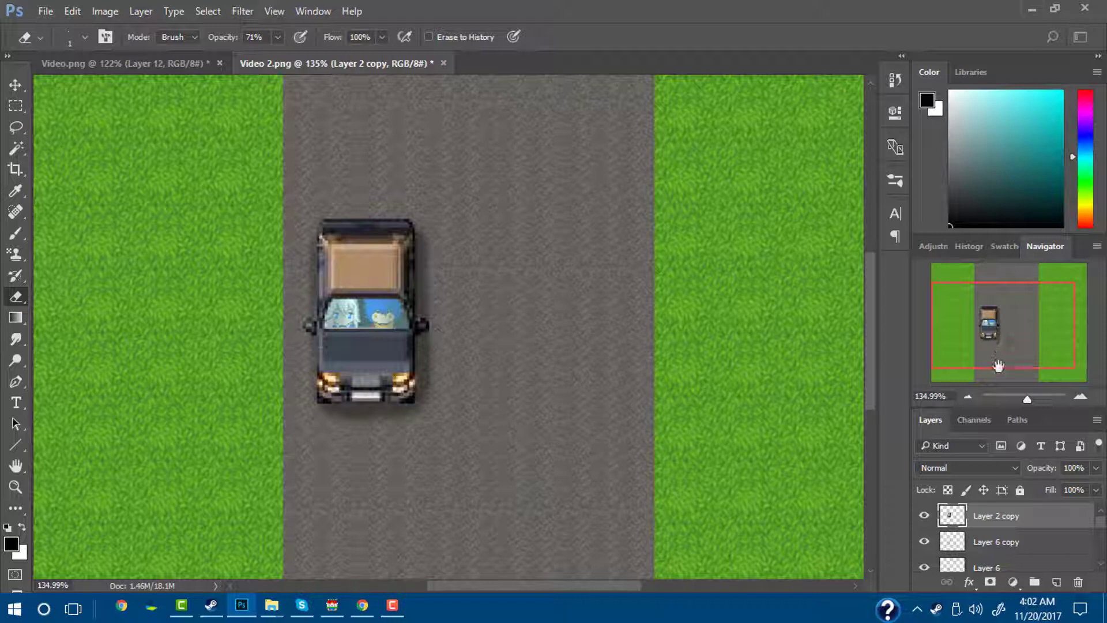
mouse_move(1026, 400)
mouse_down()
mouse_move(1017, 398)
mouse_move(1027, 399)
mouse_up()
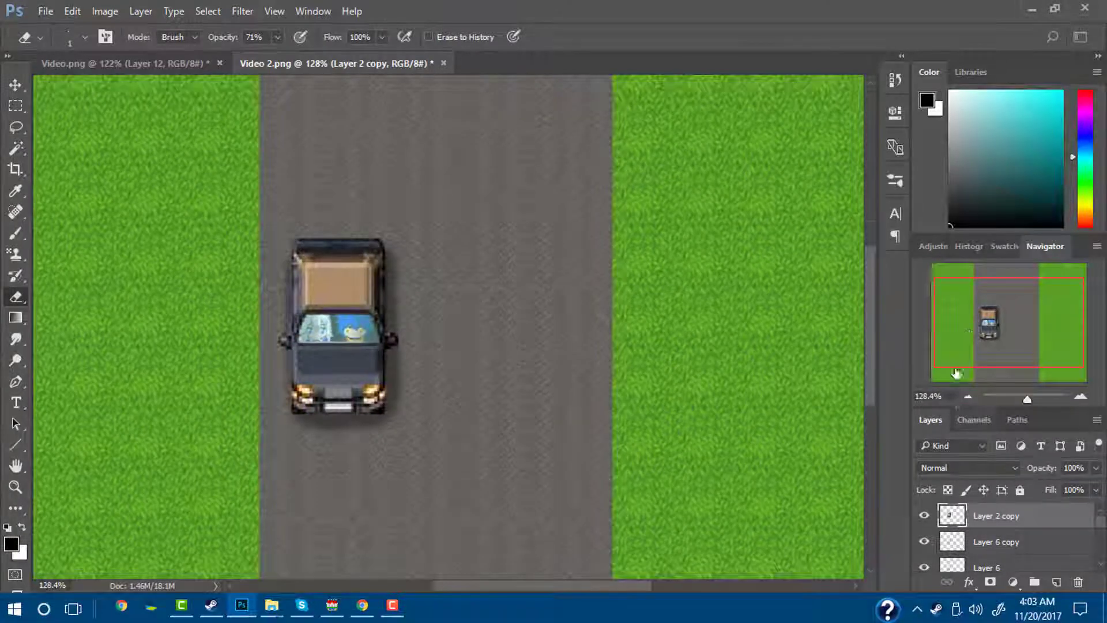
scroll(454, 282, up, 5)
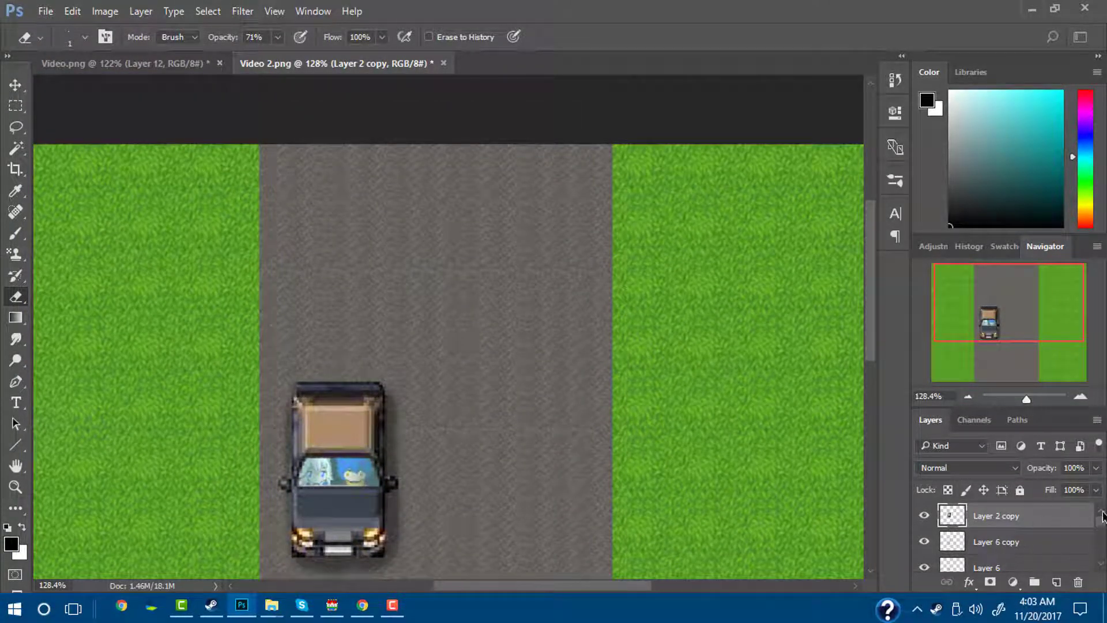
Rename the street texture layer, Layer 2 copy 7, as street
scroll(1095, 519, down, 8)
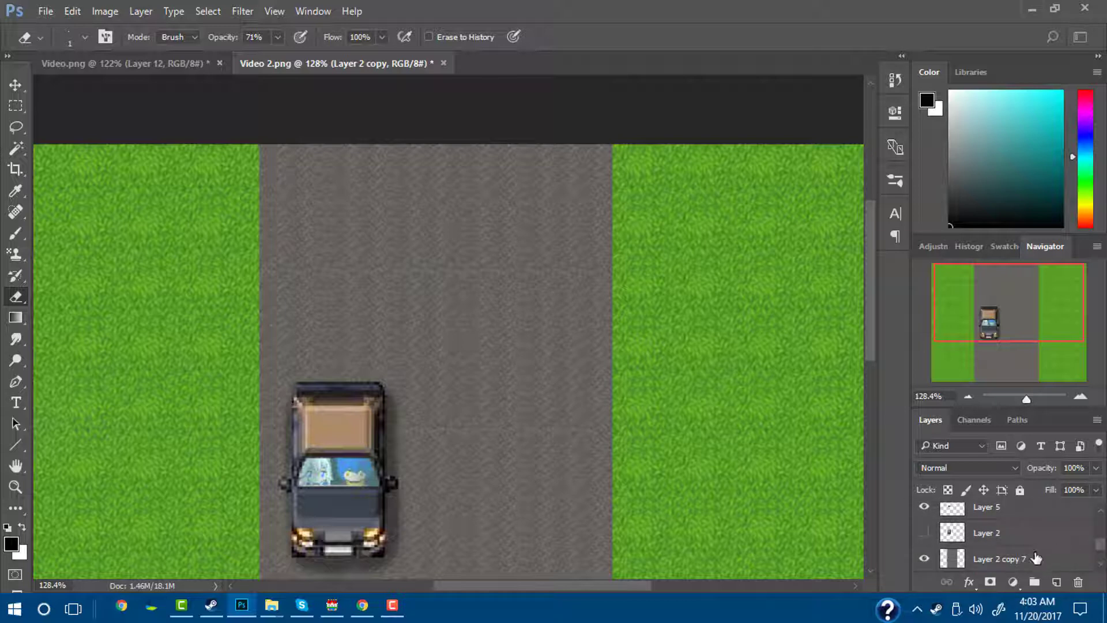
click(1037, 558)
double_click(1003, 559)
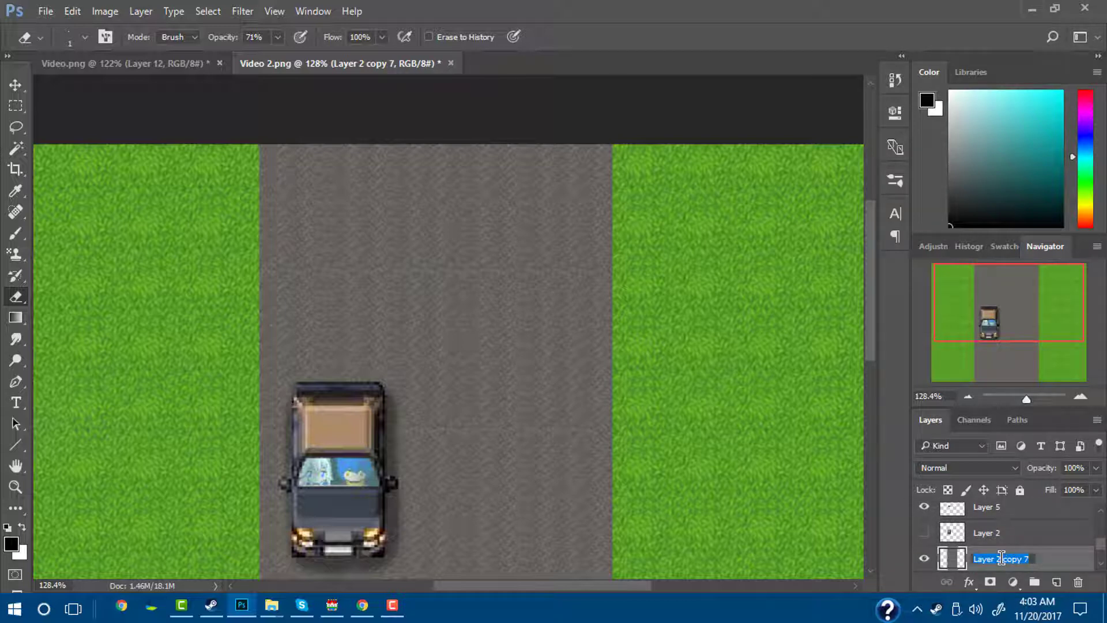
text(street)
key(Return)
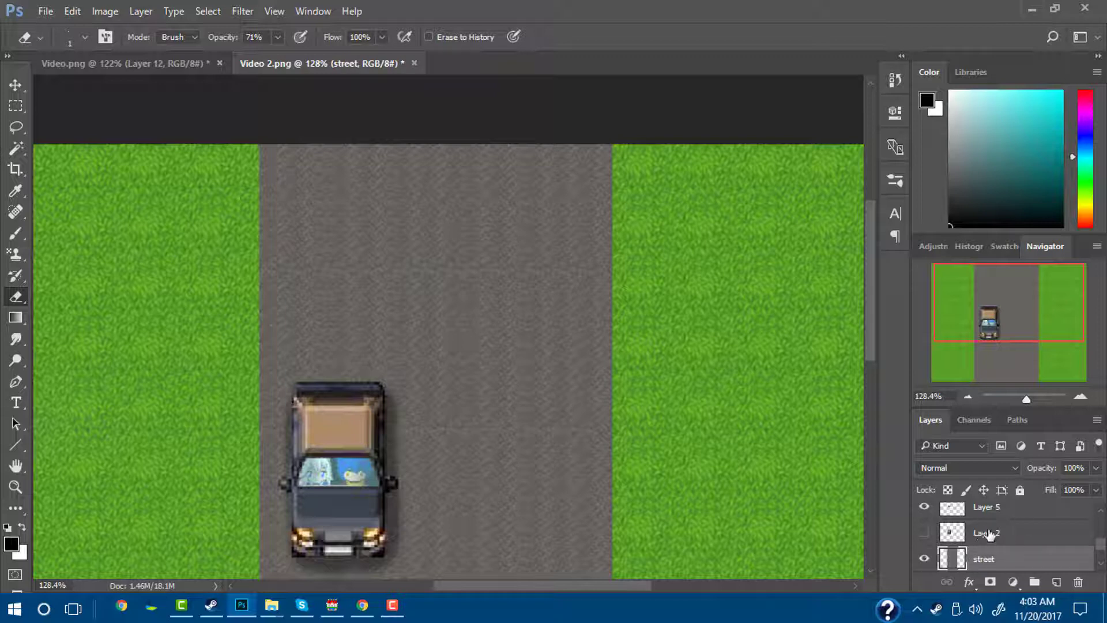
Add a new layer directly above the street layer and set the foreground color to white
click(1057, 584)
drag(1015, 152, 859, 67)
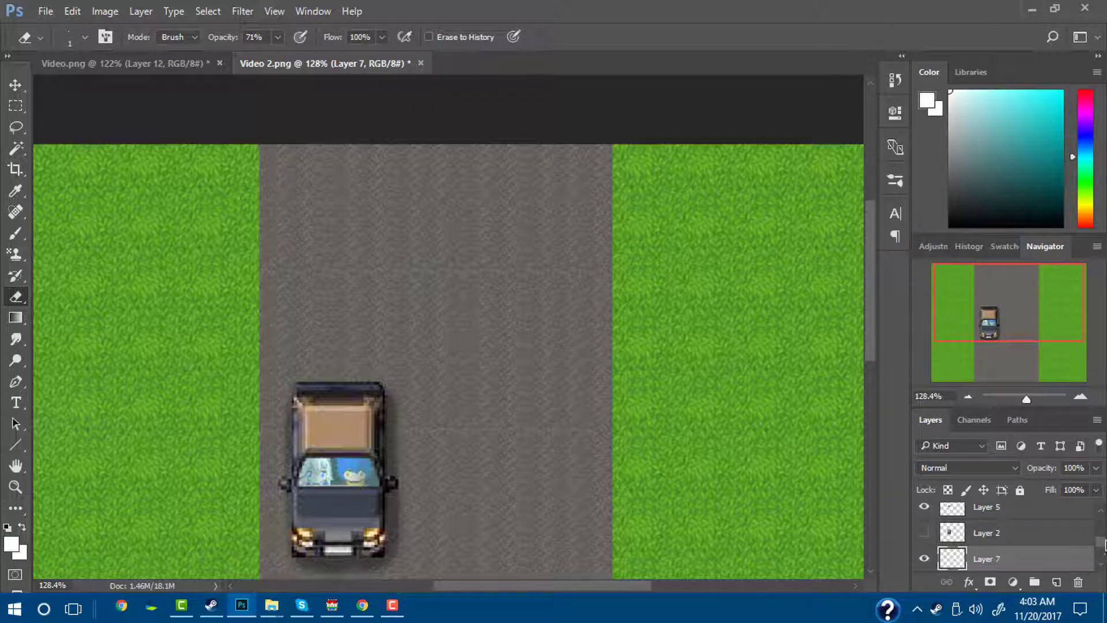
mouse_move(1106, 544)
mouse_down()
mouse_move(1106, 562)
mouse_move(1106, 508)
mouse_move(1104, 565)
mouse_up()
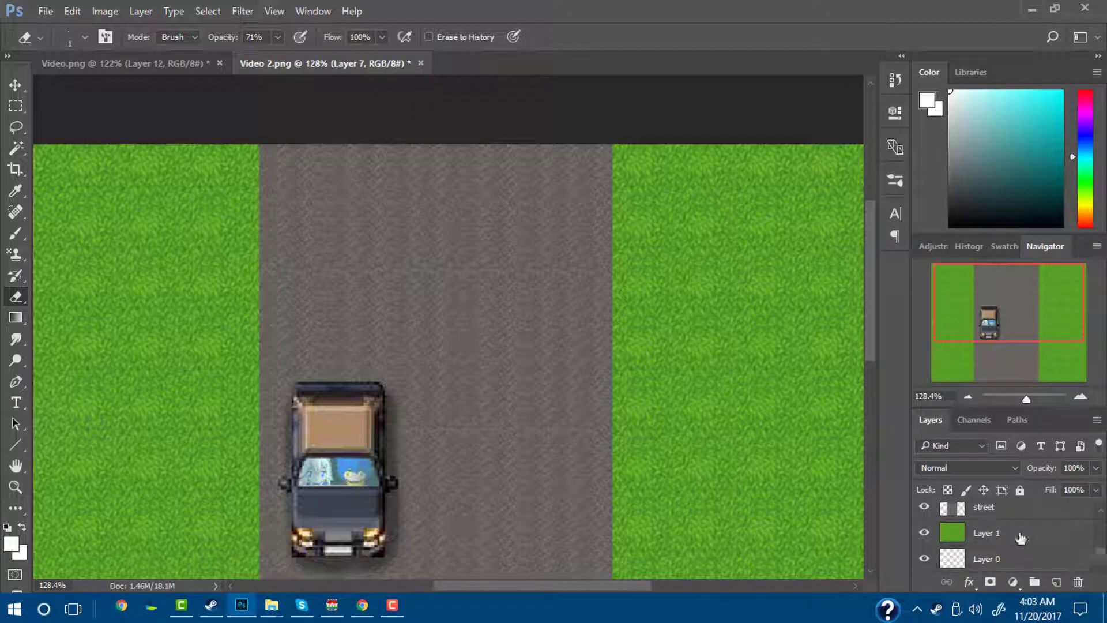
Set the Brush tool to Normal mode with 100% opacity for painting on Layer 7
scroll(1021, 538, up, 3)
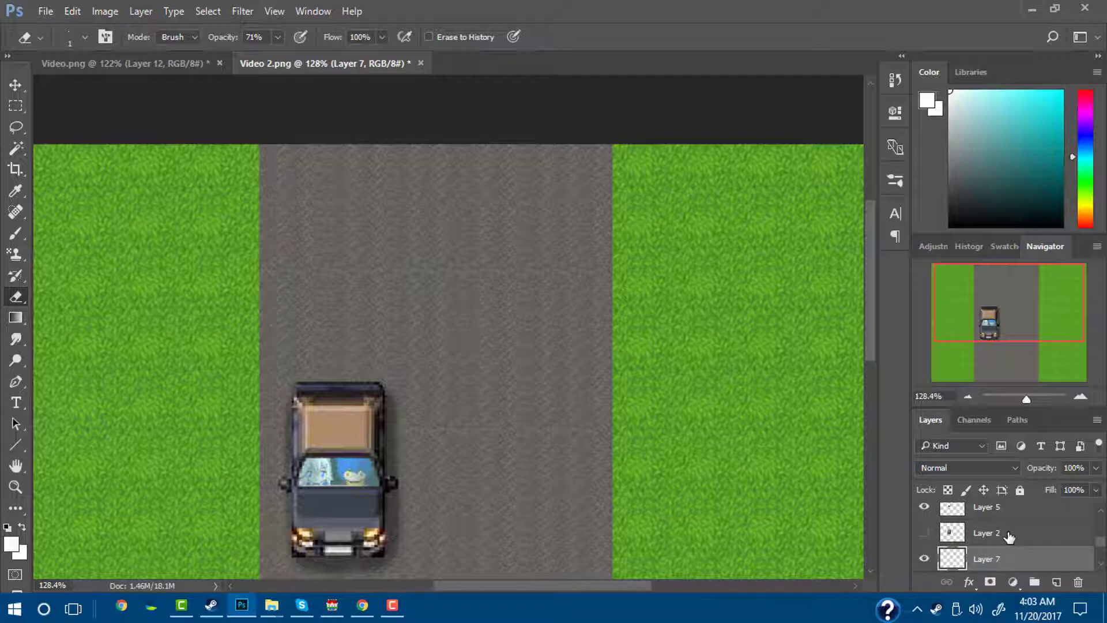
scroll(1010, 536, down, 1)
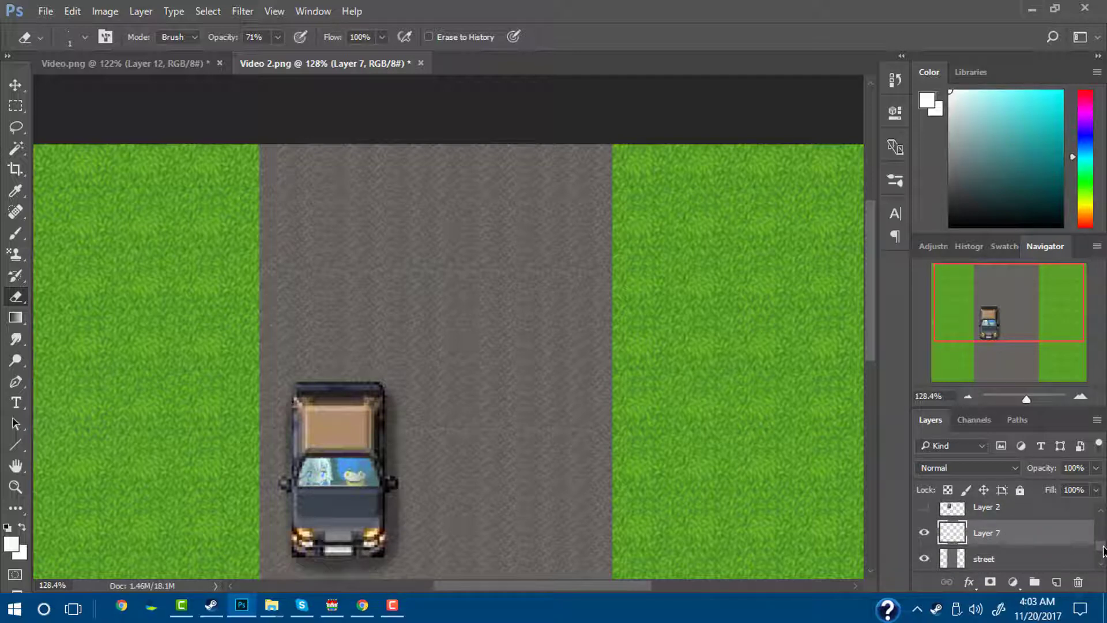
drag(1104, 546, 1104, 547)
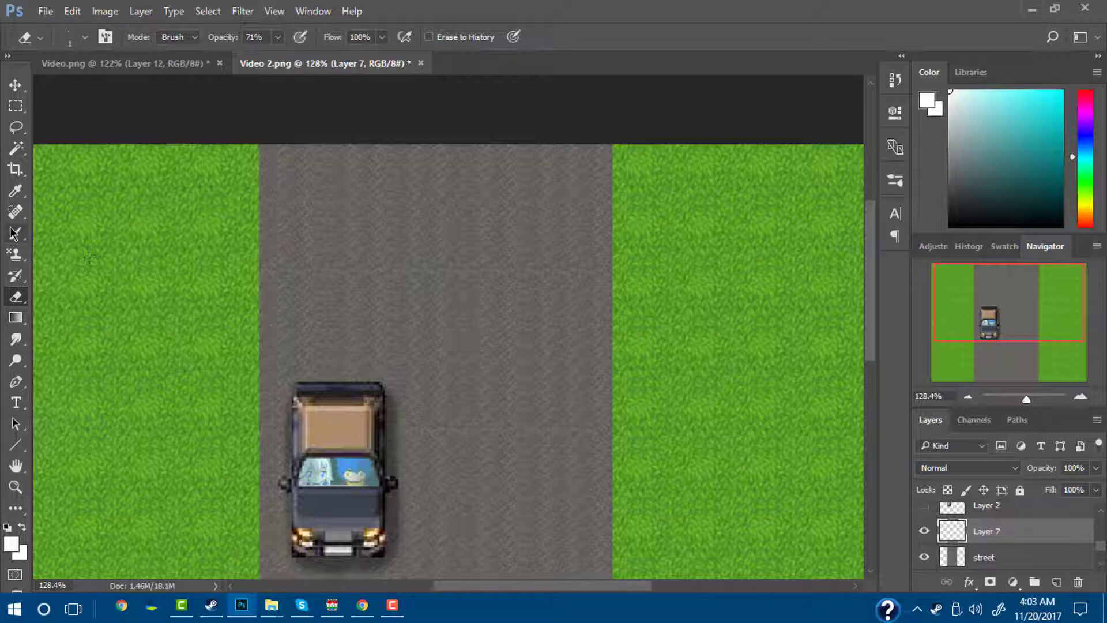
click(15, 191)
click(16, 233)
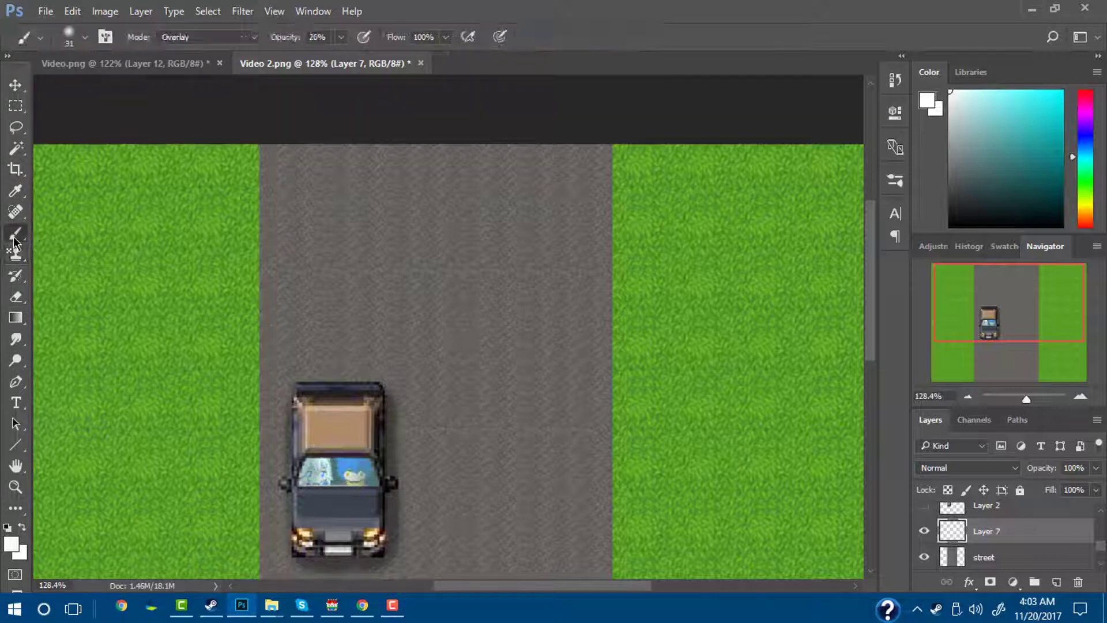
drag(1027, 400, 1032, 398)
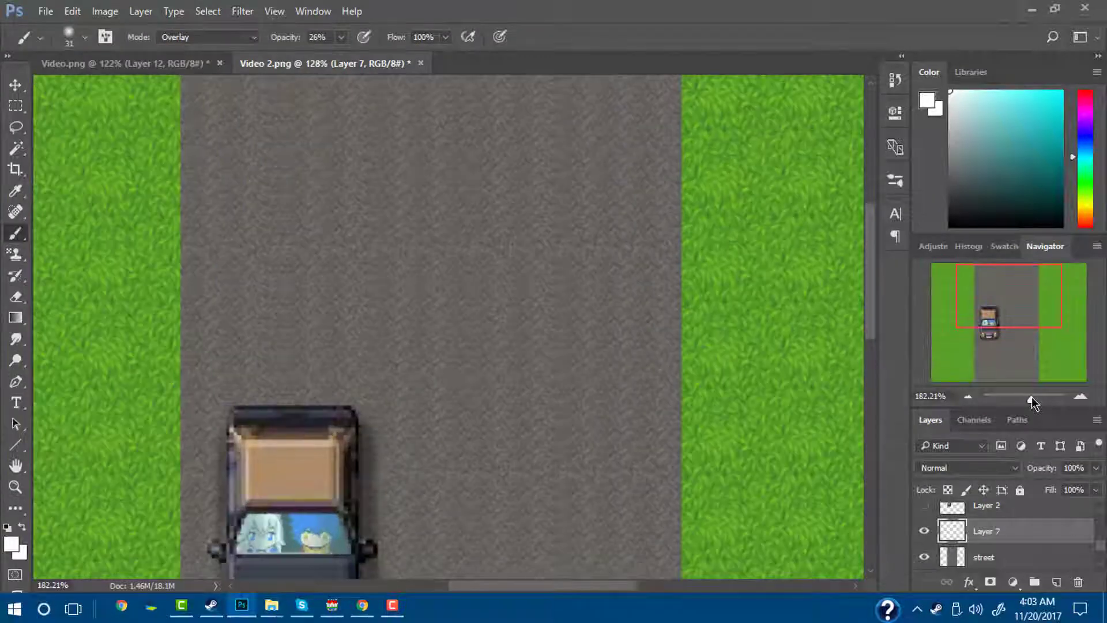
click(505, 170)
key(ctrl+z)
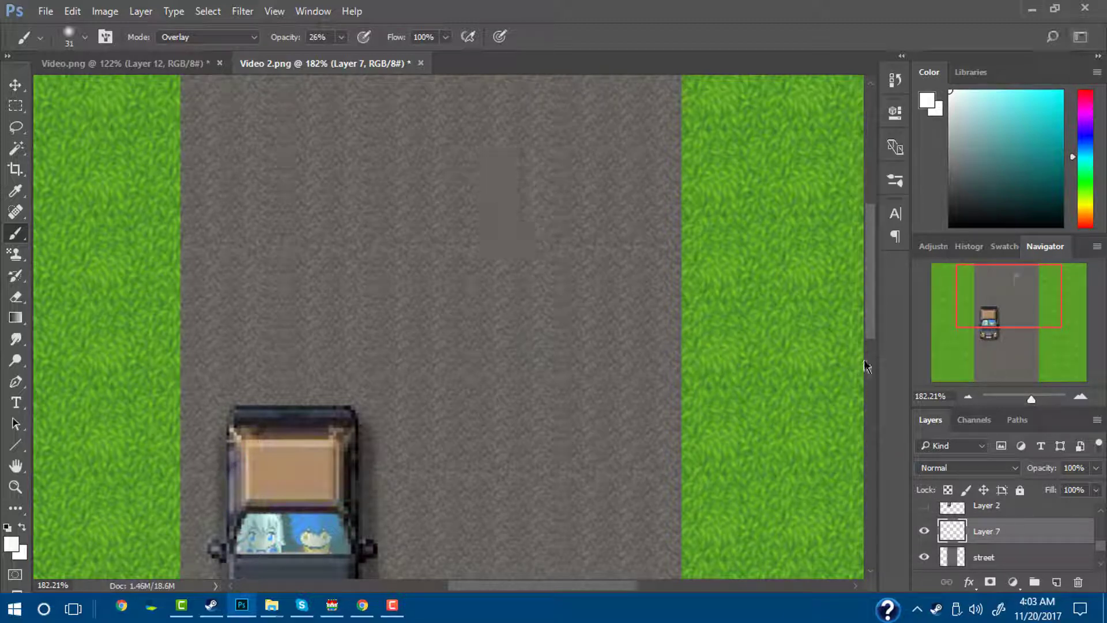
click(198, 37)
click(192, 51)
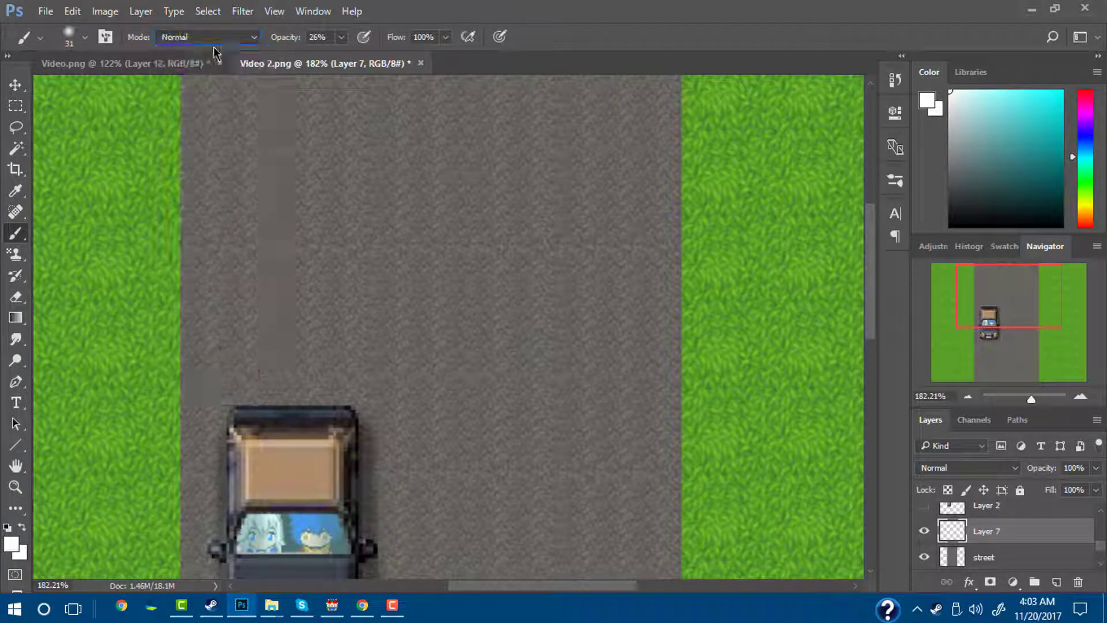
click(342, 38)
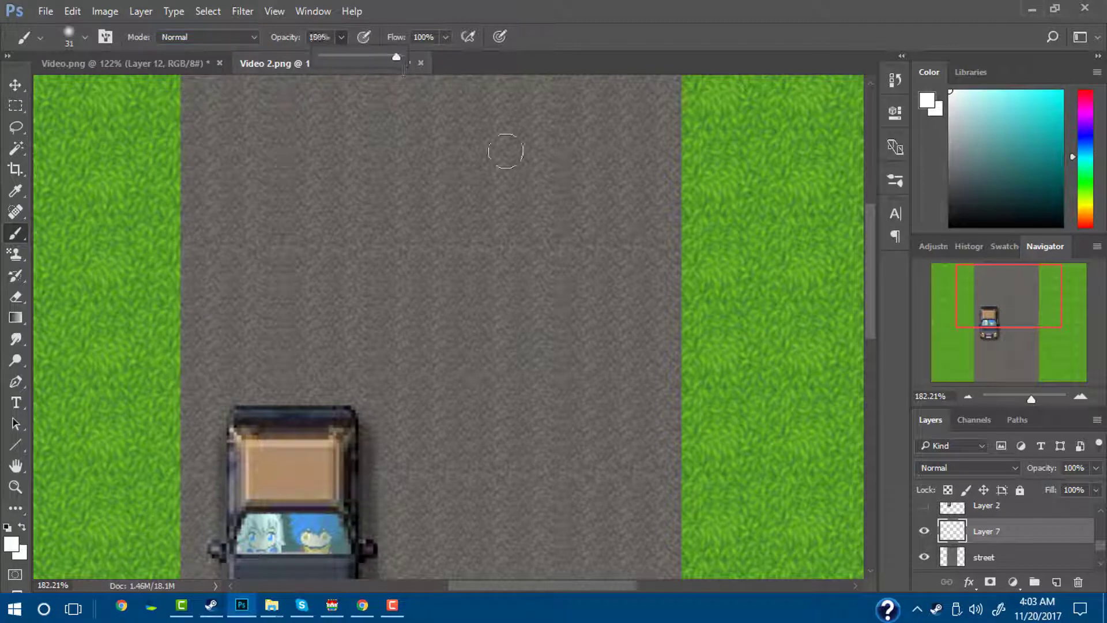
right_click(576, 212)
click(670, 327)
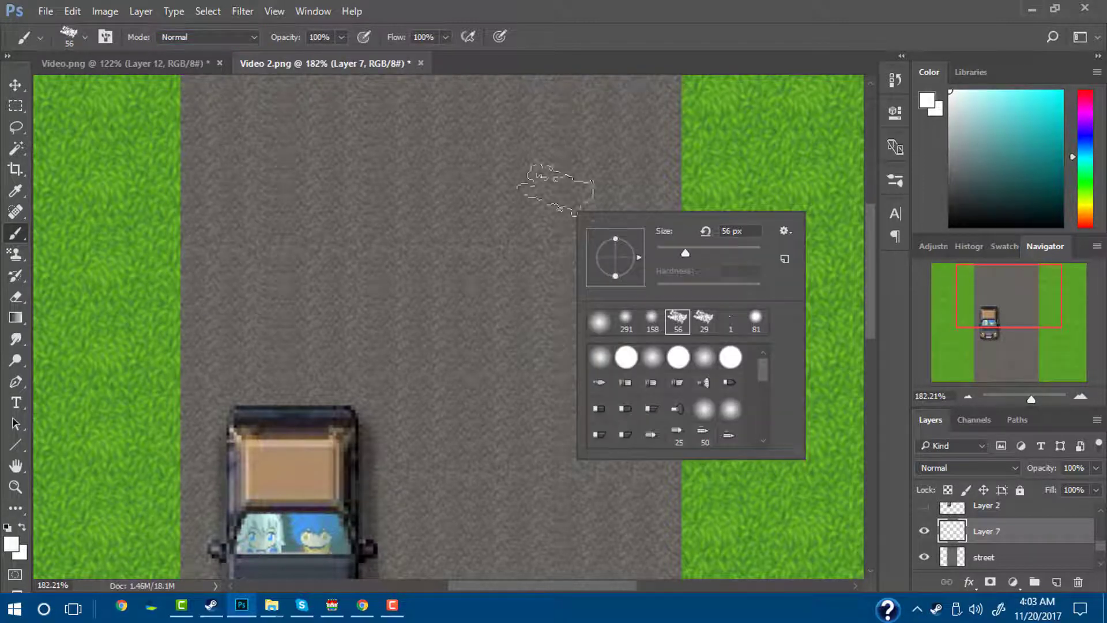
mouse_move(544, 178)
mouse_down()
mouse_move(520, 144)
mouse_move(524, 178)
mouse_up()
key(z)
key(ctrl+z)
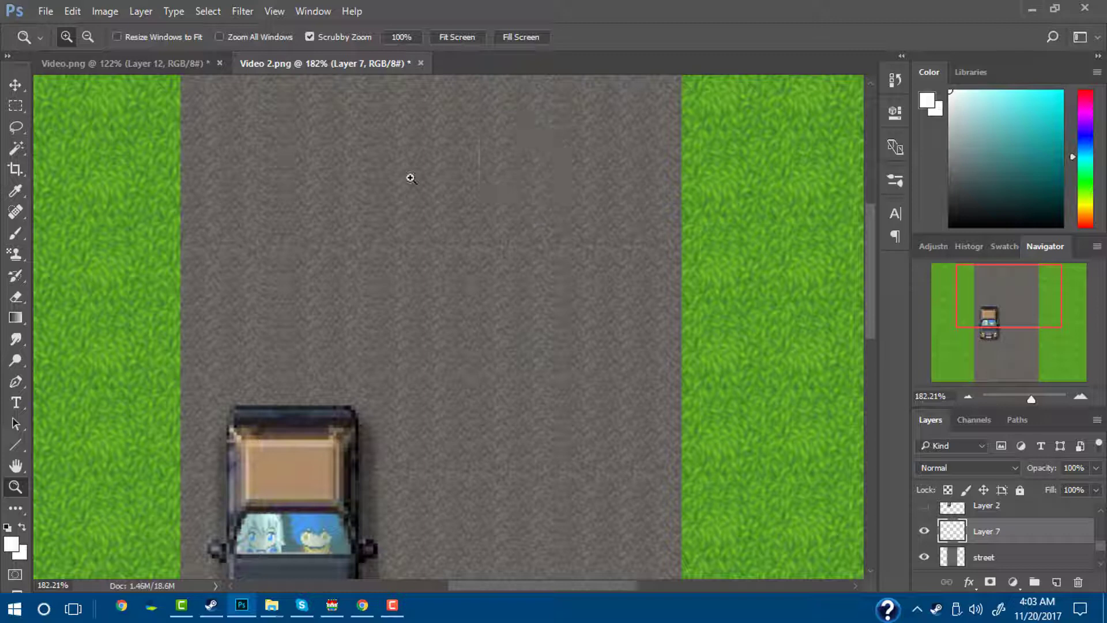
right_click(484, 190)
click(14, 236)
scroll(327, 206, up, 5)
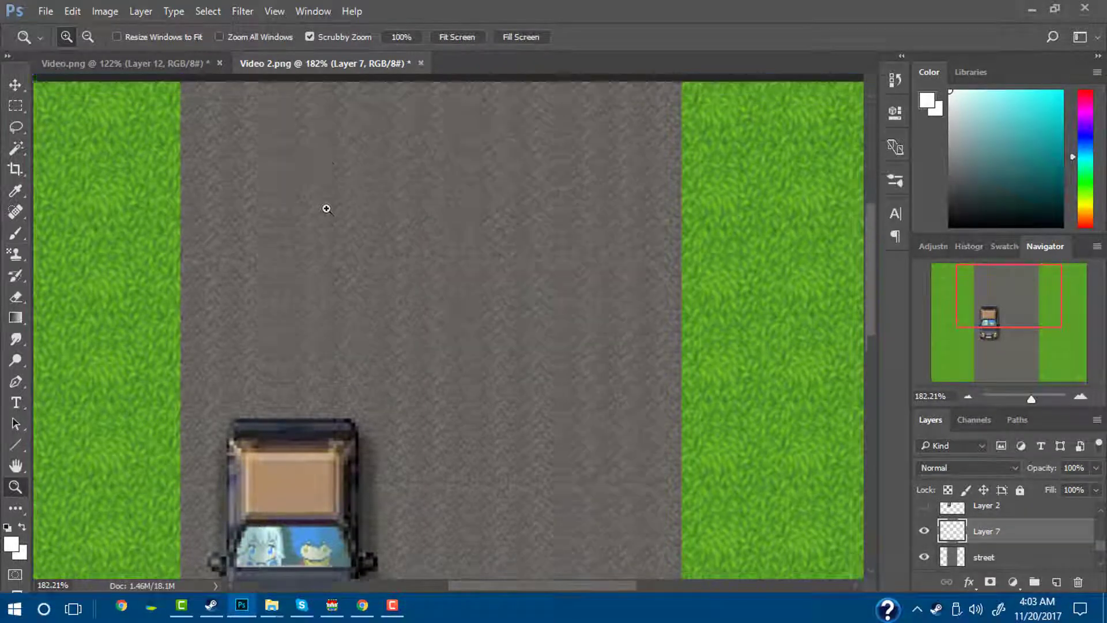
click(14, 232)
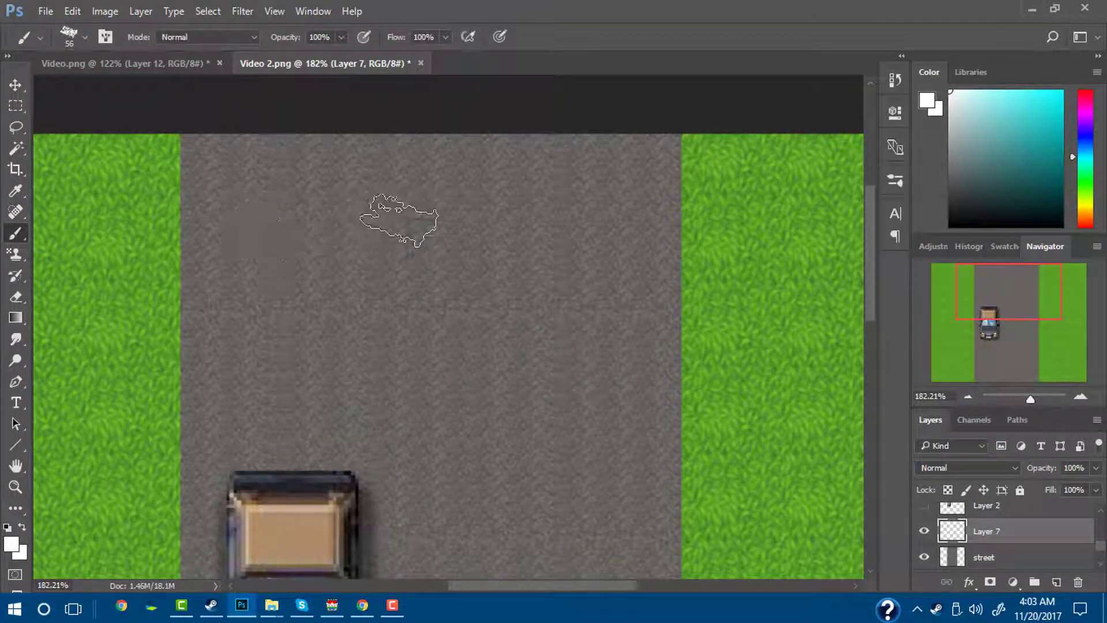
Pick the 56 px round brush tip and set its hardness to 100%
right_click(403, 223)
click(455, 328)
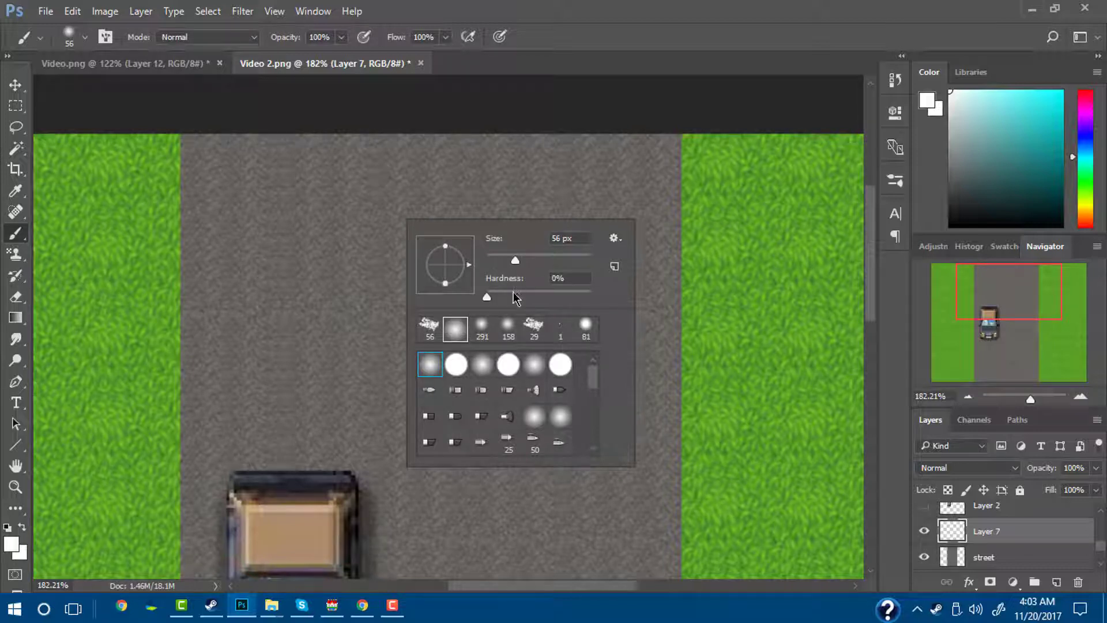
drag(515, 298, 637, 277)
click(464, 144)
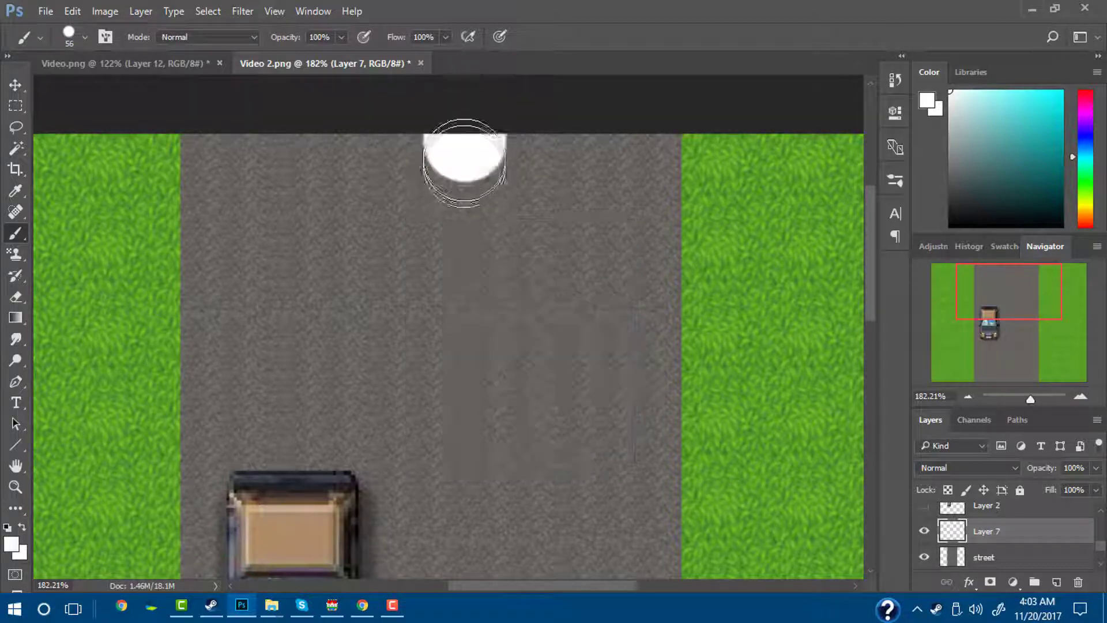
key(ctrl+z)
Set the brush size to 9 px and paint a short straight white line down from the road's top edge
right_click(463, 189)
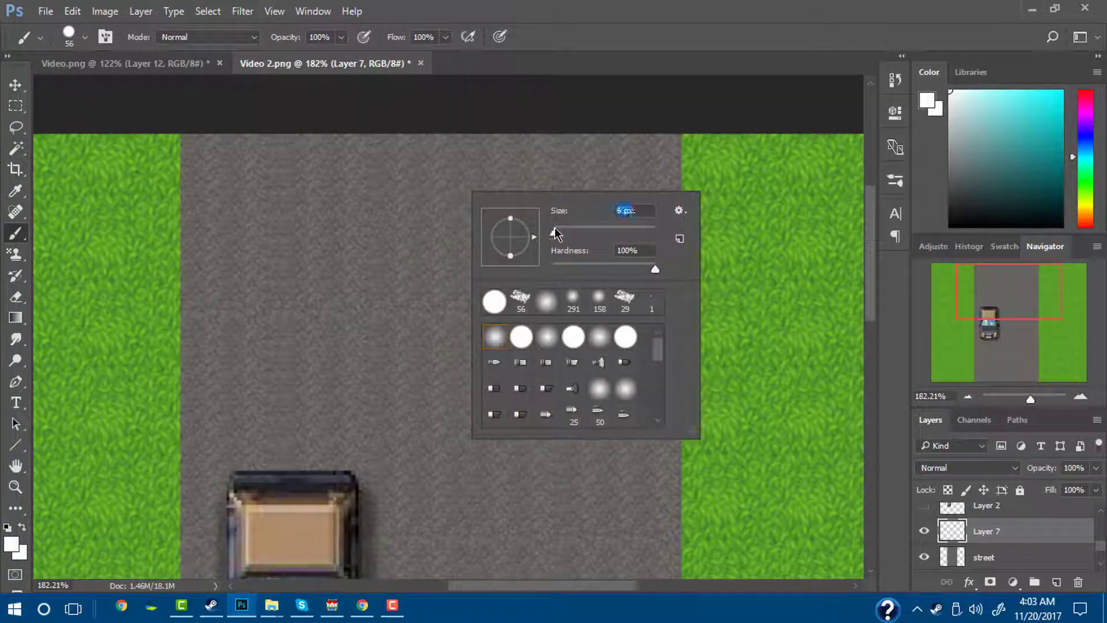
key(Return)
drag(460, 137, 459, 183)
key(ctrl+z)
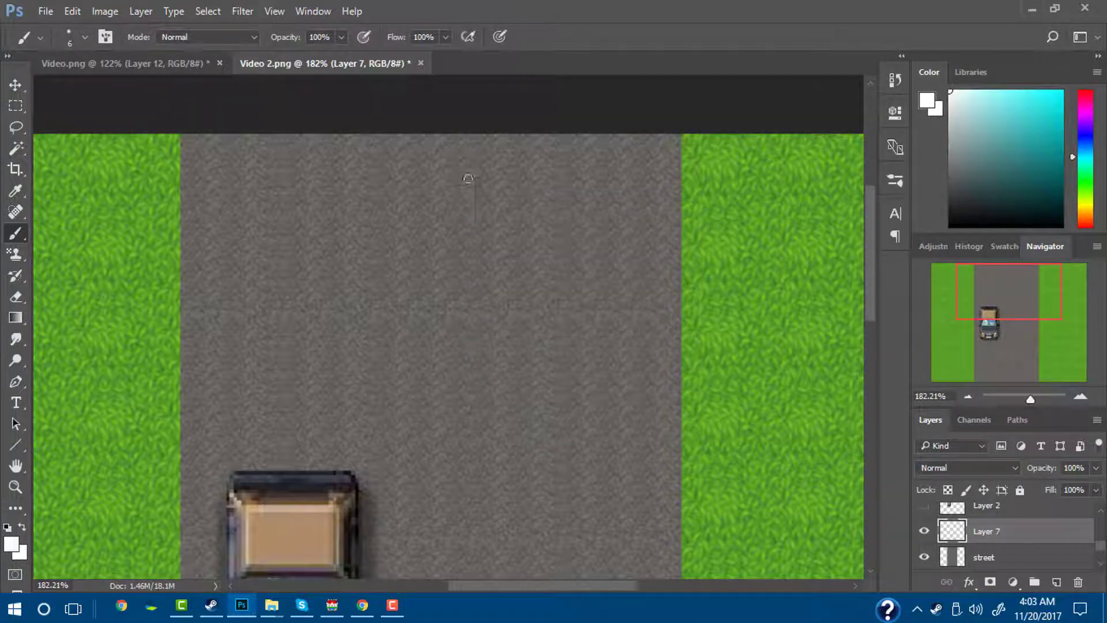
right_click(468, 177)
drag(559, 217, 562, 216)
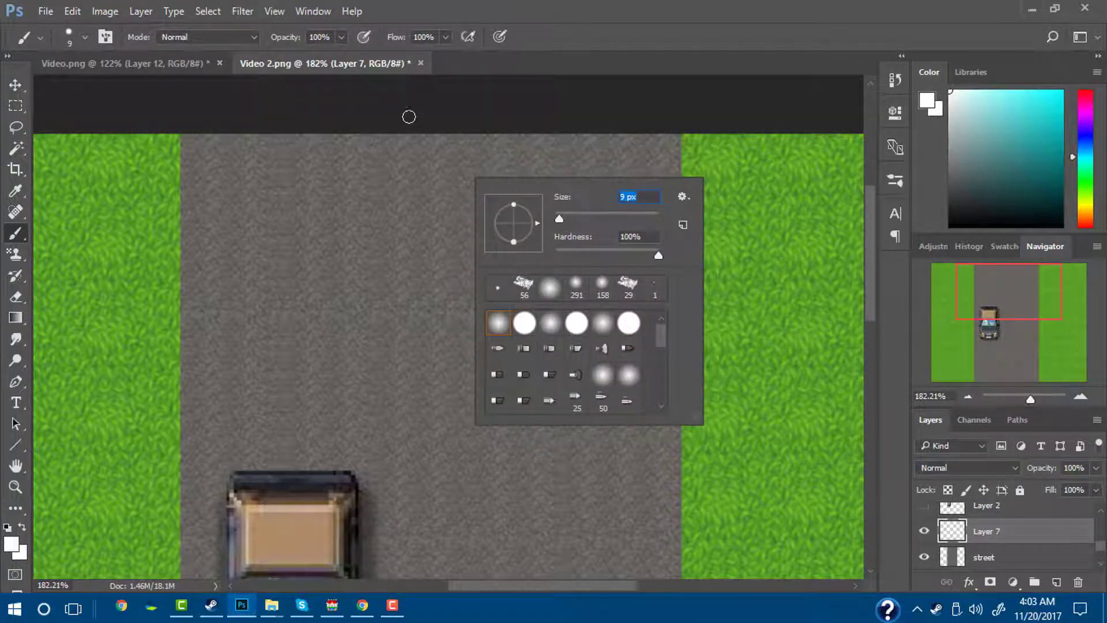
drag(420, 132, 417, 173)
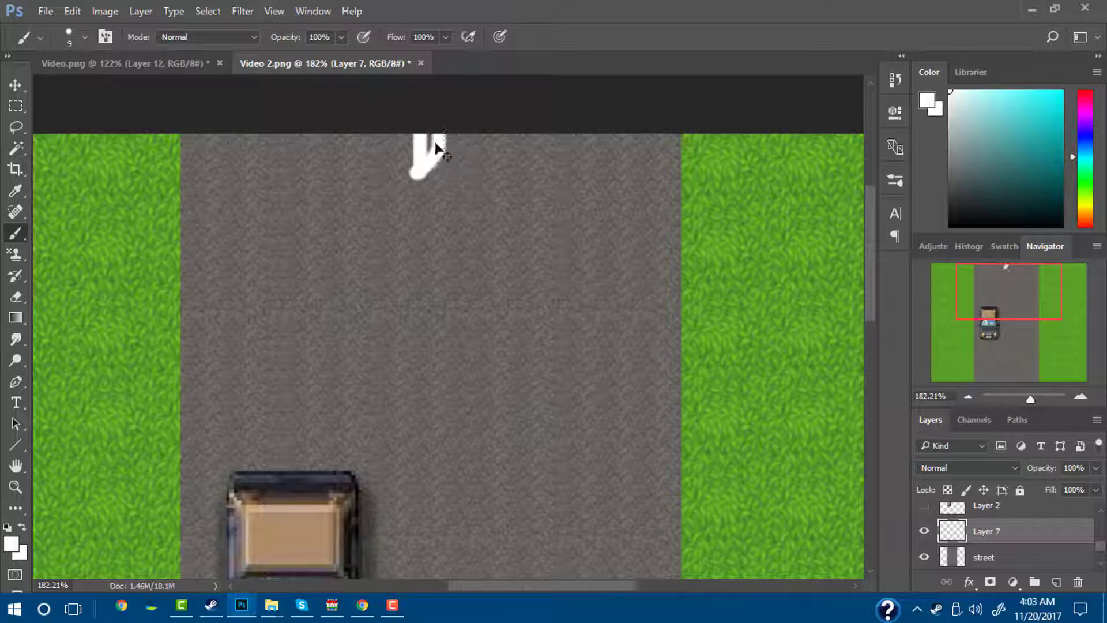
key(ctrl+z)
shift+click(461, 207)
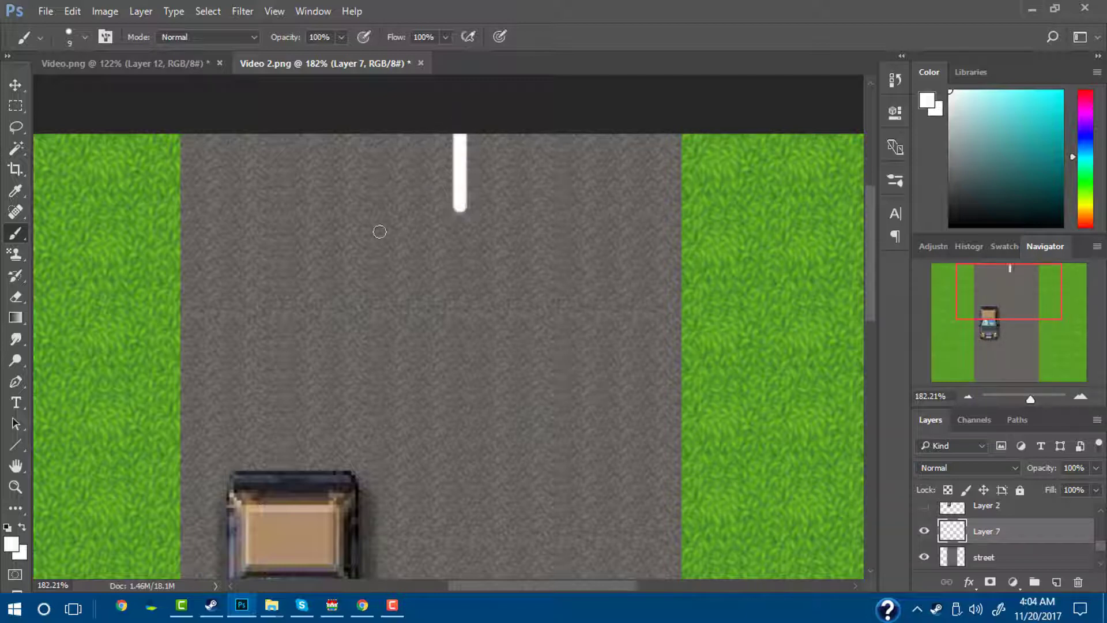
Move the white line down clear of the canvas edge and cut off its rounded lower end
click(15, 85)
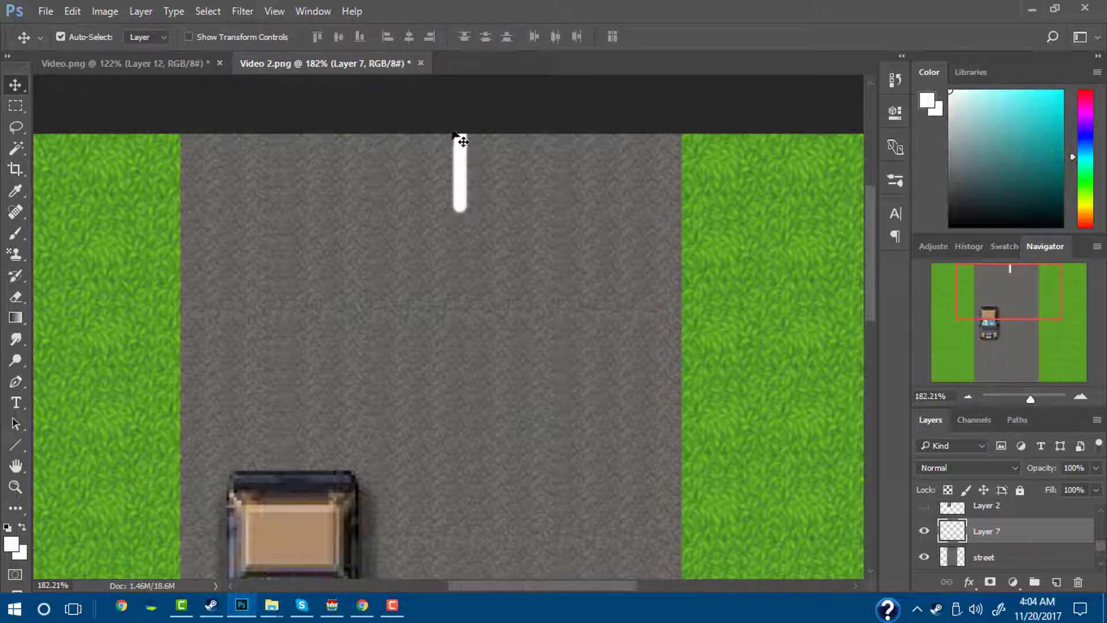
drag(461, 157, 461, 200)
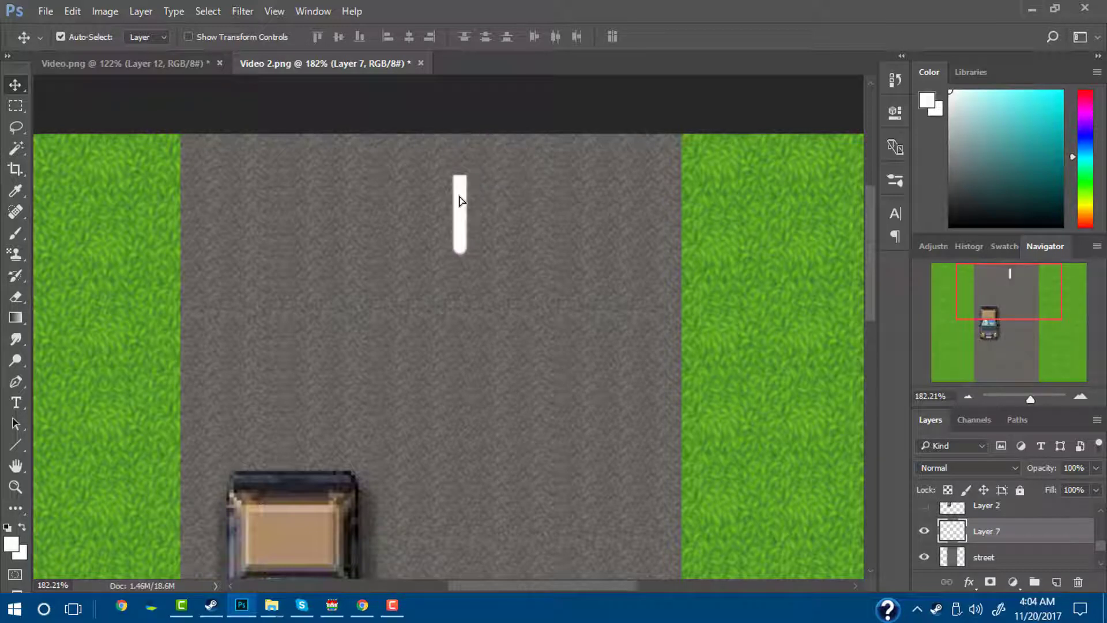
click(16, 106)
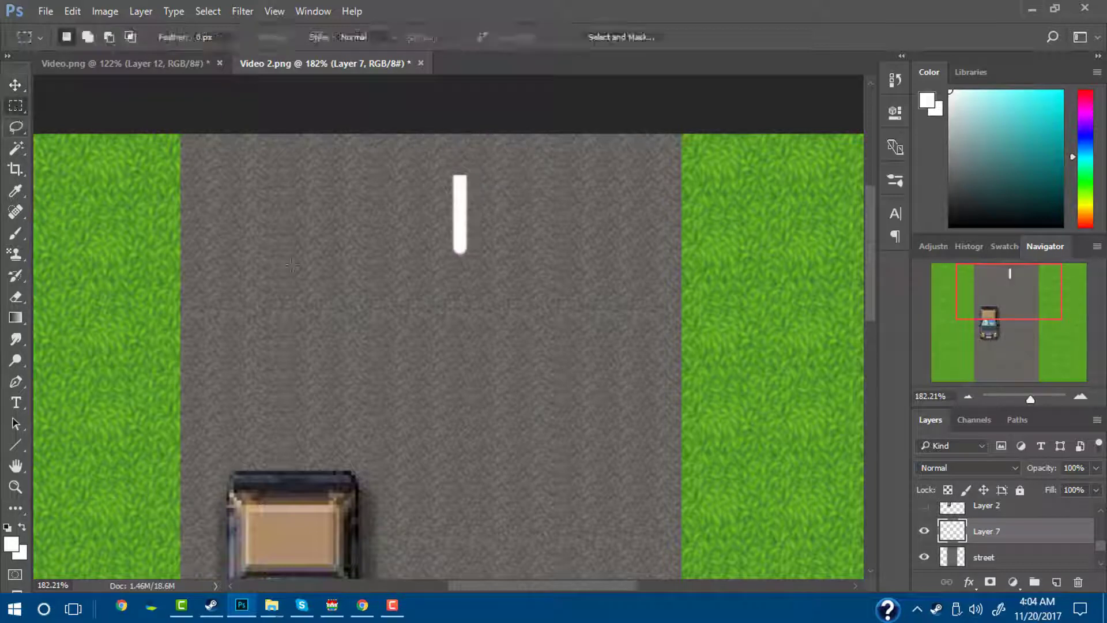
drag(379, 265, 574, 237)
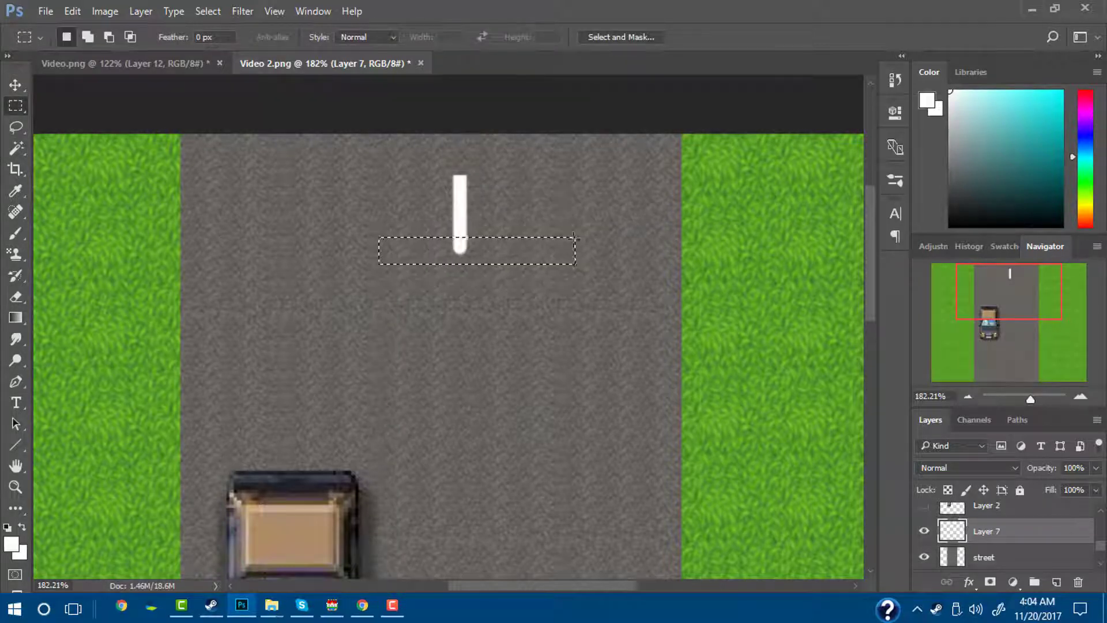
key(Delete)
key(ctrl+d)
Move the squared-off dash up to the canvas's top edge, near the middle of the road
click(15, 86)
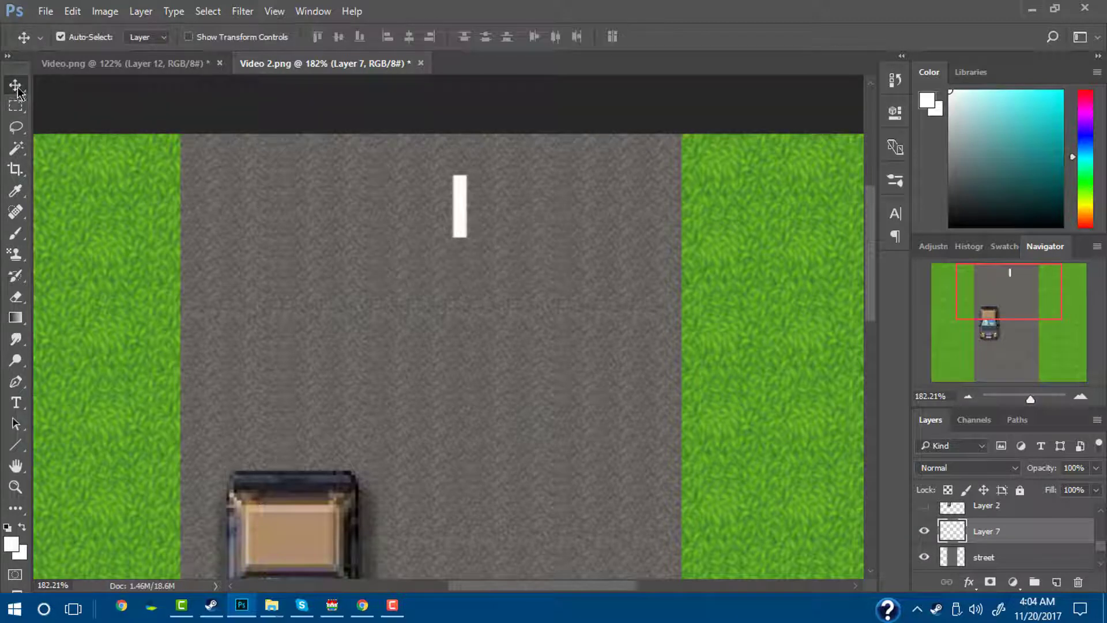
drag(459, 198, 422, 173)
mouse_move(1015, 398)
mouse_down()
mouse_move(1000, 397)
mouse_move(1029, 397)
mouse_up()
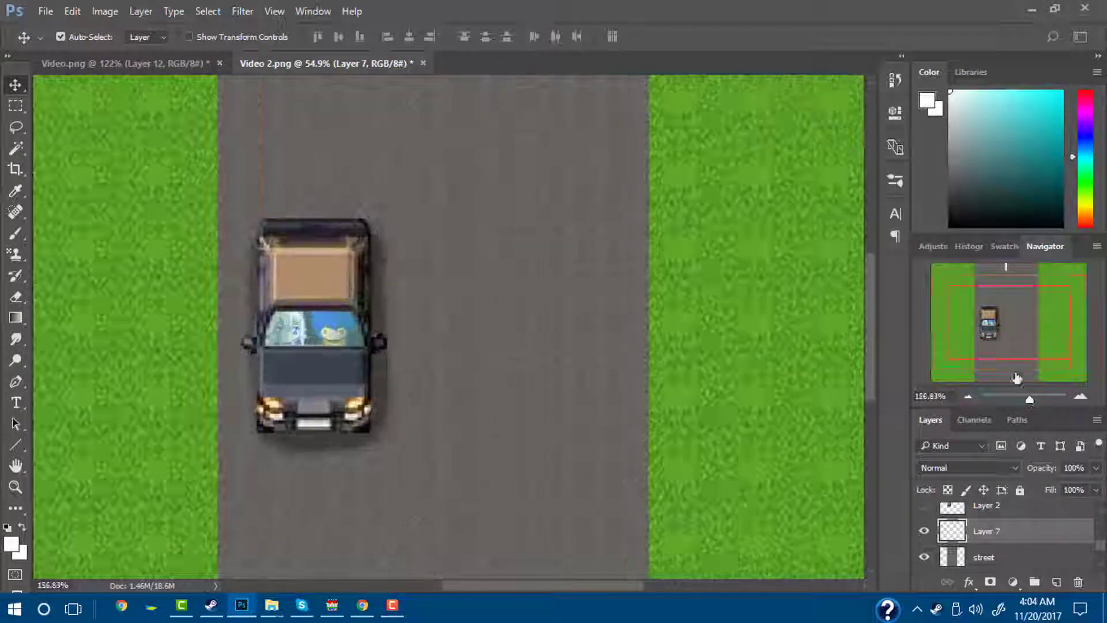
Duplicate the dash and place the copy directly below it, end to end
drag(1009, 338, 1004, 312)
drag(465, 103, 461, 146)
key(ctrl+t)
click(719, 37)
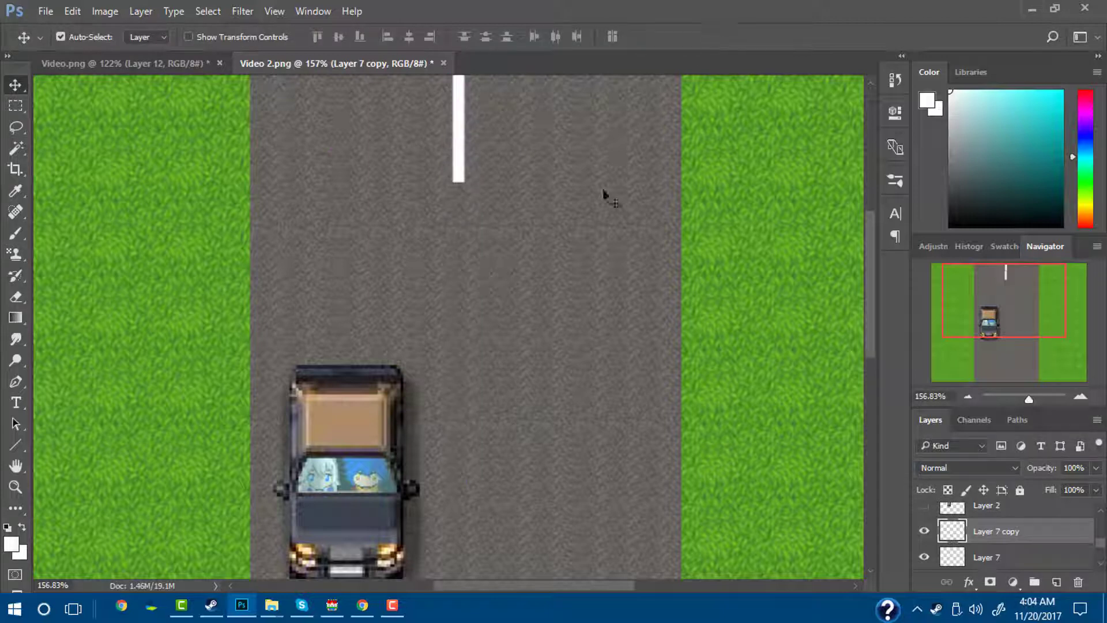
Add two more copies of the dash end to end below the line, with the last one at Y 147 px
key(ctrl+j)
key(ctrl+t)
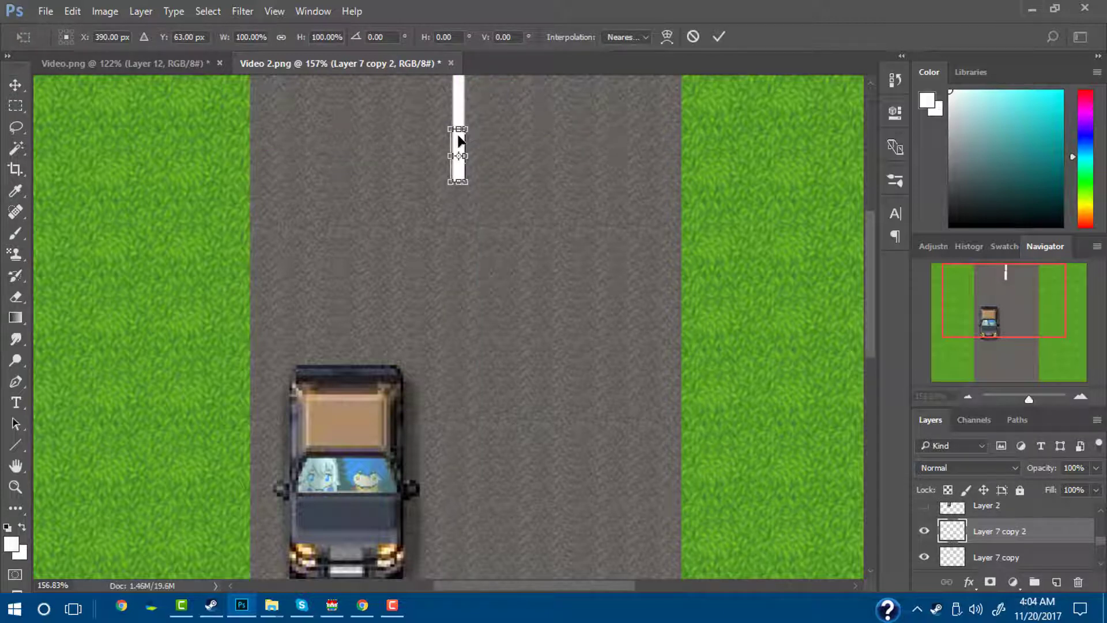
drag(457, 140, 458, 198)
click(719, 37)
key(ctrl)
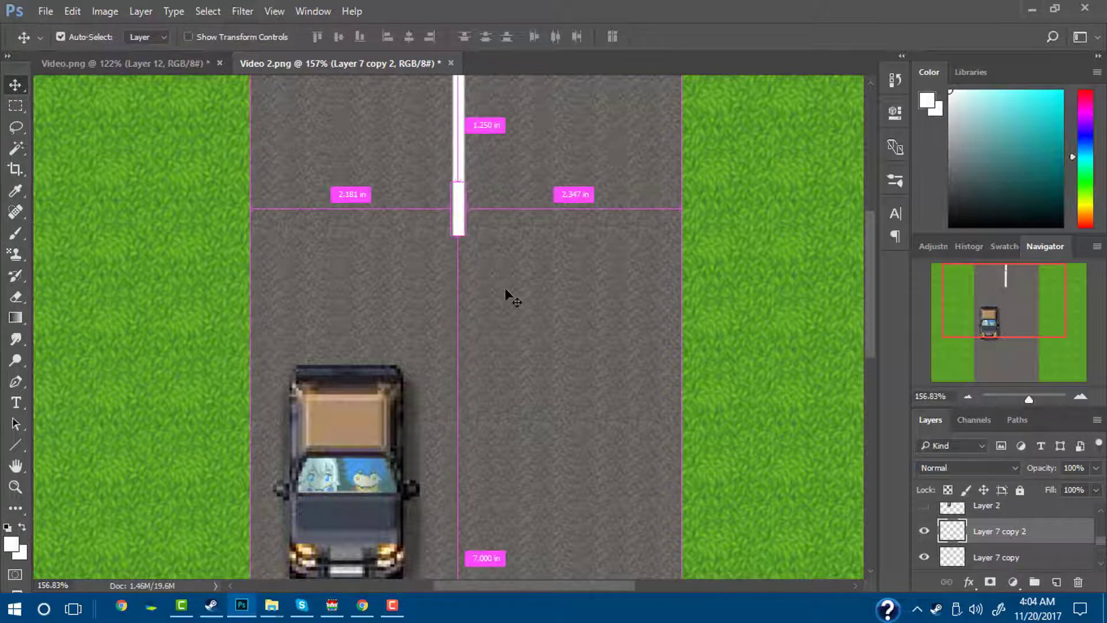
key(ctrl+alt+t)
drag(459, 199, 459, 263)
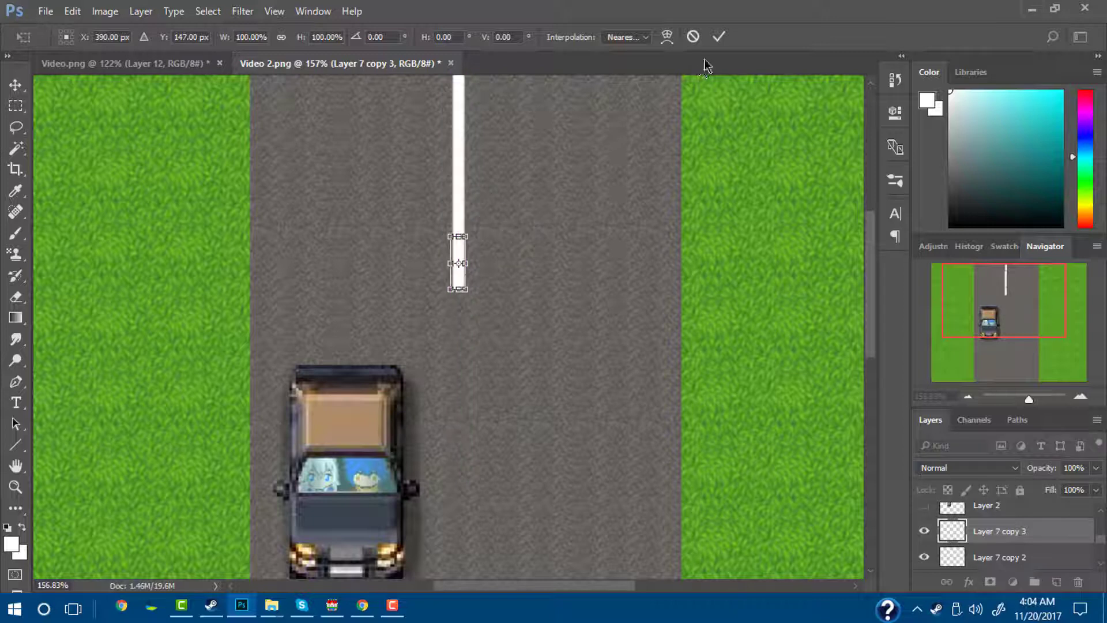
click(719, 36)
Extend the centre line with two further dash copies, the first at Y 189 px and the second directly below it
key(ctrl)
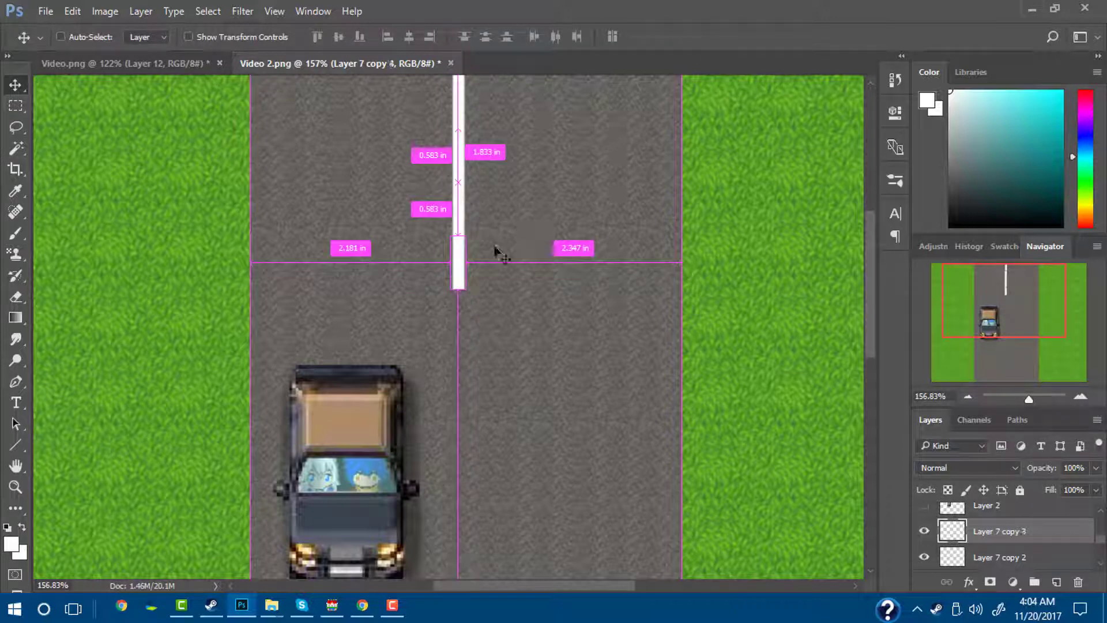
key(ctrl+alt+t)
drag(460, 251, 460, 305)
click(719, 36)
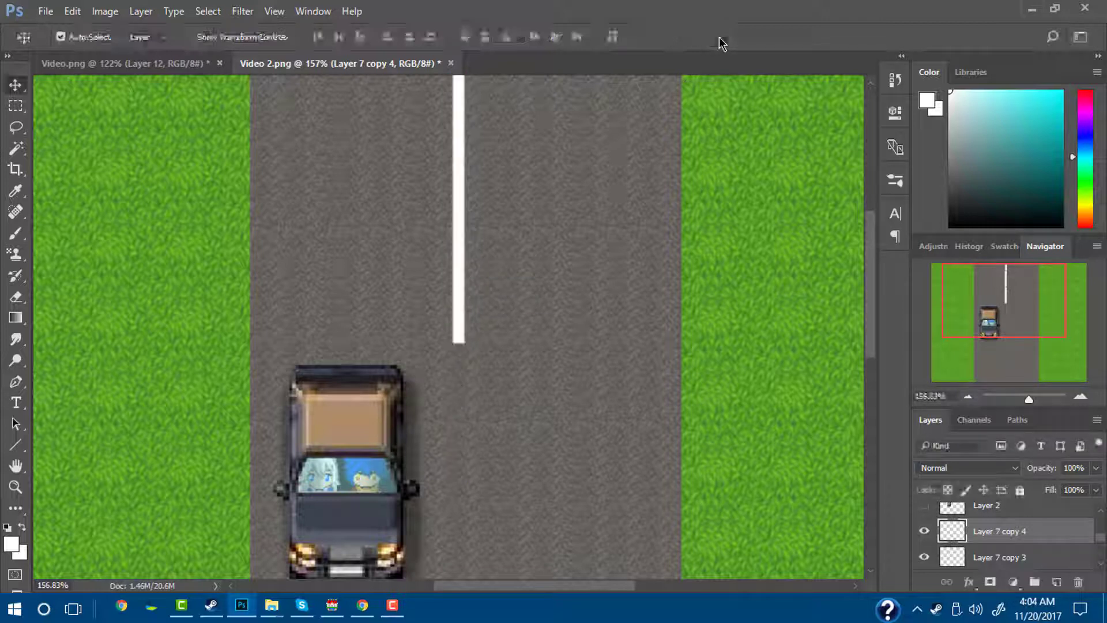
key(ctrl+alt+t)
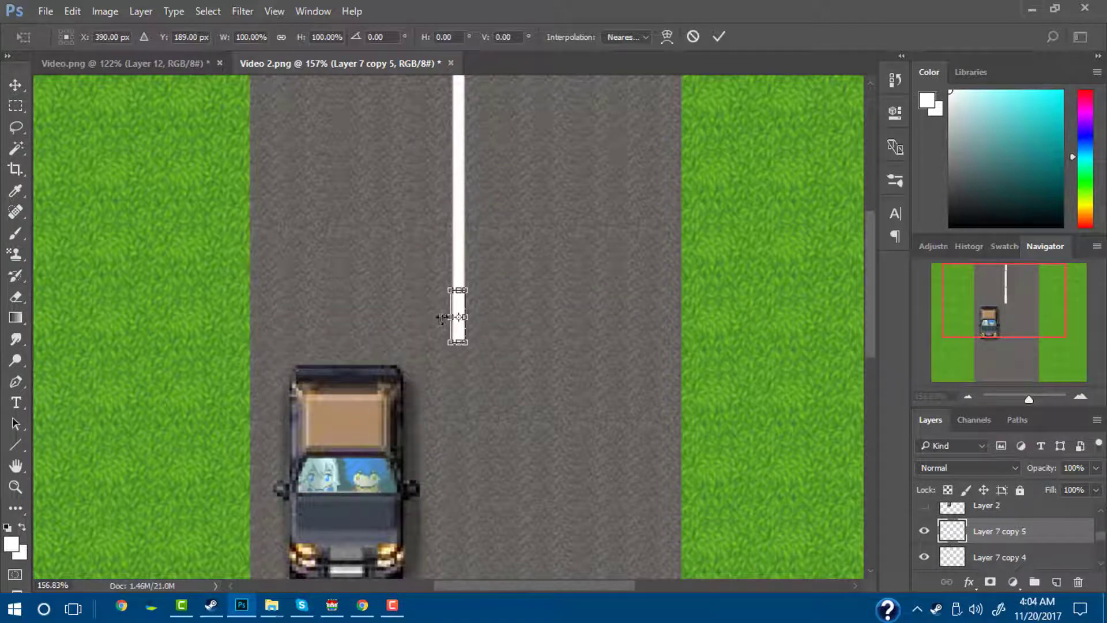
drag(461, 312, 459, 366)
click(719, 37)
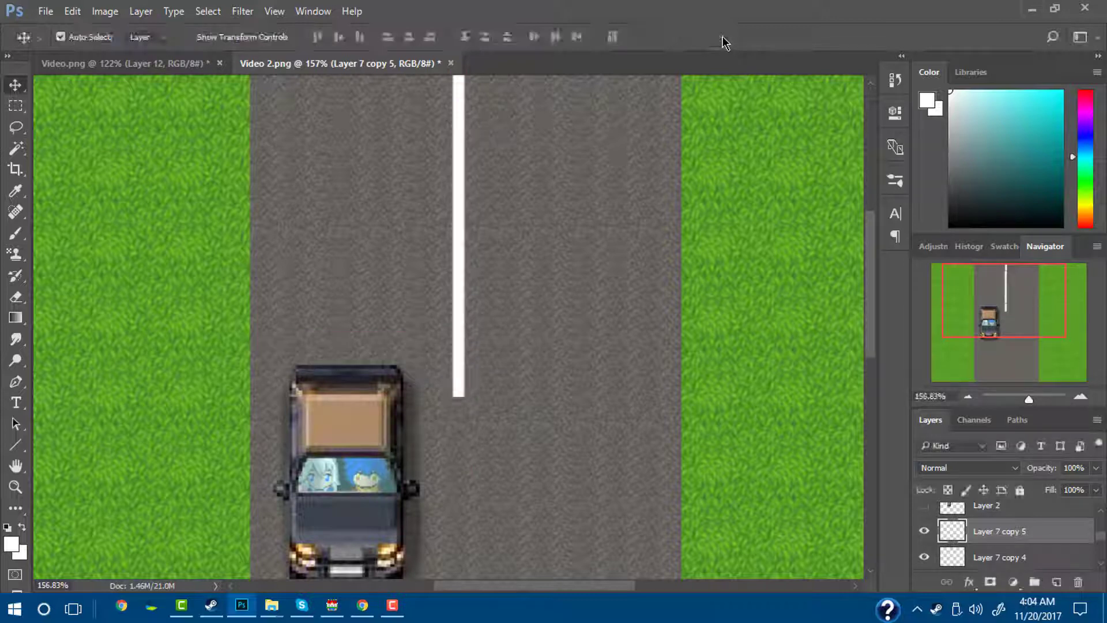
Duplicate the lowest dash once more and place the copy beneath it at Y 274 px
key(ctrl+alt+t)
drag(458, 353, 459, 408)
scroll(462, 420, down, 5)
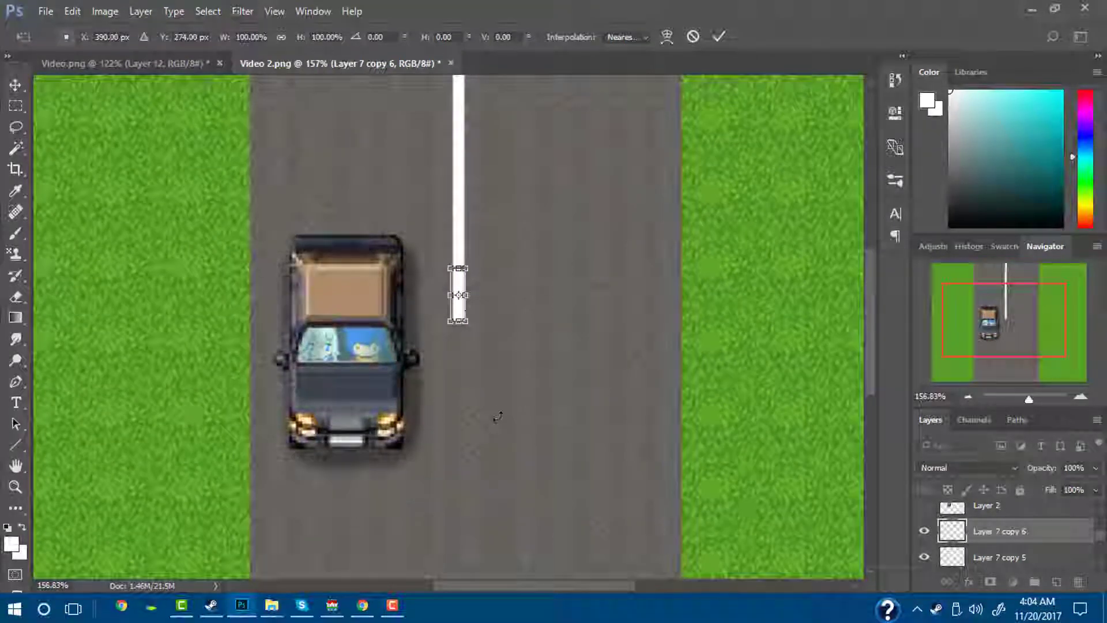
click(721, 38)
scroll(505, 277, down, 1)
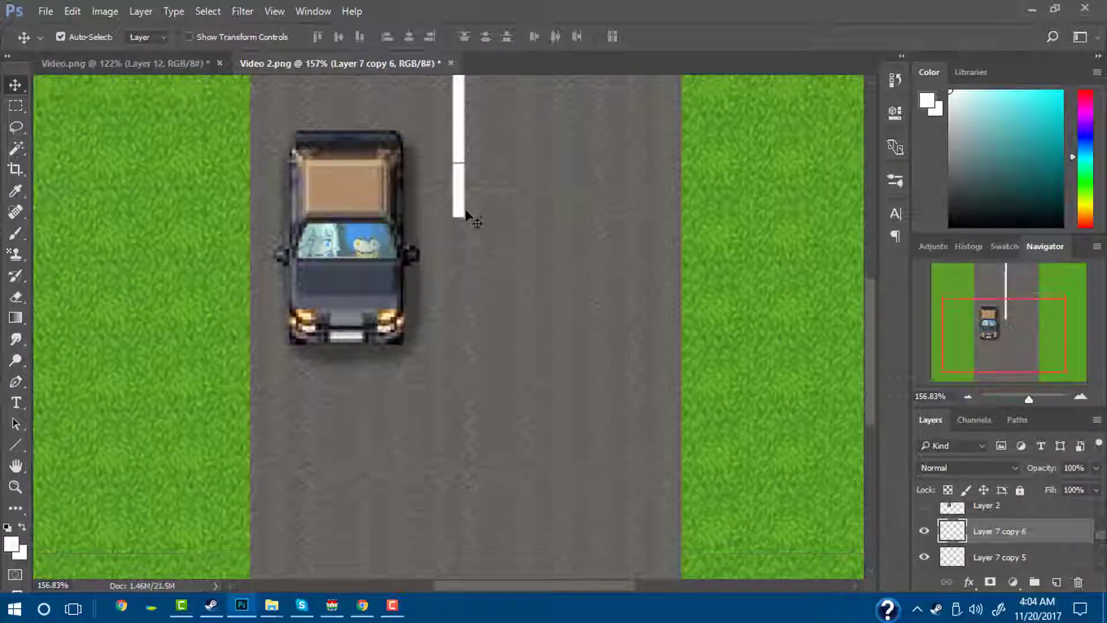
Add two more dash copies end to end below the line, with the lower one at Y 358 px
drag(463, 188, 459, 233)
key(ctrl+j)
key(ctrl+t)
click(719, 36)
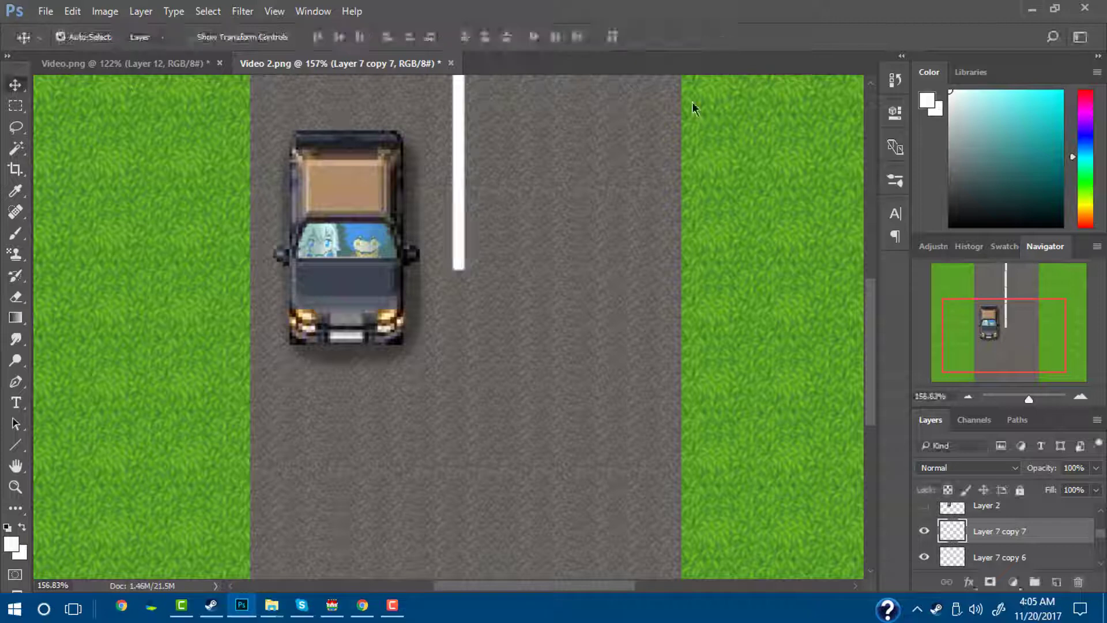
key(ctrl+j)
key(ctrl+t)
drag(461, 225, 462, 278)
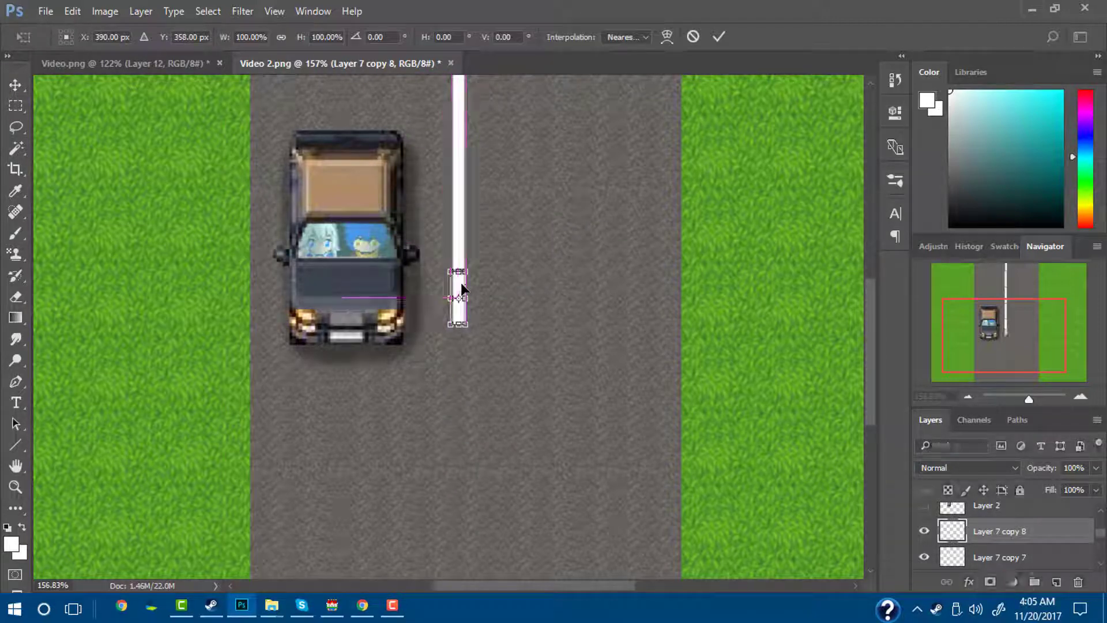
click(720, 37)
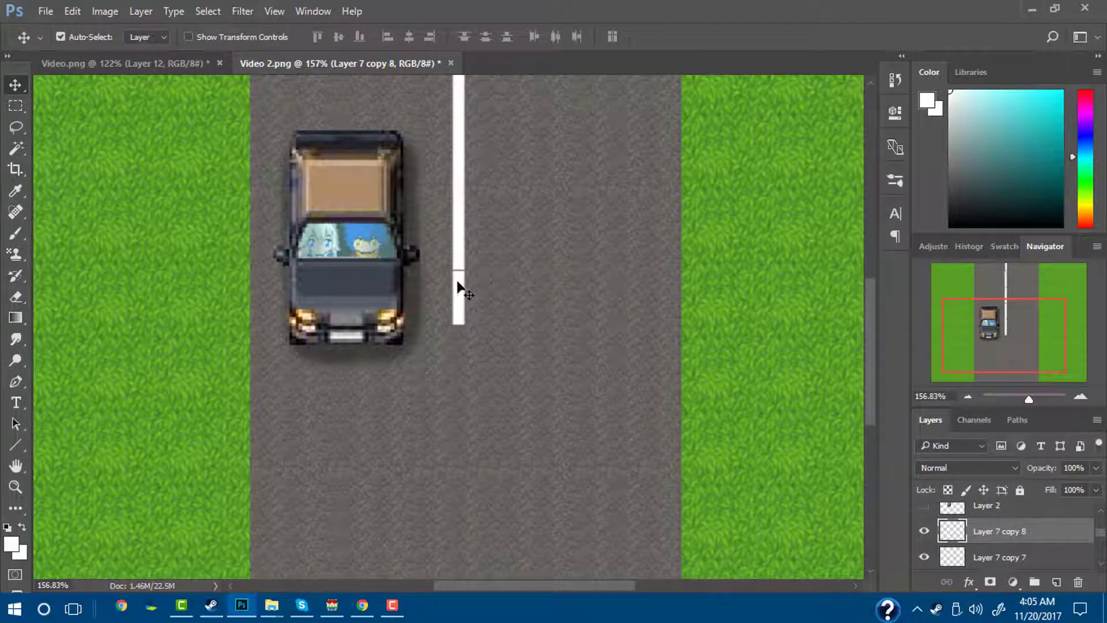
Duplicate the lowest dash and place the copy directly beneath it at Y 399 px
drag(457, 282, 458, 281)
key(ctrl+j)
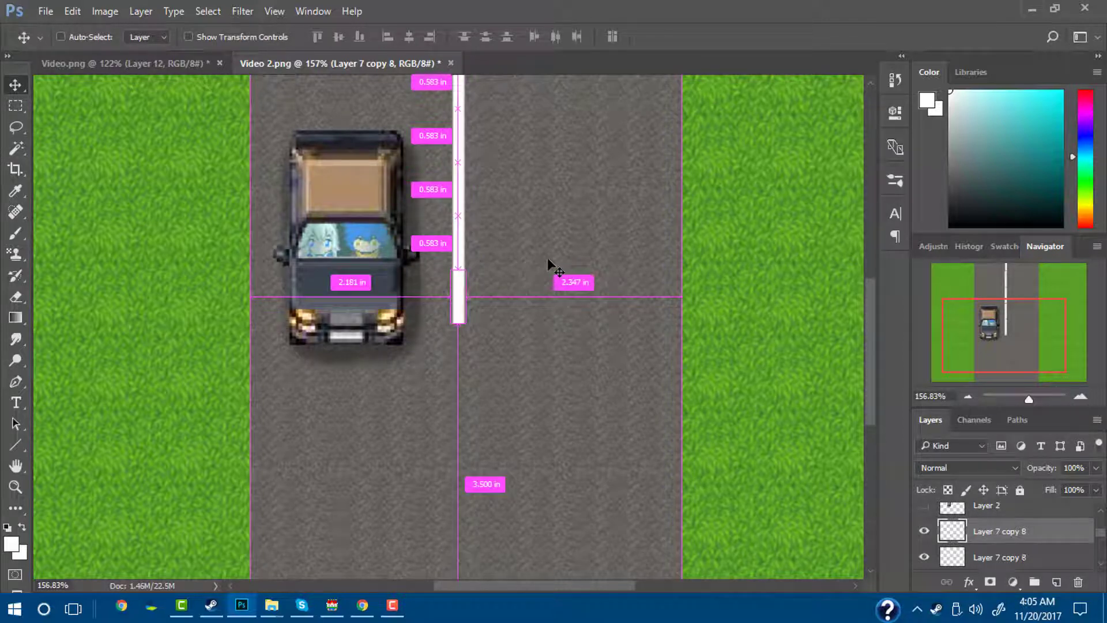
key(ctrl+j)
key(ctrl+t)
drag(461, 297, 462, 351)
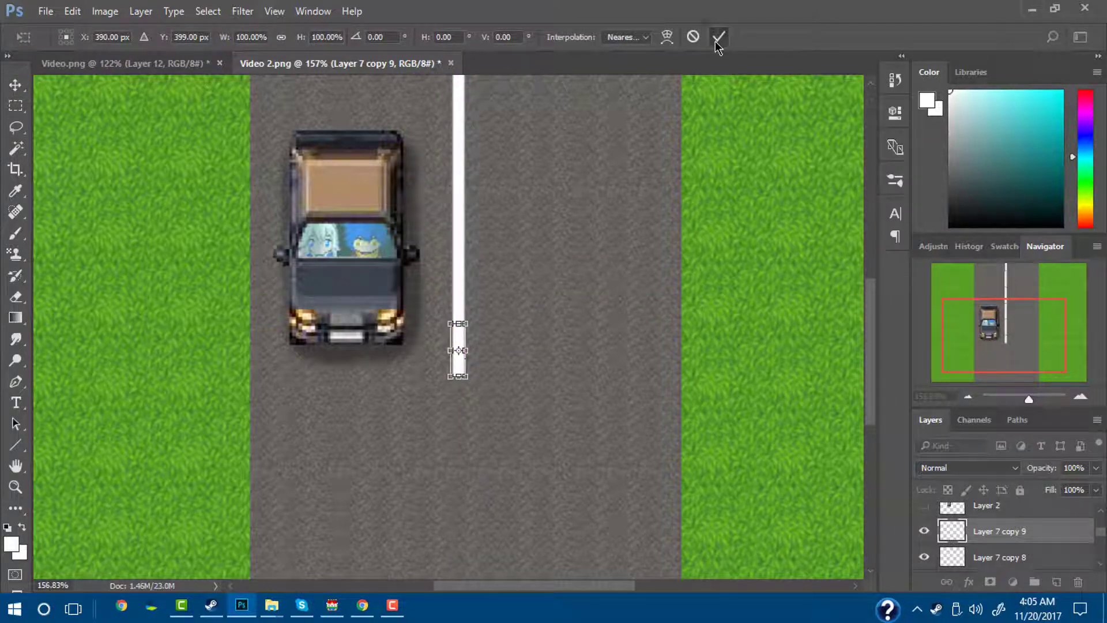
click(718, 37)
Extend the centre line past the car with two further dash copies end to end, the last at Y 483 px
scroll(447, 421, down, 3)
key(ctrl+j)
key(ctrl+t)
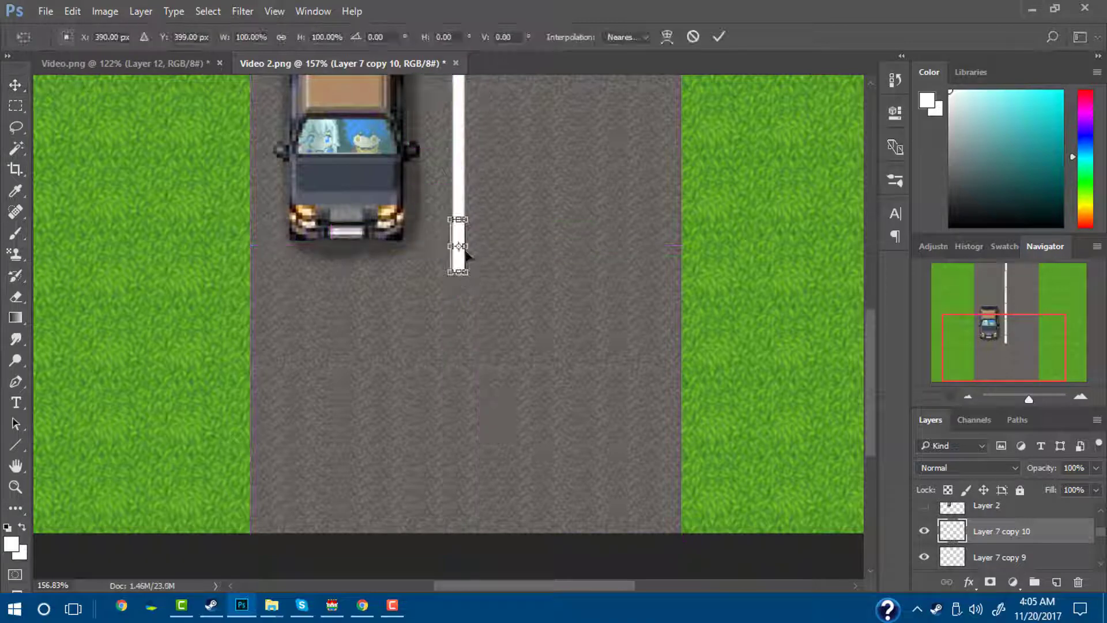
drag(458, 246, 460, 295)
click(718, 37)
drag(469, 472, 468, 472)
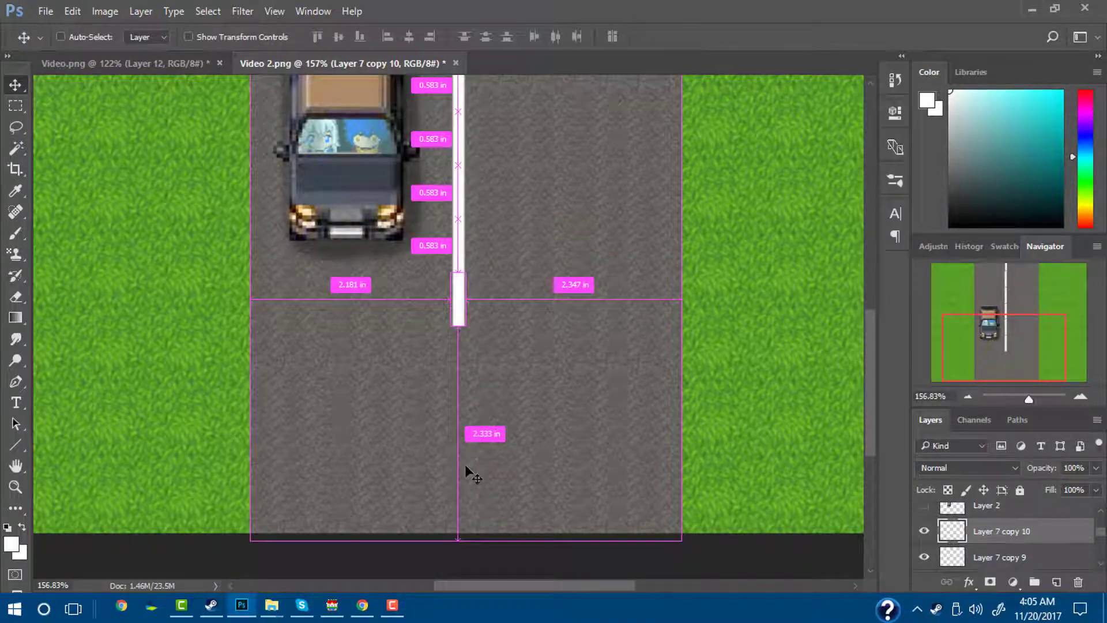
key(ctrl+t)
drag(462, 287, 460, 341)
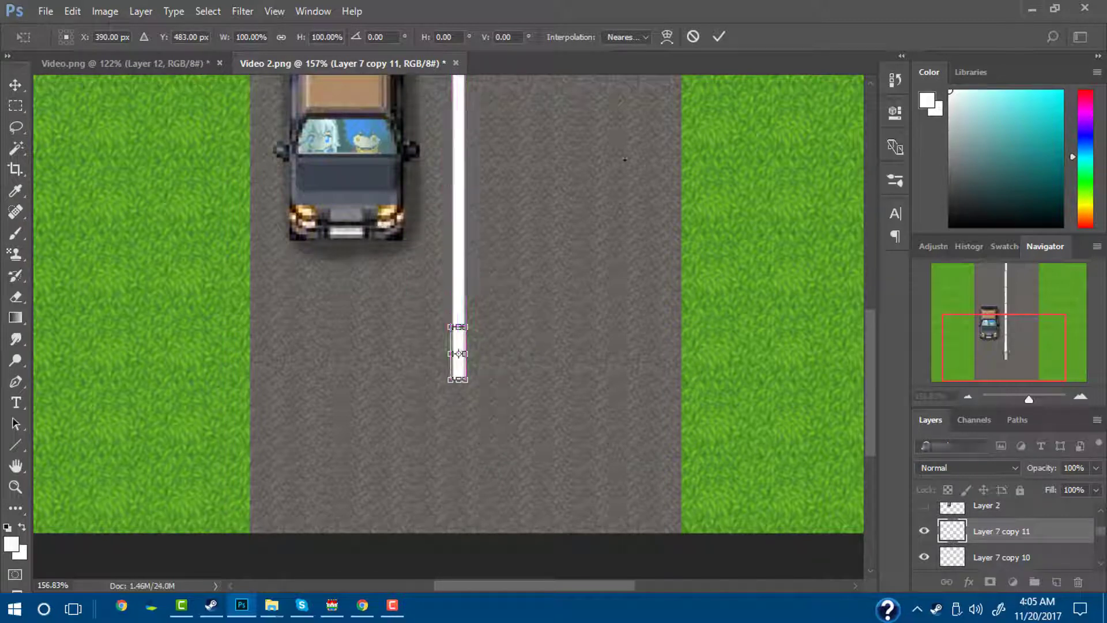
click(718, 37)
Add two dash copies below the line, the first at Y 525 px and the second directly beneath it
scroll(577, 355, down, 2)
key(ctrl+j)
key(ctrl+t)
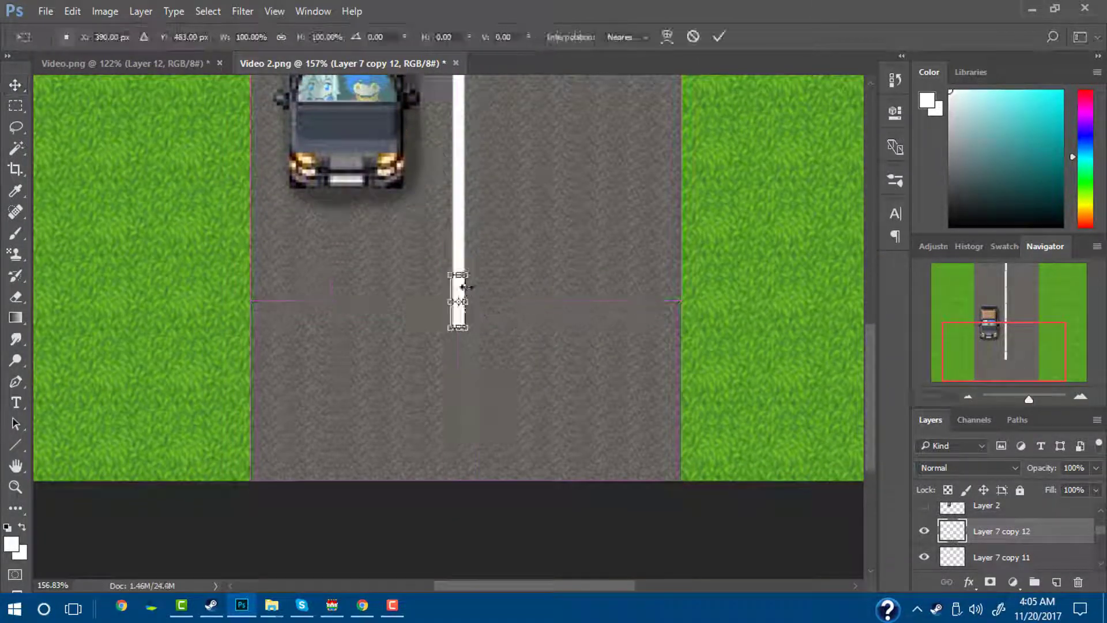
drag(459, 292, 457, 348)
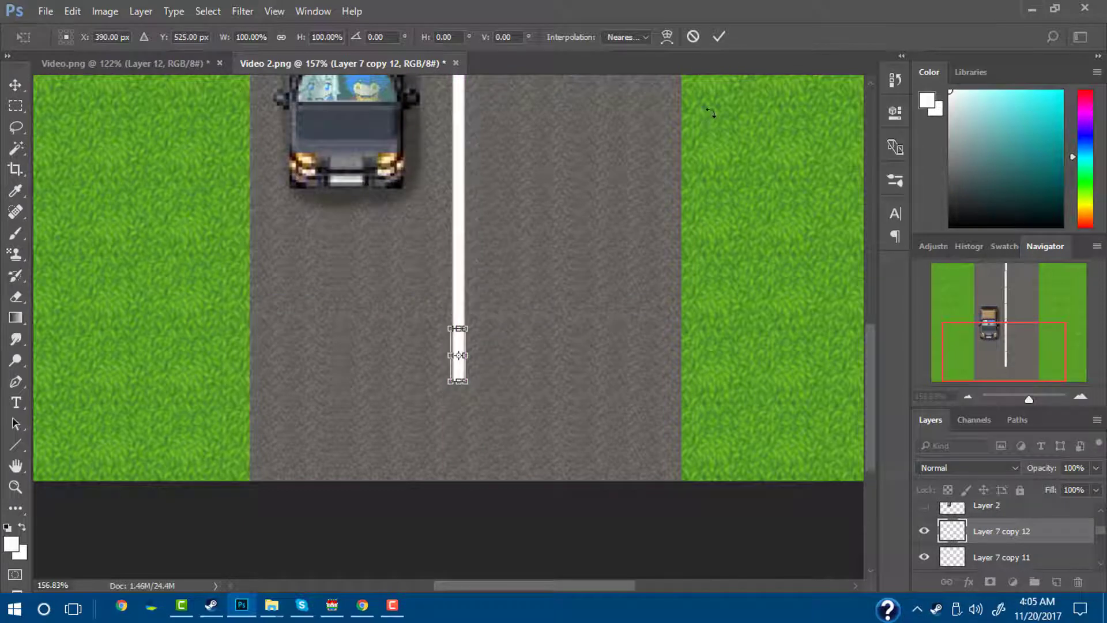
click(719, 37)
key(ctrl+j)
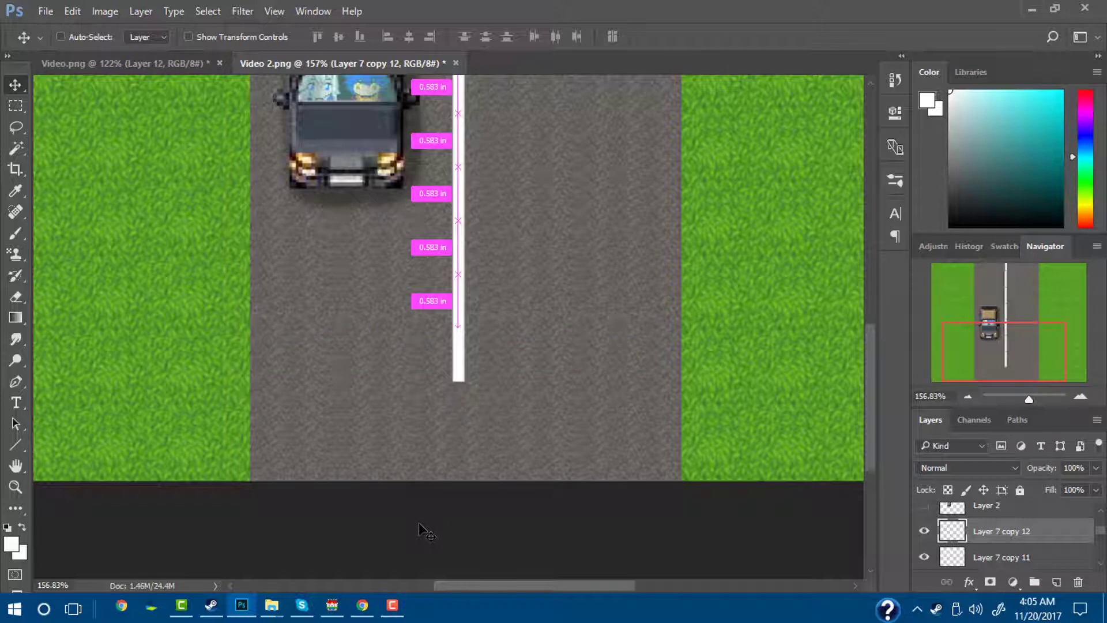
key(ctrl+t)
drag(458, 342, 457, 396)
click(718, 37)
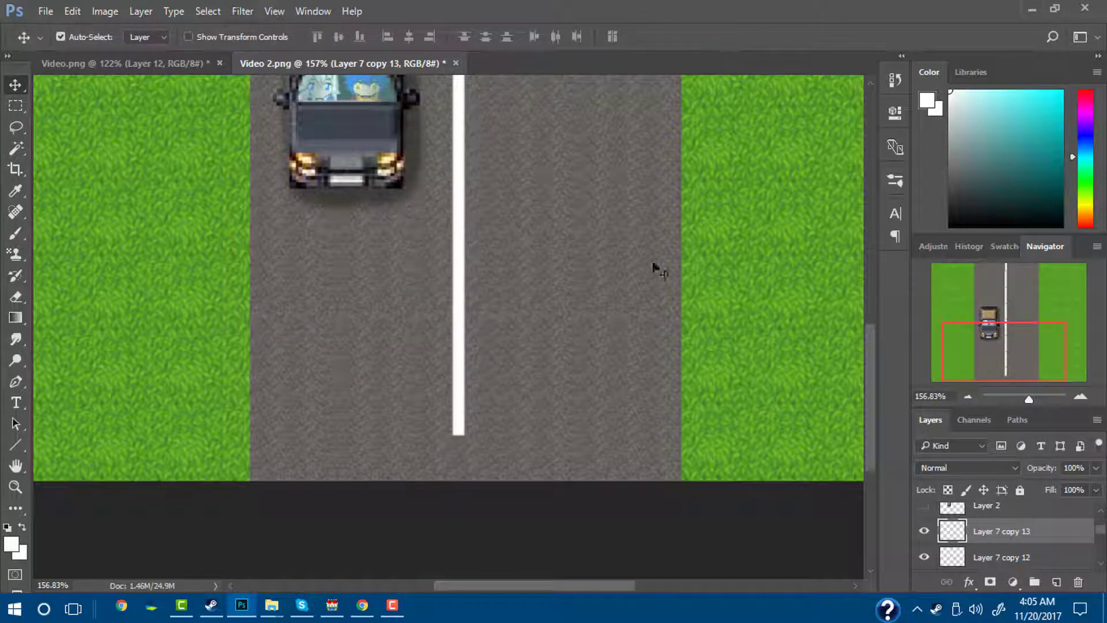
Duplicate the lowest dash and place the copy at Y 609 px, across the lower edge of the image
key(ctrl+j)
key(ctrl+t)
drag(460, 400, 459, 453)
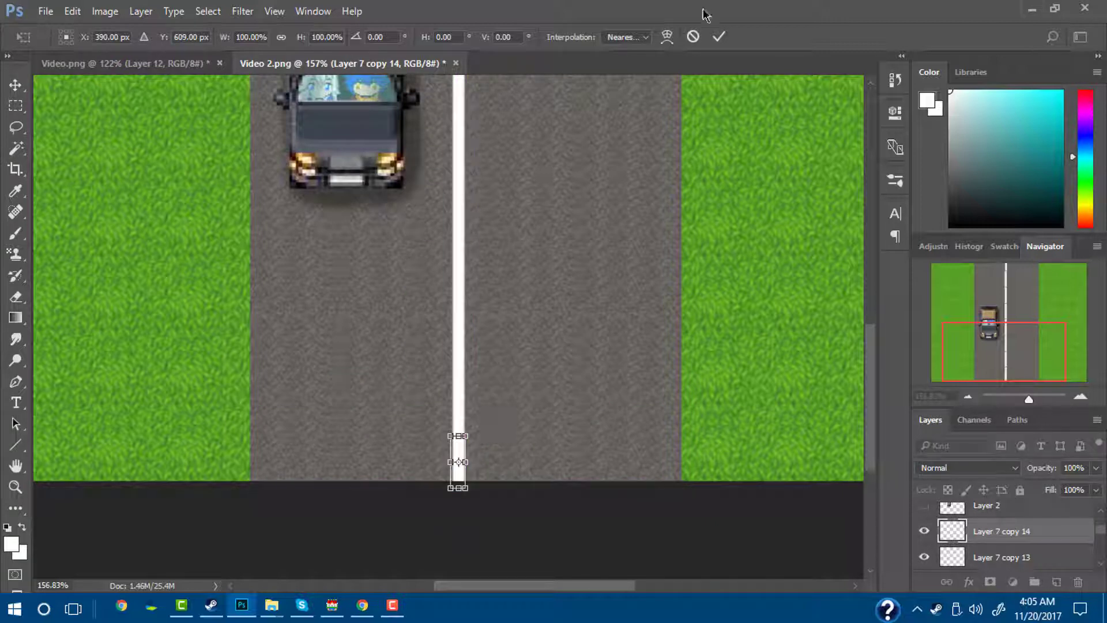
click(716, 43)
Delete the second and fourth dashes from the top of the road, Layer 7 copy and Layer 7 copy 3
scroll(634, 247, up, 5)
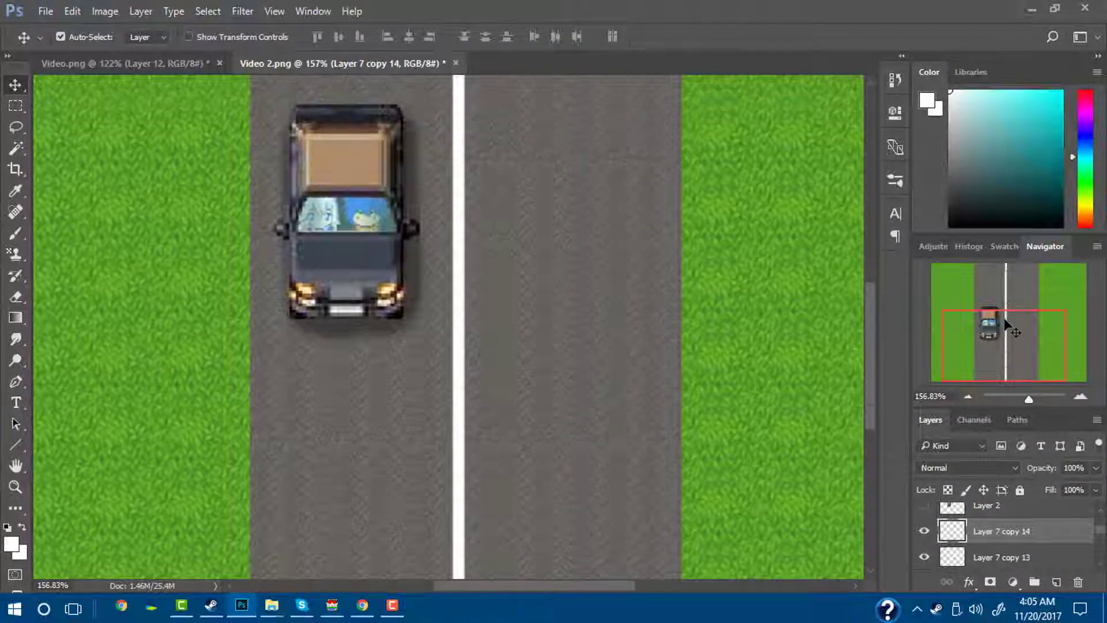
drag(990, 314, 986, 287)
scroll(613, 301, up, 4)
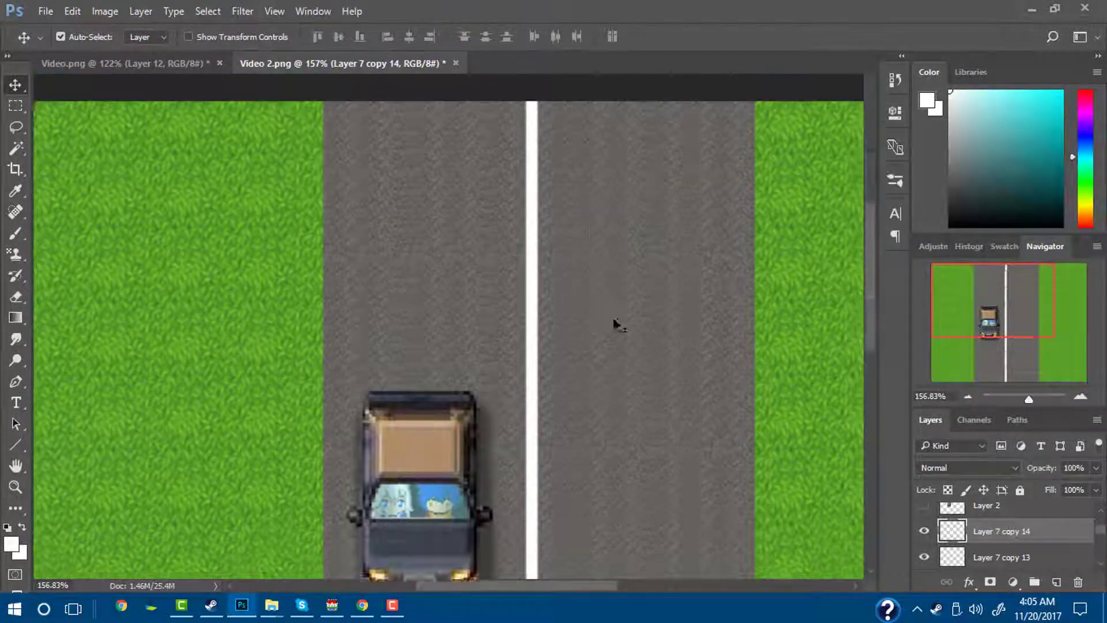
click(537, 205)
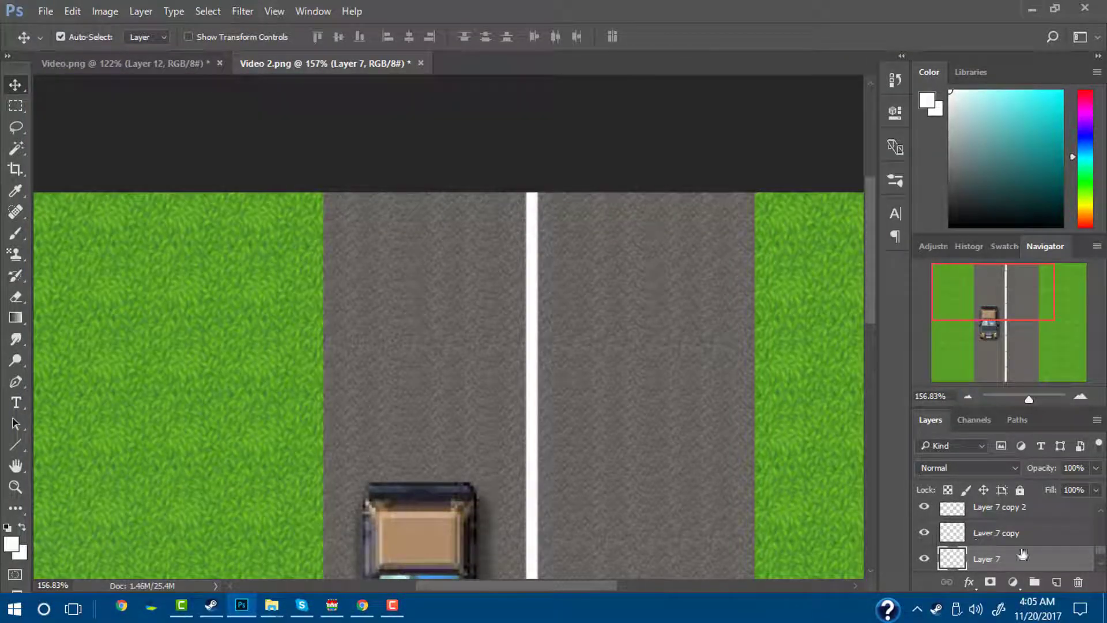
drag(1023, 533, 1029, 543)
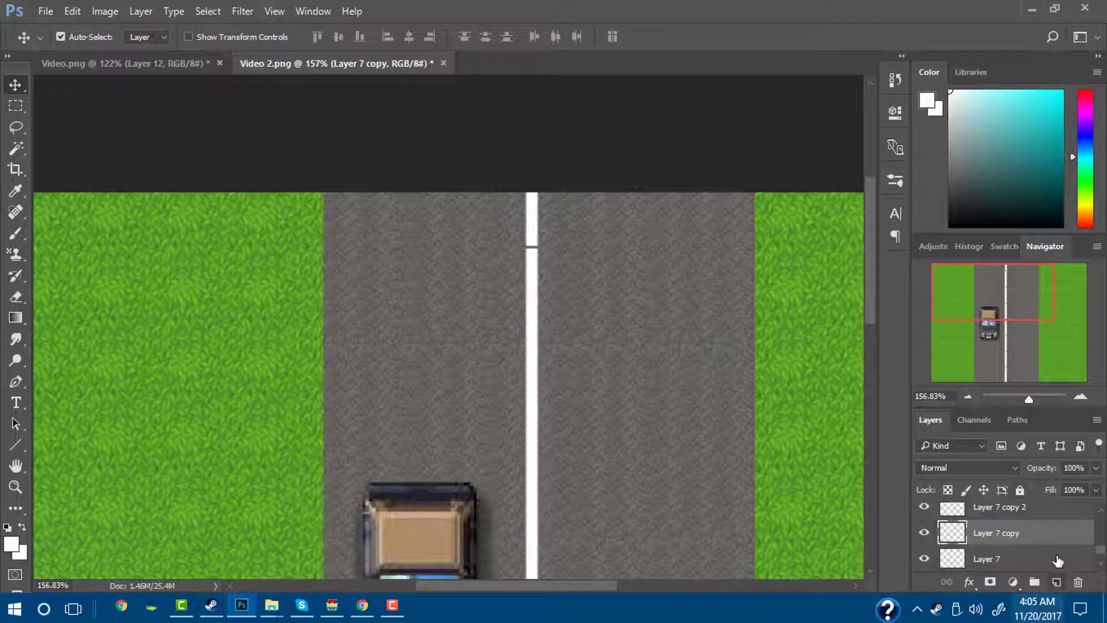
click(1103, 565)
click(1041, 533)
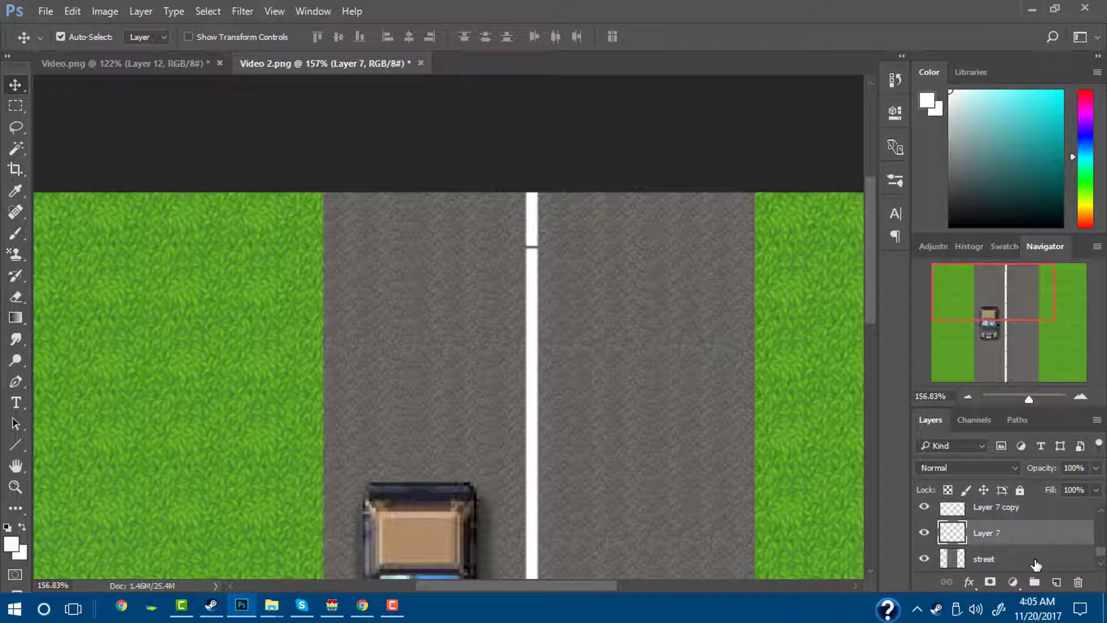
scroll(1044, 529, up, 1)
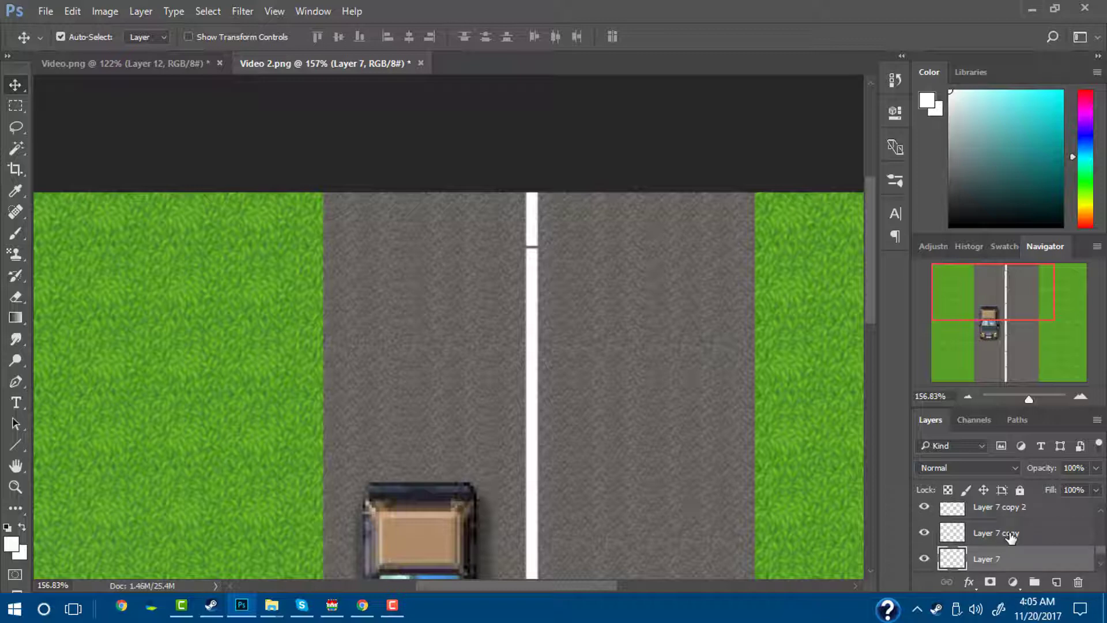
click(1020, 534)
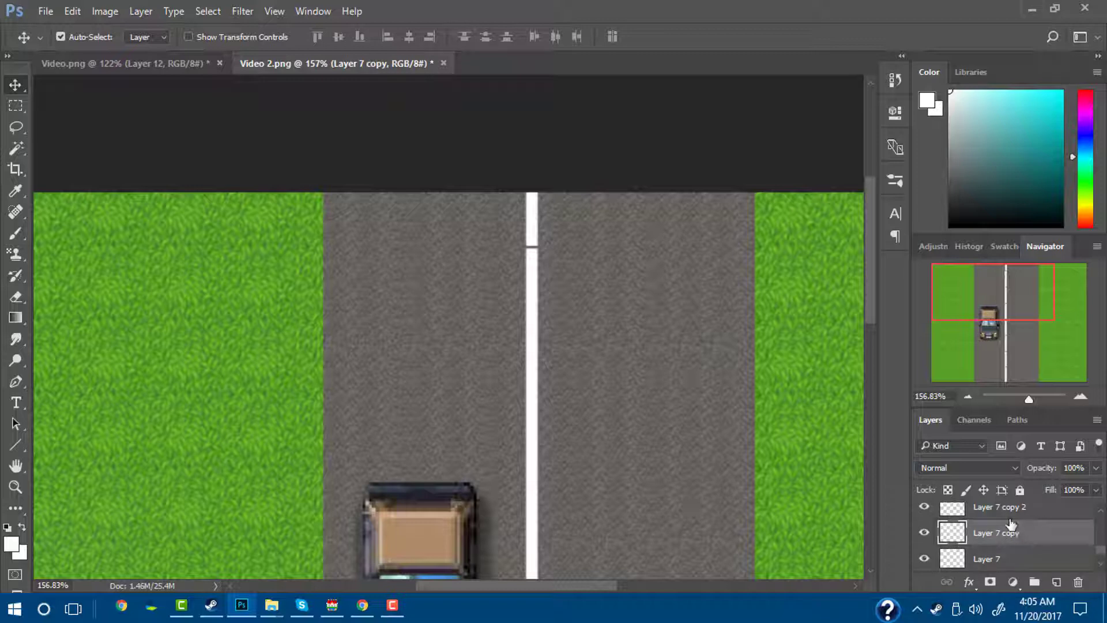
key(Delete)
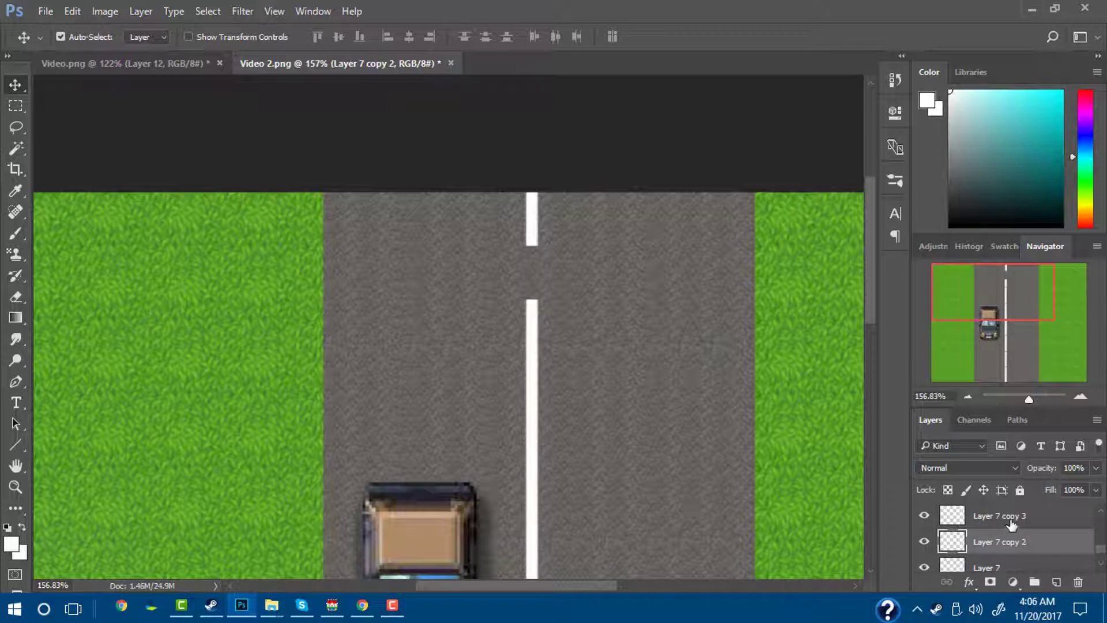
key(Delete)
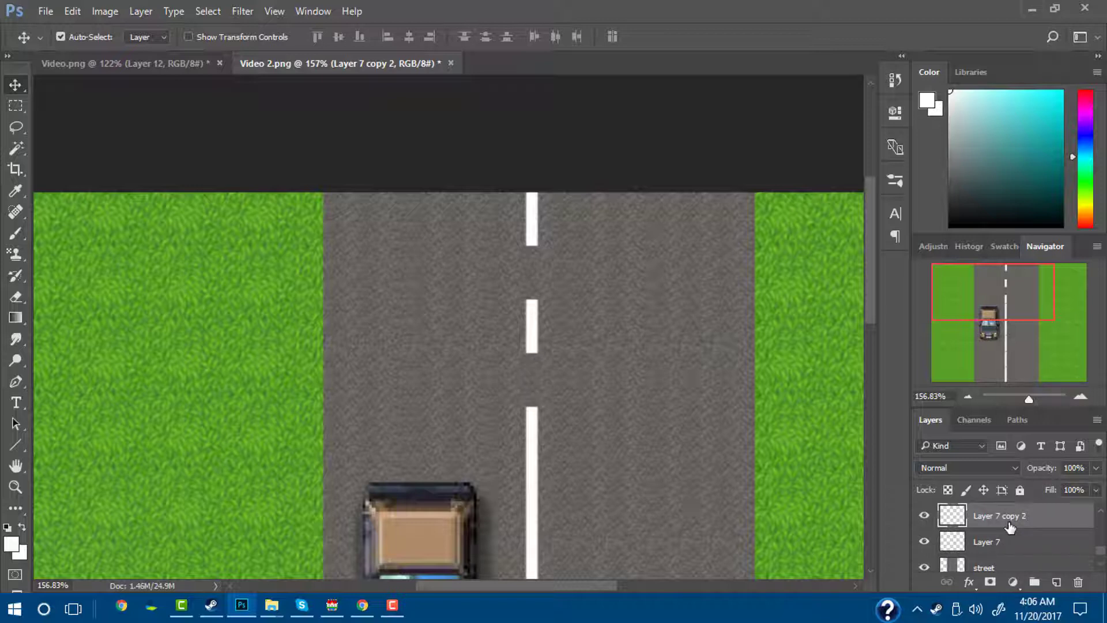
Delete the dash layers Layer 7 copy 5 and Layer 7 copy 7 to continue the alternating gaps
scroll(1011, 527, up, 1)
click(1015, 522)
scroll(1015, 522, up, 1)
click(1015, 522)
key(Delete)
click(1014, 522)
scroll(1015, 522, up, 1)
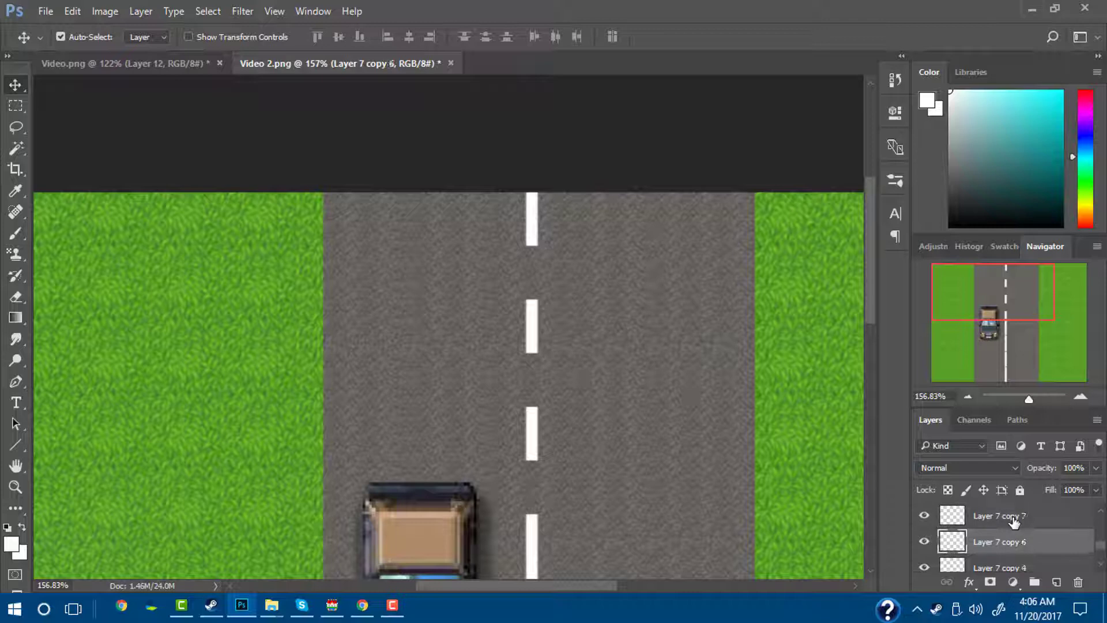
click(1014, 522)
scroll(1014, 522, up, 1)
click(1015, 522)
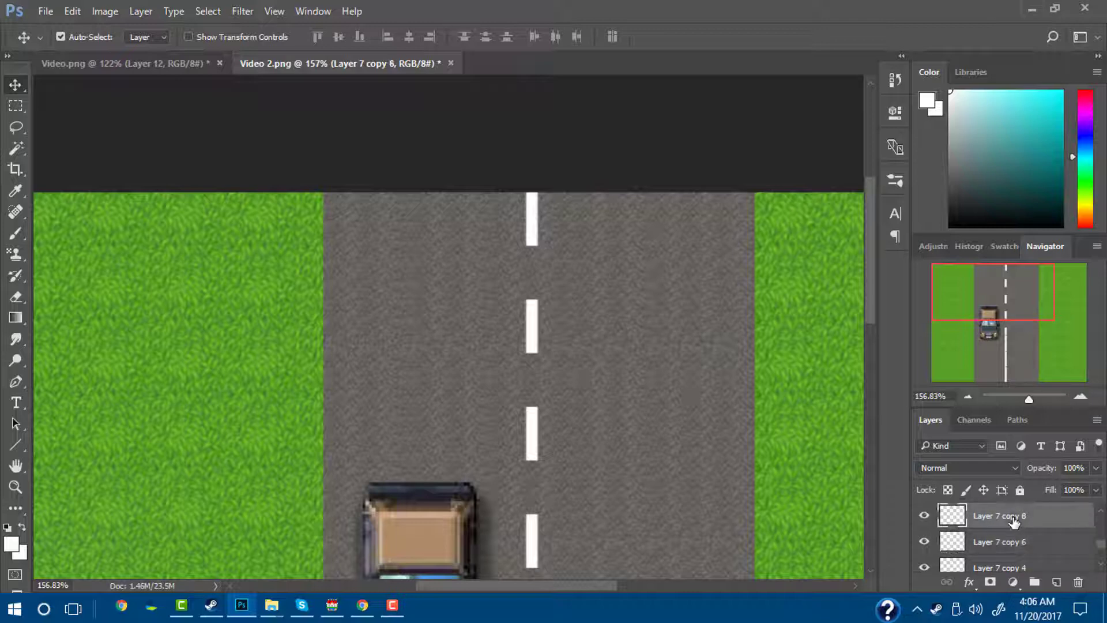
Delete the remaining alternate dashes, Layer 7 copy 9, Layer 7 copy 11 and Layer 7 copy 13
scroll(1015, 522, up, 1)
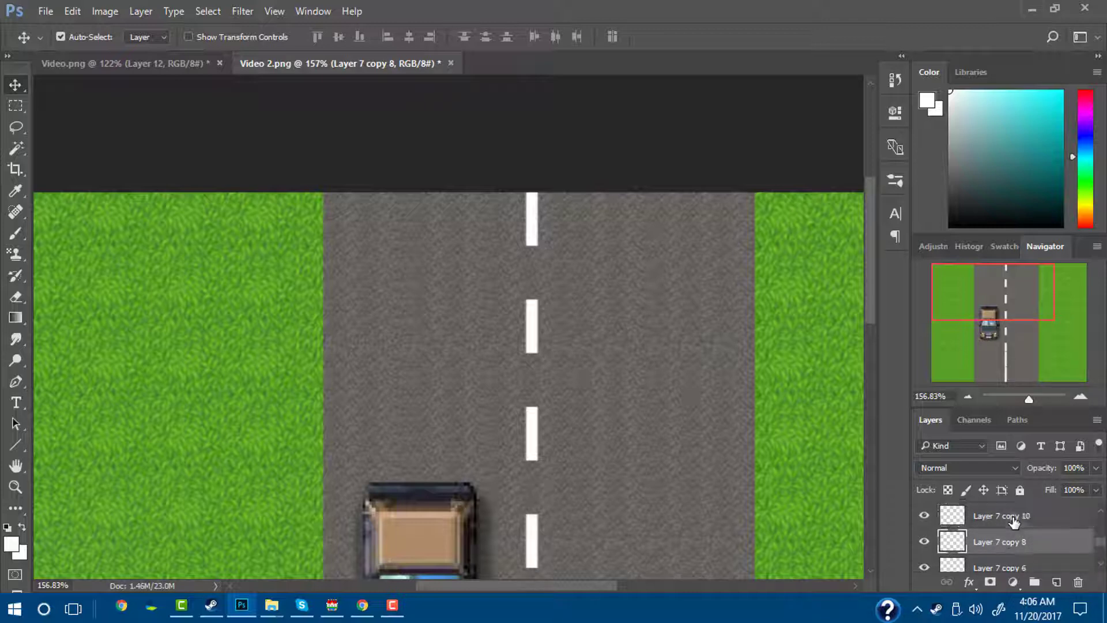
click(1015, 522)
scroll(1014, 522, up, 1)
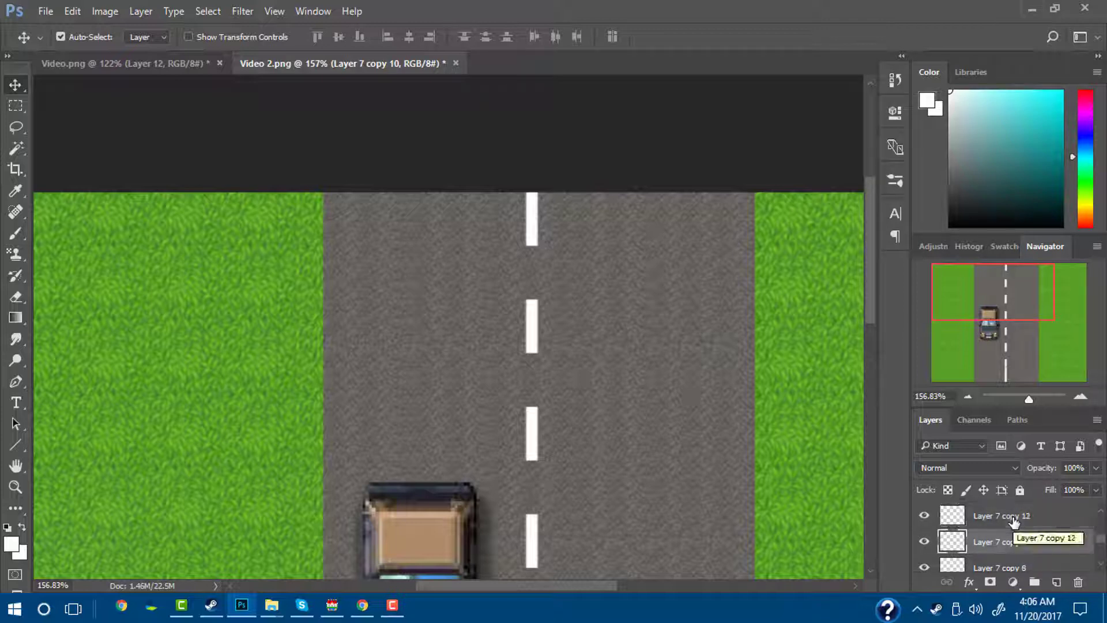
click(1015, 522)
scroll(1014, 522, up, 1)
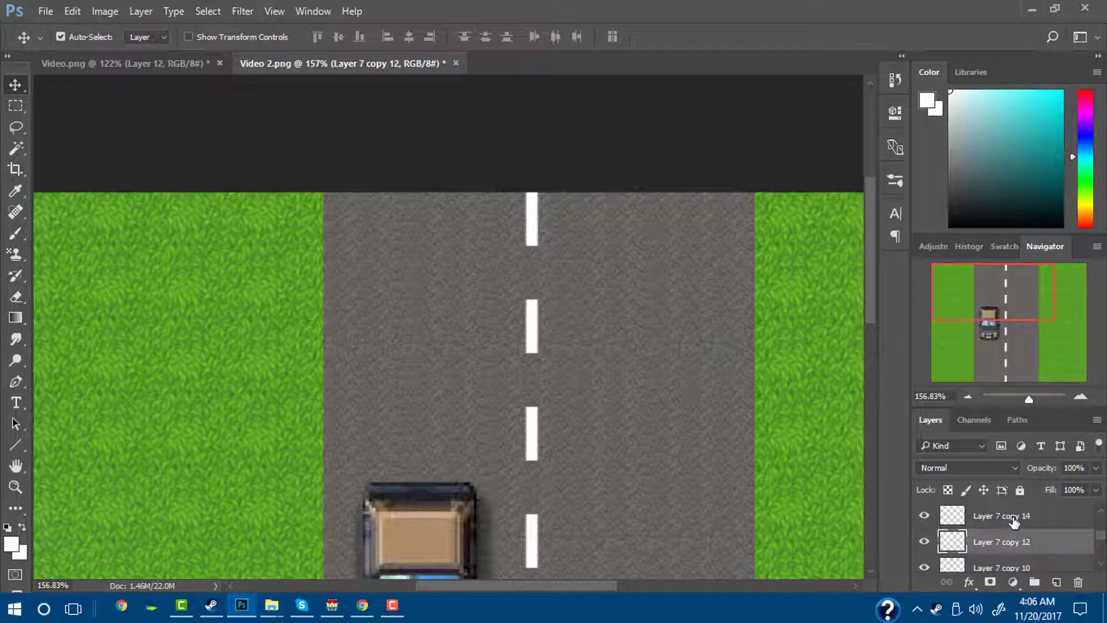
Inspect the dashed centre line along the road, ending with the whole image in view
scroll(1014, 522, up, 1)
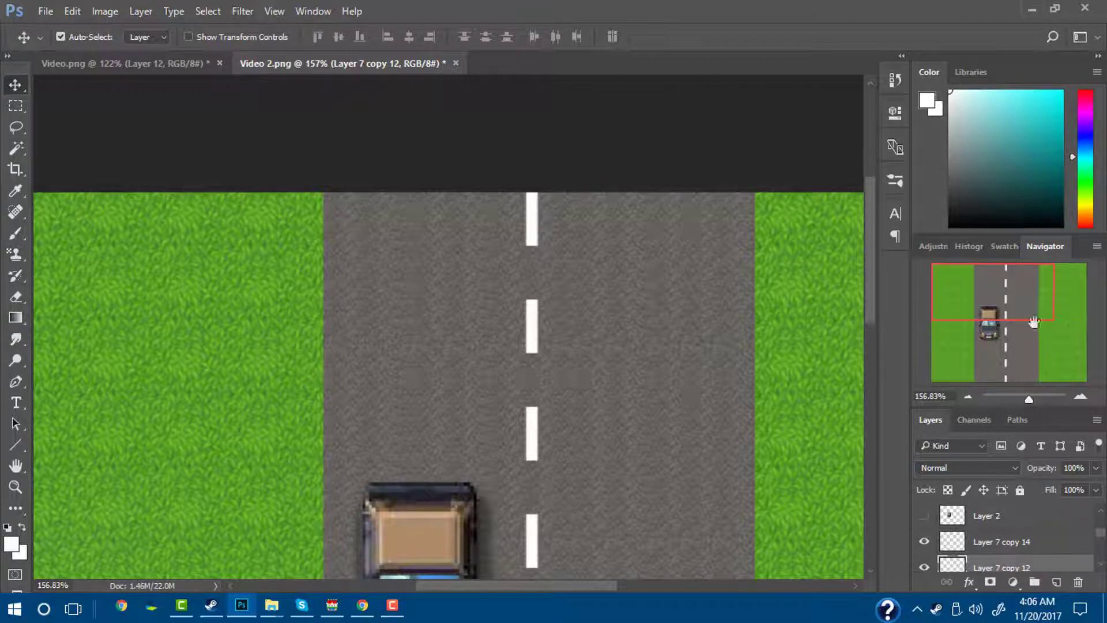
drag(1034, 322, 1030, 399)
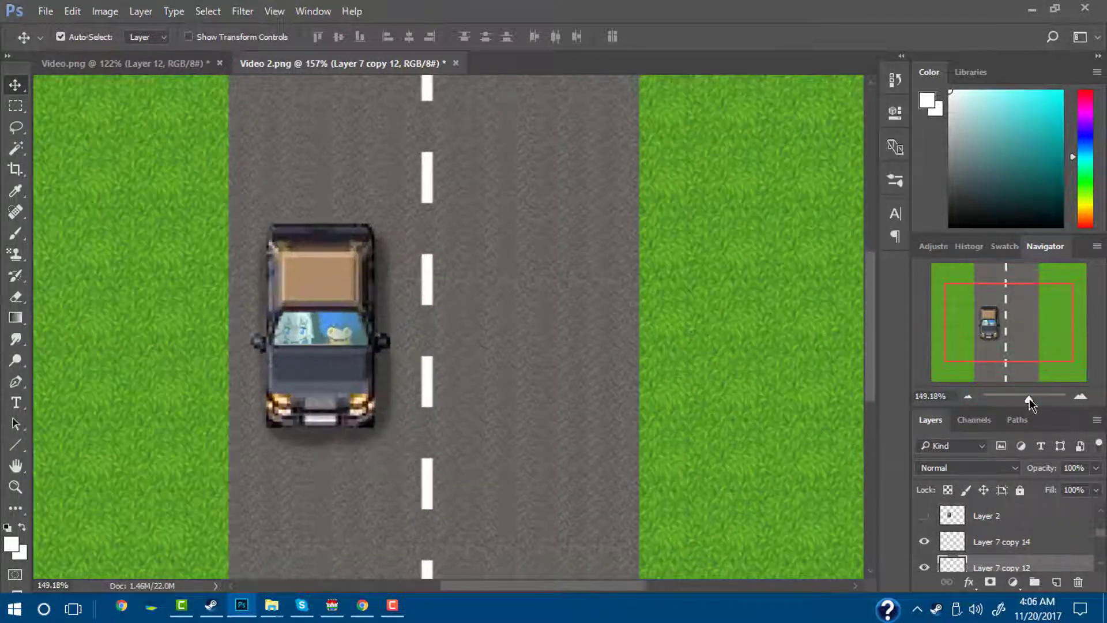
drag(1005, 323, 992, 304)
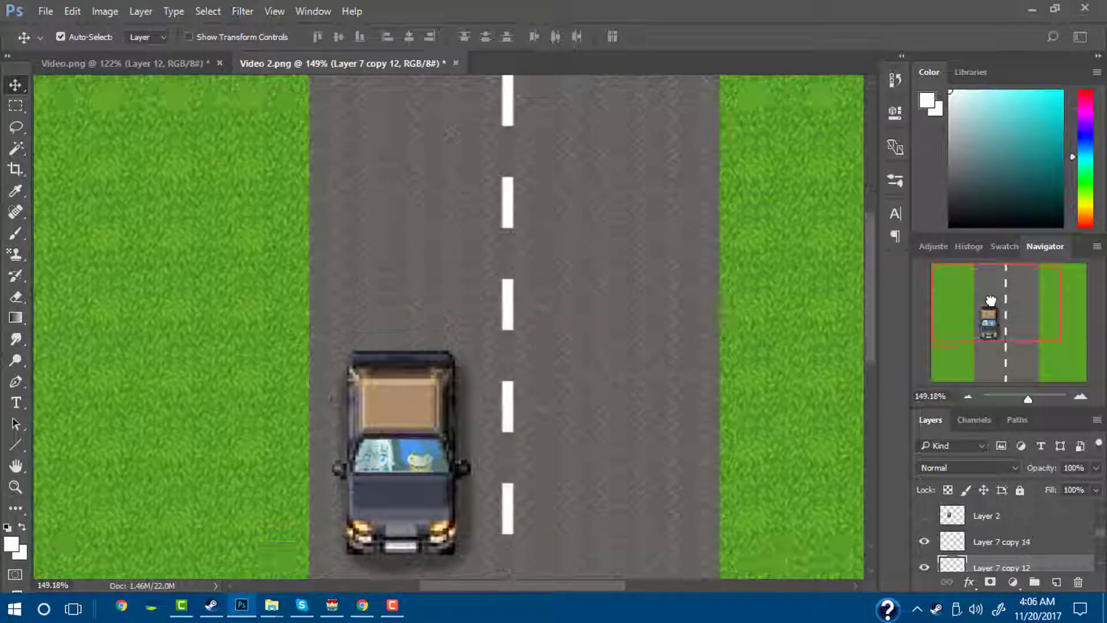
click(1003, 362)
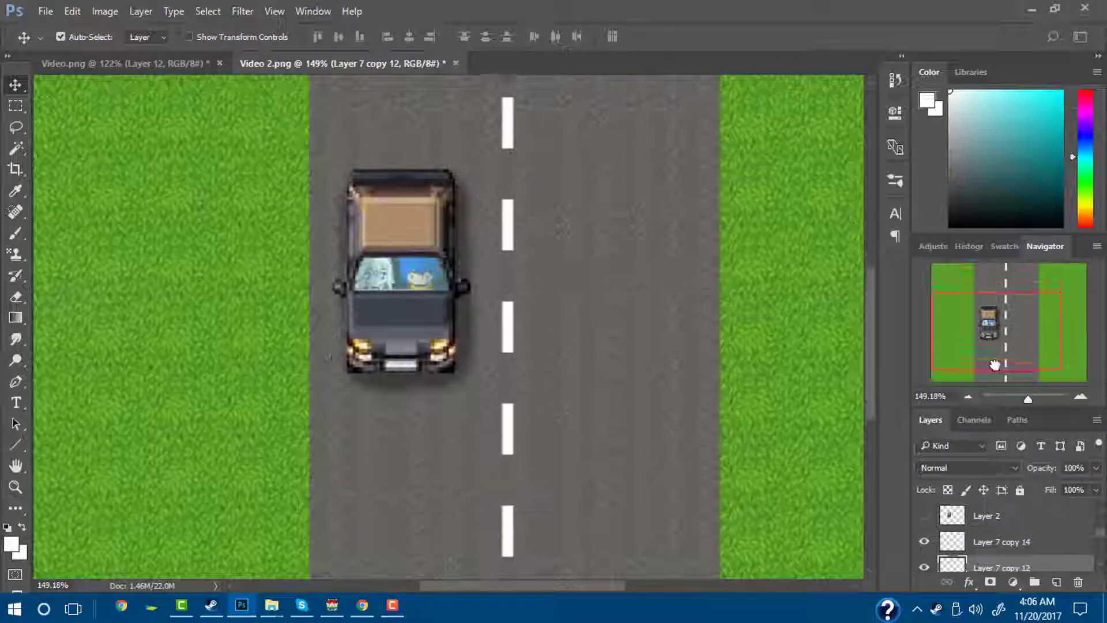
drag(1028, 398, 1022, 400)
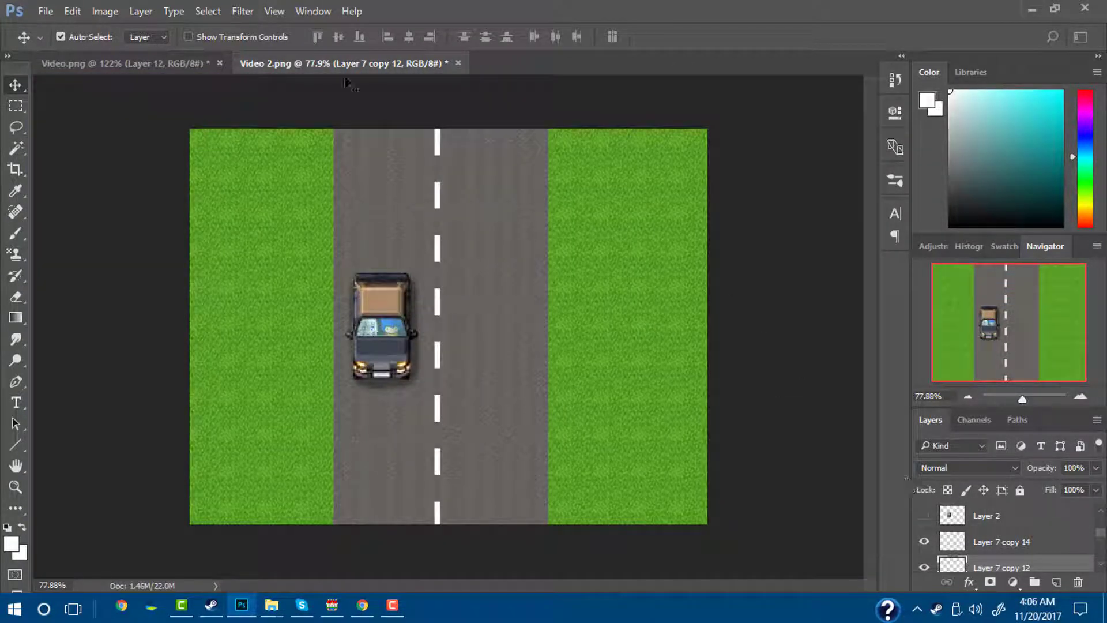
In Video.png, show the treesrestaffmar11_soruve layer and move it to the top of the layer stack
click(105, 64)
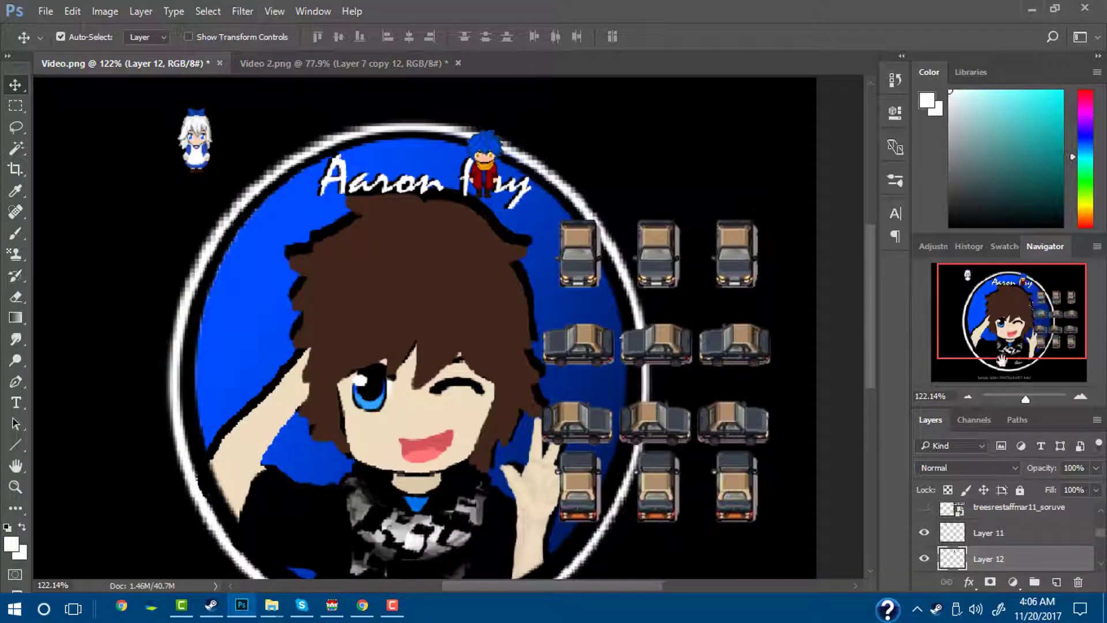
scroll(963, 525, up, 5)
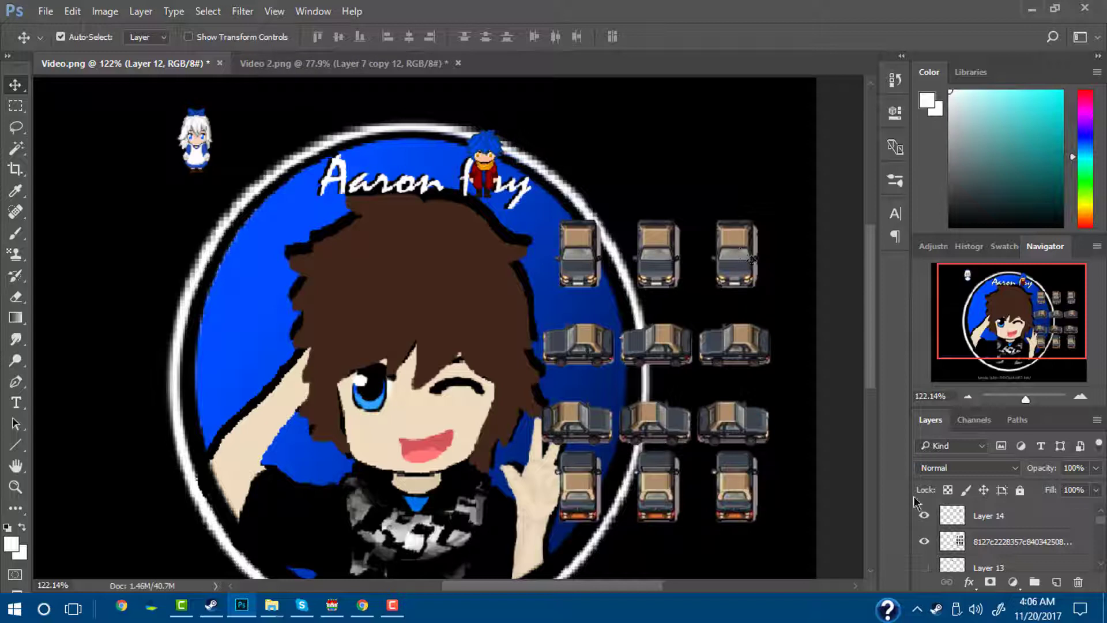
click(924, 542)
click(924, 542)
click(924, 566)
scroll(928, 556, down, 3)
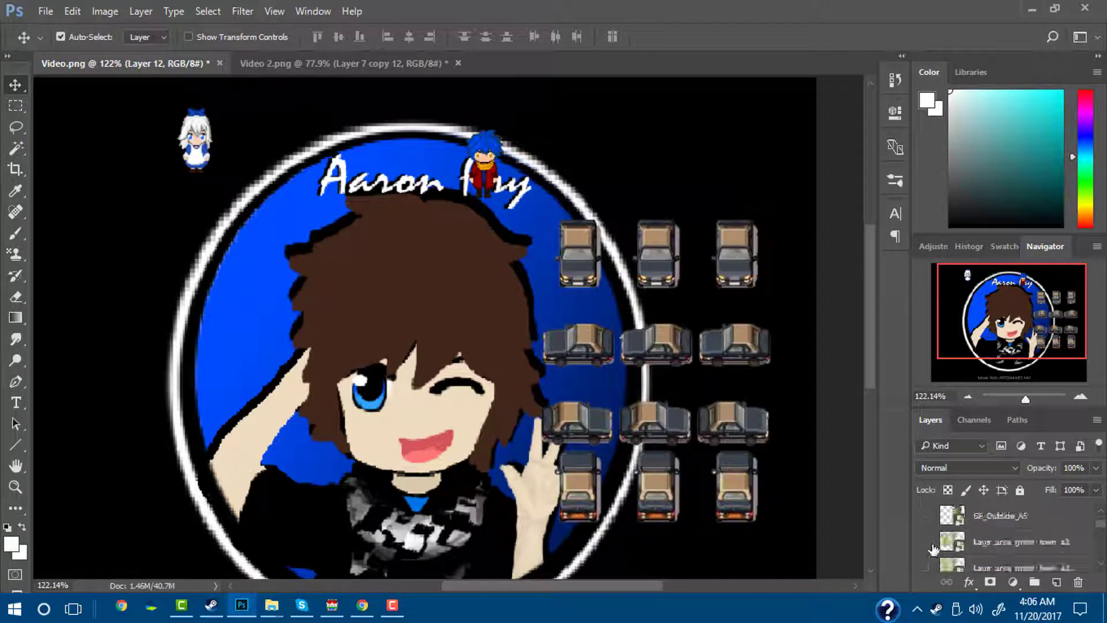
scroll(926, 536, down, 2)
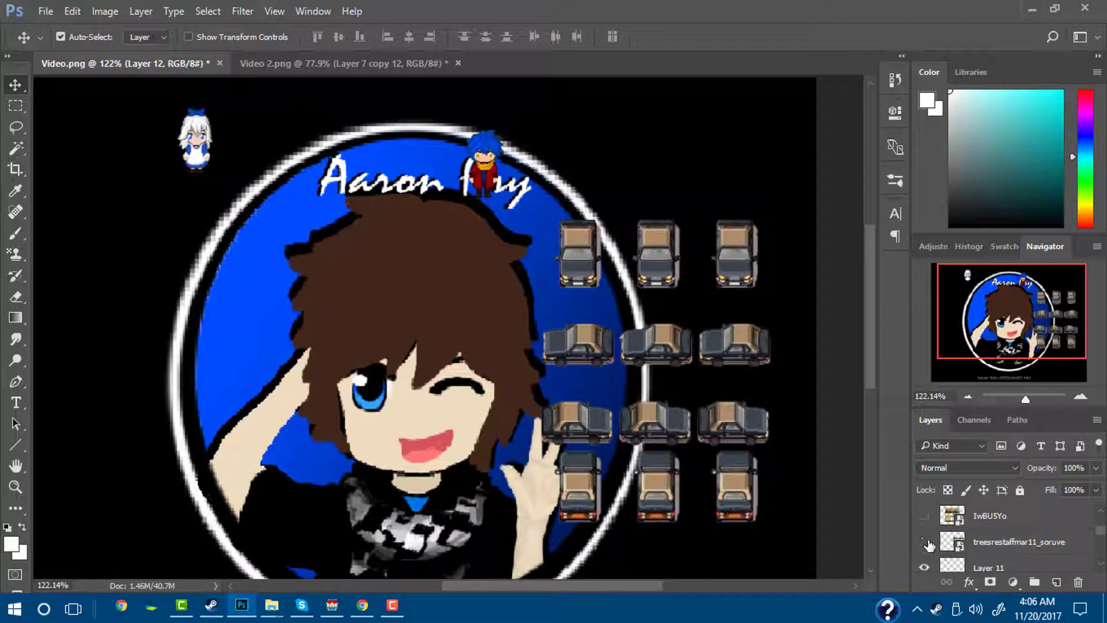
click(926, 542)
drag(1000, 545, 1013, 512)
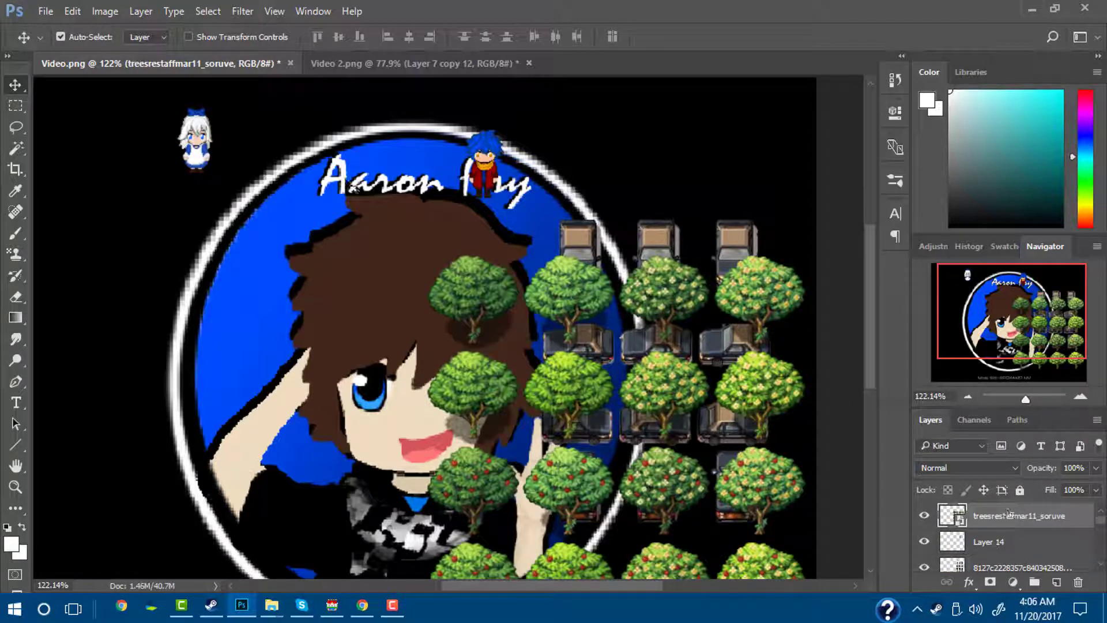
Move the tree sheet up and left on the canvas, mostly clear of the car sprites
drag(433, 312, 257, 247)
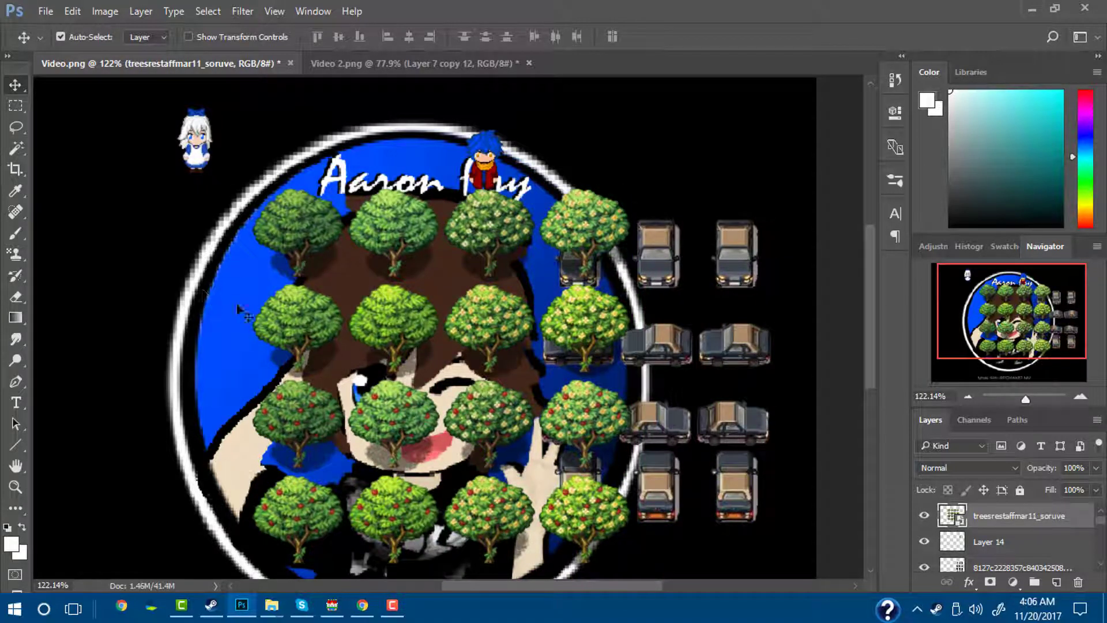
drag(305, 330, 257, 306)
drag(254, 326, 253, 333)
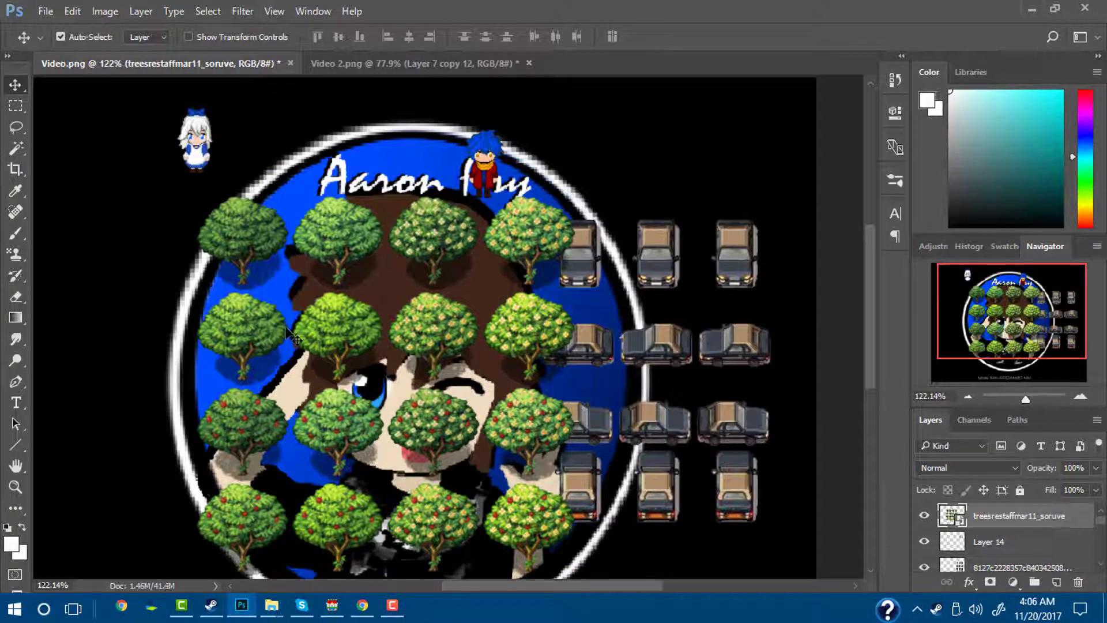
Lasso the second tree in the sheet's top row and copy the selection to a new layer
click(15, 127)
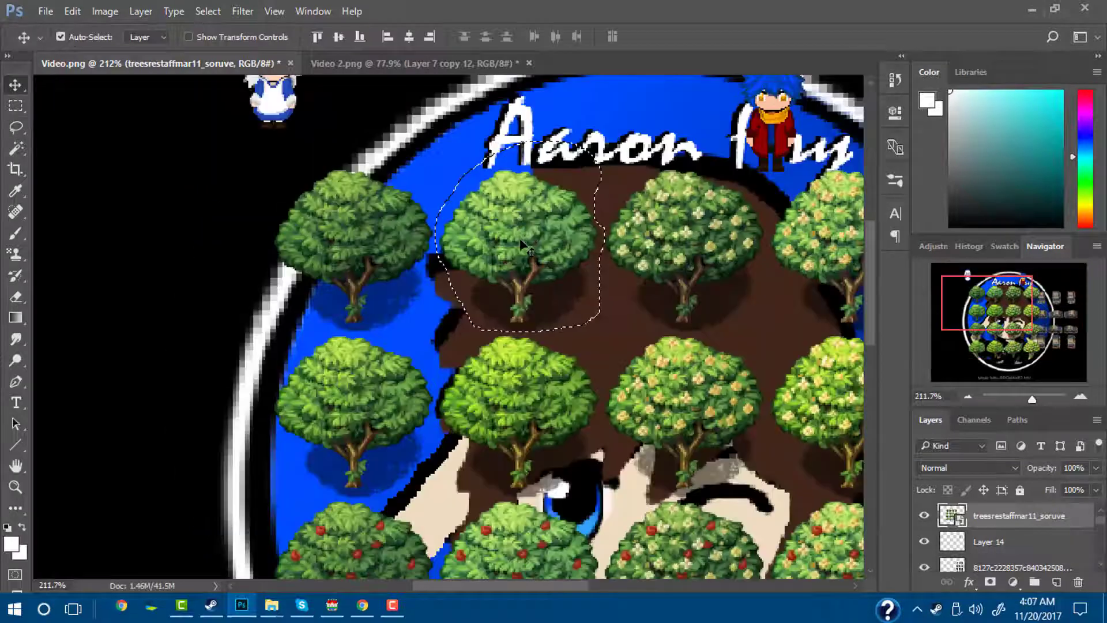
mouse_move(515, 236)
mouse_down()
mouse_move(503, 234)
mouse_move(513, 236)
mouse_up()
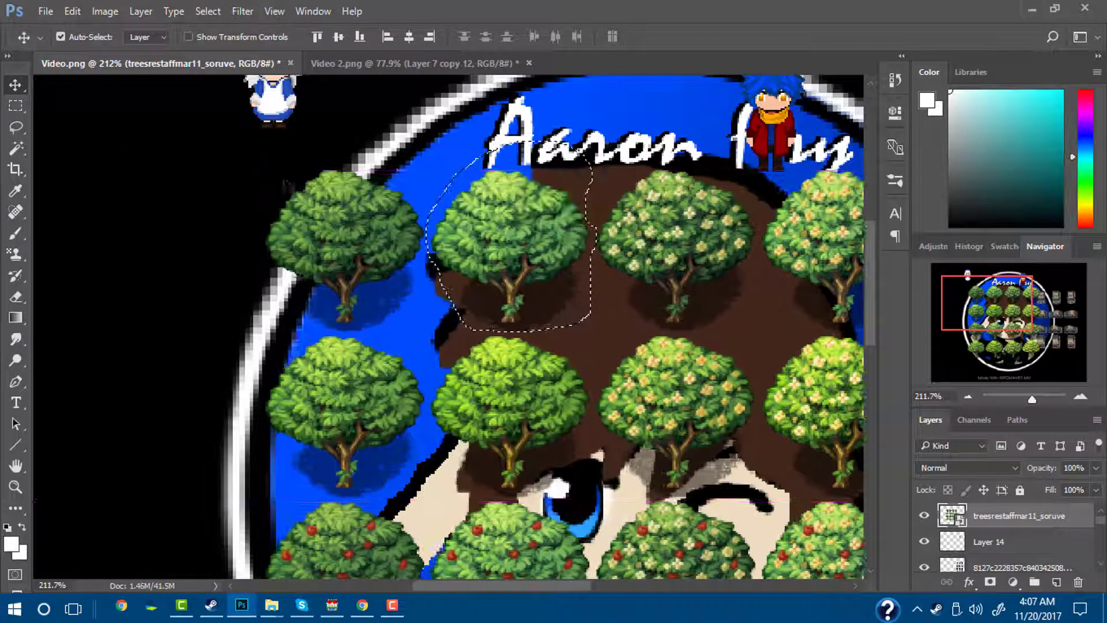
right_click(491, 243)
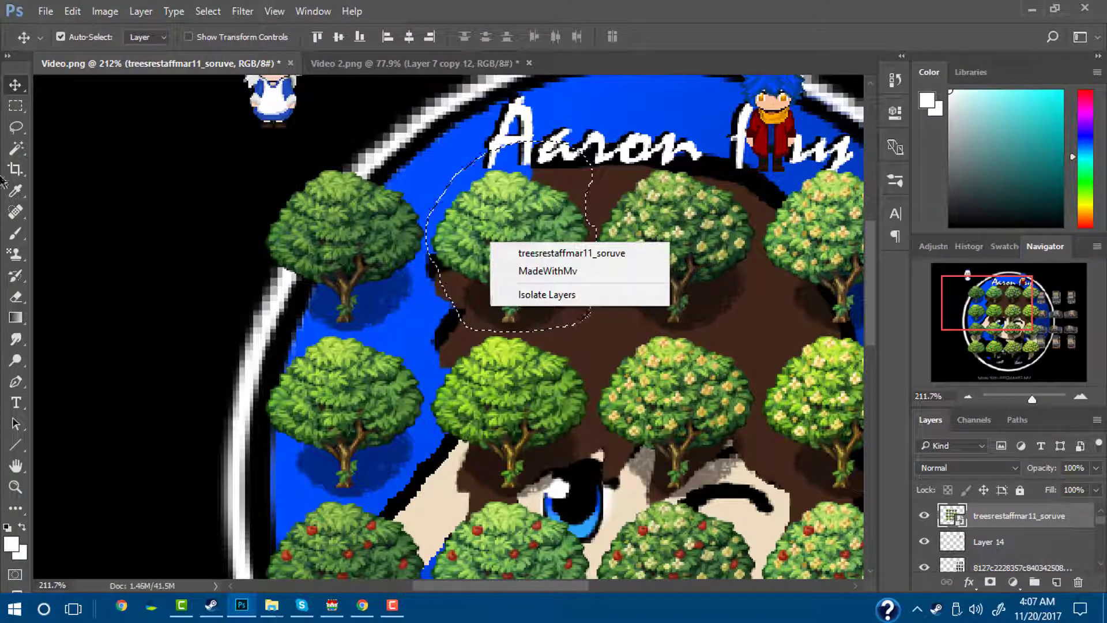
key(Escape)
key(l)
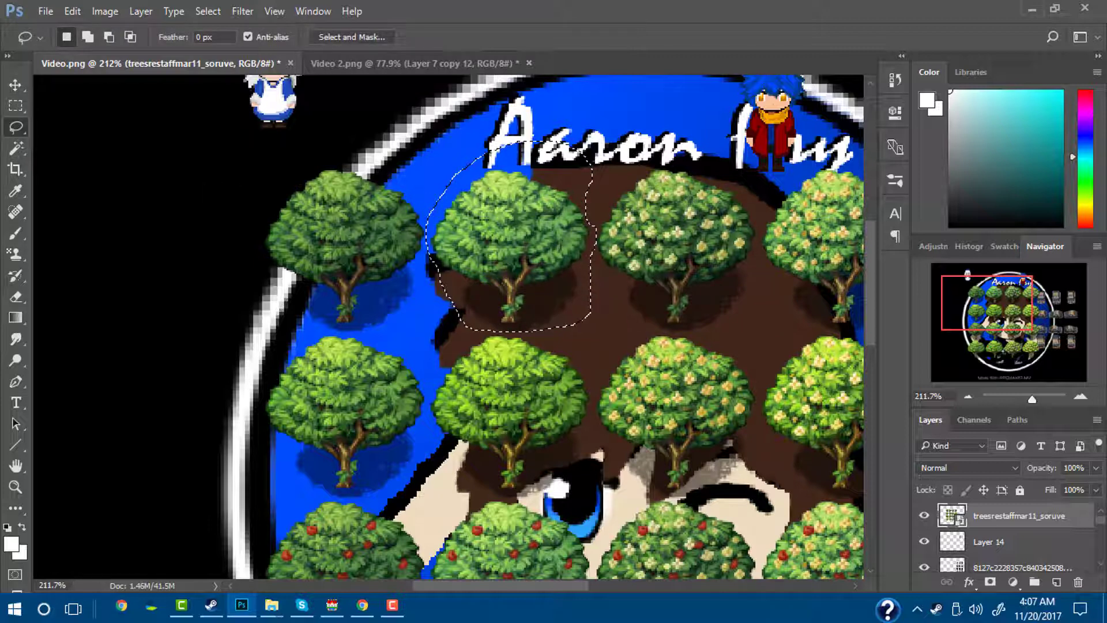
right_click(490, 219)
click(554, 351)
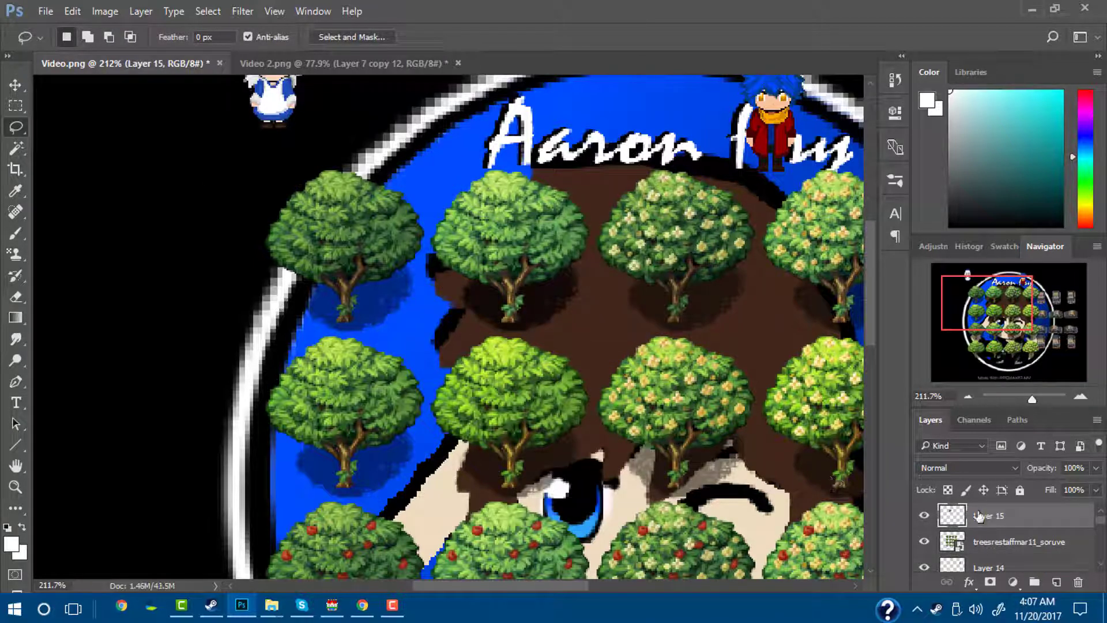
Copy the extracted tree layer into Video 2.png and move it to the top of the scene
drag(978, 516, 425, 247)
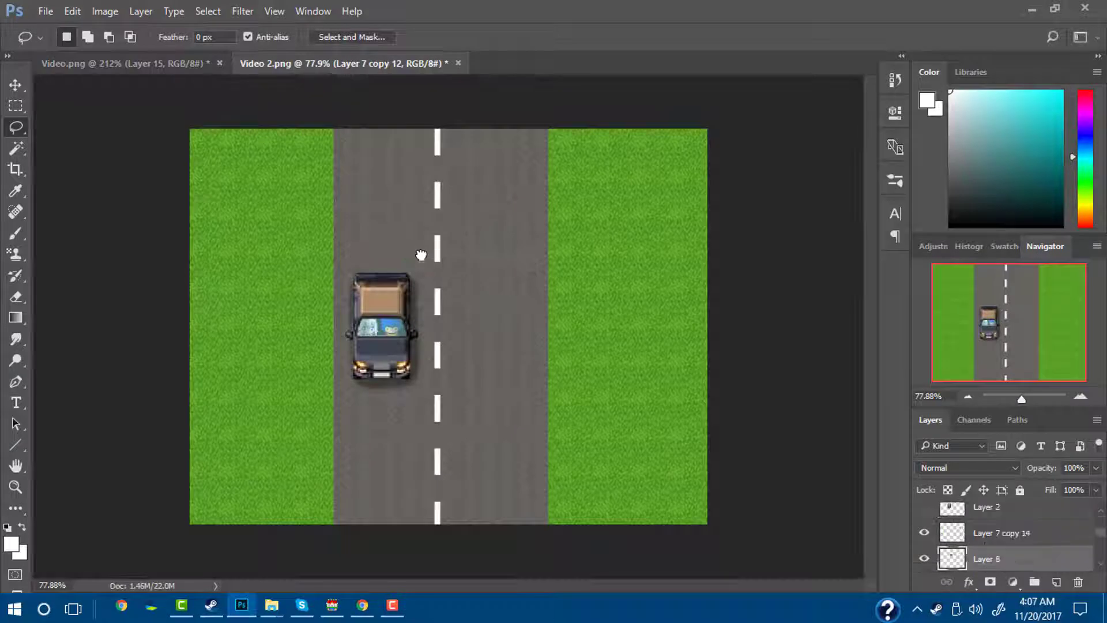
click(24, 85)
mouse_move(424, 243)
mouse_down()
mouse_move(270, 196)
mouse_move(240, 206)
mouse_move(310, 132)
mouse_move(371, 93)
mouse_move(390, 60)
mouse_up()
Scale the tree to about 246% width and 267% height, placing it at the top of the left grass strip, centred near X 140, Y 126.5 px
key(ctrl+t)
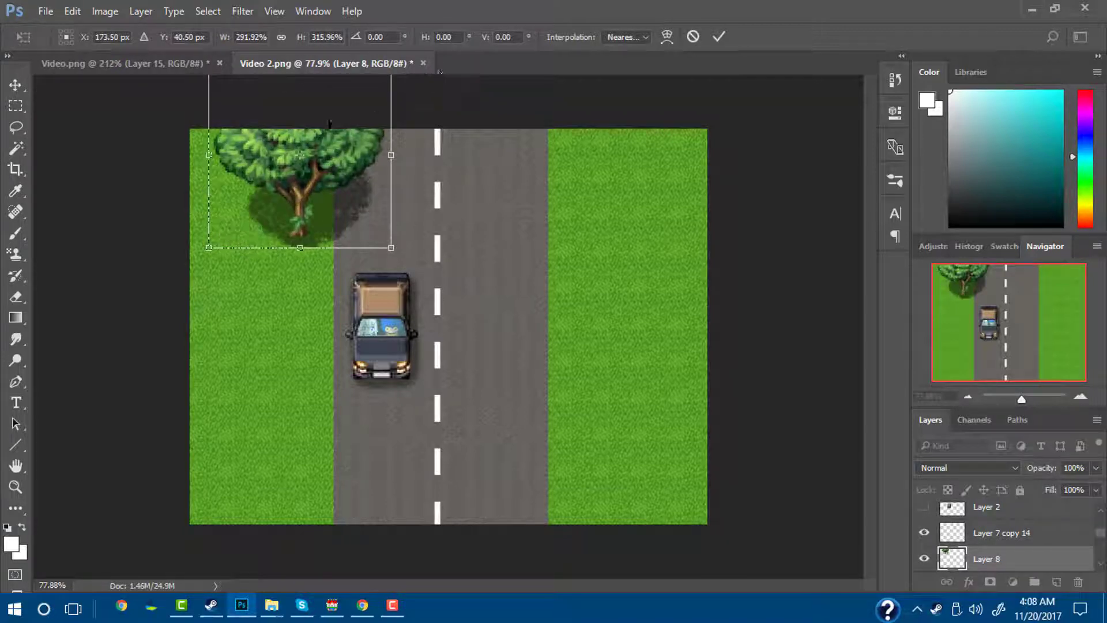
drag(301, 151, 301, 153)
mouse_move(326, 145)
mouse_down()
mouse_move(271, 346)
mouse_move(276, 417)
mouse_move(312, 427)
mouse_move(324, 149)
mouse_up()
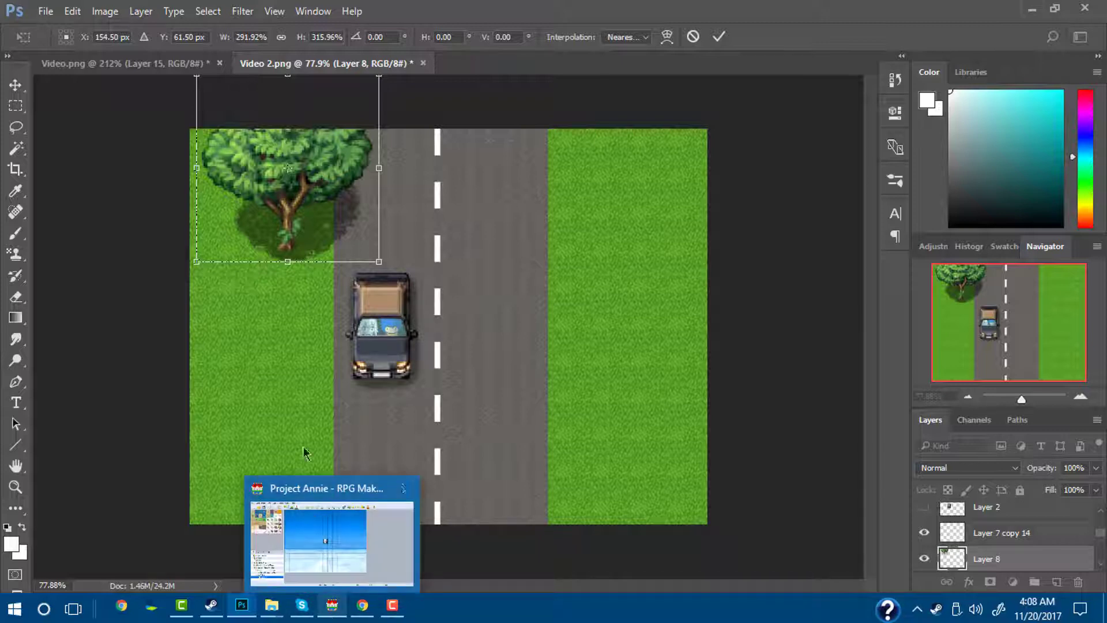
drag(343, 155, 331, 233)
drag(368, 153, 339, 182)
drag(279, 264, 294, 215)
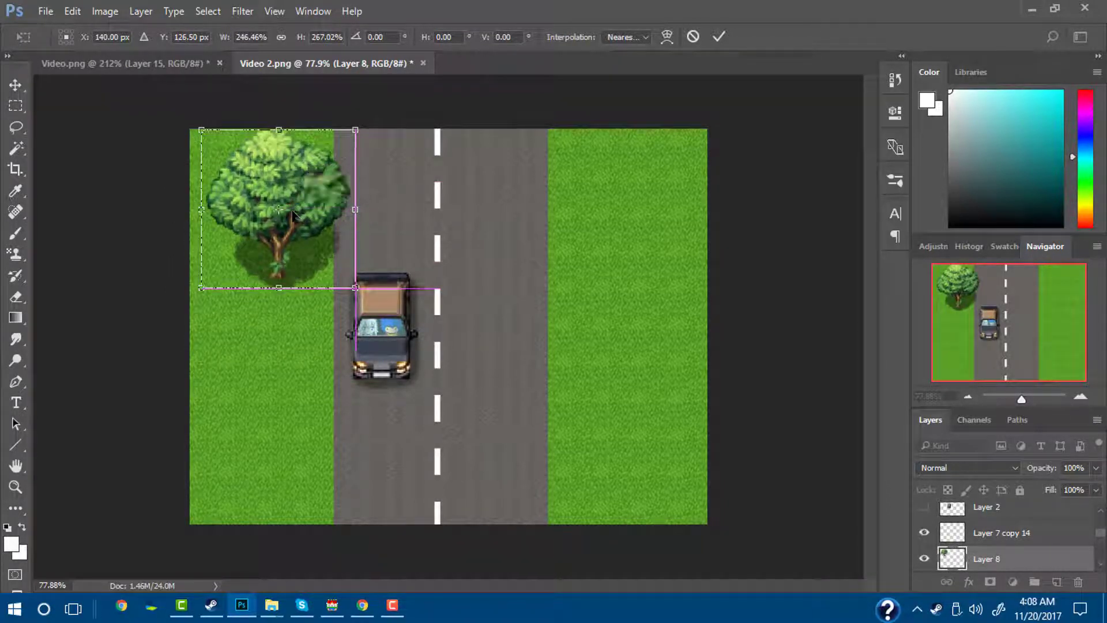
click(719, 37)
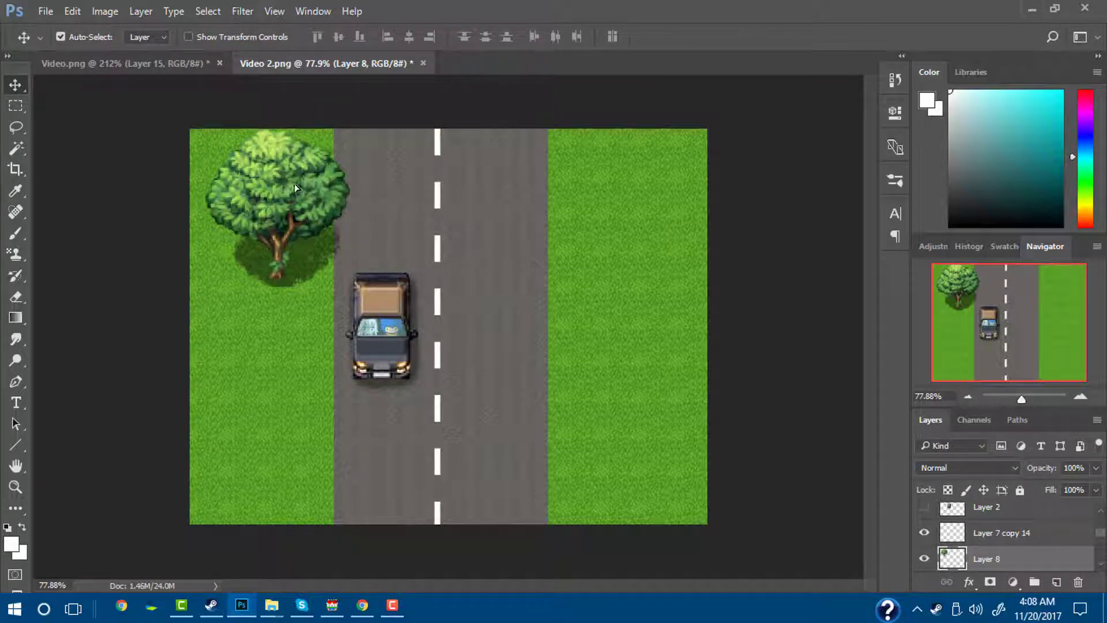
Duplicate the tree and place the copy beside it, partly off the canvas's left edge, at about X -23, Y 126.5 px
drag(295, 188, 323, 192)
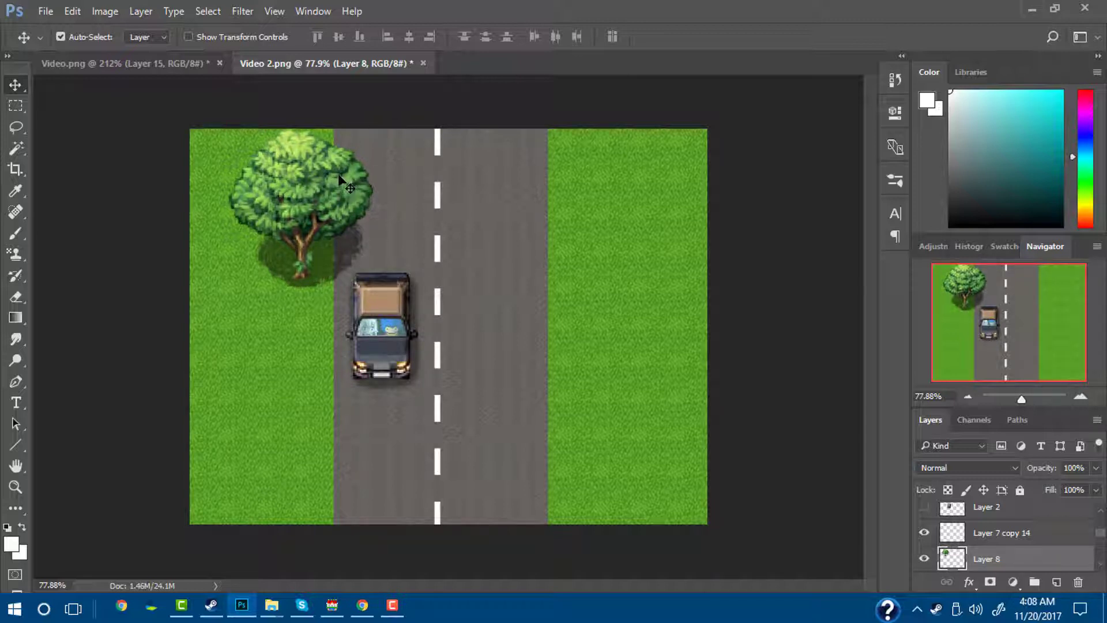
drag(301, 183, 208, 185)
key(ctrl+j)
key(ctrl+t)
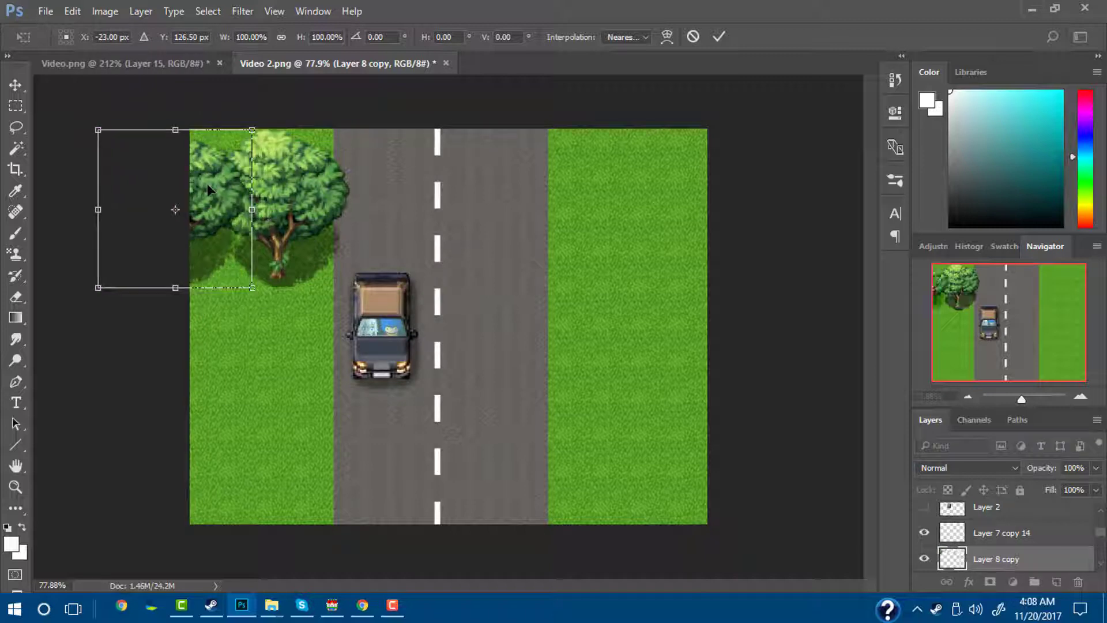
click(719, 37)
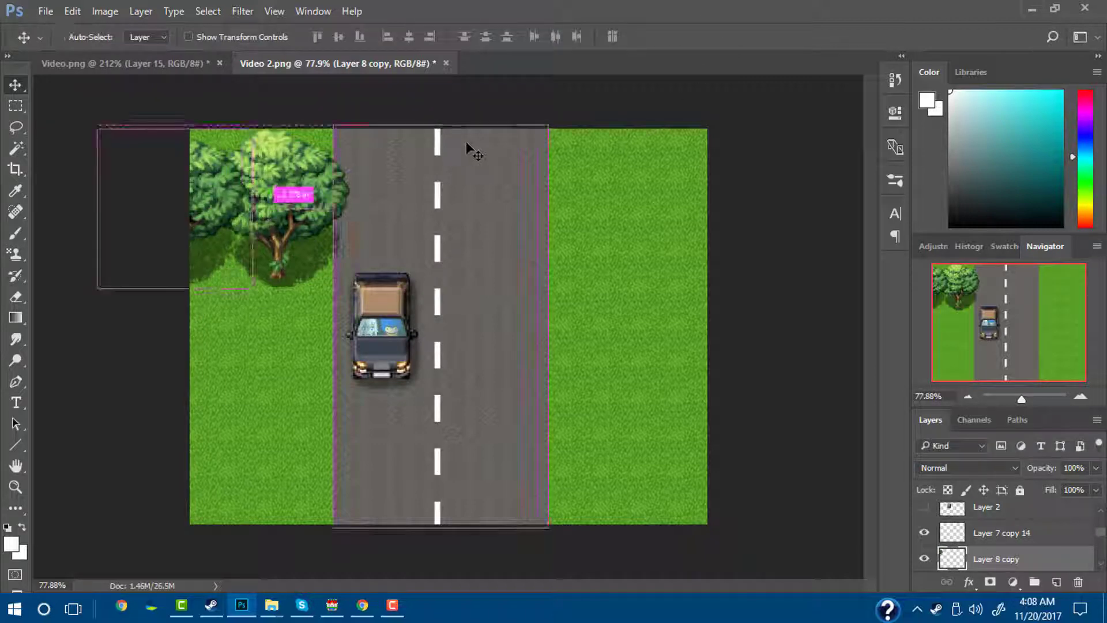
Duplicate the tree again and place the copy lower on the left grass, overlapping the first two trees
key(ctrl+j)
key(ctrl+t)
drag(219, 170, 317, 229)
click(718, 36)
Add a further tree copy at about X 132, Y 221.5 px and shift it slightly towards the road
key(ctrl+j)
key(ctrl+t)
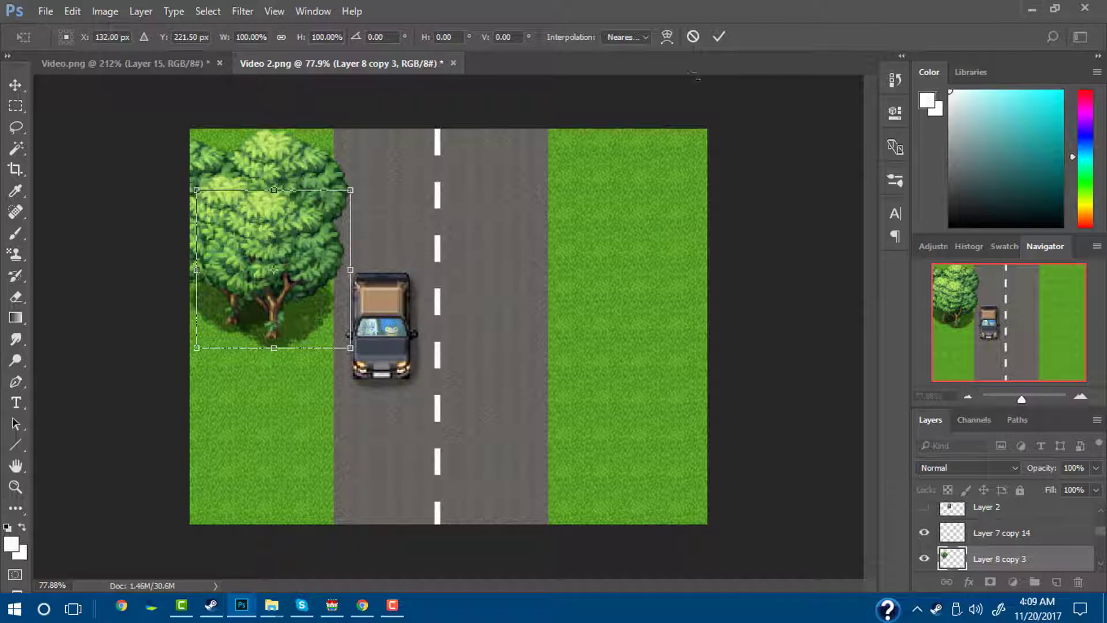
click(718, 39)
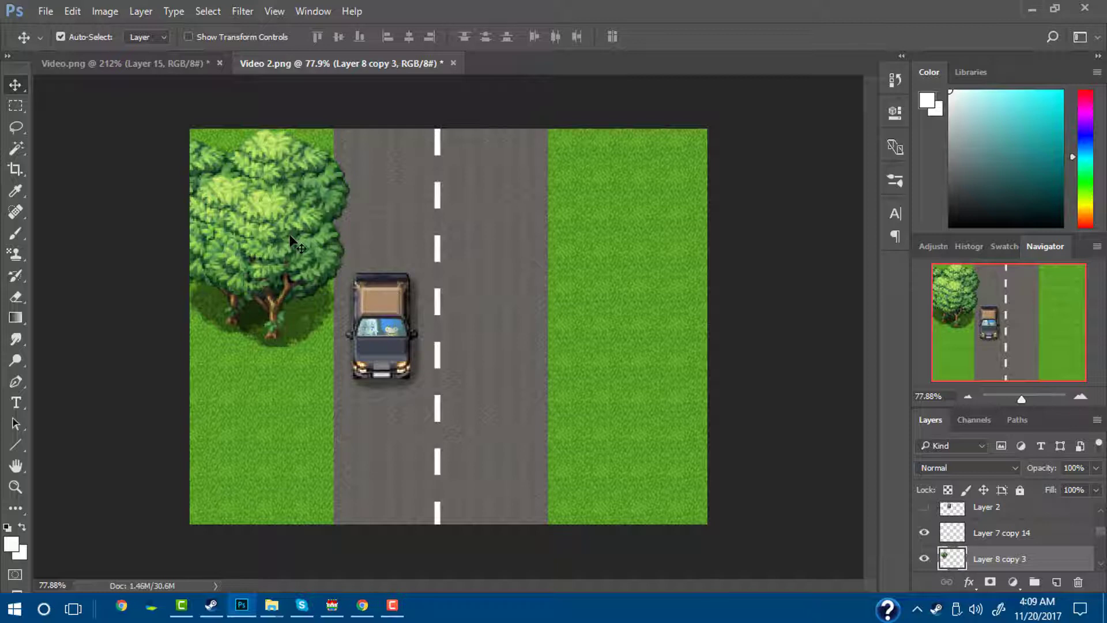
drag(290, 236, 295, 239)
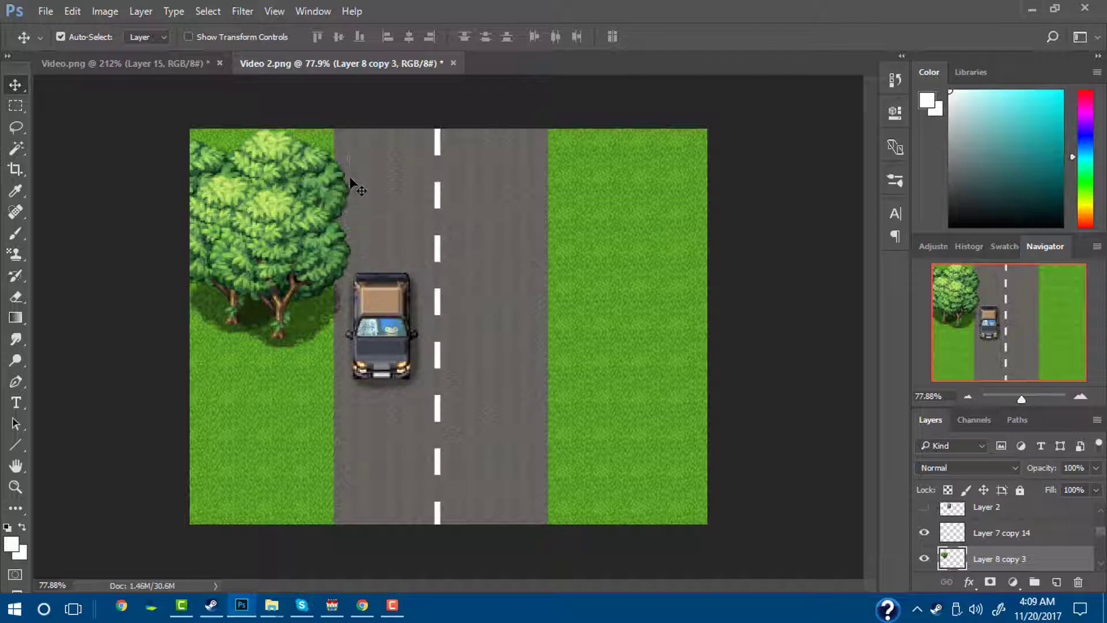
Duplicate the tree down and left, placing the copy partly off the canvas at about X 42, Y 274.5 px
drag(309, 237, 262, 254)
key(ctrl)
key(ctrl+t)
click(719, 37)
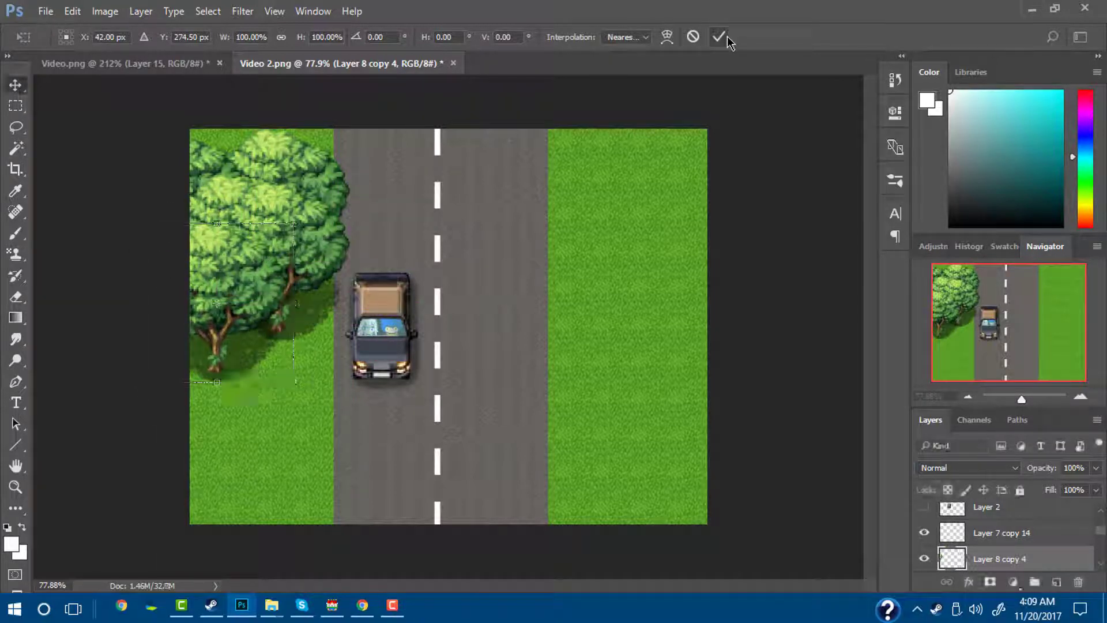
Duplicate the latest tree and place the copy beside the car at about X 122, Y 323.5 px
key(ctrl+j)
key(ctrl+t)
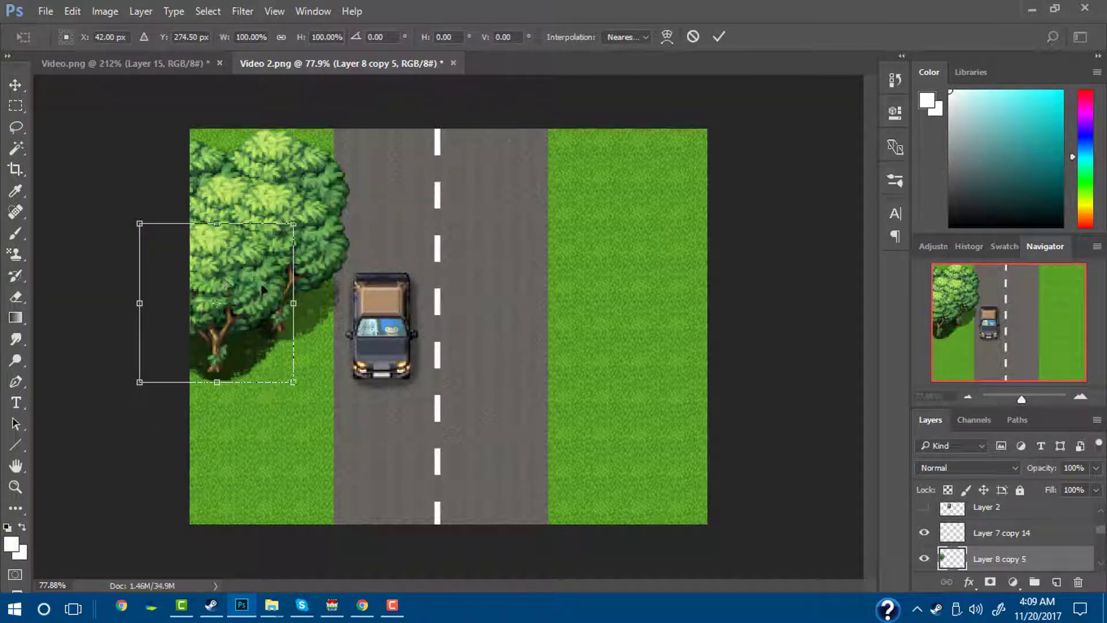
drag(230, 283, 274, 310)
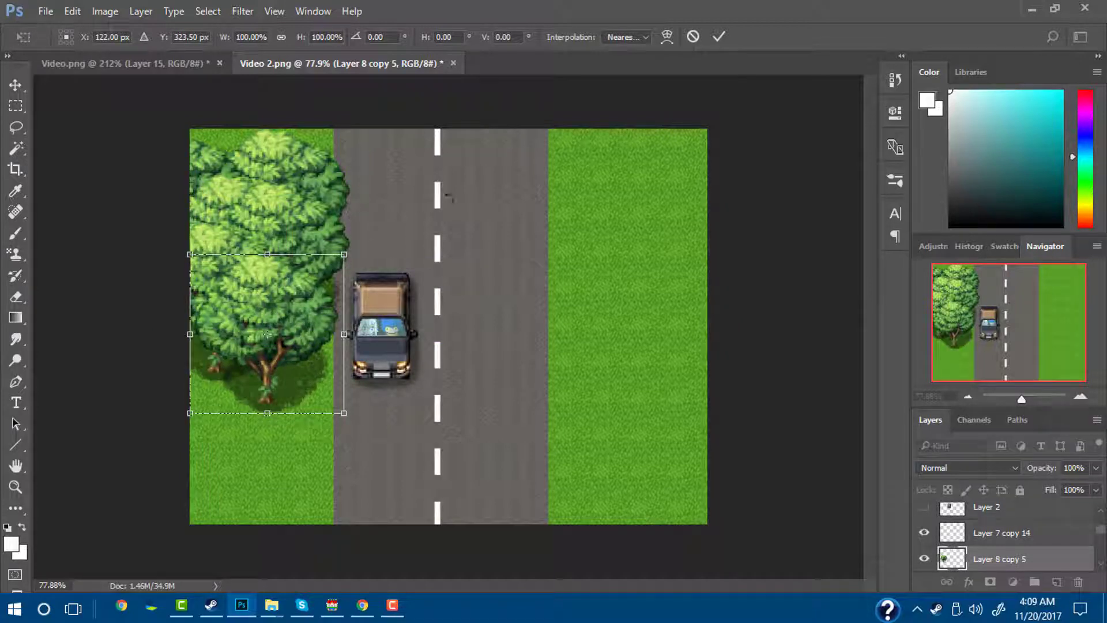
click(719, 36)
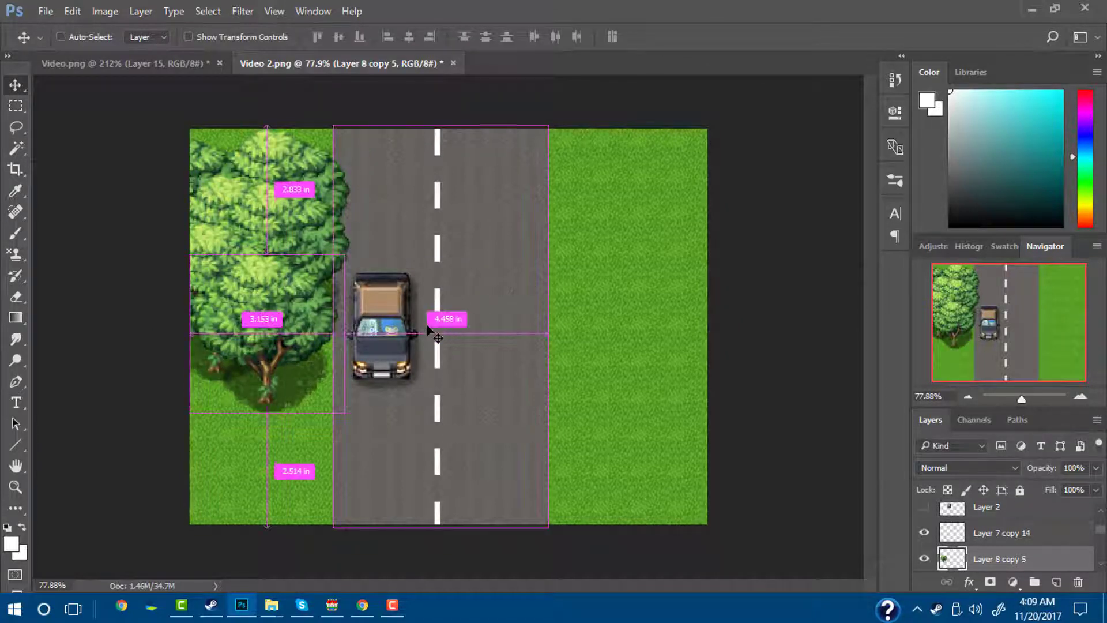
Add another tree copy on the canvas's left edge, centred at about X 0, Y 420.5 px
key(ctrl+j)
key(ctrl+t)
drag(290, 313, 213, 375)
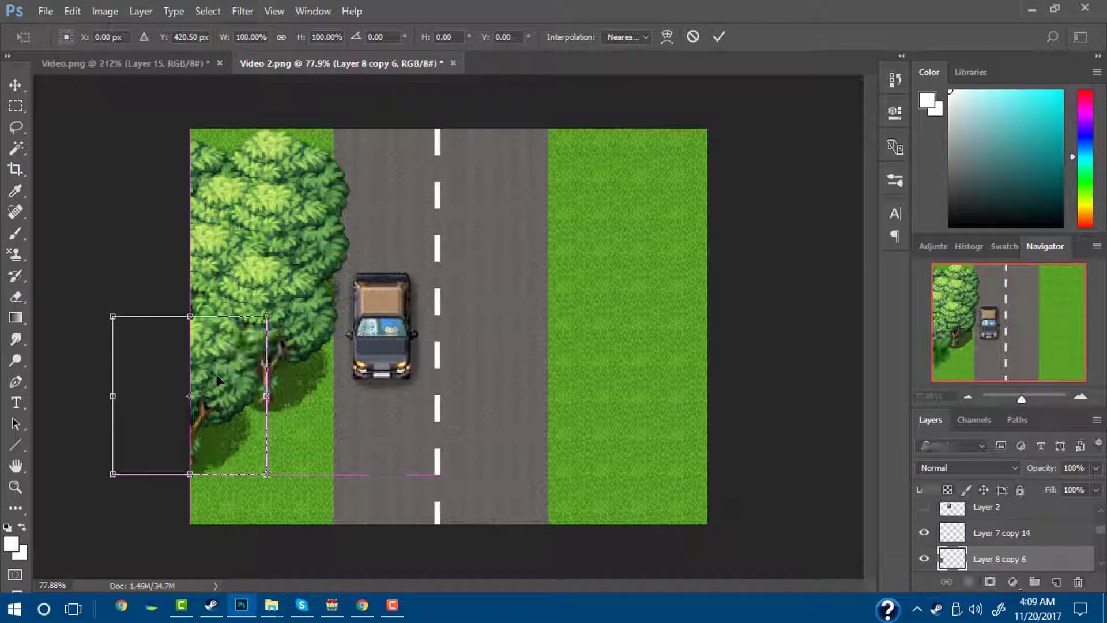
click(719, 36)
Duplicate the left-edge tree and place the copy near the bottom of the grass strip at about X 128, Y 477.5 px
key(ctrl+j)
key(ctrl+t)
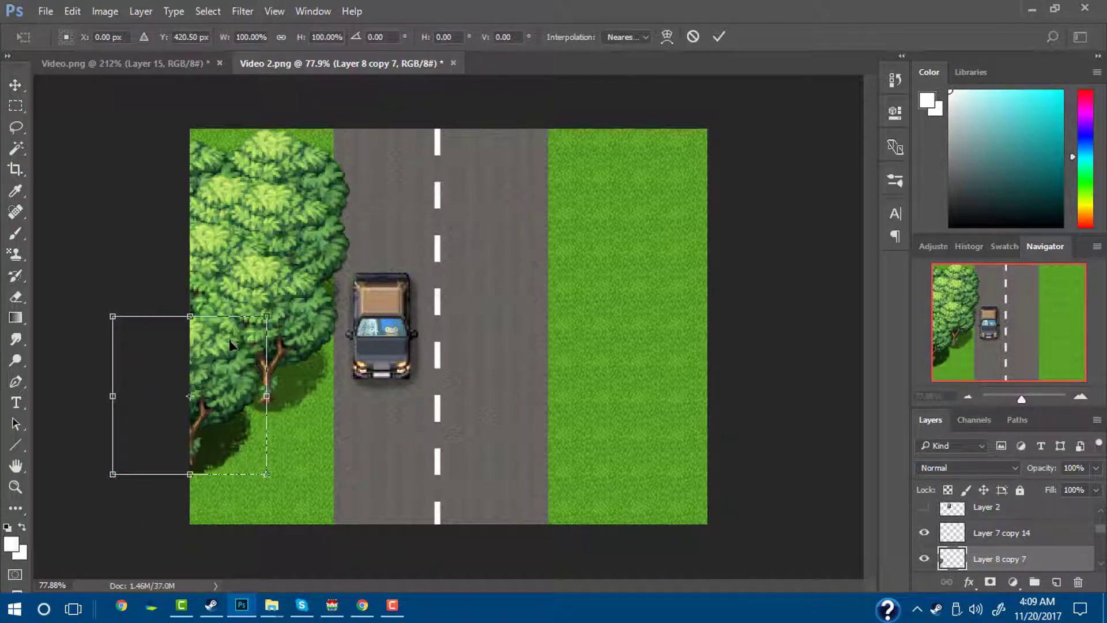
drag(228, 343, 316, 378)
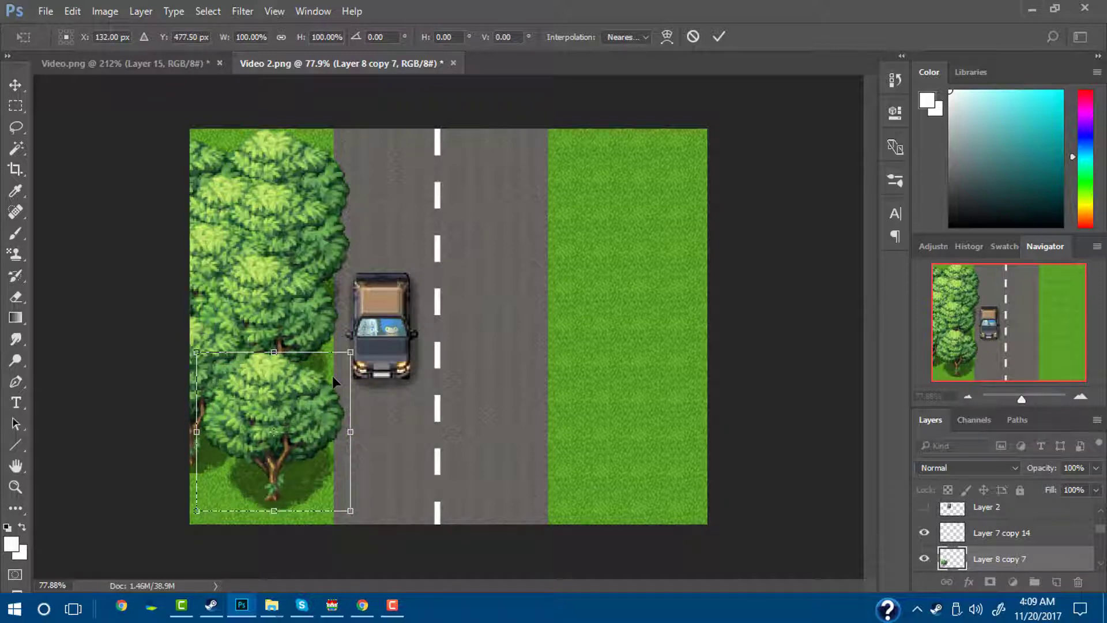
key(Left)
key(Left)
key(Left)
key(Left)
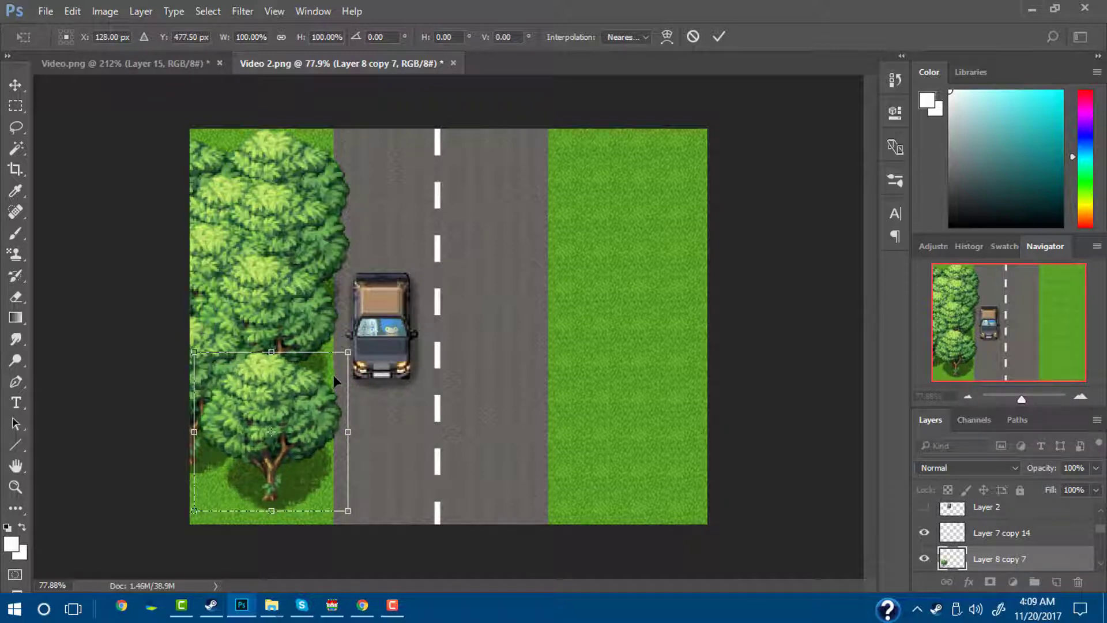
click(718, 38)
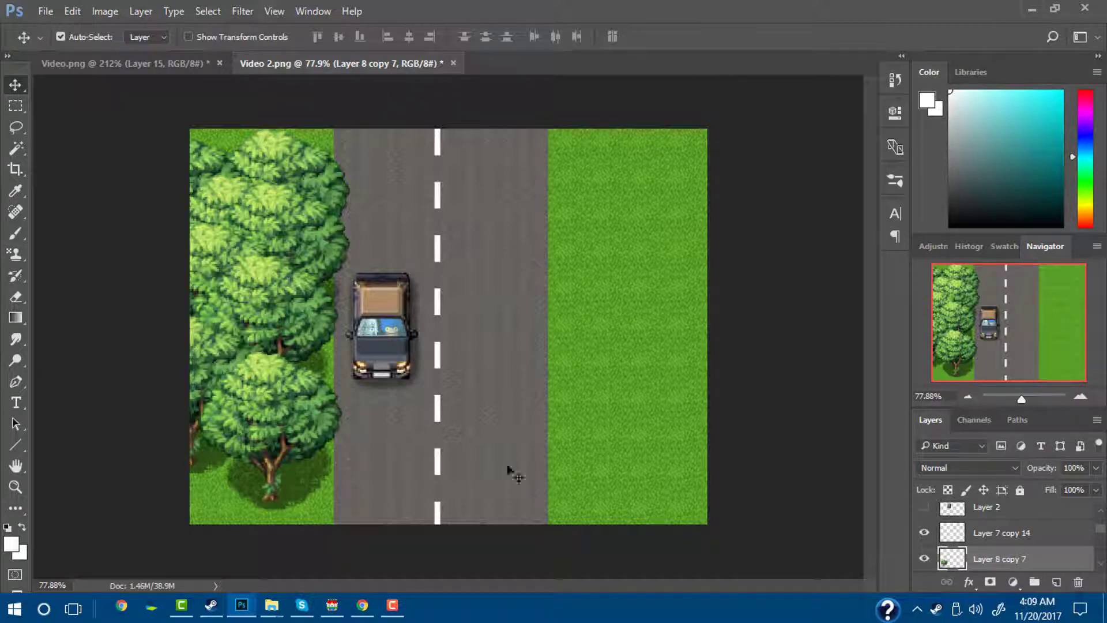
Duplicate the bottom tree and place the copy partly off the canvas's left edge at about X 42, Y 491.5 px
drag(433, 187, 376, 260)
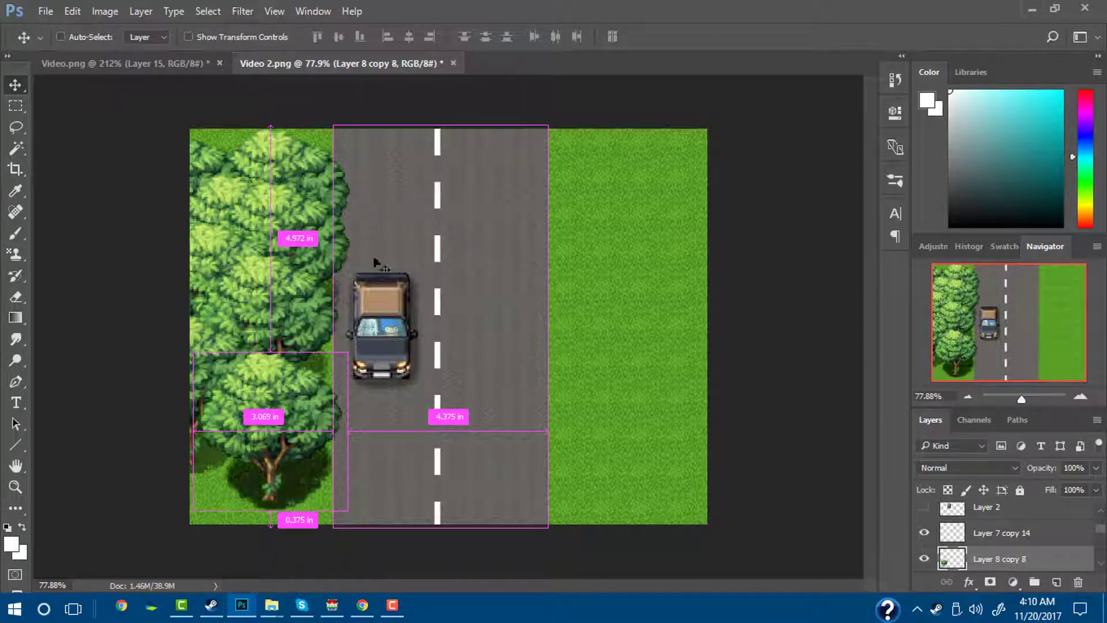
key(ctrl+t)
drag(317, 406, 259, 410)
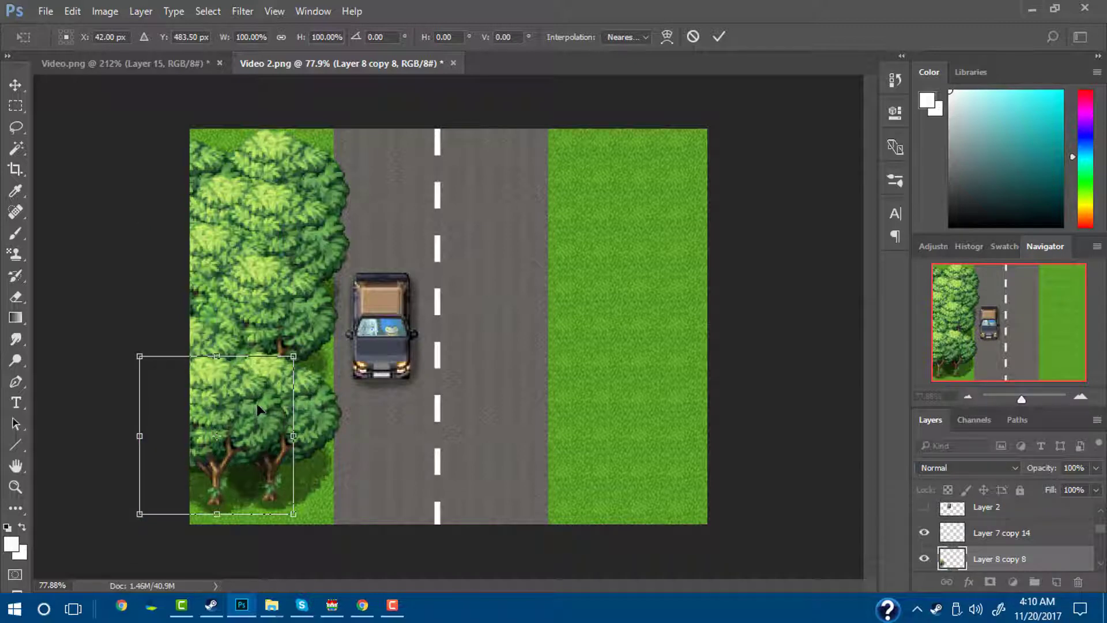
key(Down)
key(Down)
key(Down)
key(Down)
key(Down)
key(Down)
key(Down)
key(Down)
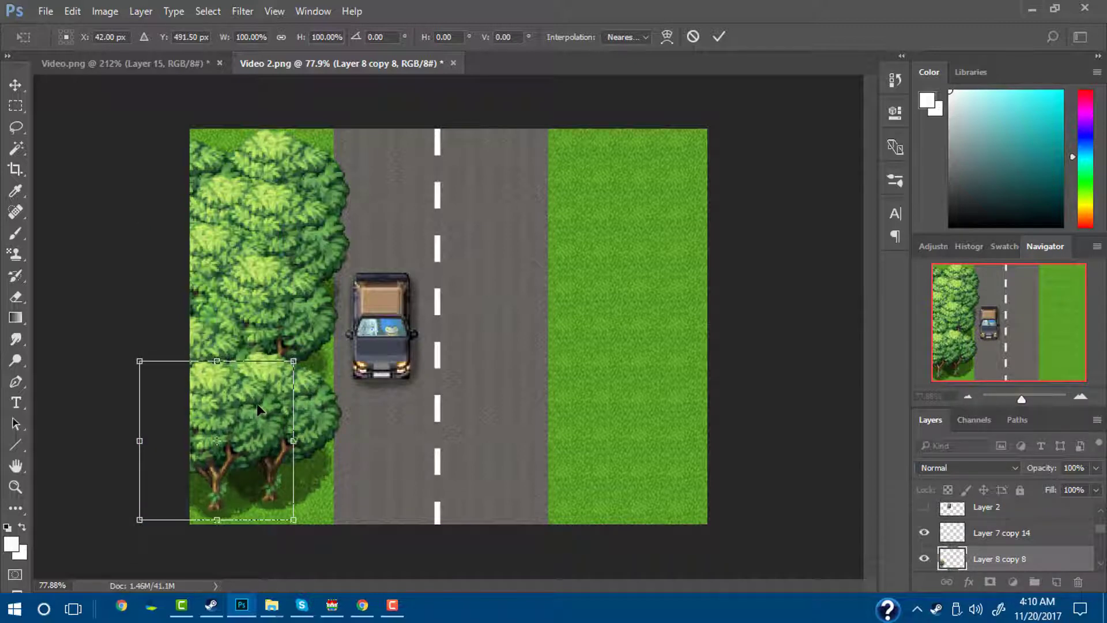
click(719, 36)
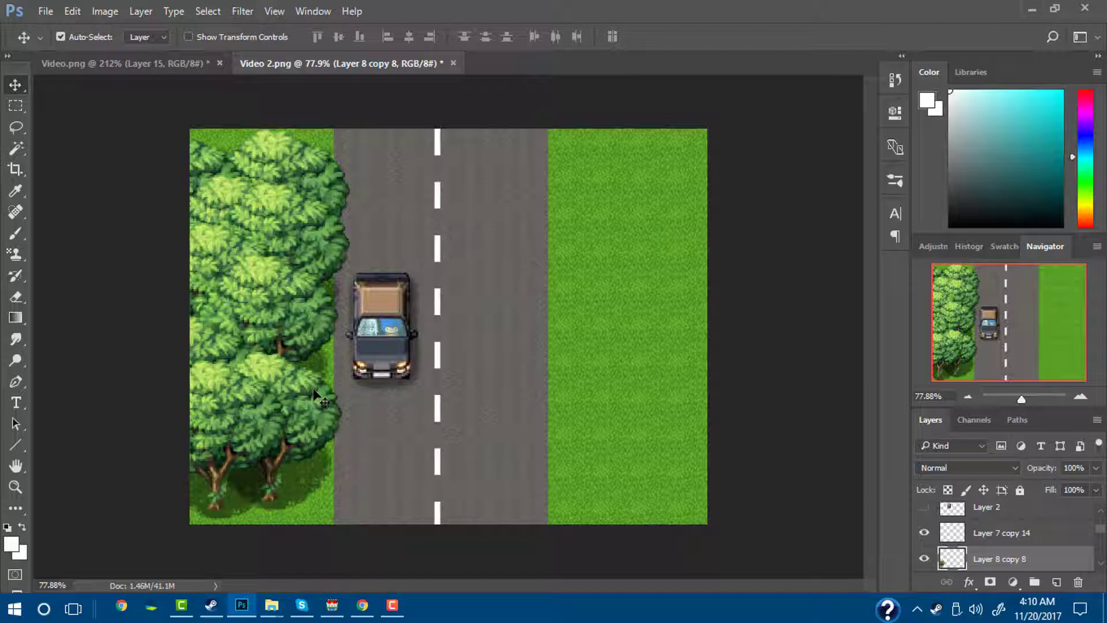
Shift the bottom tree beside the left road edge slightly left, and place a copy of it at the top of the right road edge
mouse_move(314, 390)
mouse_down()
mouse_move(302, 376)
mouse_move(310, 390)
mouse_up()
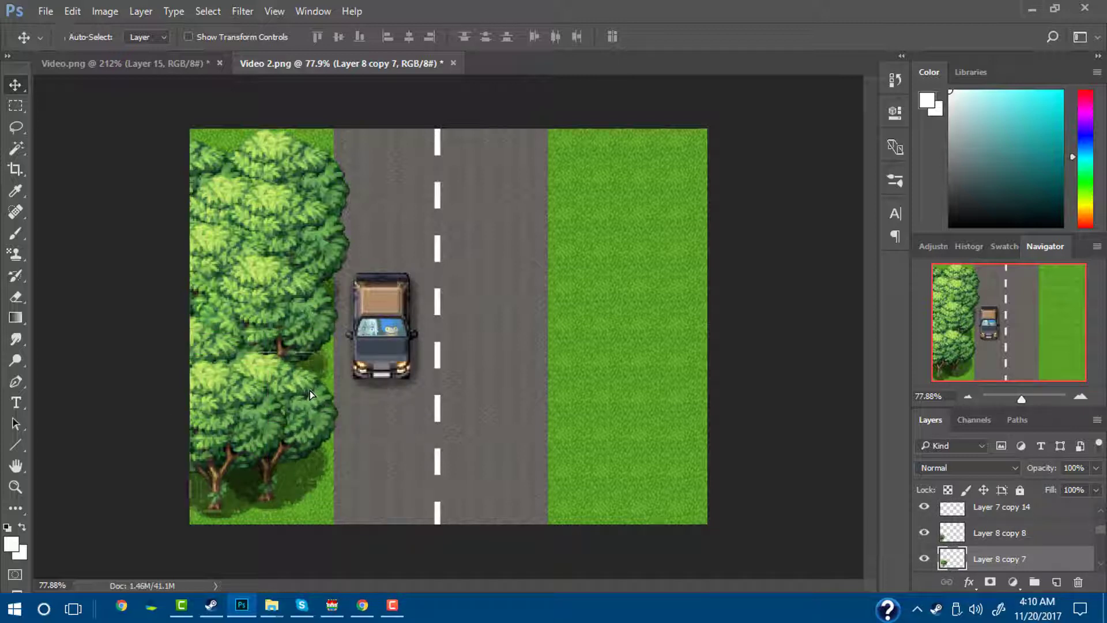
key(ctrl+j)
key(ctrl+t)
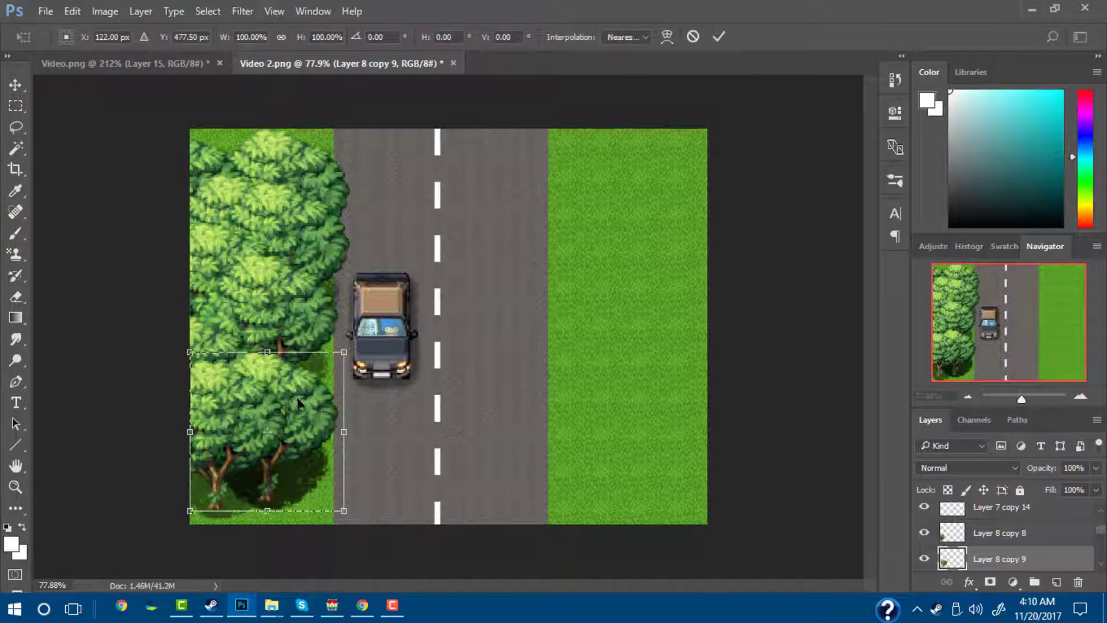
drag(310, 390, 577, 176)
drag(643, 183, 642, 174)
drag(561, 185, 566, 178)
click(718, 37)
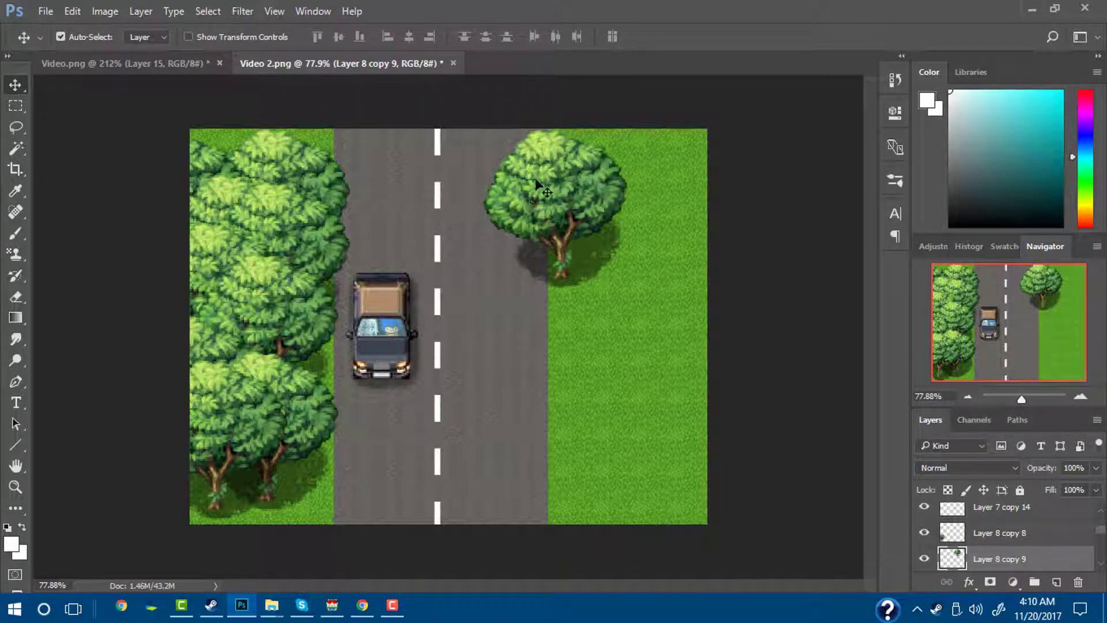
drag(536, 183, 539, 187)
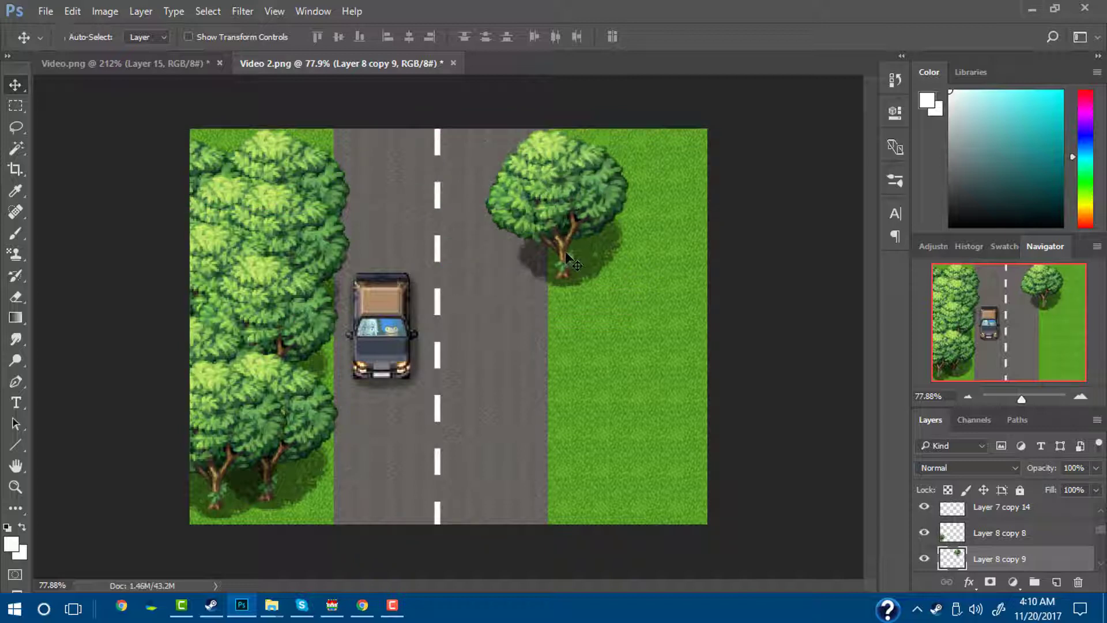
Add tree copies across the upper part of the right grass strip, the last beside the road at about X 581, Y 276.5 px
key(ctrl+j)
key(ctrl+t)
drag(619, 186, 655, 203)
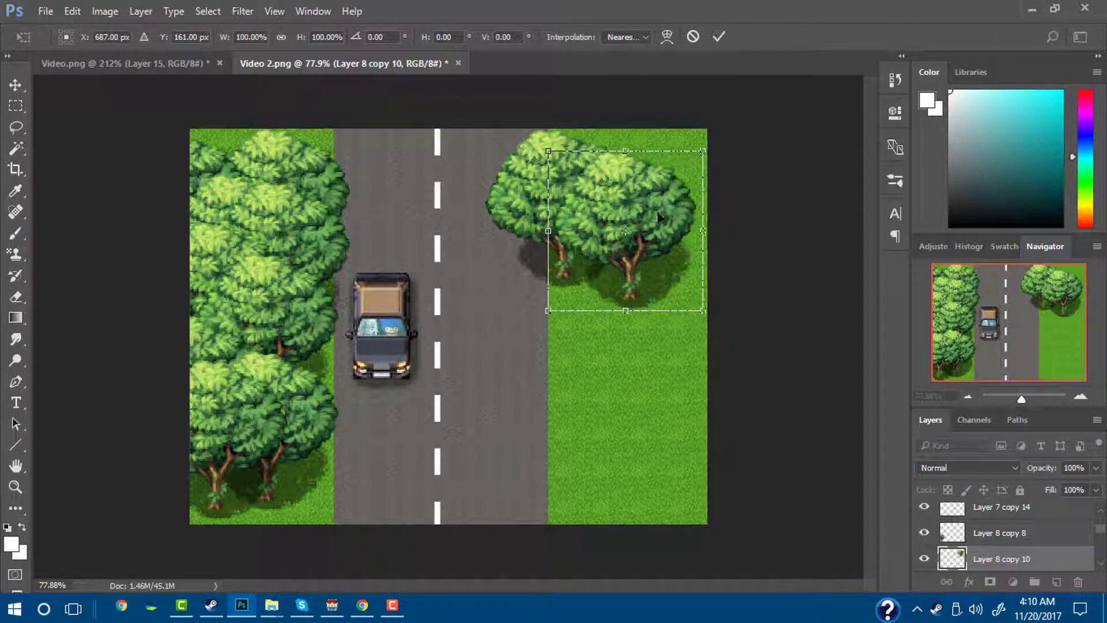
drag(663, 194, 704, 171)
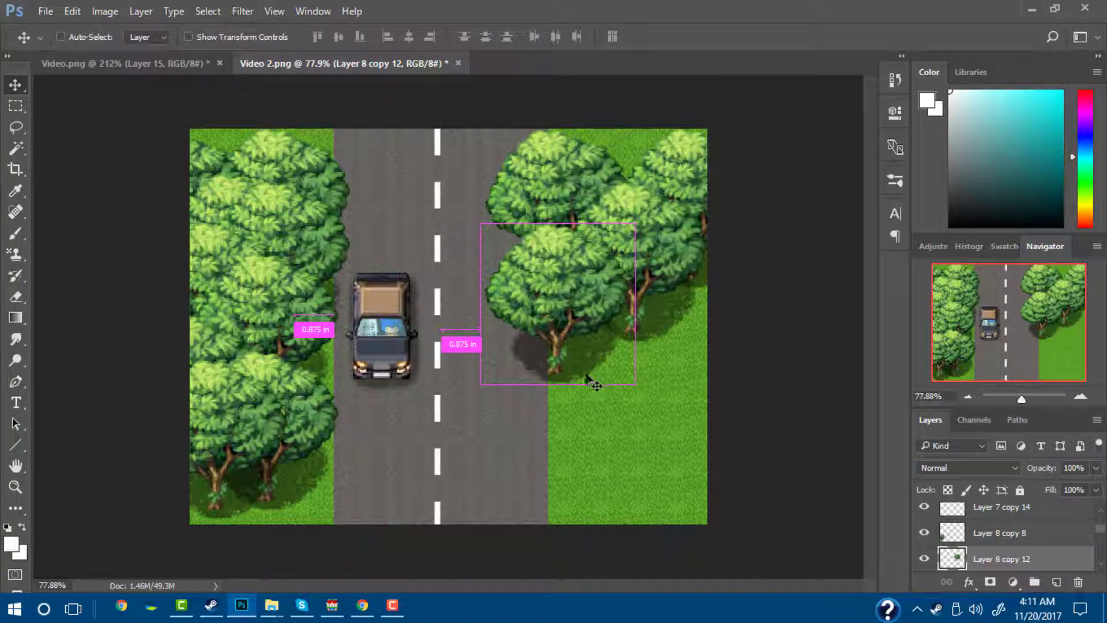
Duplicate the lowest roadside tree and place the copy on the canvas's right edge at about X 766, Y 316.5 px
key(ctrl+j)
key(ctrl+t)
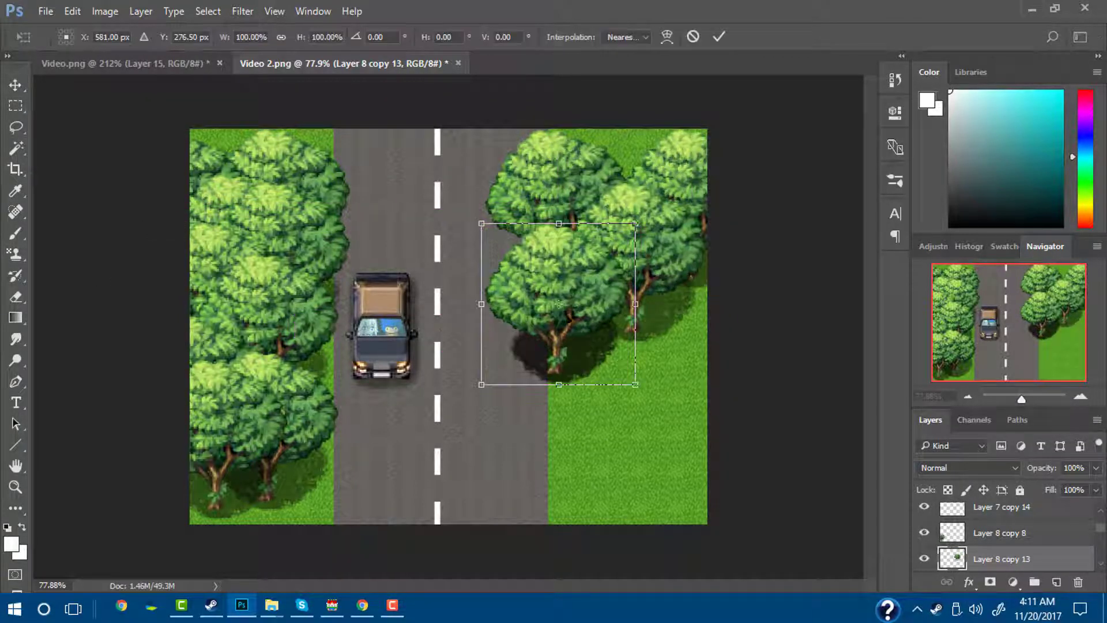
drag(588, 277, 706, 303)
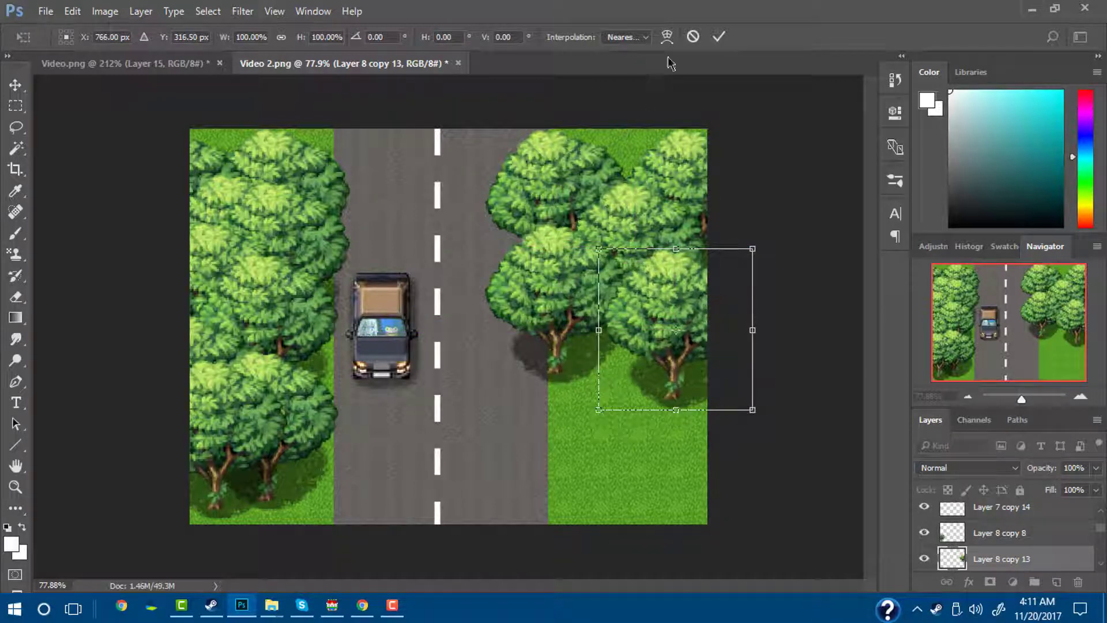
click(719, 37)
Duplicate the right-edge tree and place the copy near the road, overlapping and slightly below the two lowest right-hand trees
drag(661, 375, 678, 253)
key(ctrl+t)
drag(638, 263, 545, 275)
drag(688, 251, 672, 268)
click(718, 38)
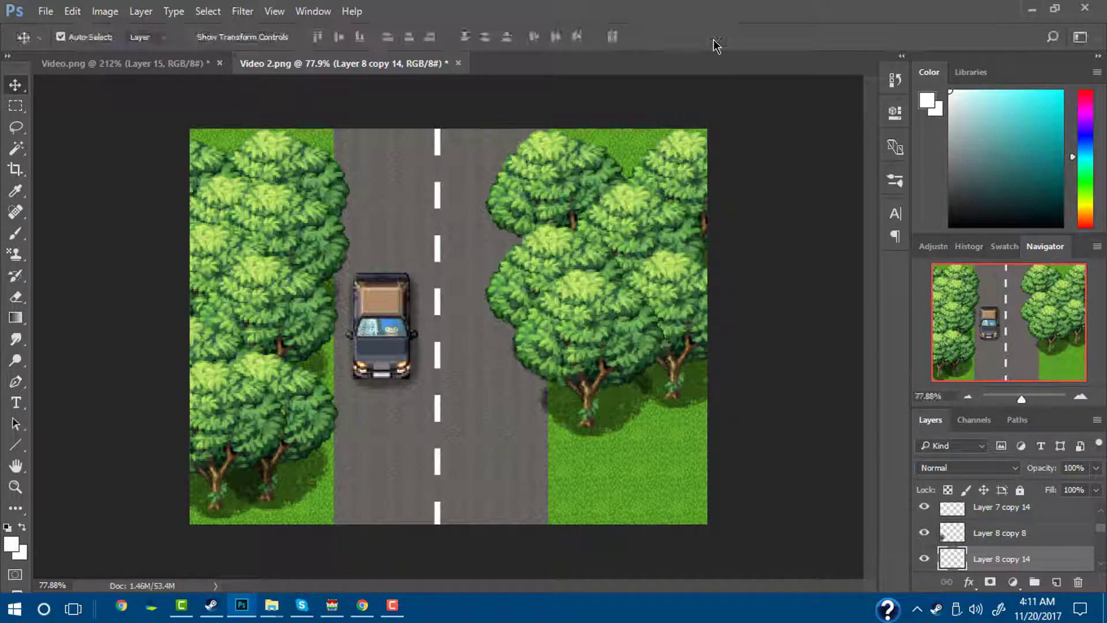
Duplicate the latest tree and place the copy lower on the canvas's right edge at about X 766, Y 444 px
key(ctrl+j)
key(ctrl+t)
drag(609, 319, 705, 372)
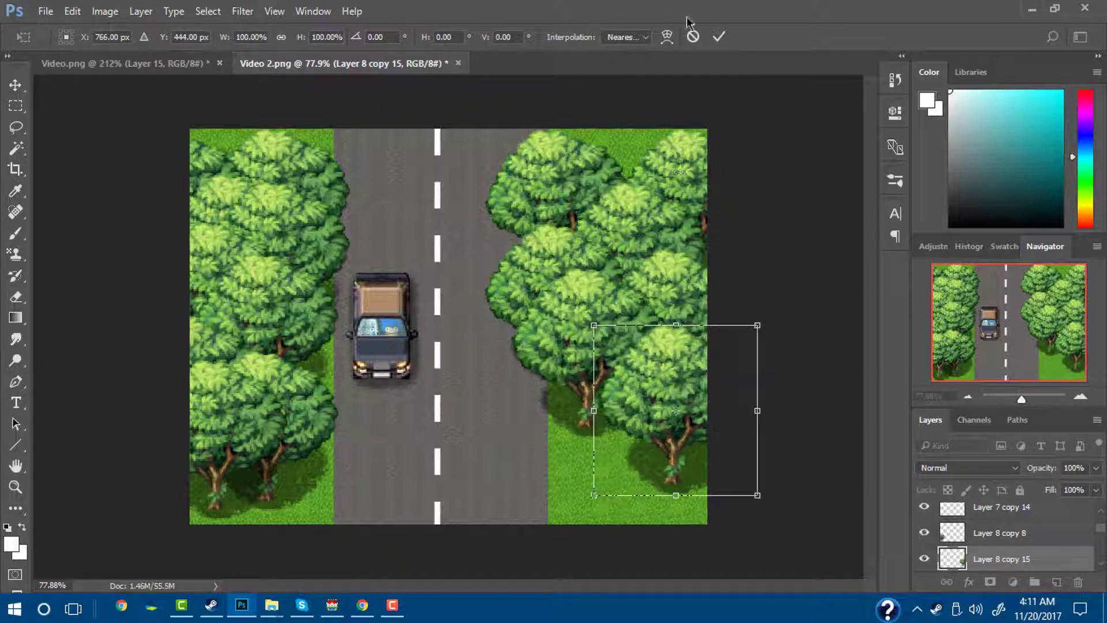
click(718, 37)
Duplicate the lower right-edge tree and place the copy over the right road edge at about X 615, Y 452 px
key(ctrl+j)
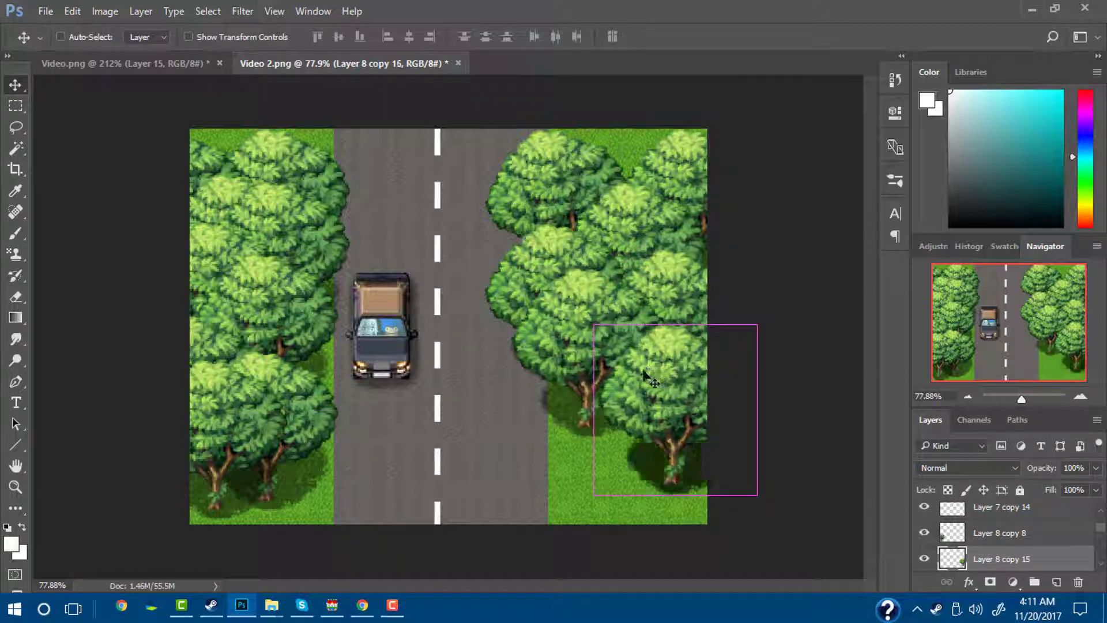
key(ctrl+t)
drag(649, 370, 620, 372)
click(718, 37)
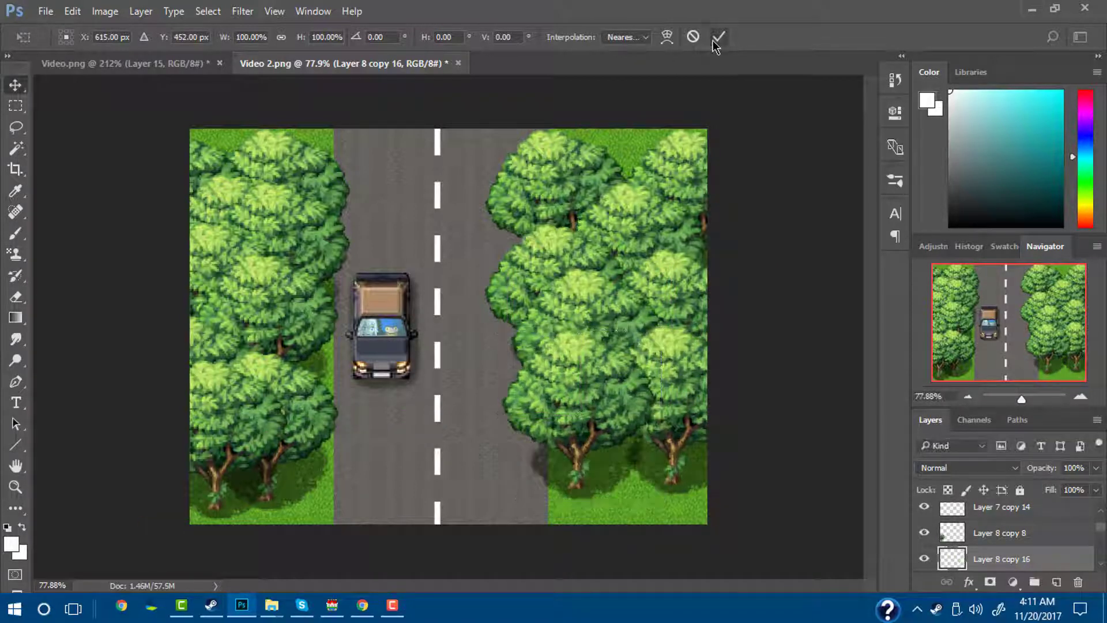
Duplicate the lower roadside tree and place the copy between the two bottom trees at about X 687, Y 478 px
key(ctrl+j)
key(ctrl+t)
drag(622, 374, 669, 406)
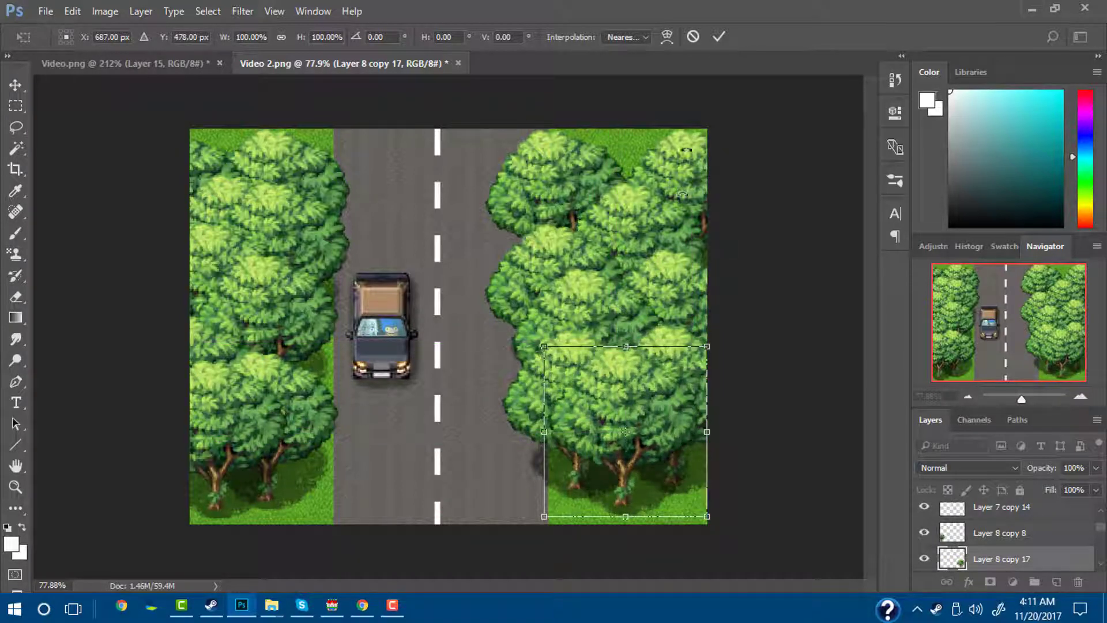
click(719, 37)
Nudge the topmost tree on the left grass strip slightly down
click(695, 143)
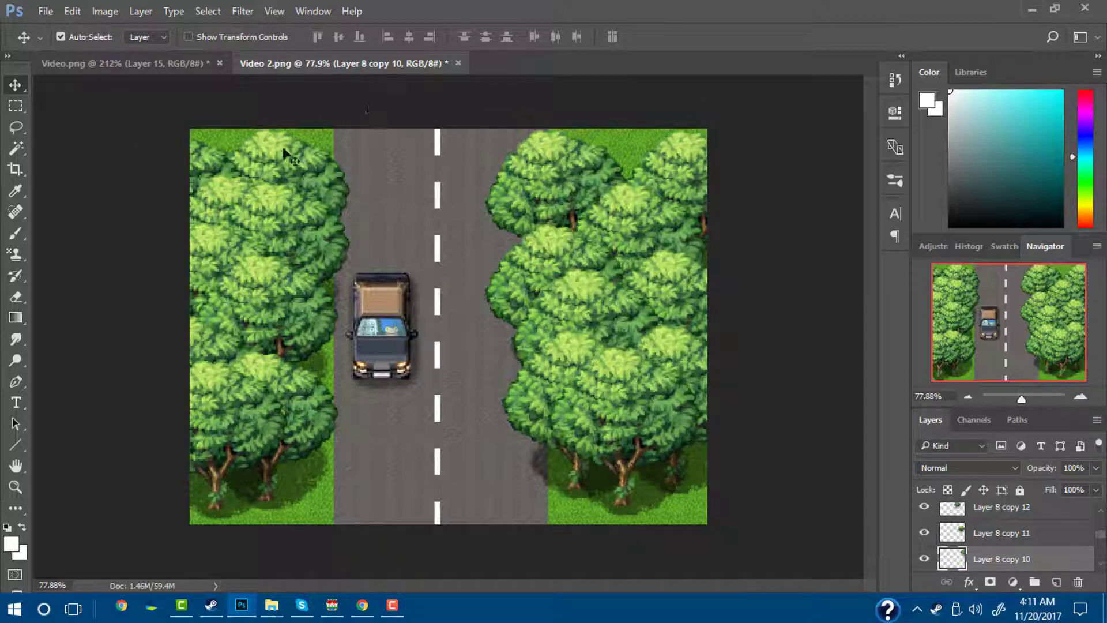
drag(270, 142, 270, 147)
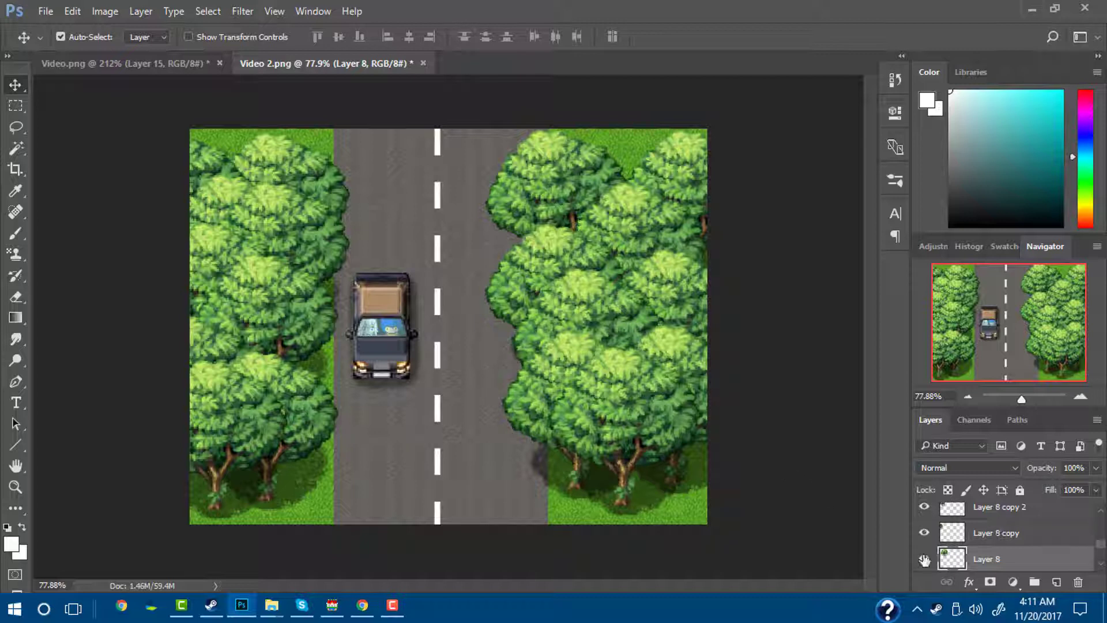
Hide the car, its occupants and its shadow layers, and export the remaining road-and-trees scene as Videooo
scroll(926, 548, up, 3)
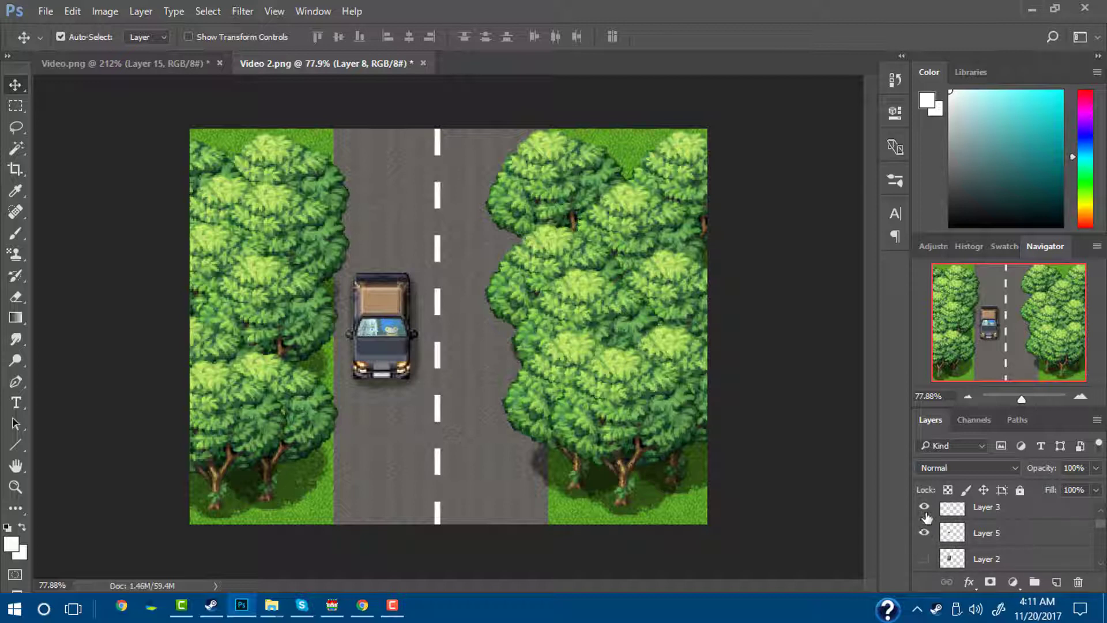
click(926, 513)
scroll(927, 518, up, 1)
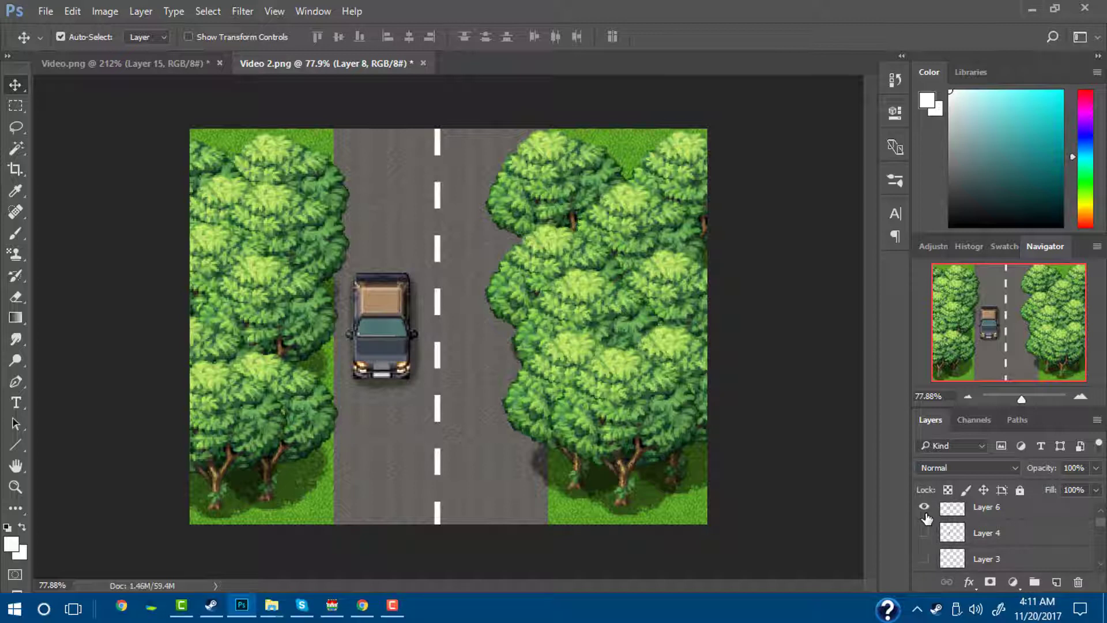
click(926, 533)
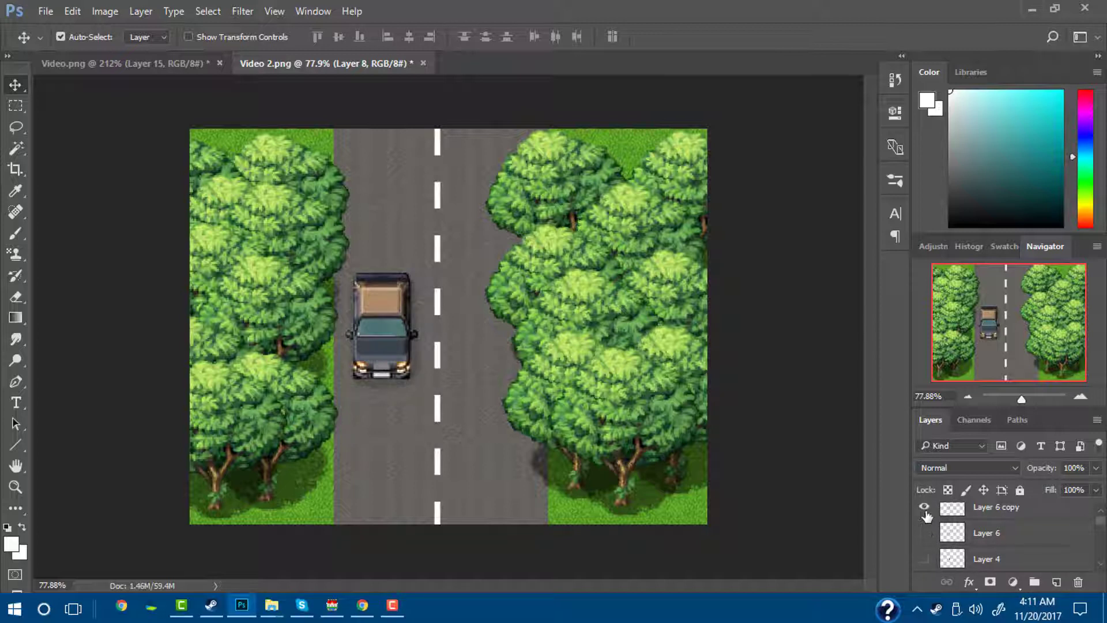
click(925, 509)
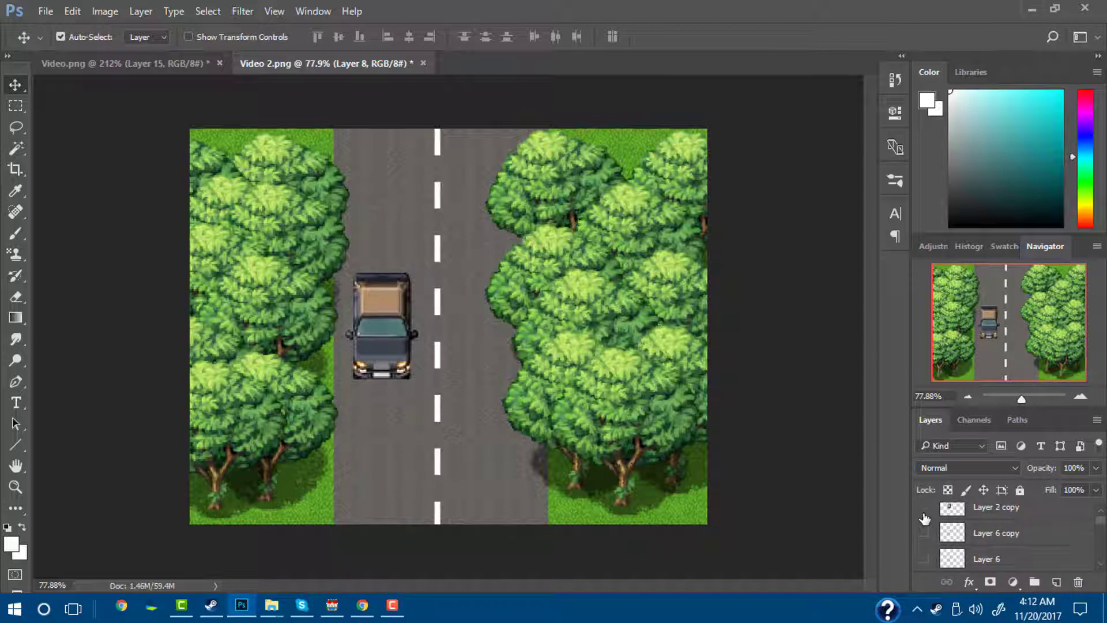
click(924, 516)
scroll(928, 525, up, 1)
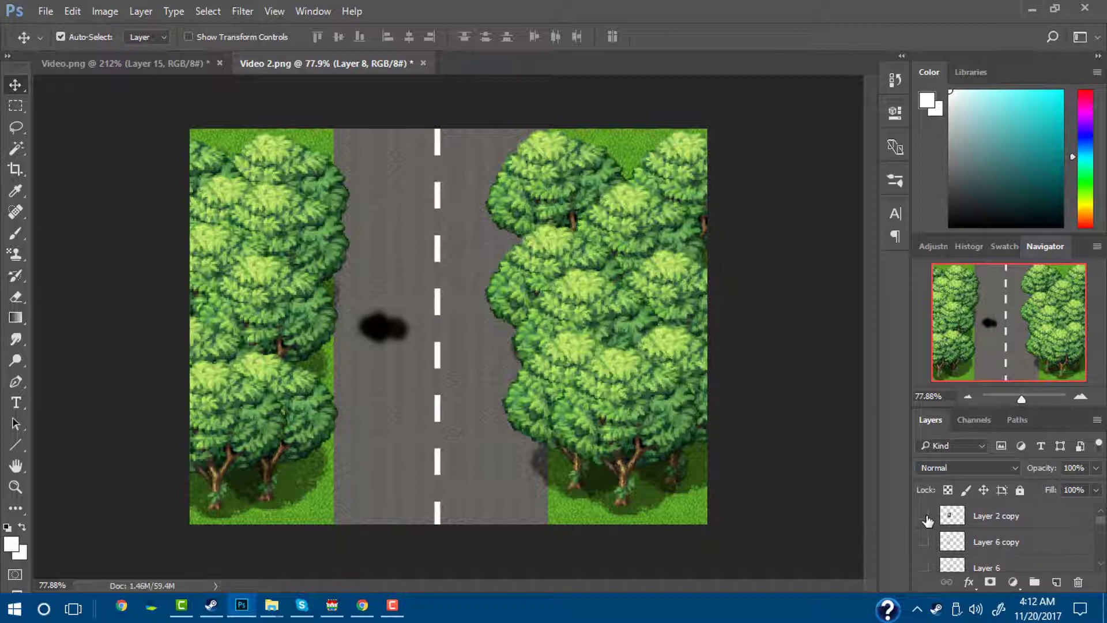
scroll(928, 525, down, 2)
click(925, 517)
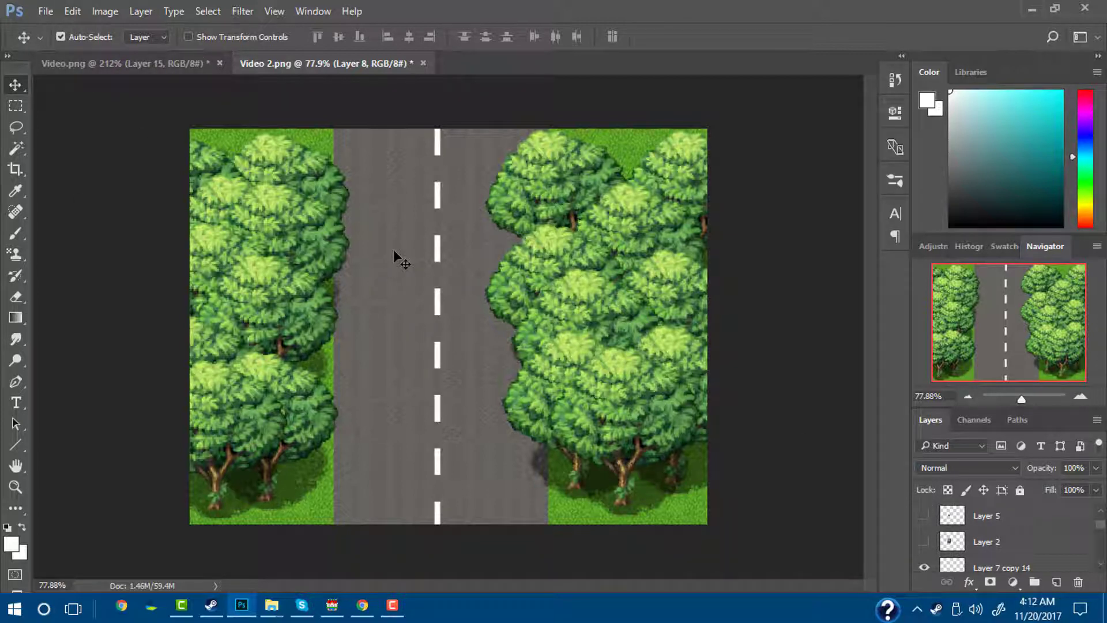
click(53, 8)
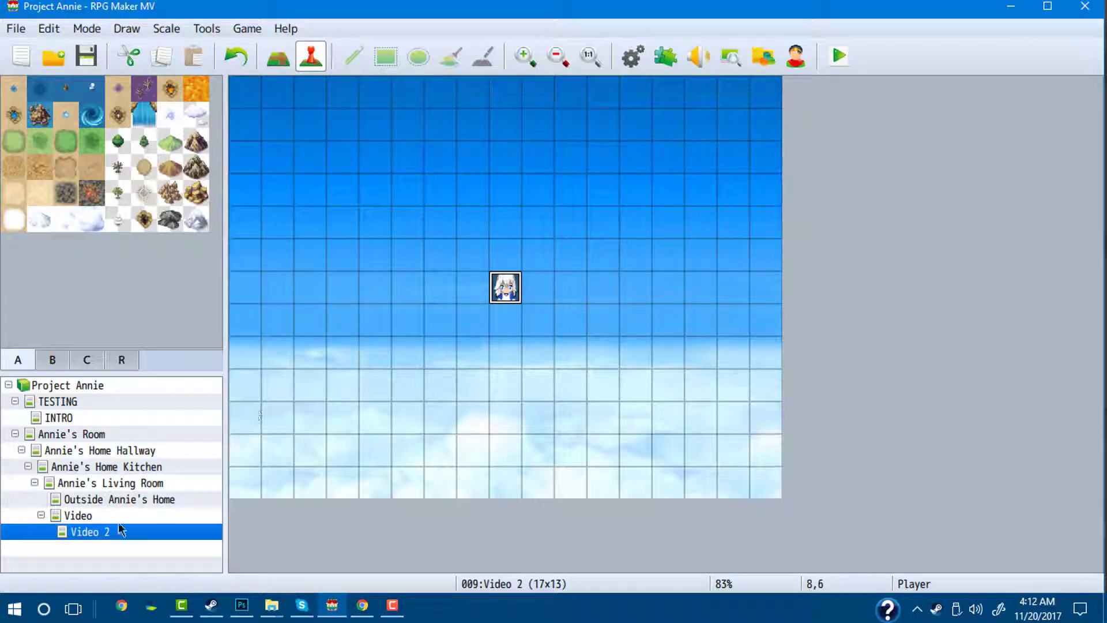
In RPG Maker MV, set the Video 2 map's parallax background image to Videooo
right_click(118, 529)
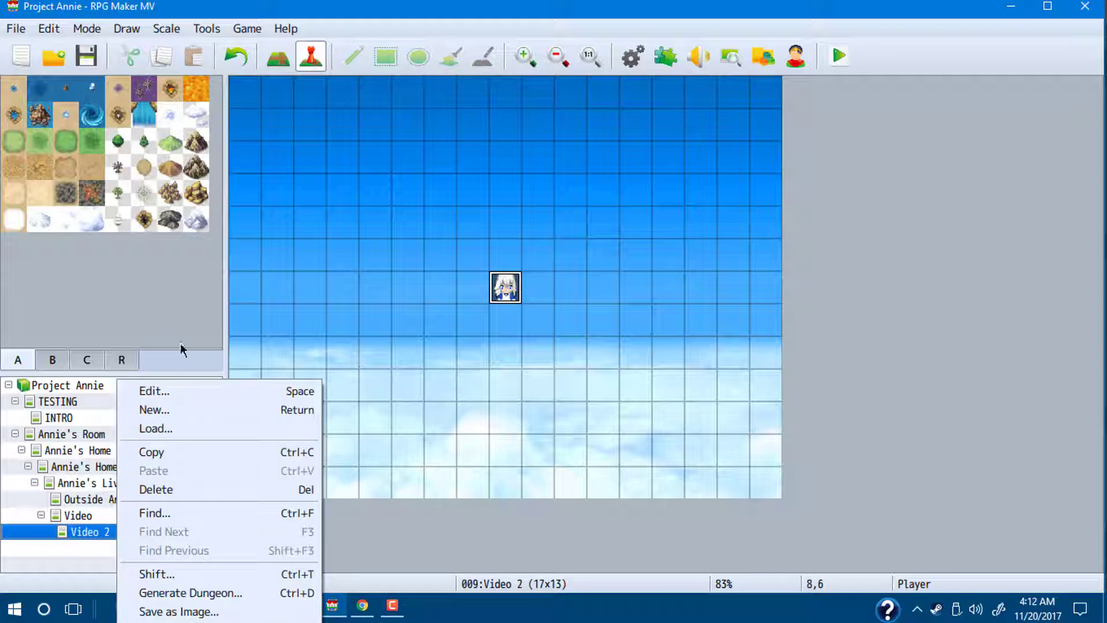
click(155, 391)
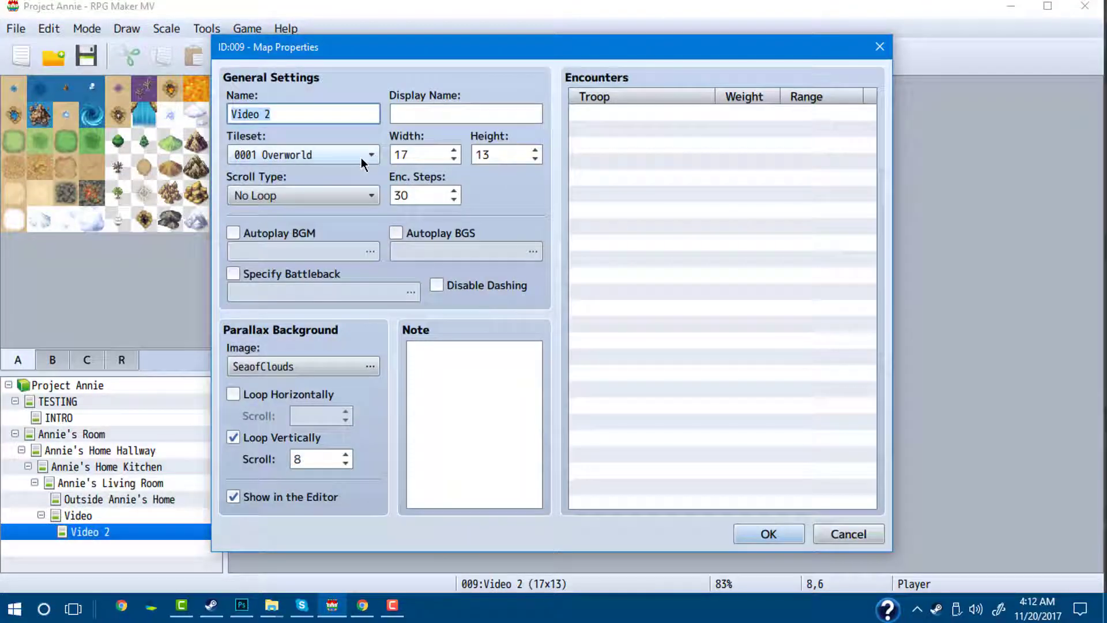
click(299, 362)
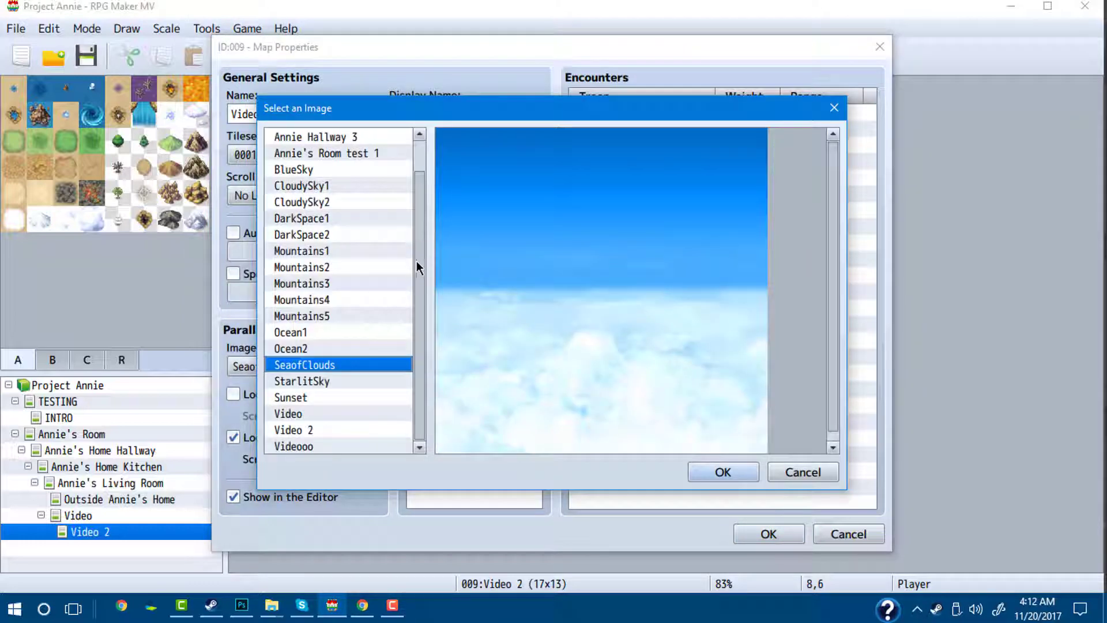
drag(416, 260, 419, 220)
scroll(415, 248, down, 1)
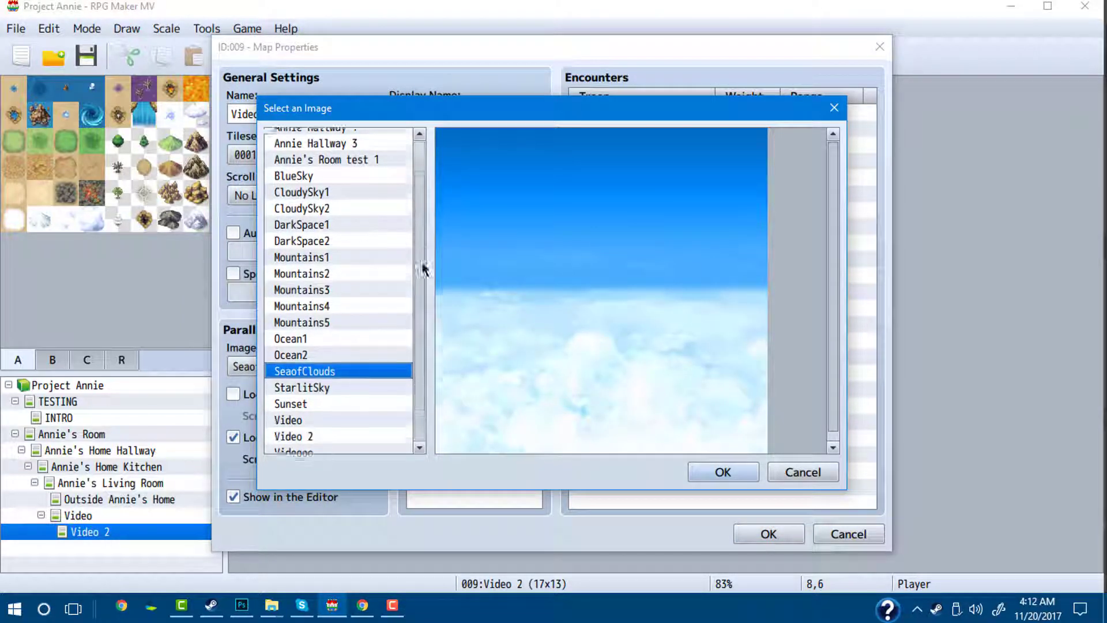
click(305, 446)
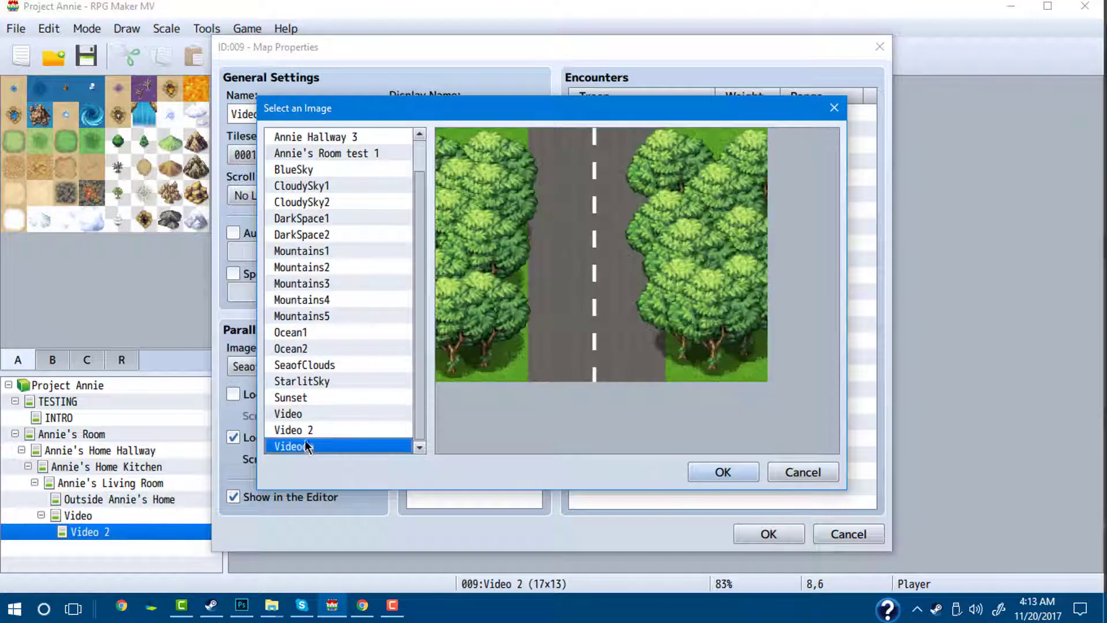
click(748, 473)
click(750, 532)
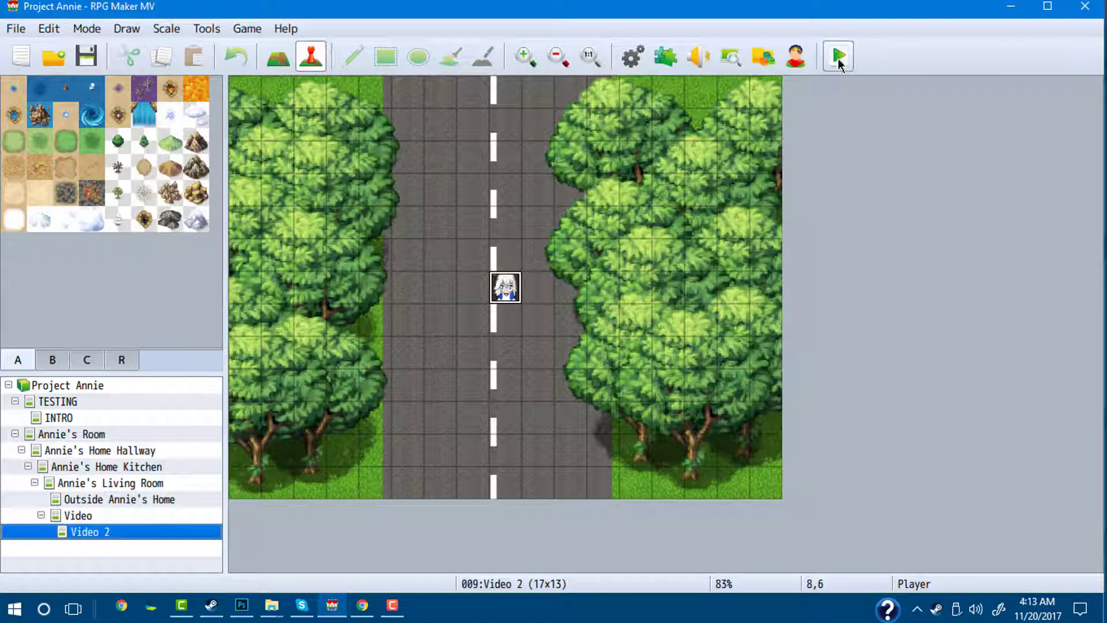
Playtest the Video 2 map to check the road background, close the game and return to Photoshop
click(839, 60)
click(499, 342)
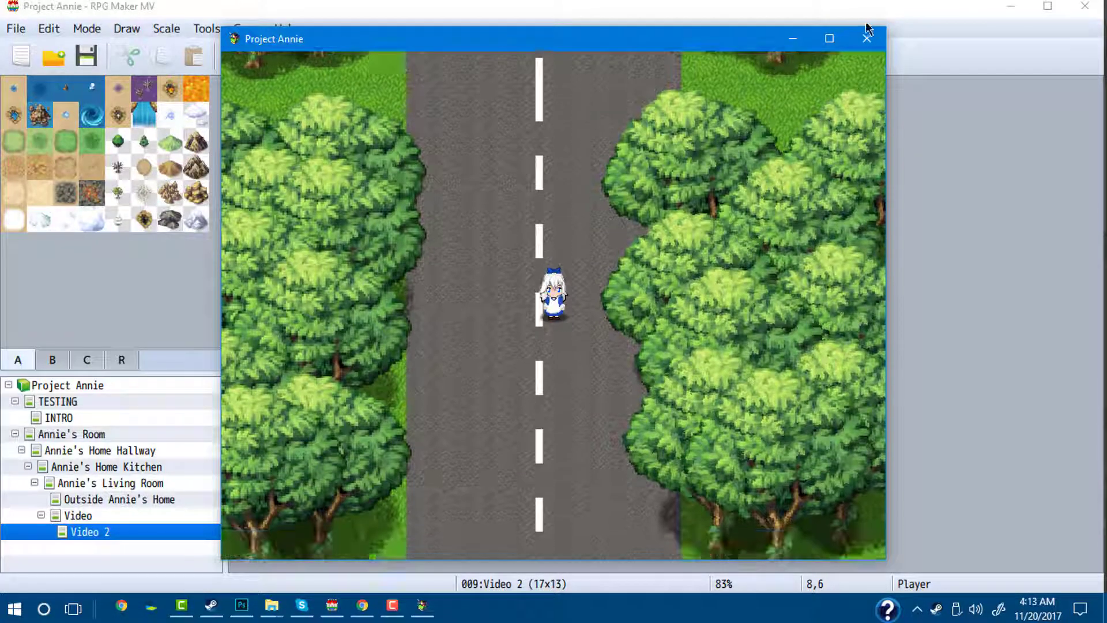
click(867, 37)
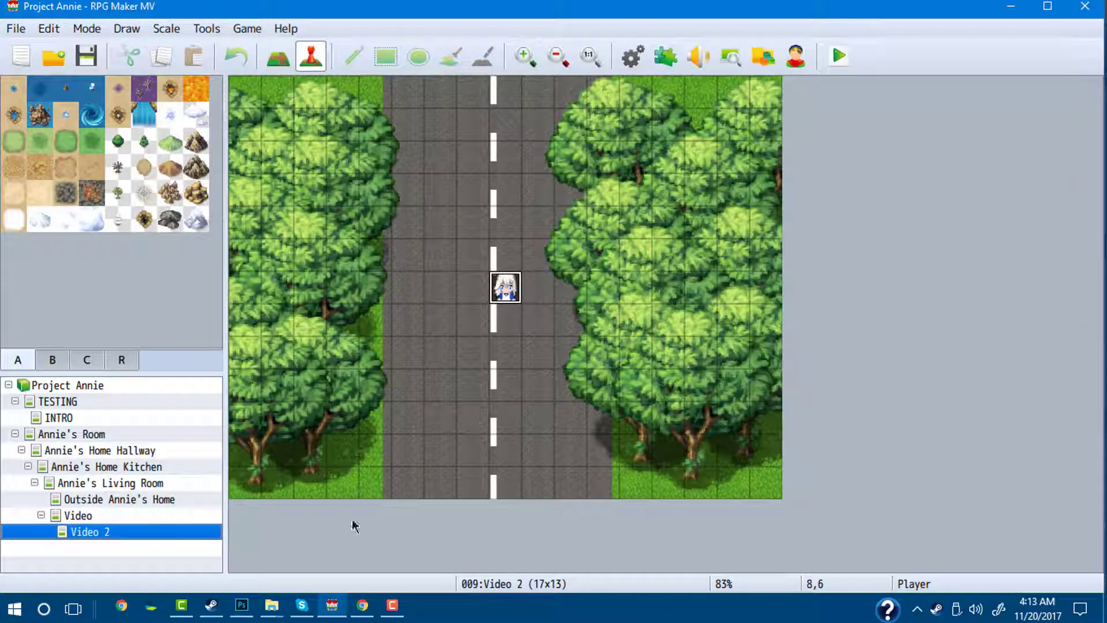
click(242, 607)
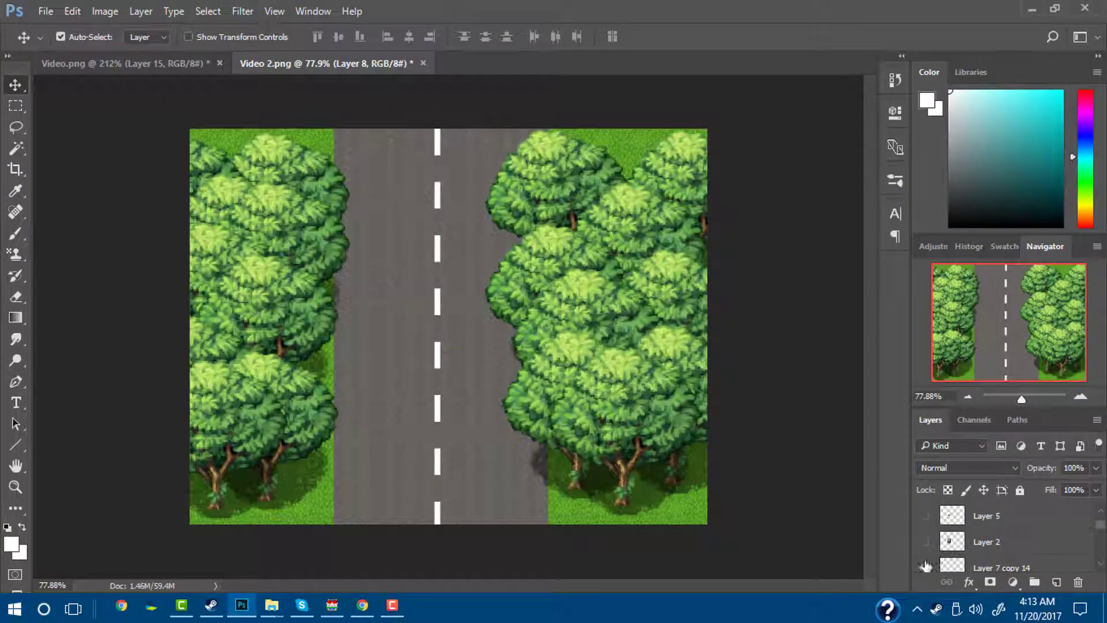
Make the car, its windshield, occupant and shadow layers visible again on the road
click(926, 566)
scroll(925, 565, down, 2)
click(928, 542)
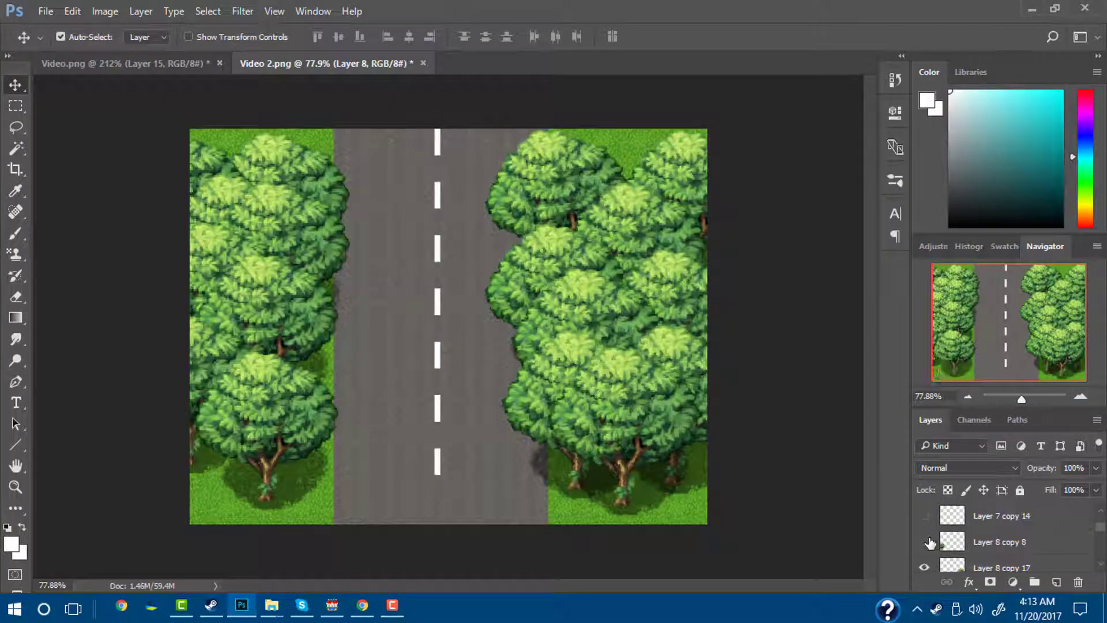
click(927, 542)
click(927, 519)
scroll(927, 542, up, 2)
click(926, 543)
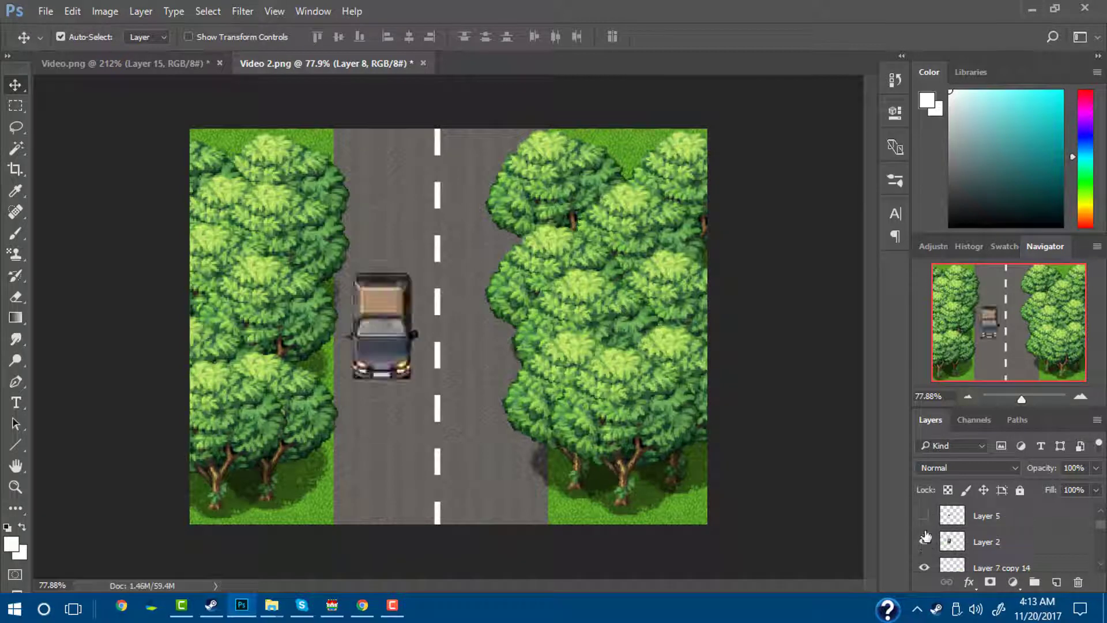
click(927, 519)
scroll(927, 526, up, 2)
click(926, 562)
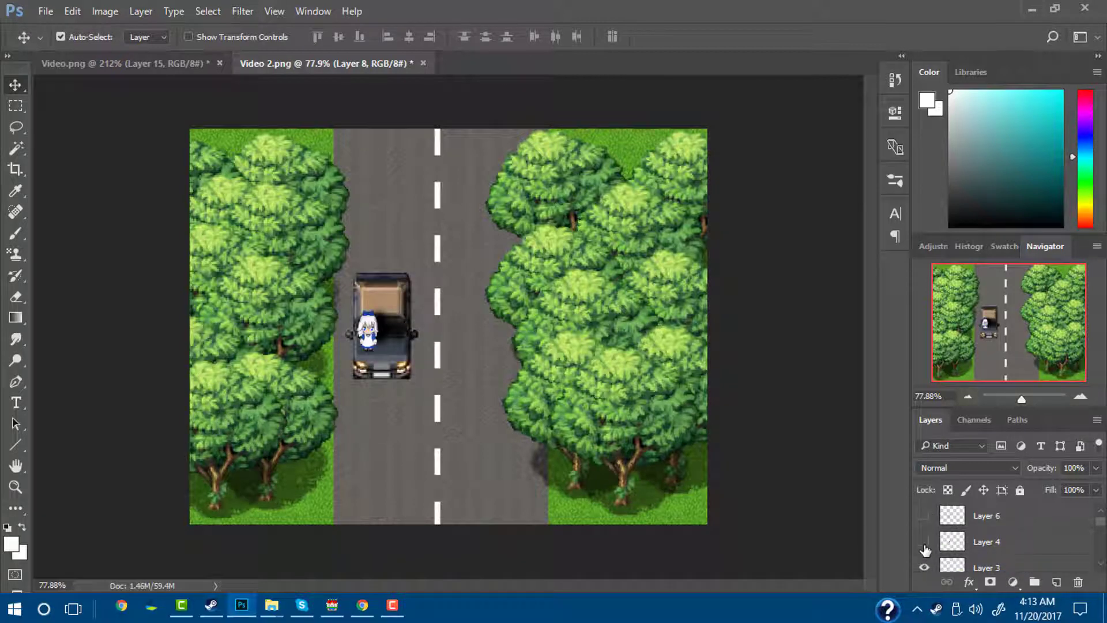
click(927, 543)
click(927, 521)
Hide the grass and road backgrounds, the lane dashes, and the trees on the left side, except the bottom-left tree
scroll(927, 531, up, 1)
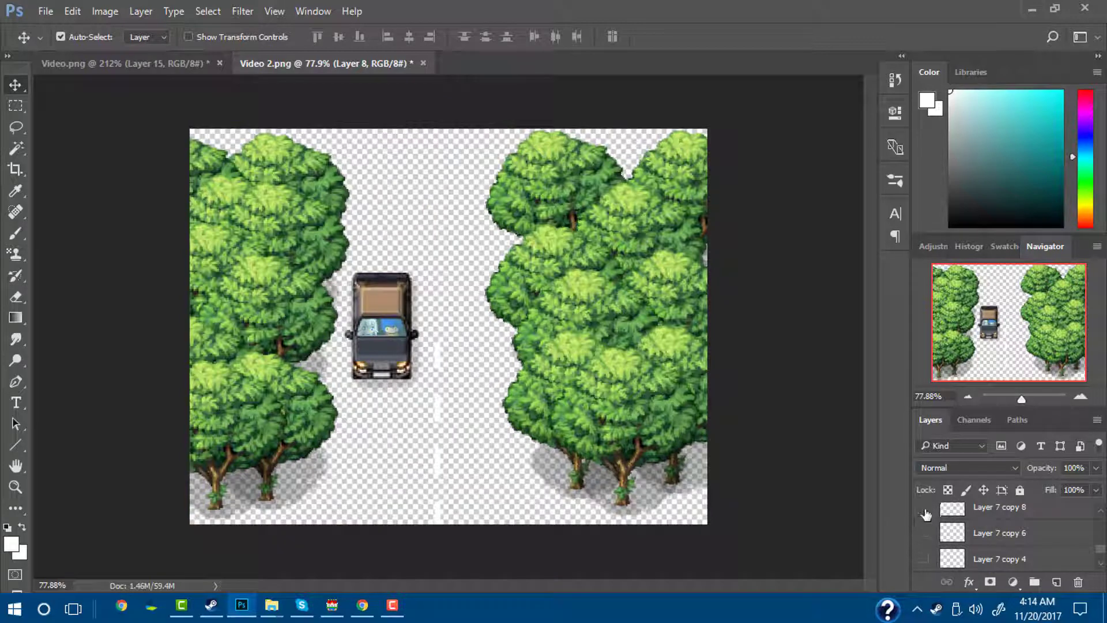
scroll(937, 518, up, 1)
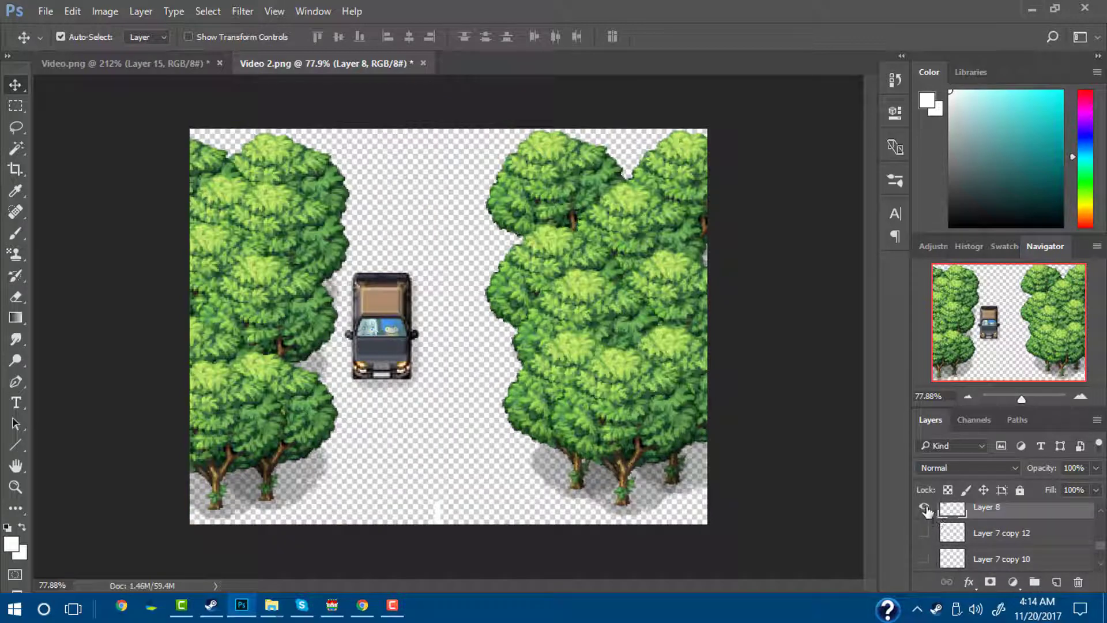
click(927, 513)
scroll(929, 519, up, 2)
click(927, 532)
click(927, 515)
scroll(927, 518, up, 1)
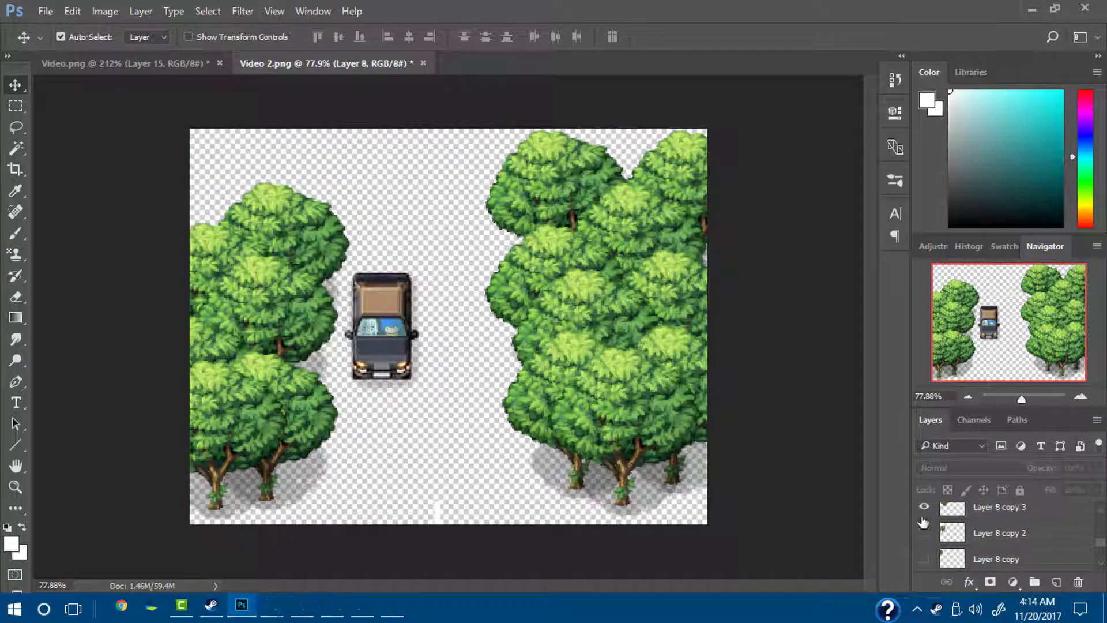
click(926, 514)
scroll(928, 526, up, 4)
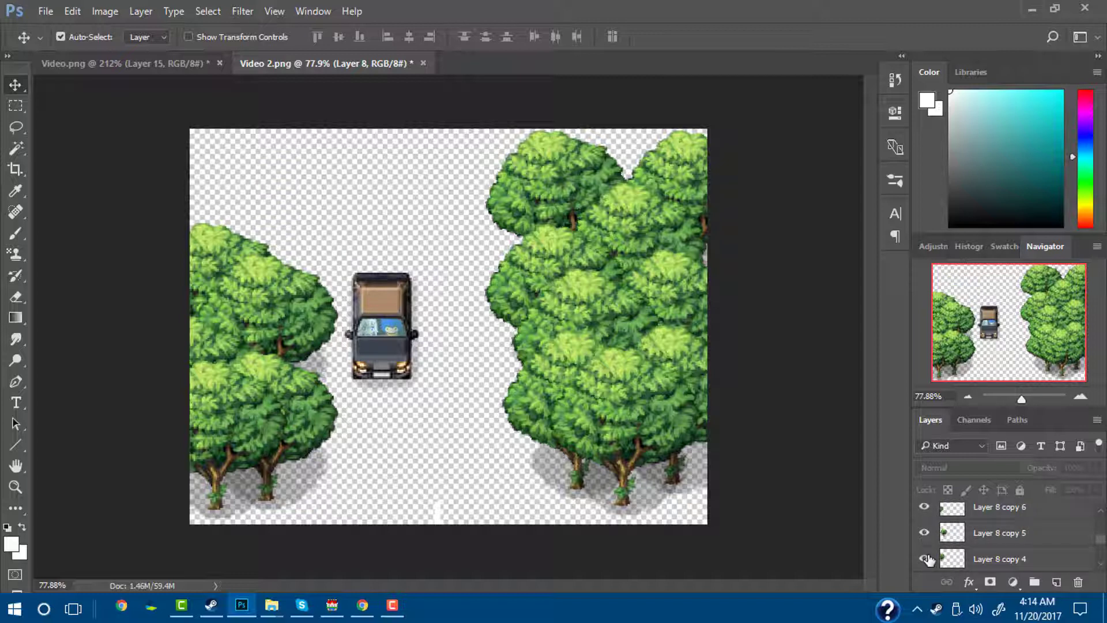
click(927, 509)
scroll(928, 528, up, 1)
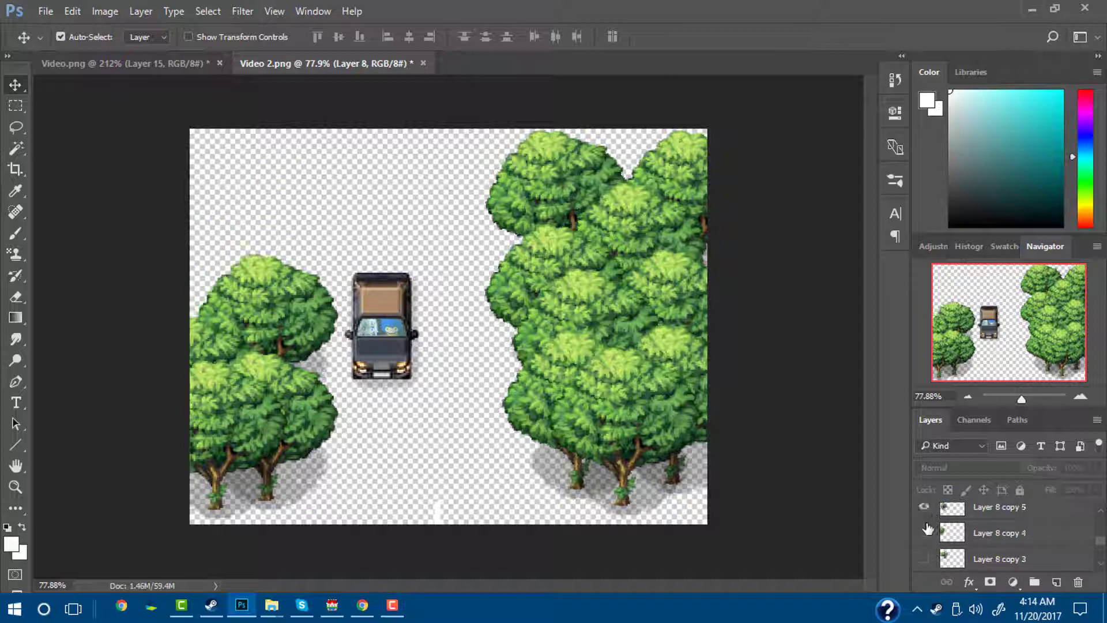
scroll(930, 525, up, 2)
click(926, 532)
click(927, 511)
scroll(930, 526, up, 1)
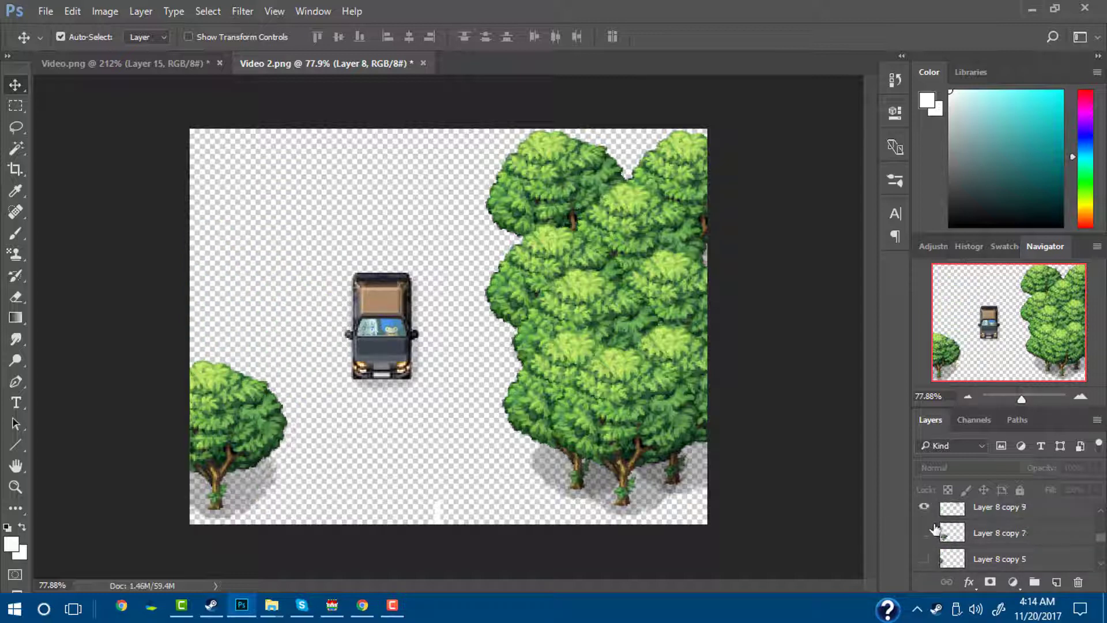
Hide all trees on the right side, the remaining bottom-left tree and the last lane dash, leaving only the car
click(925, 510)
scroll(925, 522, up, 1)
scroll(926, 524, up, 1)
click(926, 525)
scroll(926, 527, up, 1)
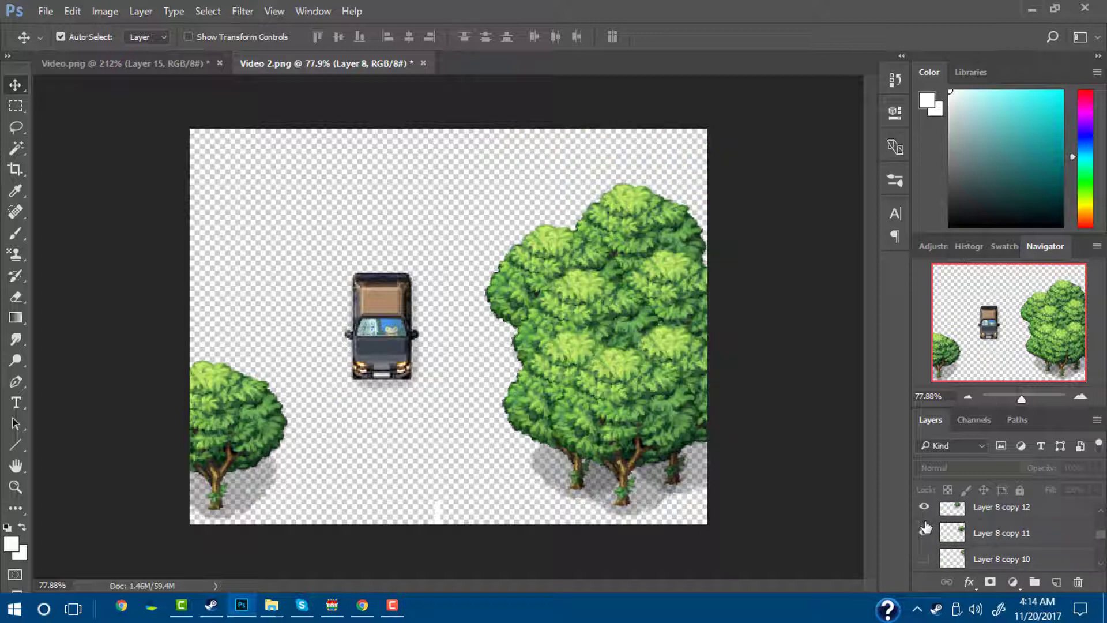
click(925, 509)
click(926, 533)
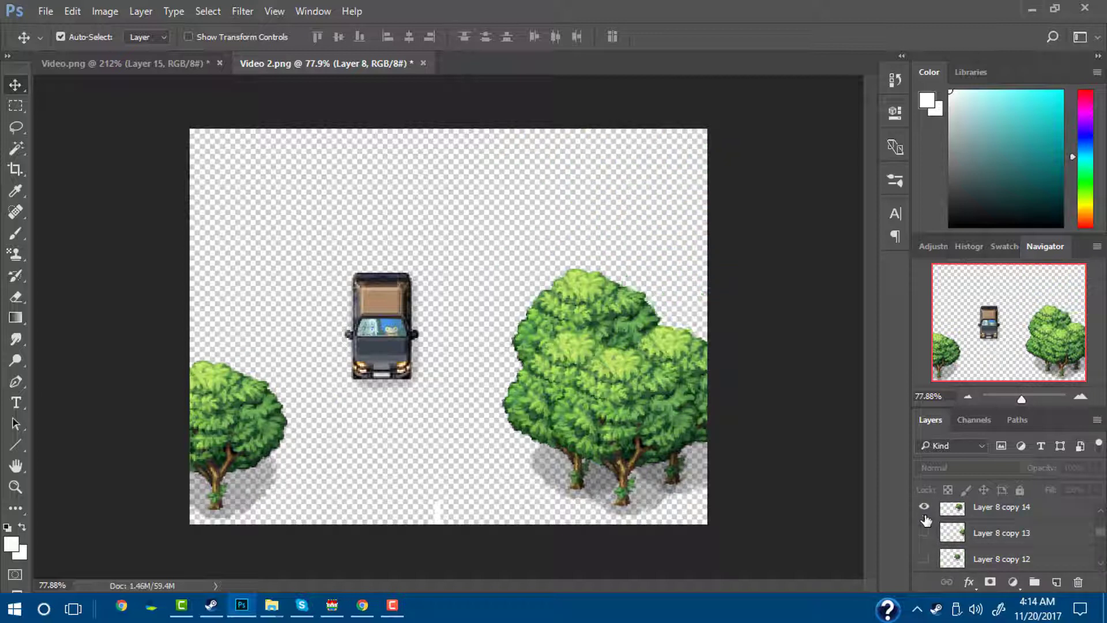
click(925, 509)
scroll(946, 527, up, 1)
click(925, 510)
scroll(946, 530, up, 1)
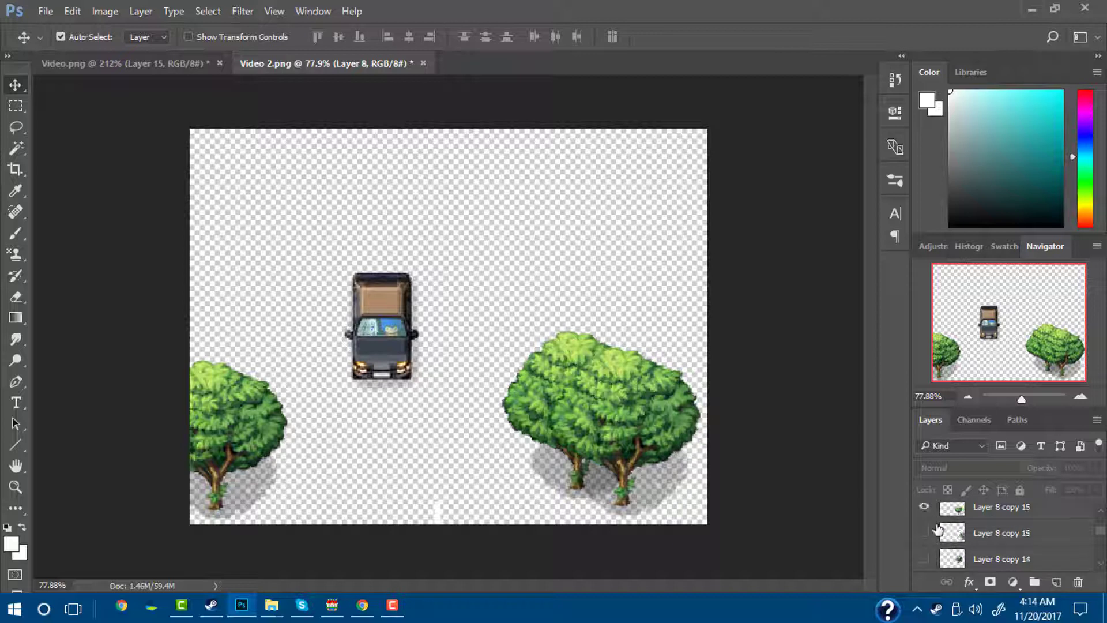
click(926, 509)
scroll(946, 528, up, 1)
click(925, 509)
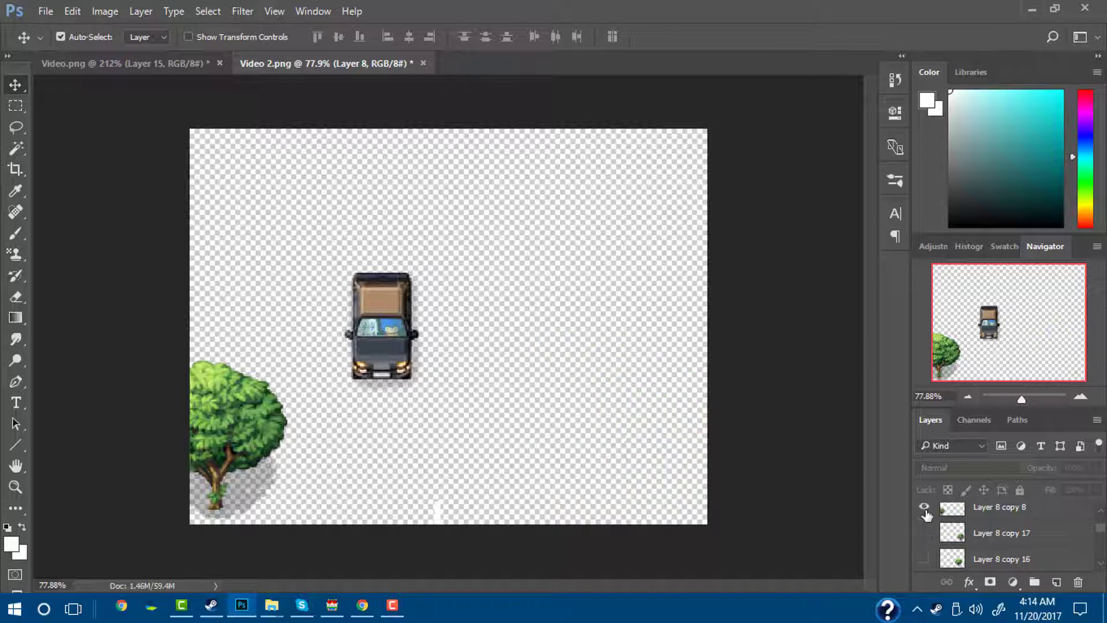
scroll(946, 527, up, 1)
click(925, 509)
scroll(947, 526, up, 2)
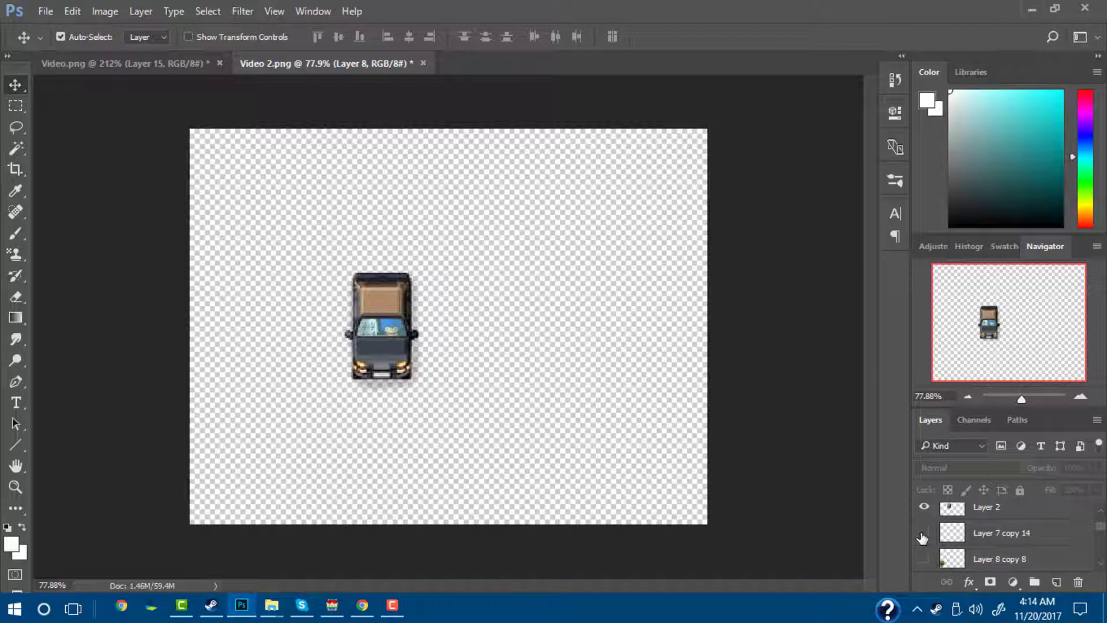
Examine the car's windshield up close, toggling Layer 6 copy and Layer 6 to see what each contributes
click(956, 543)
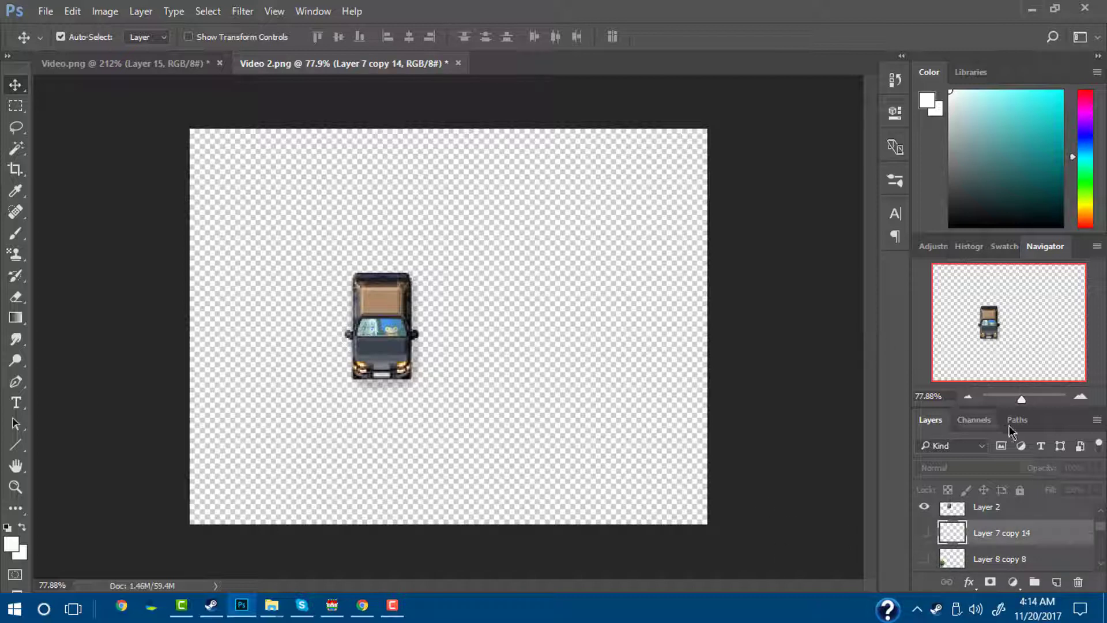
drag(1022, 397, 1036, 396)
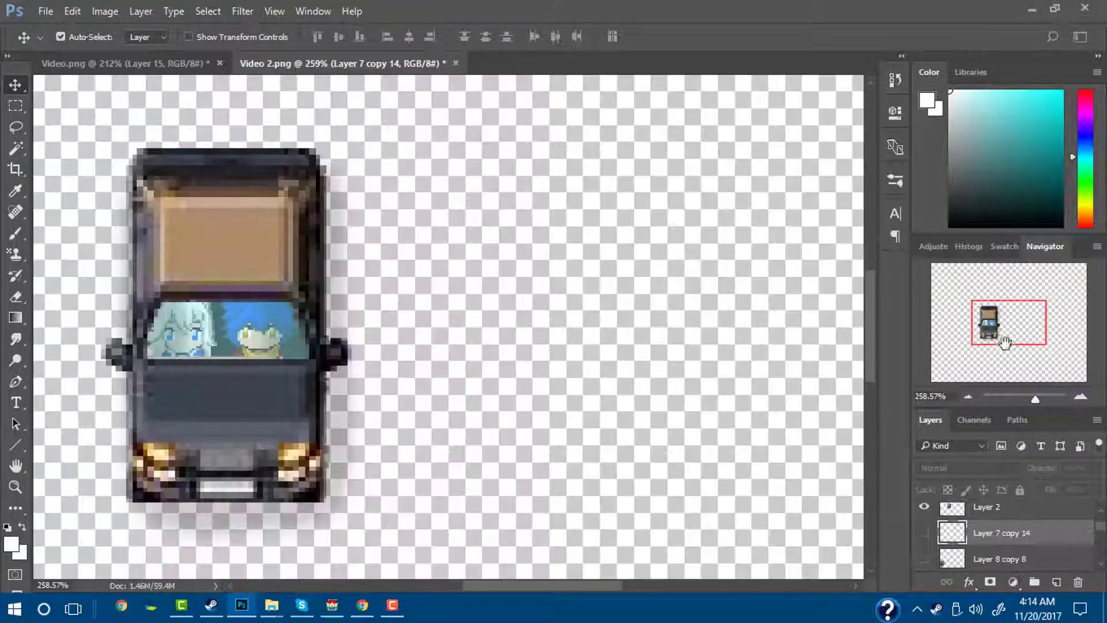
drag(1005, 341, 970, 329)
drag(1039, 397, 1043, 397)
drag(975, 332, 985, 333)
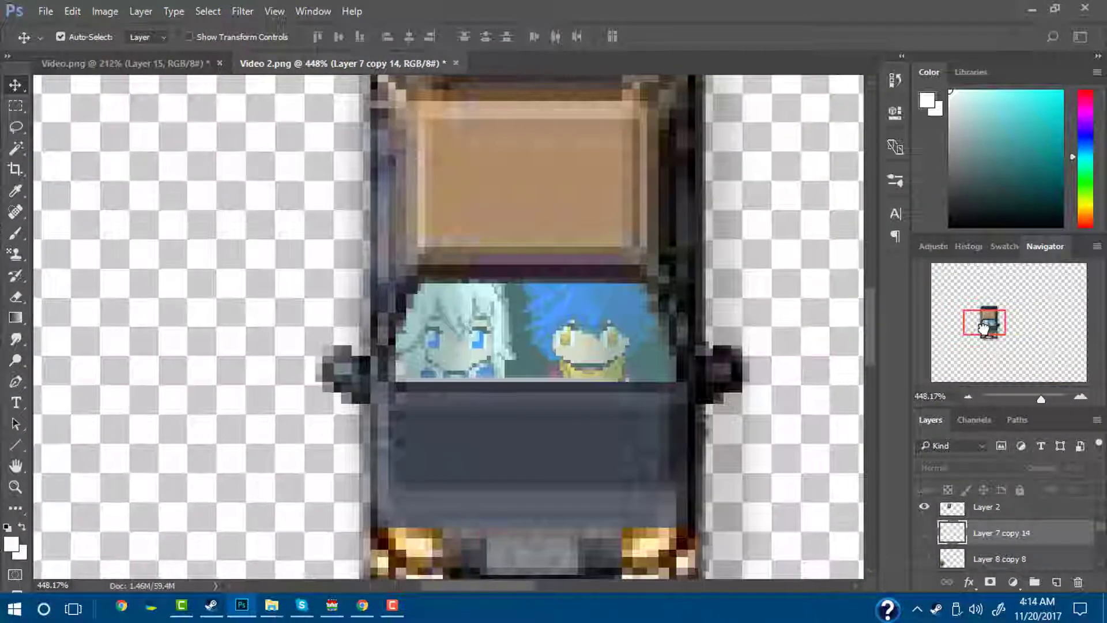
scroll(968, 515, down, 1)
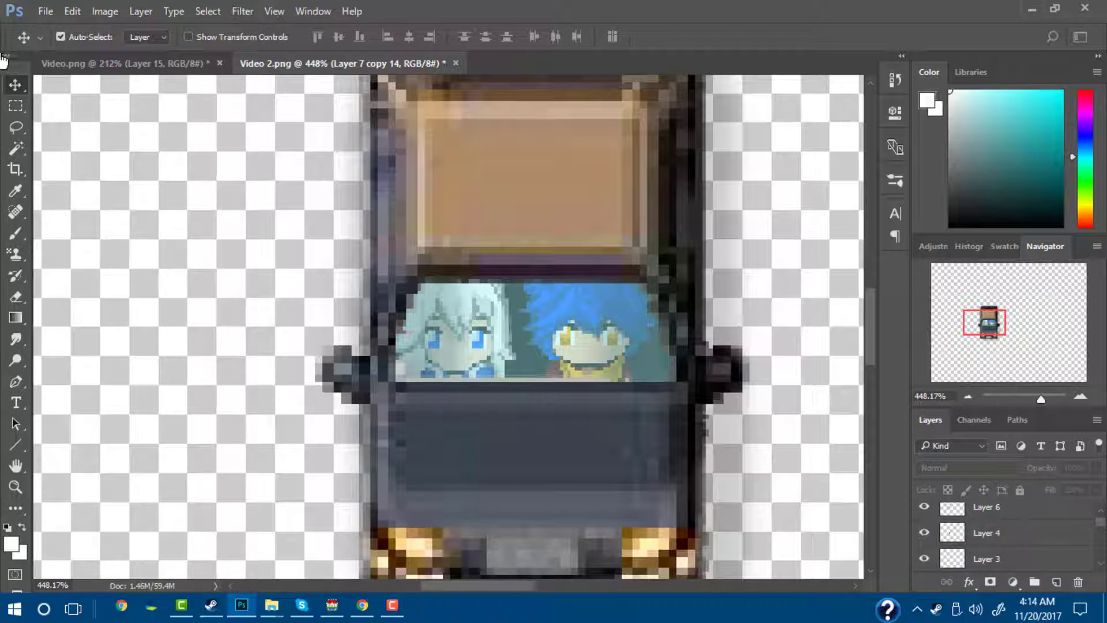
click(512, 311)
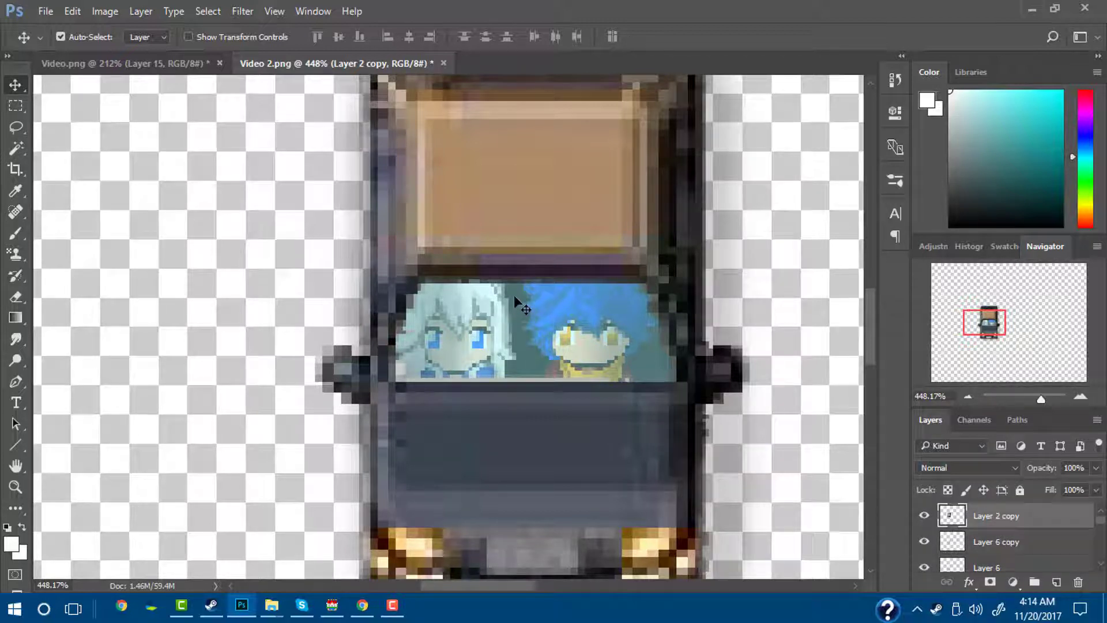
click(986, 542)
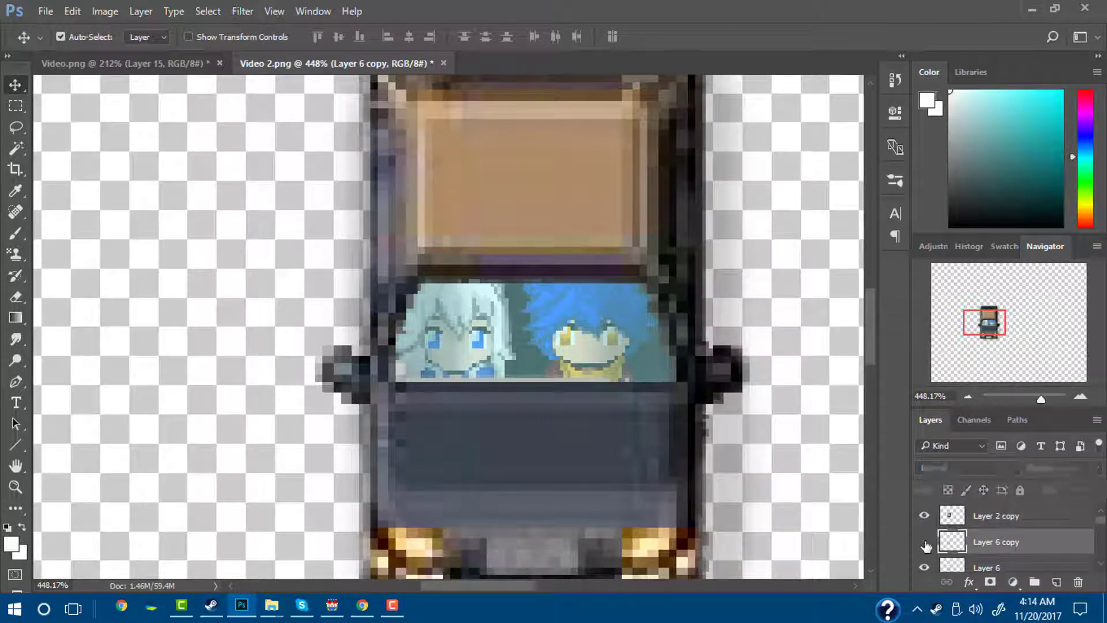
click(925, 542)
click(924, 543)
click(925, 543)
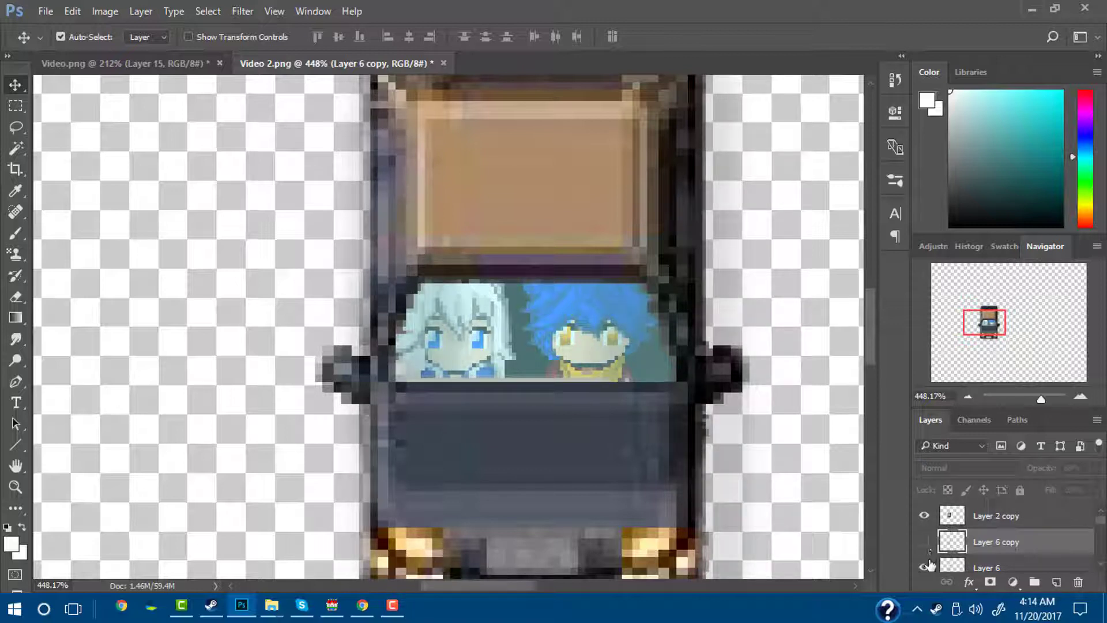
click(925, 567)
click(925, 543)
click(926, 568)
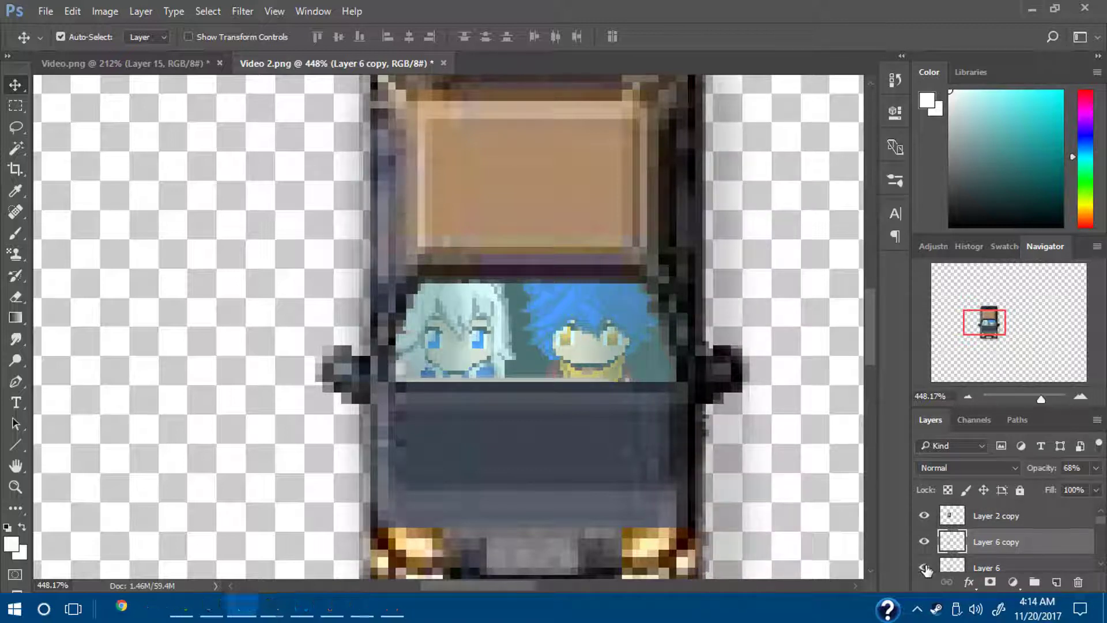
click(925, 568)
scroll(972, 543, down, 3)
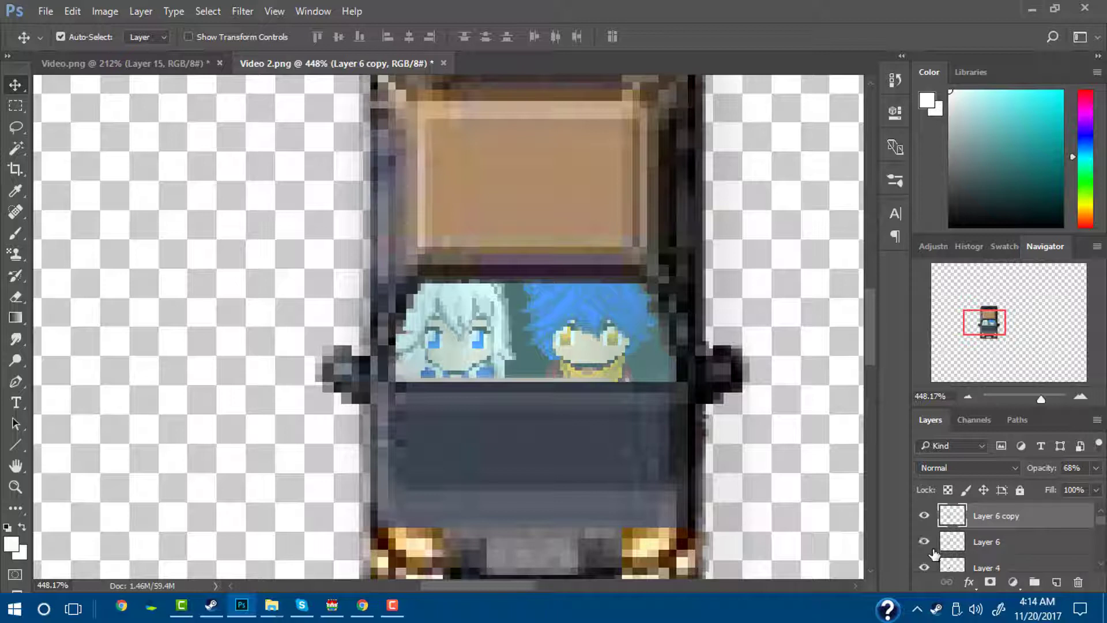
click(925, 542)
click(926, 542)
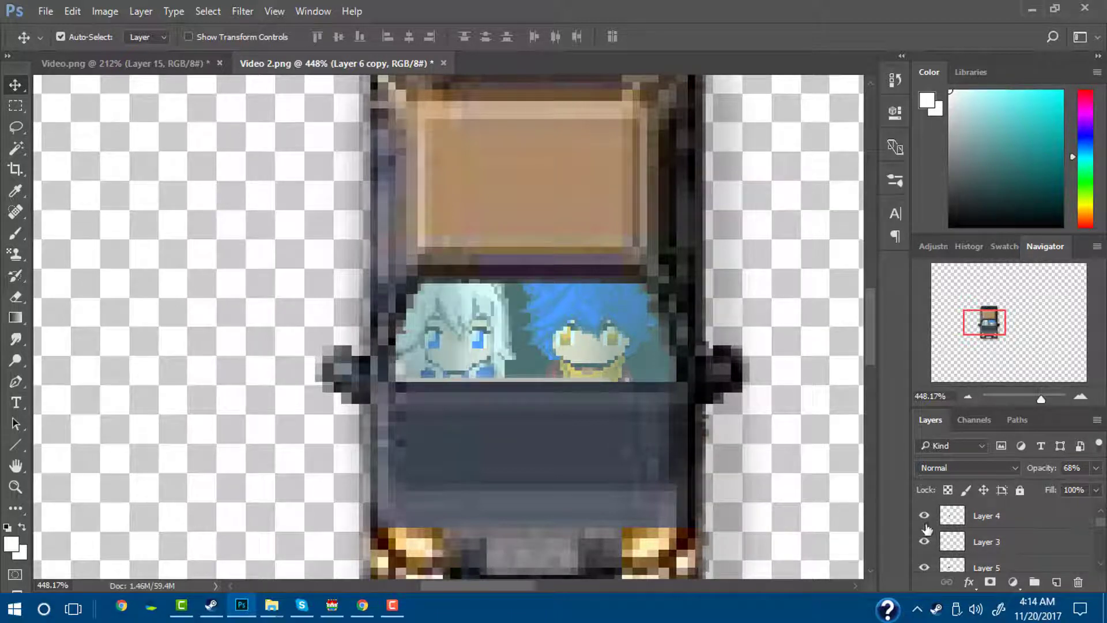
Toggle the visibility of Layer 4 and Layer 5 to examine their effect behind the windshield
click(925, 516)
click(924, 516)
click(925, 567)
click(926, 565)
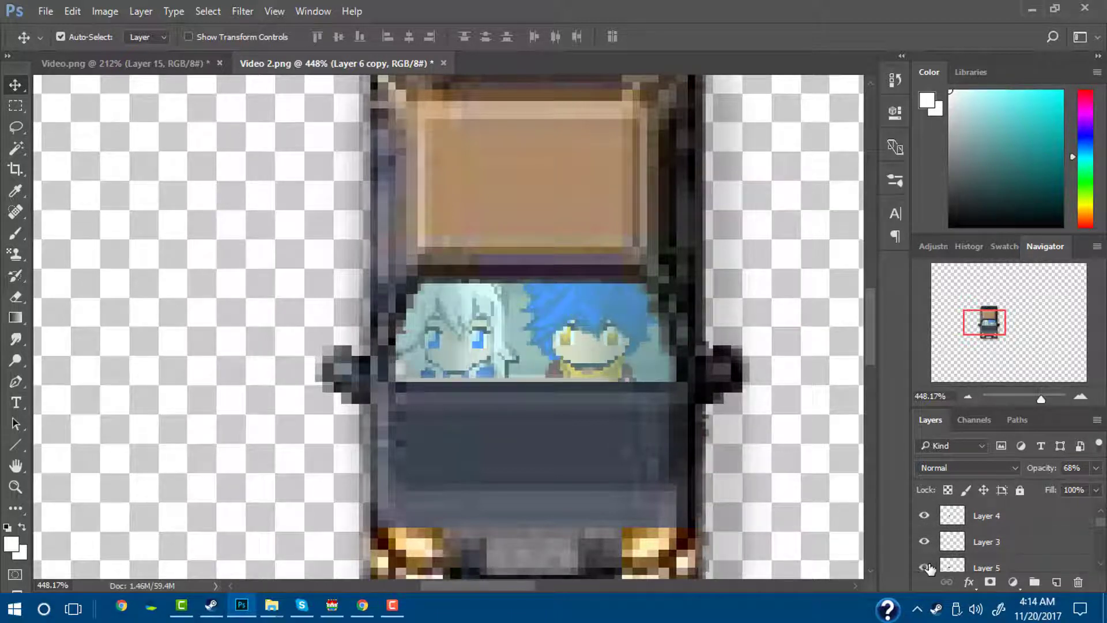
click(926, 566)
click(926, 566)
scroll(955, 543, up, 1)
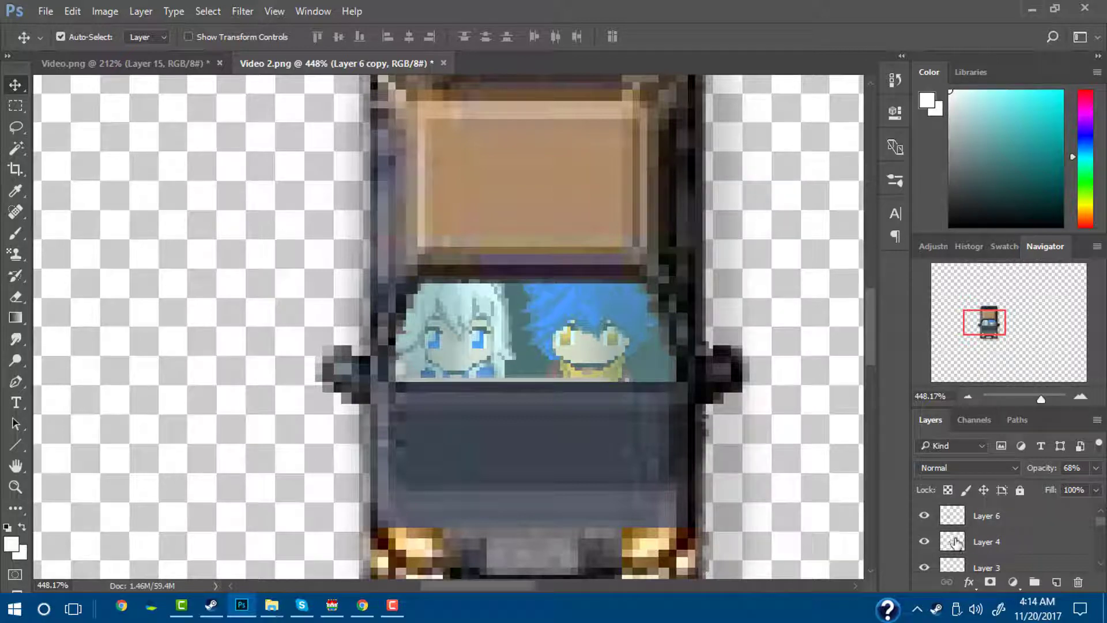
Toggle the occupants' layers, Layer 4 and Layer 3, and the layer beneath them to check which part each holds
click(927, 544)
scroll(928, 543, up, 1)
scroll(928, 545, down, 1)
click(928, 552)
scroll(929, 553, down, 2)
scroll(929, 552, down, 1)
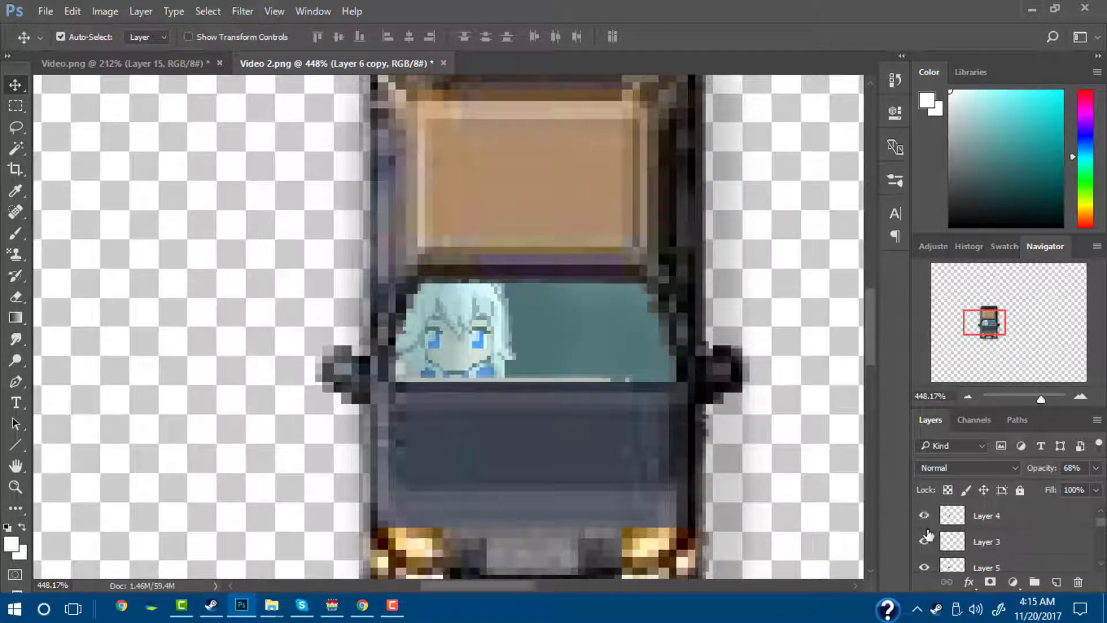
click(927, 537)
scroll(929, 554, down, 1)
click(926, 567)
click(926, 567)
scroll(925, 554, down, 2)
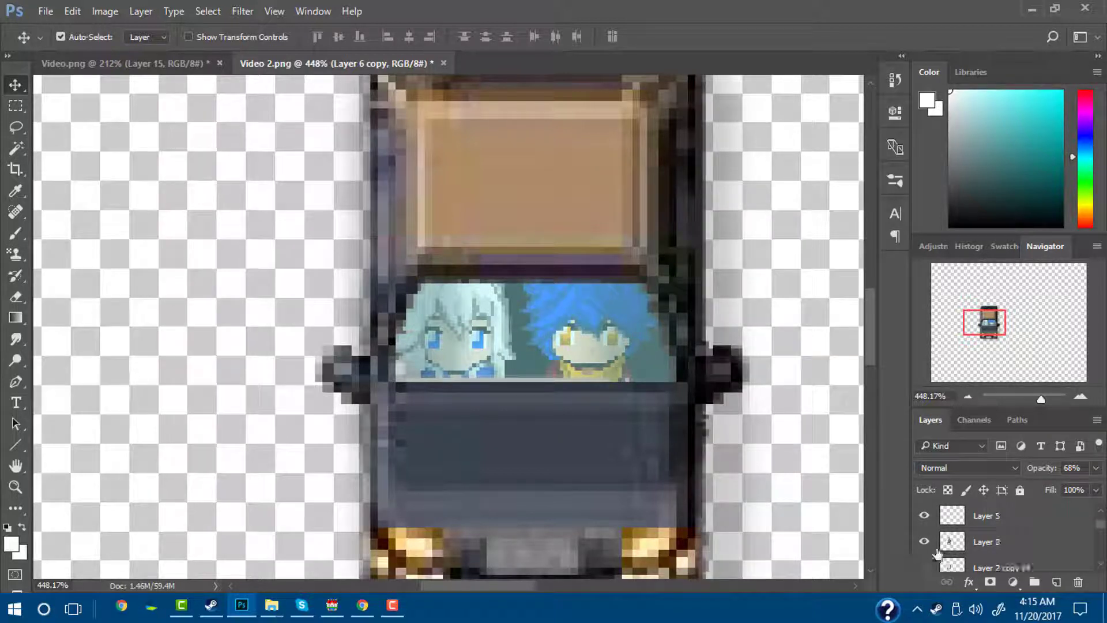
Toggle Layer 2 copy and Layer 6 copy to compare the car with and without its upper body and glass tint
scroll(927, 518, up, 1)
scroll(928, 525, up, 5)
click(924, 517)
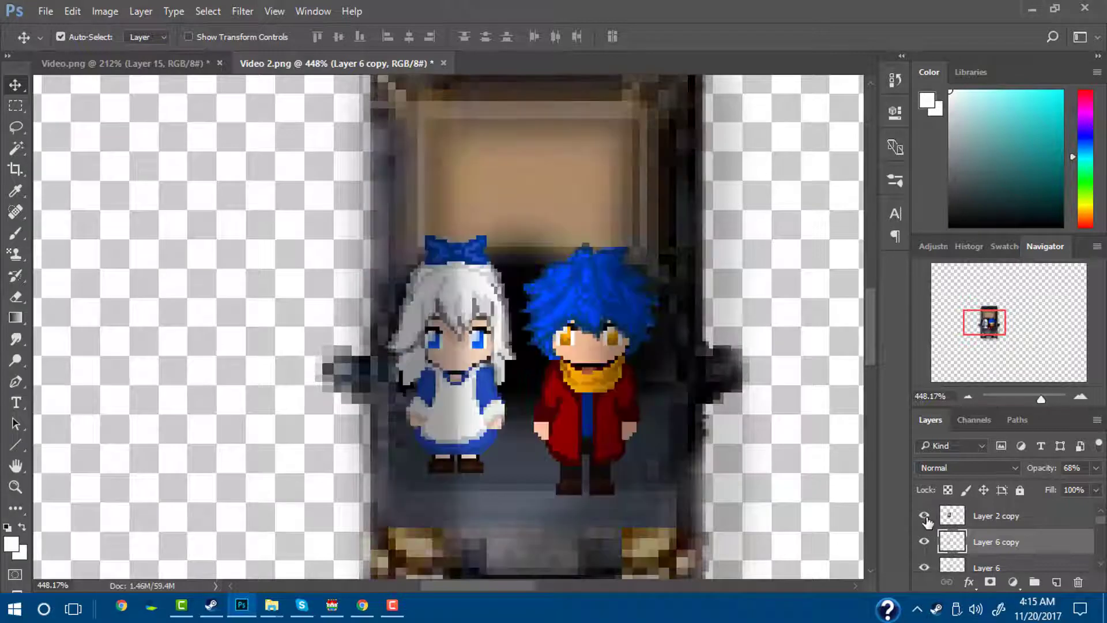
click(925, 516)
click(925, 542)
click(925, 542)
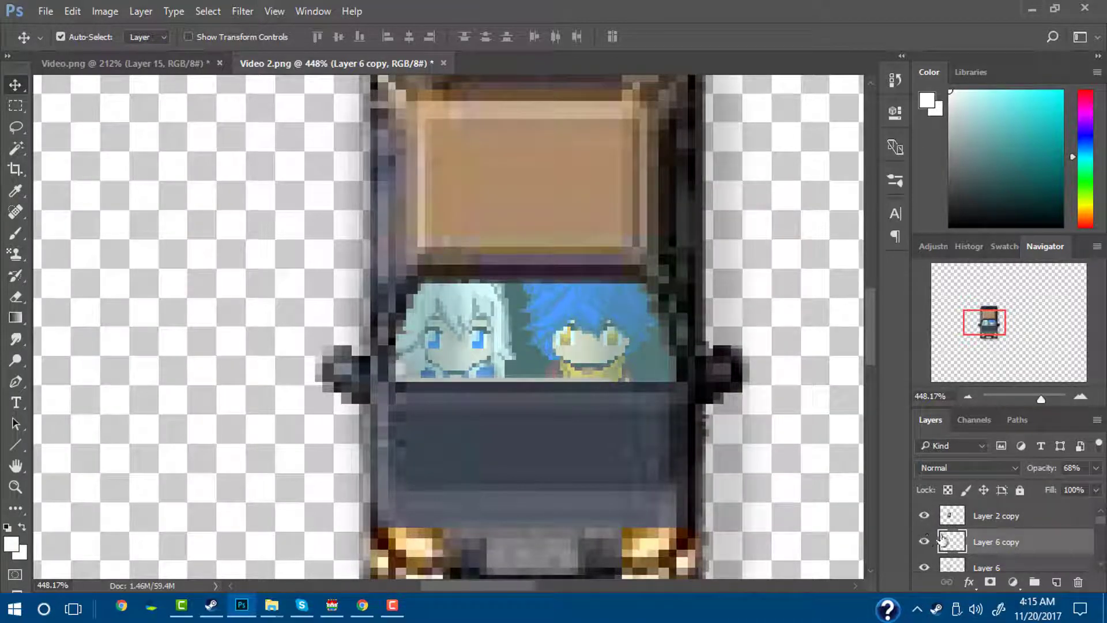
Add a new layer above Layer 2 copy and set up a white brush at 14% opacity
click(985, 522)
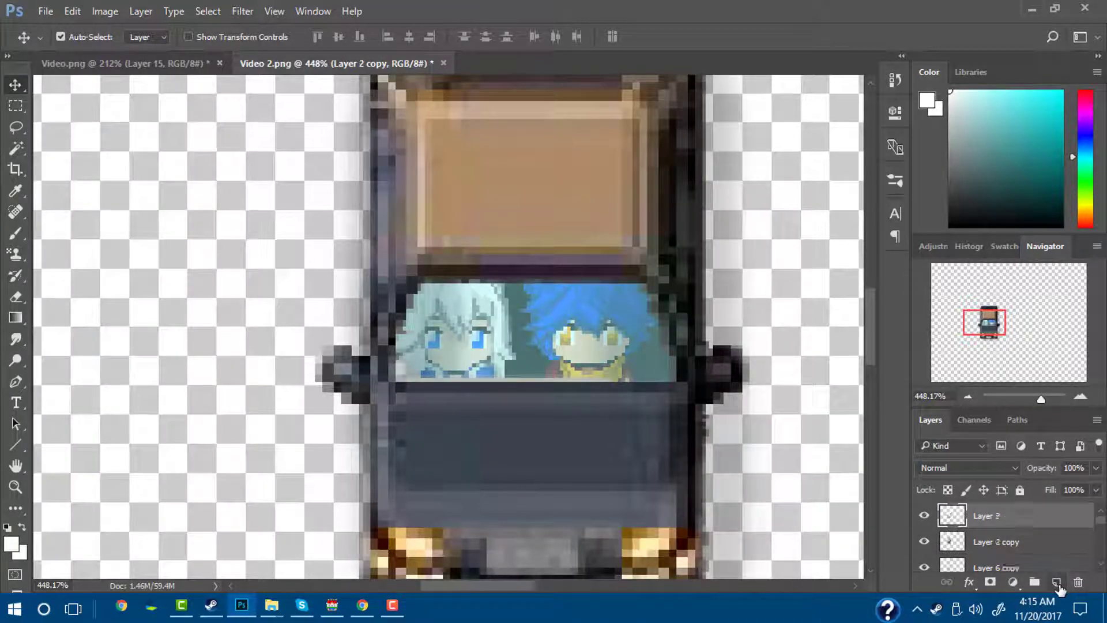
drag(1041, 398, 1036, 397)
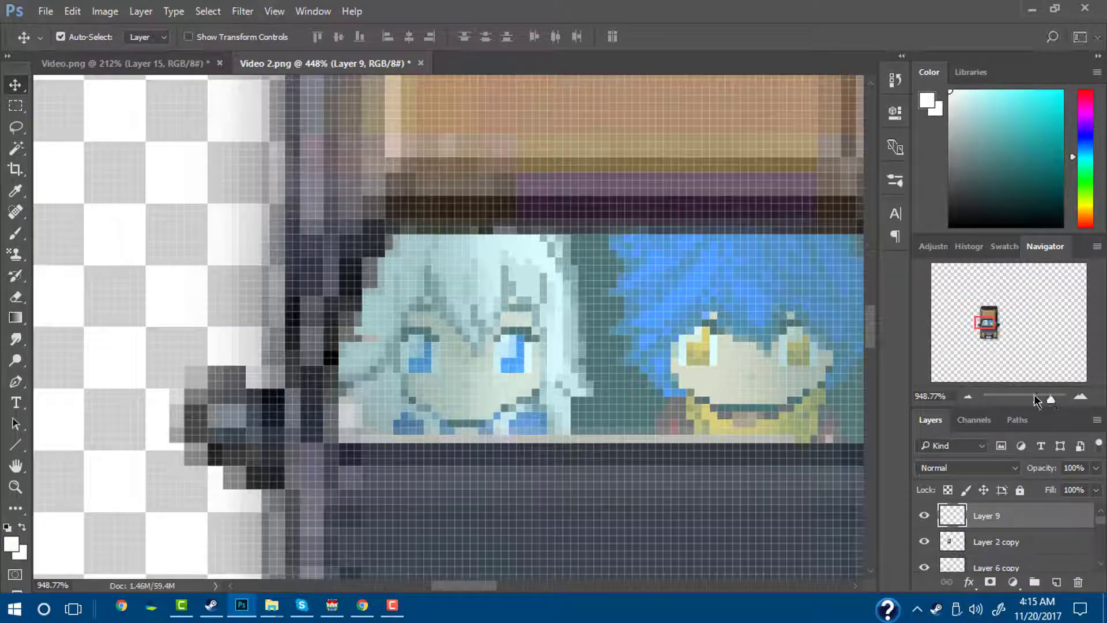
click(15, 233)
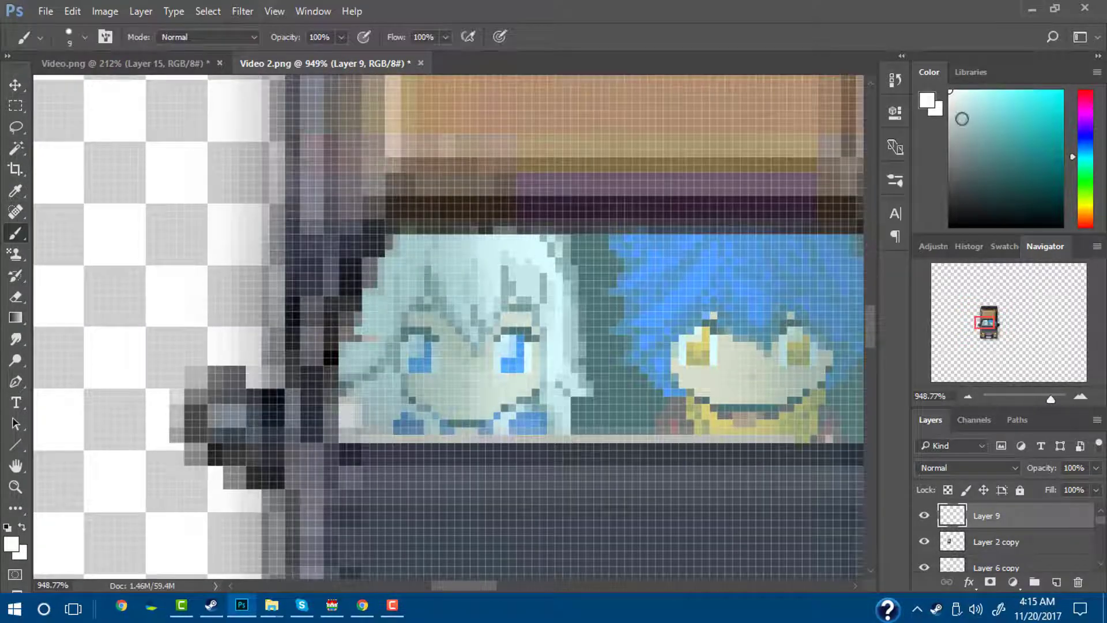
click(955, 90)
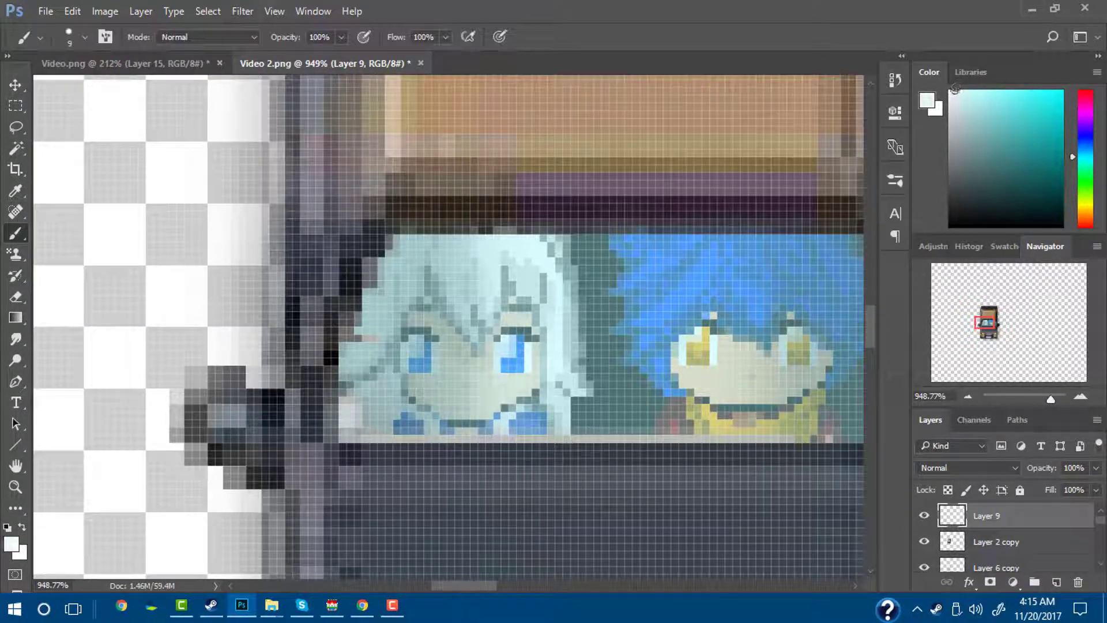
click(341, 37)
click(277, 57)
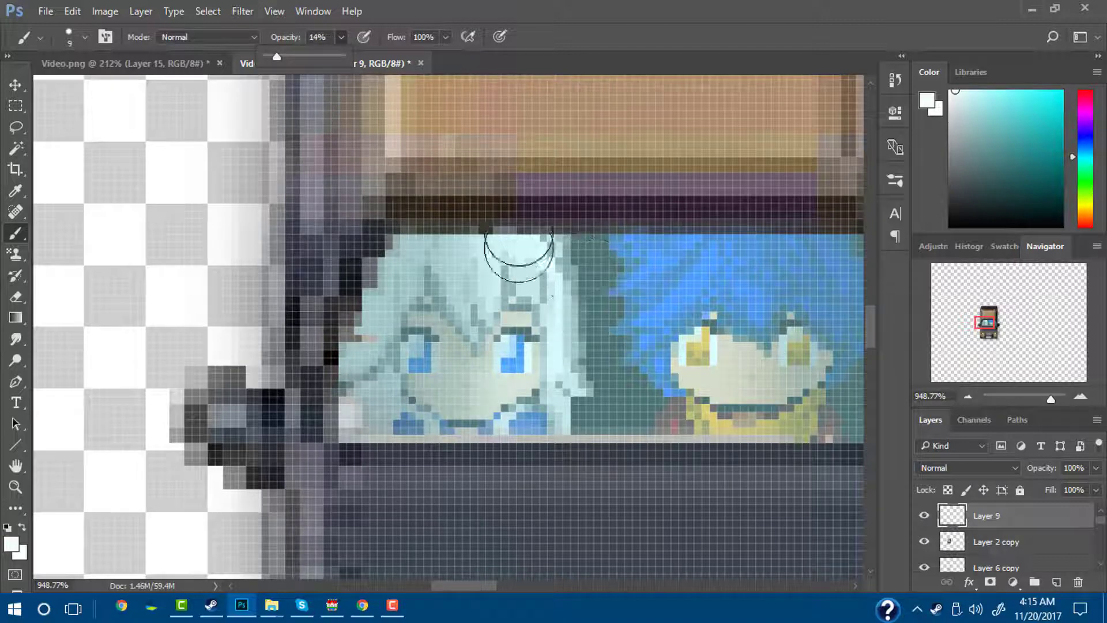
Try faint white diagonal glare strokes across the car's windshield and undo them
mouse_move(513, 222)
mouse_down()
mouse_move(447, 234)
mouse_move(260, 379)
mouse_up()
key(ctrl+z)
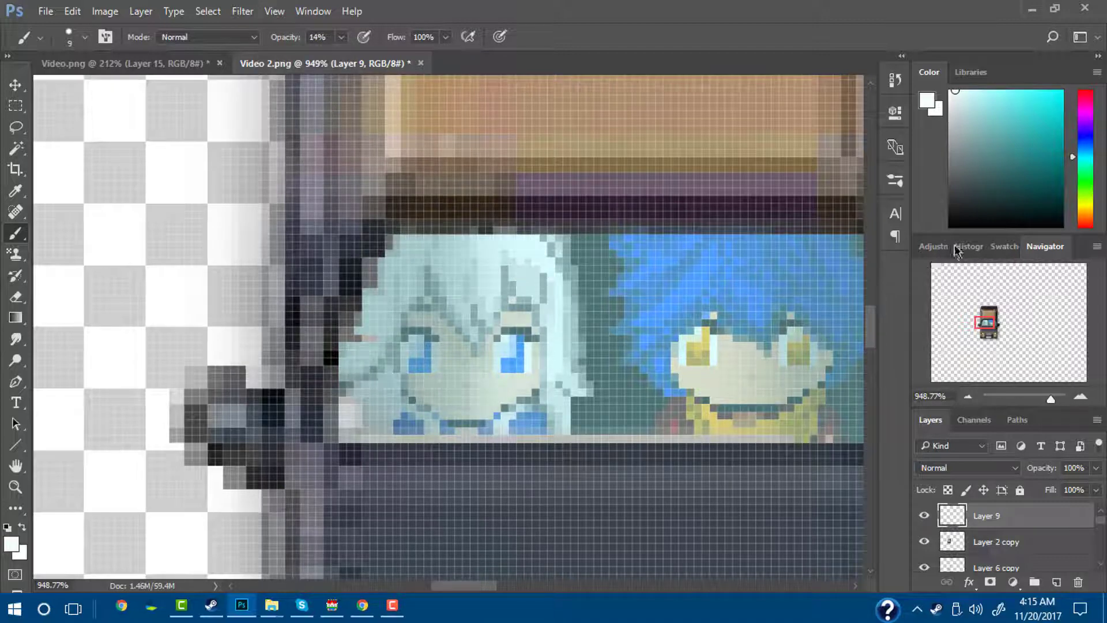
drag(987, 305, 1003, 297)
click(989, 316)
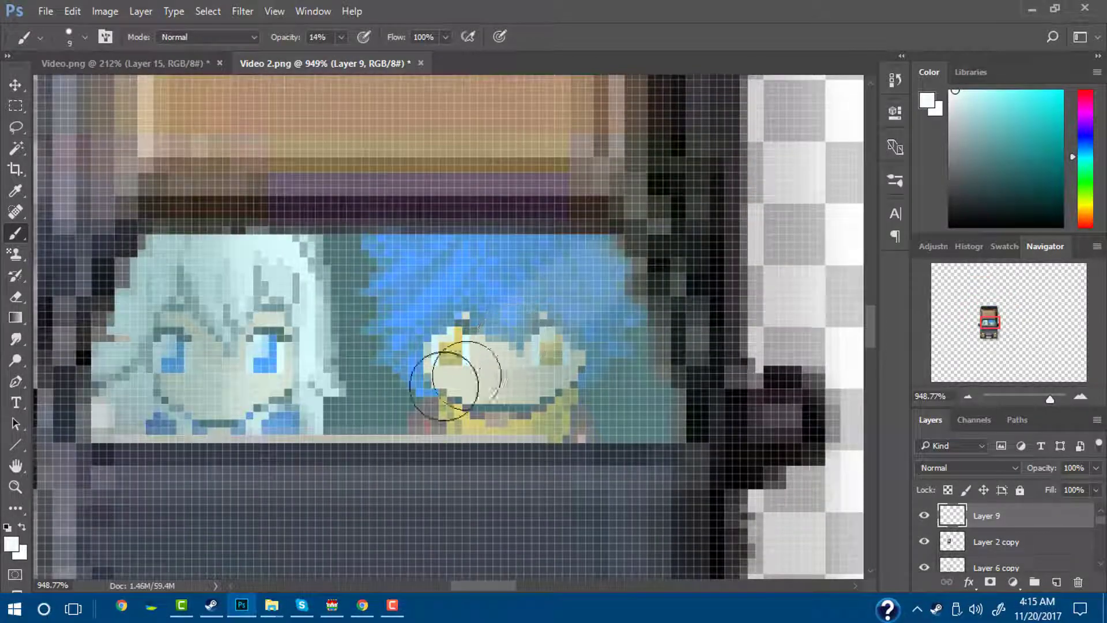
drag(484, 361, 634, 279)
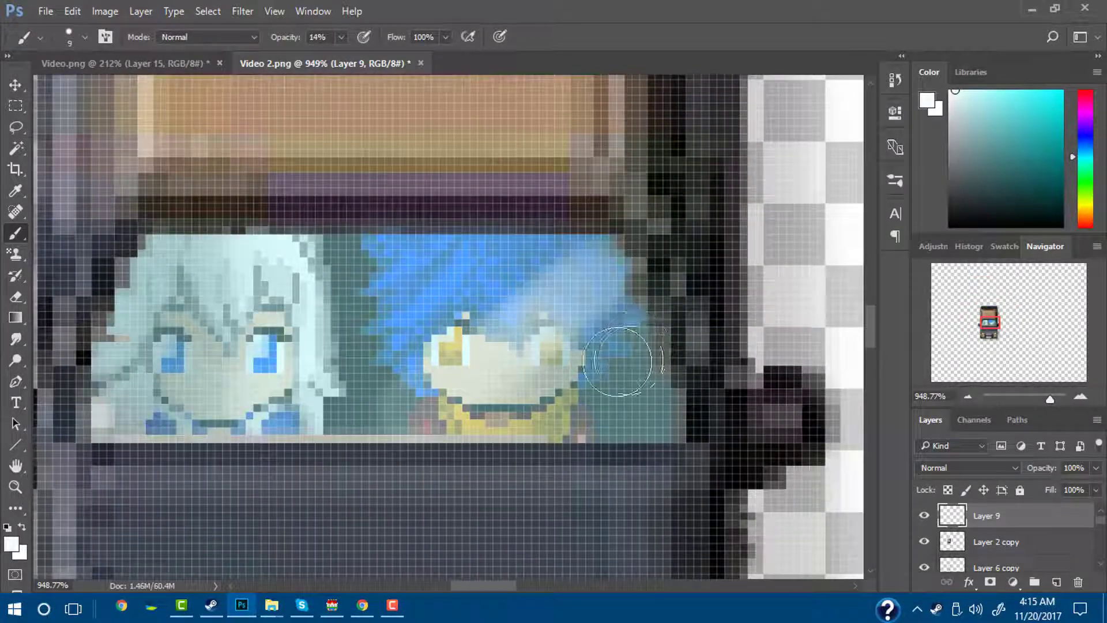
key(ctrl+alt+z)
key(ctrl+alt+z)
key(ctrl+alt+z)
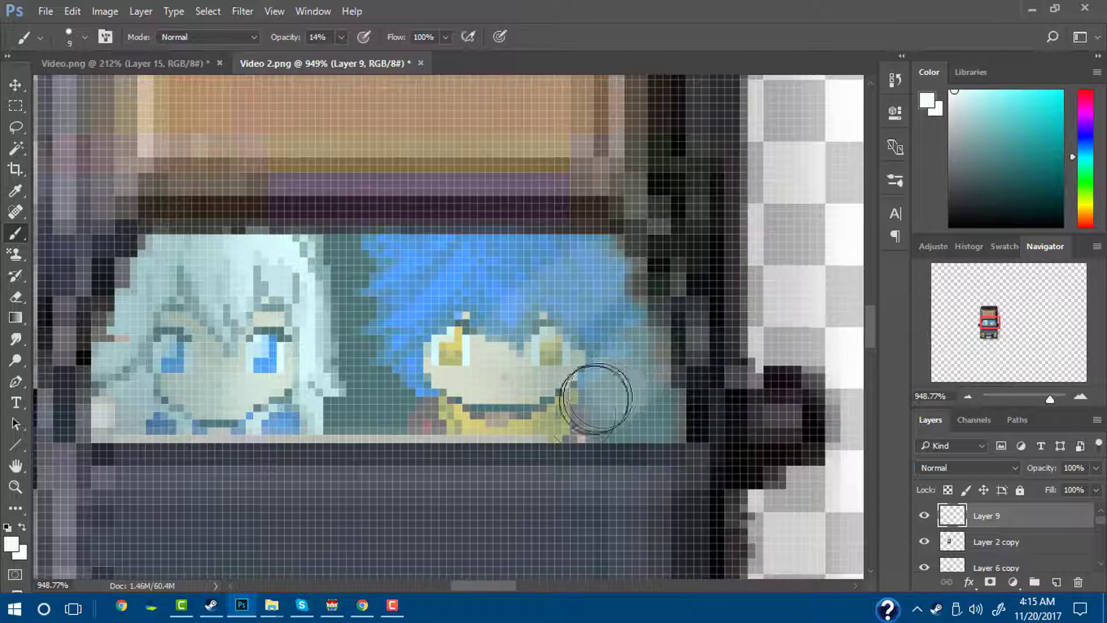
Paint faint white diagonal glare streaks across the windshield on Layer 9, and check the whole car
drag(312, 373, 479, 287)
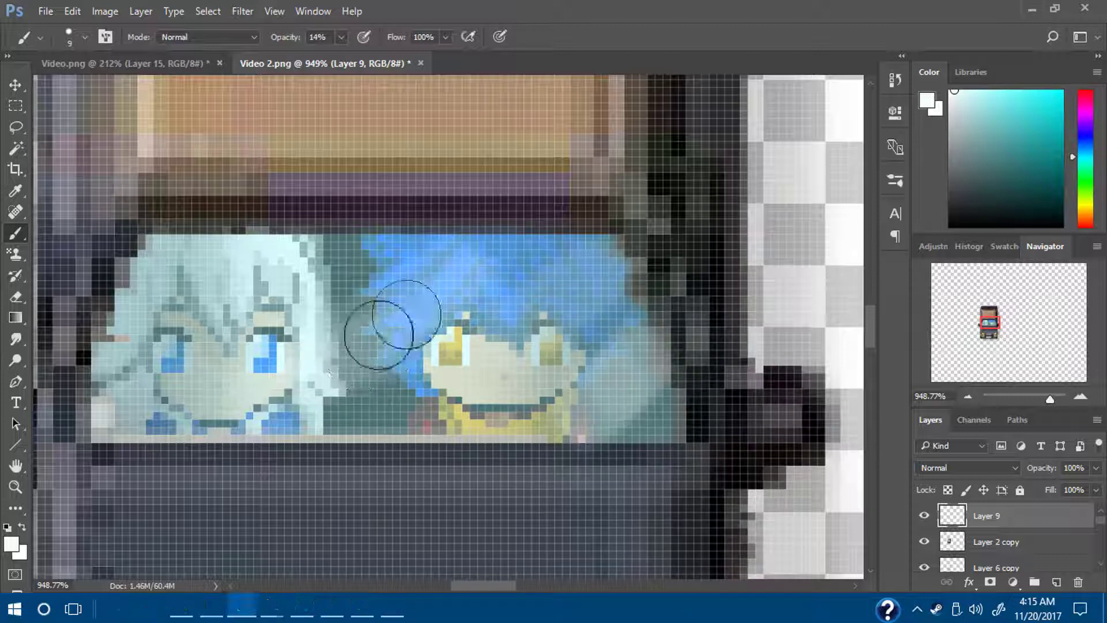
drag(404, 318, 357, 378)
mouse_move(474, 240)
mouse_down()
mouse_move(335, 335)
mouse_move(340, 359)
mouse_up()
drag(1031, 397, 1043, 399)
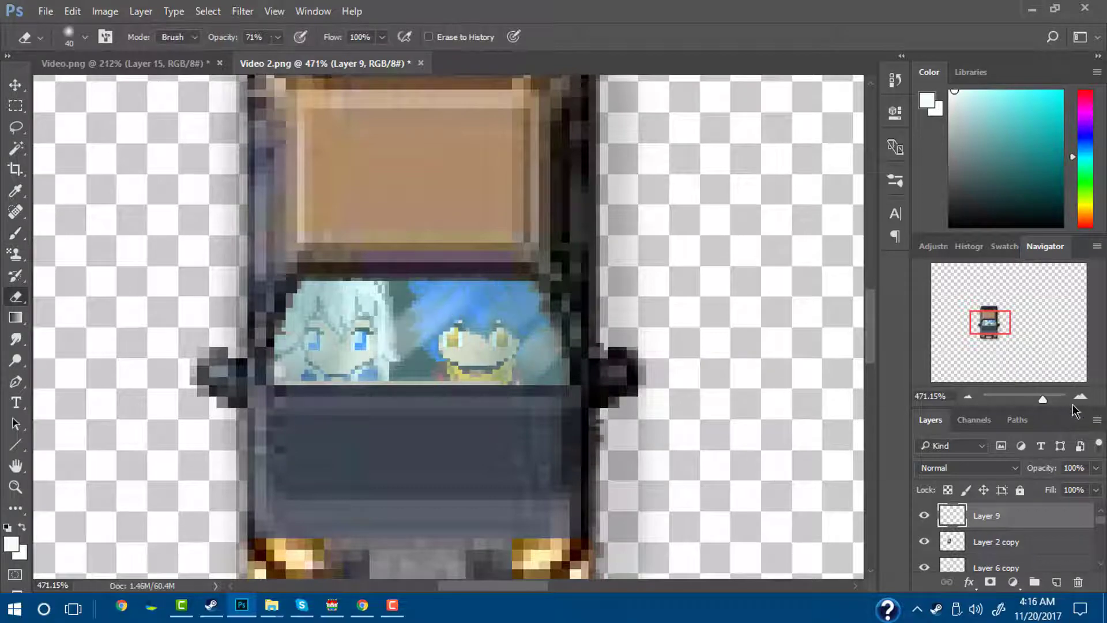
drag(1039, 397, 1026, 396)
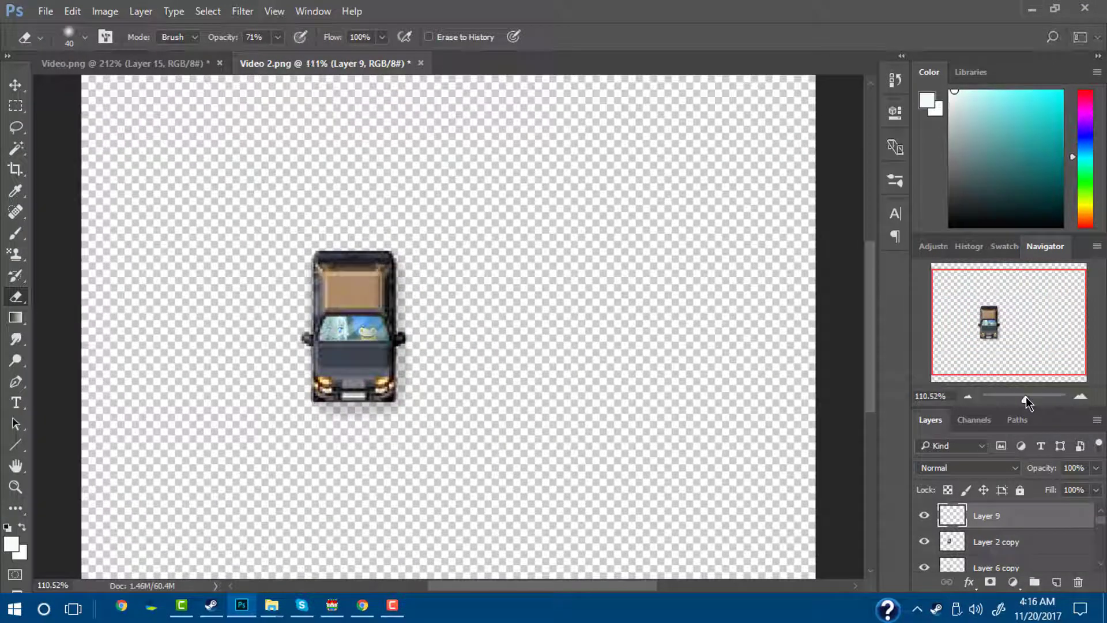
click(15, 84)
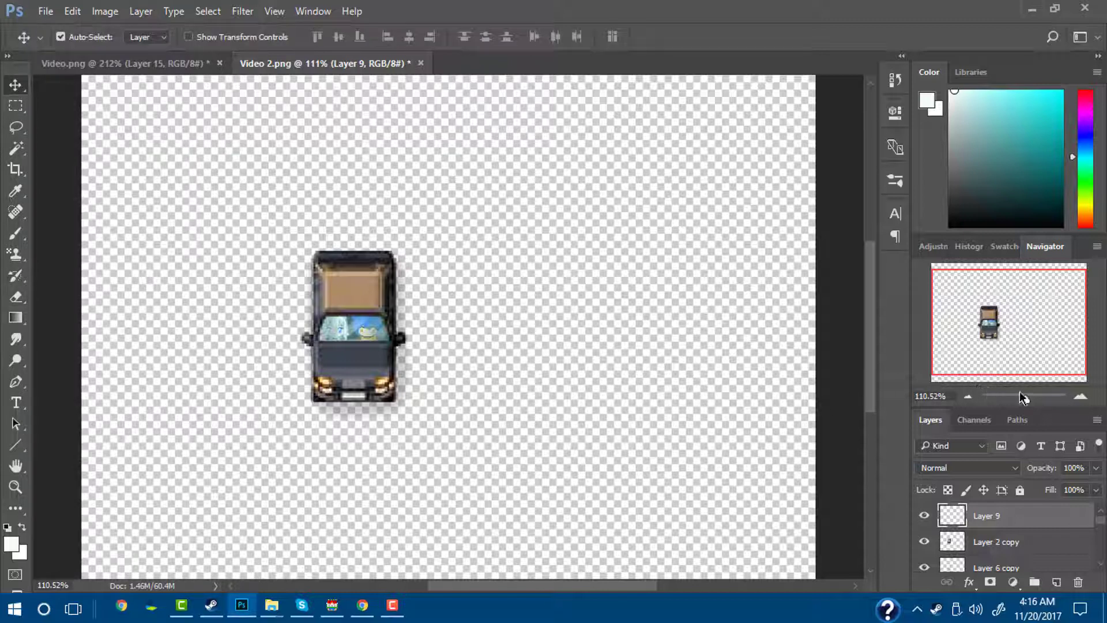
drag(1020, 398, 1021, 397)
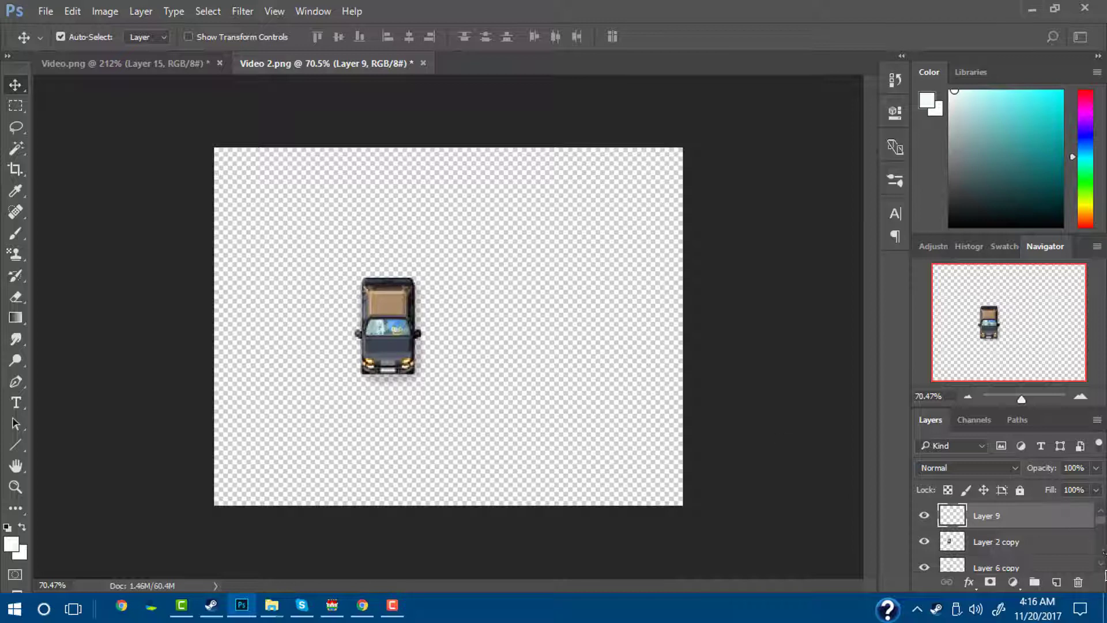
mouse_move(1103, 522)
mouse_down()
mouse_move(1103, 563)
mouse_move(1103, 517)
mouse_up()
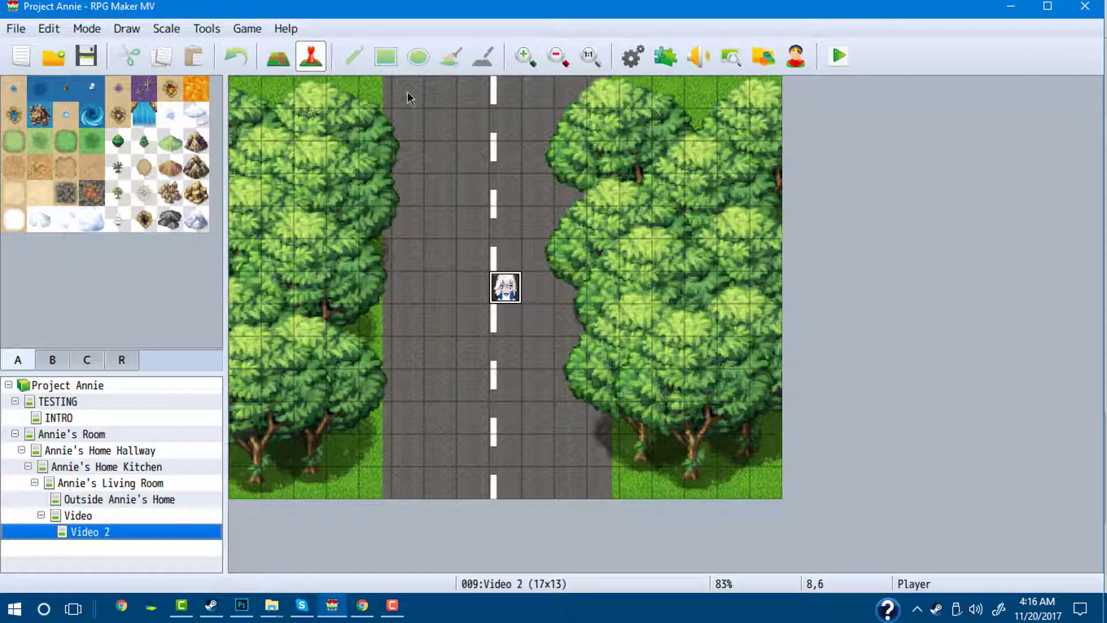
Switch to RPG Maker MV and copy the event in the upper-right corner cell of the Video map
right_click(771, 91)
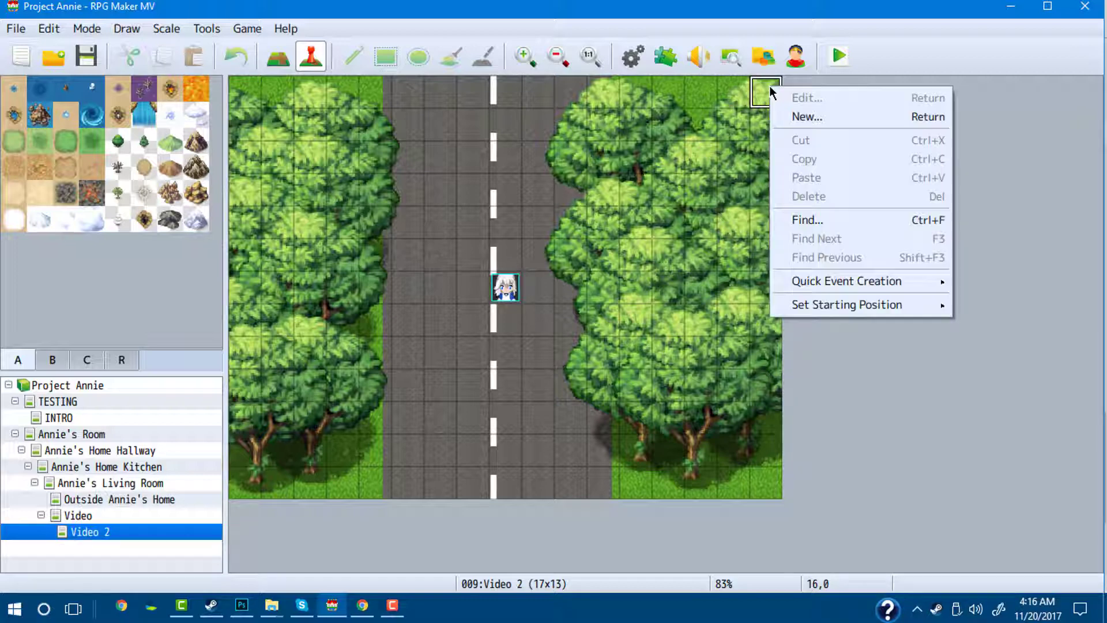
click(509, 264)
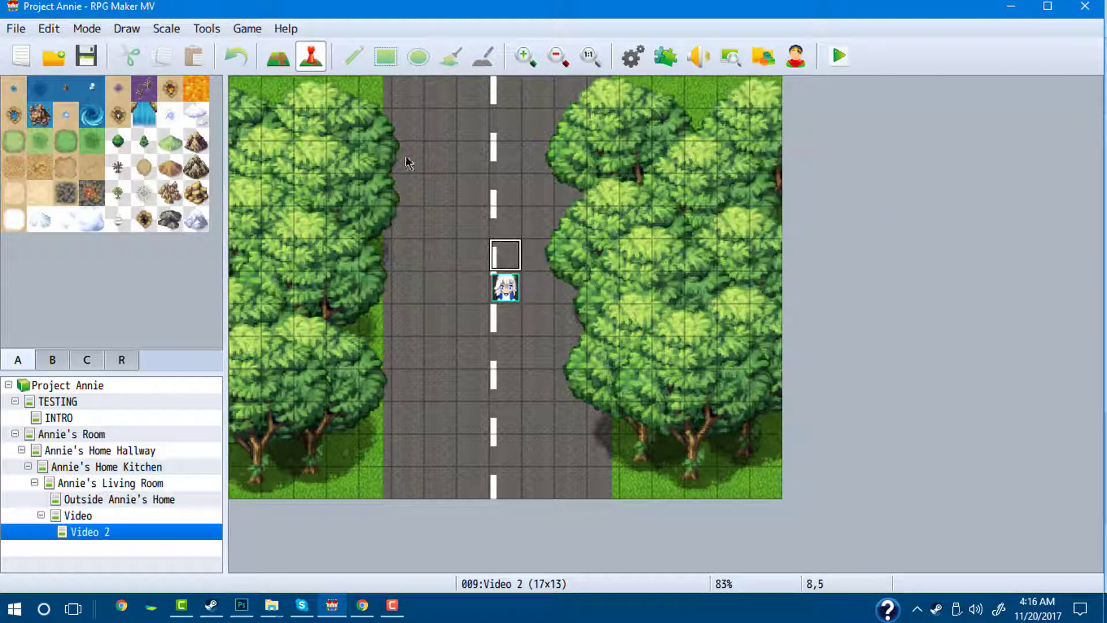
click(91, 519)
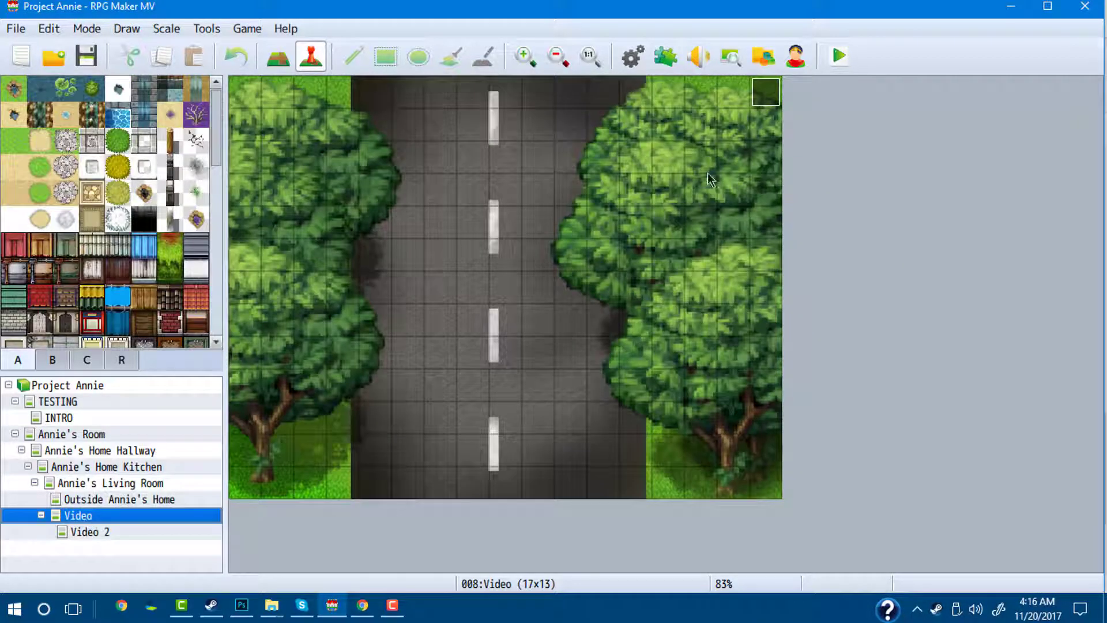
right_click(771, 95)
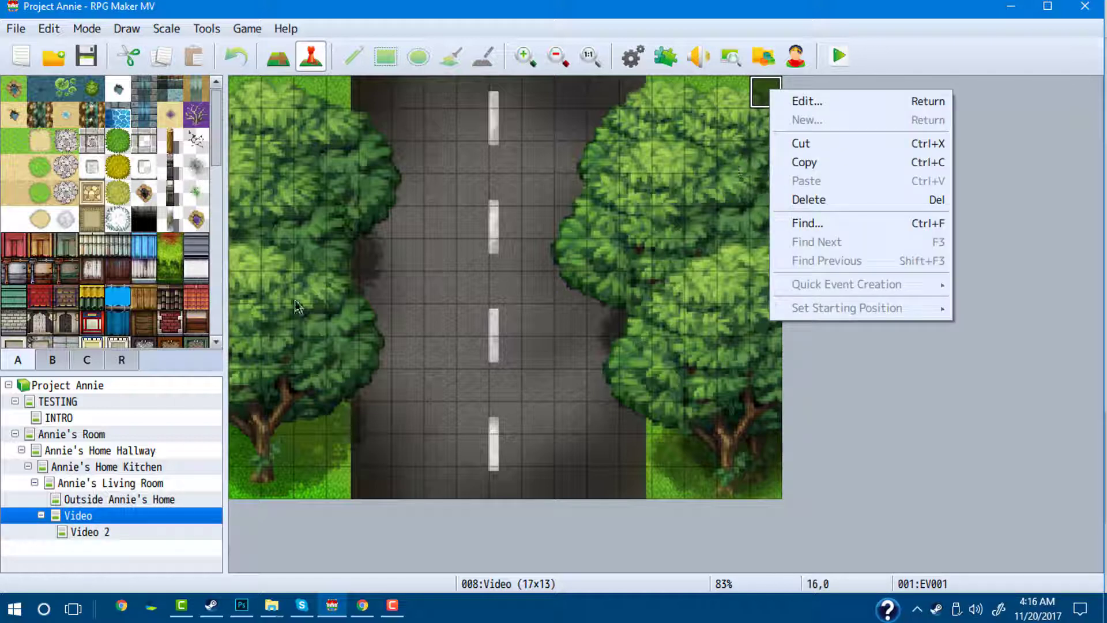
click(815, 164)
Paste the copied event into the upper-right corner cell of the Video 2 map and open it for editing
click(108, 533)
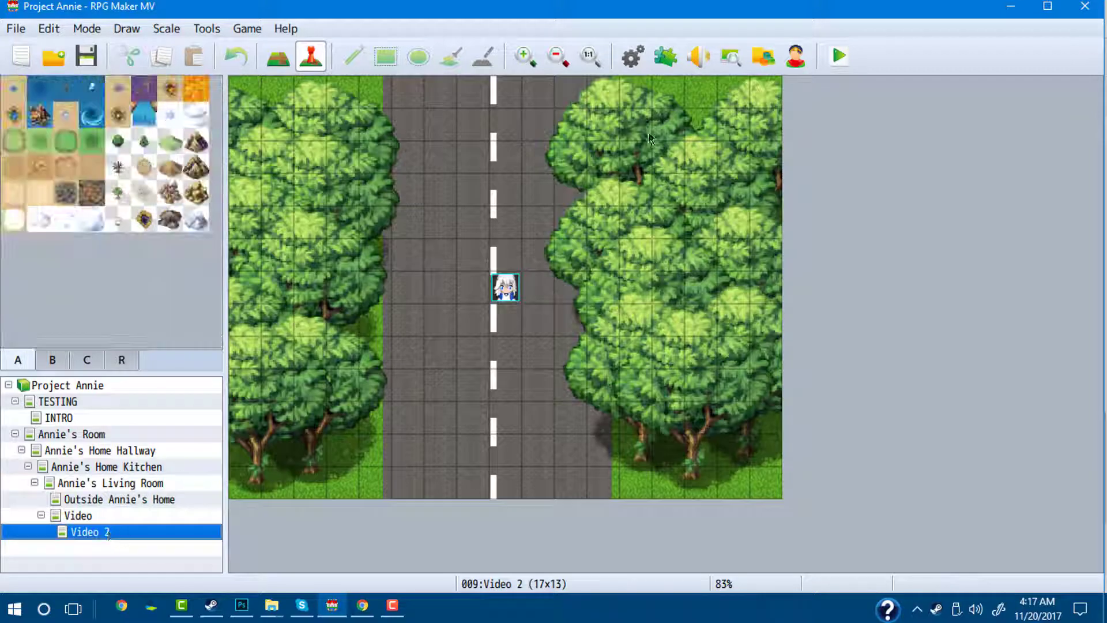
right_click(772, 95)
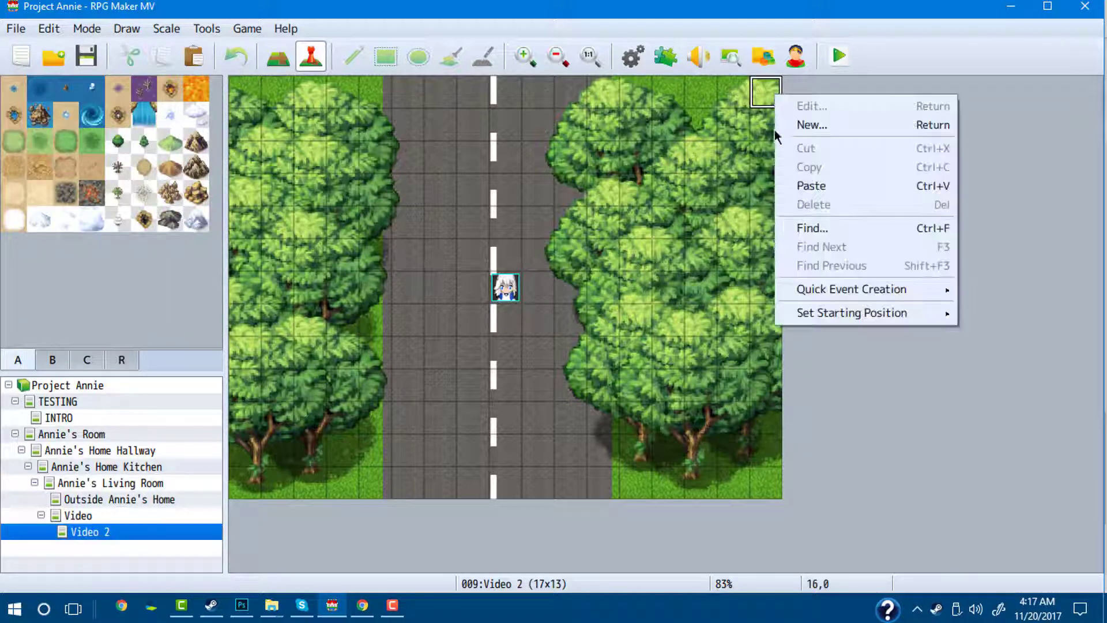
click(813, 185)
right_click(753, 94)
key(Escape)
double_click(770, 97)
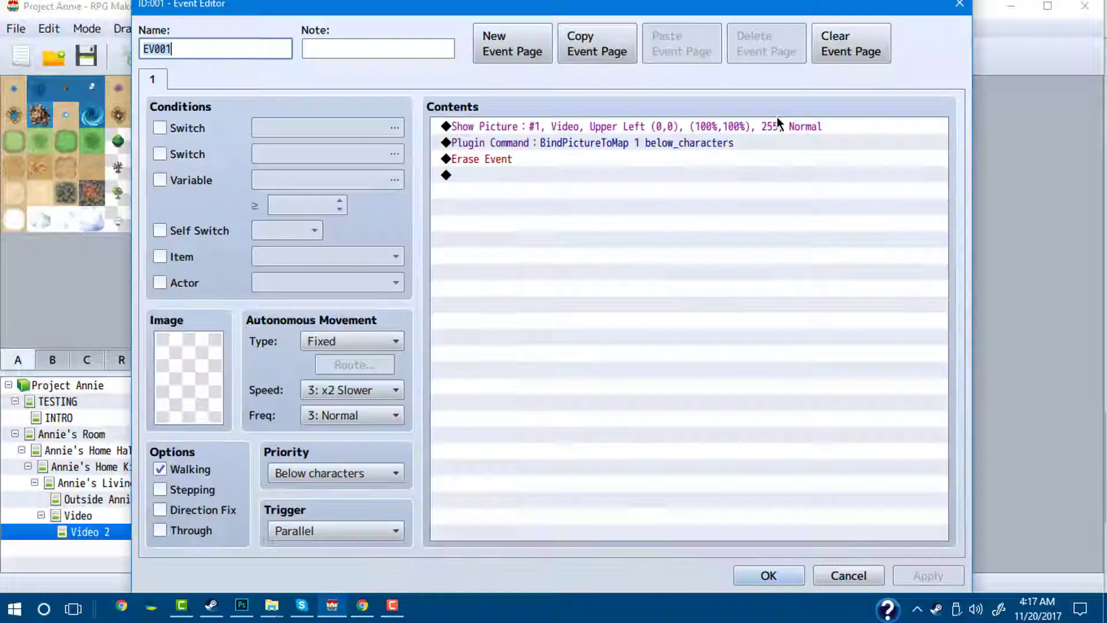
Examine the event's Show Picture settings and find where Show Picture is offered among the event commands
click(565, 126)
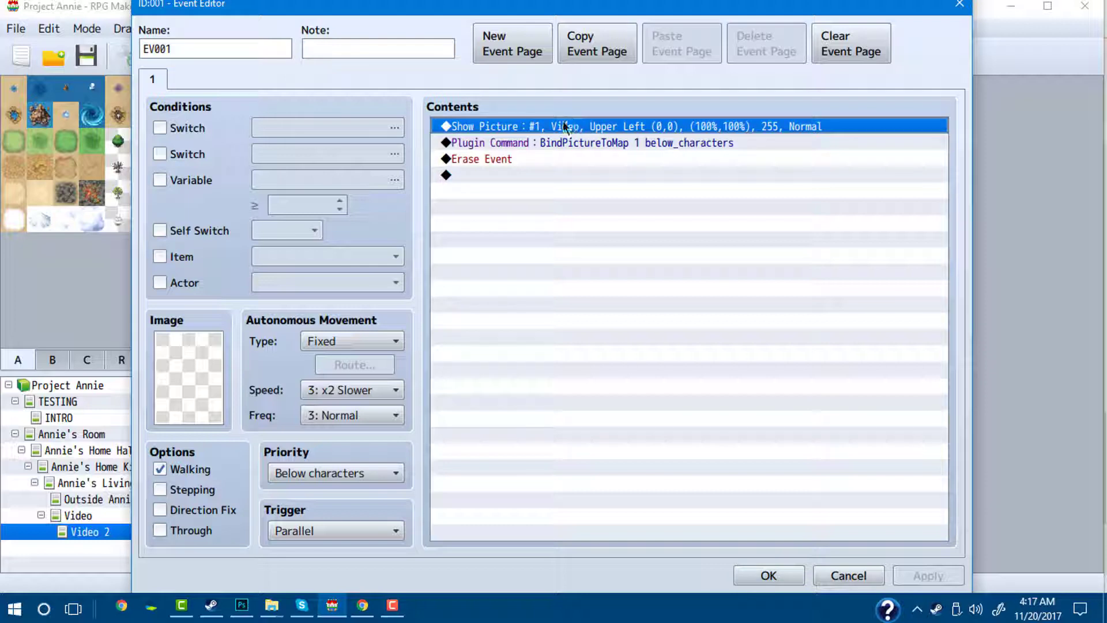
right_click(469, 126)
click(510, 157)
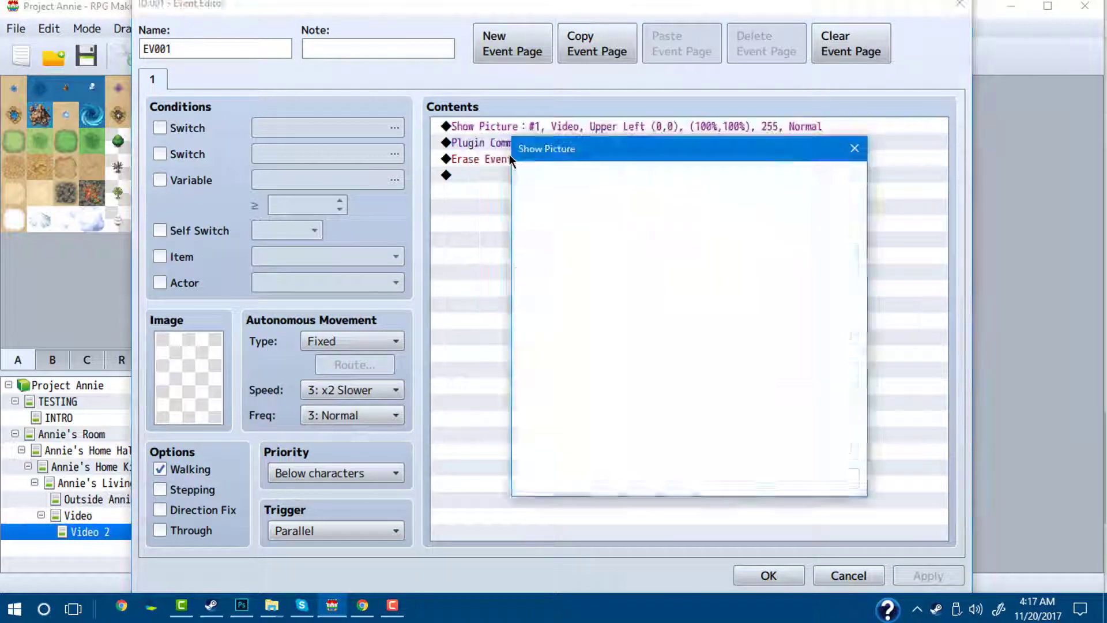
drag(568, 156, 574, 186)
click(826, 511)
double_click(501, 175)
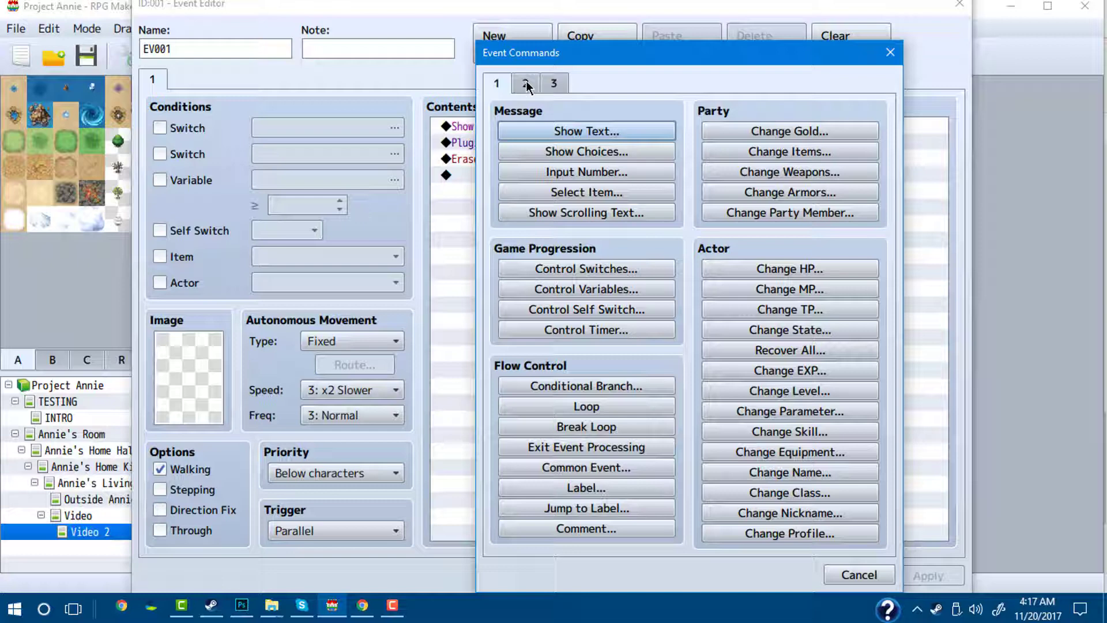
click(526, 84)
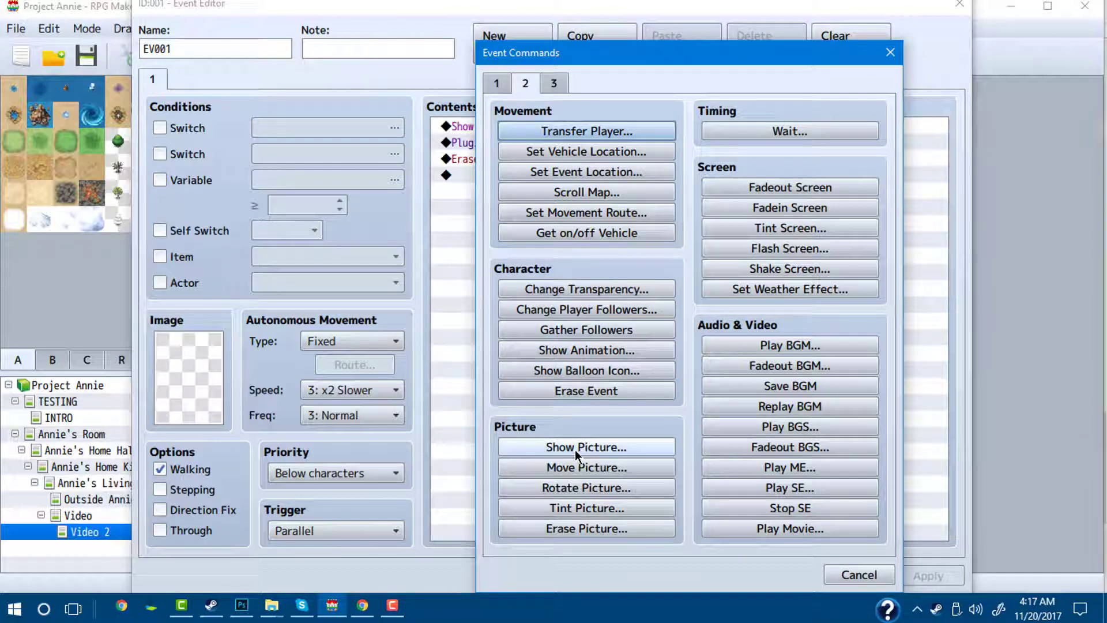
click(860, 575)
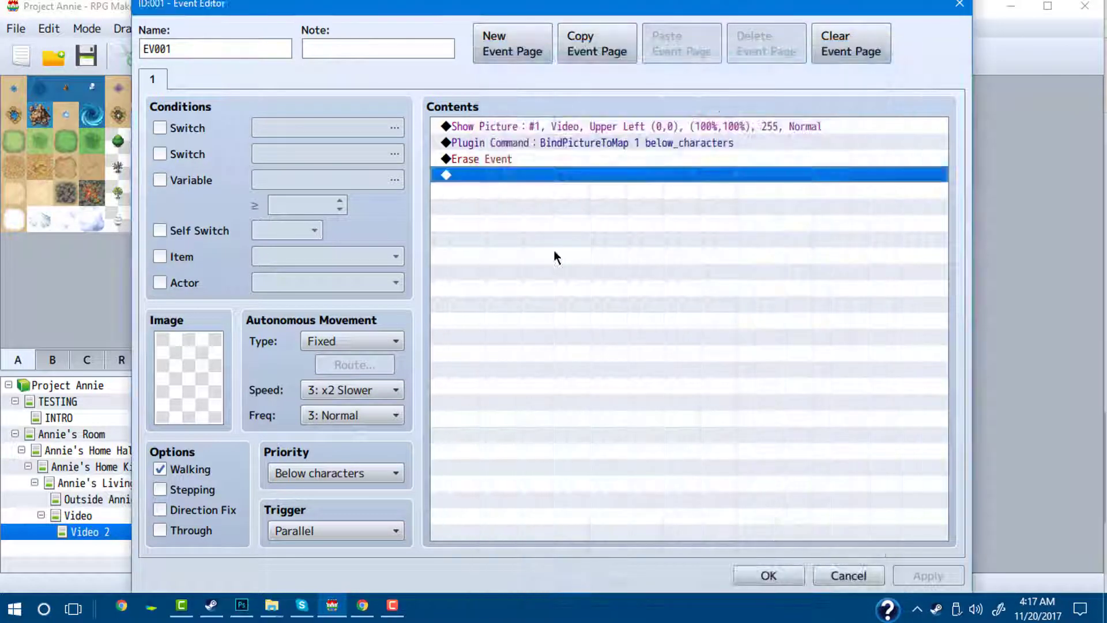
Change the image of the event's Show Picture command to Videoooo, the picture of the car
right_click(549, 122)
click(594, 153)
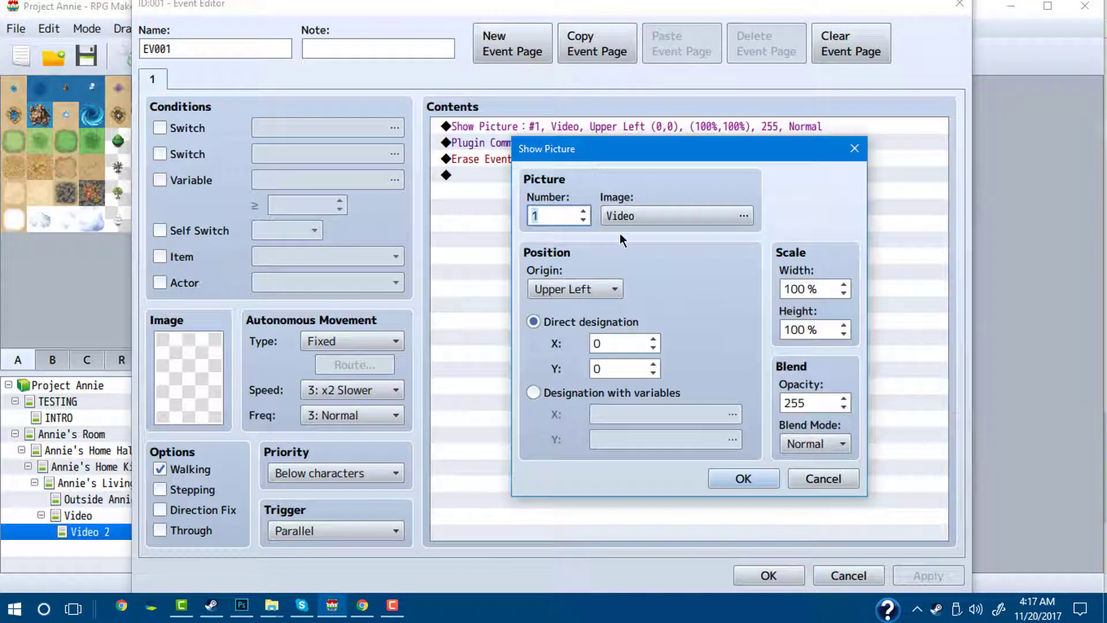
click(667, 217)
click(440, 309)
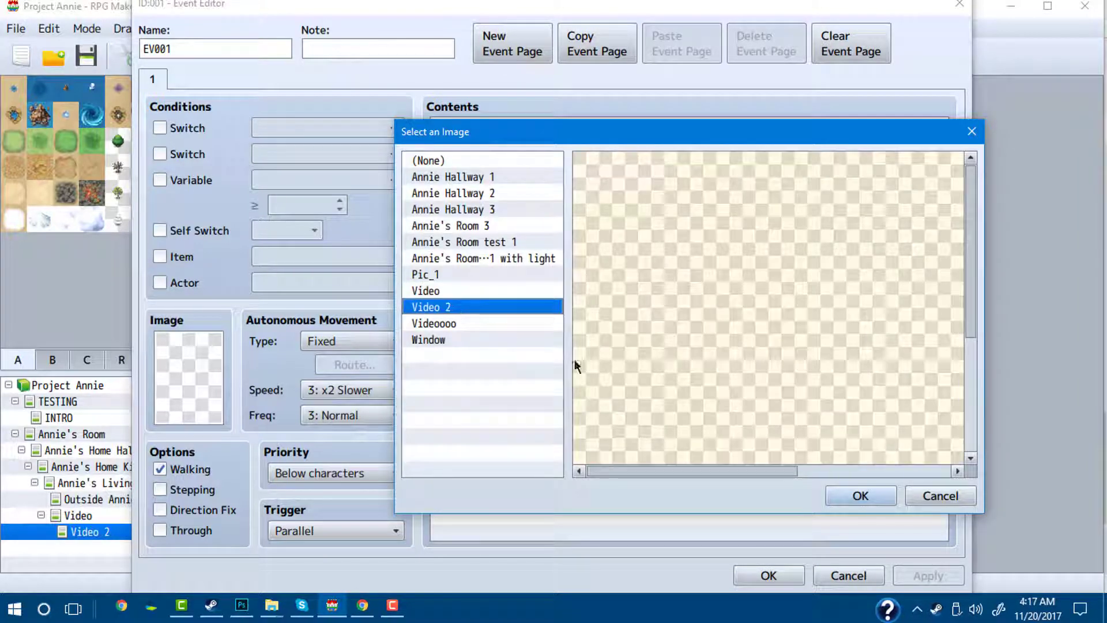
click(460, 323)
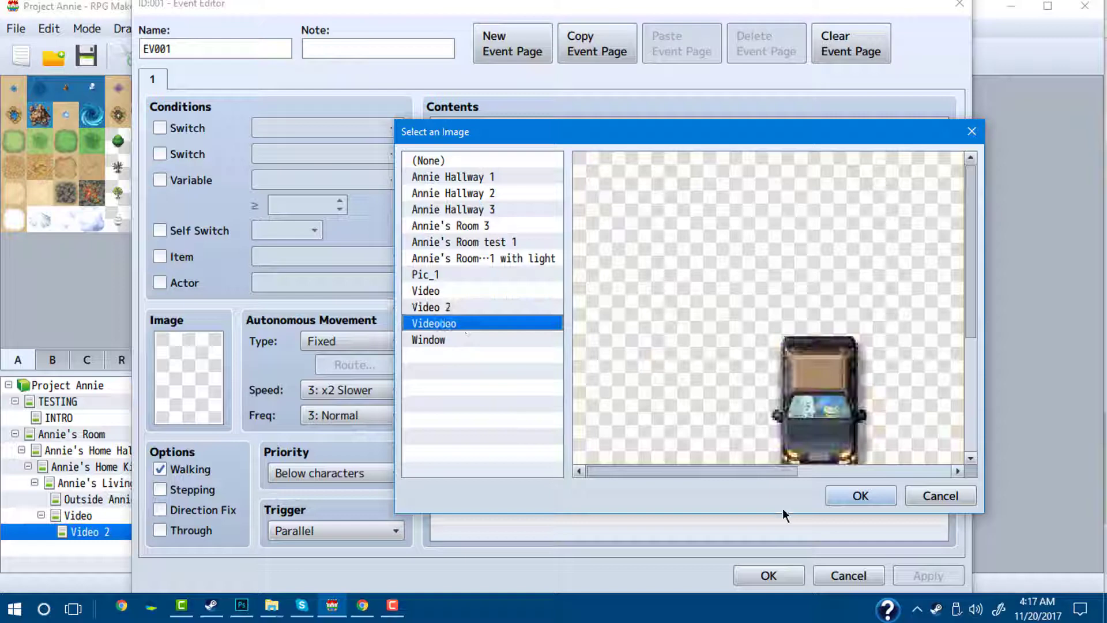
click(860, 496)
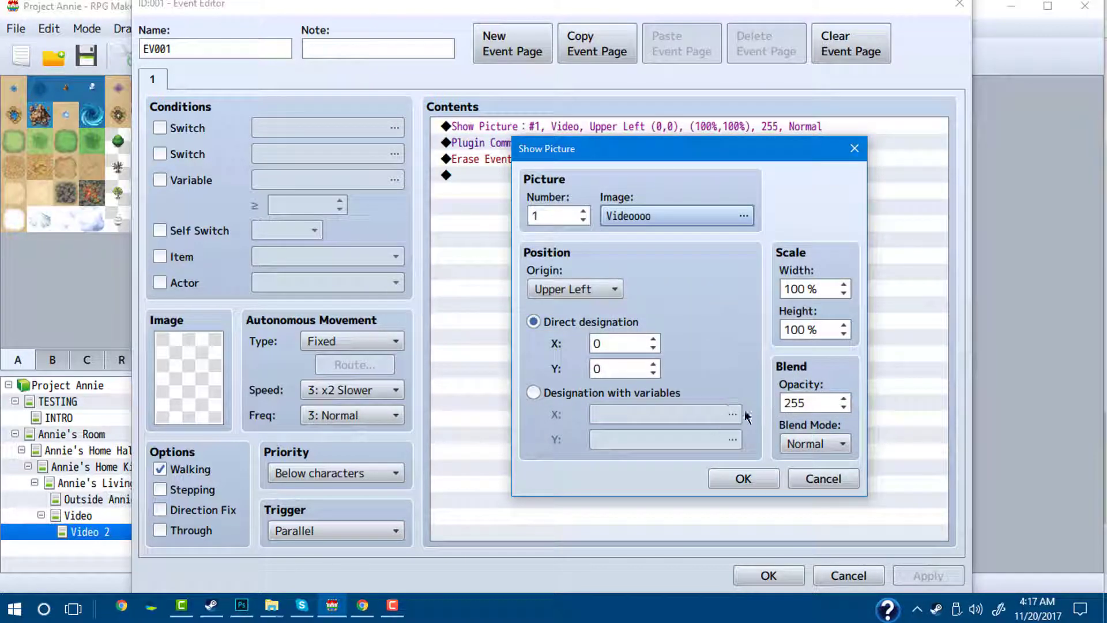
click(743, 479)
Confirm the picture change and find where Plugin Command is offered among the event commands
click(546, 141)
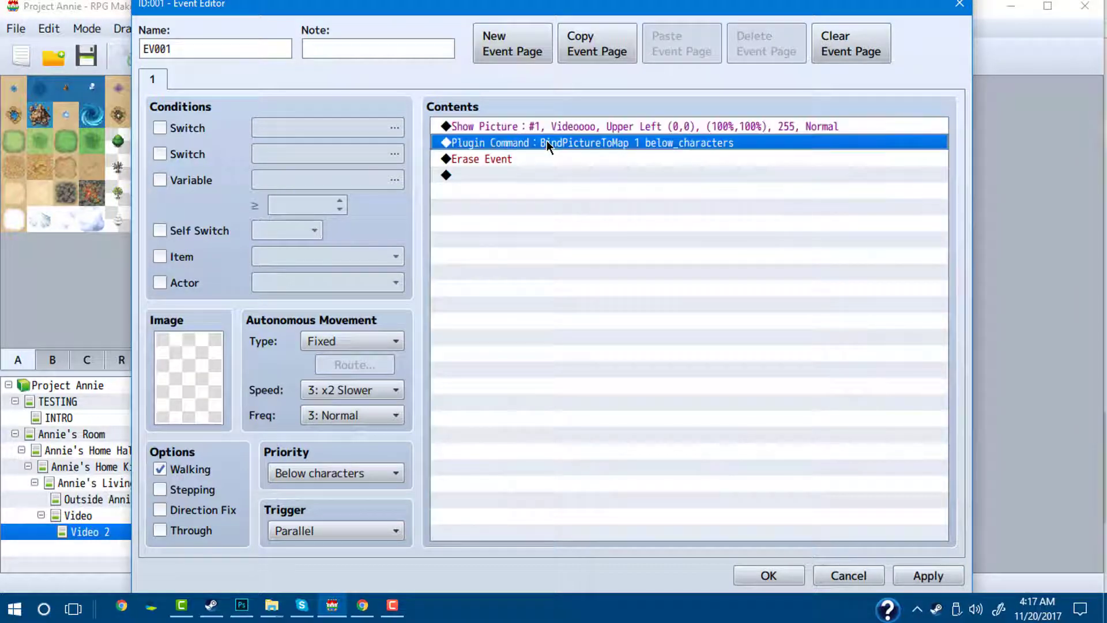
right_click(547, 140)
click(497, 177)
double_click(497, 177)
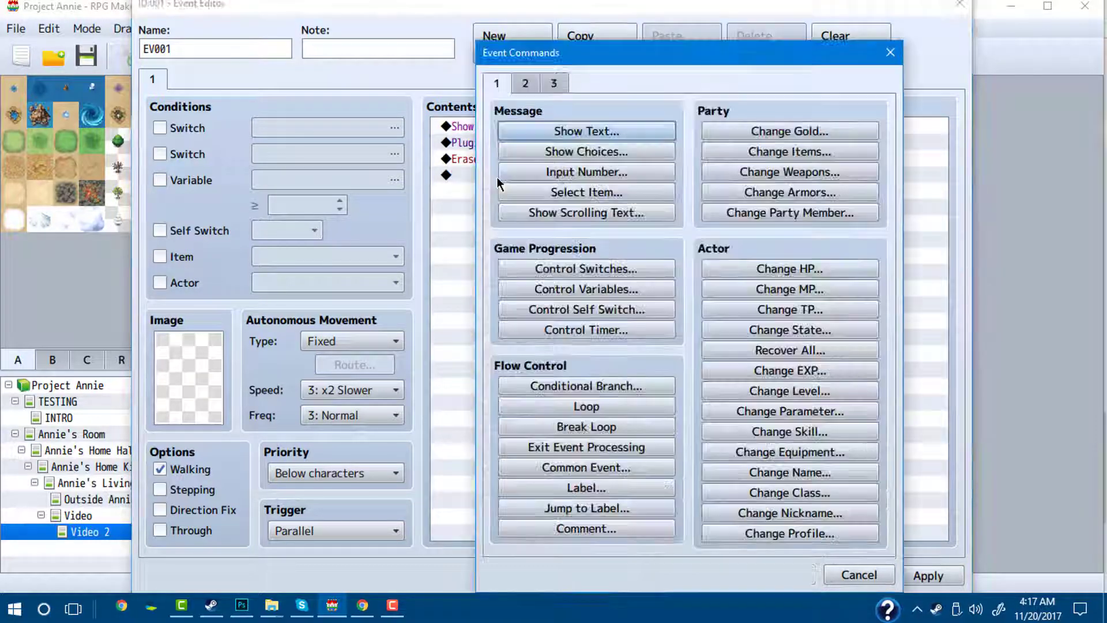
click(547, 86)
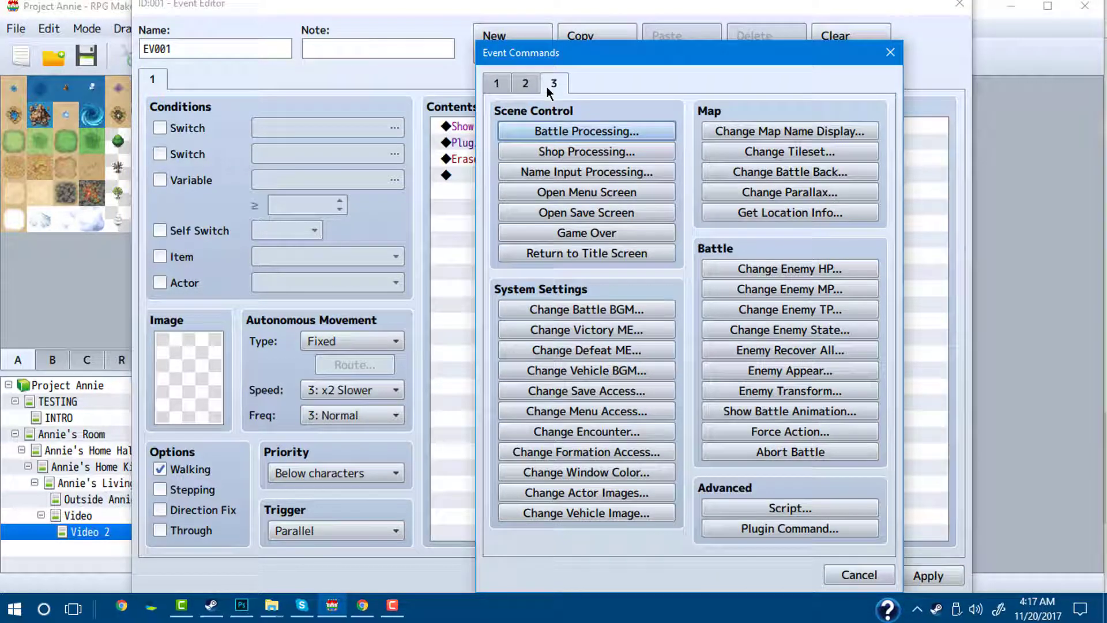
click(773, 529)
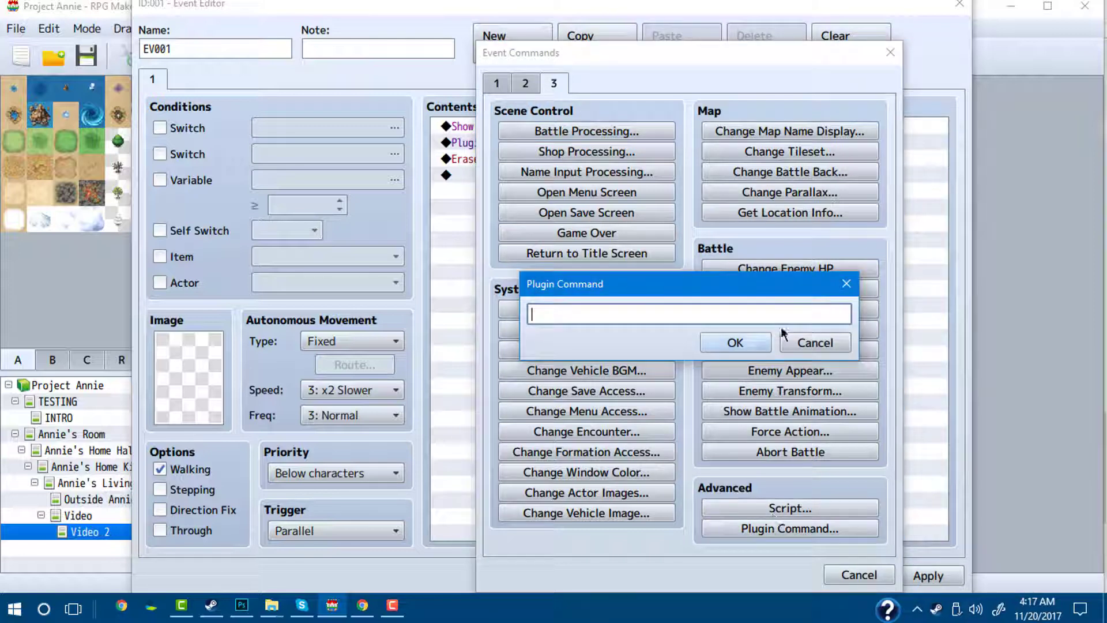
click(836, 340)
click(890, 53)
Examine the text of the event's BindPictureToMap plugin command
click(504, 142)
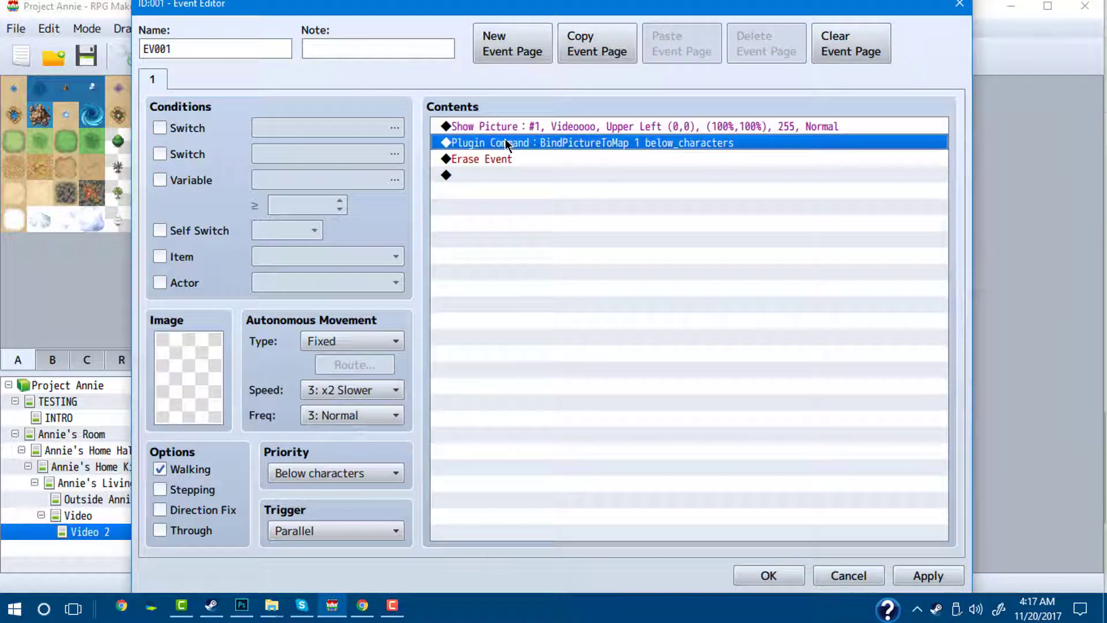
right_click(505, 142)
click(543, 170)
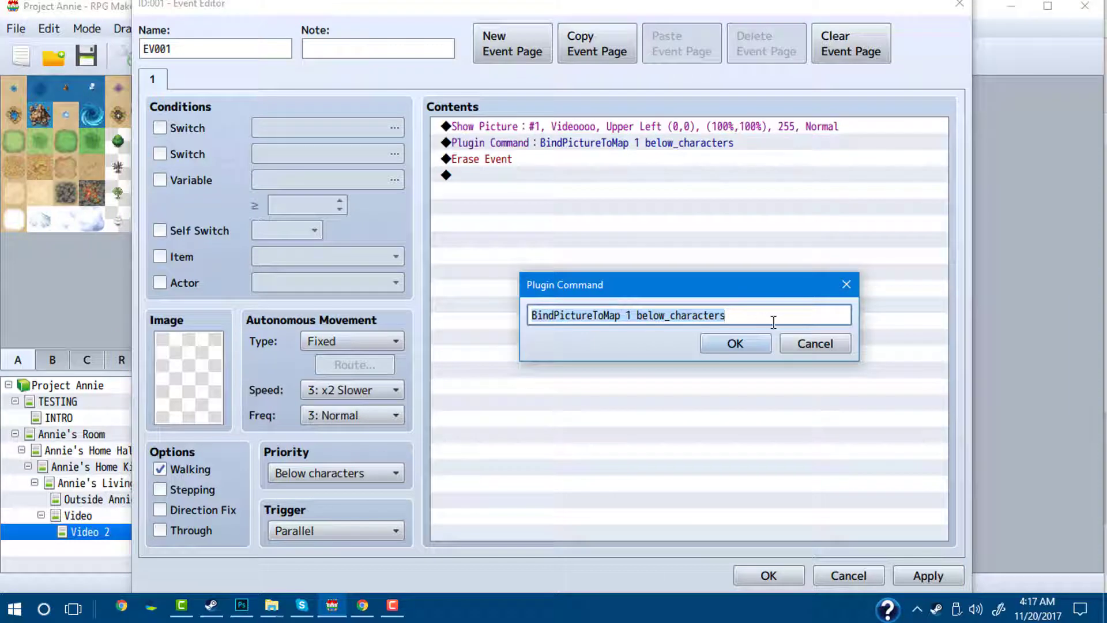
click(757, 311)
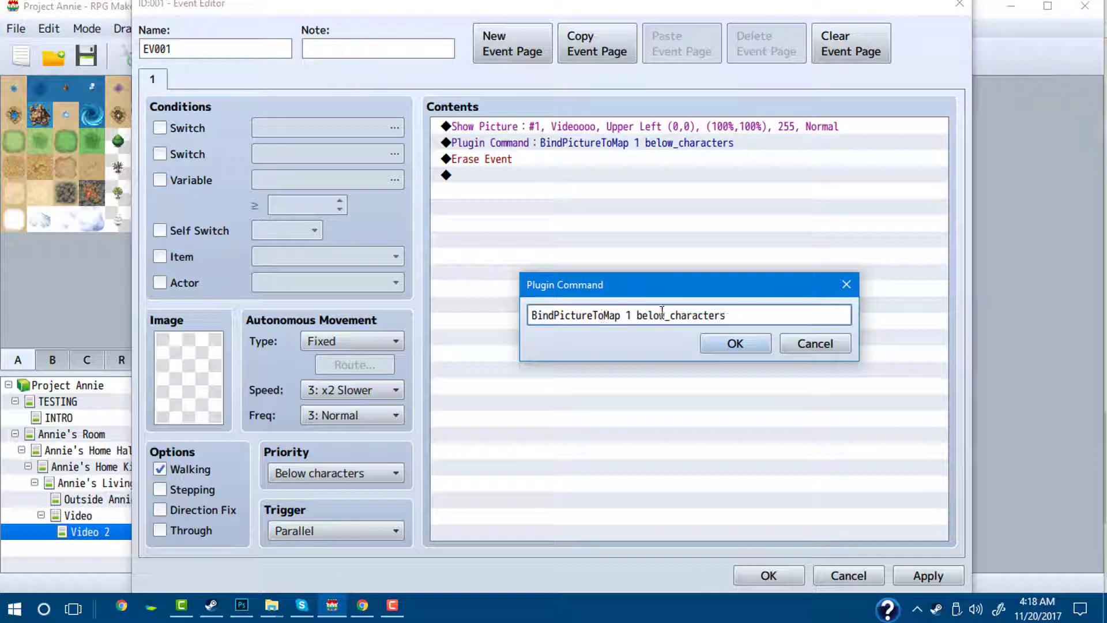
click(747, 344)
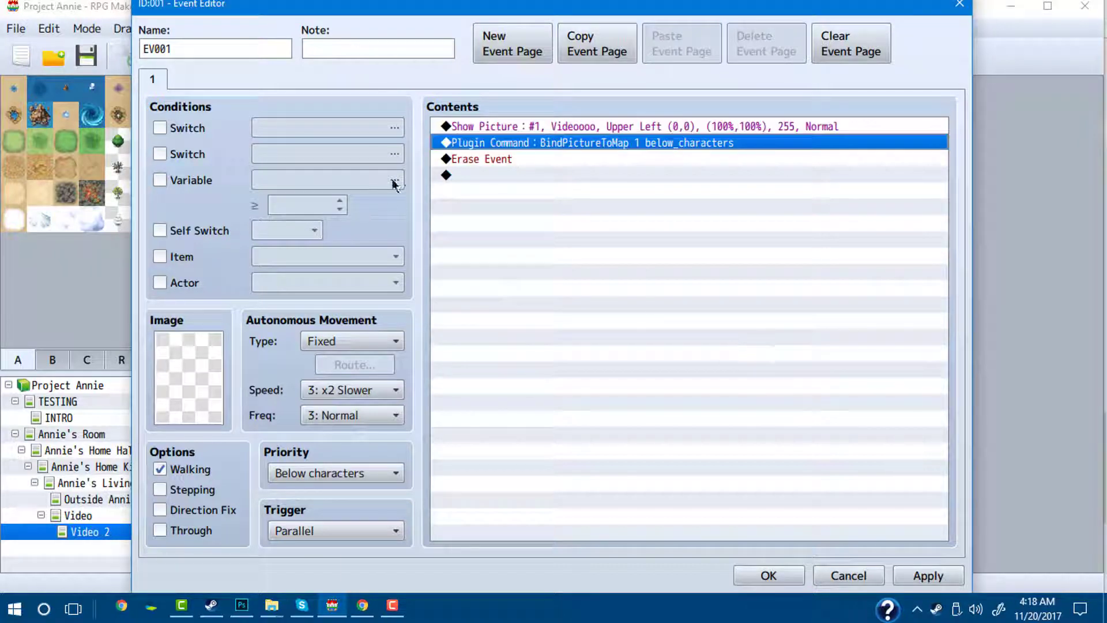
Find where Erase Event is offered among the event commands
click(509, 166)
double_click(514, 180)
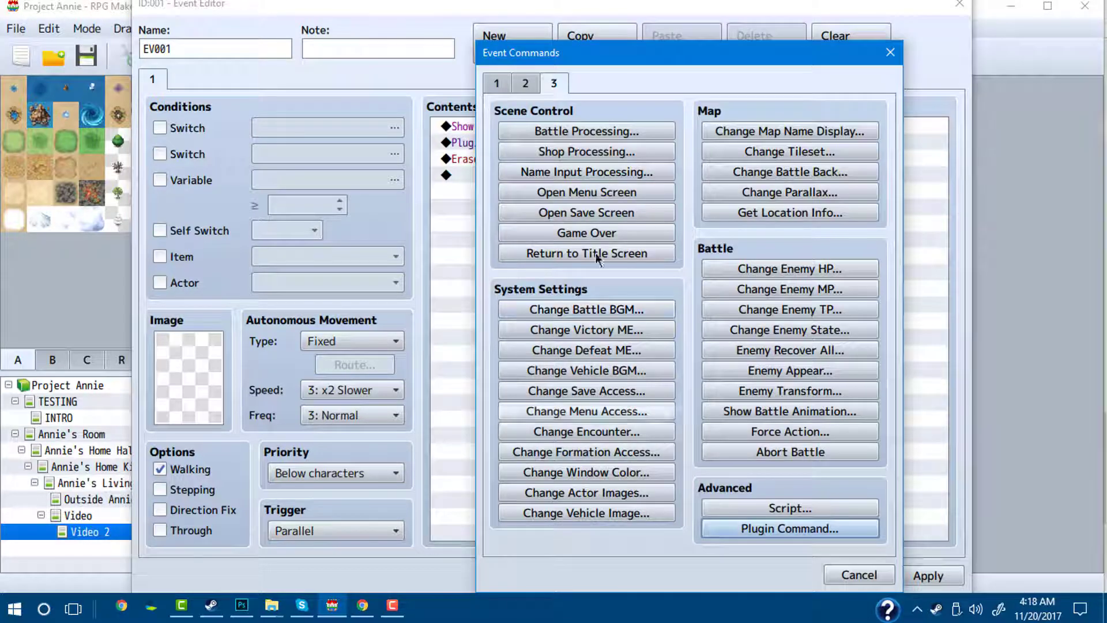
click(502, 80)
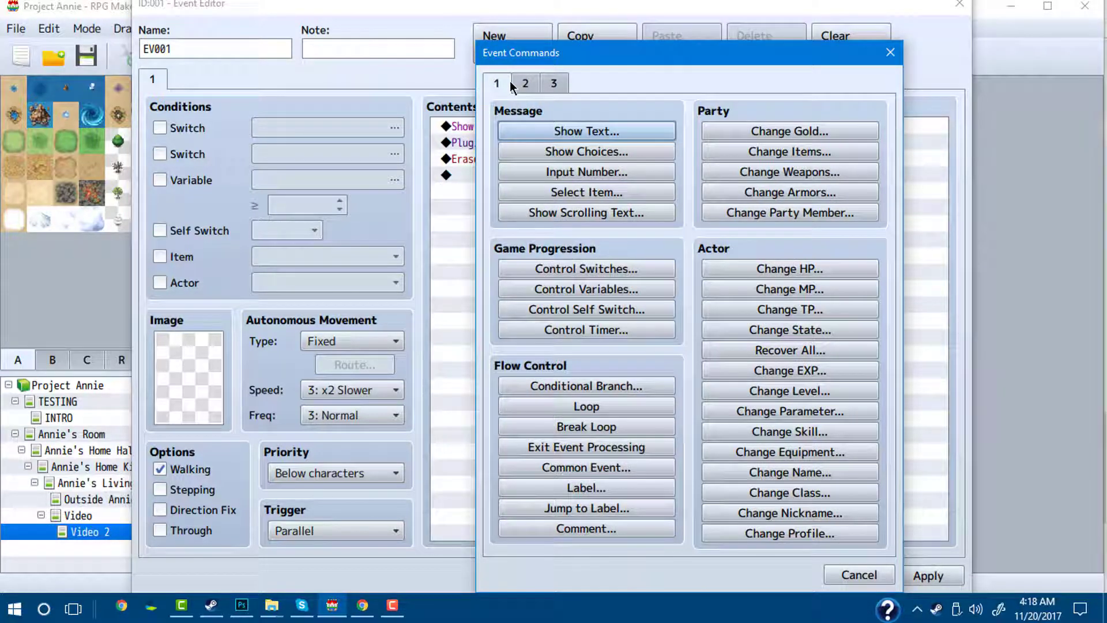
click(522, 85)
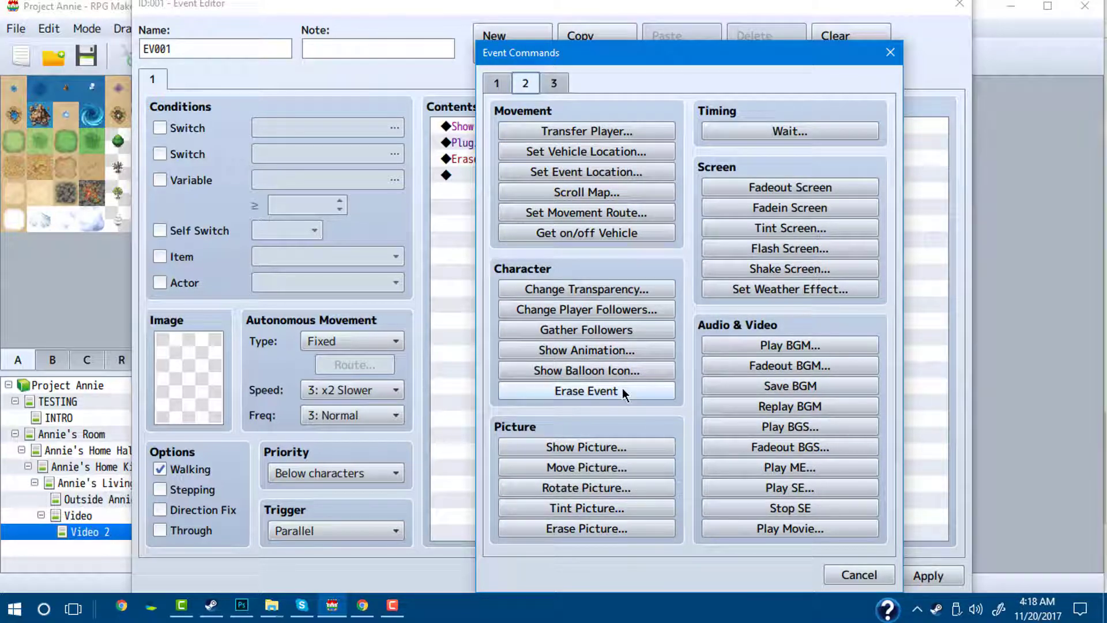
click(858, 574)
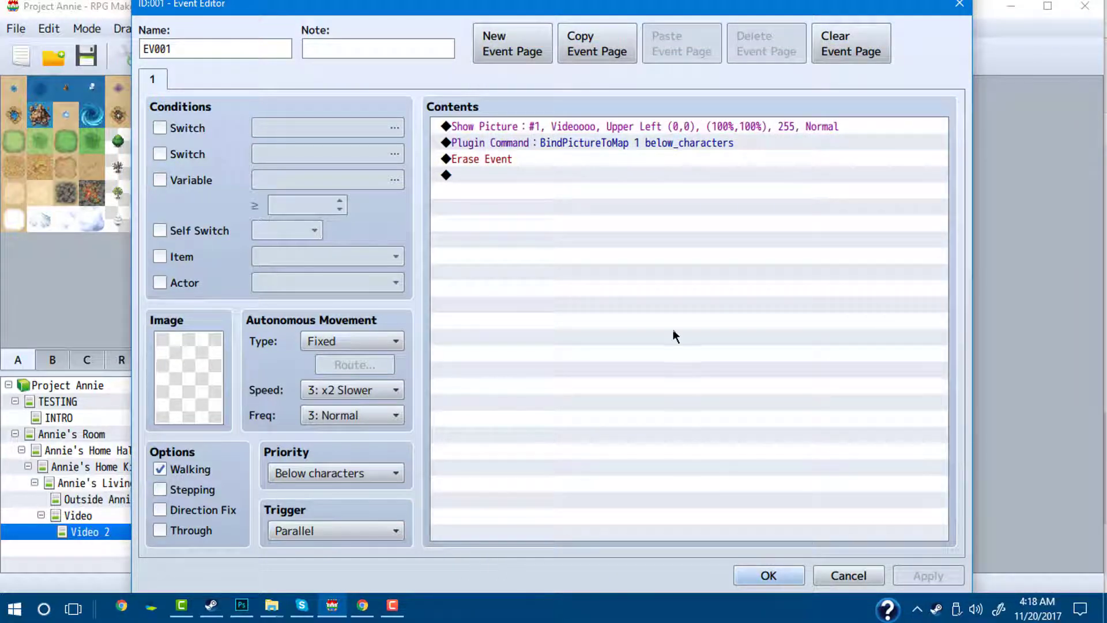
Confirm the event's changes and turn on Start Transparent in the database's system options
click(756, 574)
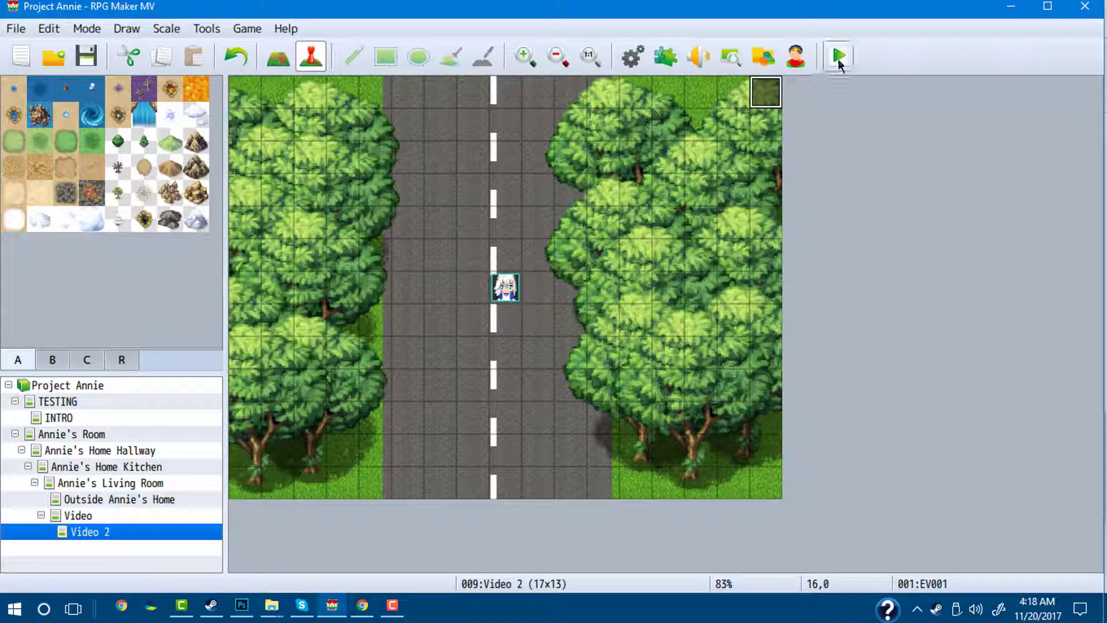
click(838, 56)
click(658, 343)
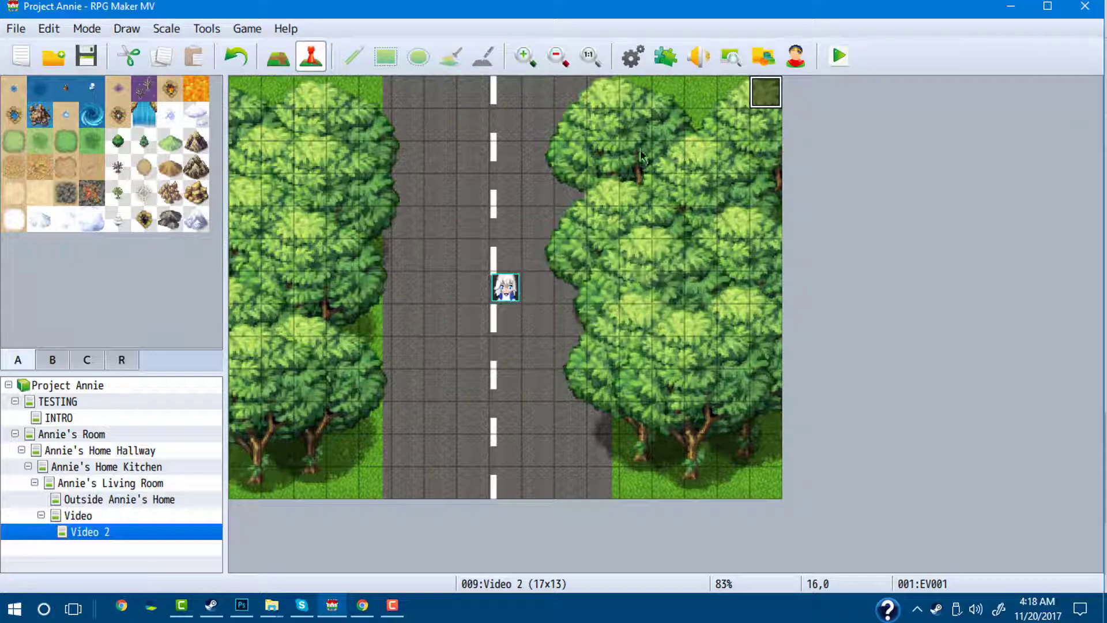
click(644, 53)
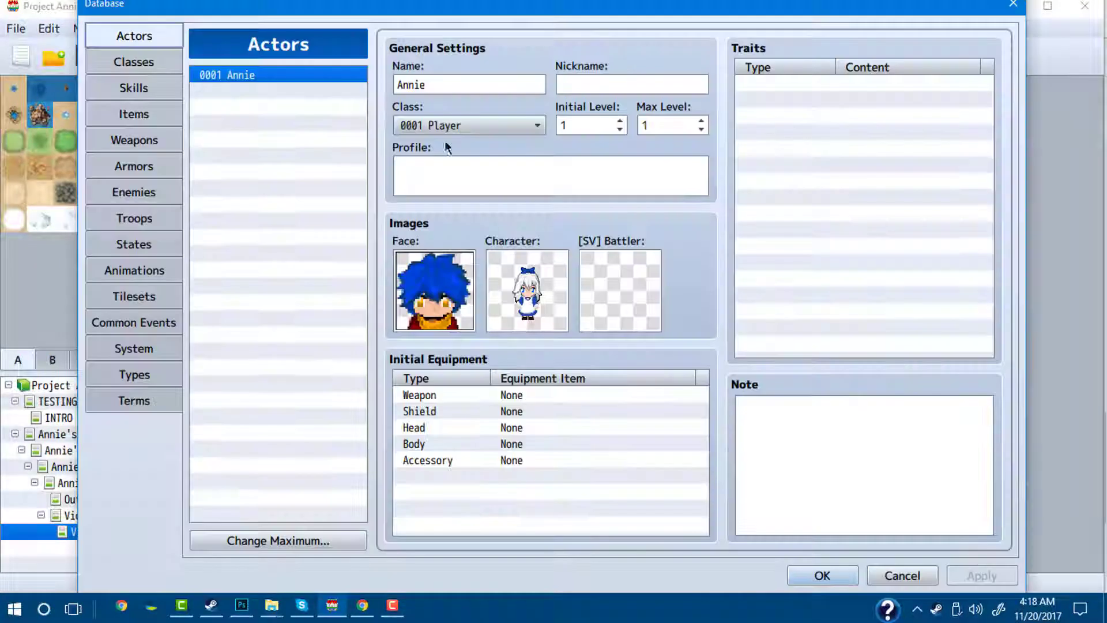
click(141, 355)
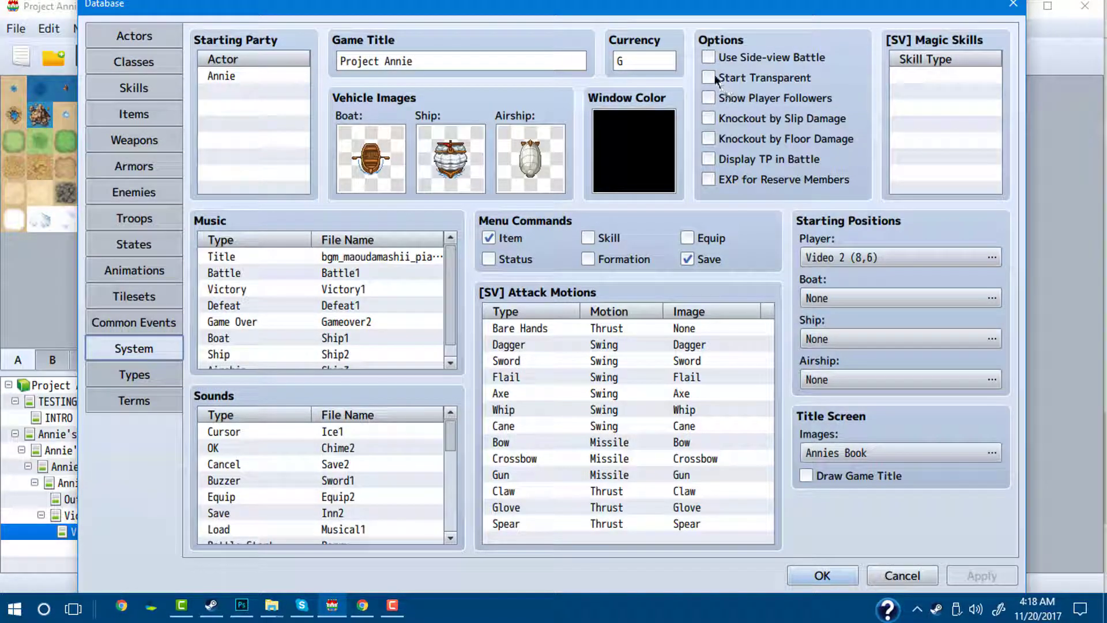
click(710, 77)
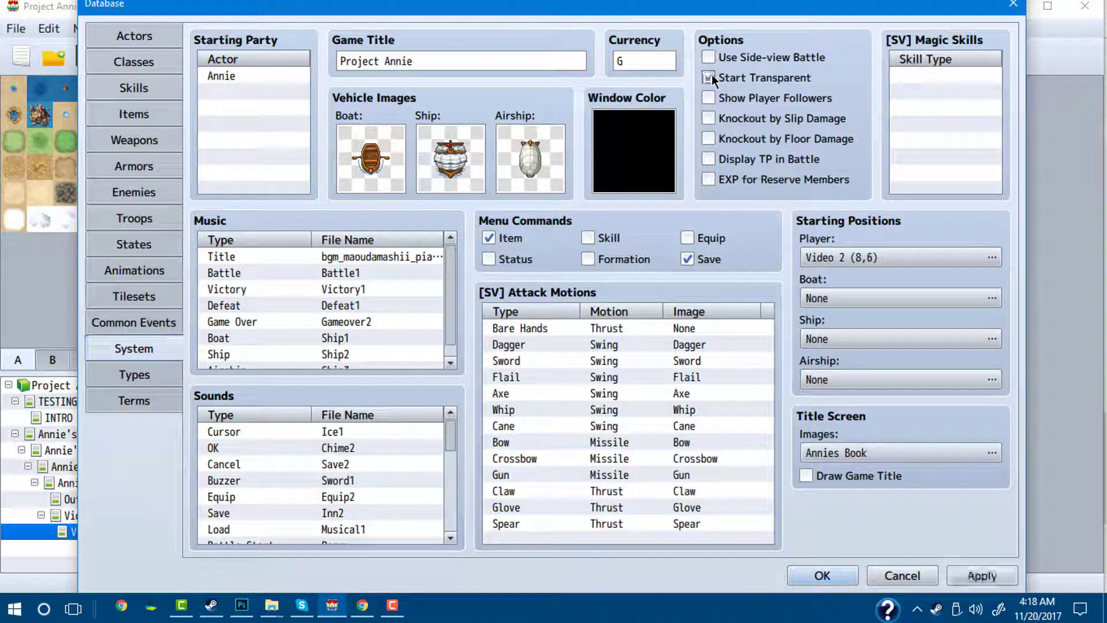
click(831, 579)
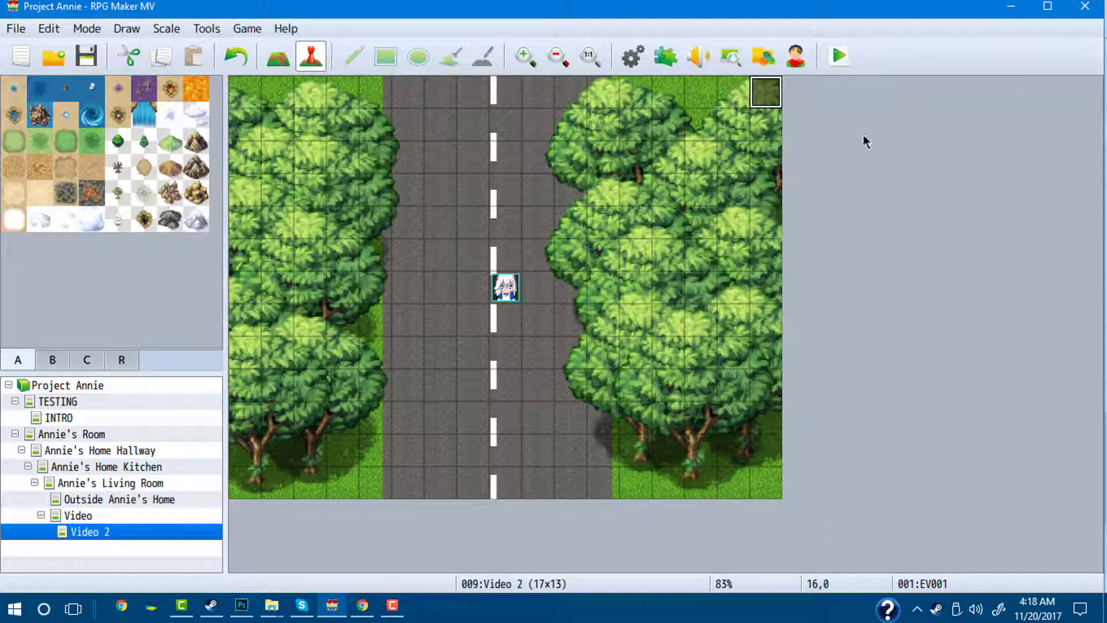
Save the changes and playtest the game to check the car on the road, ending the test when done
click(842, 56)
click(479, 346)
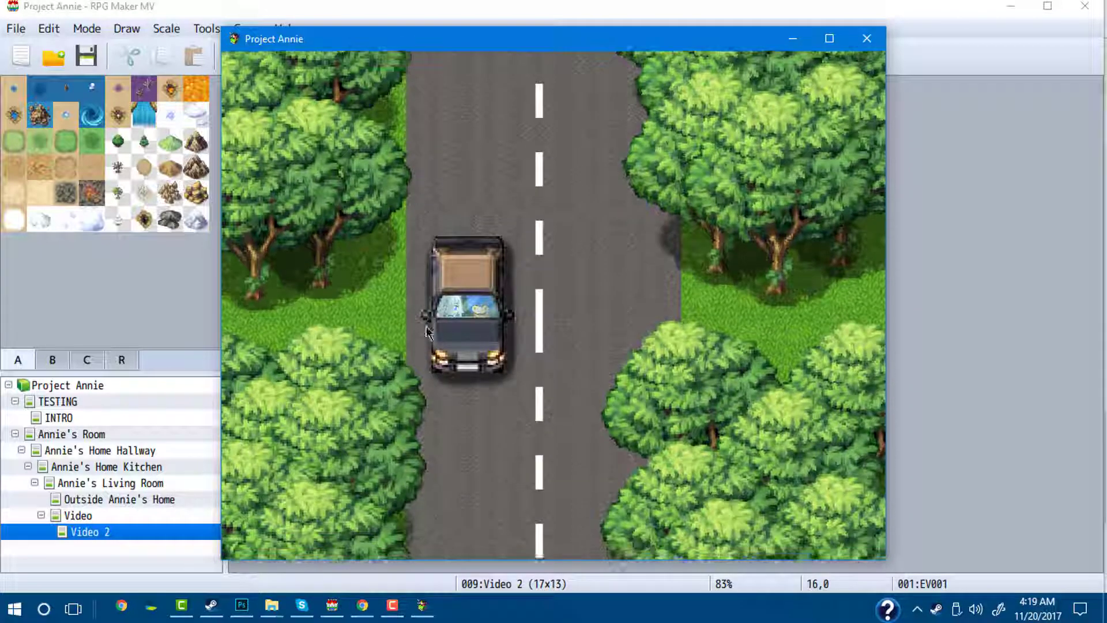
click(873, 45)
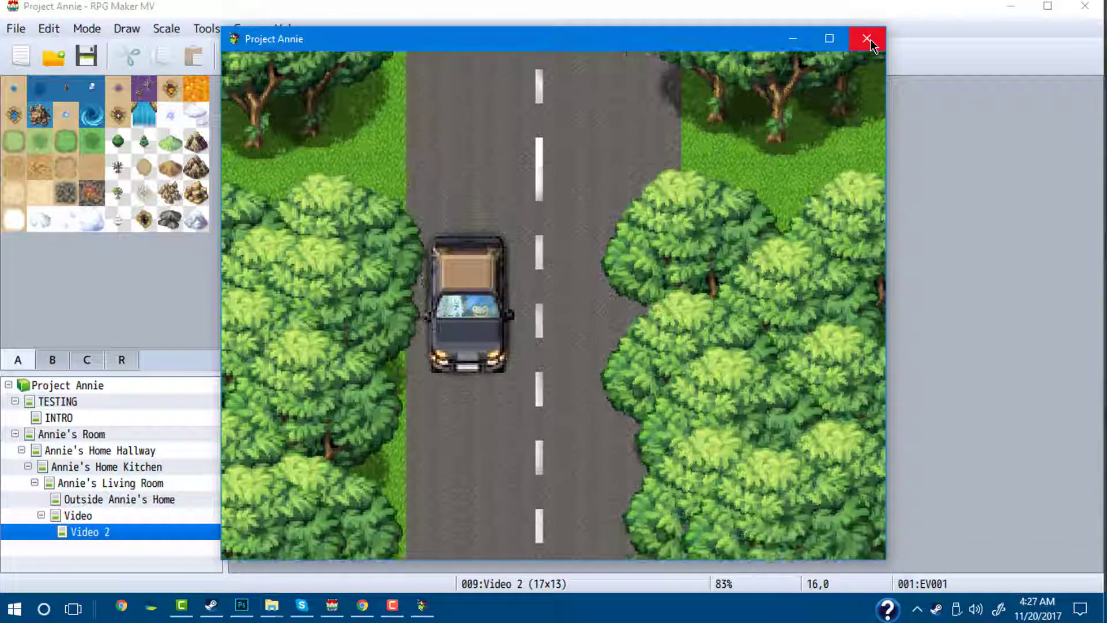
click(868, 39)
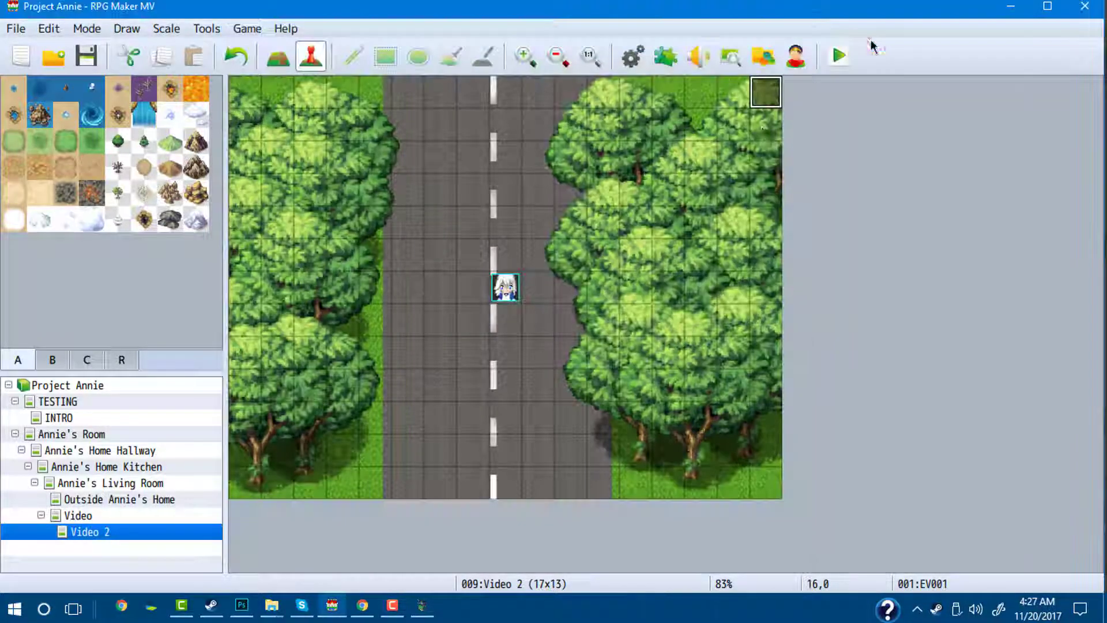
Set the X position of the event's Show Picture command on the Video 2 map to 10
right_click(774, 89)
click(801, 92)
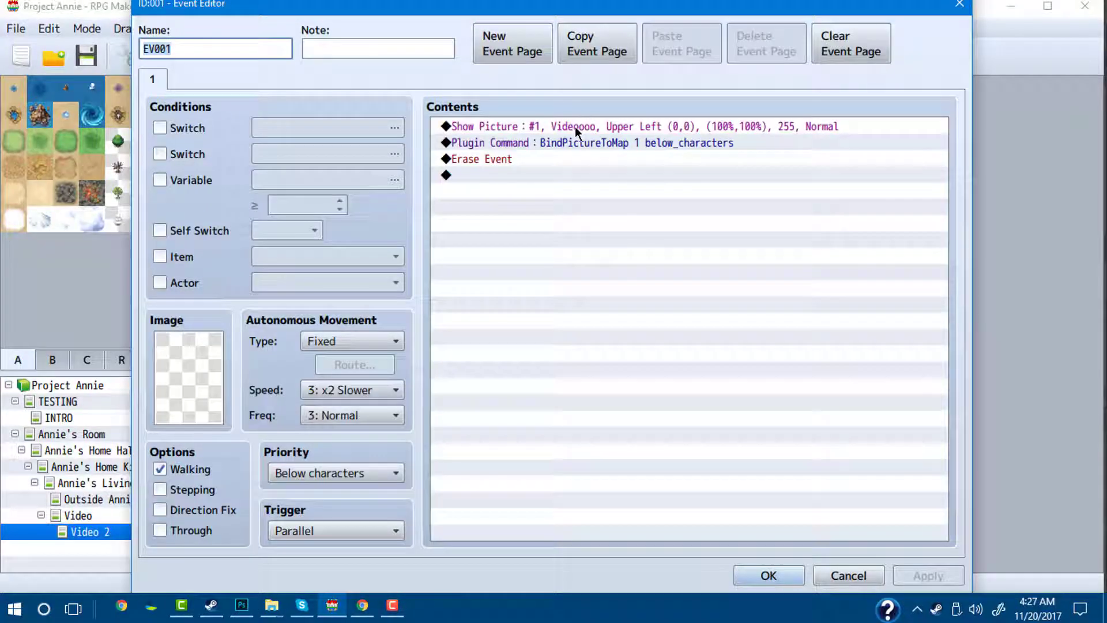
right_click(575, 126)
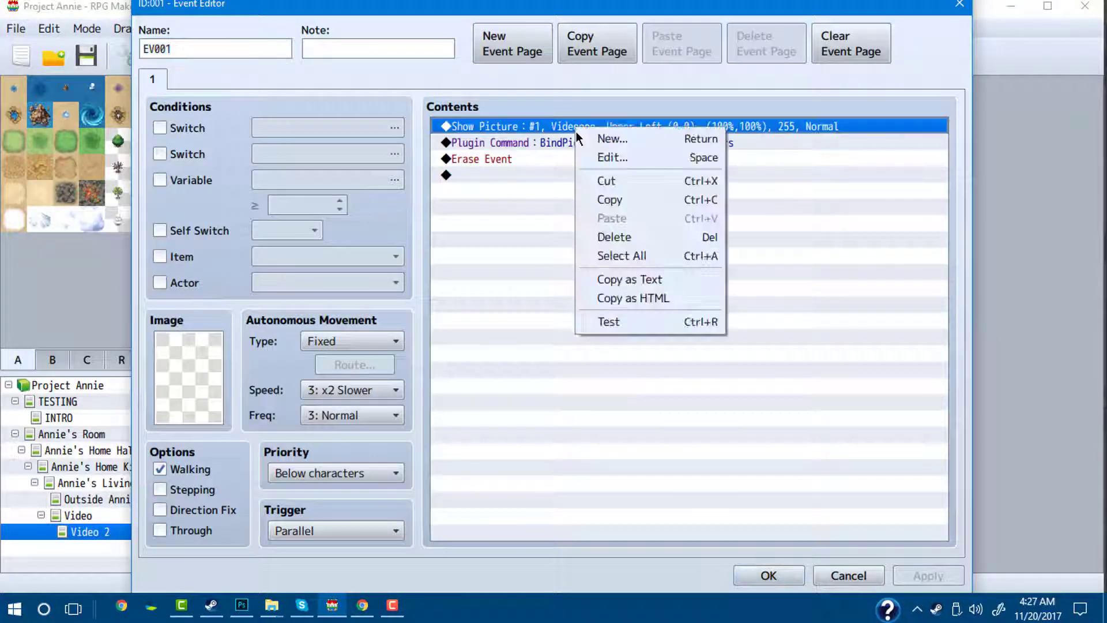
click(611, 155)
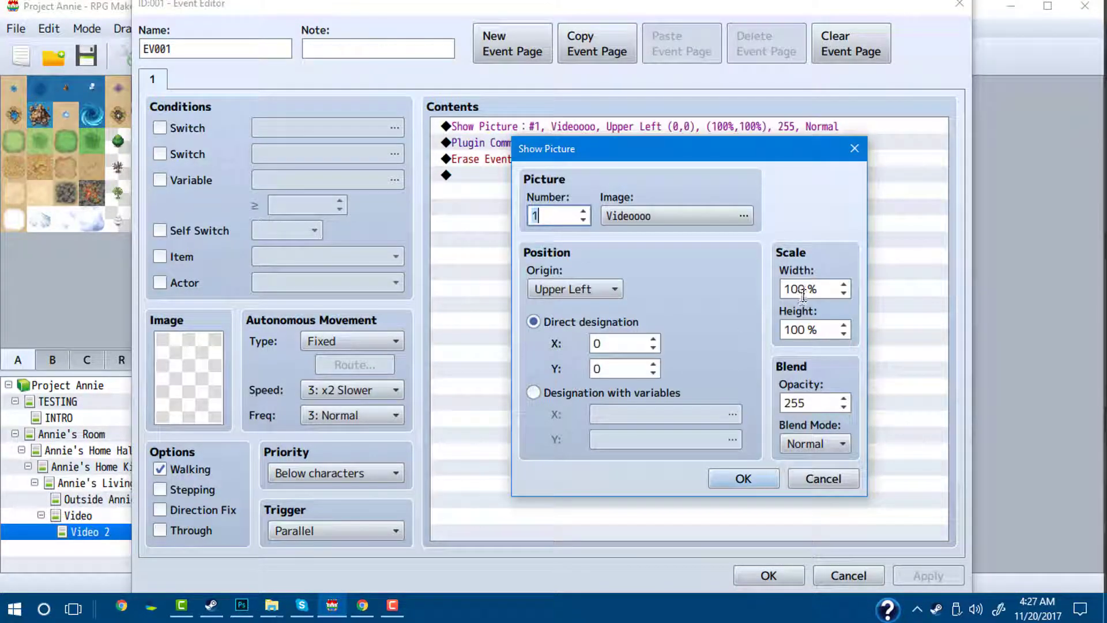
double_click(625, 345)
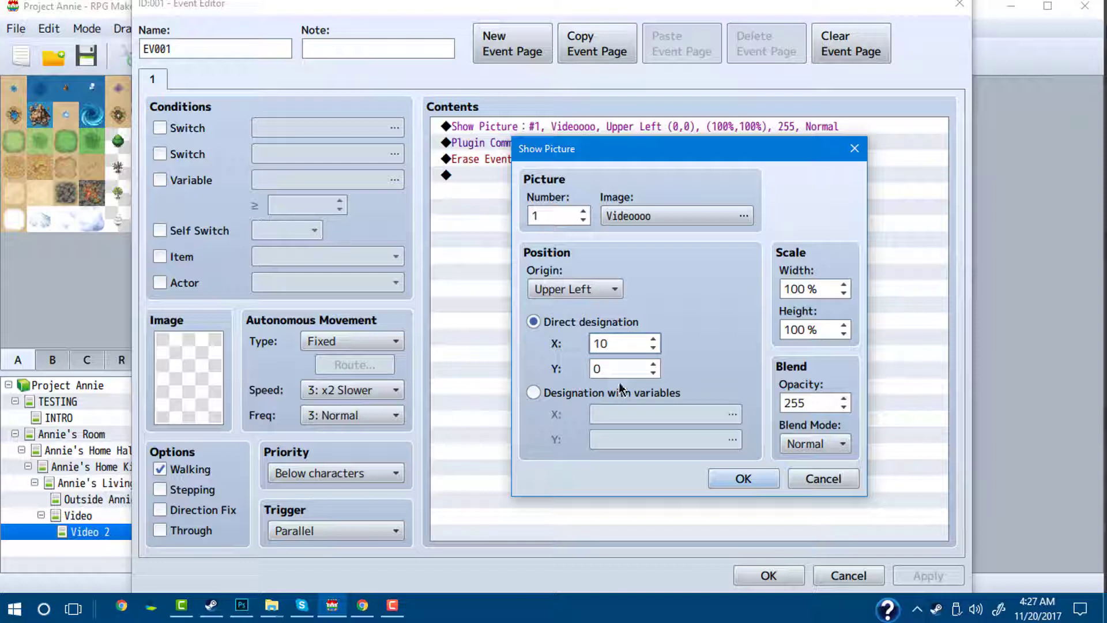
click(744, 478)
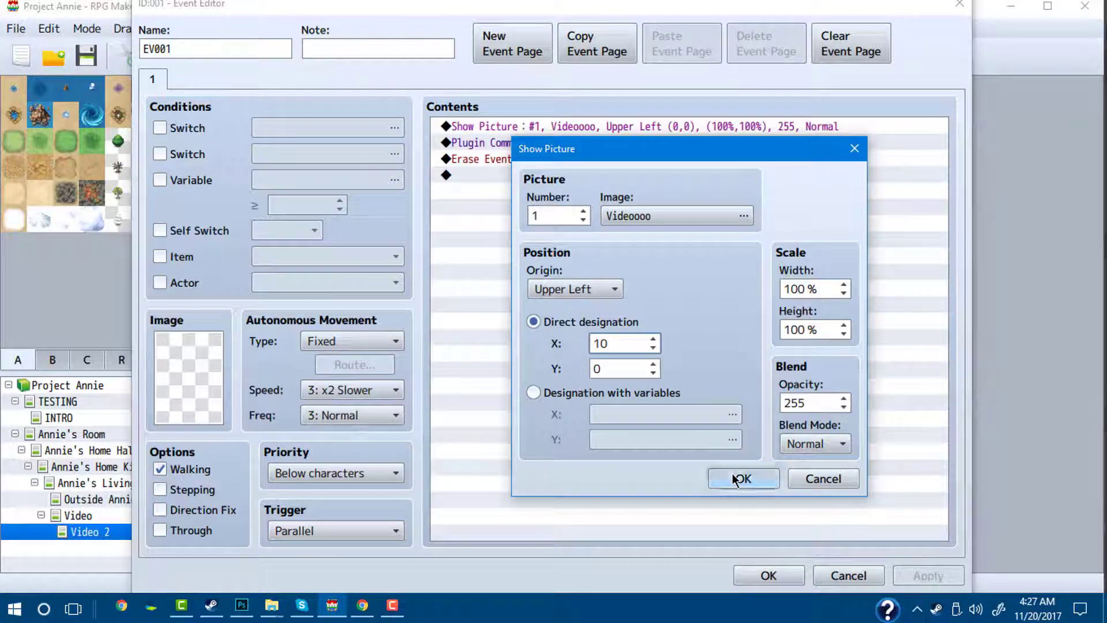
click(770, 574)
Save and playtest the game to check the car picture's shifted position, and close the test
click(841, 56)
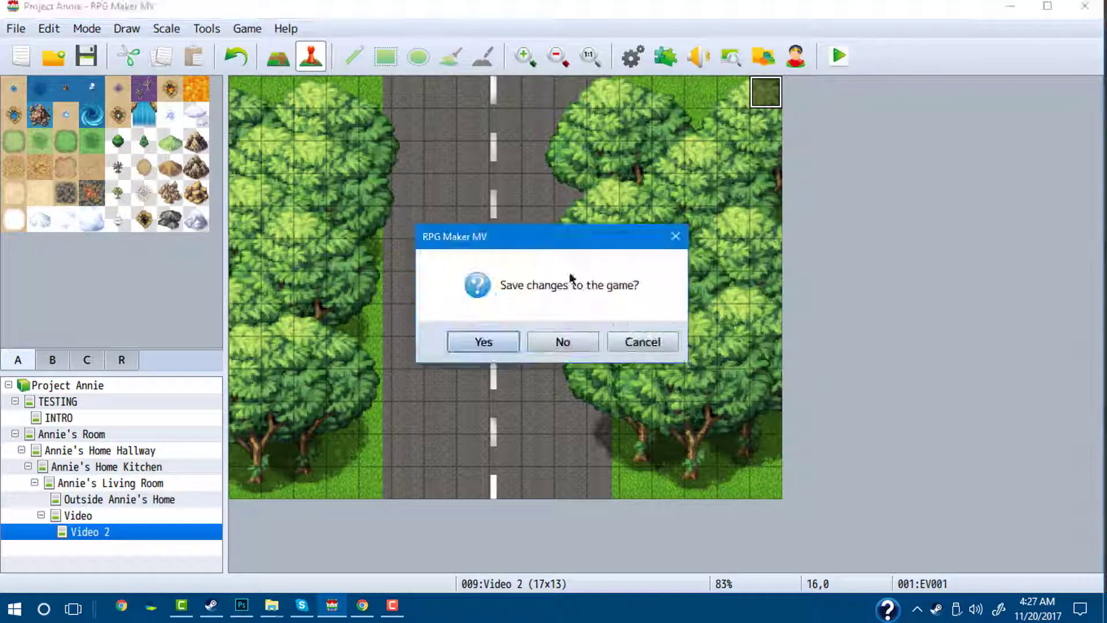
click(484, 340)
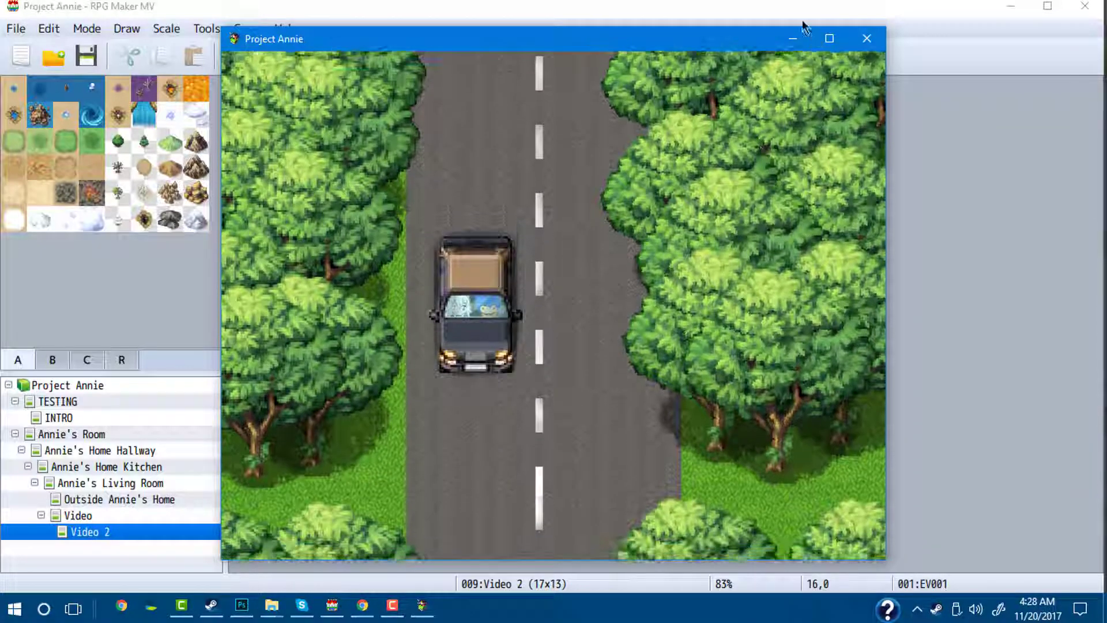
click(869, 41)
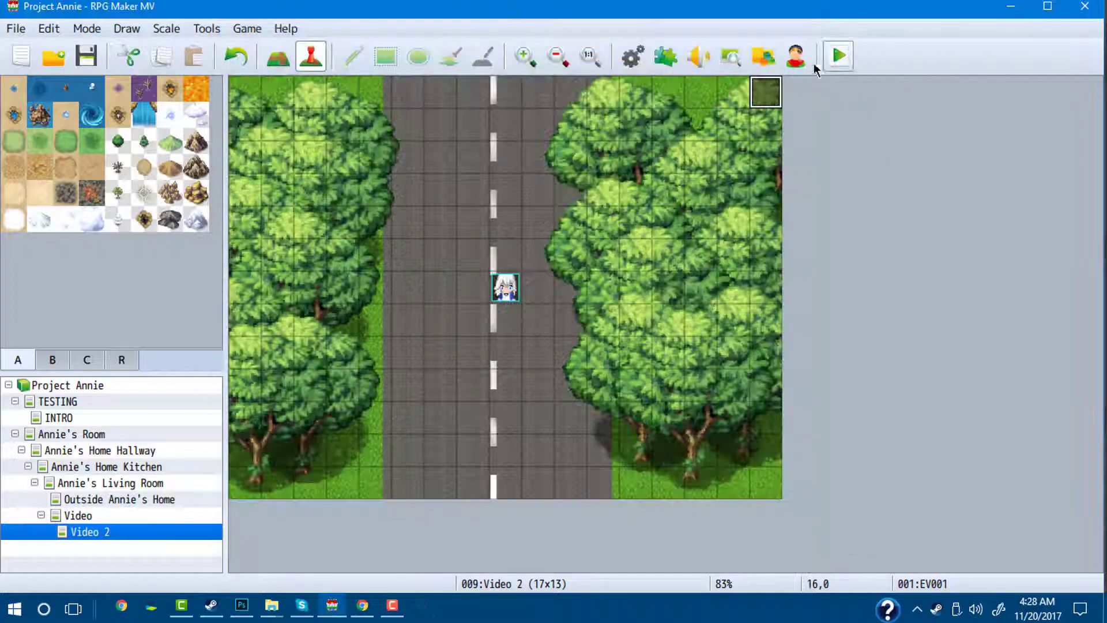
Set the X position of the Videoooo picture in the event's Show Picture command to 13
right_click(778, 95)
click(799, 99)
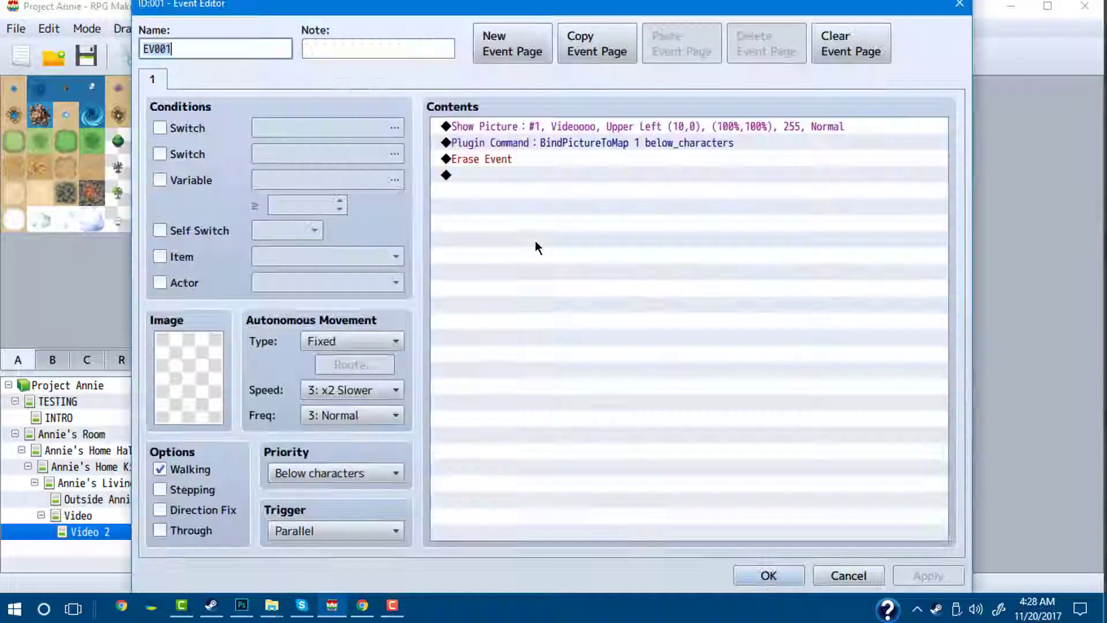
right_click(538, 130)
click(599, 154)
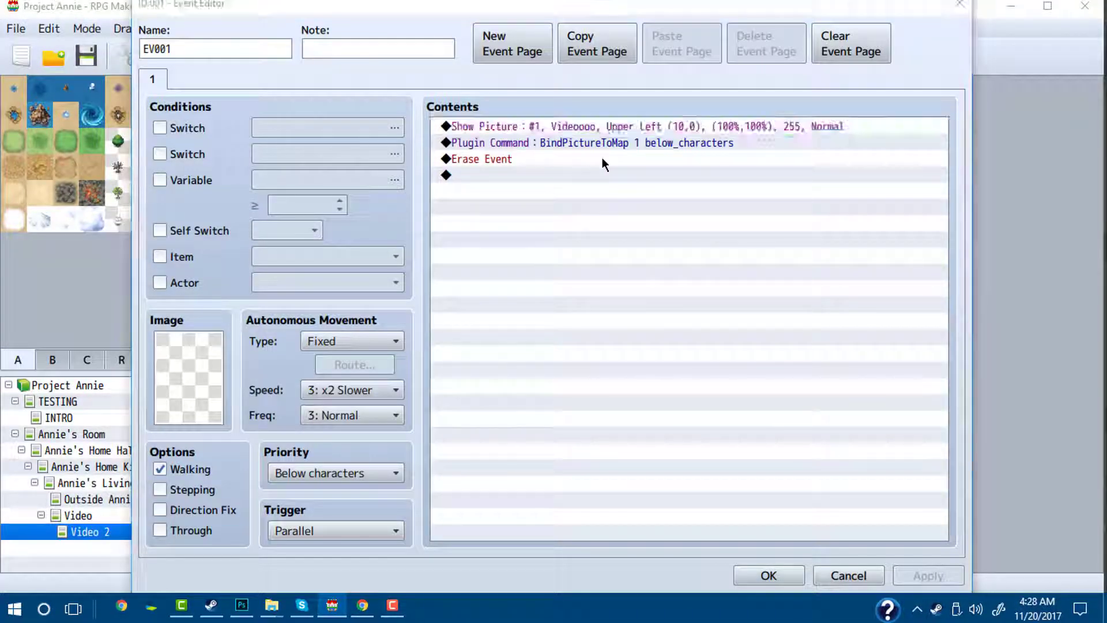
double_click(620, 345)
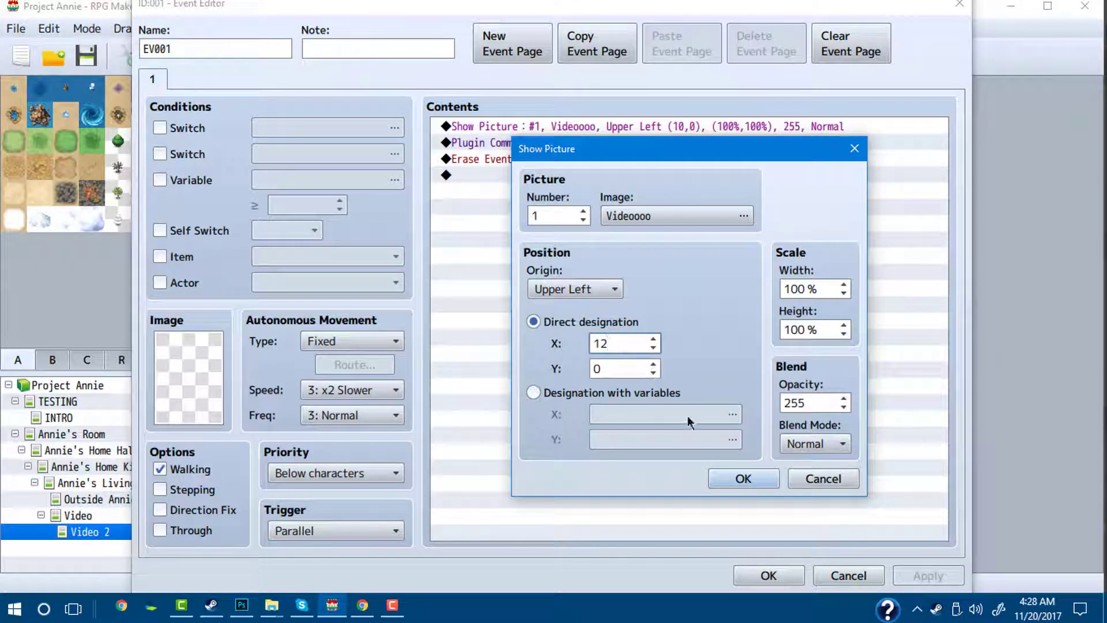
text(12)
key(BackSpace)
text(3)
click(737, 478)
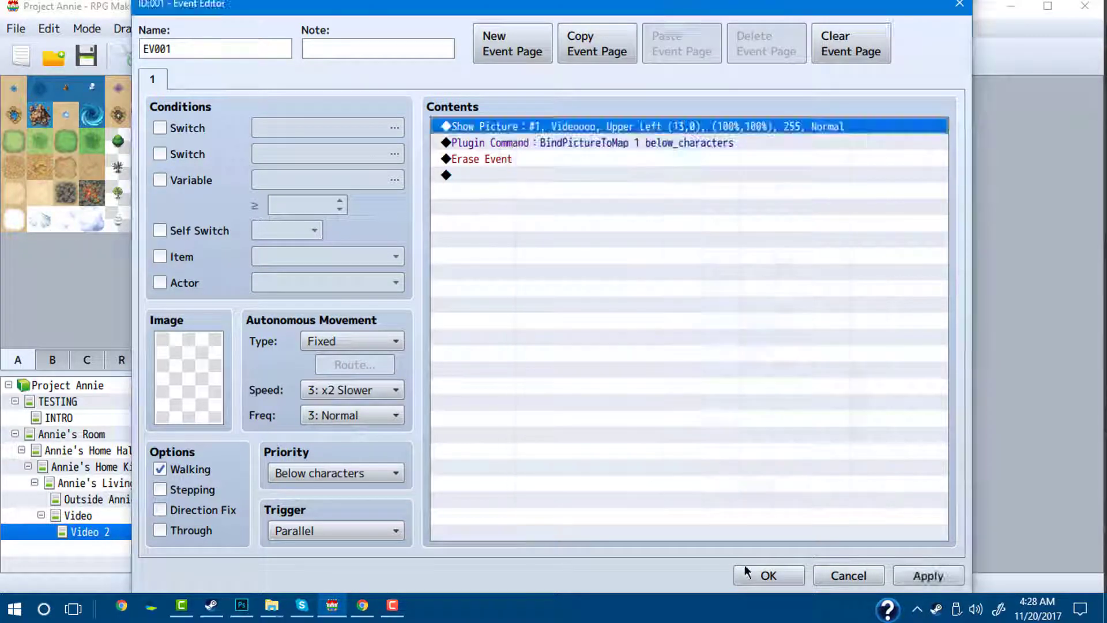
click(769, 576)
Save and playtest the game with the car's adjusted position, and switch to Photoshop
click(849, 56)
click(482, 342)
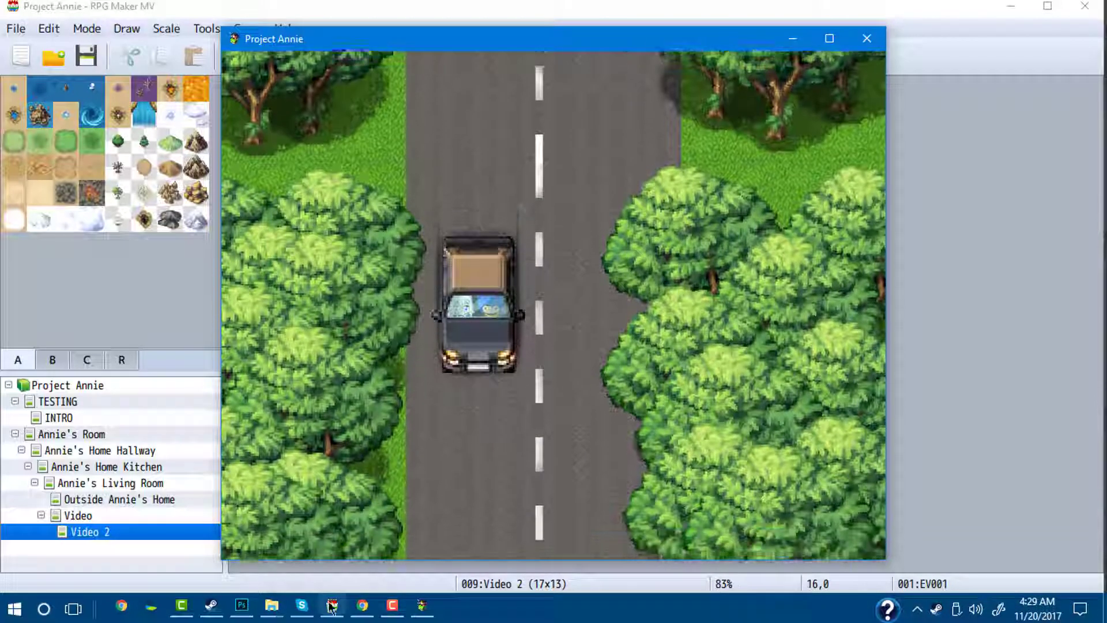
click(242, 606)
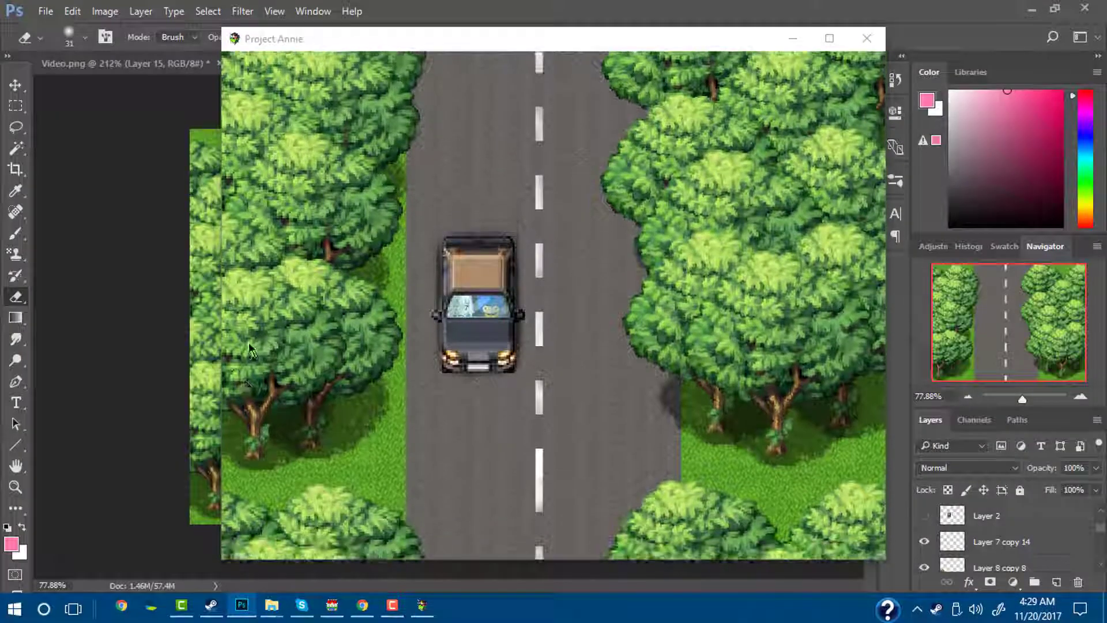
Close the playtest, switch back to RPG Maker MV and move the player's starting position to tile 6,6 on the Video 2 map
click(867, 38)
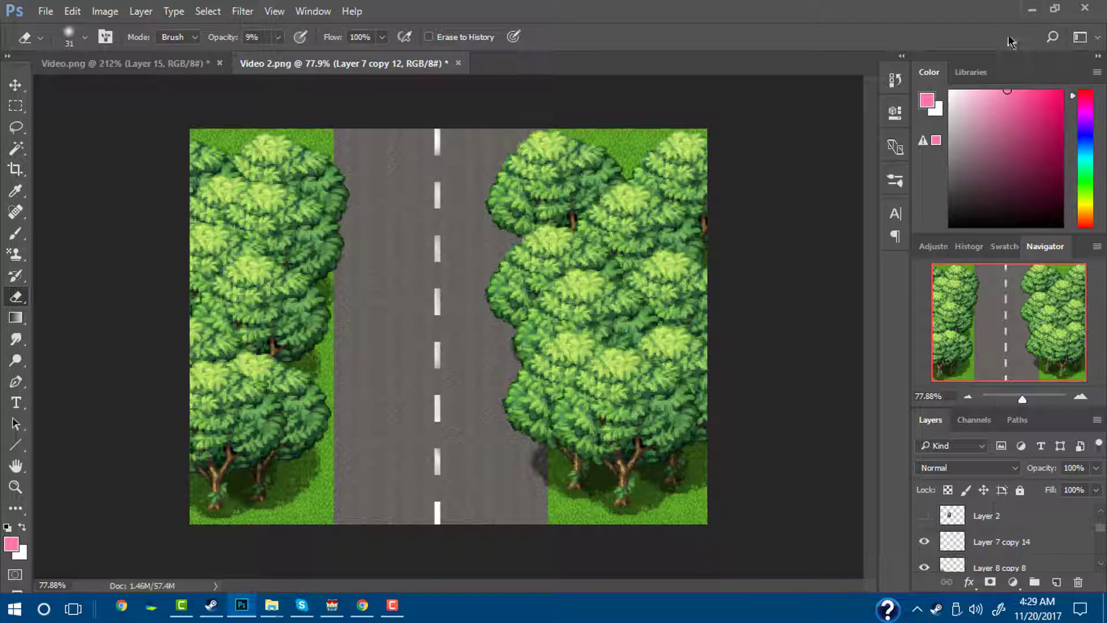
click(1032, 10)
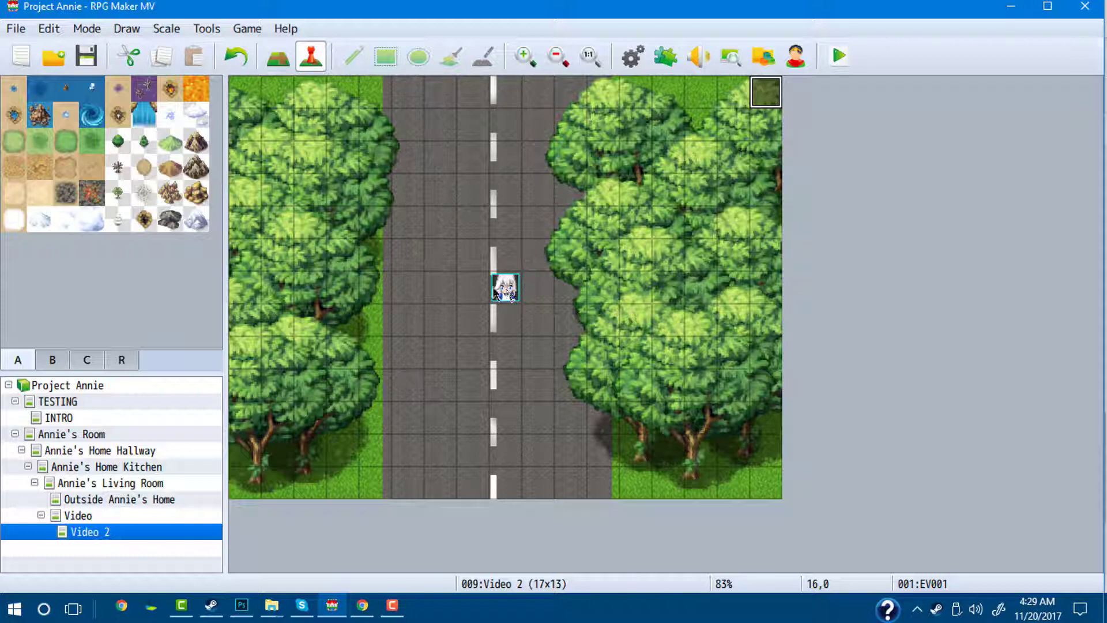
drag(496, 292, 445, 295)
Save and playtest the game with the player's new starting position, and close the test
click(840, 56)
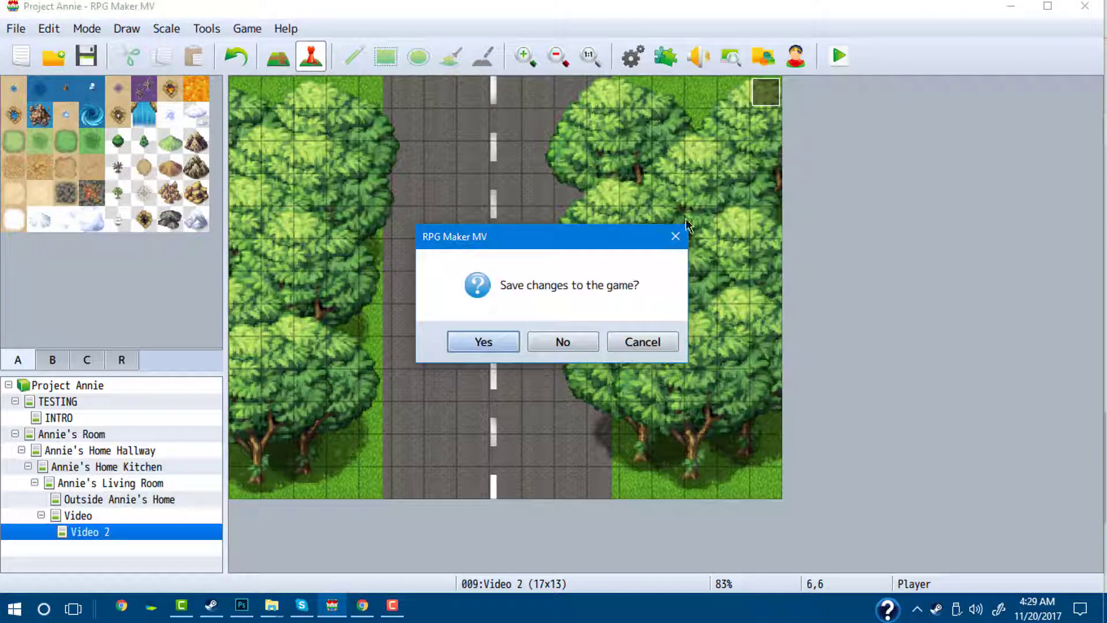
click(486, 338)
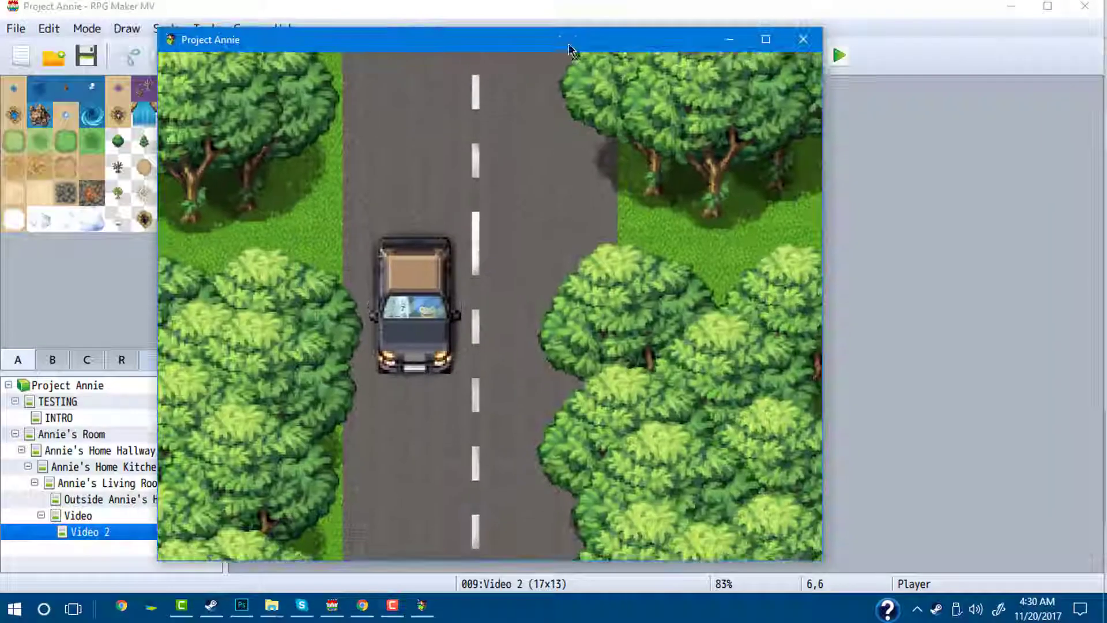
click(801, 41)
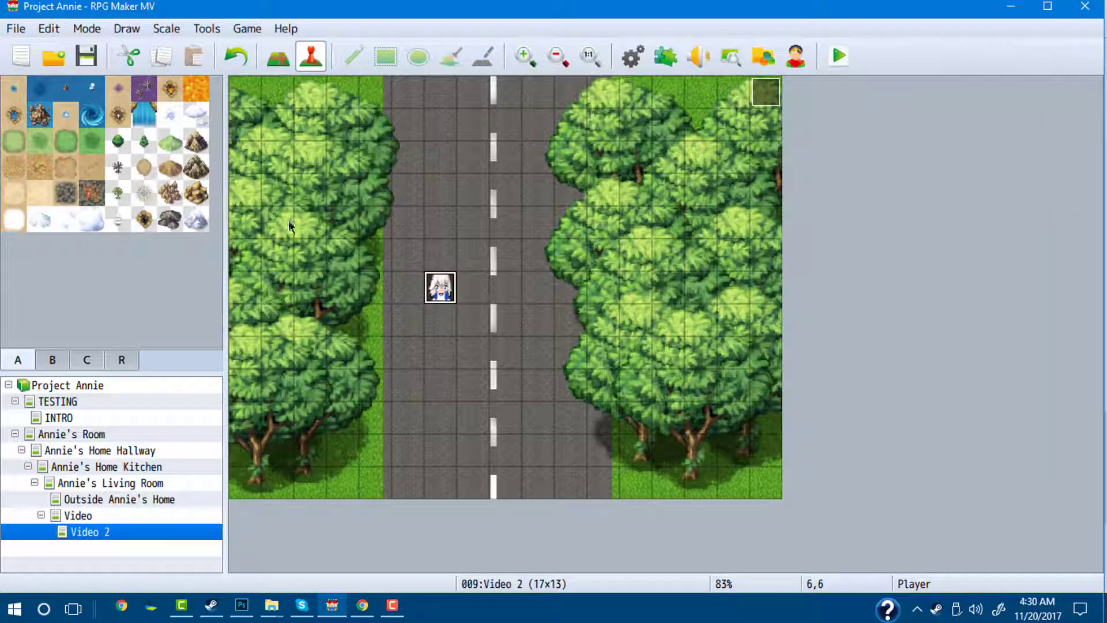
right_click(479, 287)
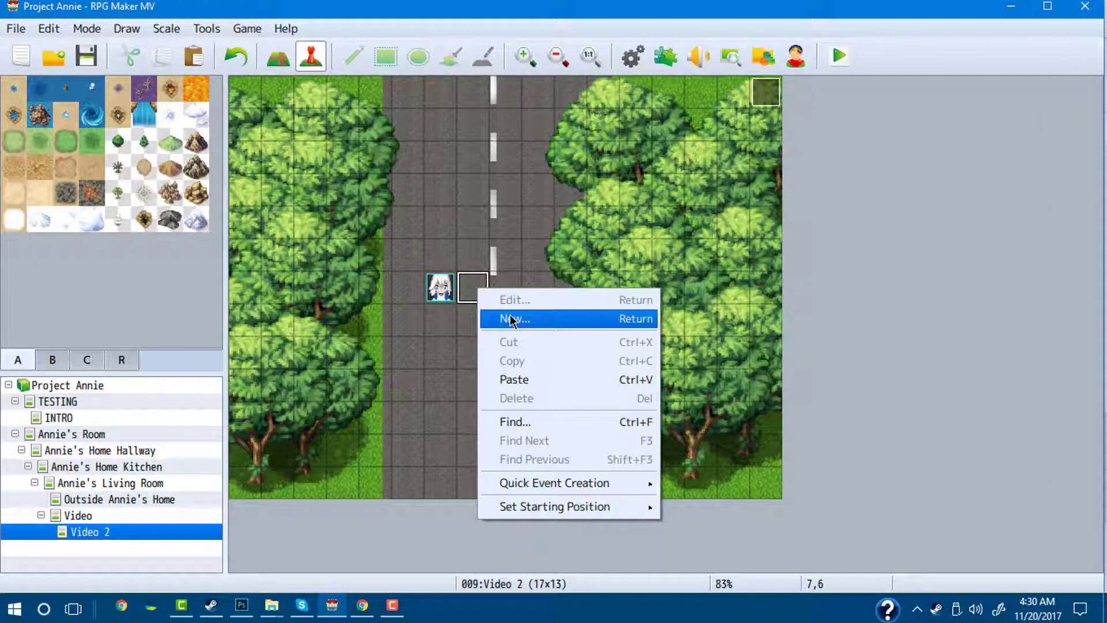
click(439, 291)
right_click(438, 290)
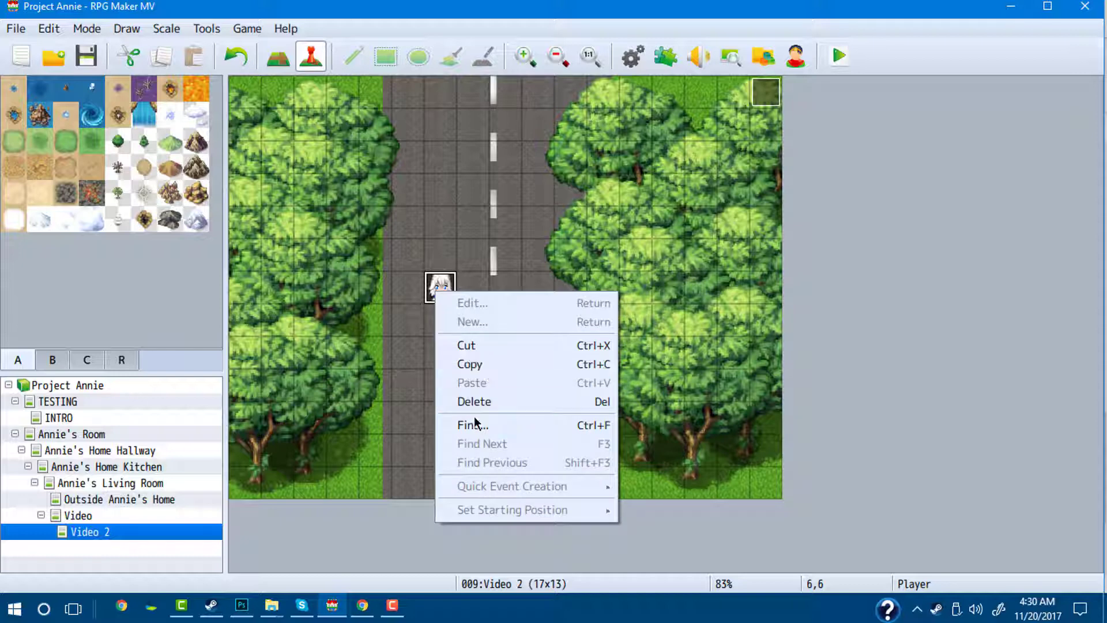
click(643, 84)
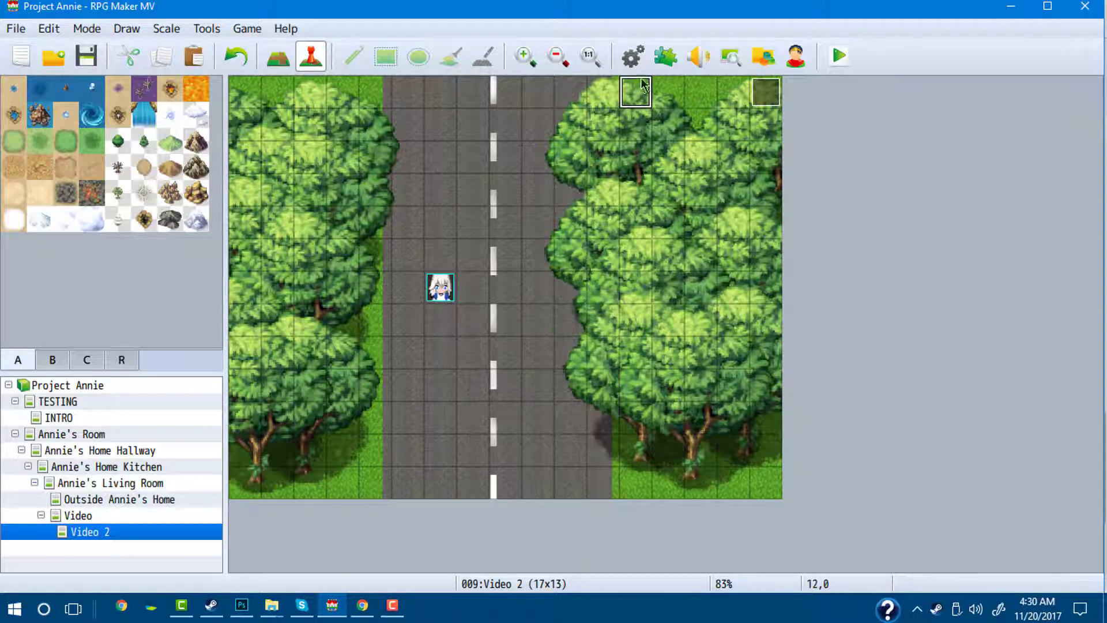
click(443, 287)
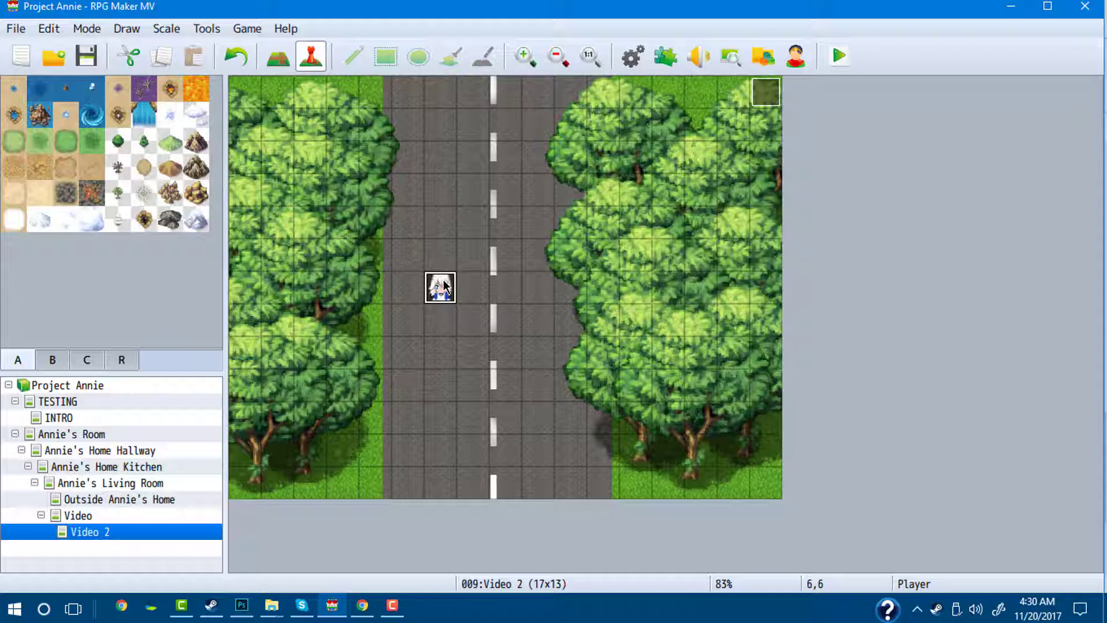
click(453, 262)
Create a new event on tile 7,6 beside the player and set its trigger to Autorun
right_click(474, 295)
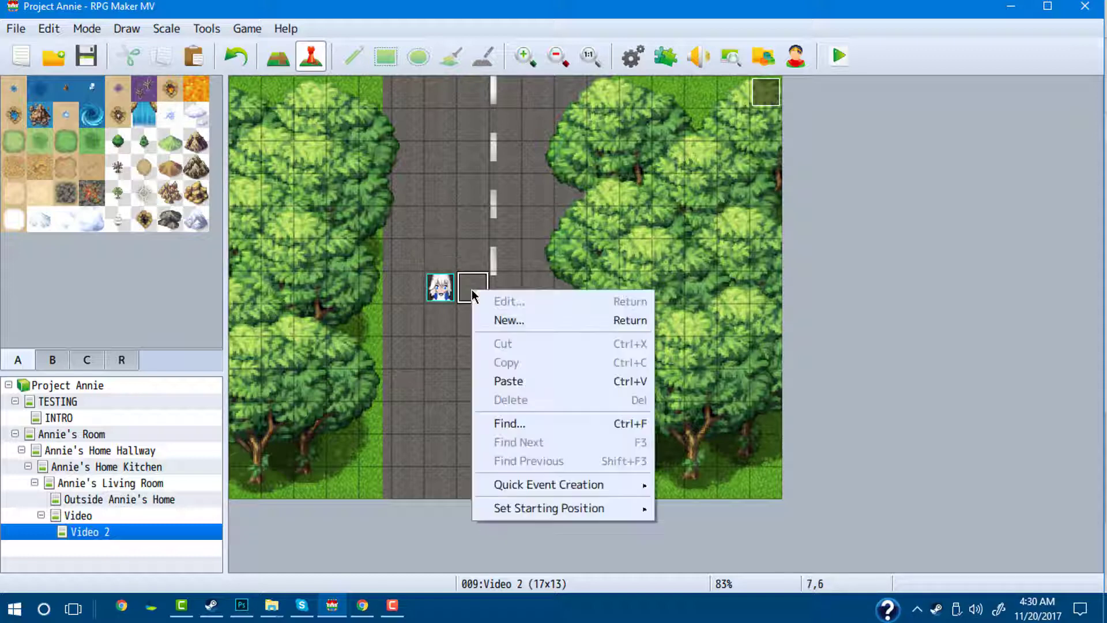
click(526, 325)
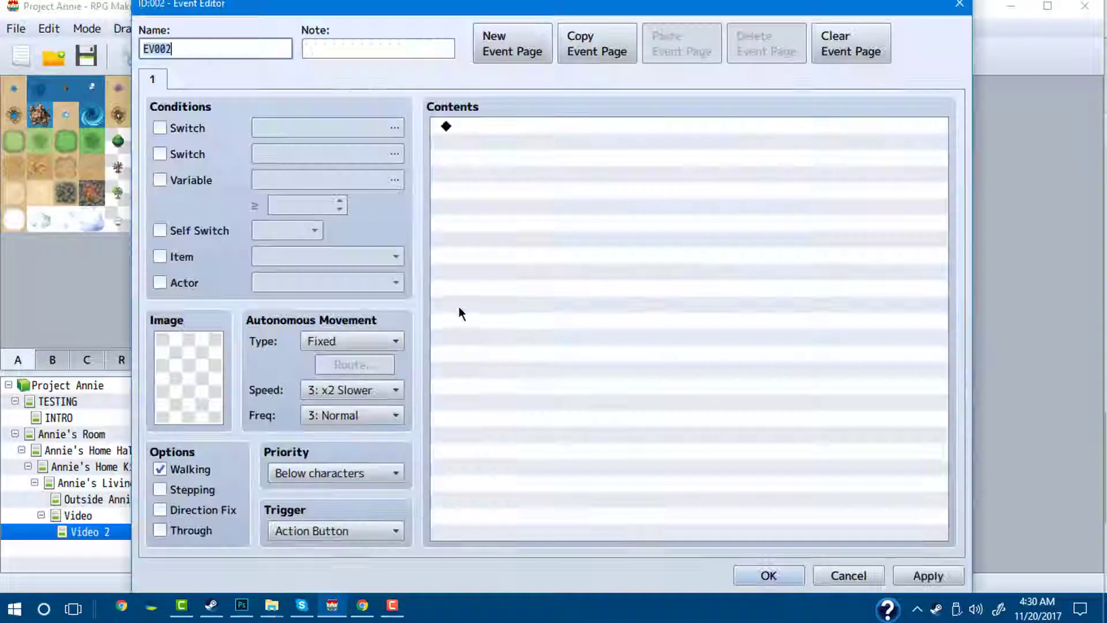
click(305, 531)
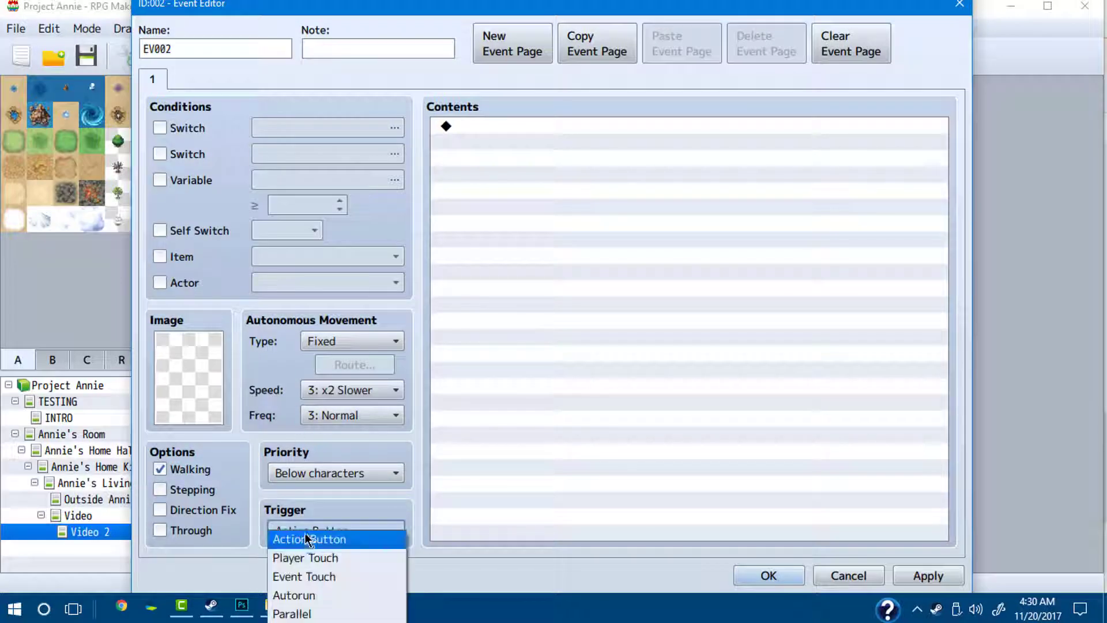
click(307, 595)
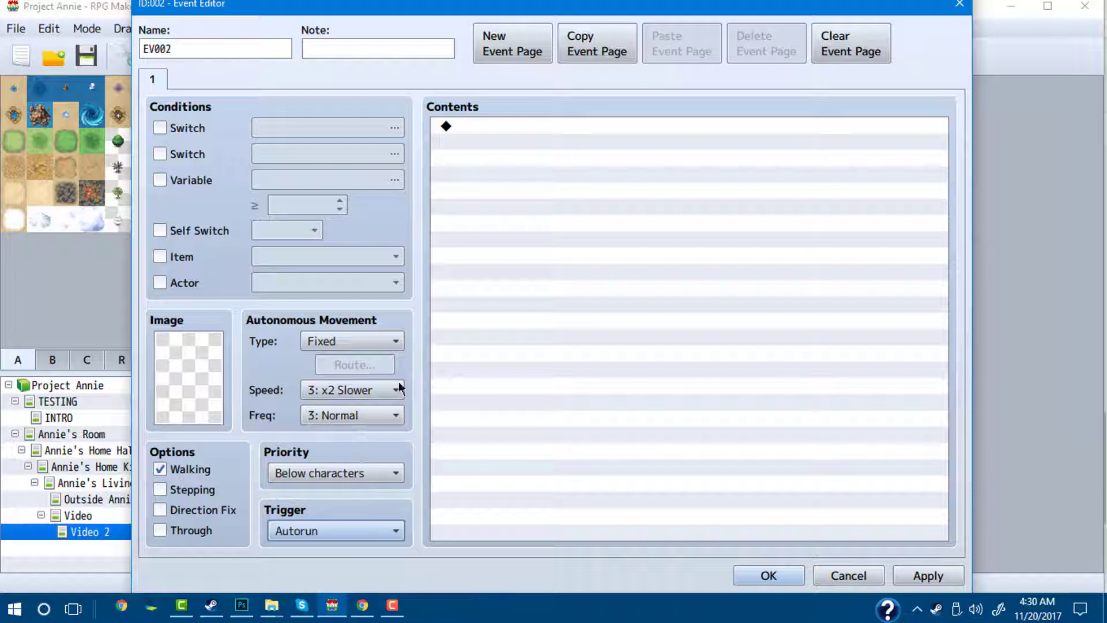
Add a Show Balloon Icon command to the event for the Player with the Zzz balloon and Wait for Completion enabled
click(464, 130)
double_click(470, 126)
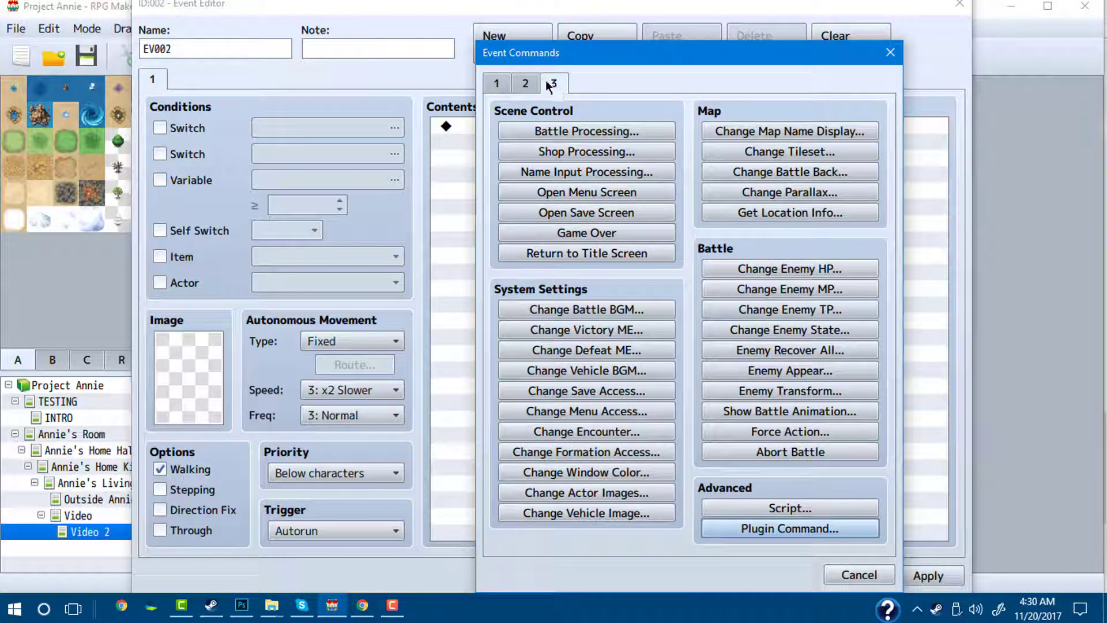
click(526, 87)
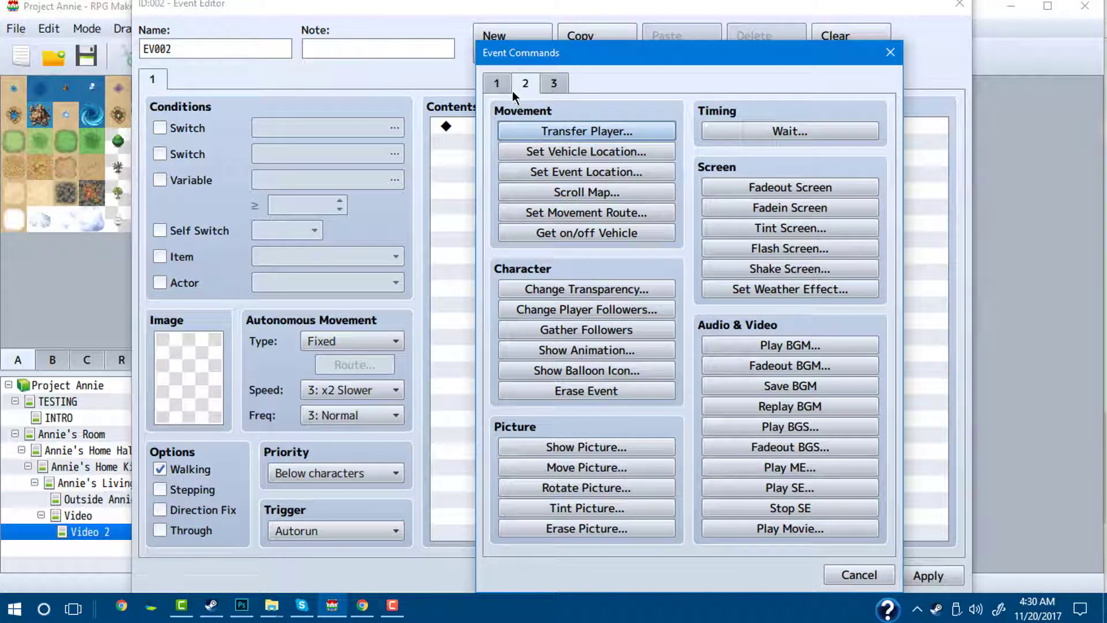
click(582, 370)
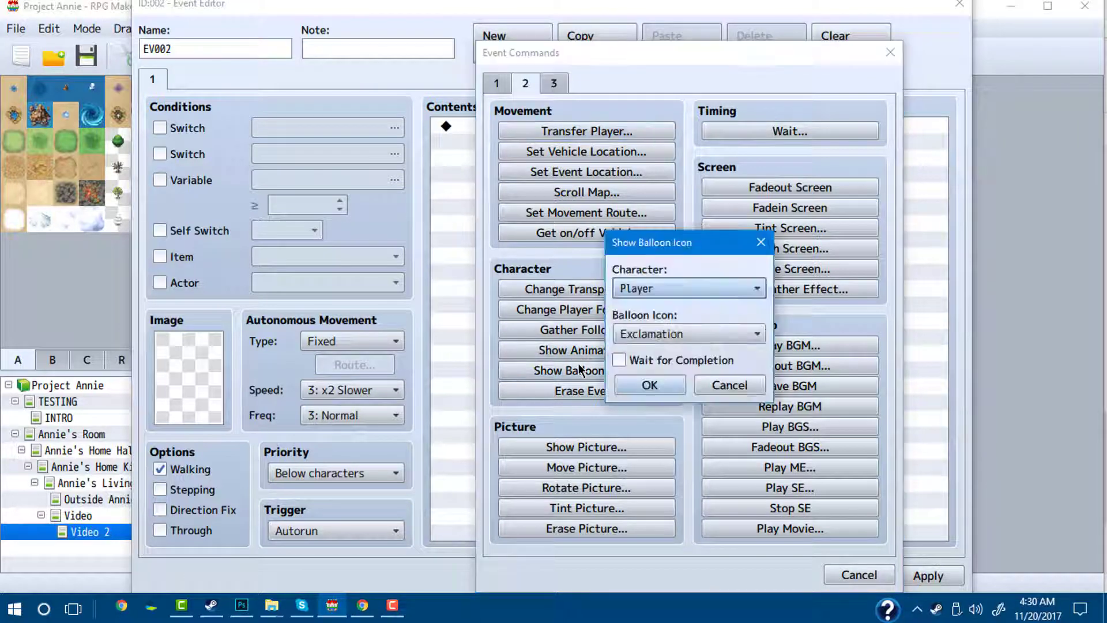
click(660, 327)
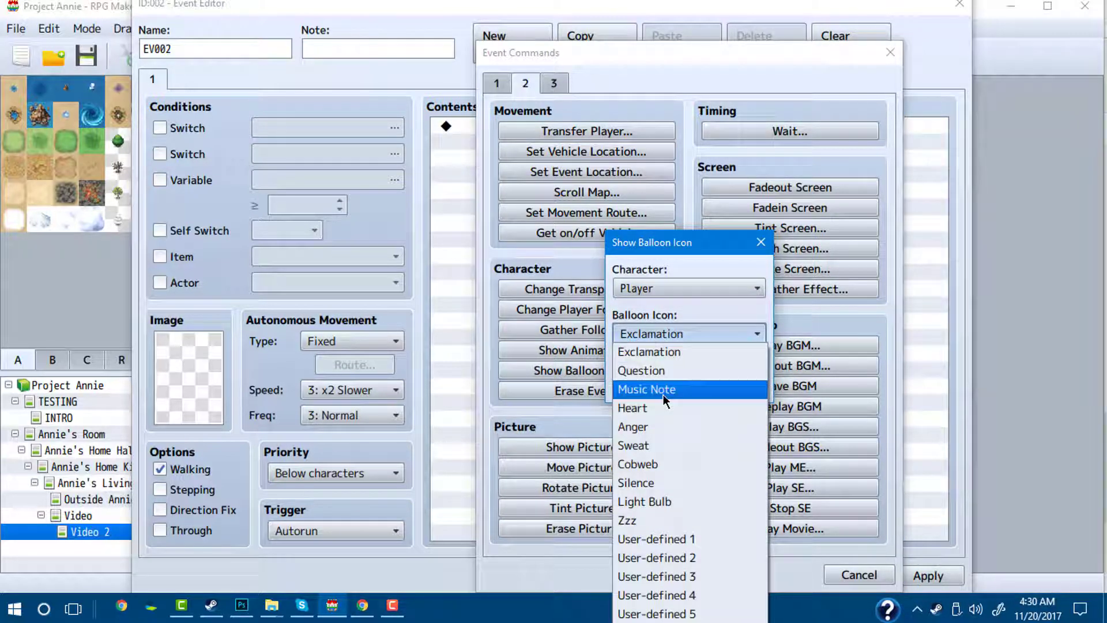
click(652, 522)
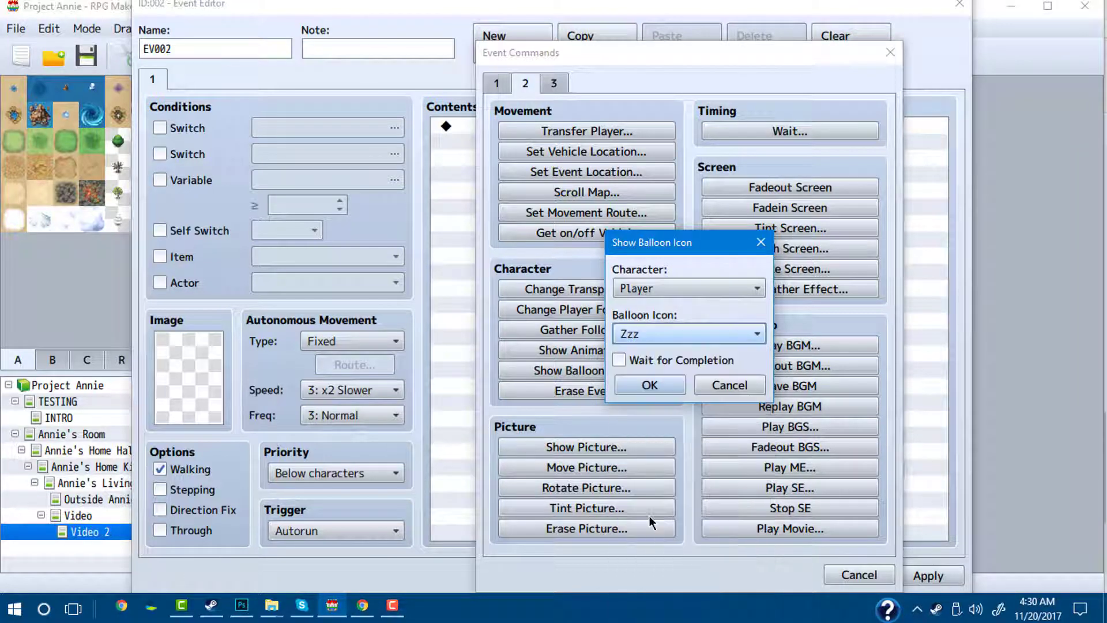
click(628, 365)
click(636, 380)
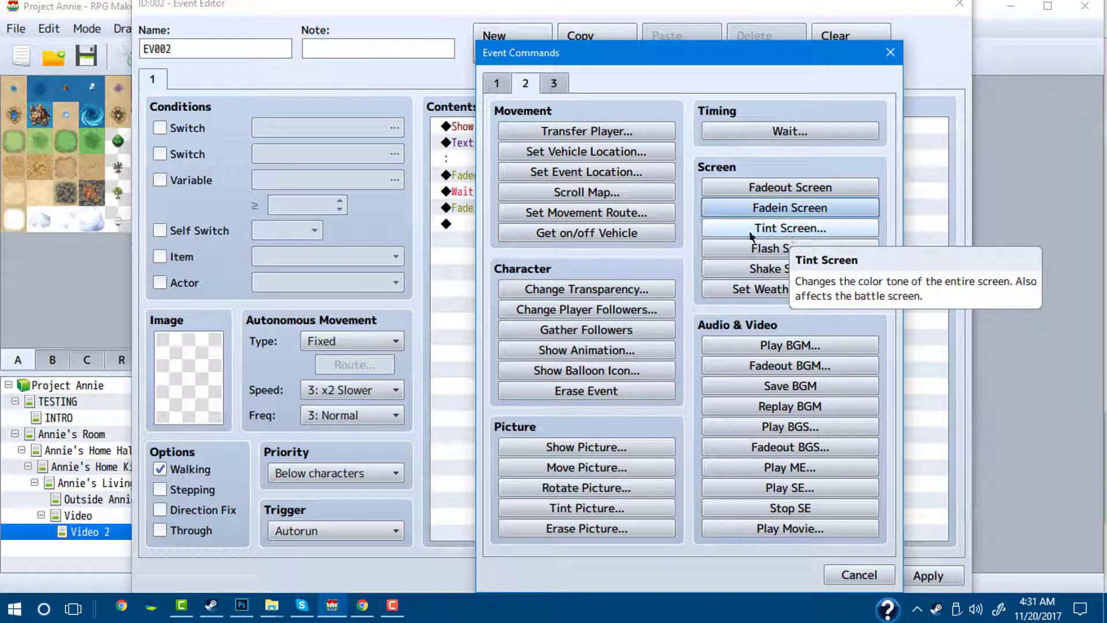
Add a Tint Screen command with the Night preset over 60 frames to the event and save the event
click(791, 233)
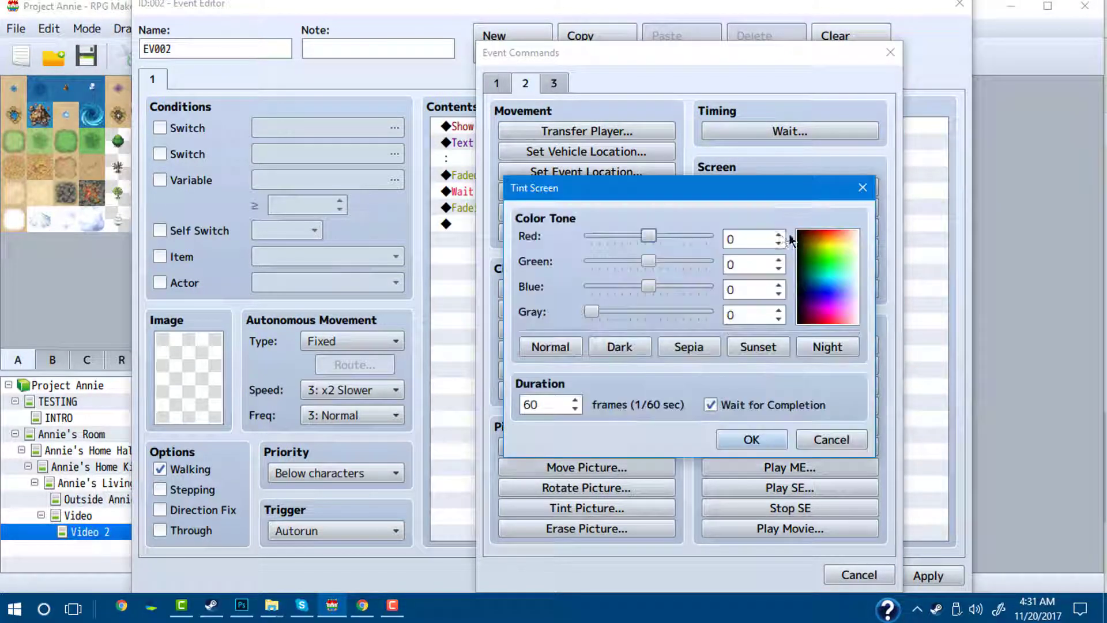
click(829, 436)
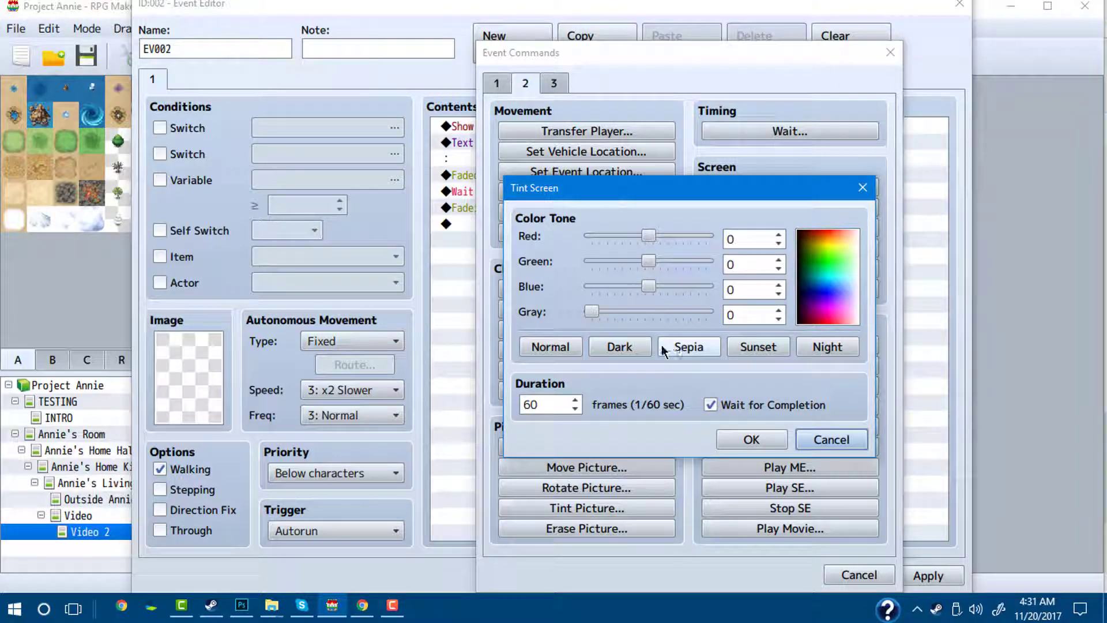
click(645, 353)
click(807, 348)
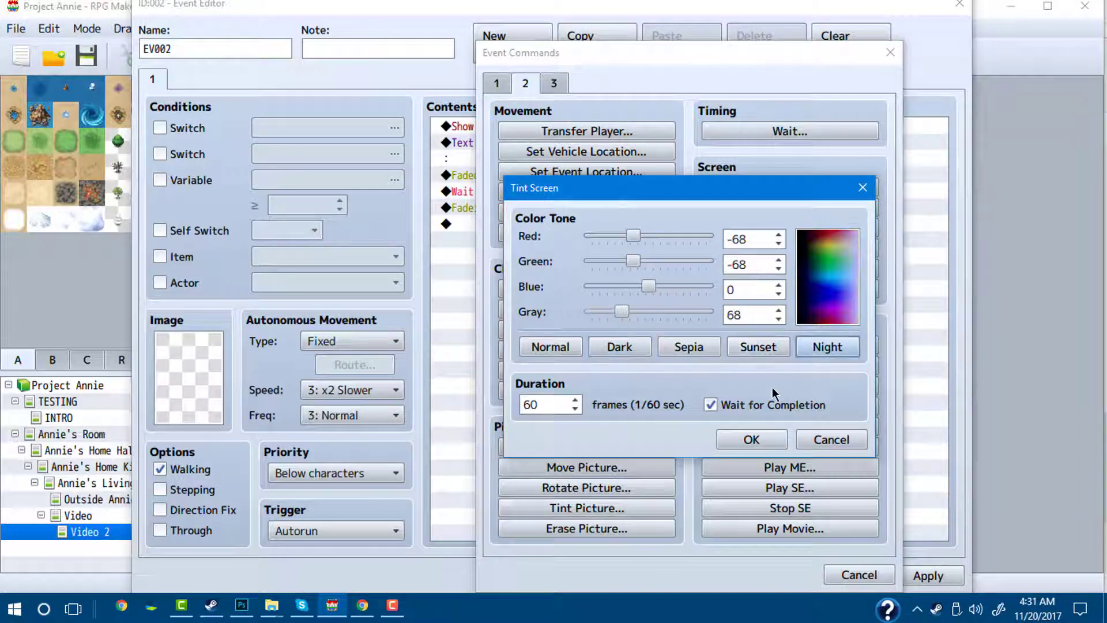
click(750, 440)
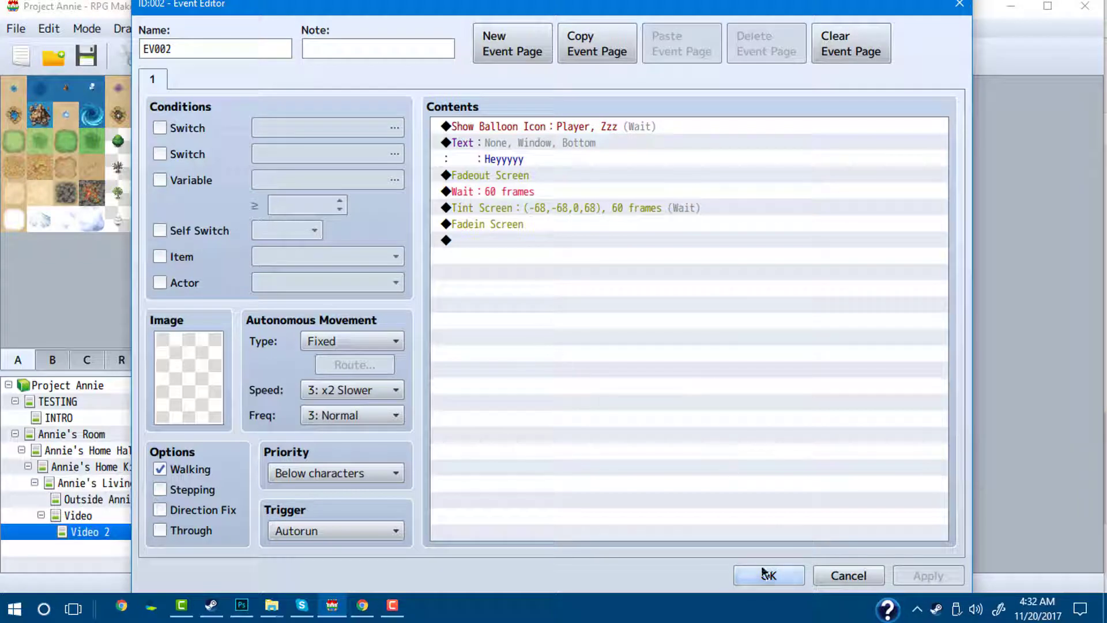
click(767, 574)
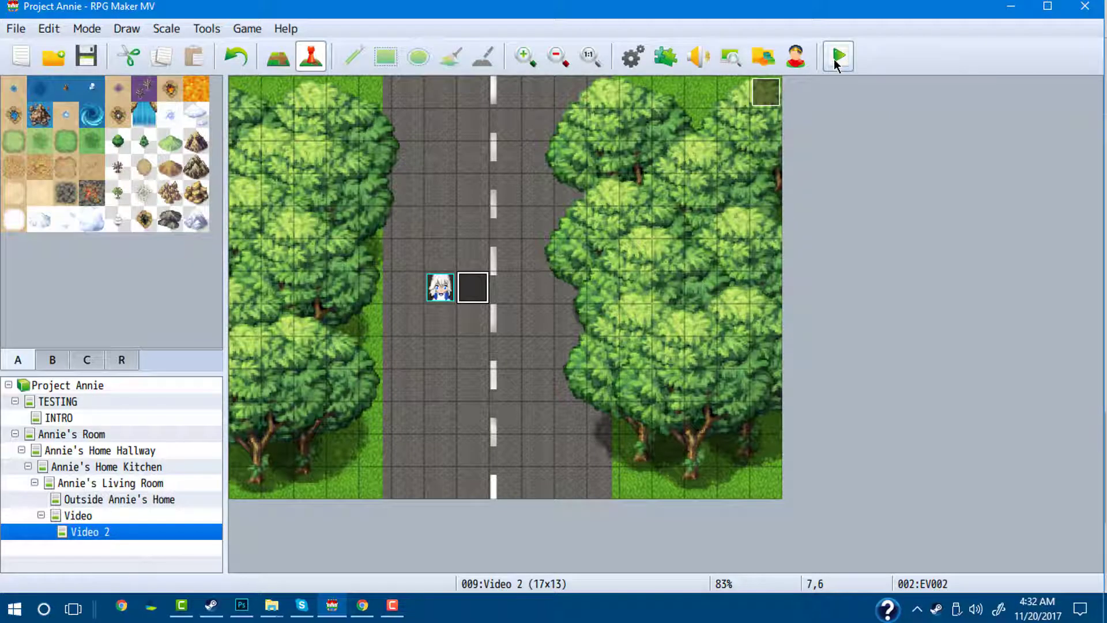
Save and playtest the game to check the Autorun event's balloon, message and tint, and close the test
click(838, 58)
click(479, 341)
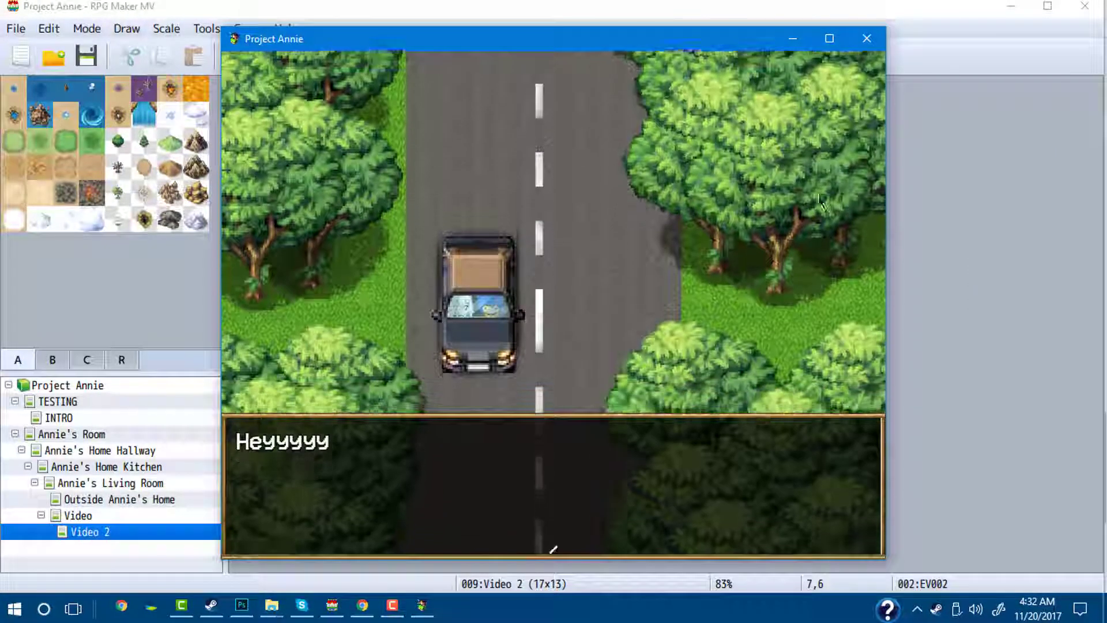
click(867, 38)
Move the player's start and the Autorun event down one tile, save and playtest the scene, and close the test
drag(449, 289, 482, 318)
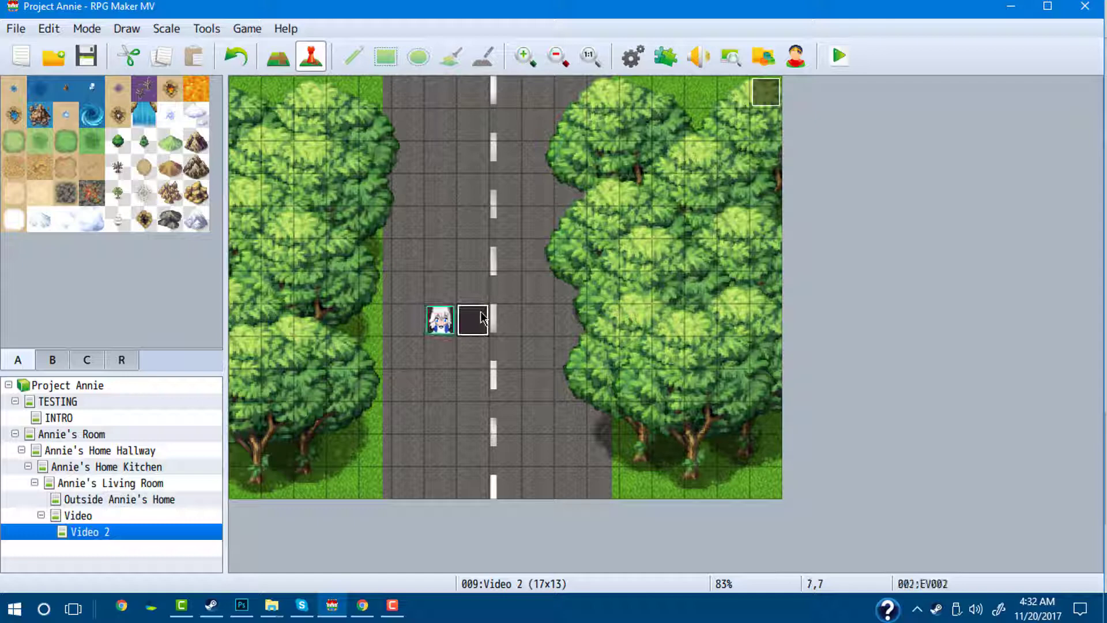
click(838, 56)
click(474, 345)
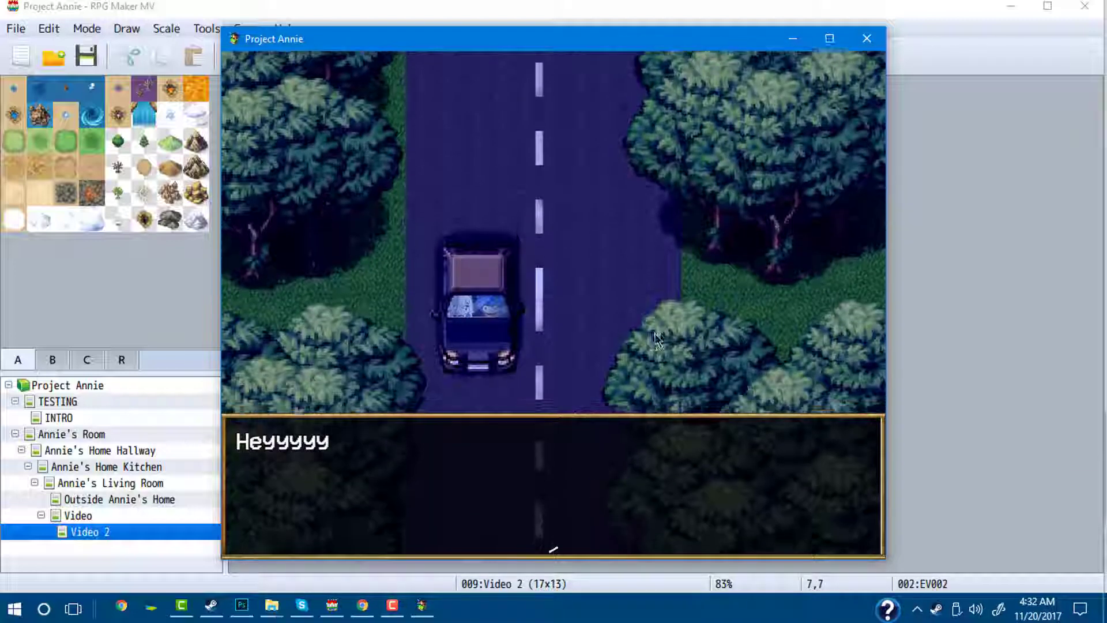
click(867, 38)
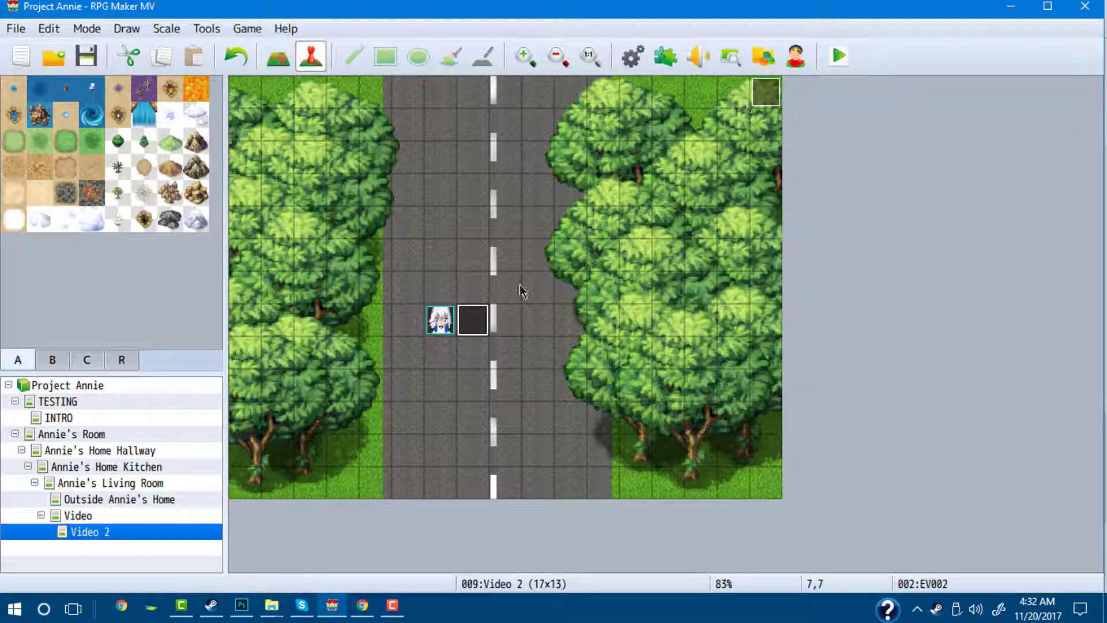
Add a Set Weather Effect command with the Rain type and a higher power over 60 frames to the Autorun event on tile 7,7
right_click(474, 321)
click(503, 324)
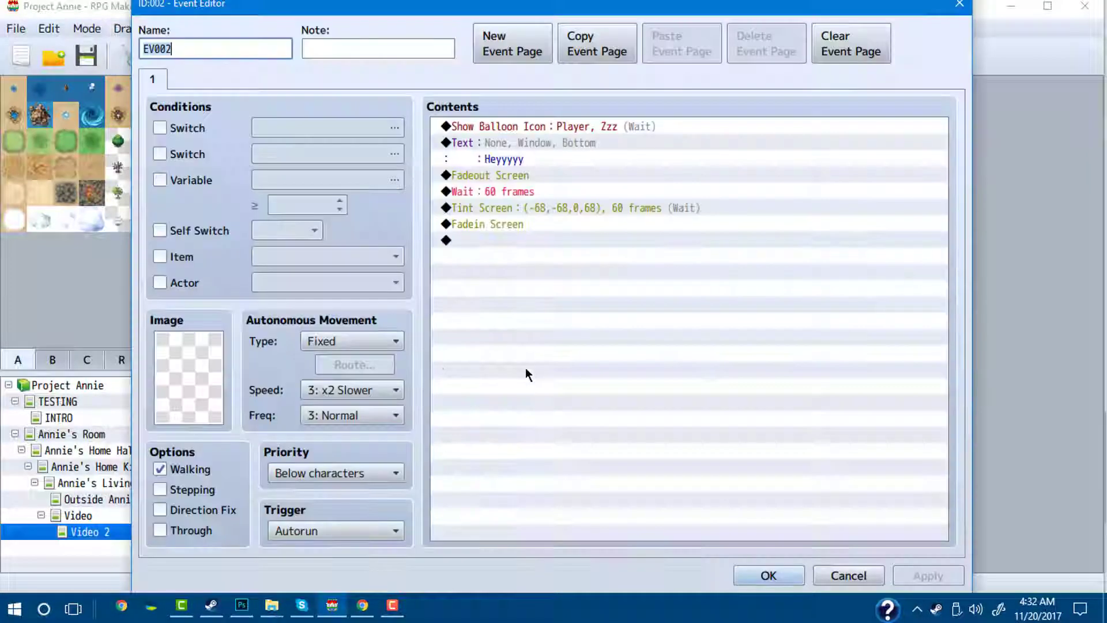
click(493, 229)
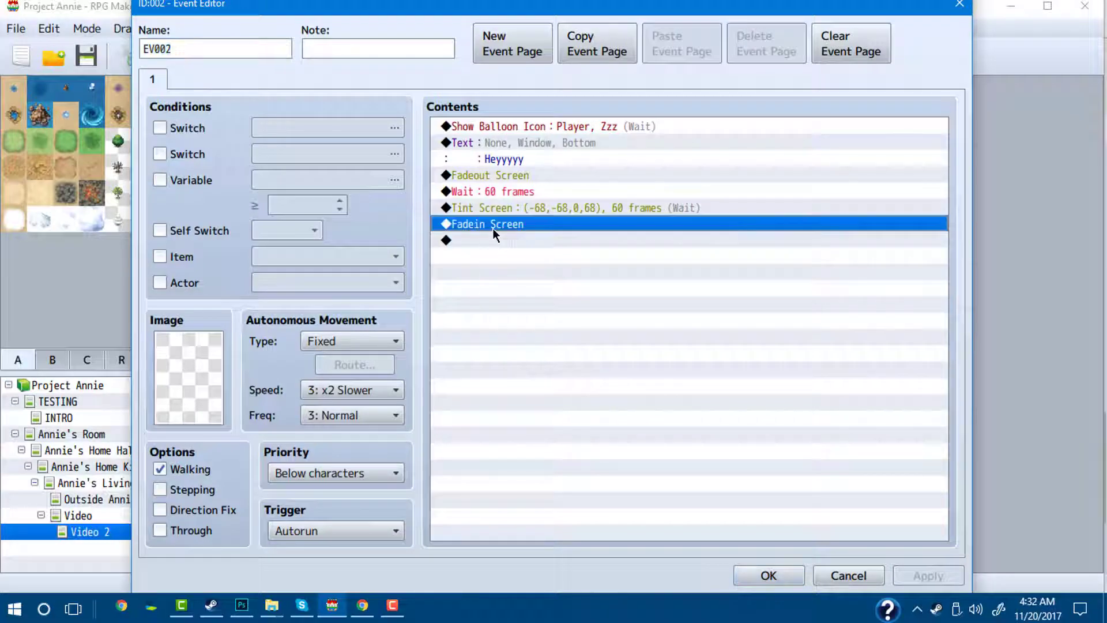
click(491, 208)
click(501, 225)
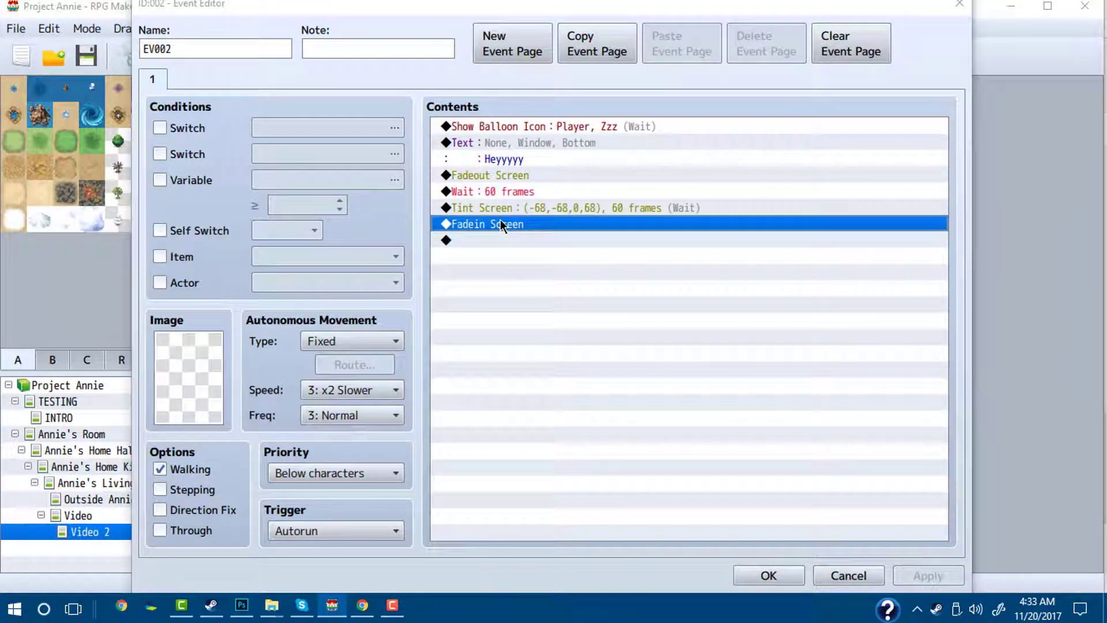
double_click(504, 225)
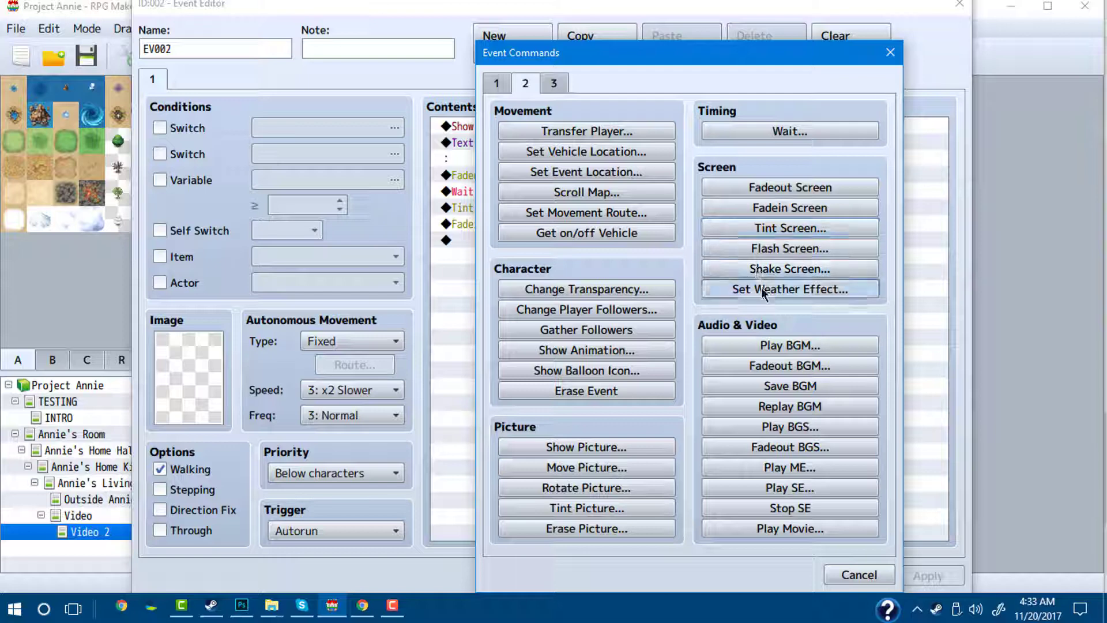
click(790, 289)
click(645, 278)
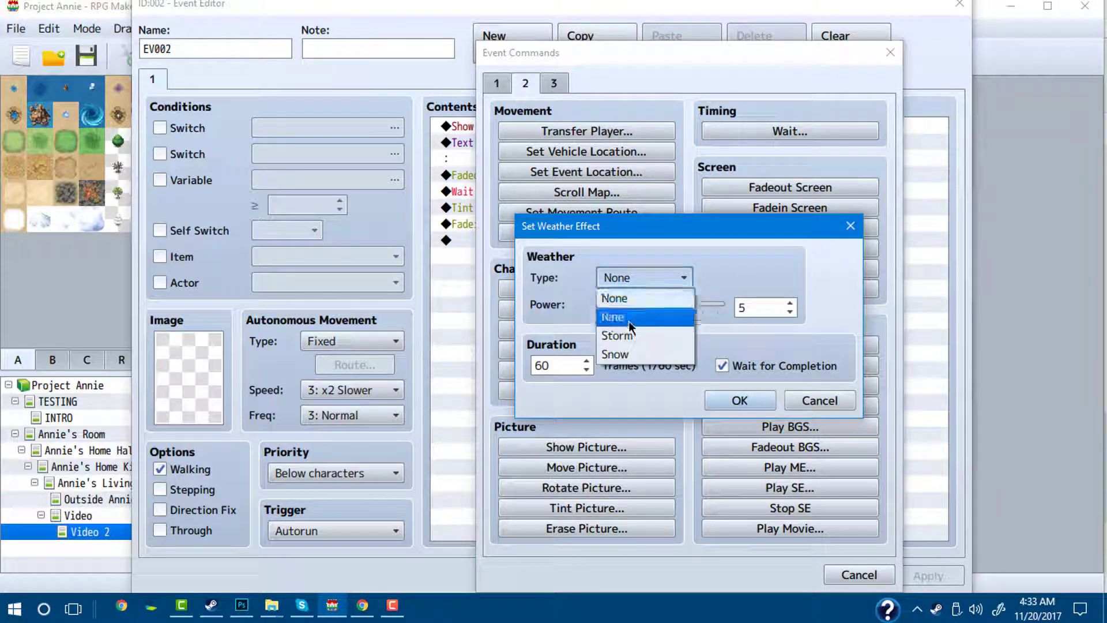
click(635, 319)
drag(661, 310, 678, 304)
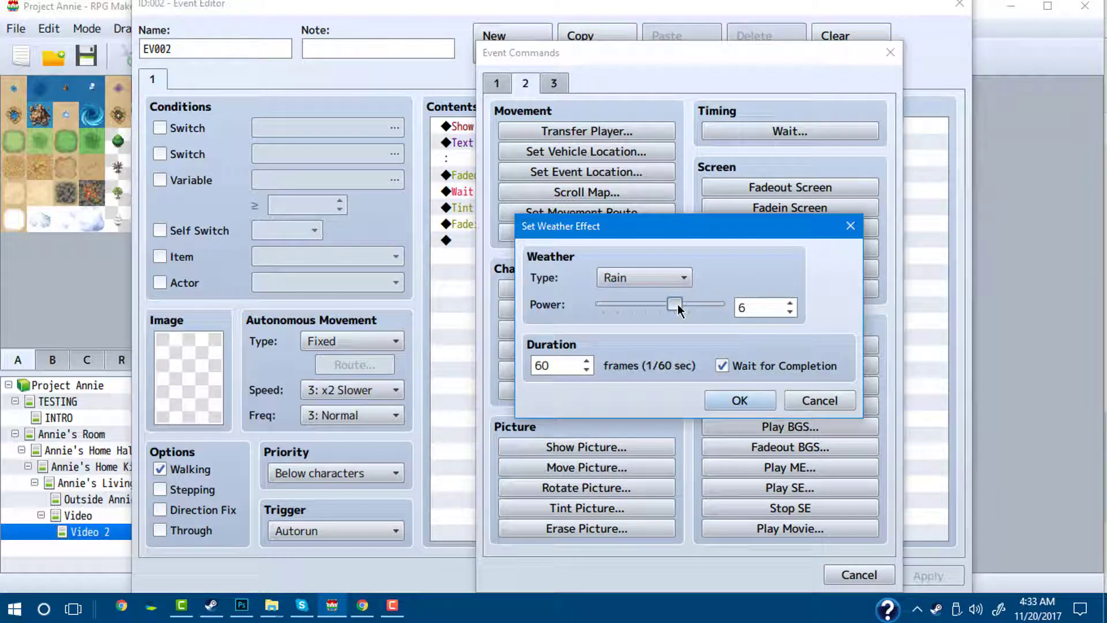
click(706, 304)
click(732, 401)
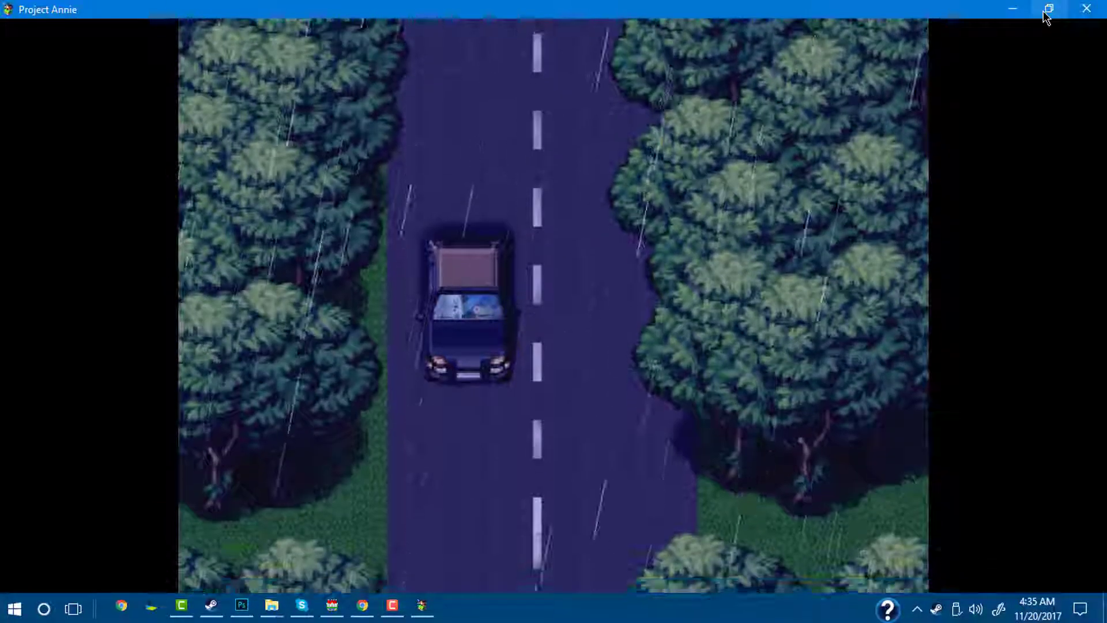
Restore the maximized playtest window to its smaller size and move it slightly up to view the rainy night scene
click(1049, 8)
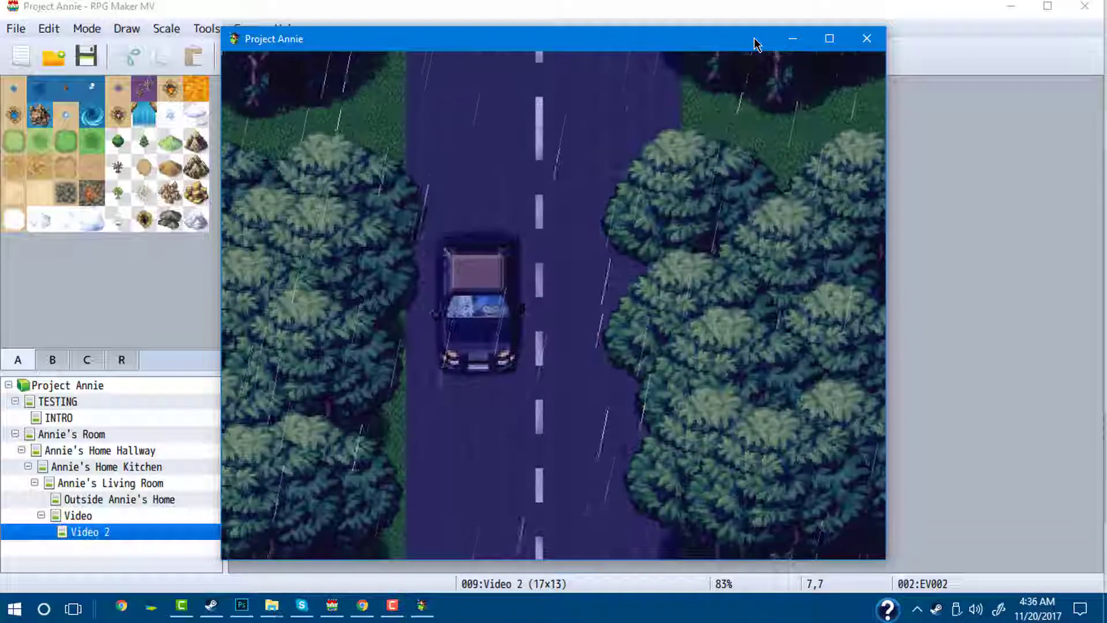
mouse_move(756, 43)
mouse_down()
mouse_move(774, 29)
mouse_move(753, 32)
mouse_up()
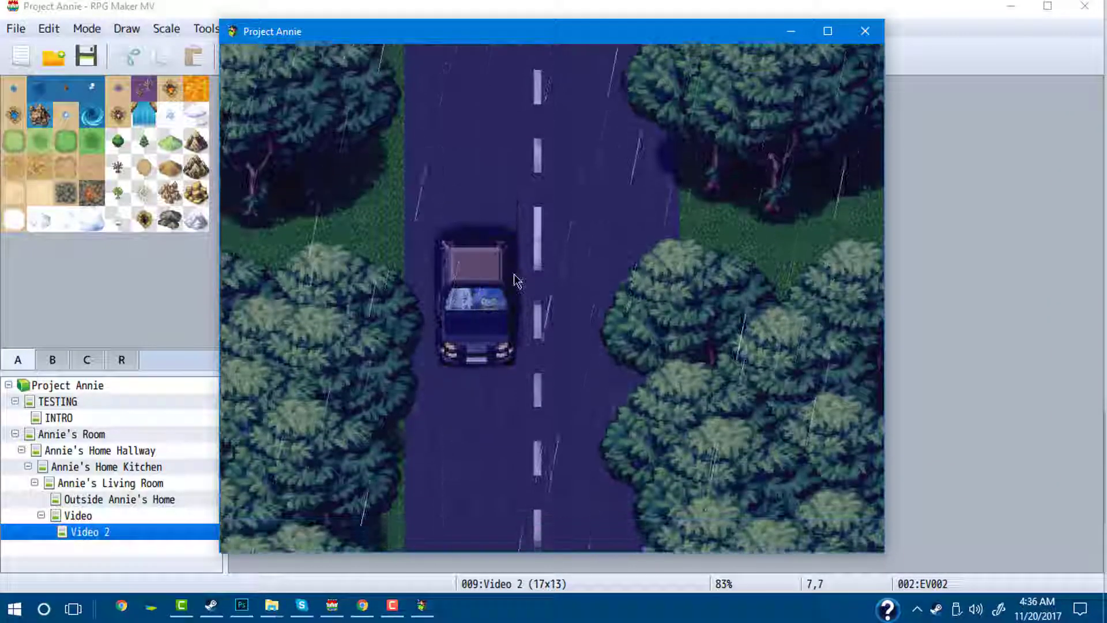